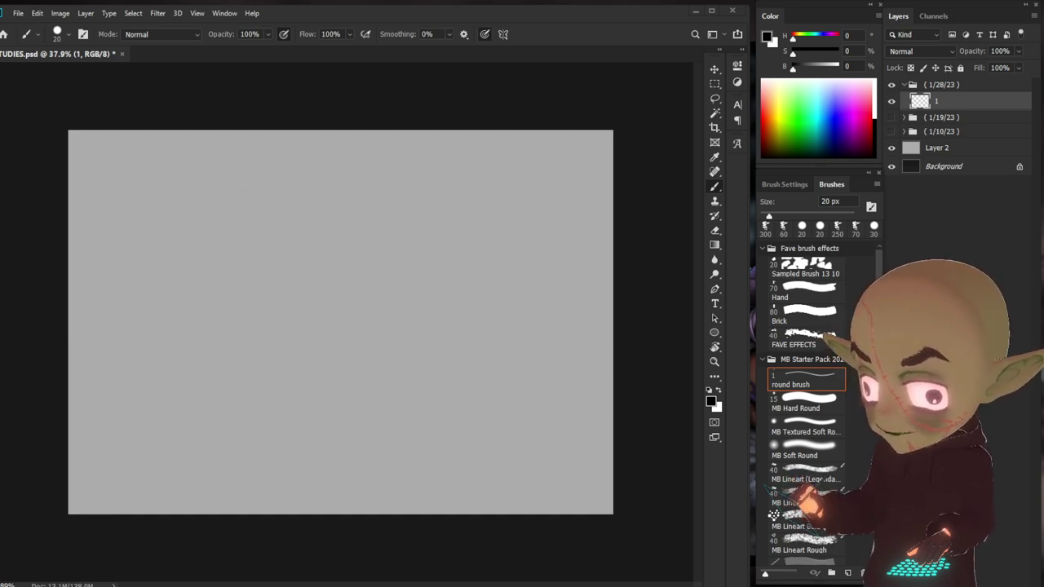
- Confirm the sketch layer name '1' and undo a test brush stroke
double_click(937, 100)
key(Return)
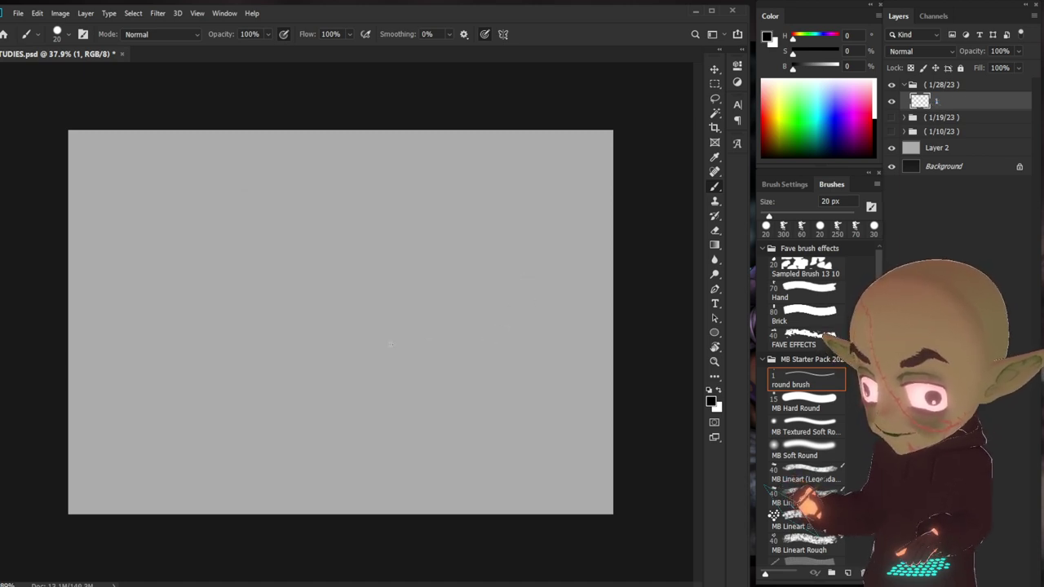
drag(350, 214, 350, 255)
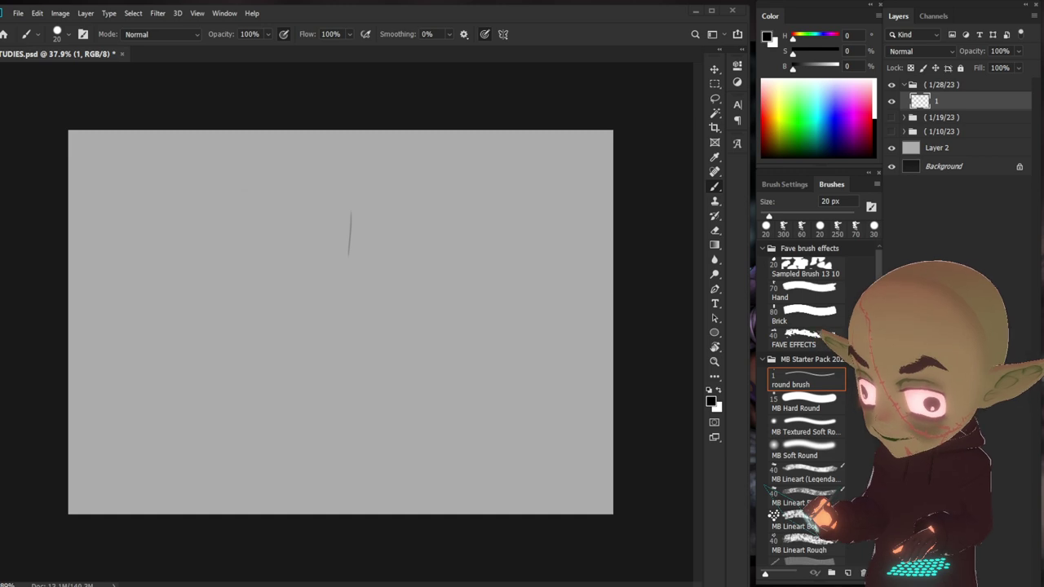
key(e)
- Hand-write the '2m' time label at the canvas's lower right
drag(351, 216, 338, 271)
key(b)
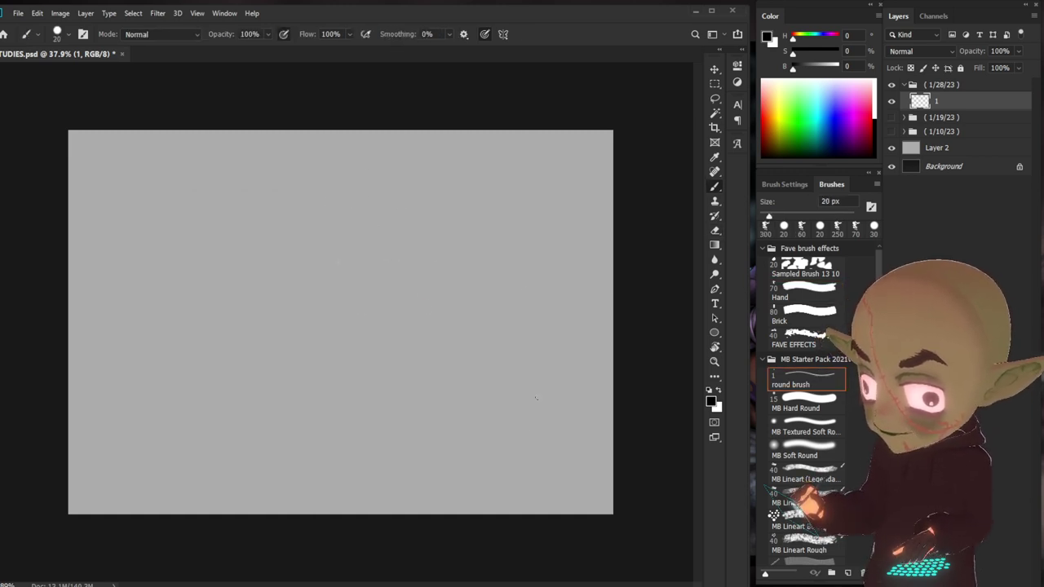
drag(537, 469, 552, 468)
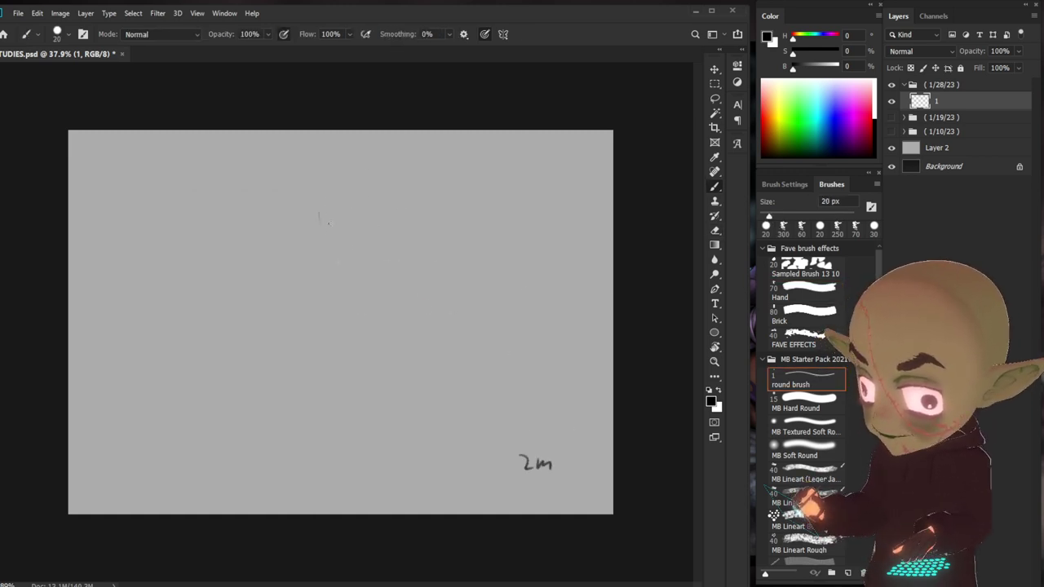
- Draw the cranium circle and erase its lower half
drag(285, 263, 357, 194)
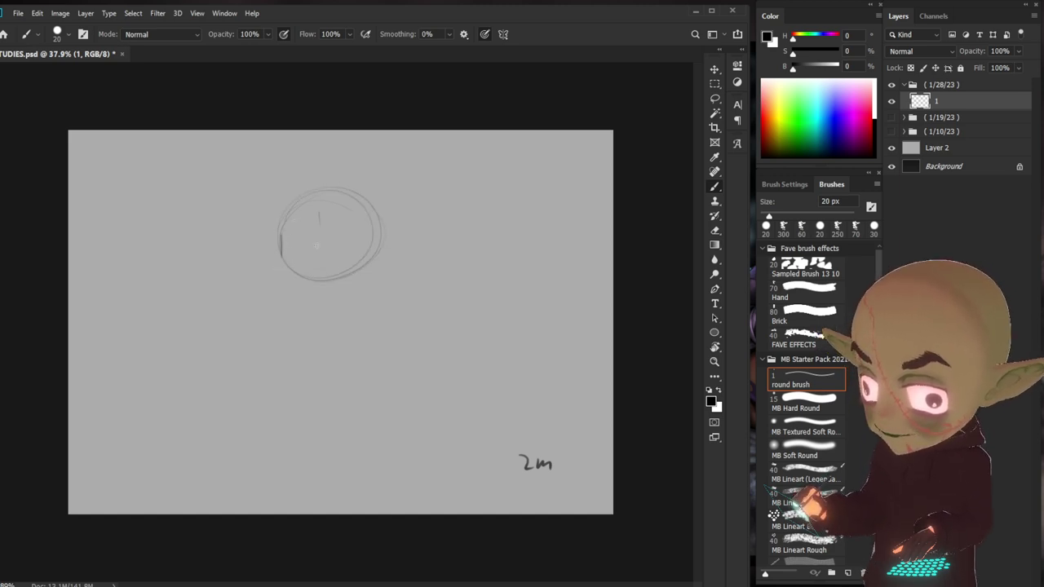
key(e)
mouse_move(377, 253)
mouse_down()
mouse_move(284, 263)
mouse_move(384, 270)
mouse_up()
key(b)
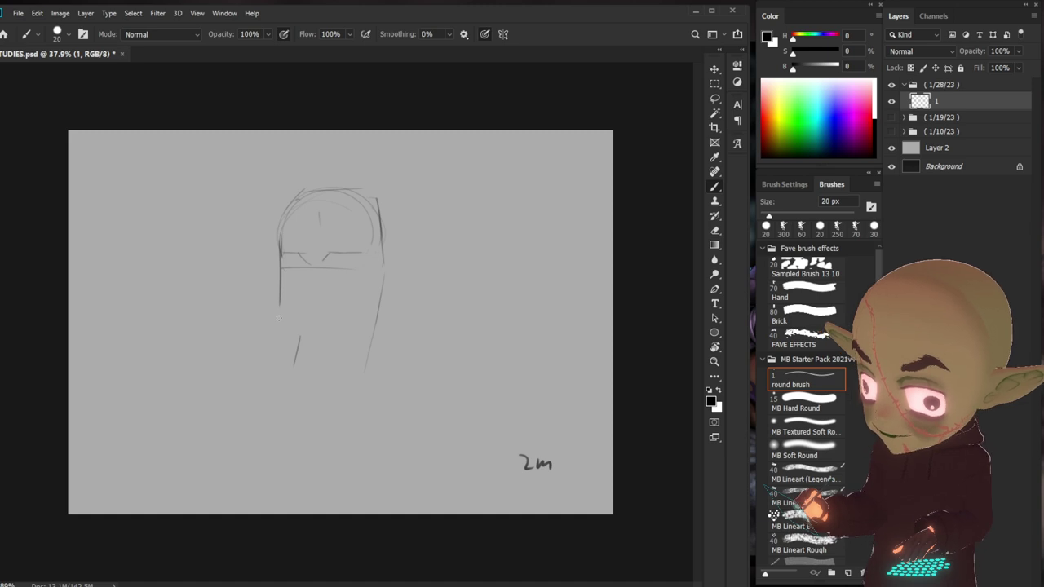
key(ctrl+z)
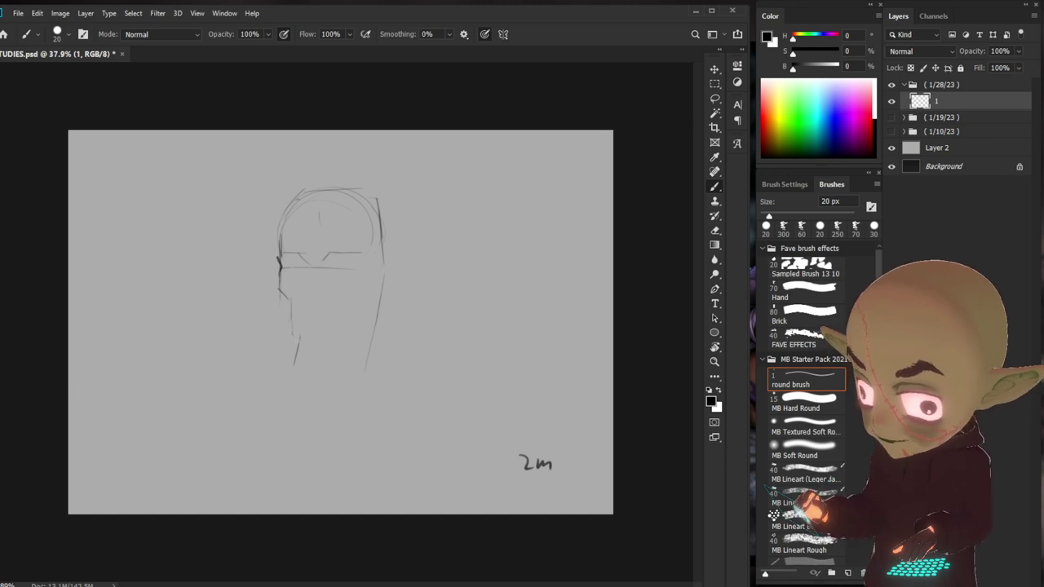
- Sketch the chin line, the right head contour and the right ear
drag(299, 348, 333, 351)
key(ctrl+z)
key(comma)
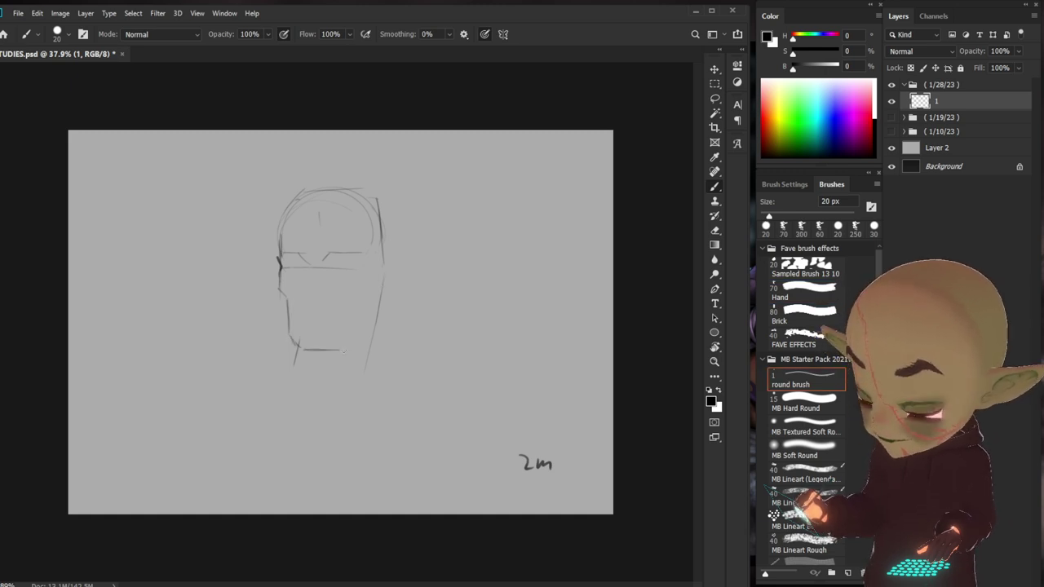
drag(340, 350, 352, 343)
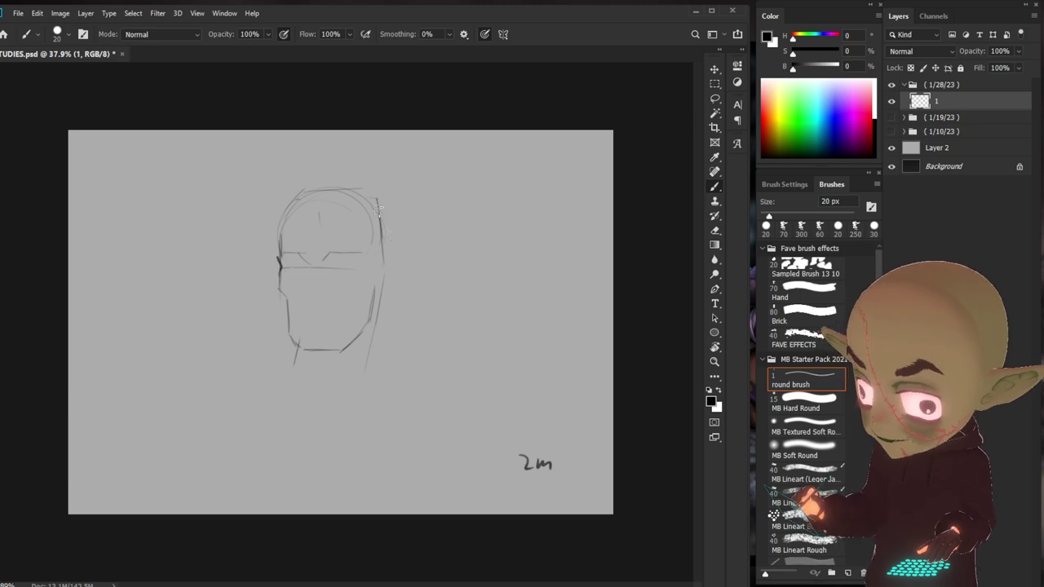
drag(377, 200, 385, 269)
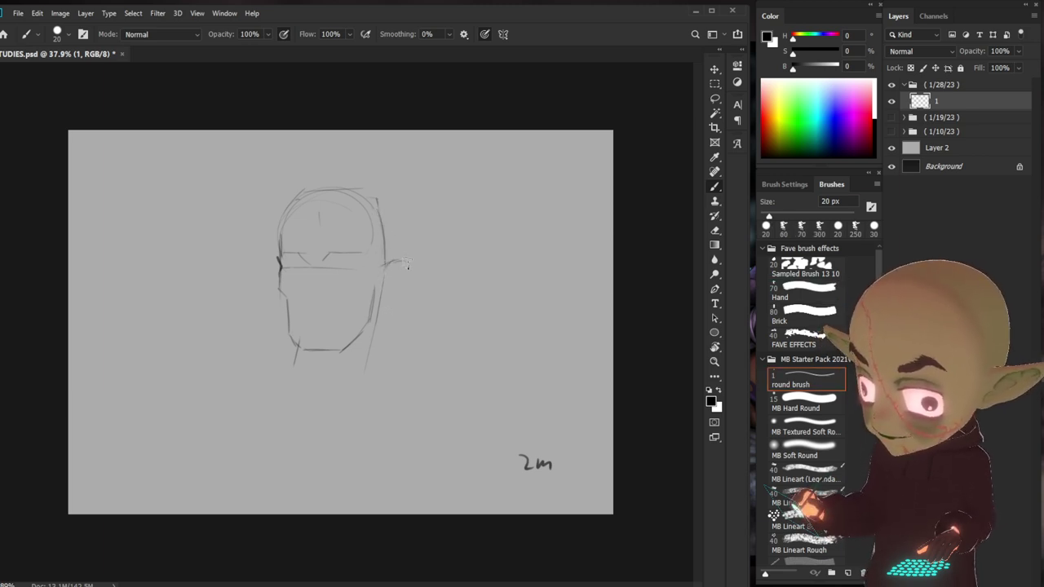
drag(396, 257, 401, 279)
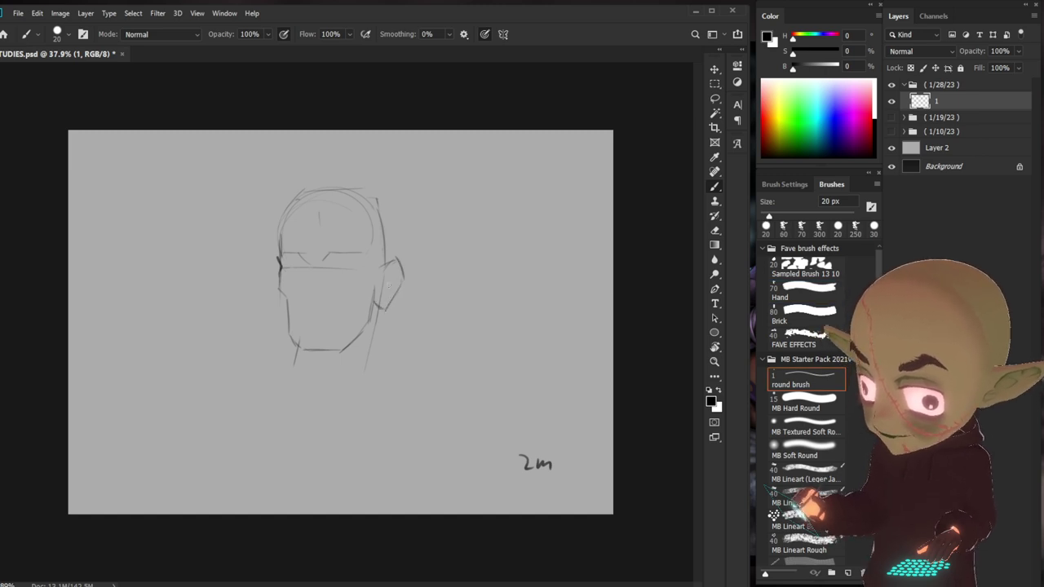
- Darken the jaw line and draw the left side of the neck
key(.)
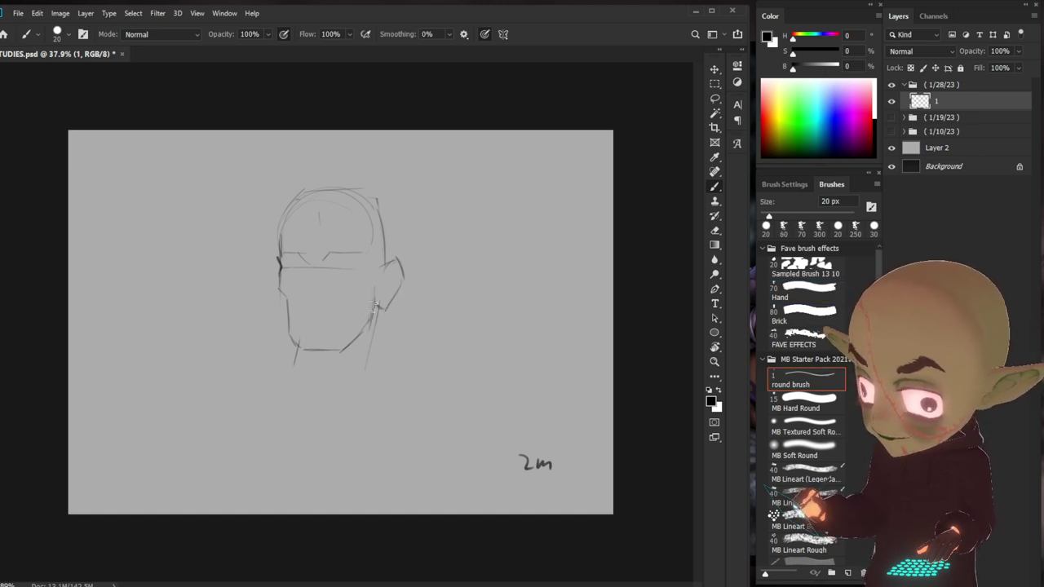
key(.)
mouse_move(332, 352)
mouse_down()
mouse_move(366, 337)
mouse_move(367, 371)
mouse_up()
key(.)
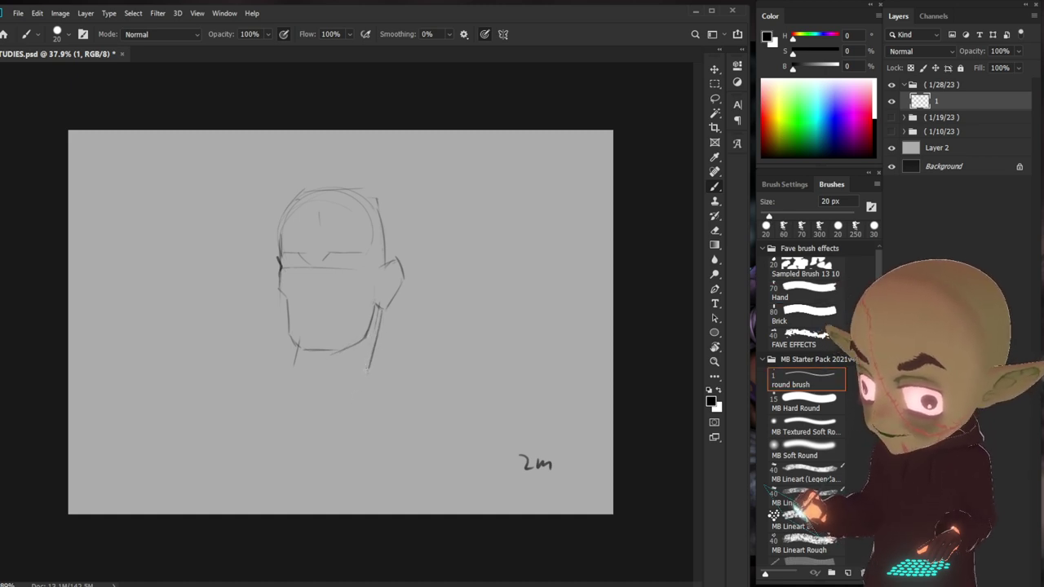
key(comma)
key(period)
drag(294, 350, 286, 377)
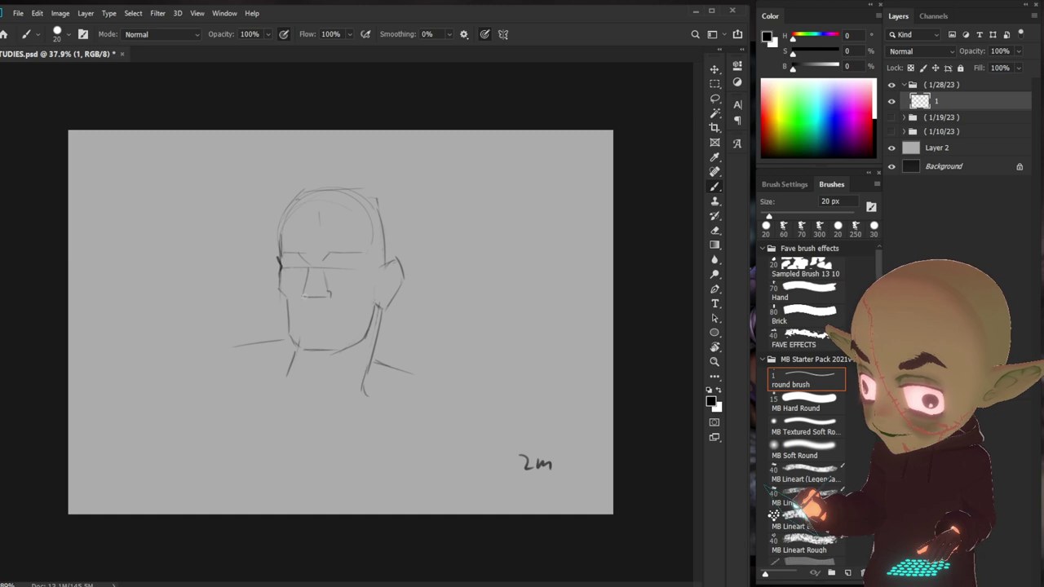
- Add a stroke under the nose and darken the brow line
key(comma)
key(period)
drag(306, 300, 322, 299)
key(comma)
key(period)
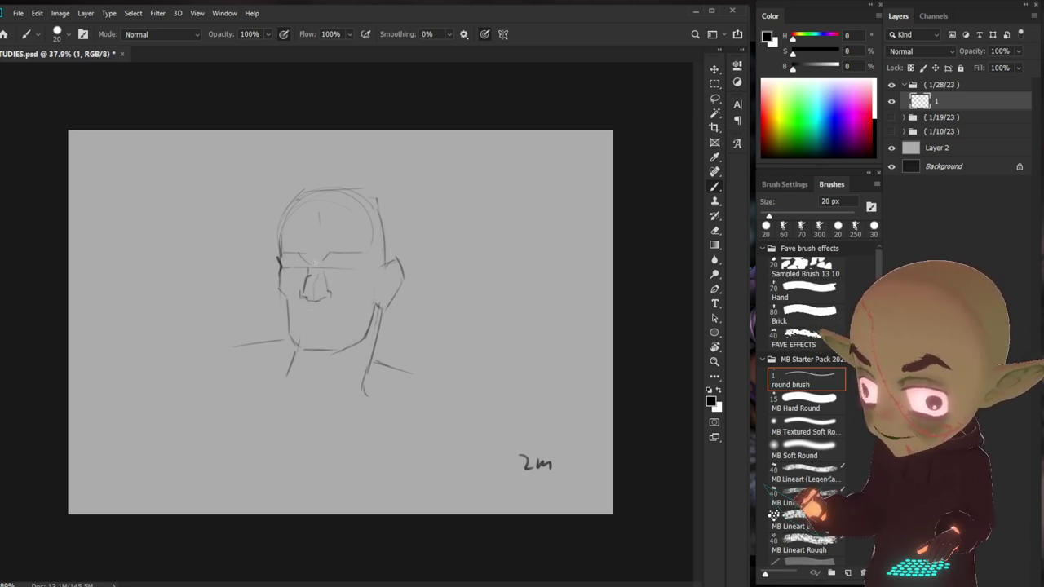
key(comma)
key(period)
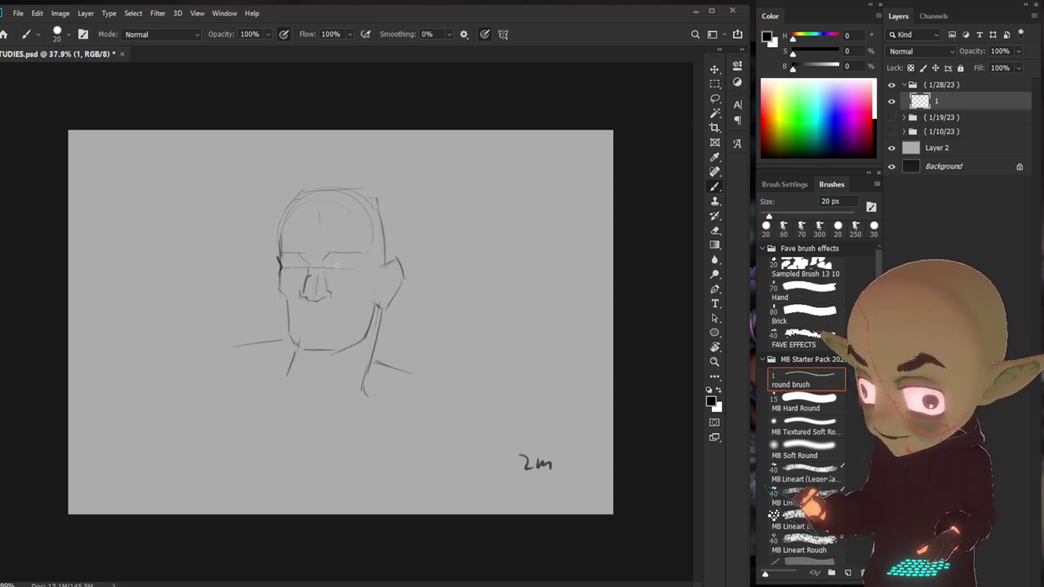
mouse_move(302, 254)
mouse_down()
mouse_move(285, 257)
mouse_move(342, 259)
mouse_up()
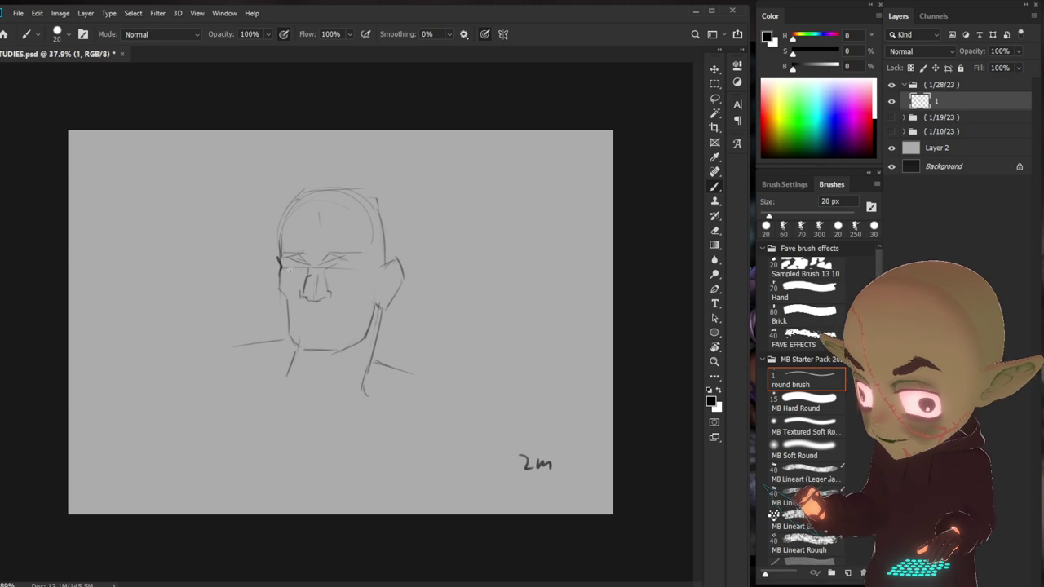
- Define both eyes and darken the right eyebrow
drag(290, 261, 351, 272)
drag(286, 267, 348, 271)
mouse_move(330, 276)
mouse_down()
mouse_move(351, 277)
mouse_move(334, 271)
mouse_move(346, 262)
mouse_move(282, 253)
mouse_move(352, 251)
mouse_up()
drag(328, 258, 353, 257)
- Sketch the hairline, the top of the head and the right cheek
mouse_move(295, 218)
mouse_down()
mouse_move(335, 201)
mouse_move(360, 209)
mouse_up()
drag(361, 208, 365, 229)
mouse_move(322, 192)
mouse_down()
mouse_move(387, 199)
mouse_move(395, 251)
mouse_move(384, 266)
mouse_up()
drag(391, 253, 382, 262)
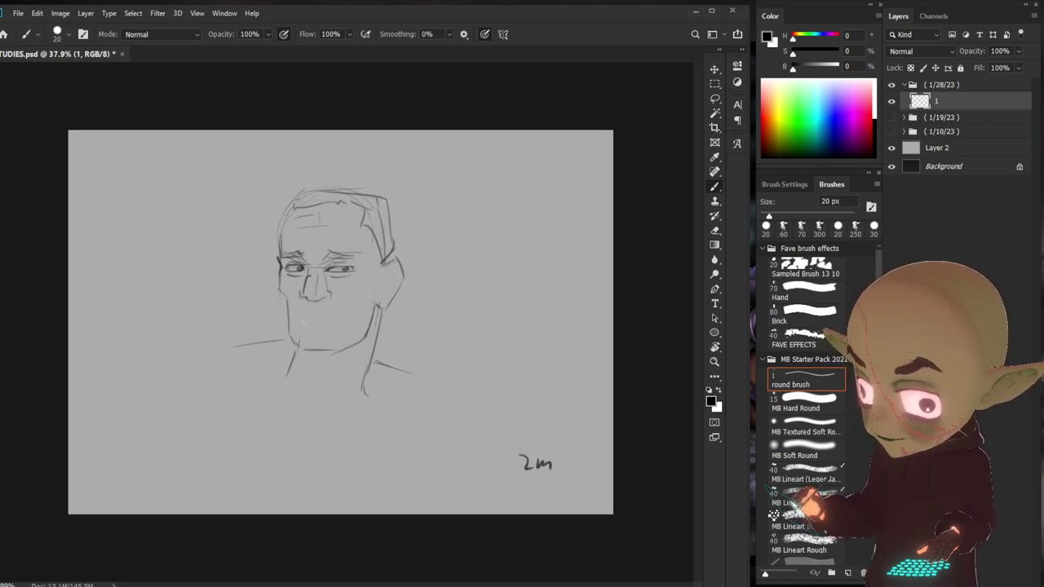
- Draw the mouth and darken the right side of the face
drag(303, 316, 332, 315)
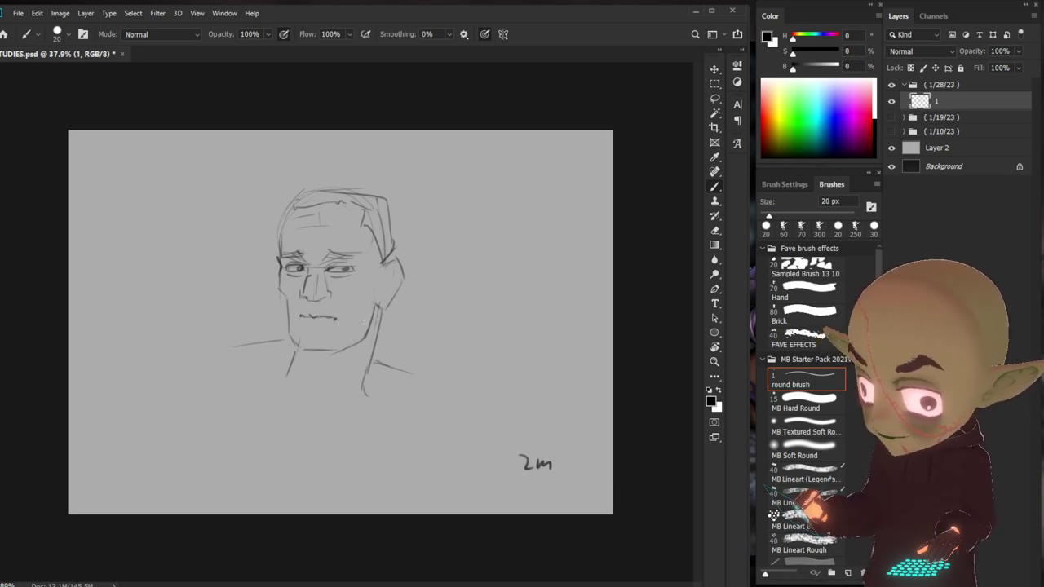
drag(308, 315, 319, 312)
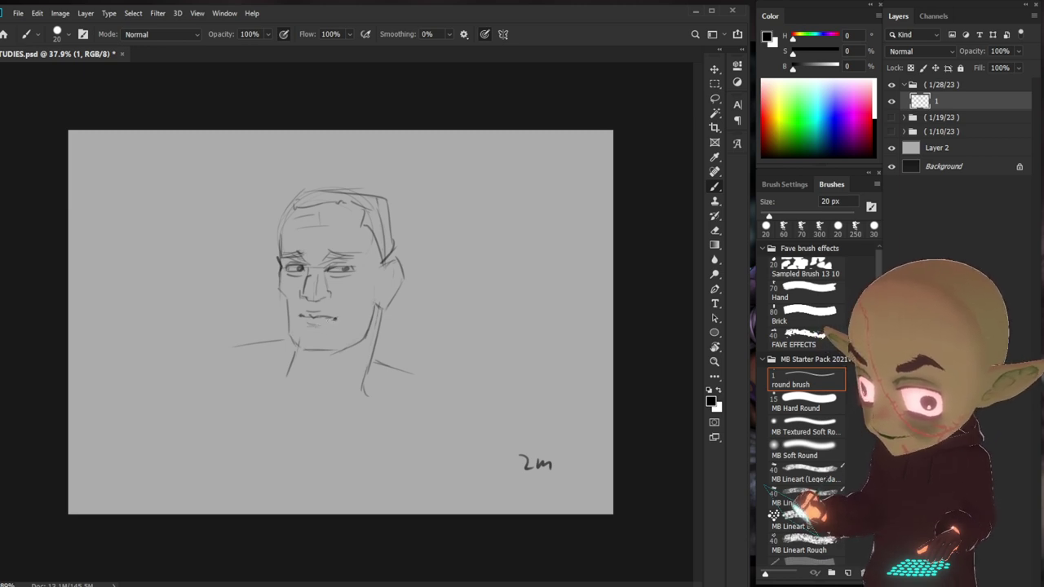
mouse_move(299, 314)
mouse_down()
mouse_move(291, 300)
mouse_move(345, 303)
mouse_up()
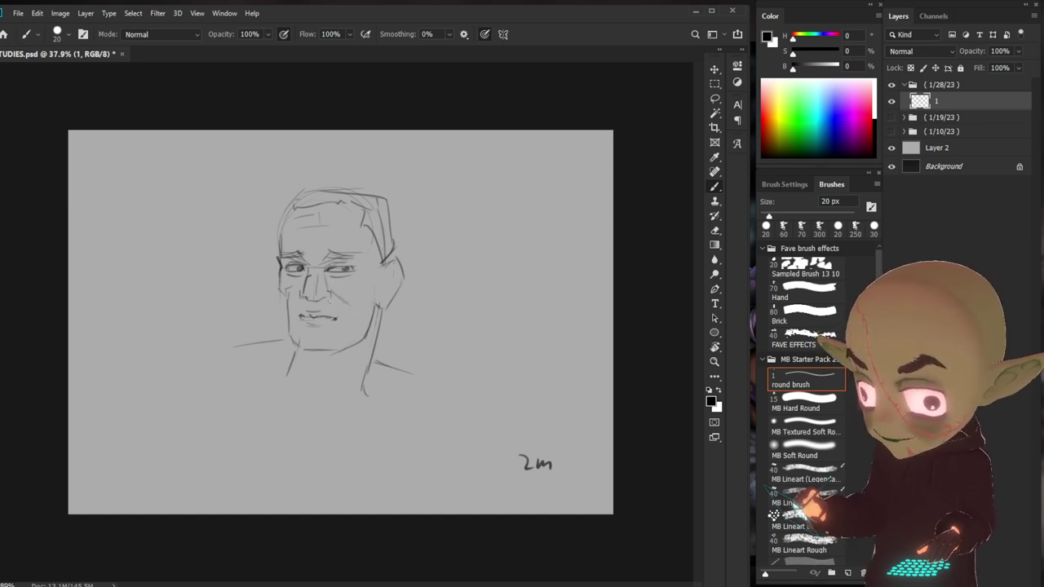
drag(383, 259, 383, 289)
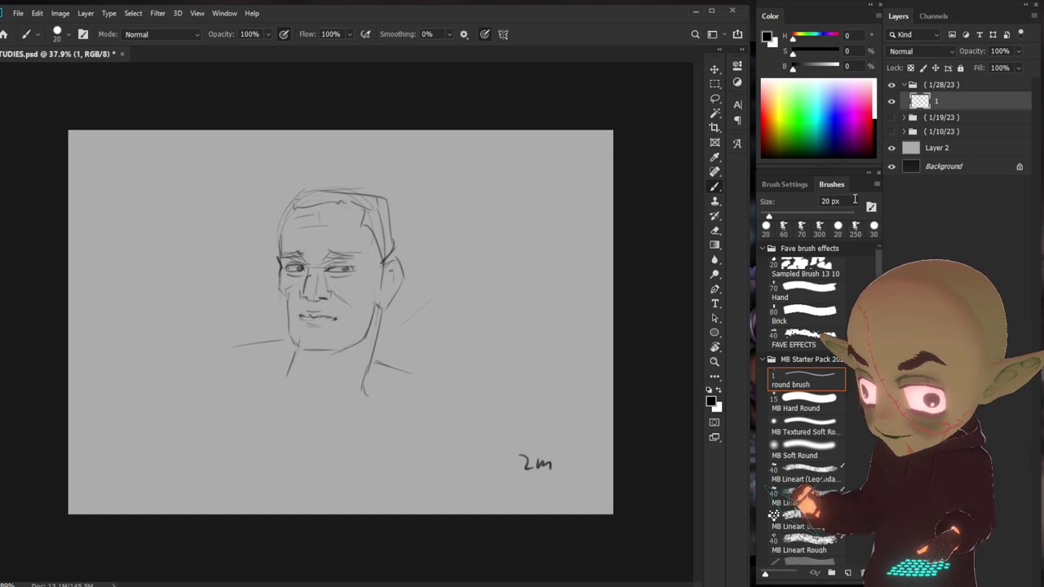
- Add a new layer named '2' with Ctrl+Shift+N and hide layer 1
key(ctrl+shift+n)
text(2)
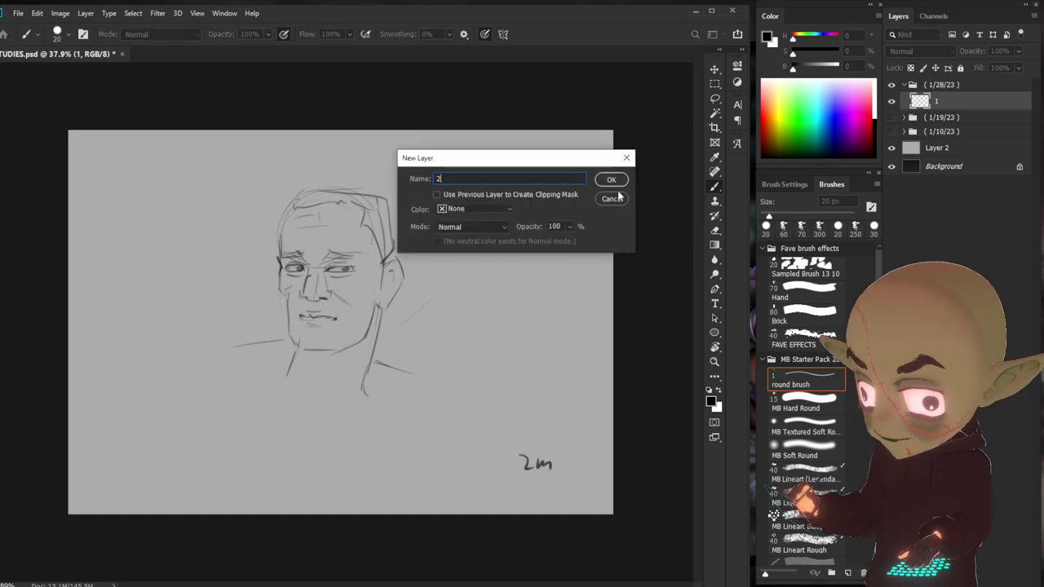
click(611, 179)
click(892, 119)
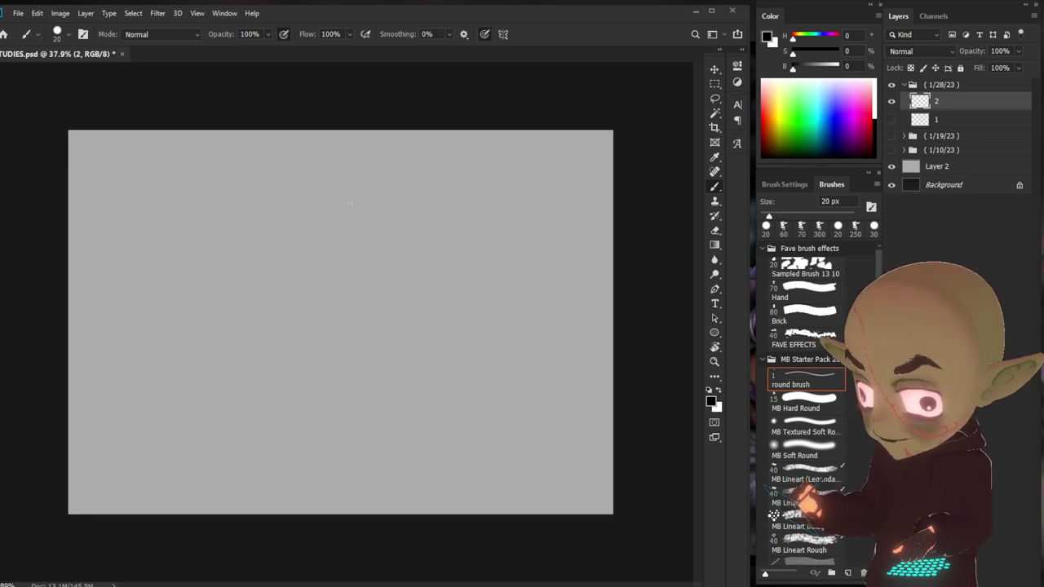
- Draw the second head's cranium circle, centre line, cheek curve and jaw
drag(346, 214, 371, 260)
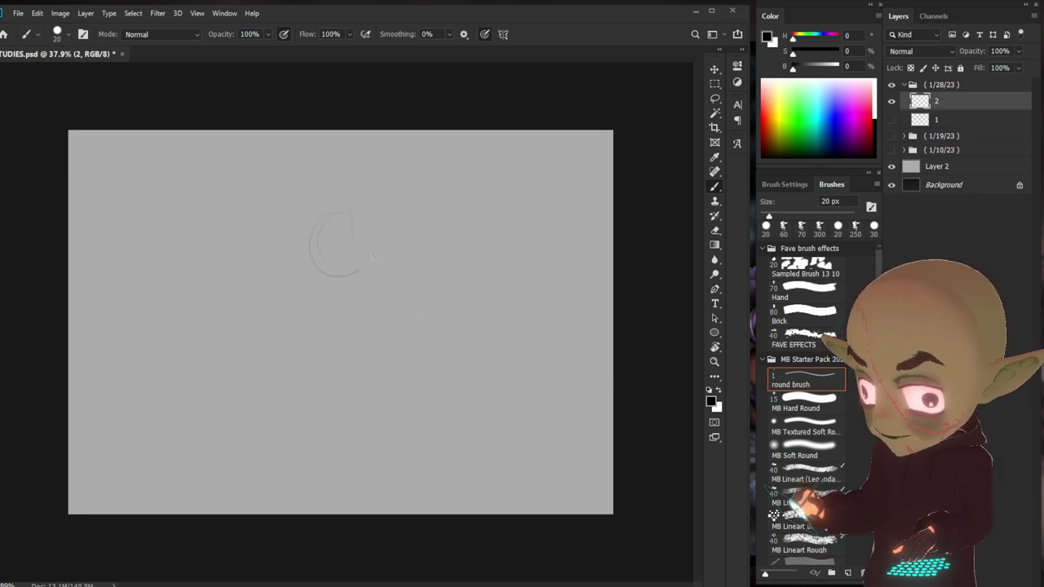
drag(326, 205, 298, 261)
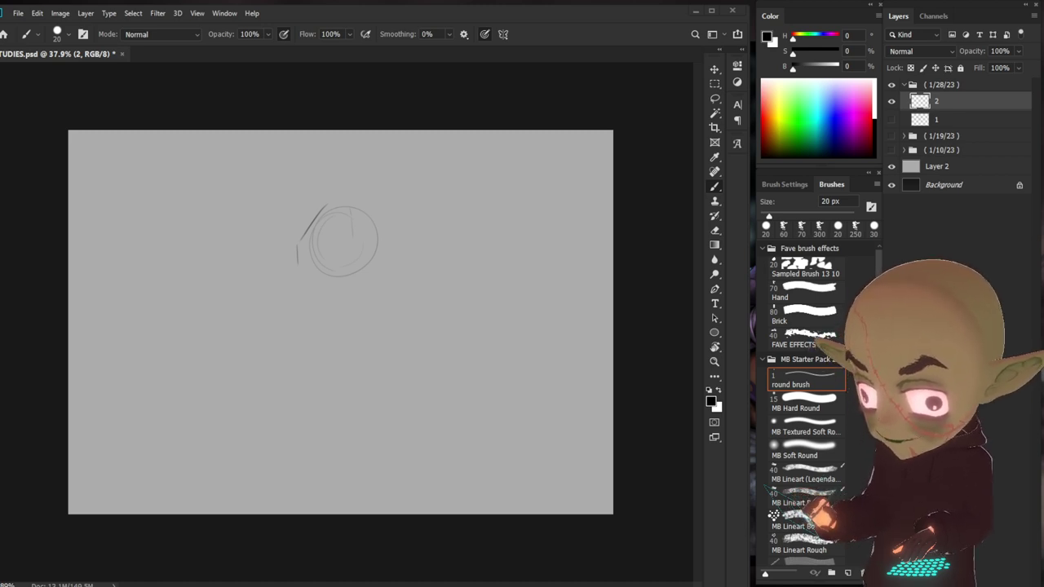
mouse_move(343, 214)
mouse_down()
mouse_move(349, 354)
mouse_move(359, 360)
mouse_up()
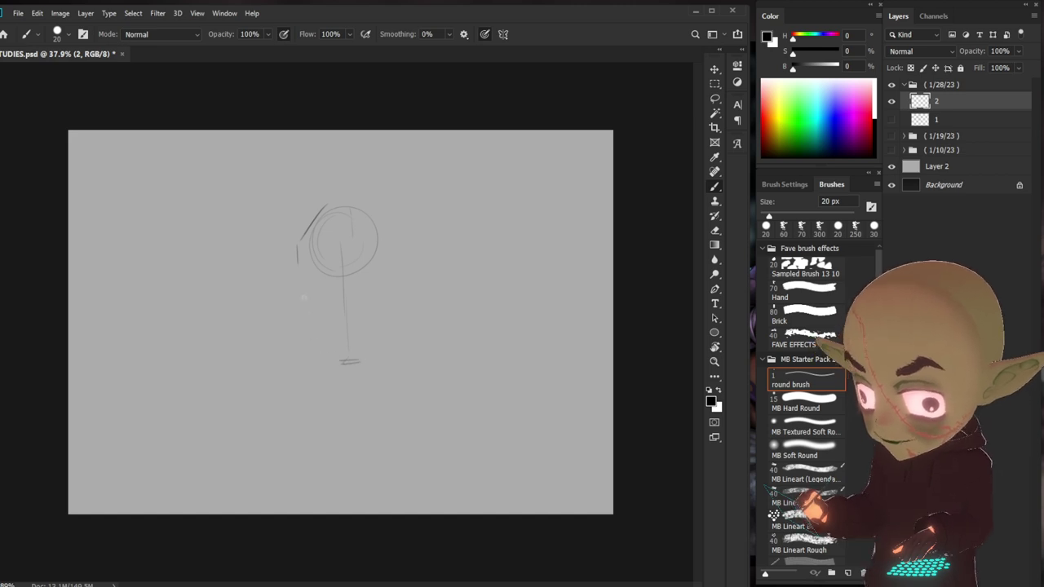
mouse_move(294, 260)
mouse_down()
mouse_move(308, 337)
mouse_move(349, 362)
mouse_move(393, 350)
mouse_up()
click(803, 290)
click(804, 379)
drag(408, 300, 395, 348)
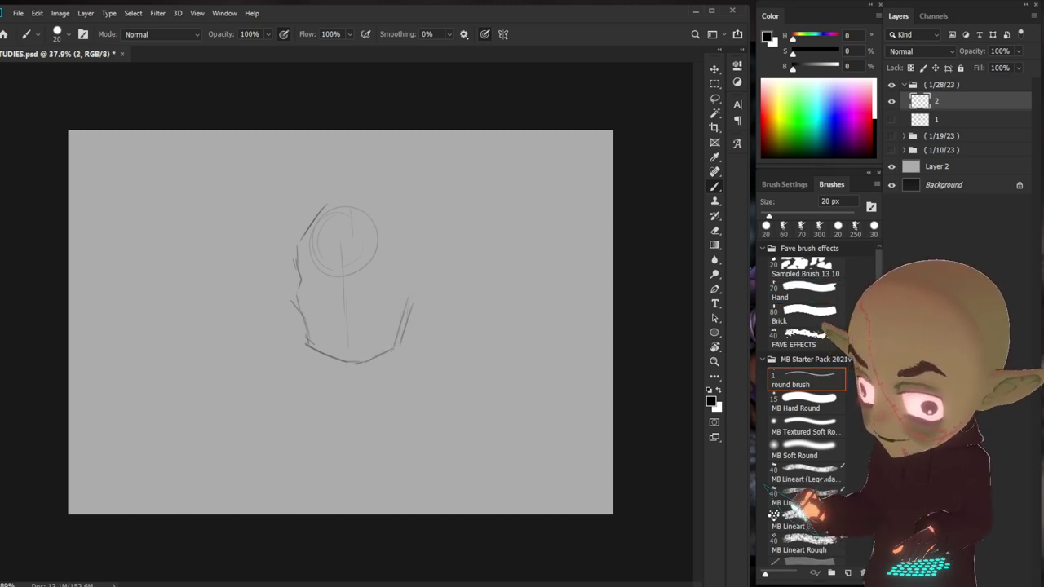
- Outline the hair, then add the nose, eyelids and pupils
mouse_move(355, 219)
mouse_down()
mouse_move(387, 248)
mouse_move(410, 284)
mouse_move(404, 295)
mouse_move(382, 238)
mouse_move(332, 209)
mouse_move(359, 174)
mouse_move(390, 193)
mouse_move(401, 185)
mouse_move(431, 222)
mouse_move(439, 276)
mouse_move(403, 310)
mouse_up()
key(ctrl+z)
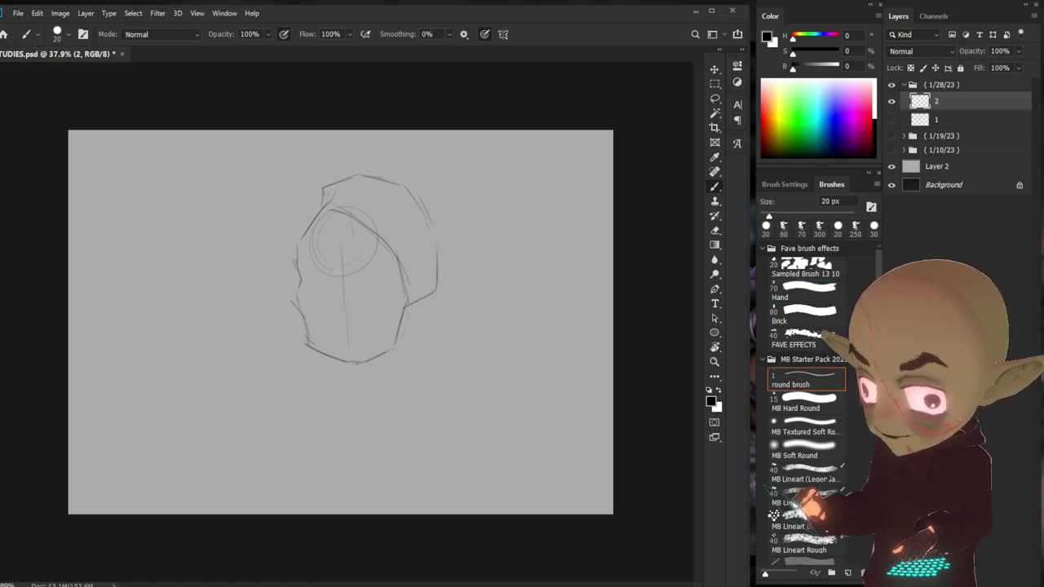
mouse_move(311, 284)
mouse_down()
mouse_move(324, 271)
mouse_move(389, 285)
mouse_move(391, 259)
mouse_up()
mouse_move(310, 265)
mouse_down()
mouse_move(331, 255)
mouse_move(320, 264)
mouse_move(377, 266)
mouse_move(390, 285)
mouse_up()
mouse_move(322, 272)
mouse_down()
mouse_move(388, 274)
mouse_move(338, 281)
mouse_move(341, 291)
mouse_up()
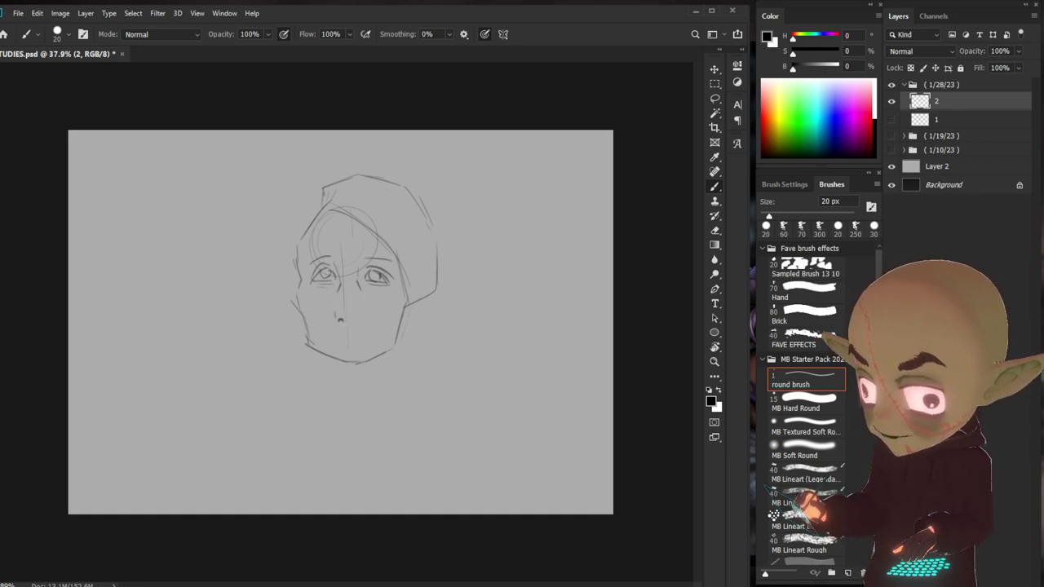
key(comma)
key(comma)
key(comma)
- Draw and darken the mouth and the left side of the jaw
key(period)
key(period)
key(period)
mouse_move(337, 312)
mouse_down()
mouse_move(364, 308)
mouse_move(371, 328)
mouse_up()
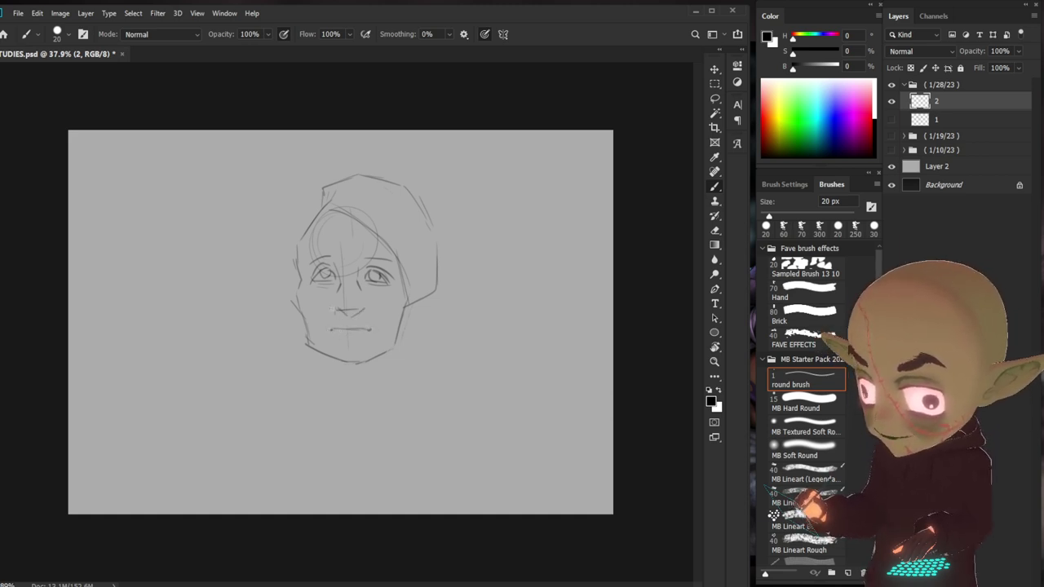
key(comma)
key(comma)
key(comma)
key(period)
key(period)
key(period)
key(comma)
key(comma)
key(comma)
key(period)
key(period)
key(period)
mouse_move(305, 318)
mouse_down()
mouse_move(310, 352)
mouse_move(371, 368)
mouse_up()
key(comma)
key(comma)
key(comma)
key(period)
key(period)
key(period)
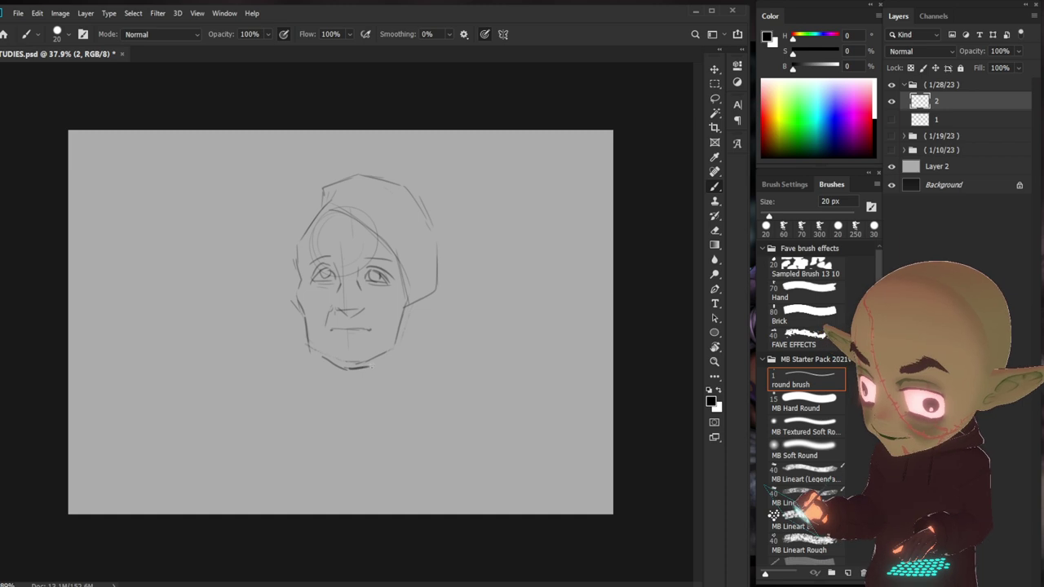
key(comma)
key(comma)
key(comma)
key(period)
key(period)
key(period)
drag(343, 336, 372, 331)
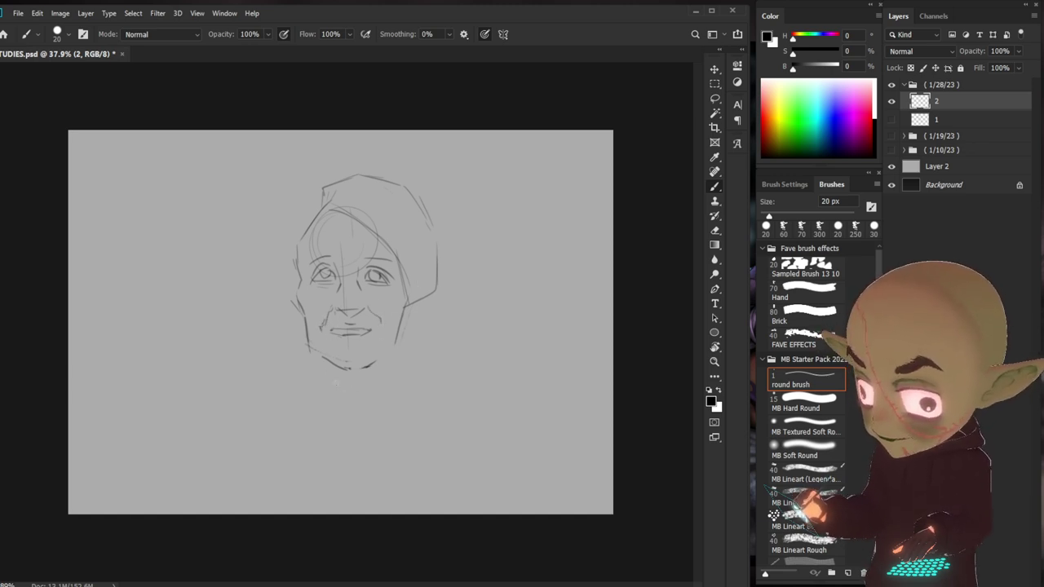
- Sketch the chin, neck, collar and both shoulder lines
drag(315, 354, 320, 375)
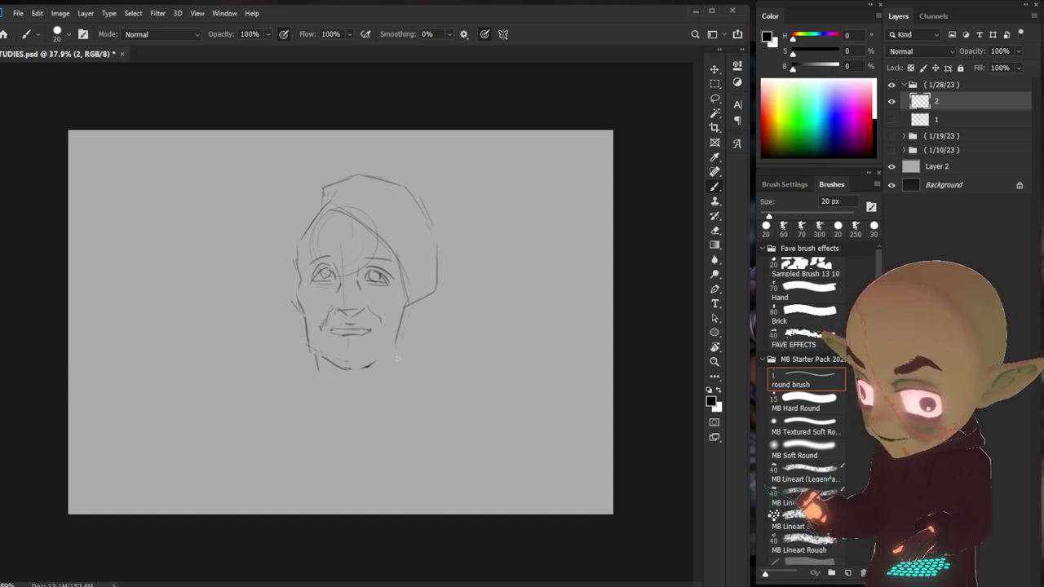
mouse_move(390, 342)
mouse_down()
mouse_move(397, 363)
mouse_move(376, 403)
mouse_move(318, 375)
mouse_move(310, 406)
mouse_up()
drag(321, 408, 390, 414)
mouse_move(398, 365)
mouse_down()
mouse_move(408, 405)
mouse_move(434, 390)
mouse_move(477, 398)
mouse_up()
drag(310, 376, 236, 408)
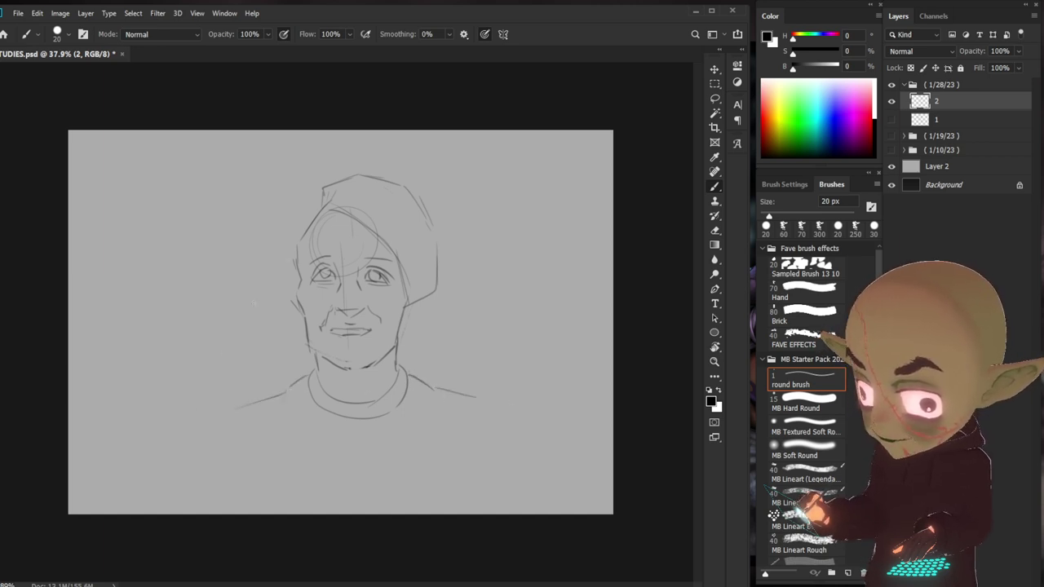
- Add curling hair, eyebrows and the left side of the face
mouse_move(277, 215)
mouse_down()
mouse_move(311, 241)
mouse_move(274, 258)
mouse_move(301, 283)
mouse_up()
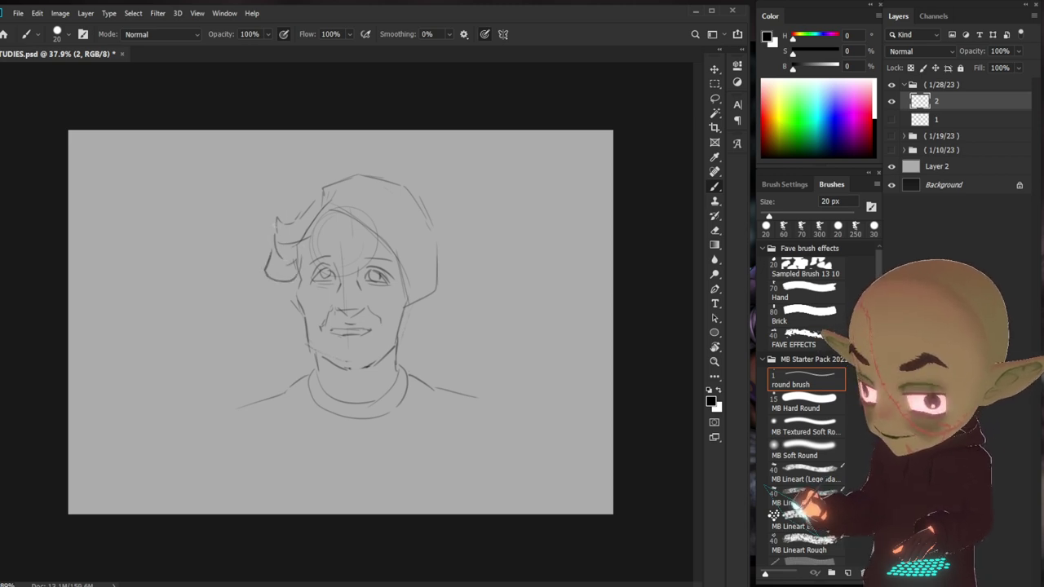
drag(316, 193, 308, 208)
drag(310, 257, 395, 253)
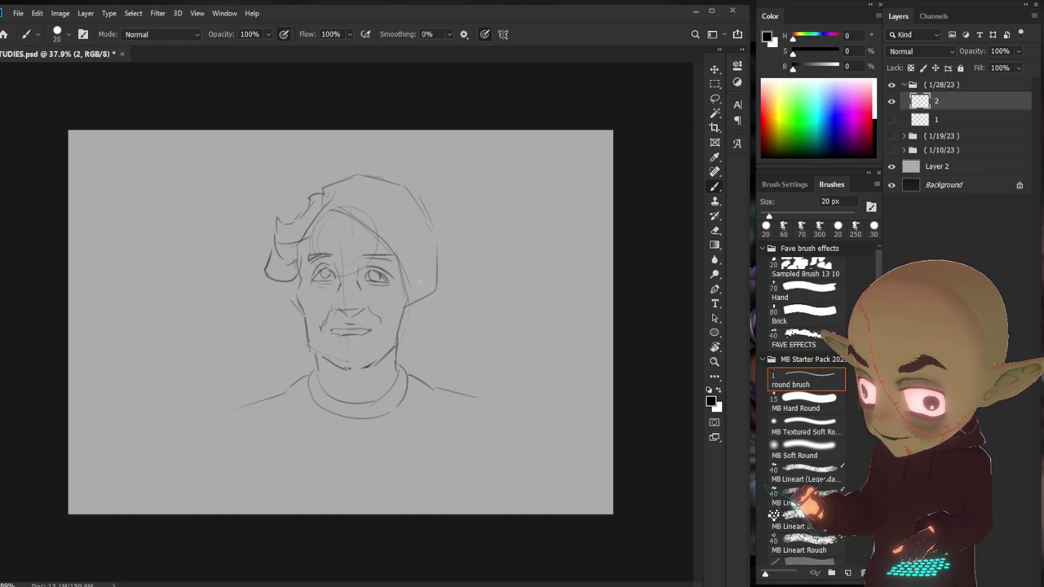
drag(299, 251, 303, 310)
mouse_move(315, 226)
mouse_down()
mouse_move(310, 248)
mouse_move(355, 220)
mouse_up()
mouse_move(357, 267)
mouse_down()
mouse_move(377, 265)
mouse_move(341, 279)
mouse_up()
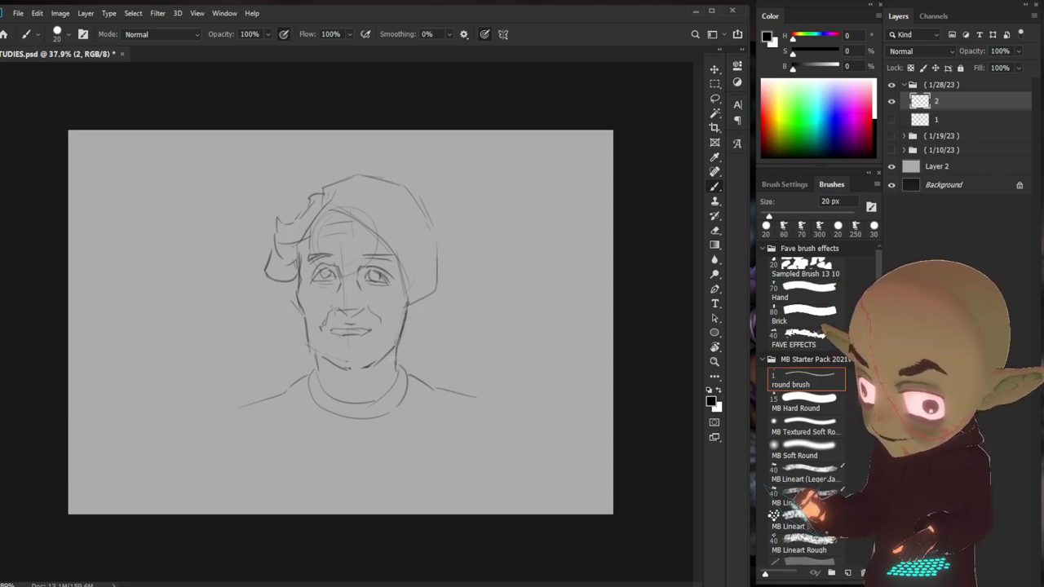
- Draw the right ear and darken both cheeks and jaw lines
drag(425, 296, 404, 304)
mouse_move(418, 244)
mouse_down()
mouse_move(429, 272)
mouse_move(423, 291)
mouse_move(324, 202)
mouse_up()
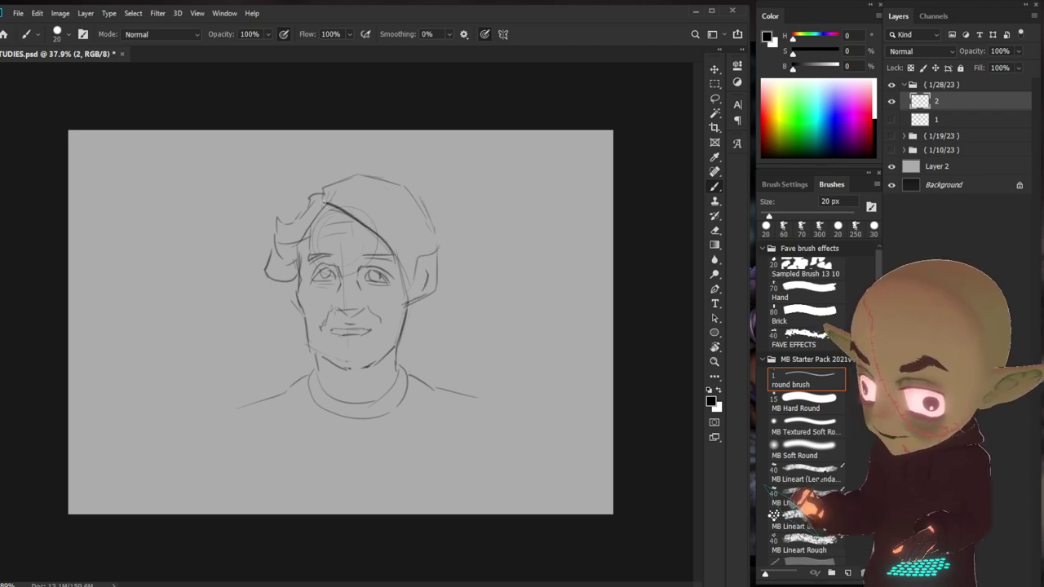
mouse_move(289, 286)
mouse_down()
mouse_move(291, 313)
mouse_move(307, 327)
mouse_up()
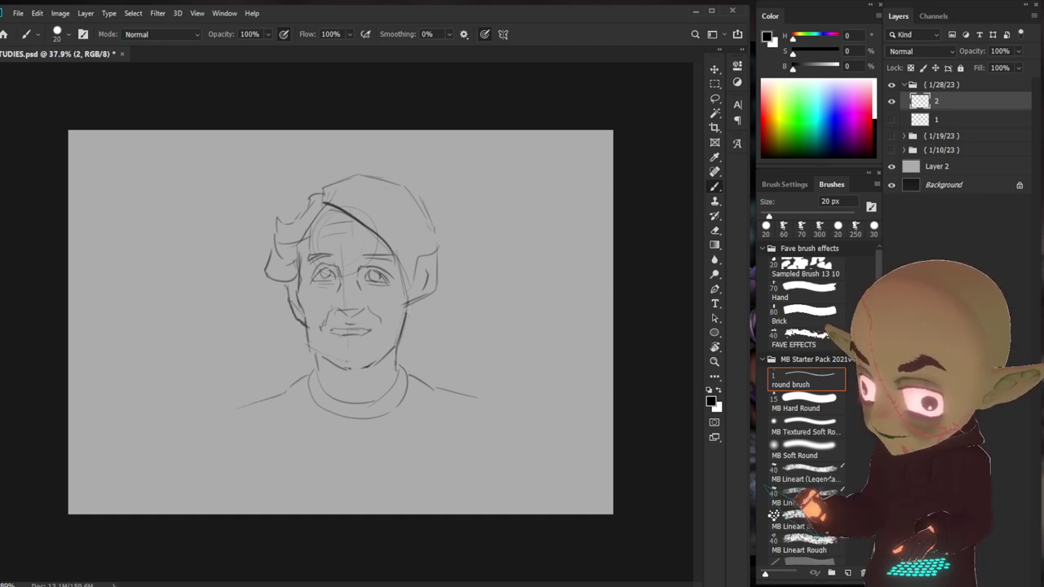
key(ctrl+z)
key(ctrl+z)
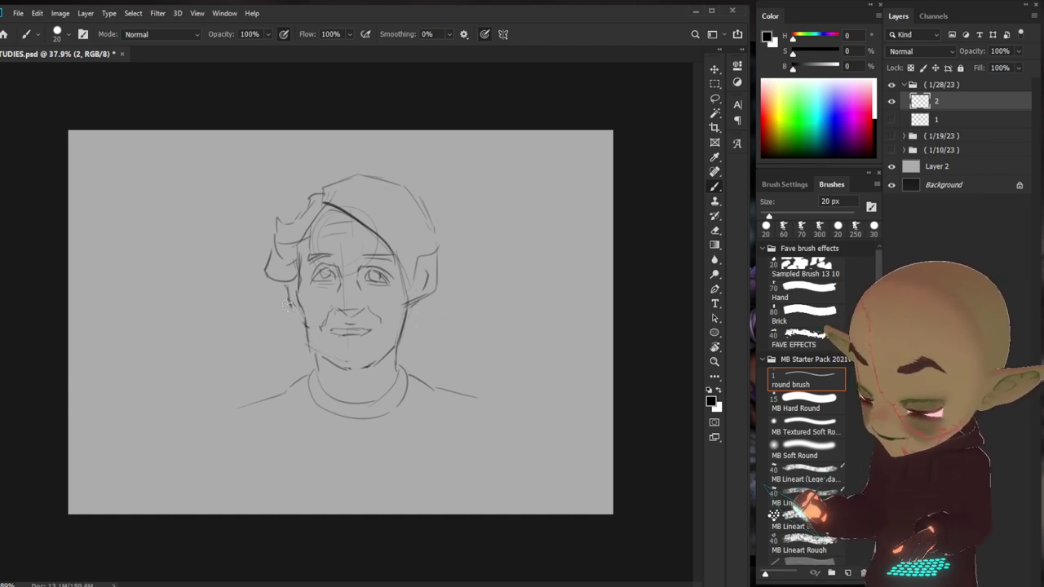
drag(305, 325, 290, 300)
mouse_move(408, 318)
mouse_down()
mouse_move(441, 286)
mouse_move(436, 238)
mouse_move(405, 184)
mouse_move(318, 192)
mouse_move(325, 204)
mouse_move(291, 220)
mouse_up()
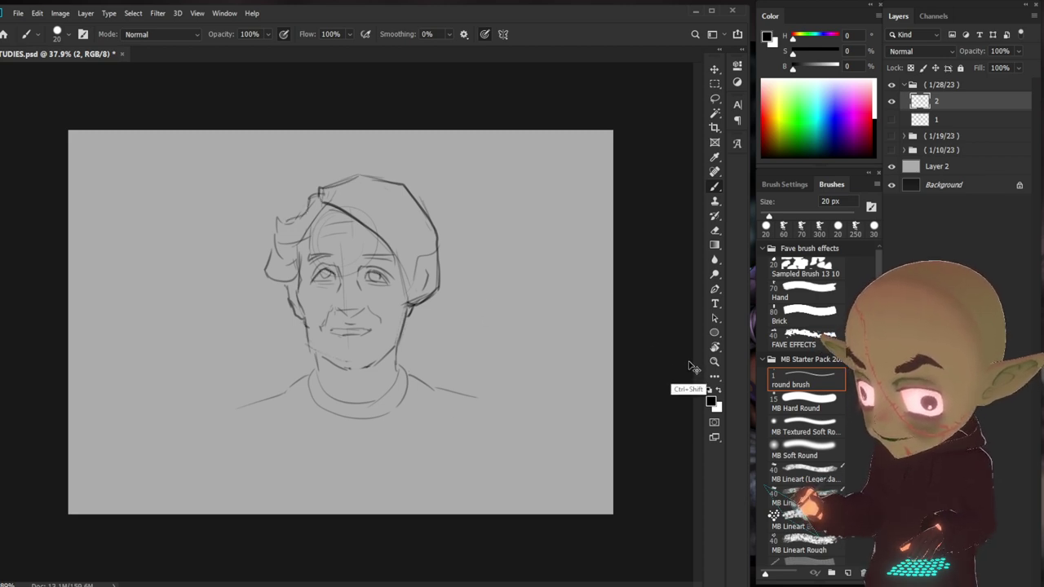
- Create a new layer named '3'
key(ctrl+shift+n)
text(3)
key(Return)
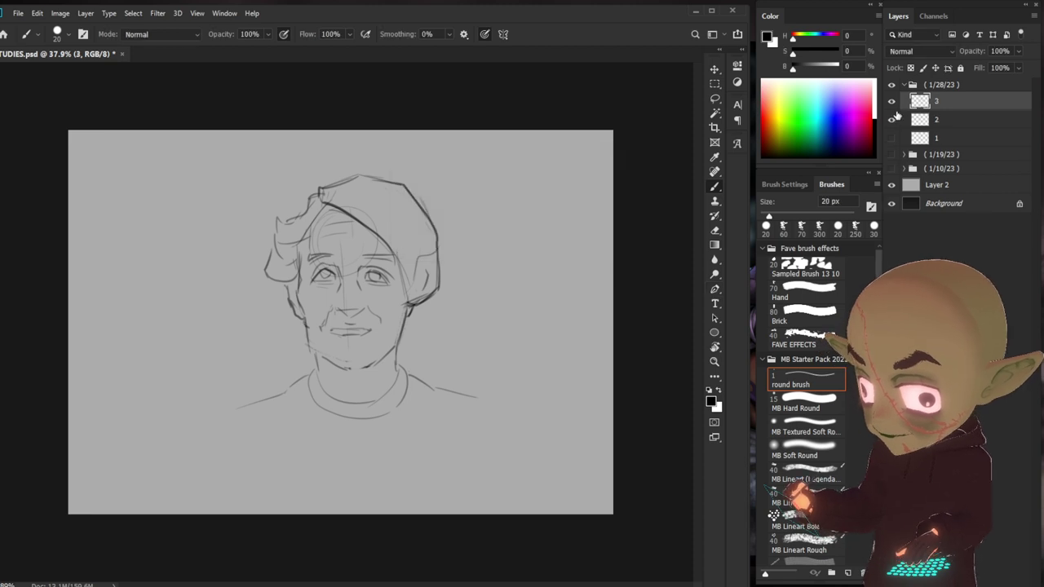
- Hide layer 2, write '2m' at lower right and lay in the first guide lines
click(892, 119)
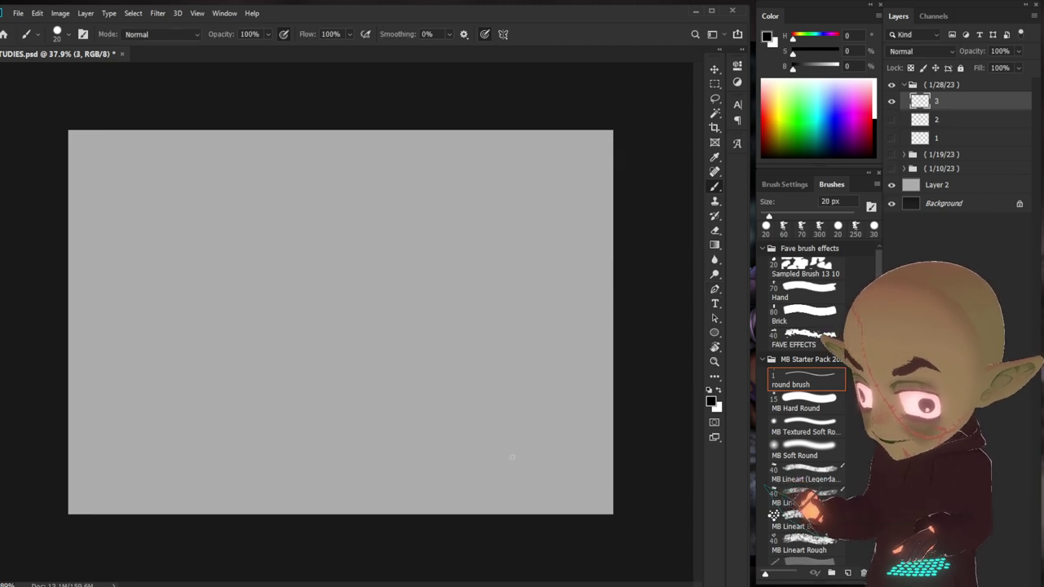
drag(513, 460, 540, 471)
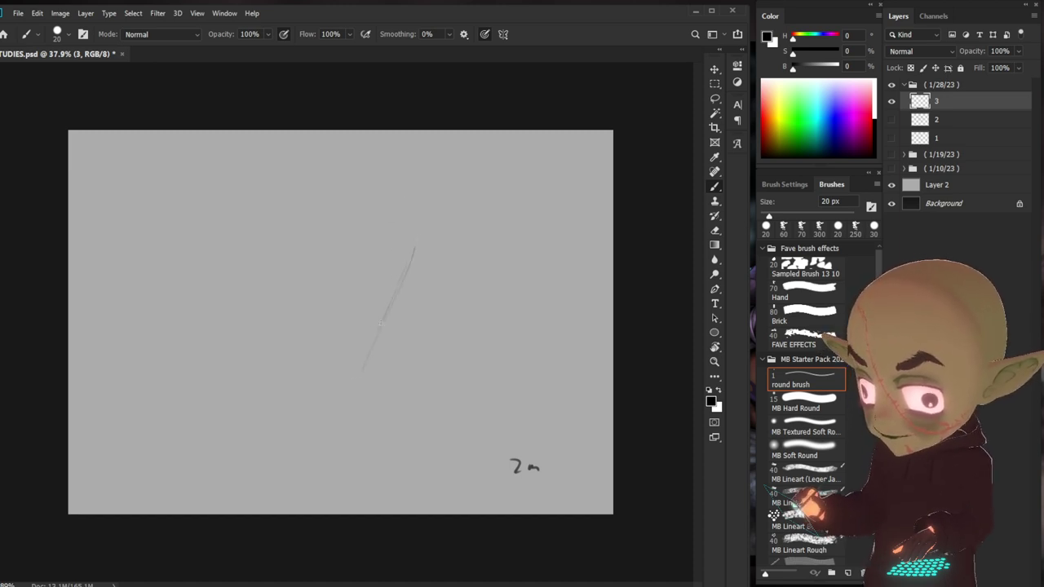
mouse_move(341, 280)
mouse_down()
mouse_move(369, 295)
mouse_move(351, 297)
mouse_move(364, 272)
mouse_move(412, 305)
mouse_up()
mouse_move(403, 301)
mouse_down()
mouse_move(385, 310)
mouse_move(375, 348)
mouse_up()
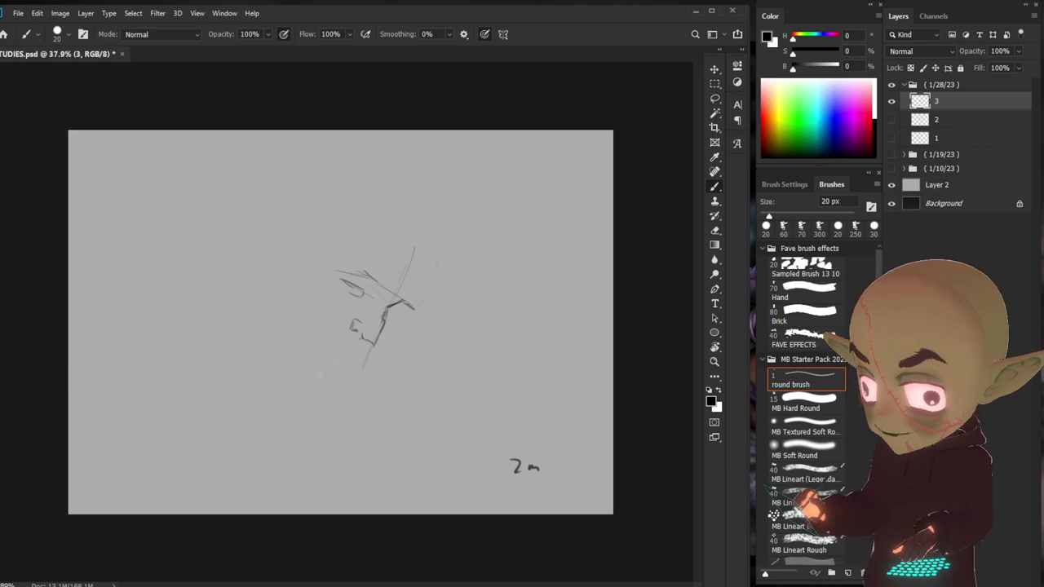
drag(351, 324, 373, 345)
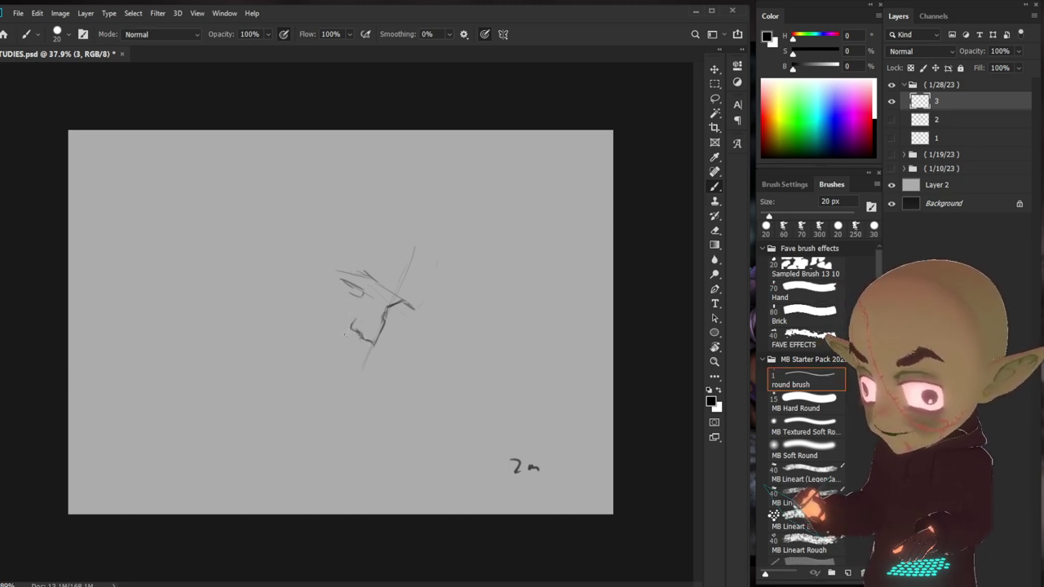
- Shape the nose, mouth and jaw curve of the tilted head
drag(330, 381, 408, 357)
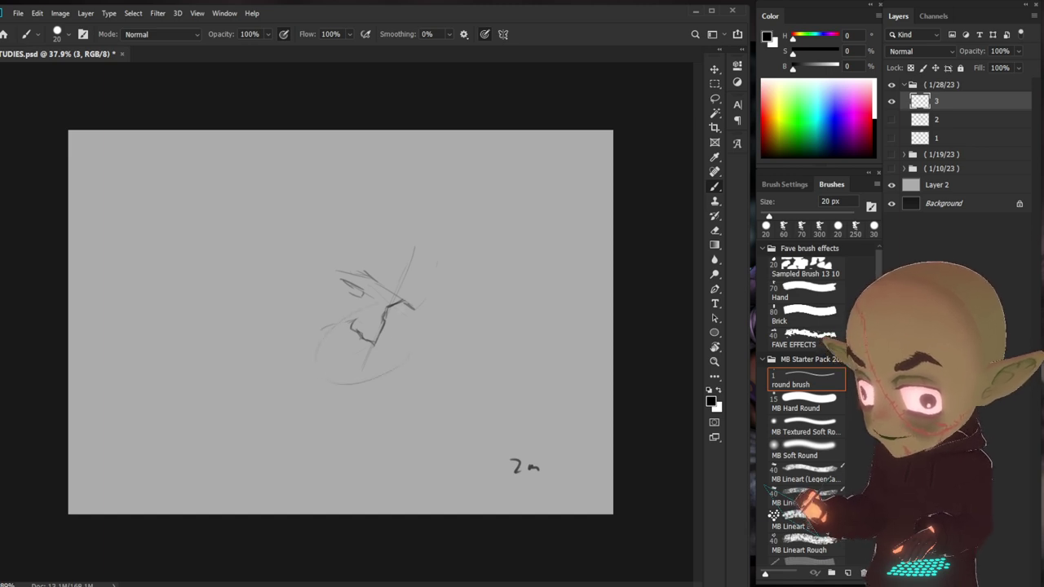
mouse_move(344, 342)
mouse_down()
mouse_move(359, 352)
mouse_move(338, 331)
mouse_move(324, 340)
mouse_move(331, 331)
mouse_up()
drag(338, 319, 336, 332)
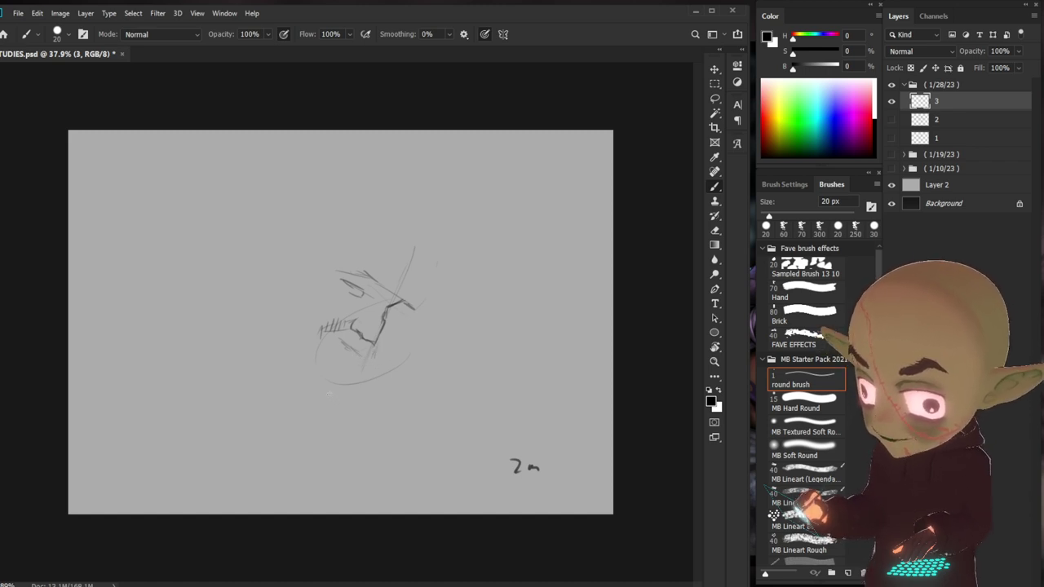
mouse_move(325, 380)
mouse_down()
mouse_move(314, 392)
mouse_move(331, 398)
mouse_up()
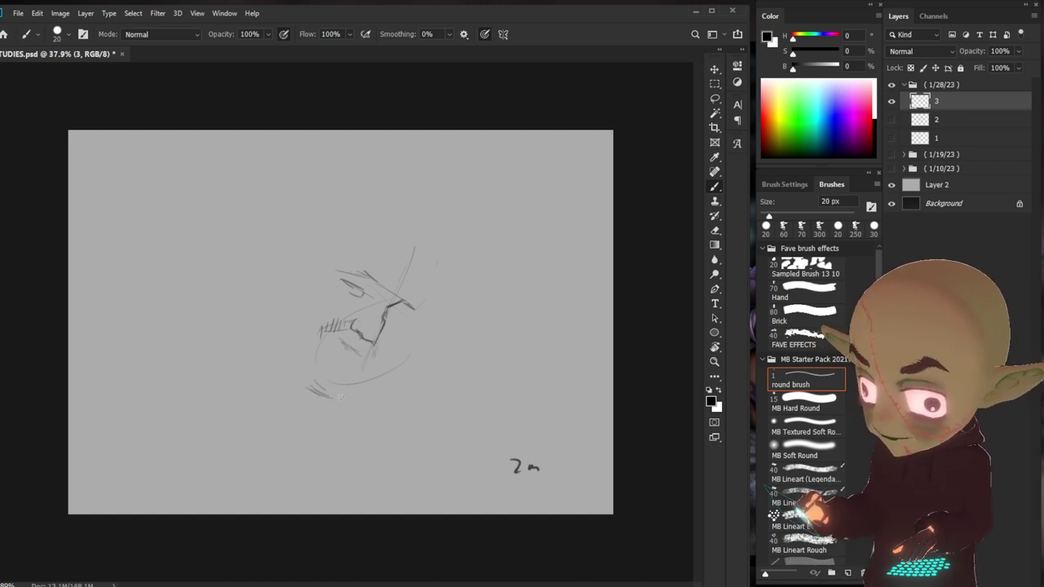
drag(369, 356, 344, 388)
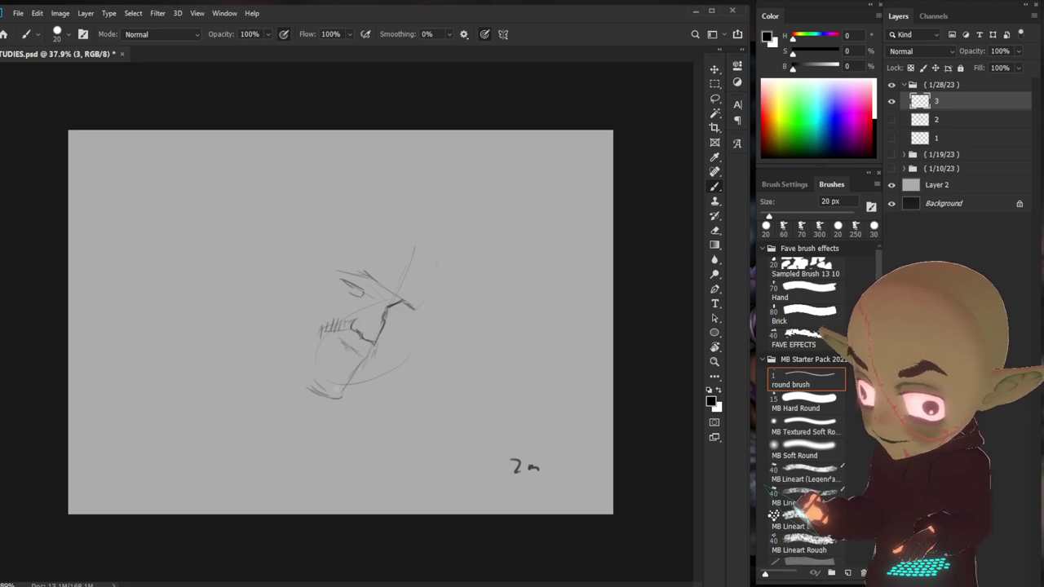
mouse_move(359, 397)
mouse_down()
mouse_move(406, 362)
mouse_move(413, 341)
mouse_up()
- Rough in the back and top outline of the head
drag(272, 299, 263, 352)
mouse_move(273, 293)
mouse_down()
mouse_move(326, 211)
mouse_move(416, 245)
mouse_up()
key(ctrl+z)
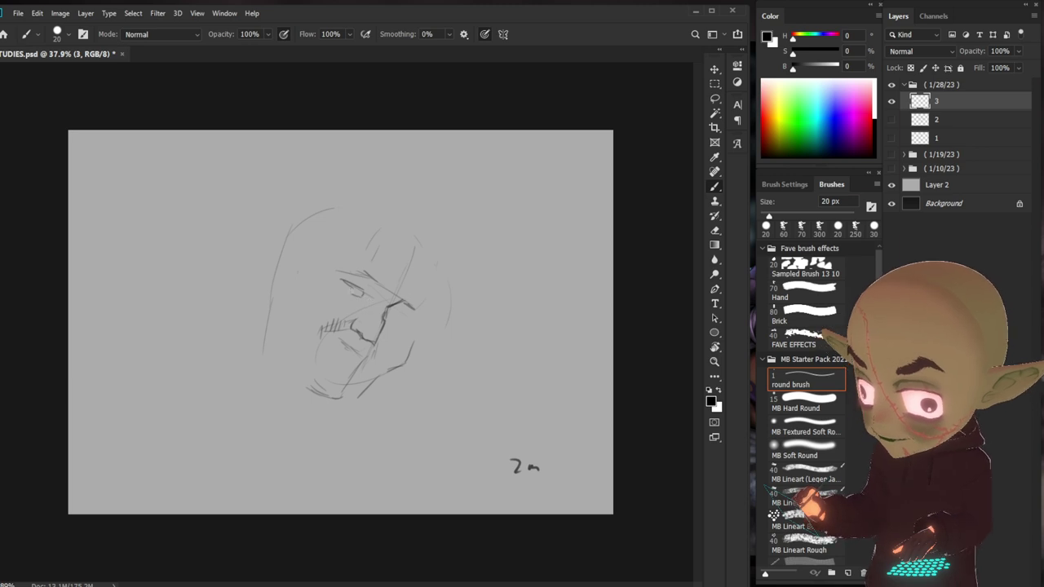
- Trace the top-right outline of the head darker
mouse_move(396, 314)
mouse_down()
mouse_move(421, 324)
mouse_move(438, 260)
mouse_move(380, 209)
mouse_up()
drag(430, 256, 370, 222)
mouse_move(426, 244)
mouse_down()
mouse_move(437, 262)
mouse_move(371, 204)
mouse_move(300, 220)
mouse_up()
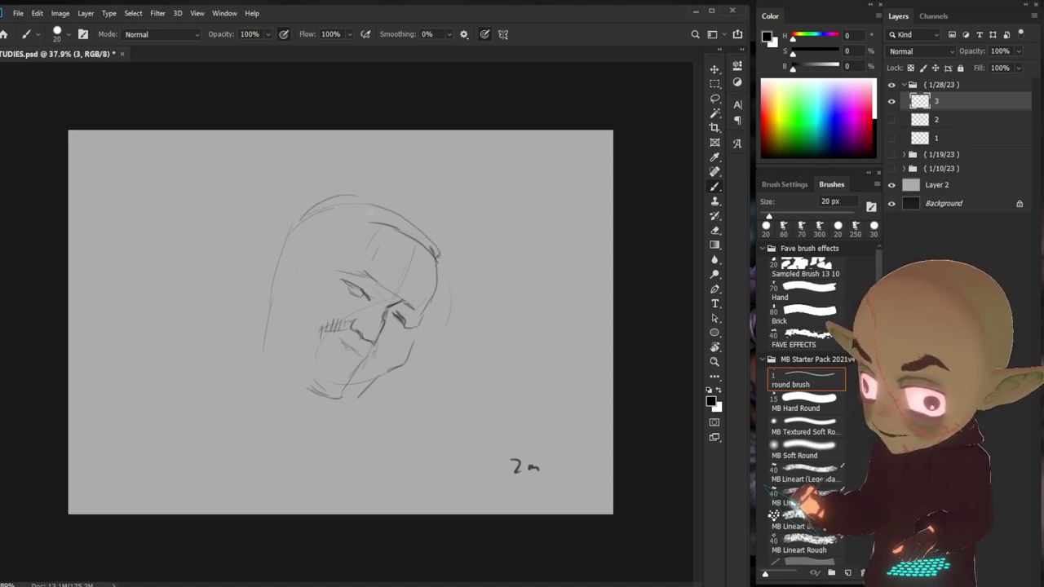
drag(377, 222, 360, 235)
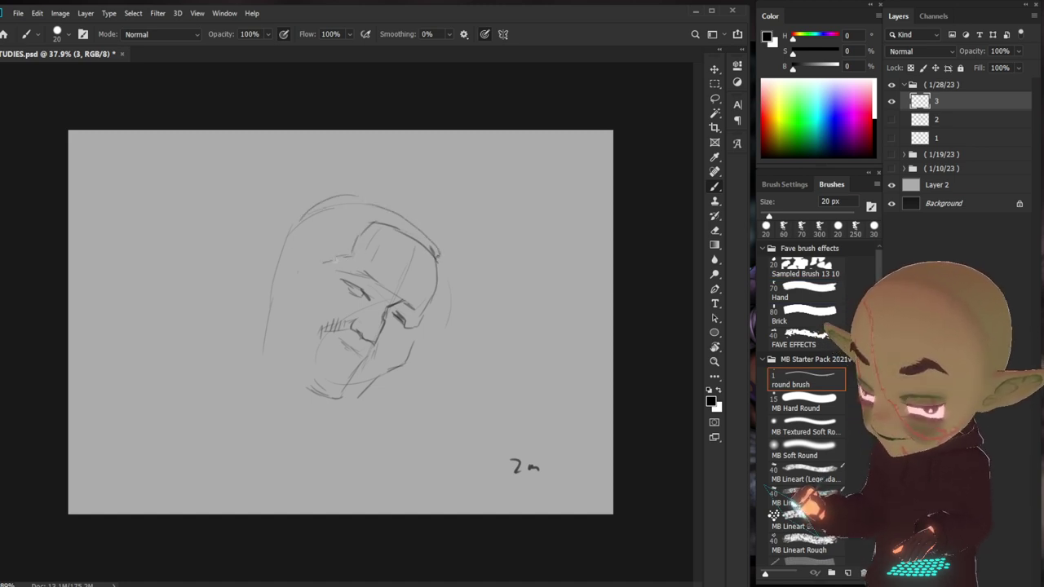
- Redraw the ear darker and outline the left jaw and chin
drag(324, 266, 304, 291)
key(ctrl+z)
drag(297, 275, 286, 289)
mouse_move(292, 242)
mouse_down()
mouse_move(286, 266)
mouse_move(302, 257)
mouse_move(272, 228)
mouse_move(329, 192)
mouse_move(417, 238)
mouse_move(372, 220)
mouse_move(305, 246)
mouse_up()
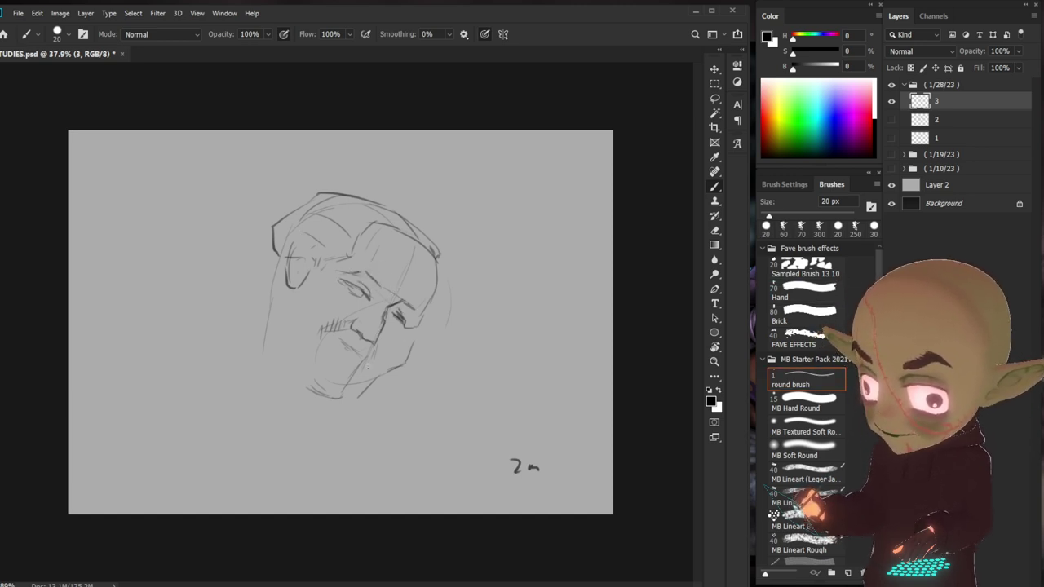
mouse_move(356, 402)
mouse_down()
mouse_move(322, 408)
mouse_move(290, 395)
mouse_up()
mouse_move(272, 347)
mouse_down()
mouse_move(330, 410)
mouse_move(351, 414)
mouse_move(346, 424)
mouse_up()
- Sketch the back of the neck, the jaw line under the face and the shoulders
drag(349, 287, 402, 324)
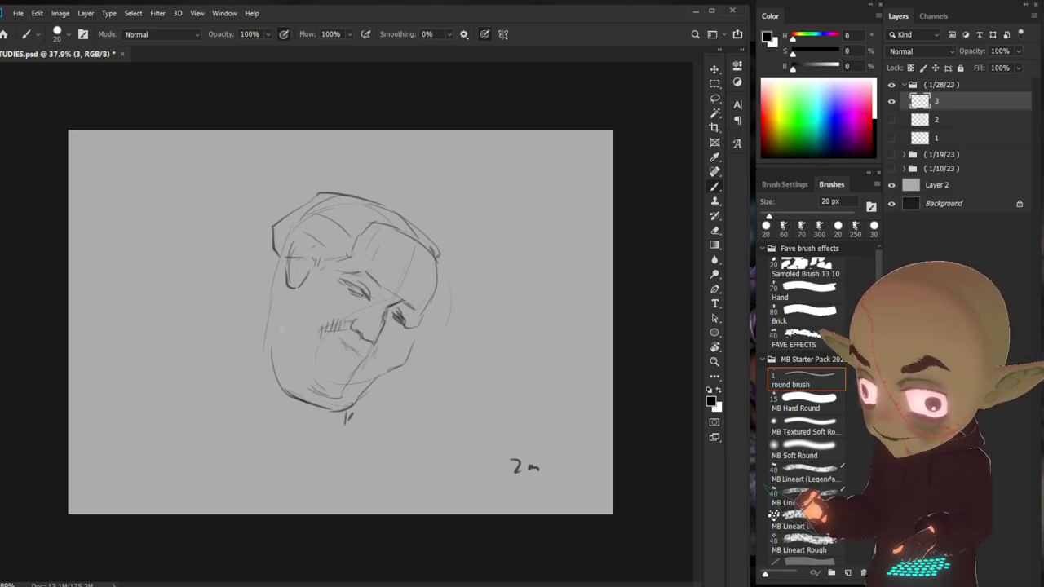
mouse_move(277, 279)
mouse_down()
mouse_move(241, 377)
mouse_move(202, 401)
mouse_up()
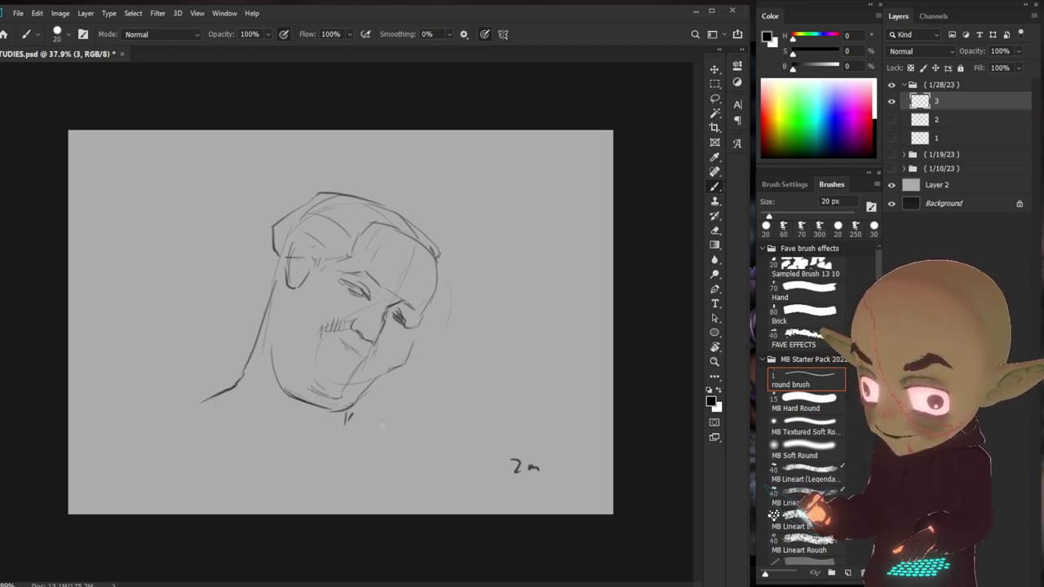
mouse_move(341, 414)
mouse_down()
mouse_move(330, 426)
mouse_move(219, 379)
mouse_move(287, 424)
mouse_move(238, 450)
mouse_move(204, 401)
mouse_up()
mouse_move(241, 360)
mouse_down()
mouse_move(222, 359)
mouse_move(189, 399)
mouse_up()
drag(329, 426, 340, 454)
- Draw the collar, both shoulders, the shirt placket and buttons
mouse_move(352, 406)
mouse_down()
mouse_move(365, 408)
mouse_move(376, 445)
mouse_move(343, 460)
mouse_up()
drag(214, 396, 106, 423)
drag(379, 428, 413, 439)
drag(431, 449, 490, 488)
mouse_move(314, 434)
mouse_down()
mouse_move(318, 491)
mouse_move(296, 478)
mouse_up()
drag(303, 475, 303, 496)
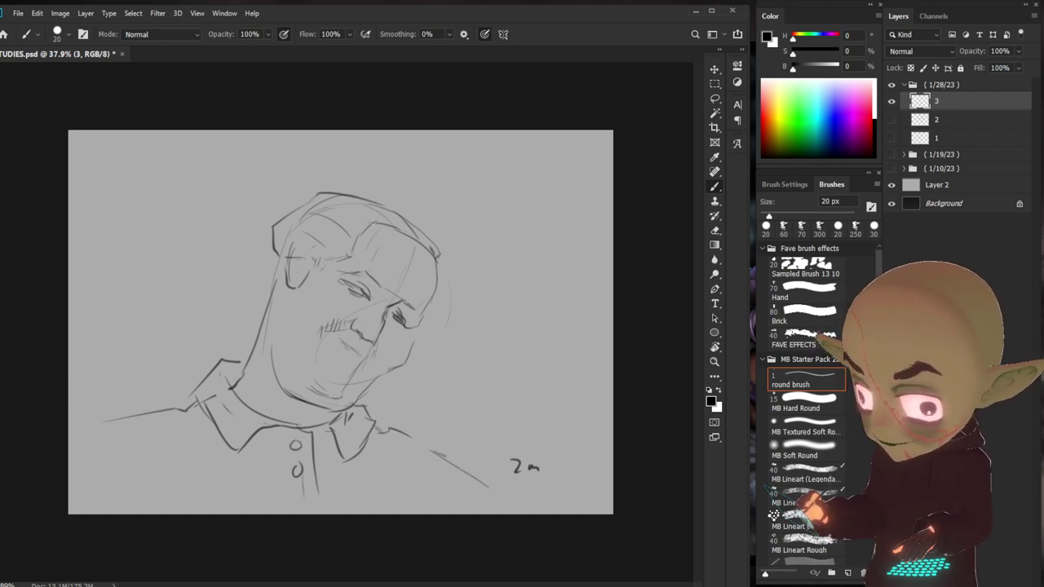
mouse_move(313, 323)
mouse_down()
mouse_move(346, 329)
mouse_move(340, 344)
mouse_move(397, 366)
mouse_up()
- Darken the left head side and both cheeks, hatch the left collar, then start a new layer
mouse_move(272, 303)
mouse_down()
mouse_move(272, 382)
mouse_move(274, 312)
mouse_up()
drag(270, 271, 270, 299)
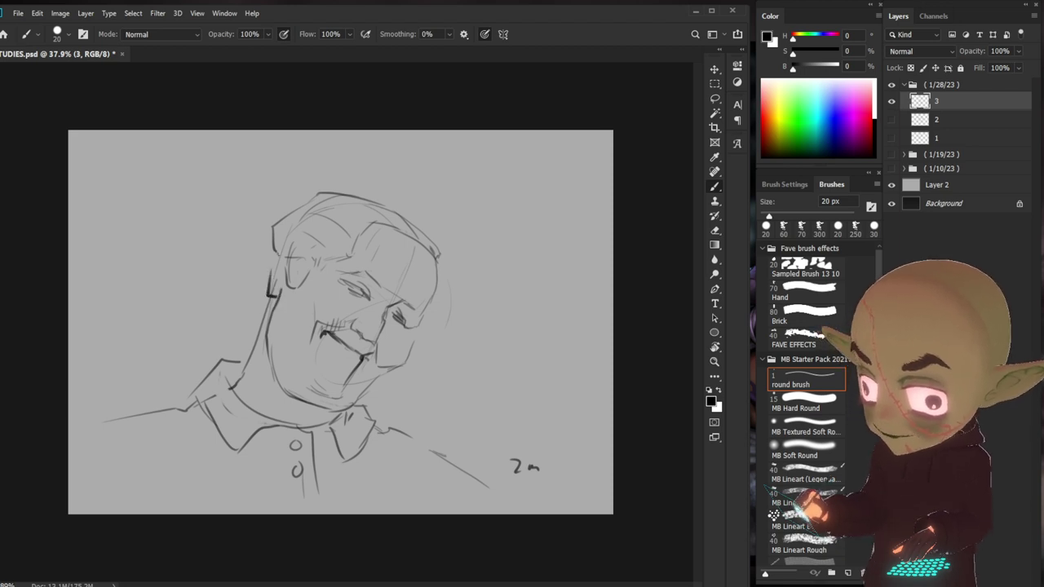
key(comma)
mouse_move(267, 253)
mouse_down()
mouse_move(264, 296)
mouse_move(273, 262)
mouse_move(284, 274)
mouse_move(254, 346)
mouse_move(230, 390)
mouse_move(211, 373)
mouse_move(233, 378)
mouse_up()
key(period)
drag(231, 370, 238, 388)
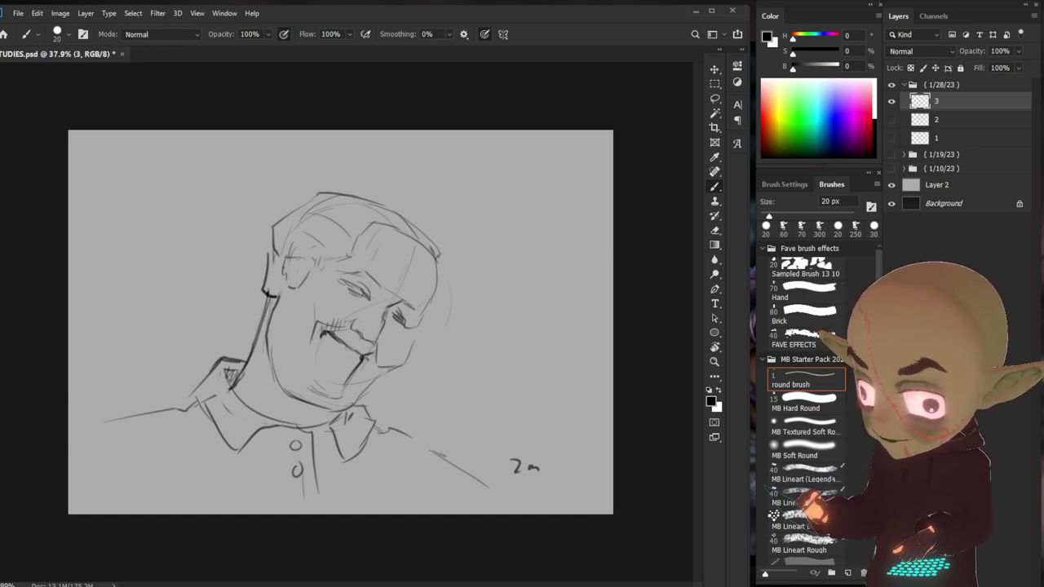
drag(417, 327, 412, 348)
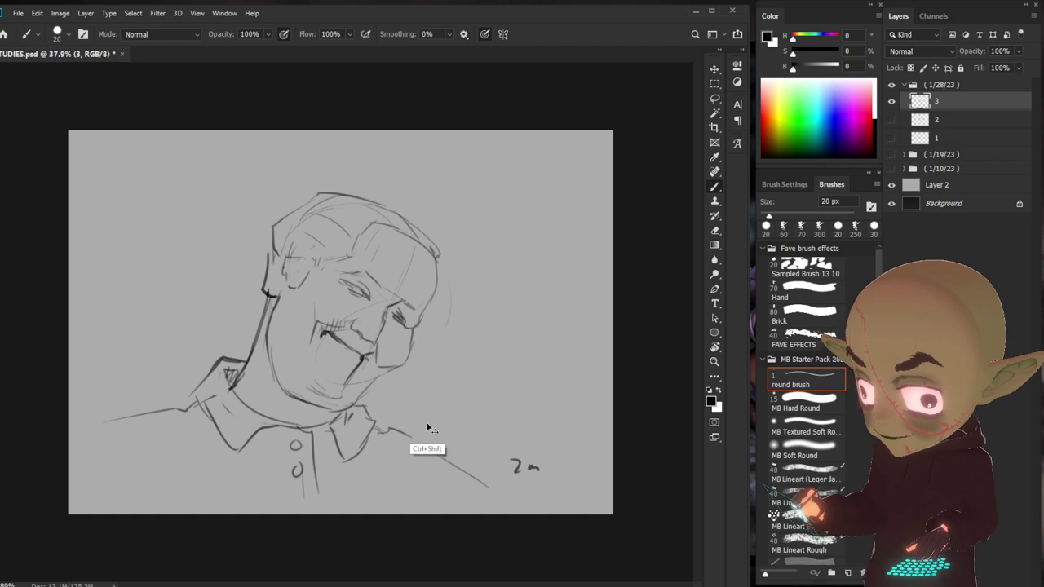
key(ctrl+shift+n)
- Create a layer named 4 and hide layer 3's sketch
text(4)
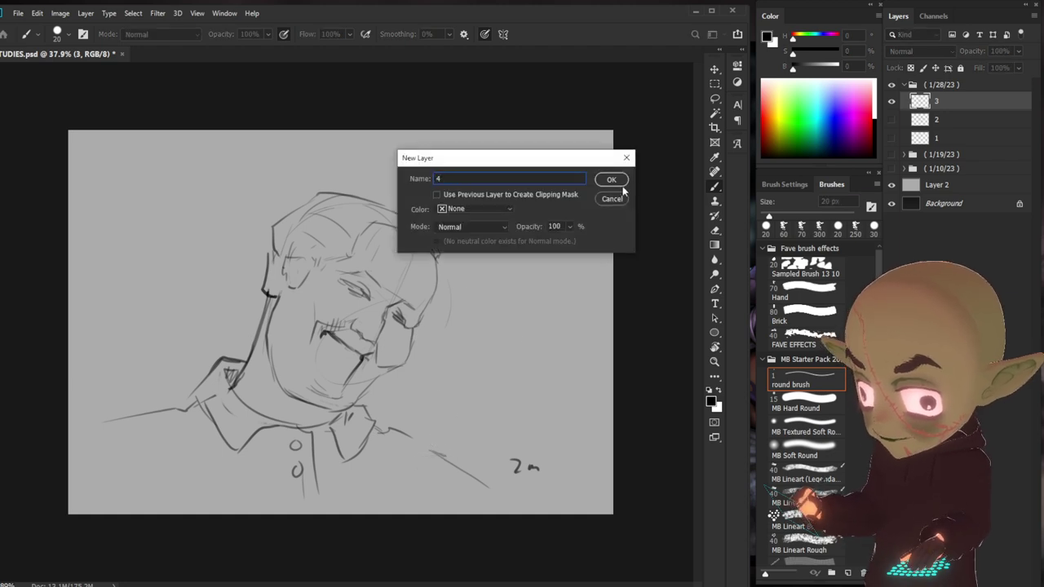
click(611, 180)
click(891, 119)
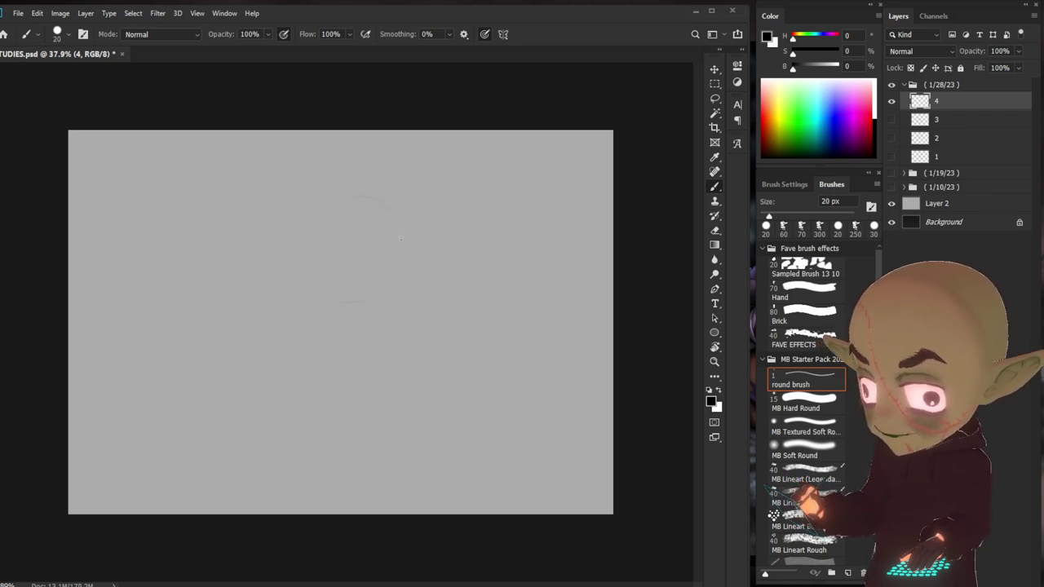
- Rough in the downward-tilted head outline, chin and left cheek-to-jaw contour
mouse_move(398, 226)
mouse_down()
mouse_move(380, 322)
mouse_move(348, 308)
mouse_move(305, 347)
mouse_up()
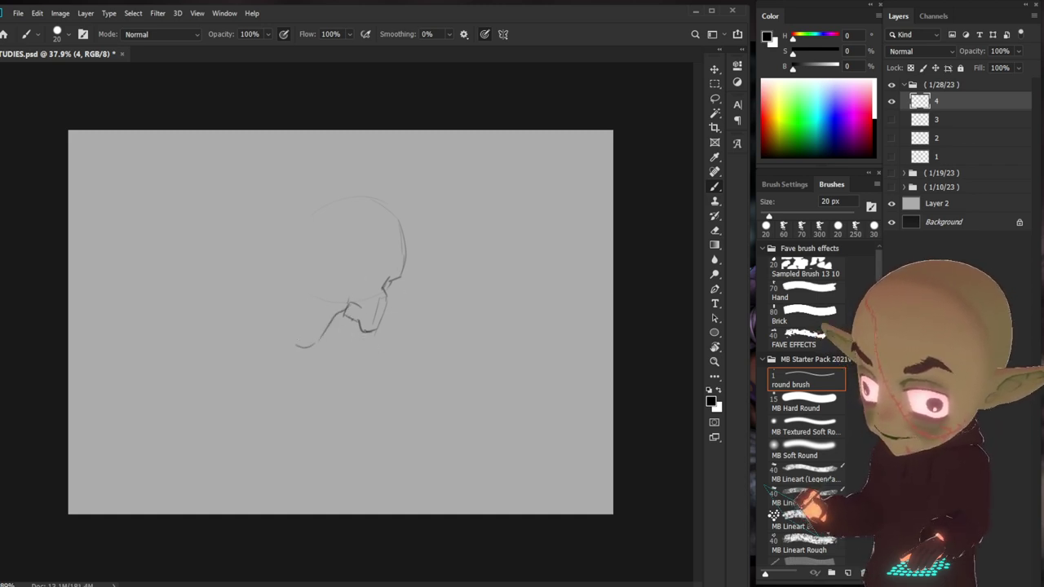
mouse_move(360, 340)
mouse_down()
mouse_move(355, 354)
mouse_move(353, 344)
mouse_move(344, 350)
mouse_up()
key(ctrl+z)
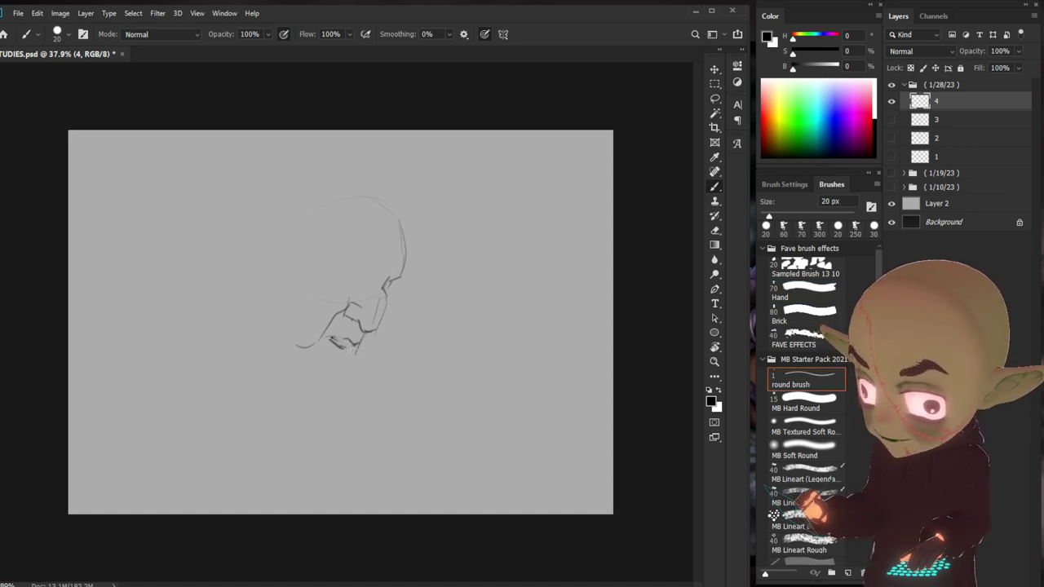
mouse_move(341, 359)
mouse_down()
mouse_move(326, 364)
mouse_move(334, 389)
mouse_move(308, 390)
mouse_up()
mouse_move(268, 352)
mouse_down()
mouse_move(295, 381)
mouse_move(258, 342)
mouse_move(261, 265)
mouse_up()
key(ctrl+z)
key(ctrl+z)
drag(261, 272, 248, 333)
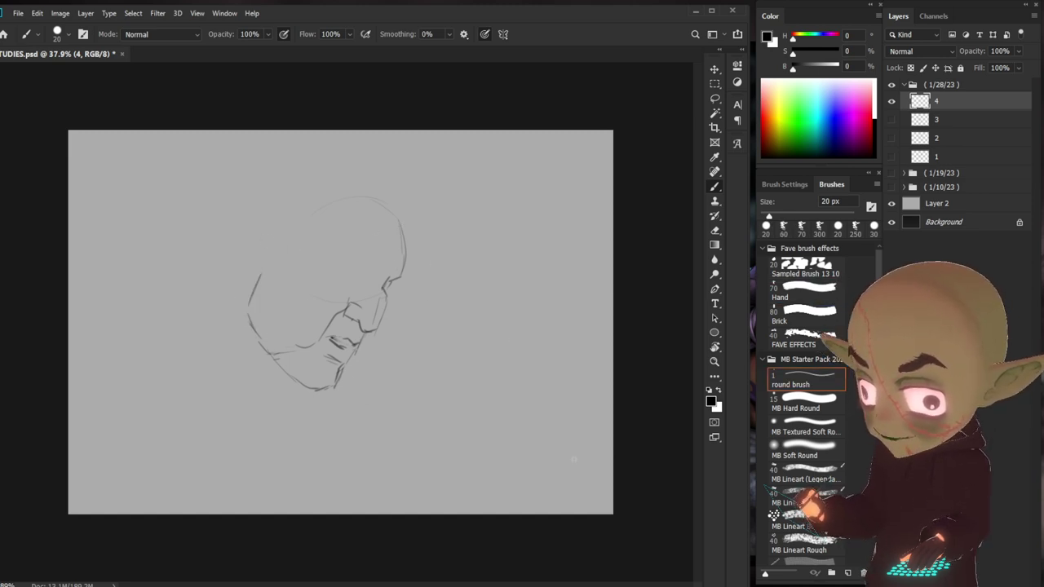
- Write the time note in the lower-right corner and outline the top and back of the skull
drag(514, 466, 519, 474)
drag(531, 466, 550, 467)
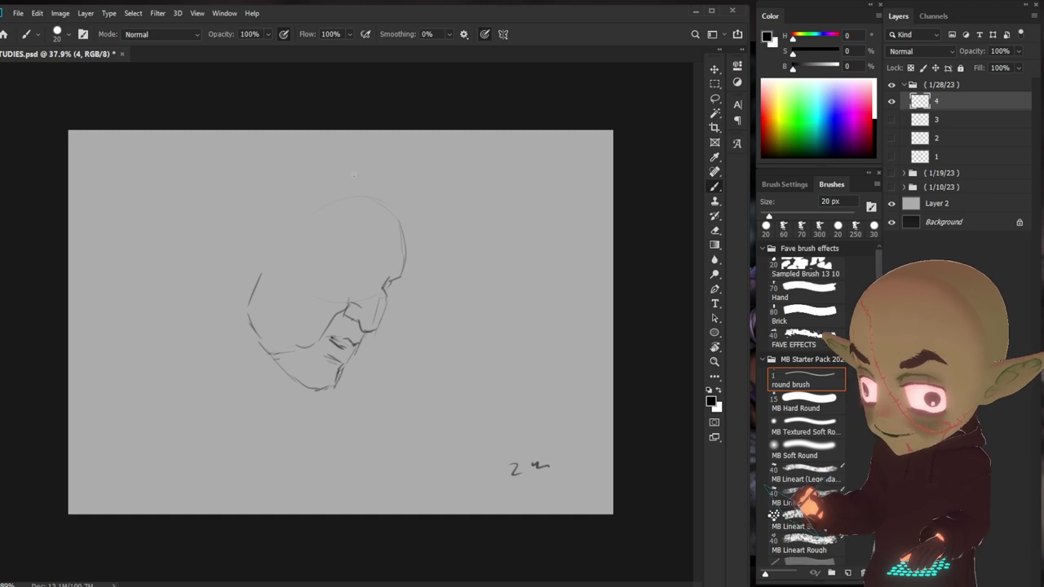
mouse_move(398, 217)
mouse_down()
mouse_move(359, 184)
mouse_move(297, 173)
mouse_up()
drag(266, 201, 253, 248)
mouse_move(299, 169)
mouse_down()
mouse_move(239, 214)
mouse_move(240, 259)
mouse_up()
drag(266, 185, 243, 217)
mouse_move(304, 196)
mouse_down()
mouse_move(323, 242)
mouse_move(252, 263)
mouse_up()
- Draw the brow line, ear and shoulder, then strengthen the cheek, forehead and head-top contours
mouse_move(299, 168)
mouse_down()
mouse_move(232, 196)
mouse_move(193, 325)
mouse_up()
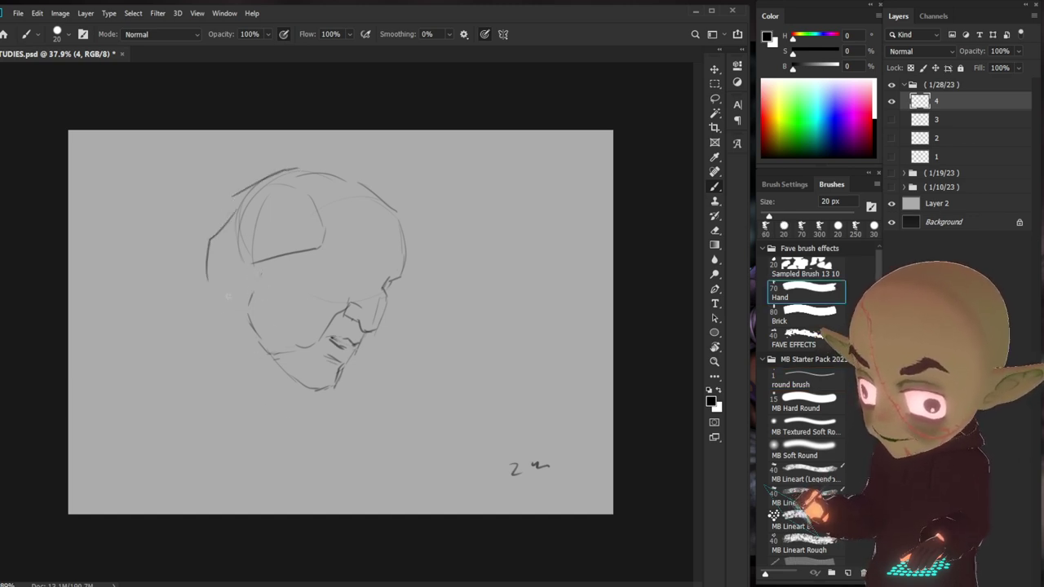
drag(260, 240, 243, 287)
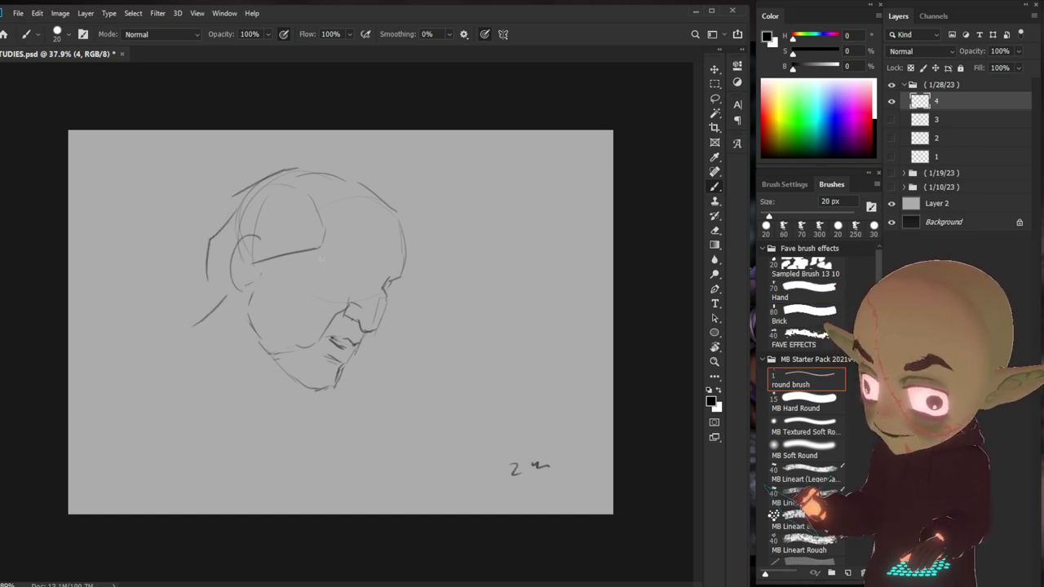
mouse_move(253, 239)
mouse_down()
mouse_move(267, 257)
mouse_move(289, 244)
mouse_move(260, 255)
mouse_move(253, 278)
mouse_move(241, 266)
mouse_move(233, 285)
mouse_up()
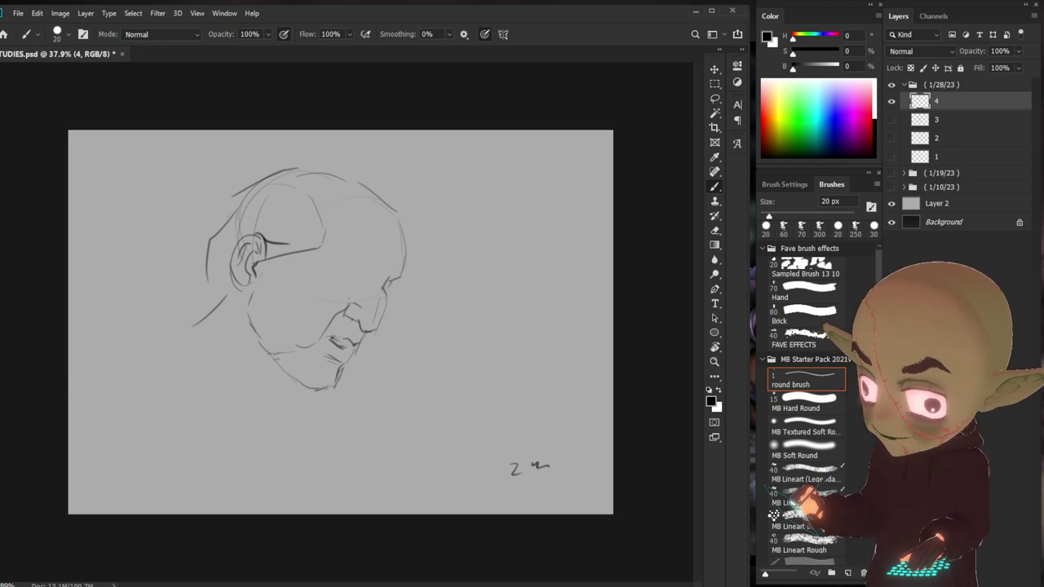
drag(345, 248, 390, 275)
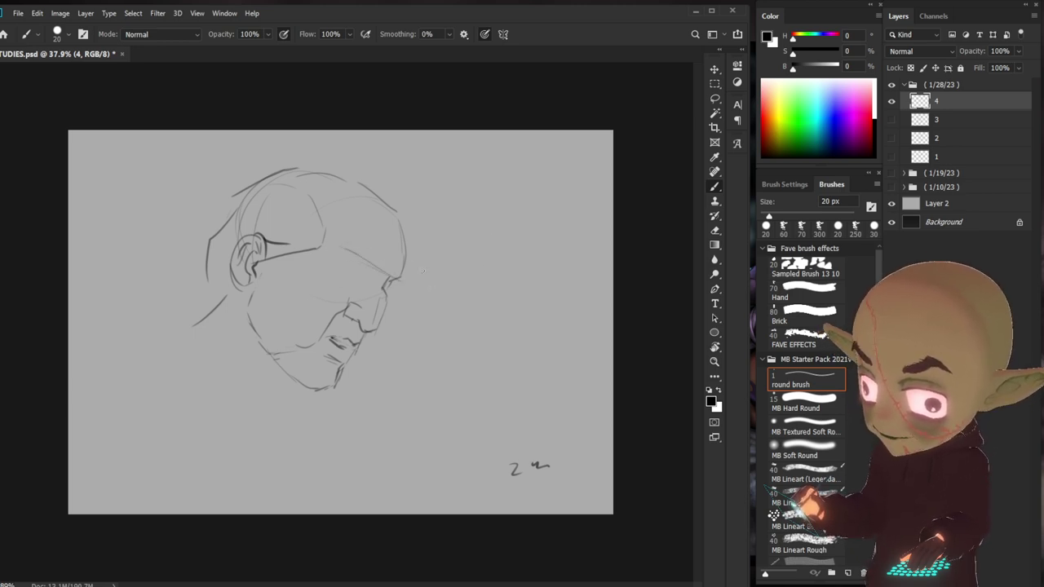
mouse_move(397, 213)
mouse_down()
mouse_move(410, 254)
mouse_move(398, 281)
mouse_up()
mouse_move(327, 221)
mouse_down()
mouse_move(321, 191)
mouse_move(341, 186)
mouse_move(383, 209)
mouse_move(330, 168)
mouse_move(280, 176)
mouse_up()
drag(341, 163, 299, 186)
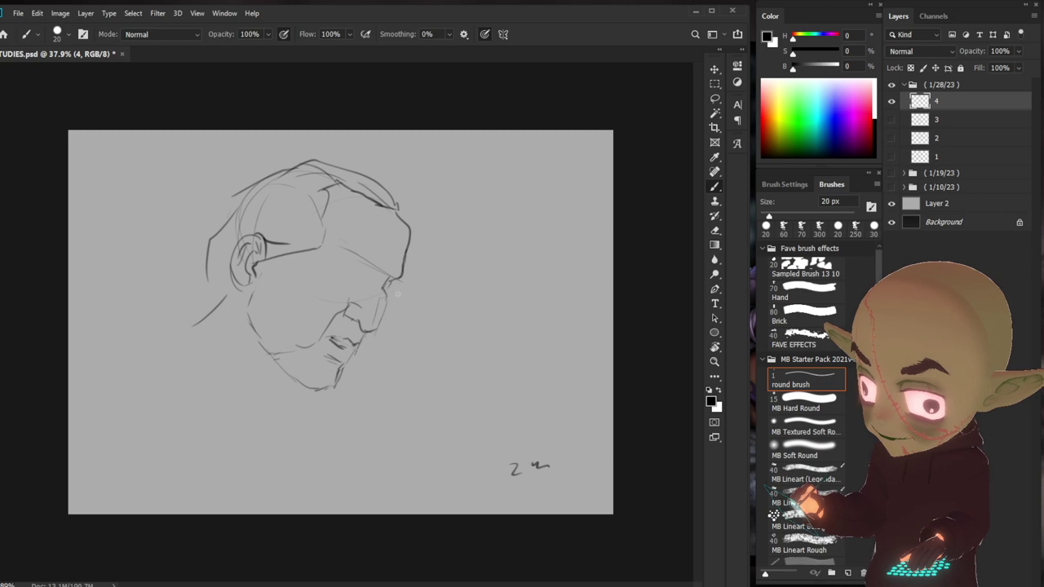
mouse_move(355, 254)
mouse_down()
mouse_move(328, 252)
mouse_move(334, 284)
mouse_move(341, 261)
mouse_move(334, 276)
mouse_move(369, 302)
mouse_move(336, 297)
mouse_move(404, 289)
mouse_move(383, 320)
mouse_up()
- Draw the glasses lens, darken the eyebrow and add cheek and lower-jaw lines
drag(383, 281, 391, 292)
drag(400, 273, 402, 289)
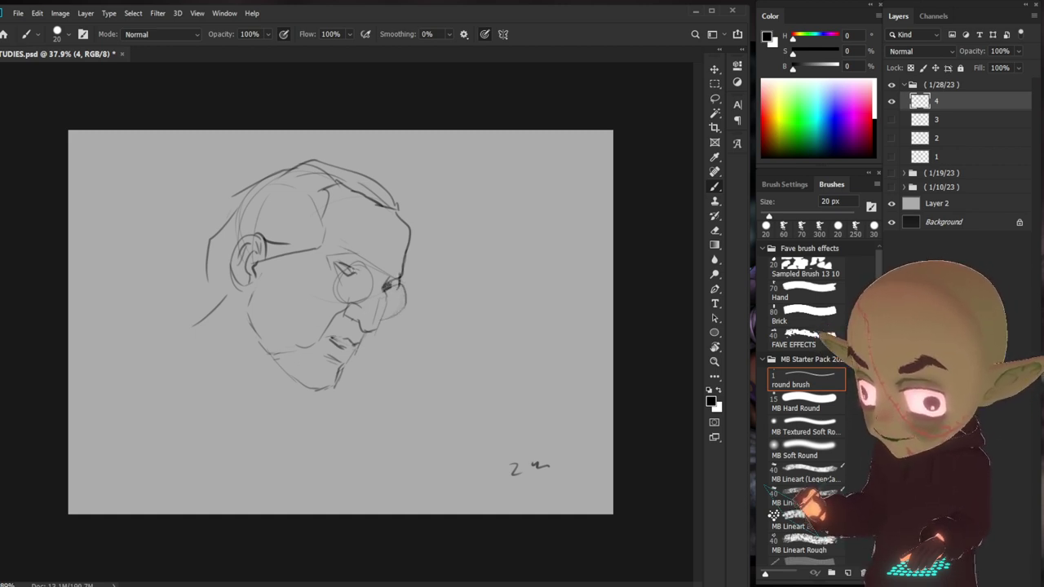
drag(358, 262, 318, 266)
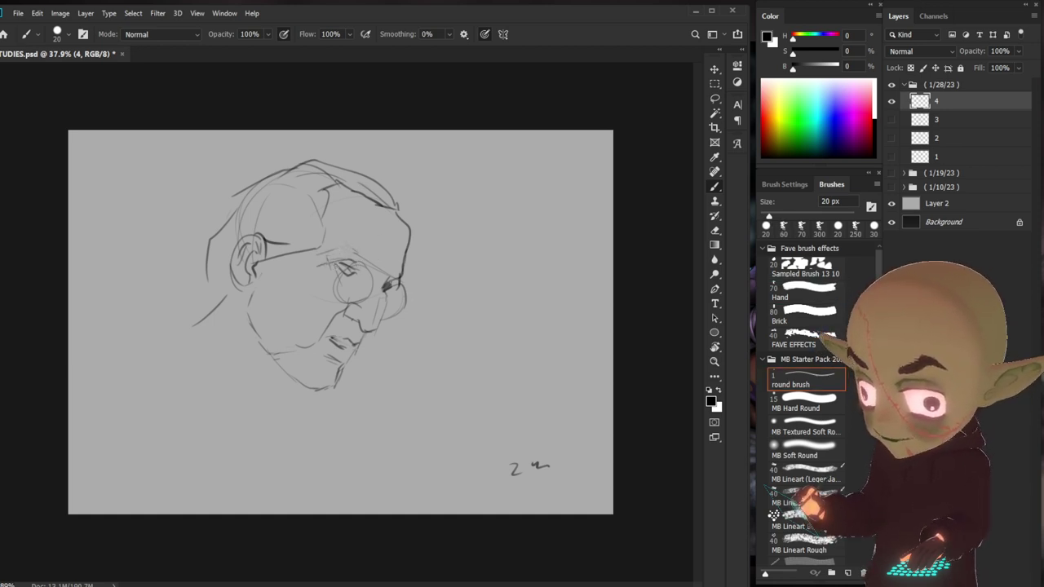
mouse_move(314, 263)
mouse_down()
mouse_move(349, 263)
mouse_move(341, 283)
mouse_move(360, 267)
mouse_up()
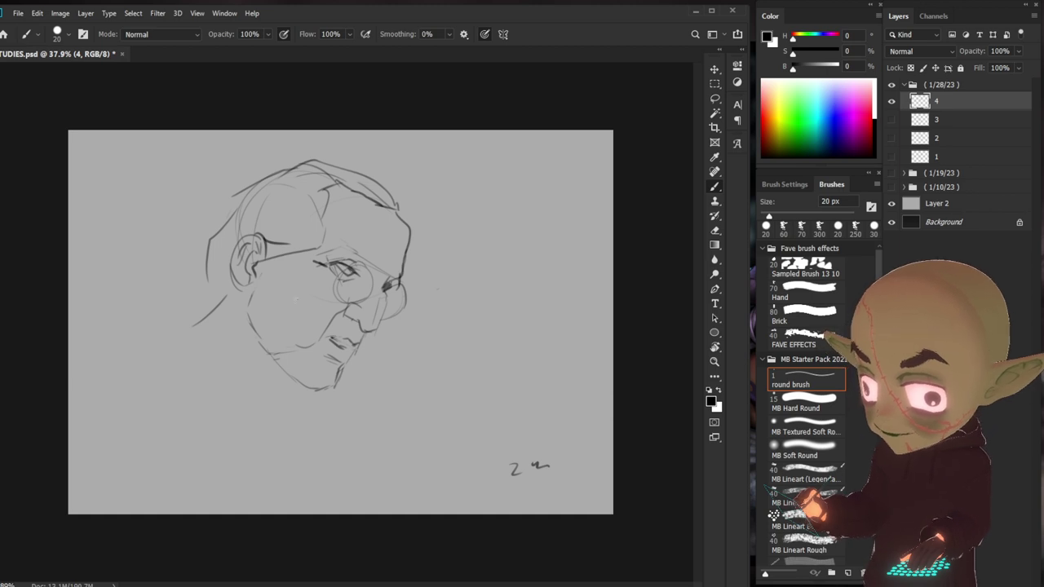
drag(258, 279, 284, 271)
mouse_move(297, 286)
mouse_down()
mouse_move(290, 317)
mouse_move(314, 315)
mouse_up()
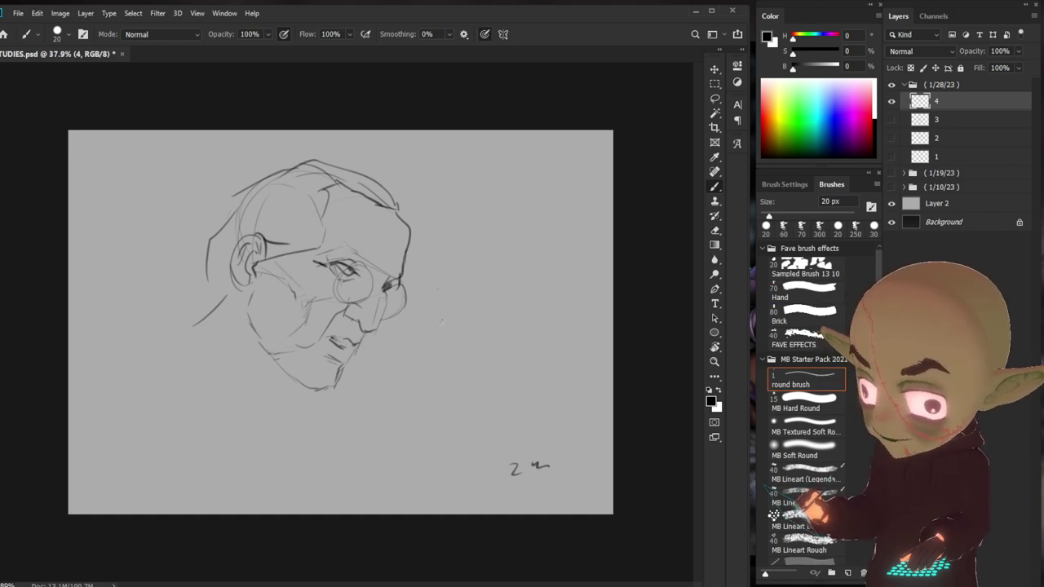
drag(252, 324, 310, 350)
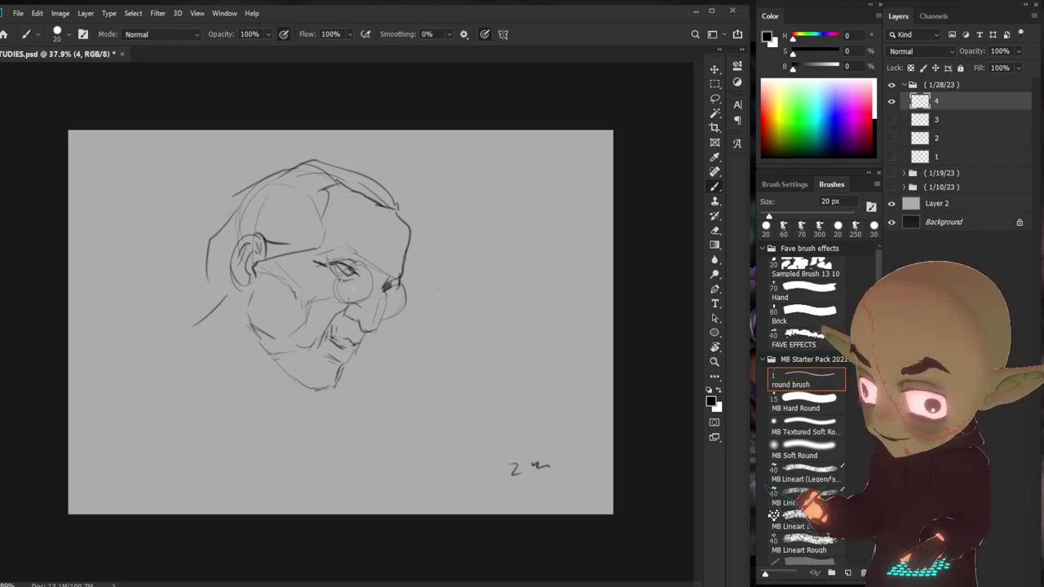
- Sketch the beard along the chin, the front and back neck lines, and darken the eyelid
mouse_move(348, 332)
mouse_down()
mouse_move(357, 366)
mouse_move(345, 375)
mouse_up()
mouse_move(288, 358)
mouse_down()
mouse_move(336, 398)
mouse_move(299, 408)
mouse_up()
drag(225, 335, 272, 410)
mouse_move(215, 308)
mouse_down()
mouse_move(186, 325)
mouse_move(230, 450)
mouse_up()
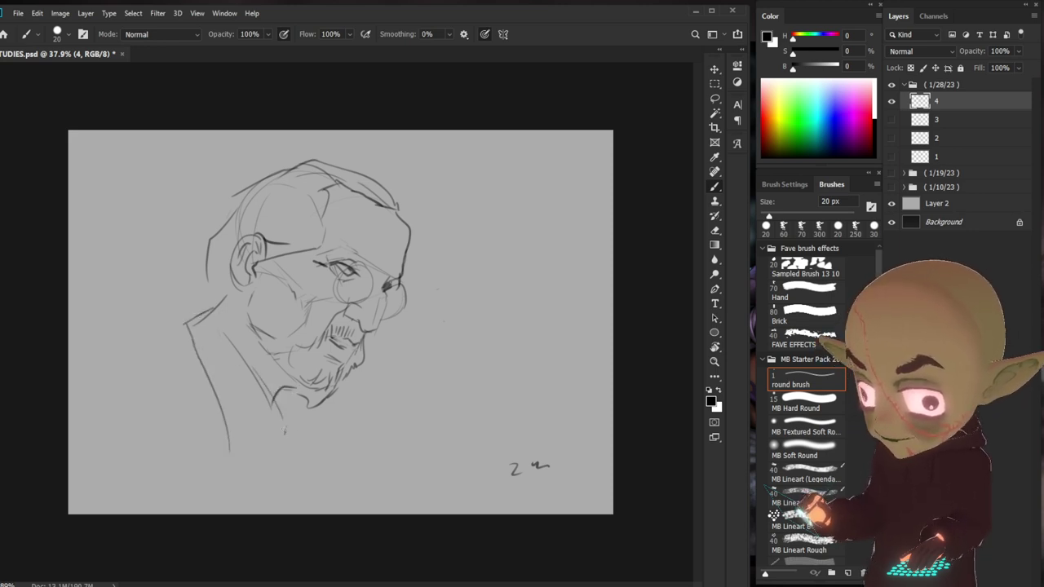
drag(312, 398, 295, 463)
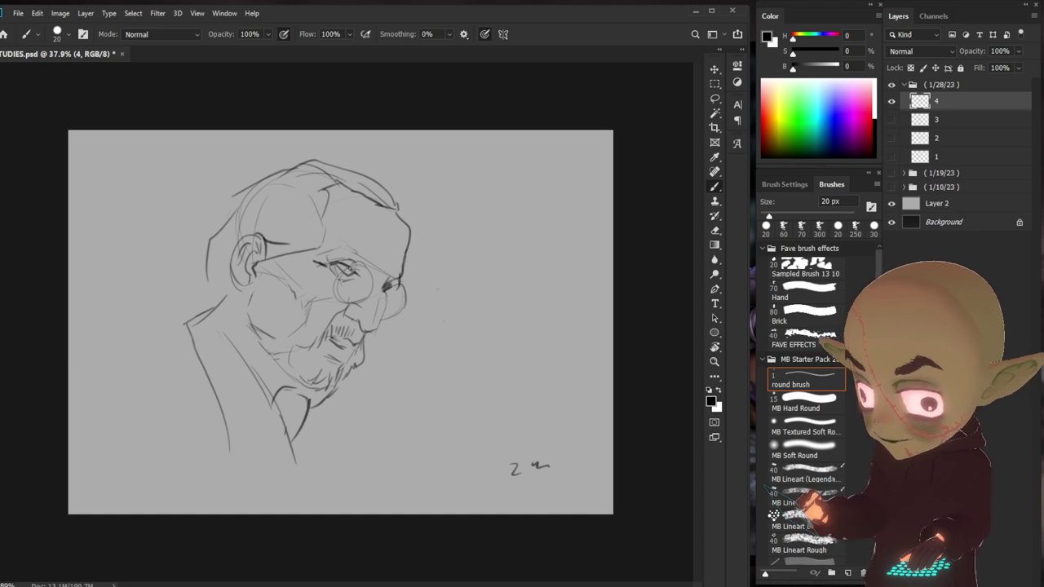
mouse_move(343, 258)
mouse_down()
mouse_move(364, 246)
mouse_move(376, 274)
mouse_move(359, 277)
mouse_move(370, 283)
mouse_move(337, 274)
mouse_move(375, 284)
mouse_move(389, 319)
mouse_move(384, 298)
mouse_up()
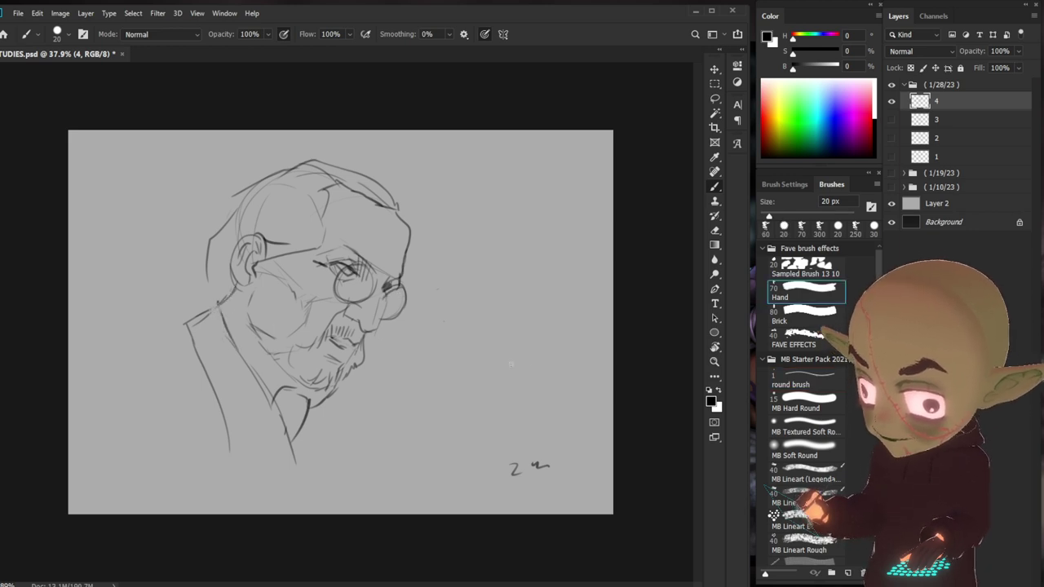
key(ctrl+shift+n)
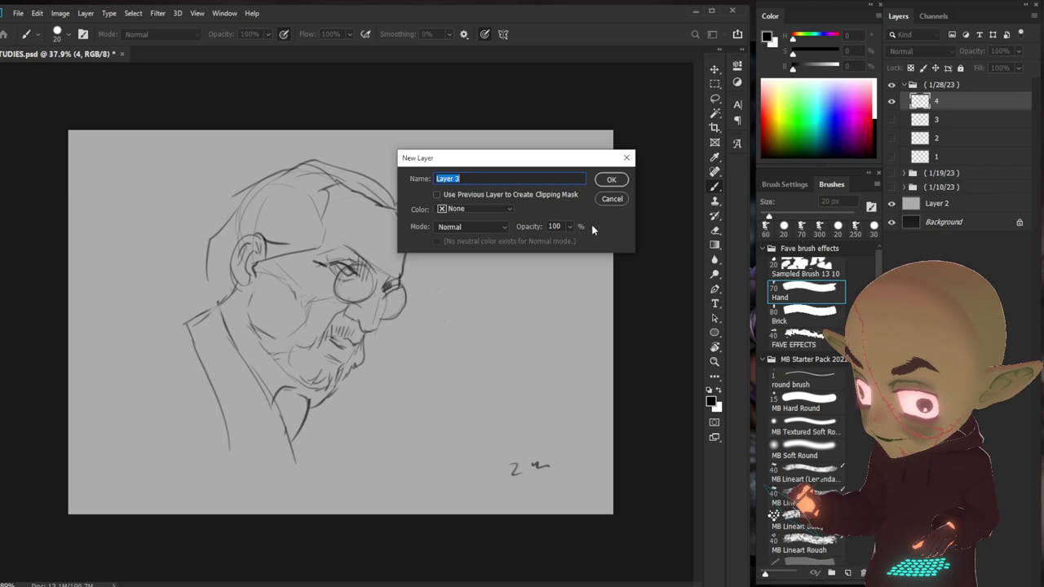
- Create layer 5, hide layer 4, and write the time note in the lower-right corner
text(5)
click(612, 179)
click(897, 120)
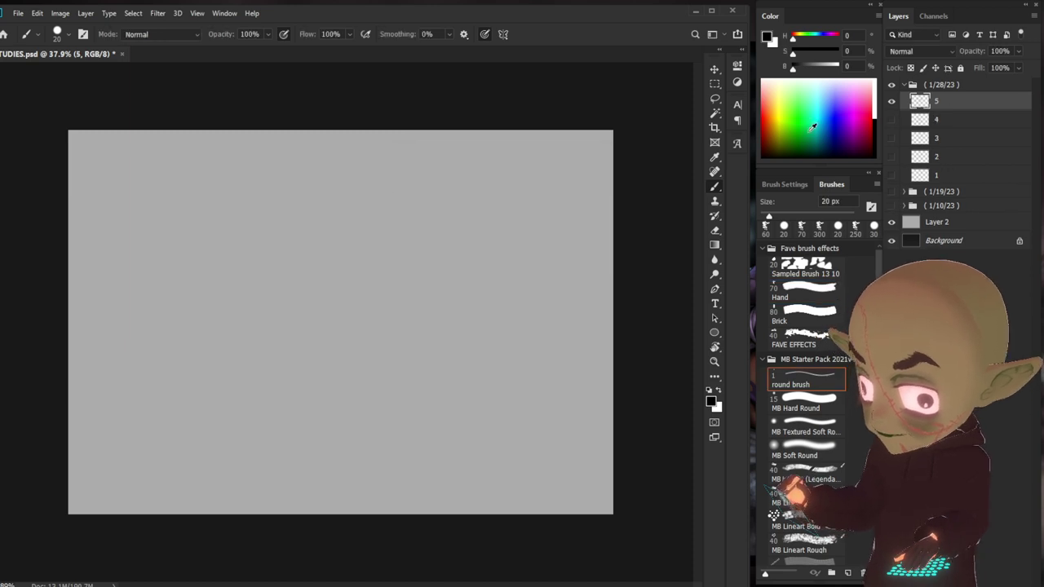
drag(511, 463, 555, 477)
key(ctrl+z)
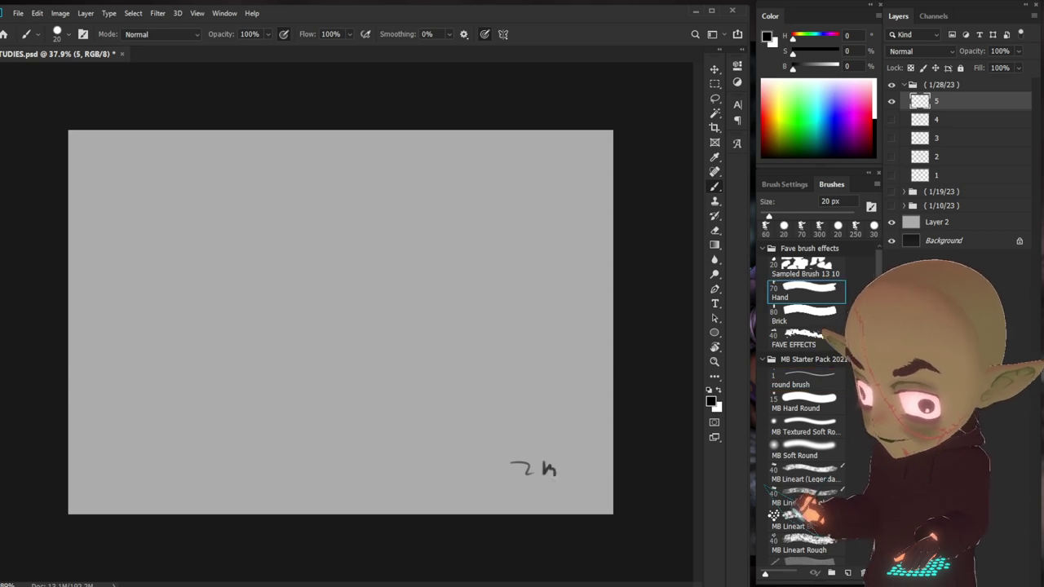
- Block in the front-facing head outline, face guideline, mouth and nose
drag(305, 194, 270, 305)
drag(333, 196, 377, 204)
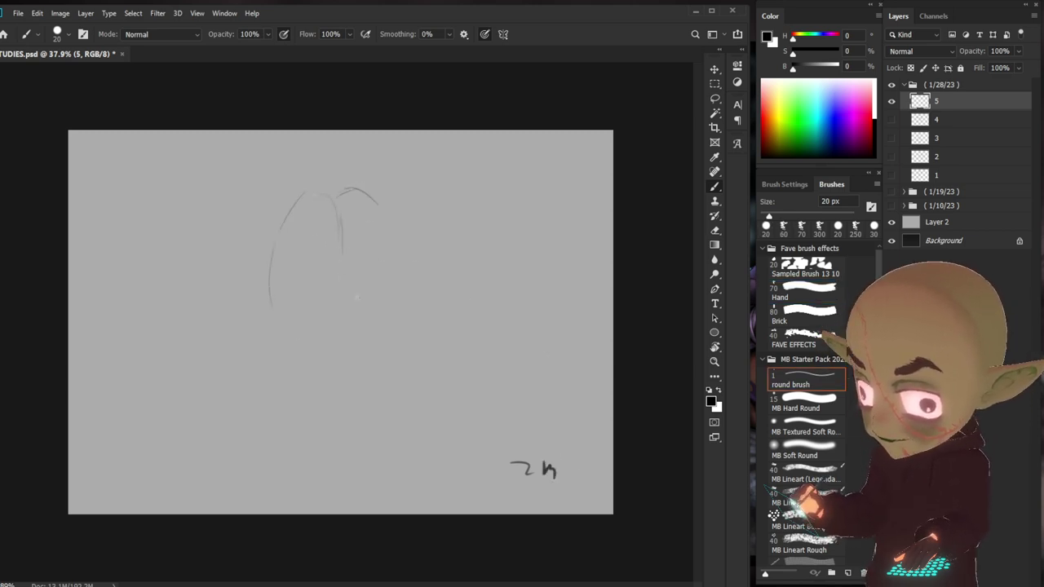
mouse_move(282, 287)
mouse_down()
mouse_move(372, 291)
mouse_move(336, 323)
mouse_up()
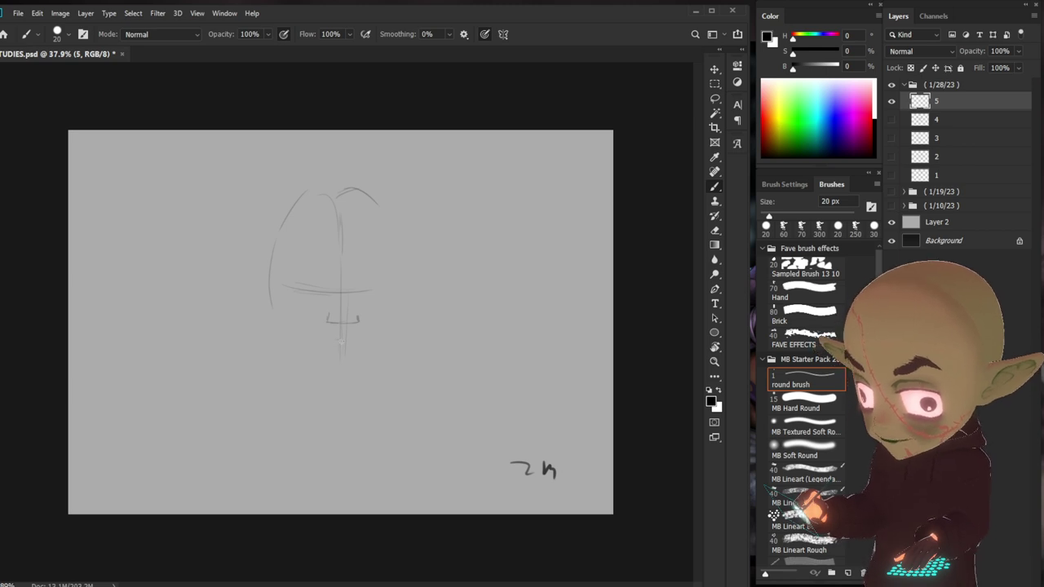
click(340, 341)
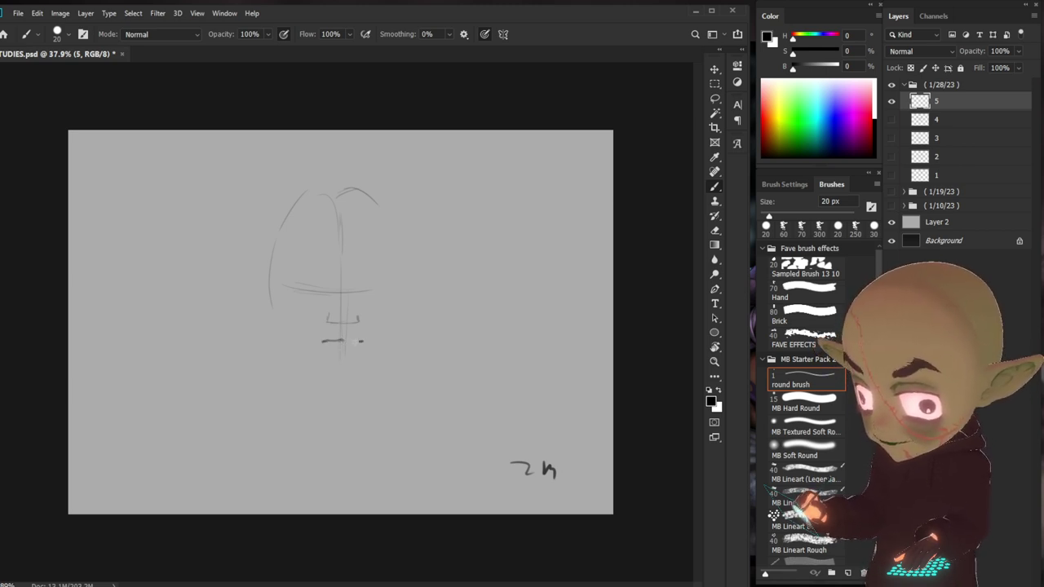
drag(341, 341, 356, 337)
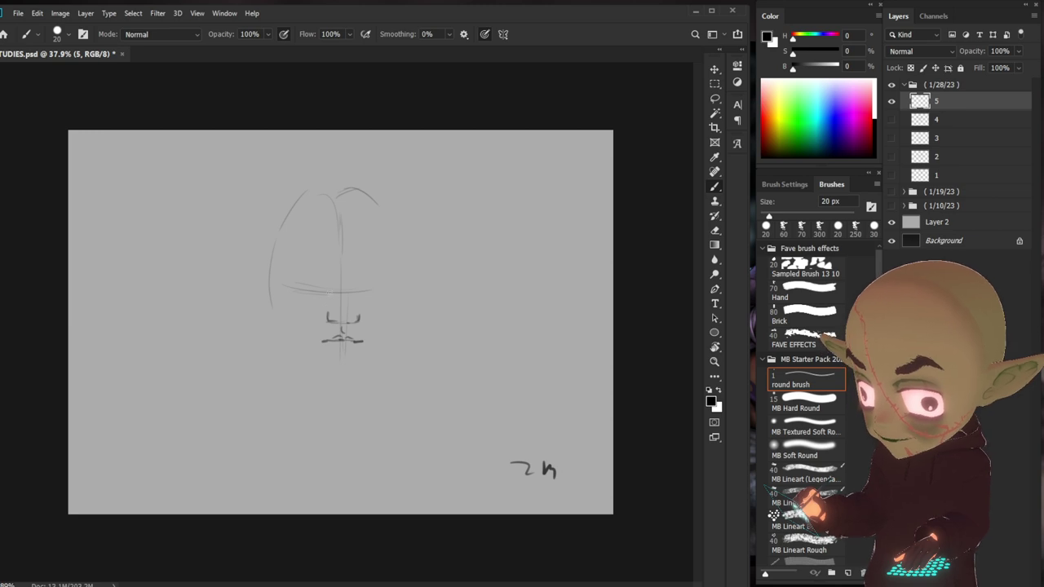
mouse_move(336, 250)
mouse_down()
mouse_move(295, 287)
mouse_move(386, 289)
mouse_up()
mouse_move(307, 282)
mouse_down()
mouse_move(372, 290)
mouse_move(296, 295)
mouse_up()
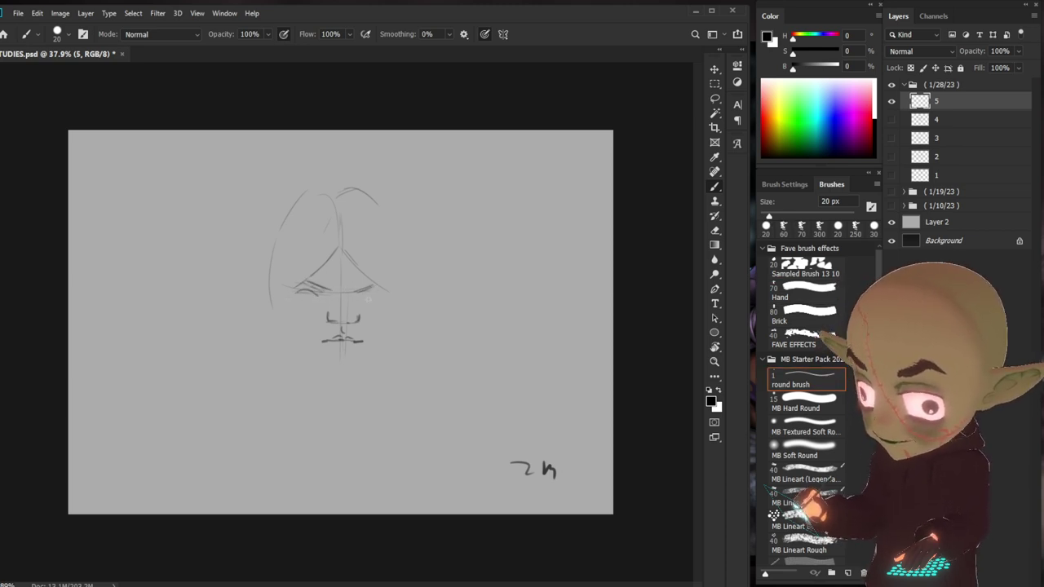
key(ctrl+z)
key(ctrl+z)
key(ctrl+z)
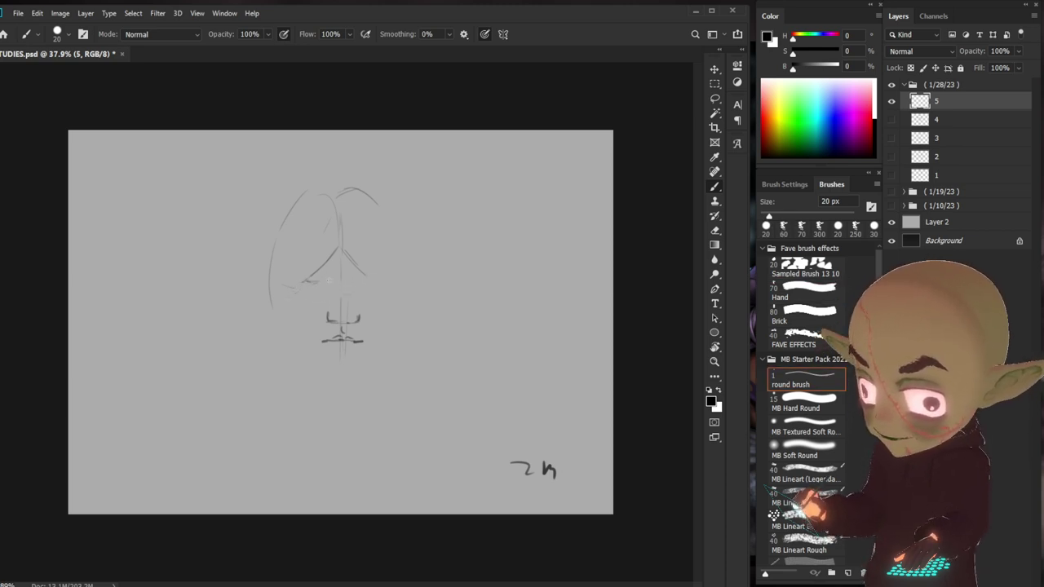
mouse_move(338, 247)
mouse_down()
mouse_move(300, 287)
mouse_move(384, 288)
mouse_move(375, 297)
mouse_up()
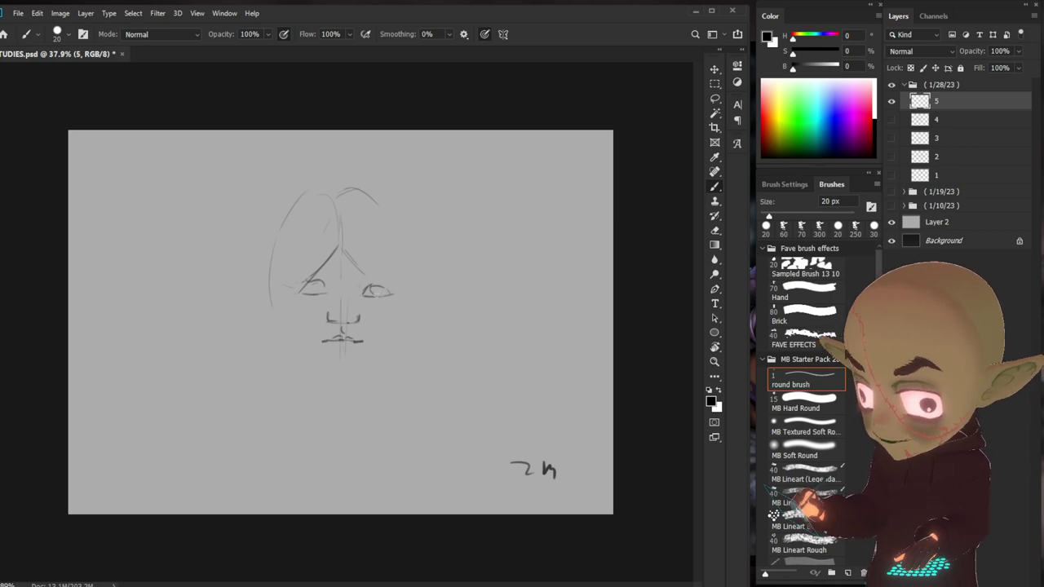
- Darken the left eye and center line, then draw the long hair framing the face
mouse_move(311, 287)
mouse_down()
mouse_move(319, 293)
mouse_move(324, 279)
mouse_move(325, 292)
mouse_move(336, 268)
mouse_move(376, 285)
mouse_up()
drag(335, 222, 341, 253)
drag(338, 181, 338, 224)
mouse_move(323, 189)
mouse_down()
mouse_move(262, 284)
mouse_move(258, 266)
mouse_up()
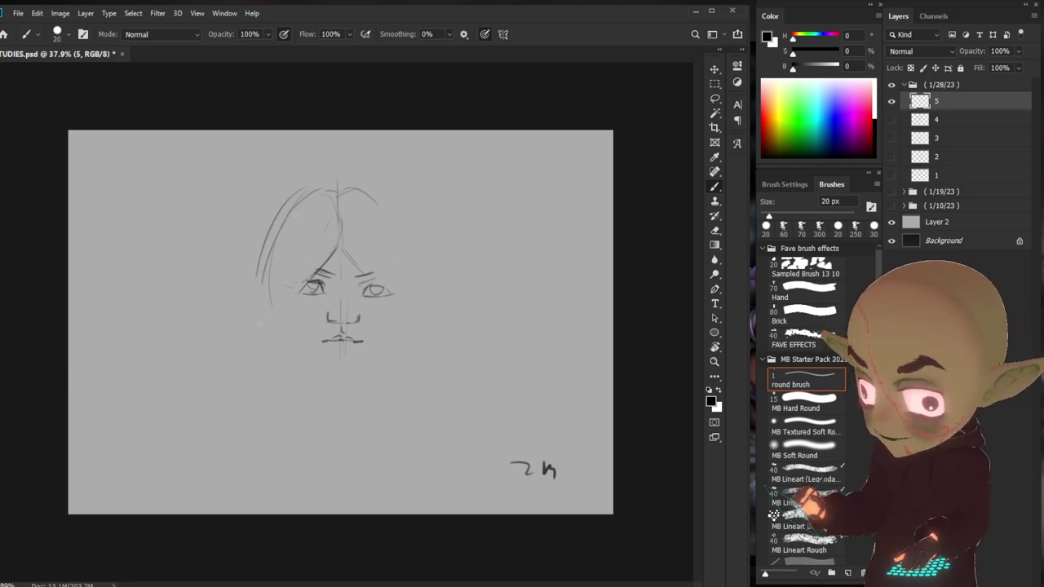
key(ctrl+z)
drag(302, 177, 351, 173)
mouse_move(284, 186)
mouse_down()
mouse_move(243, 253)
mouse_move(239, 299)
mouse_up()
mouse_move(353, 173)
mouse_down()
mouse_move(372, 172)
mouse_move(415, 214)
mouse_move(395, 334)
mouse_up()
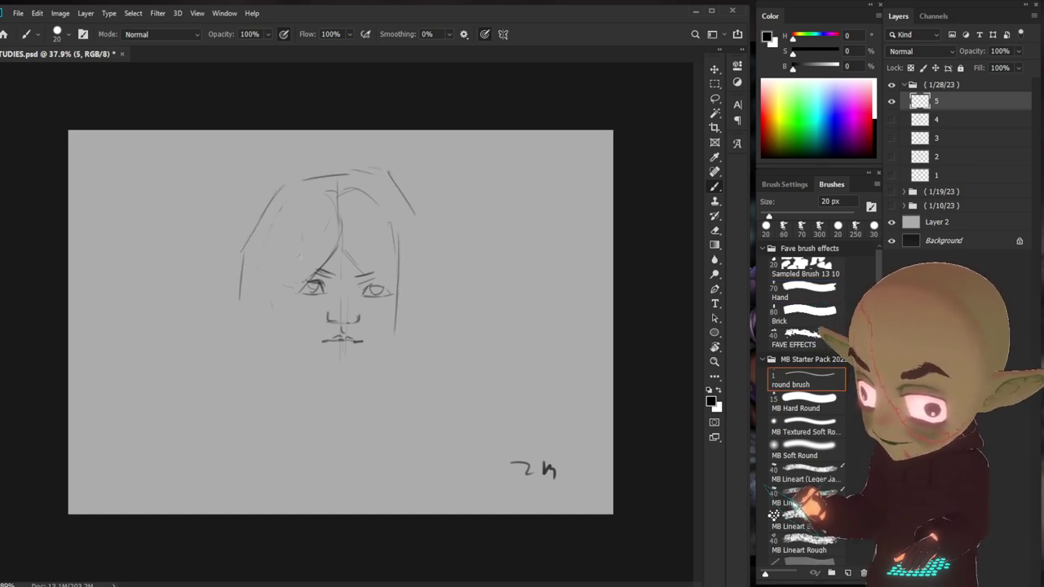
- Add hair strands falling down both sides of the face
drag(316, 243, 299, 297)
drag(270, 227, 286, 377)
mouse_move(279, 310)
mouse_down()
mouse_move(278, 403)
mouse_move(298, 405)
mouse_up()
drag(408, 283, 411, 375)
- Shape the chin and jaw lines and add another left hair strand
drag(335, 369, 356, 371)
key(ctrl+z)
drag(397, 321, 383, 345)
mouse_move(332, 369)
mouse_down()
mouse_move(301, 353)
mouse_move(310, 359)
mouse_up()
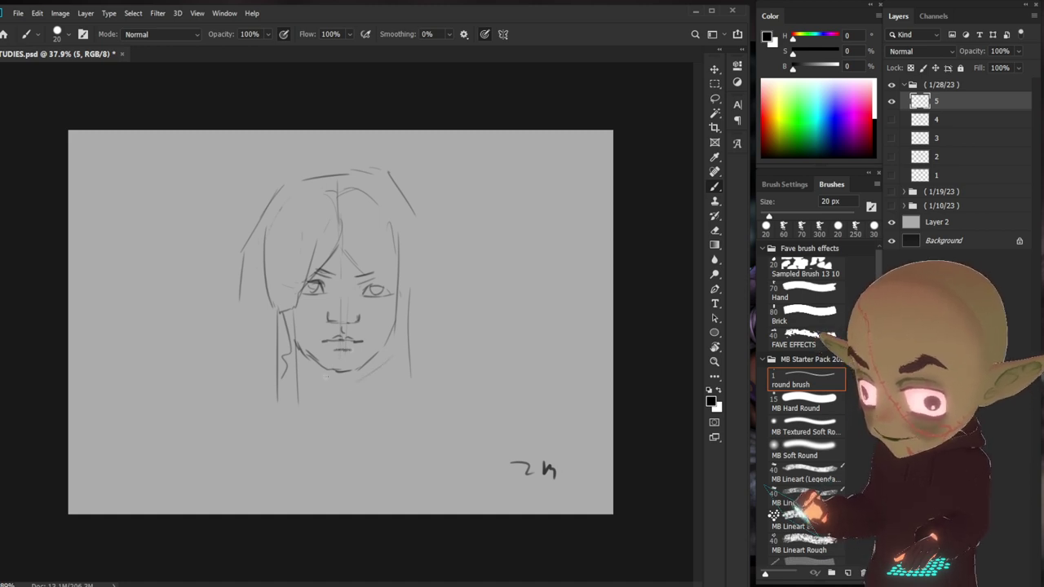
mouse_move(333, 374)
mouse_down()
mouse_move(357, 378)
mouse_move(331, 417)
mouse_move(305, 395)
mouse_up()
drag(236, 329, 236, 361)
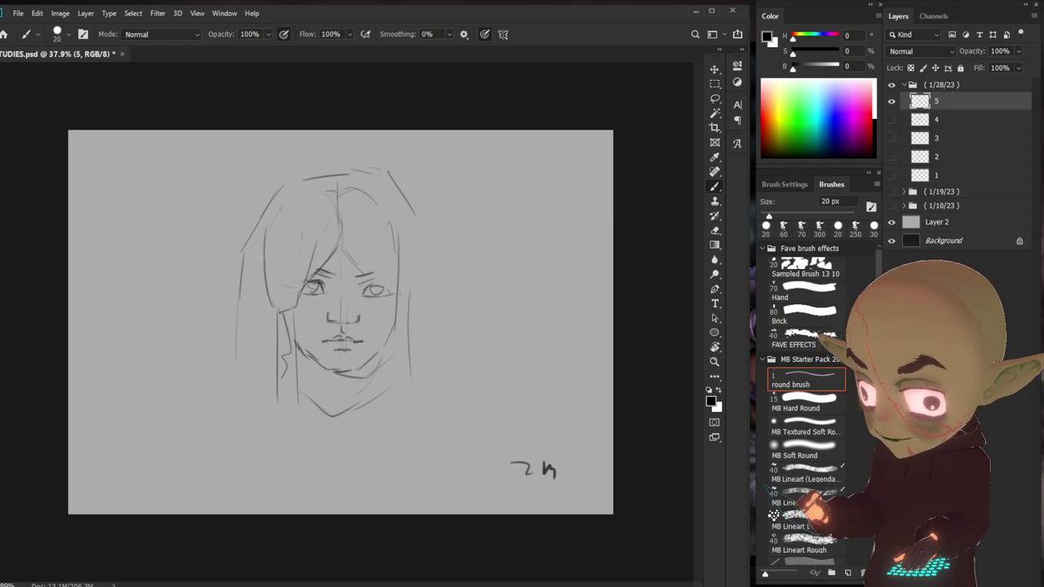
drag(276, 323, 264, 380)
- Outline the hood on both sides and top, with hair strands over the forehead
drag(240, 265, 218, 403)
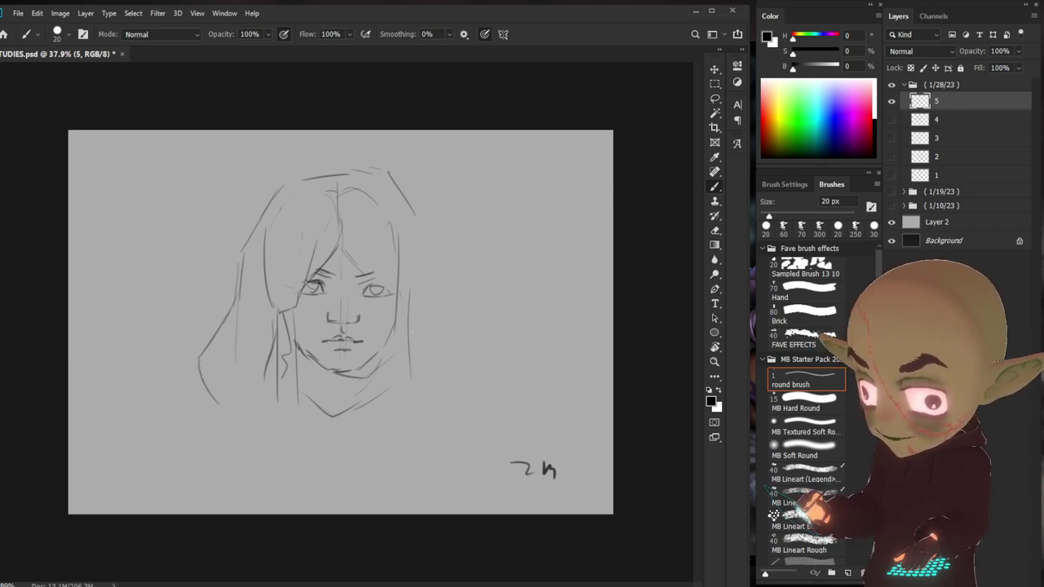
mouse_move(416, 209)
mouse_down()
mouse_move(457, 292)
mouse_move(445, 352)
mouse_up()
drag(445, 274, 464, 388)
drag(333, 181, 336, 204)
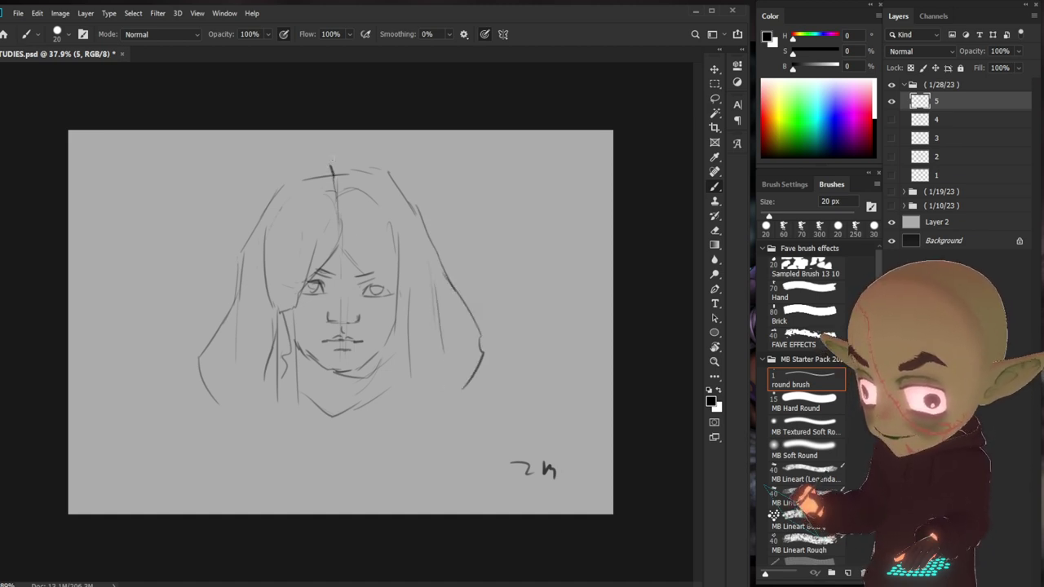
mouse_move(332, 168)
mouse_down()
mouse_move(287, 177)
mouse_move(249, 238)
mouse_move(348, 166)
mouse_move(372, 168)
mouse_move(402, 201)
mouse_move(382, 196)
mouse_move(401, 298)
mouse_up()
drag(344, 240, 357, 253)
mouse_move(347, 246)
mouse_down()
mouse_move(403, 282)
mouse_move(401, 396)
mouse_move(418, 392)
mouse_up()
- Add dark strokes beside the face and jaw and short strokes below the chin
key(e)
key(b)
key(e)
key(b)
mouse_move(291, 308)
mouse_down()
mouse_move(293, 404)
mouse_move(286, 393)
mouse_move(278, 426)
mouse_move(296, 423)
mouse_up()
mouse_move(273, 354)
mouse_down()
mouse_move(273, 411)
mouse_move(278, 382)
mouse_move(341, 386)
mouse_up()
drag(311, 386, 341, 393)
- Darken the eyes, brow and upper lid, and refine the mouth corner
drag(305, 284, 379, 294)
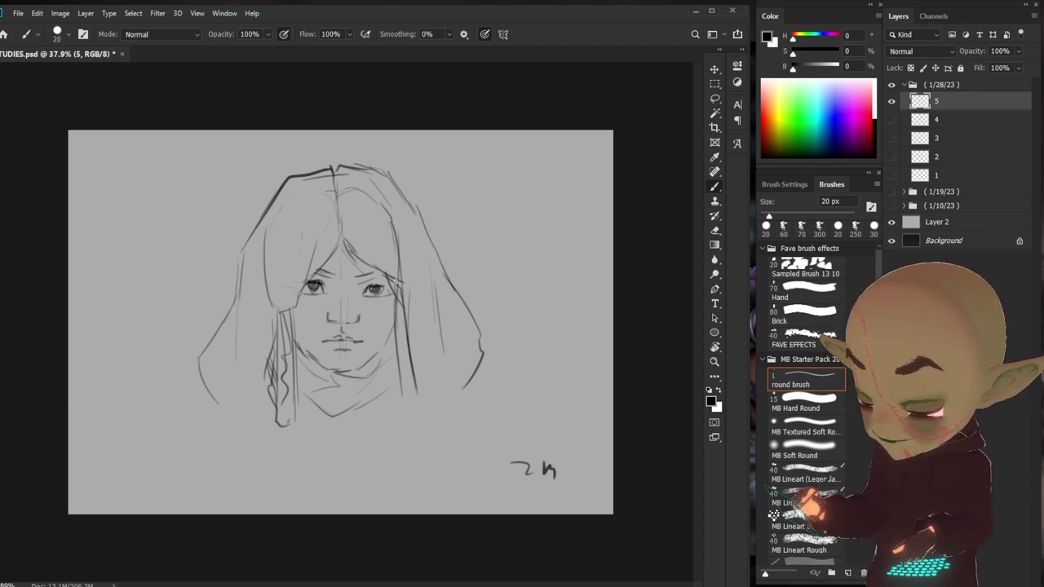
drag(307, 283, 336, 279)
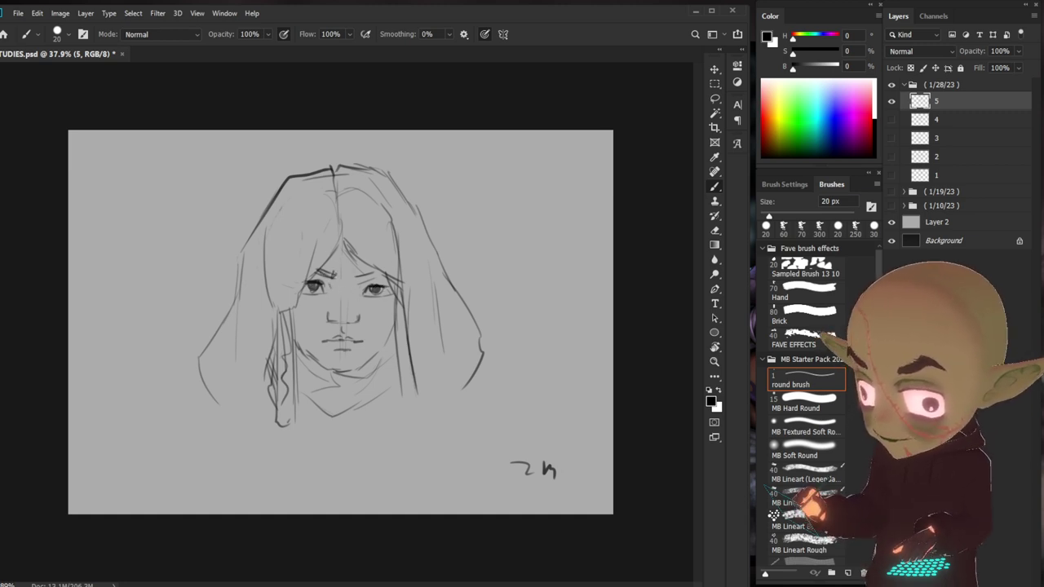
drag(359, 283, 391, 271)
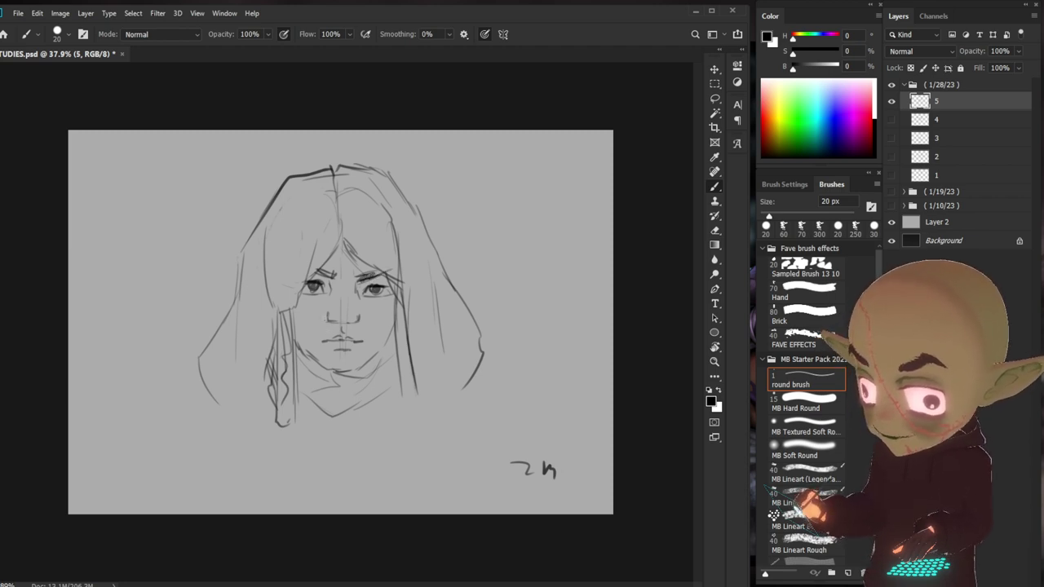
drag(320, 342, 329, 343)
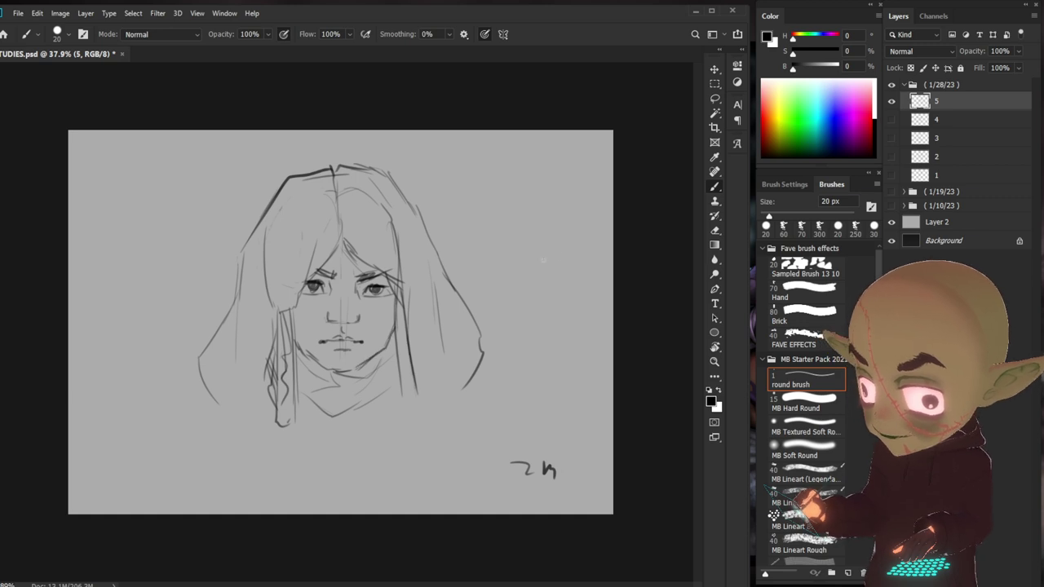
key(ctrl+shift+n)
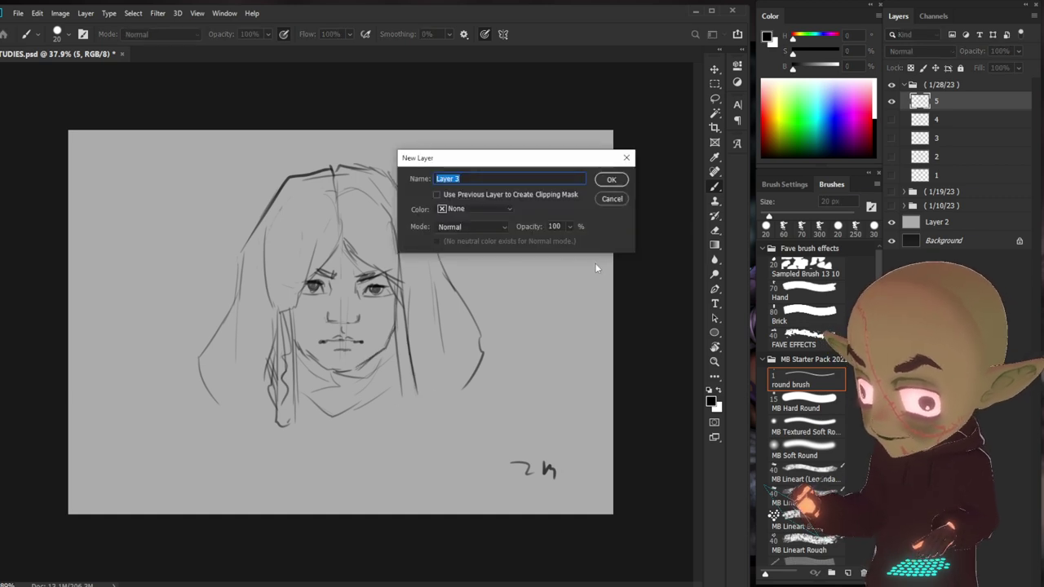
- Create layer 6, hide layer 5, and write the 2h time label
text(6)
key(Return)
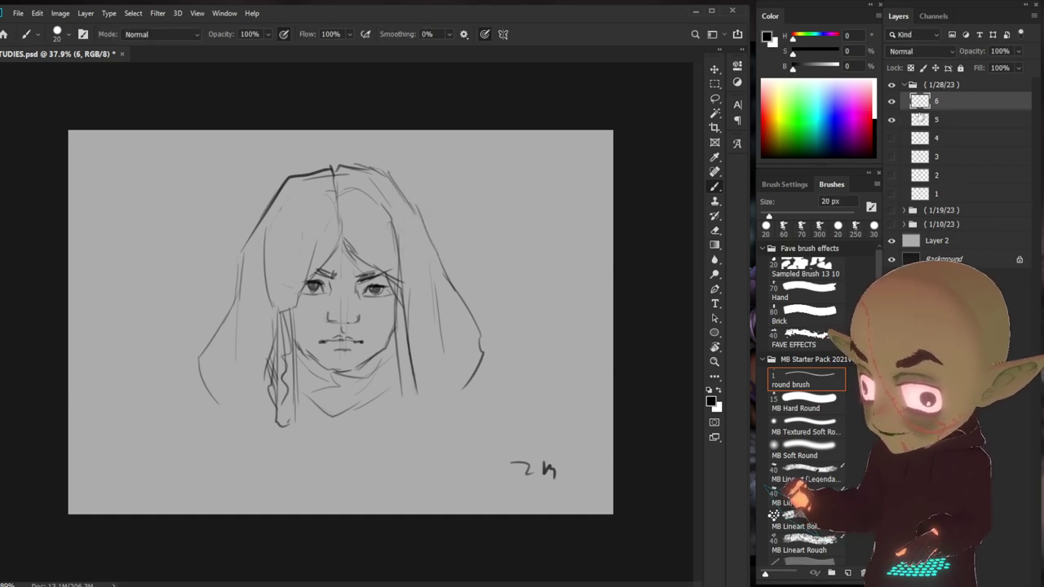
click(891, 119)
drag(500, 452, 513, 464)
drag(519, 451, 528, 462)
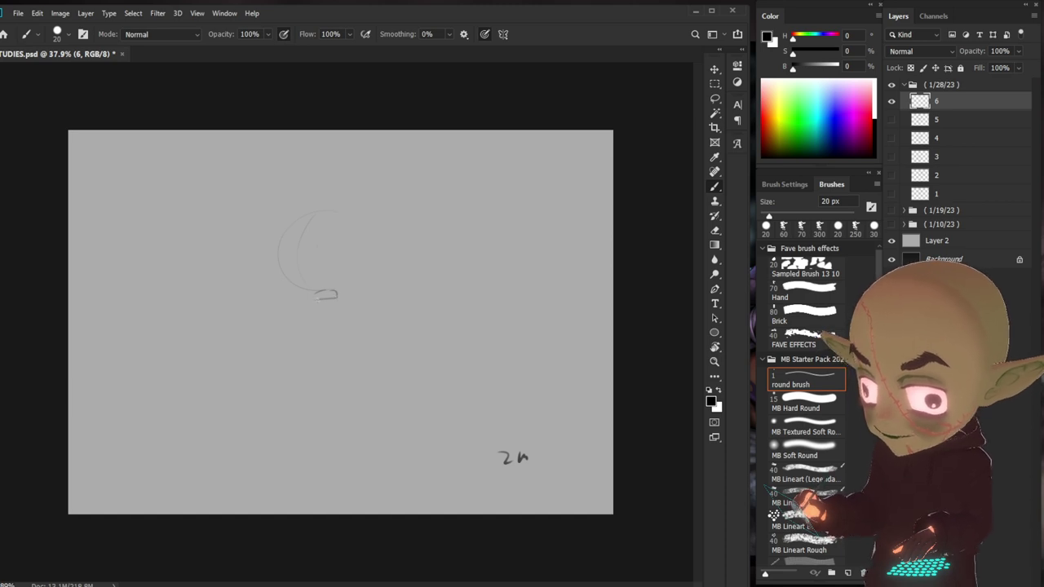
- Sketch the new head's outline, eye position and nose
drag(317, 297, 336, 296)
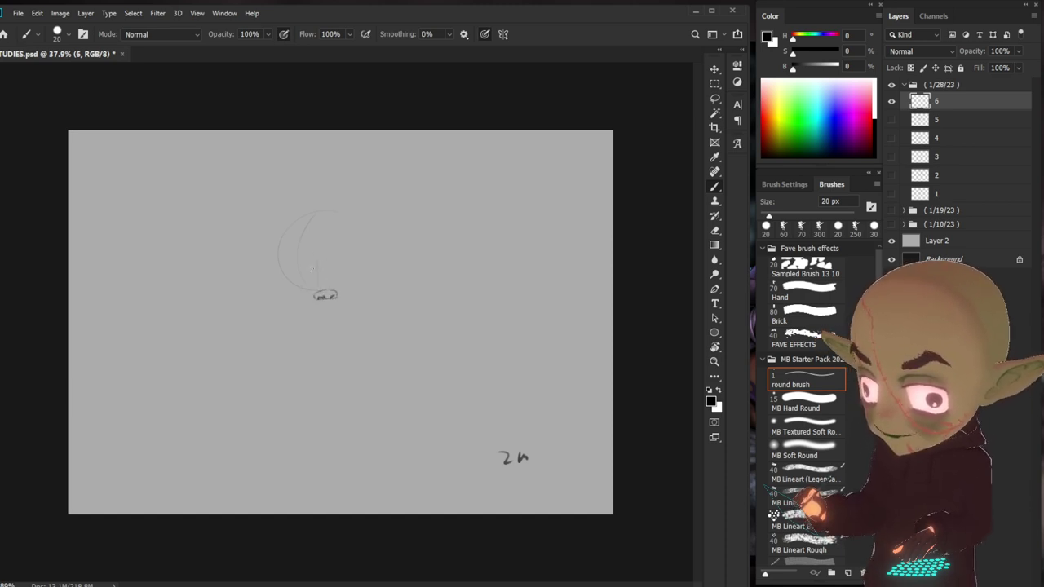
mouse_move(309, 267)
mouse_down()
mouse_move(310, 277)
mouse_move(337, 280)
mouse_move(296, 258)
mouse_up()
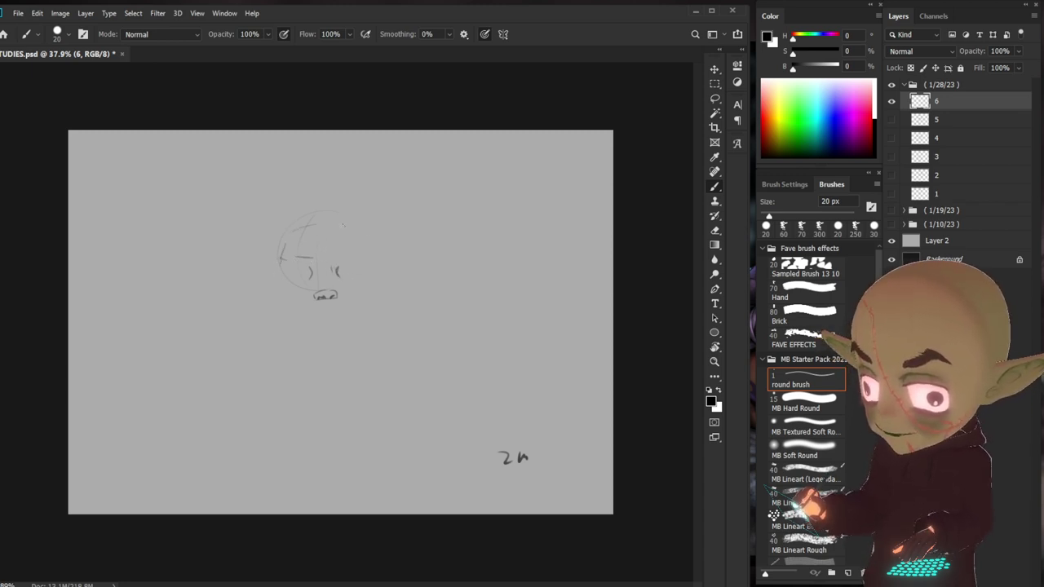
mouse_move(306, 220)
mouse_down()
mouse_move(347, 214)
mouse_move(363, 243)
mouse_up()
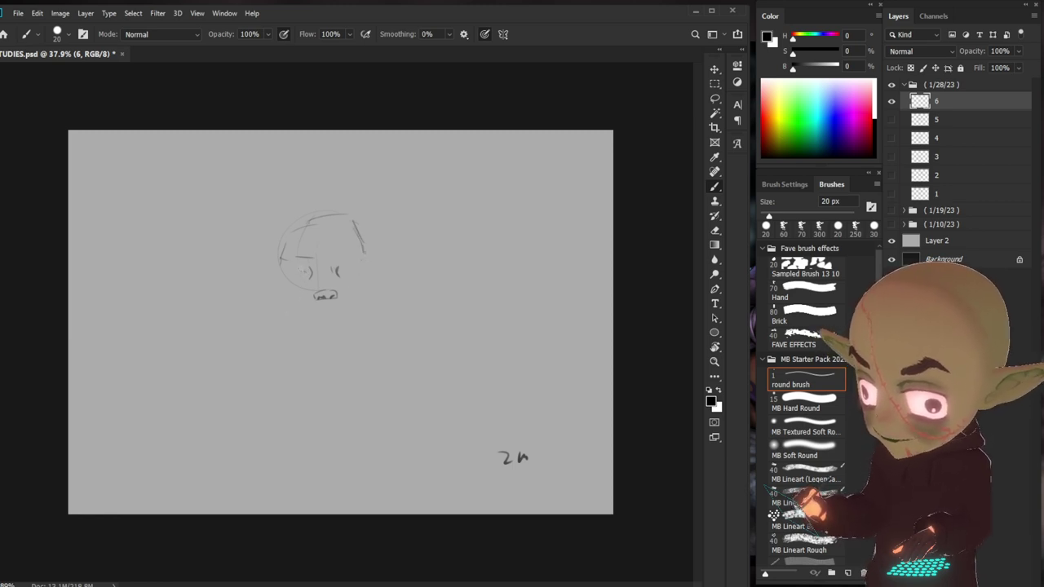
mouse_move(292, 271)
mouse_down()
mouse_move(288, 281)
mouse_move(358, 273)
mouse_up()
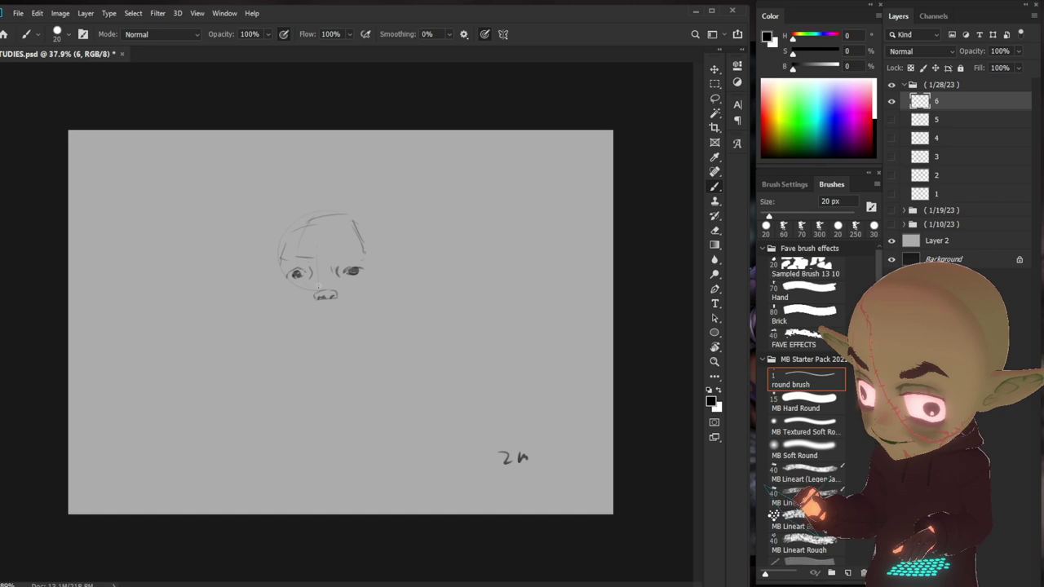
drag(322, 277, 327, 290)
drag(331, 278, 331, 290)
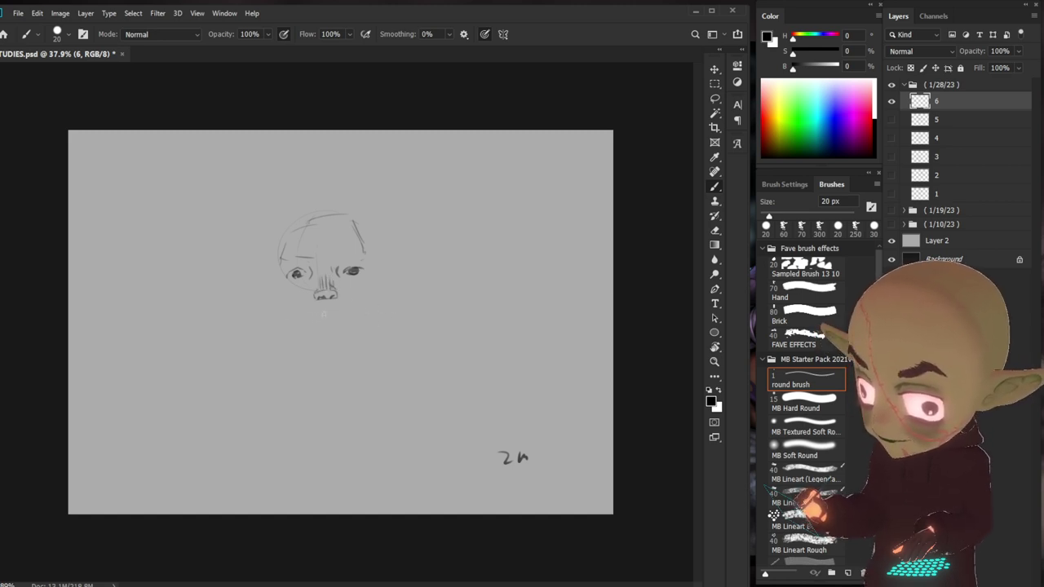
- Draw the mouth, lower lip, left jaw and right cheek outline
drag(314, 314, 330, 314)
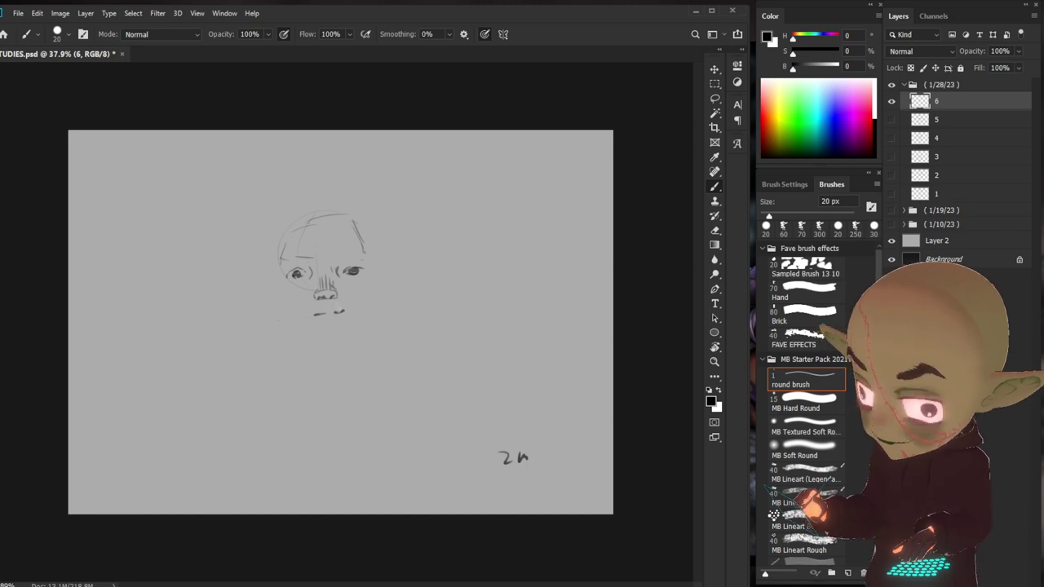
key(ctrl+z)
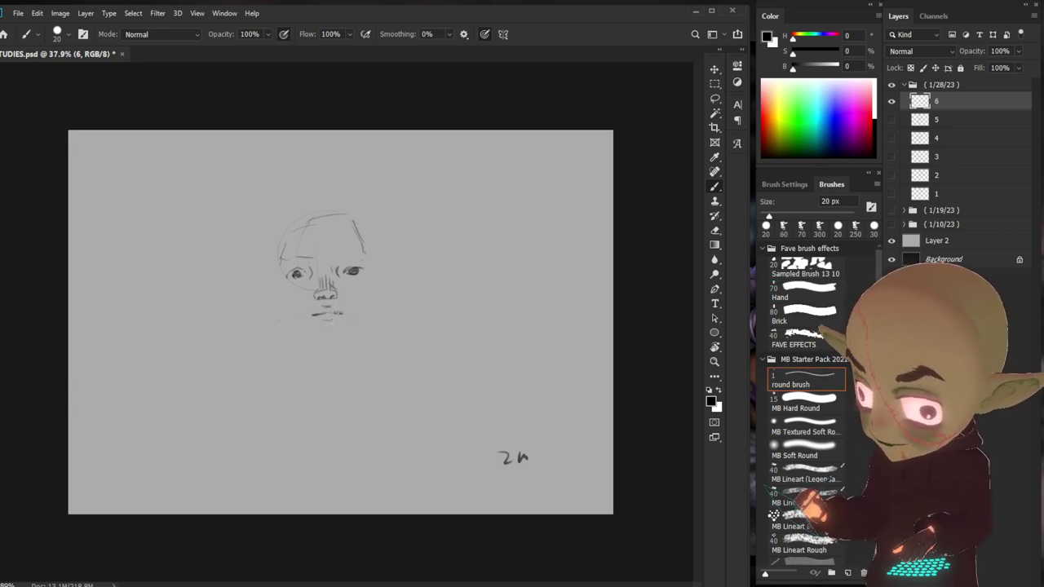
drag(318, 346, 374, 318)
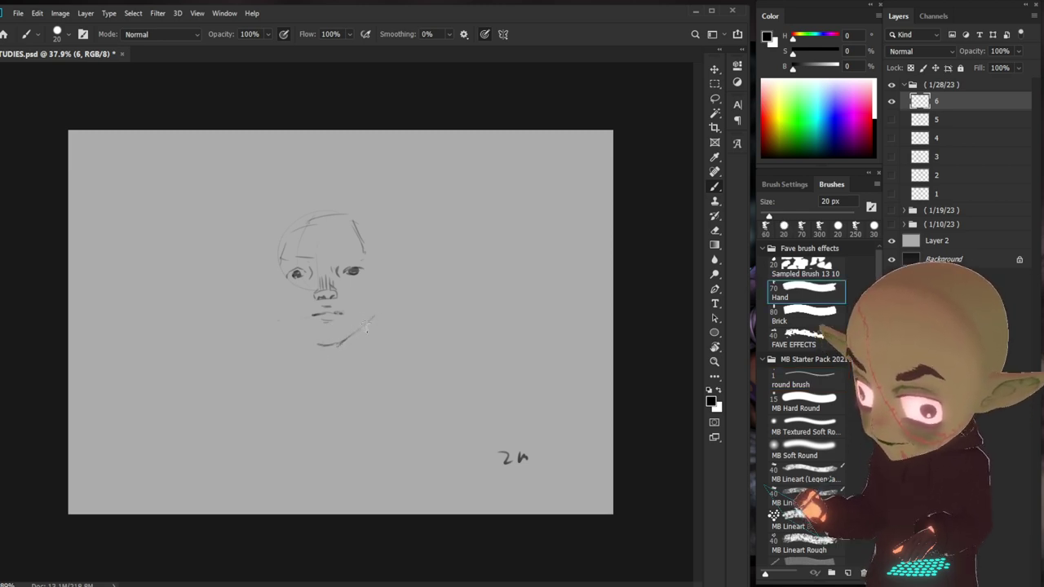
drag(327, 347, 284, 319)
drag(379, 287, 375, 323)
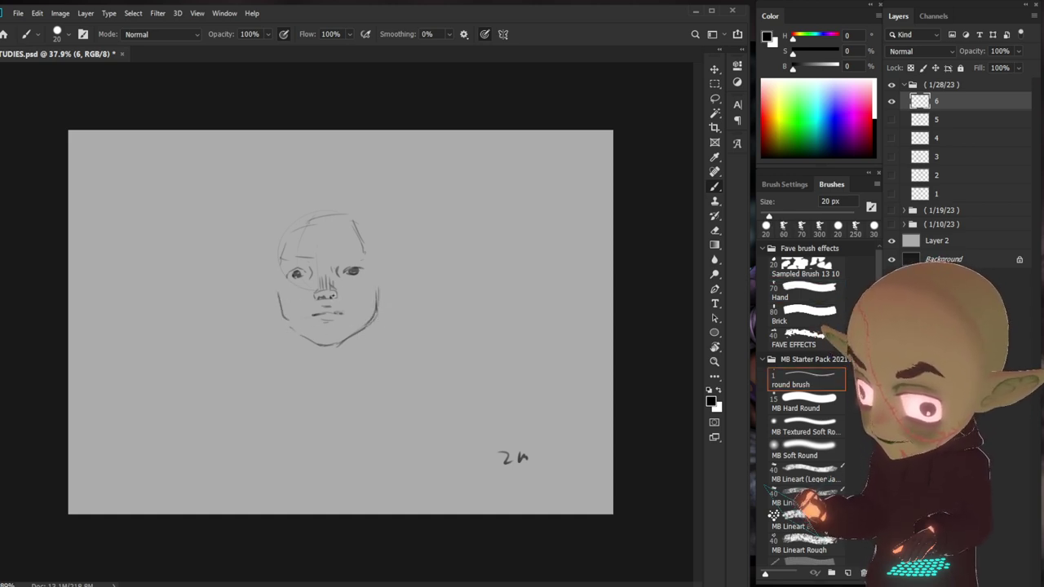
- Refine both eyes, the brow and the area between nose and mouth
drag(330, 295, 339, 300)
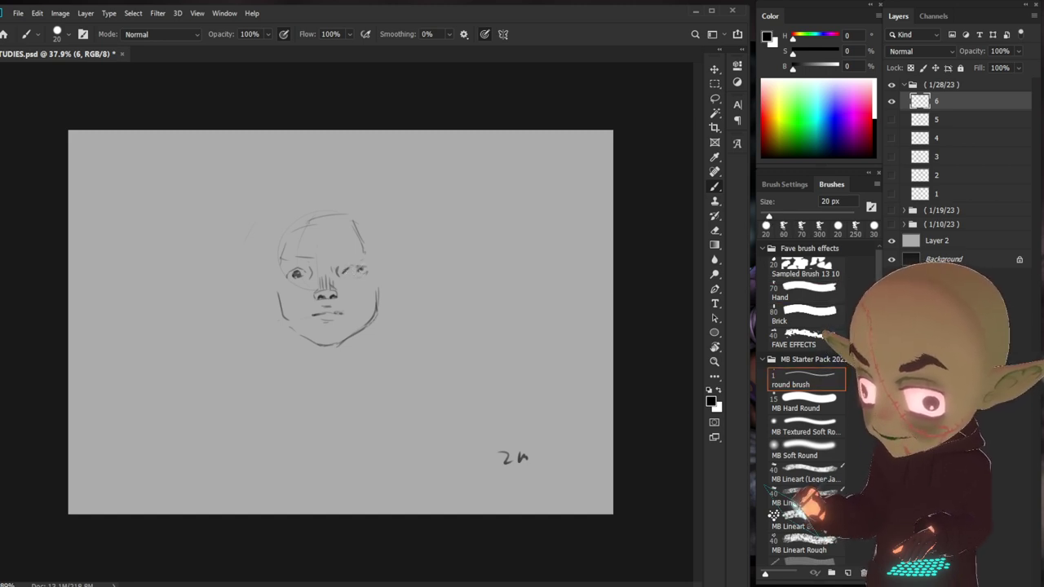
drag(347, 269, 359, 271)
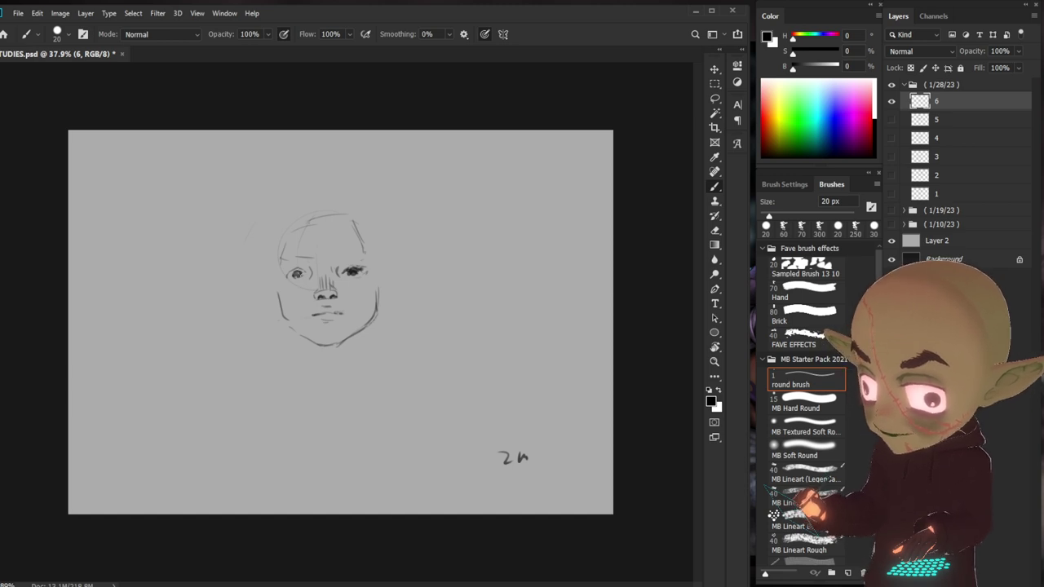
mouse_move(290, 275)
mouse_down()
mouse_move(358, 264)
mouse_move(362, 253)
mouse_up()
mouse_move(291, 258)
mouse_down()
mouse_move(312, 254)
mouse_move(291, 255)
mouse_move(279, 230)
mouse_move(343, 212)
mouse_up()
- Strengthen the head's sides and top, right-side hair and left eye
mouse_move(327, 217)
mouse_down()
mouse_move(349, 217)
mouse_move(377, 287)
mouse_up()
drag(276, 237, 278, 315)
mouse_move(279, 242)
mouse_down()
mouse_move(274, 304)
mouse_move(265, 306)
mouse_up()
mouse_move(289, 214)
mouse_down()
mouse_move(346, 201)
mouse_move(288, 224)
mouse_move(348, 200)
mouse_move(339, 203)
mouse_move(379, 228)
mouse_move(369, 243)
mouse_move(382, 278)
mouse_up()
mouse_move(365, 239)
mouse_down()
mouse_move(376, 259)
mouse_move(364, 272)
mouse_up()
drag(299, 271, 289, 276)
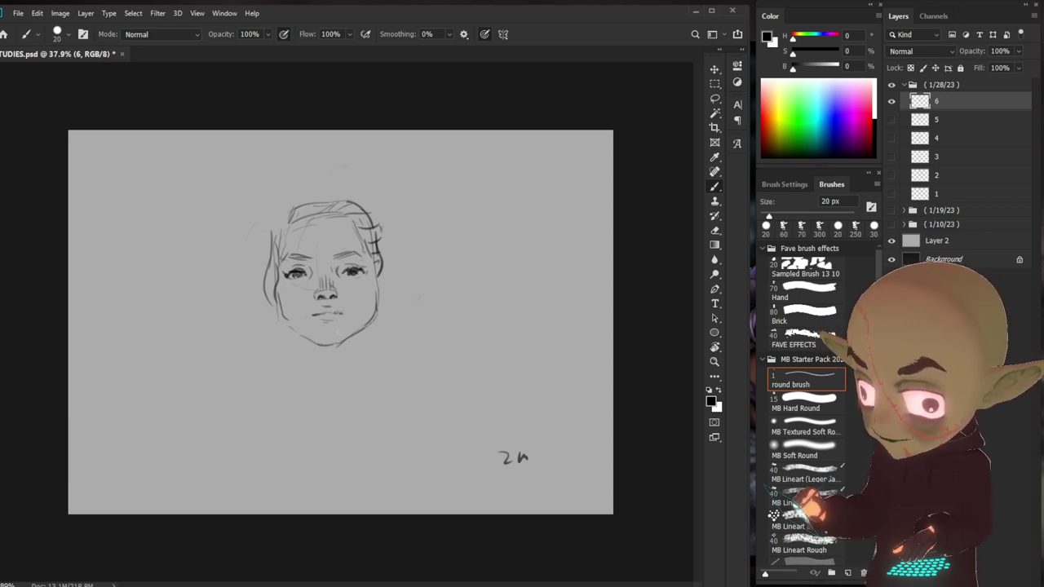
- Redraw the jaw, chin and right cheek, and draw the hairline and left hair
mouse_move(272, 312)
mouse_down()
mouse_move(290, 343)
mouse_move(335, 363)
mouse_up()
drag(291, 330, 366, 348)
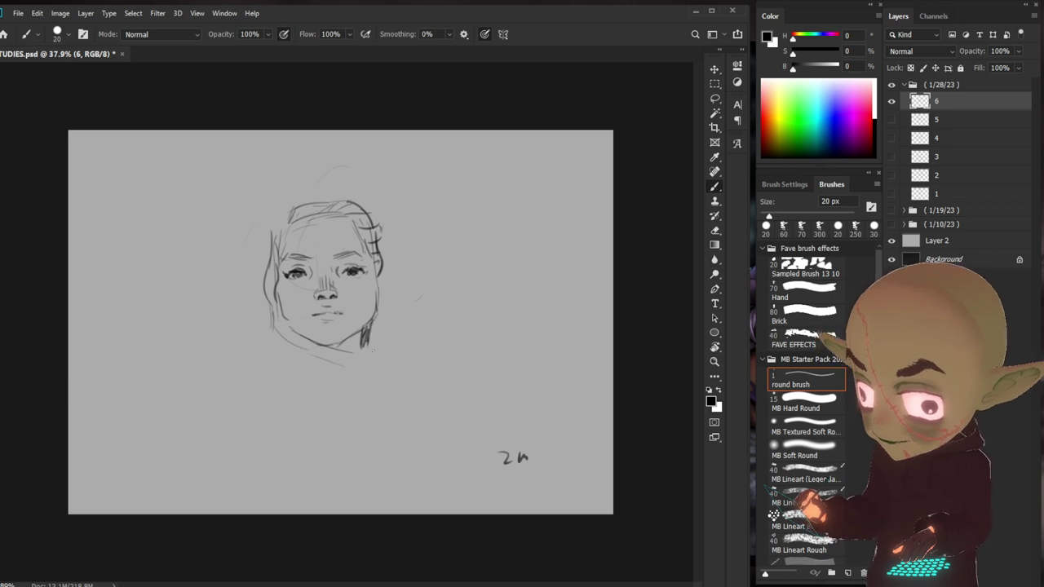
mouse_move(388, 281)
mouse_down()
mouse_move(386, 344)
mouse_move(389, 297)
mouse_move(393, 335)
mouse_up()
mouse_move(303, 201)
mouse_down()
mouse_move(296, 215)
mouse_move(331, 199)
mouse_up()
mouse_move(300, 221)
mouse_down()
mouse_move(339, 202)
mouse_move(289, 222)
mouse_move(277, 242)
mouse_up()
mouse_move(282, 231)
mouse_down()
mouse_move(277, 263)
mouse_move(262, 256)
mouse_up()
drag(274, 251, 263, 280)
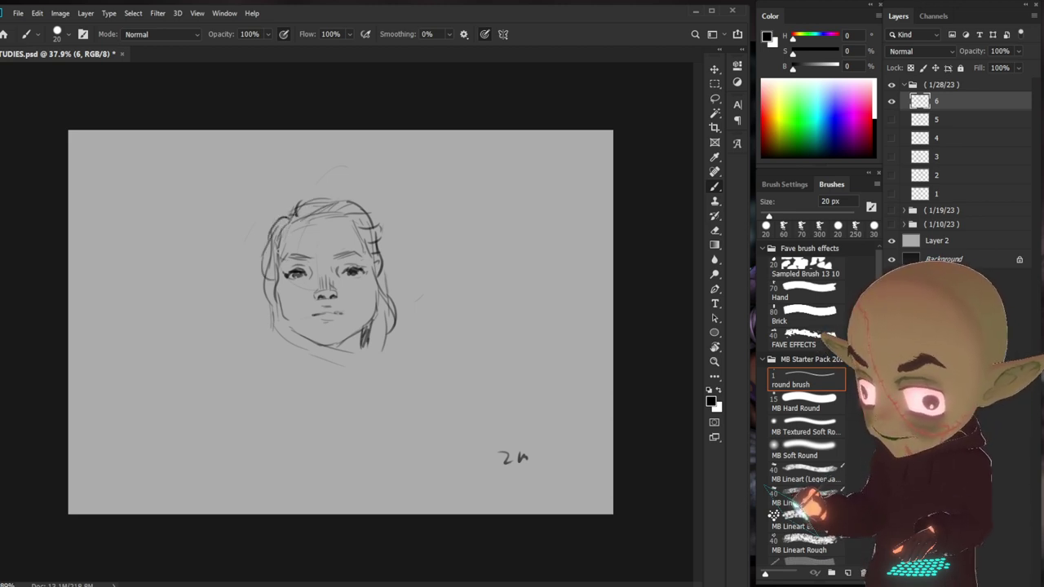
- Draw the neck, wrapped collar sweeping both ways, shoulders and torso lines
mouse_move(271, 320)
mouse_down()
mouse_move(291, 367)
mouse_move(352, 380)
mouse_up()
drag(272, 359, 331, 428)
drag(269, 365, 222, 390)
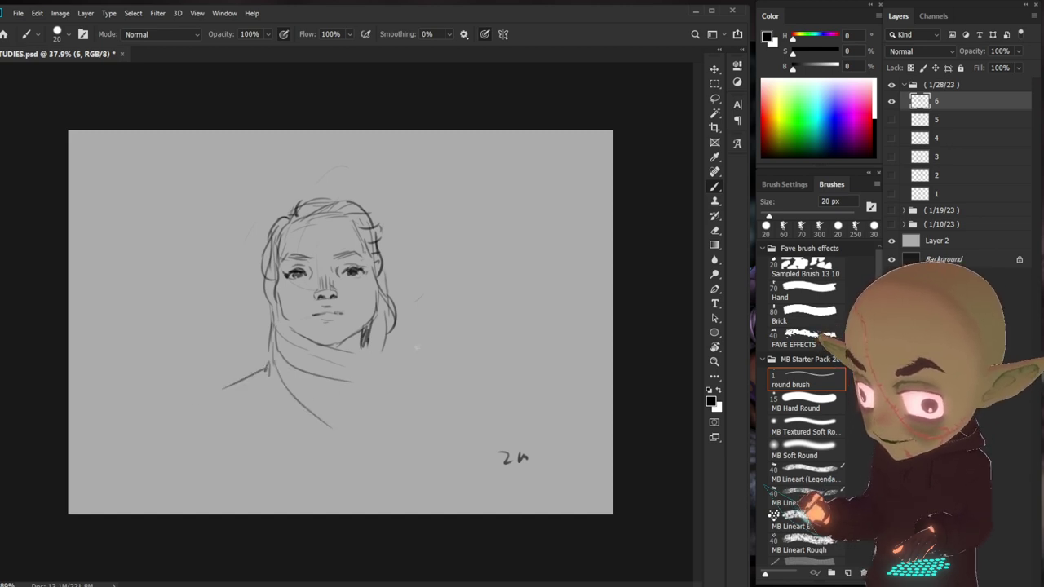
mouse_move(346, 343)
mouse_down()
mouse_move(406, 359)
mouse_move(407, 375)
mouse_move(435, 389)
mouse_move(478, 441)
mouse_up()
drag(239, 381, 196, 423)
mouse_move(244, 398)
mouse_down()
mouse_move(336, 471)
mouse_move(244, 481)
mouse_up()
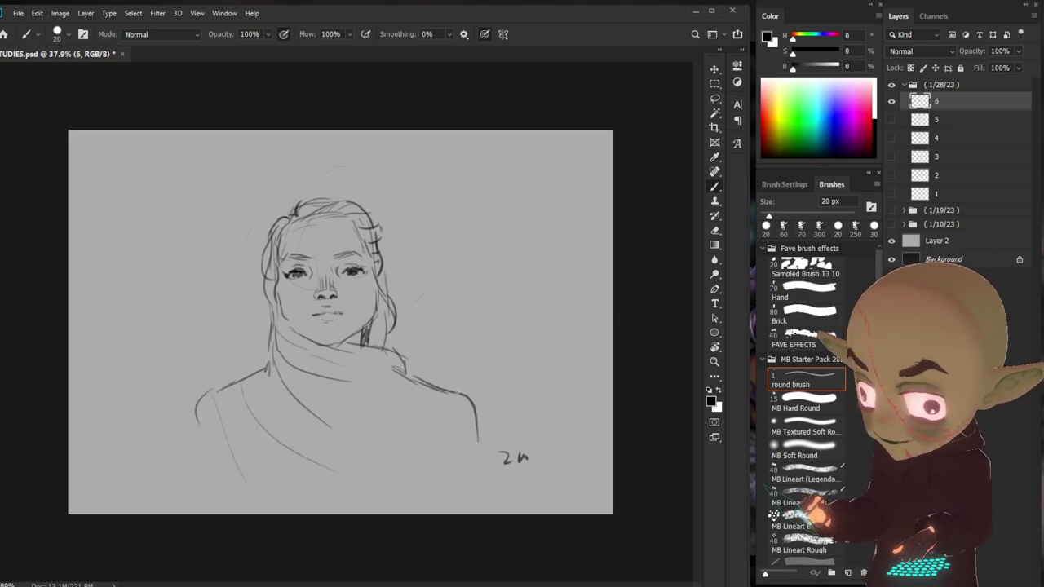
- Add torso folds, hatch the right collar and darken the right-side hair
mouse_move(428, 396)
mouse_down()
mouse_move(400, 419)
mouse_move(433, 416)
mouse_up()
drag(328, 447, 432, 459)
mouse_move(409, 400)
mouse_down()
mouse_move(432, 396)
mouse_move(419, 418)
mouse_up()
mouse_move(437, 395)
mouse_down()
mouse_move(431, 413)
mouse_move(475, 399)
mouse_up()
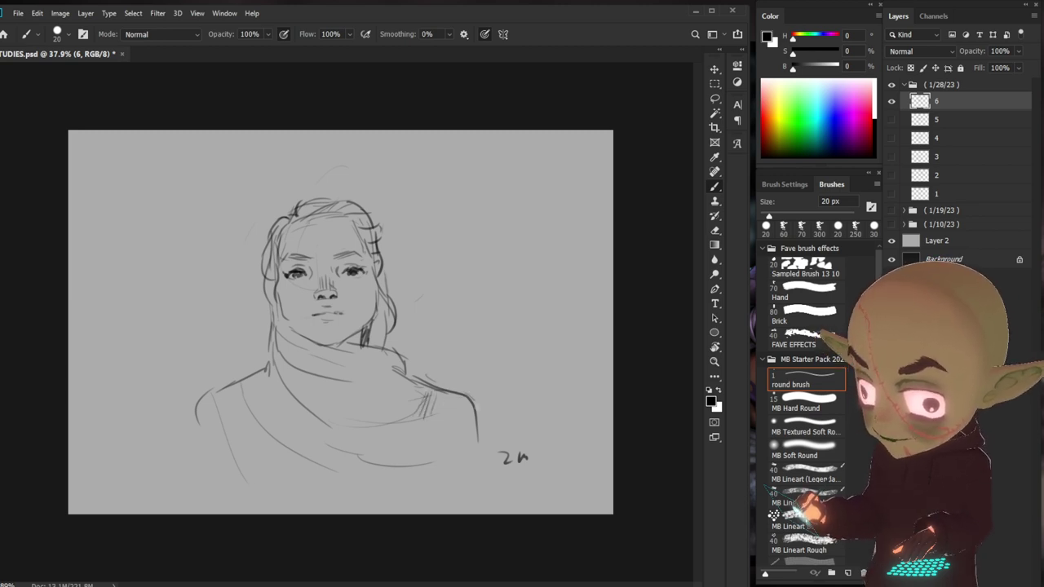
drag(395, 315, 384, 351)
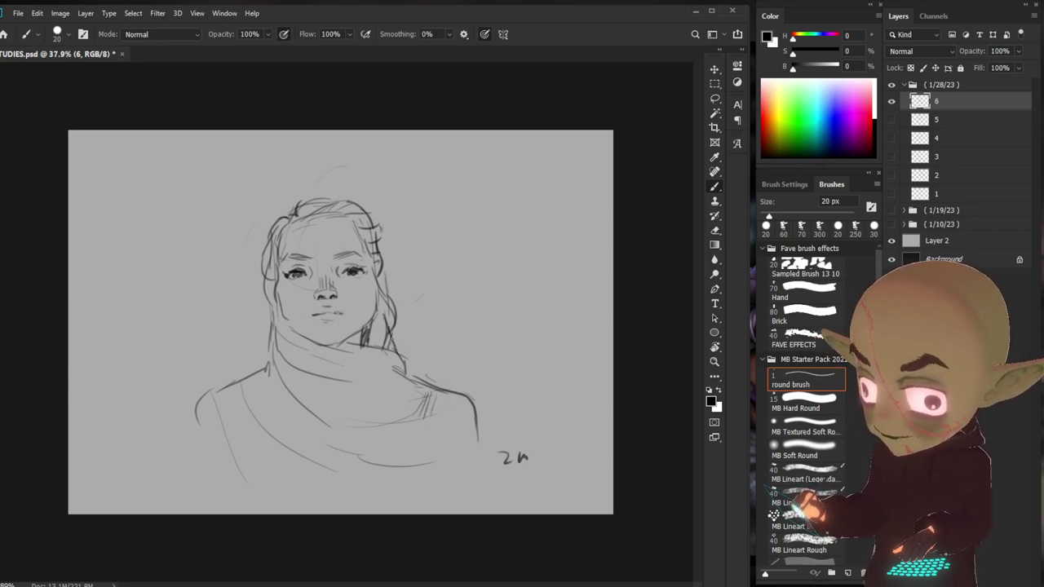
key(ctrl+shift+n)
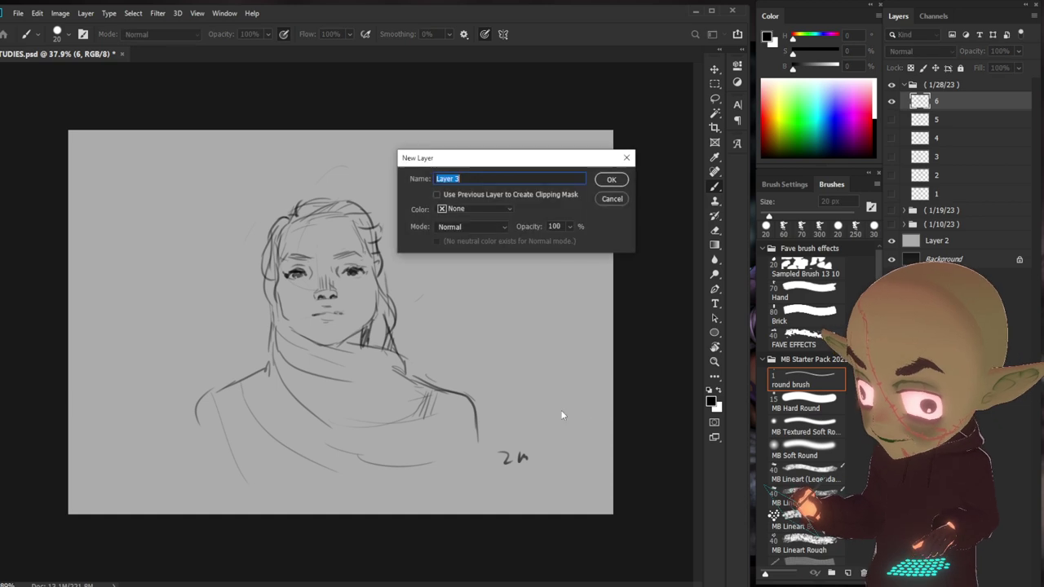
- Name the new layer 7, hide layer 6, and write the 5m label at lower right
text(7)
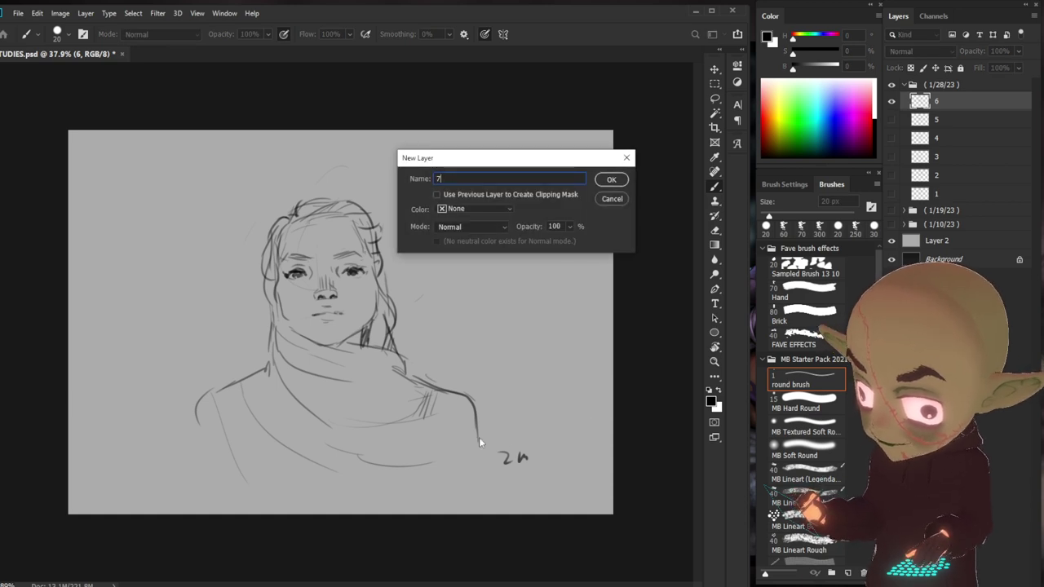
key(Return)
click(892, 120)
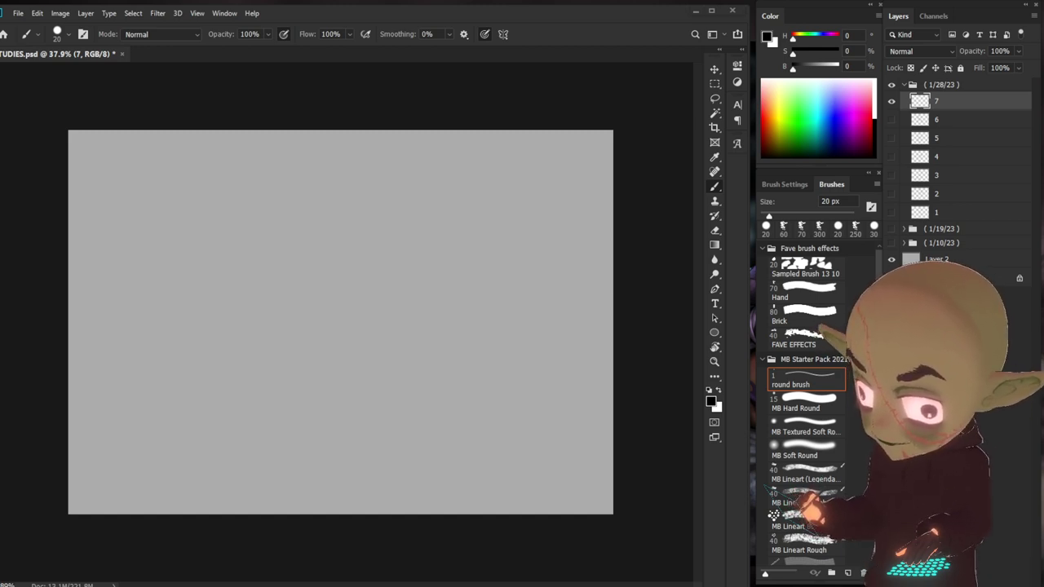
mouse_move(524, 459)
mouse_down()
mouse_move(536, 458)
mouse_move(523, 474)
mouse_move(556, 474)
mouse_up()
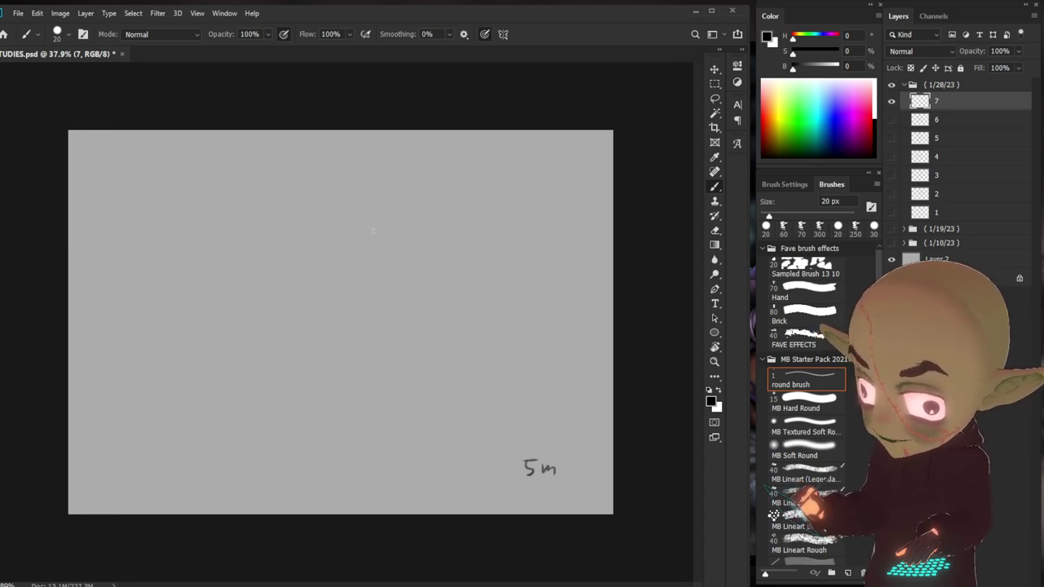
- Sketch the head's top-right outline, the eye line, both eyes and the nose base
drag(400, 214, 422, 239)
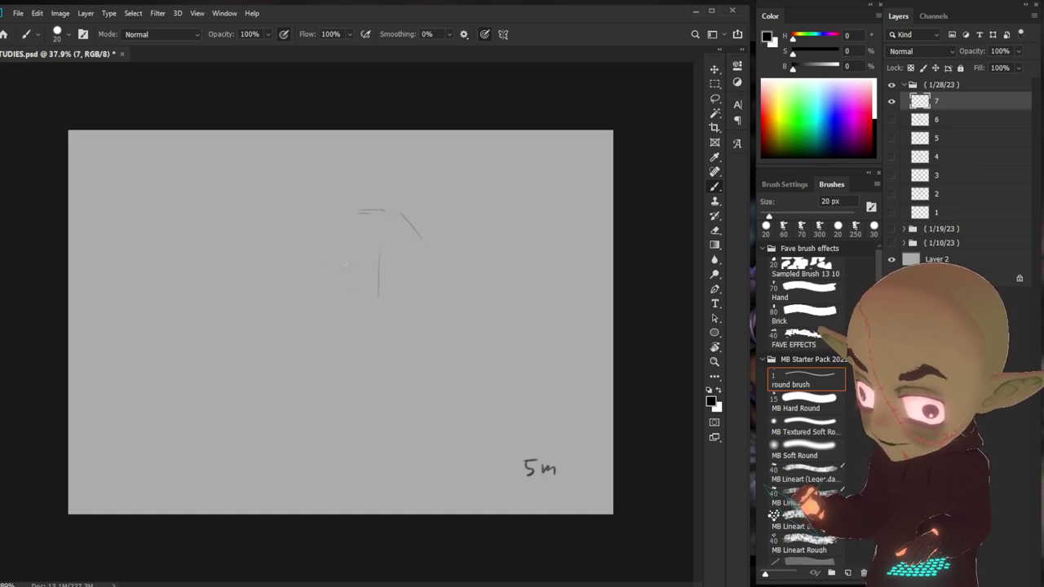
drag(332, 264, 439, 275)
drag(333, 263, 363, 267)
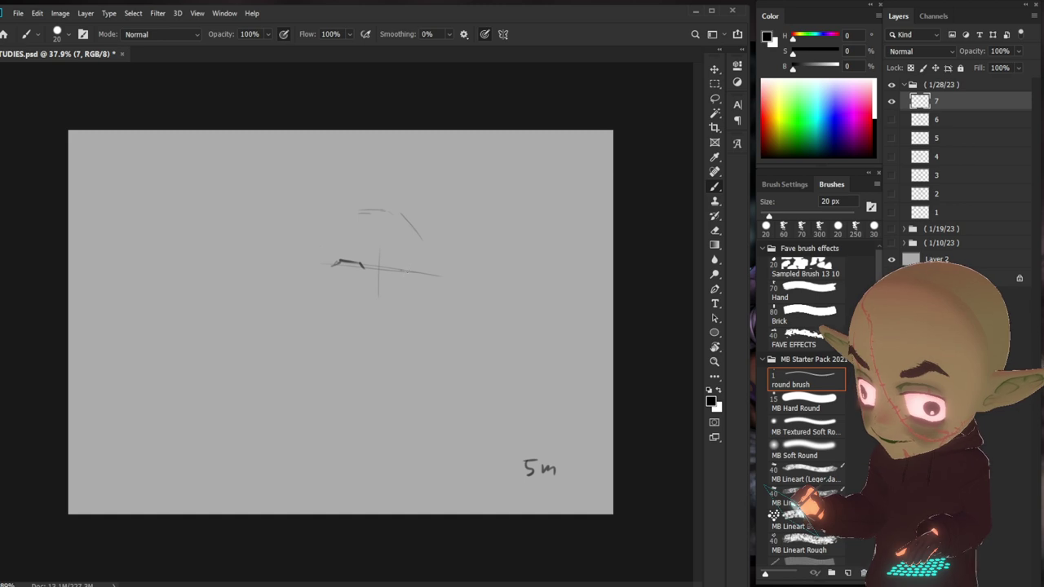
mouse_move(400, 271)
mouse_down()
mouse_move(418, 277)
mouse_move(395, 265)
mouse_move(397, 306)
mouse_up()
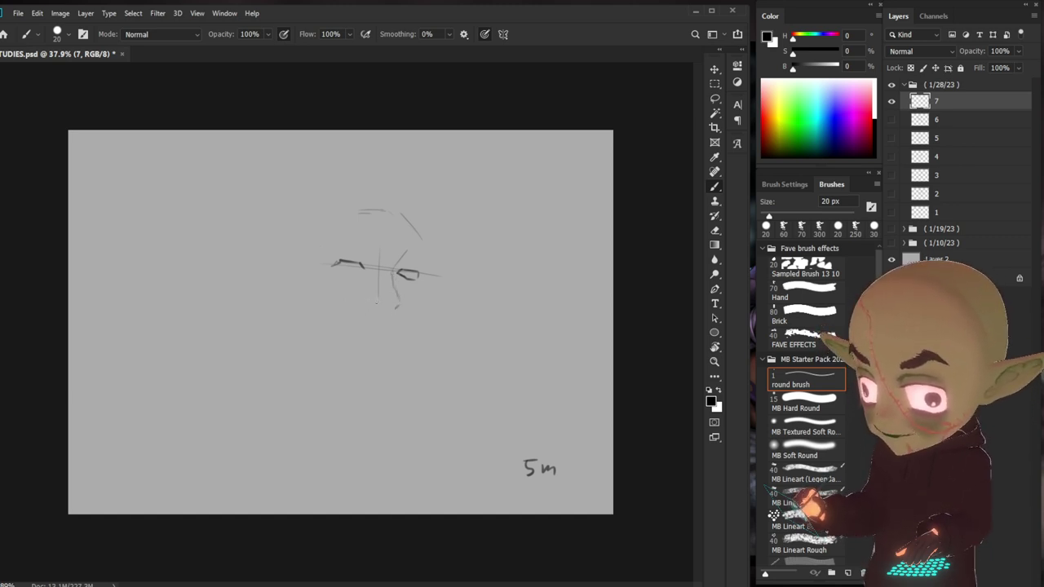
drag(367, 296, 373, 307)
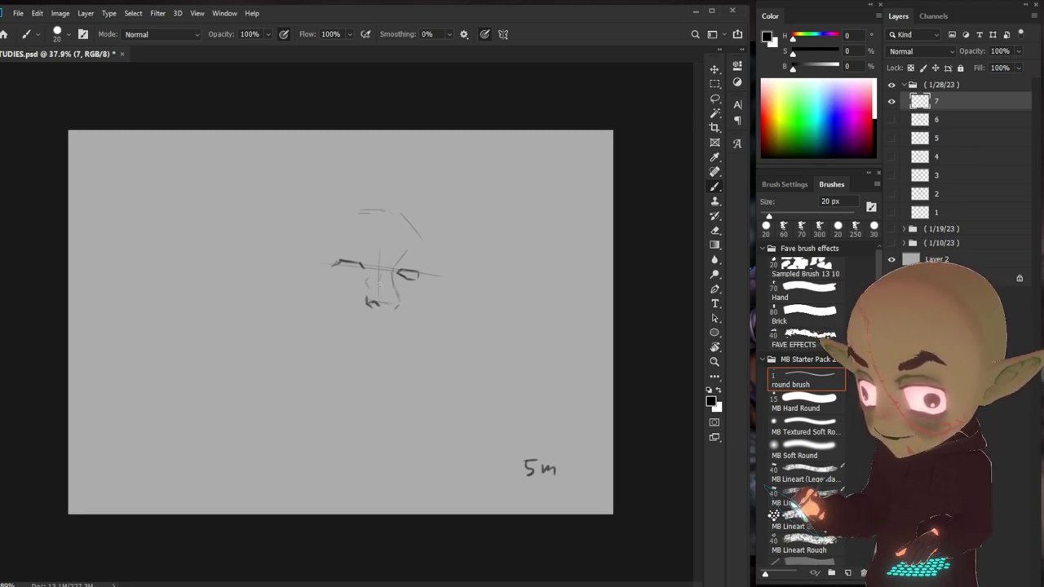
drag(387, 310, 396, 306)
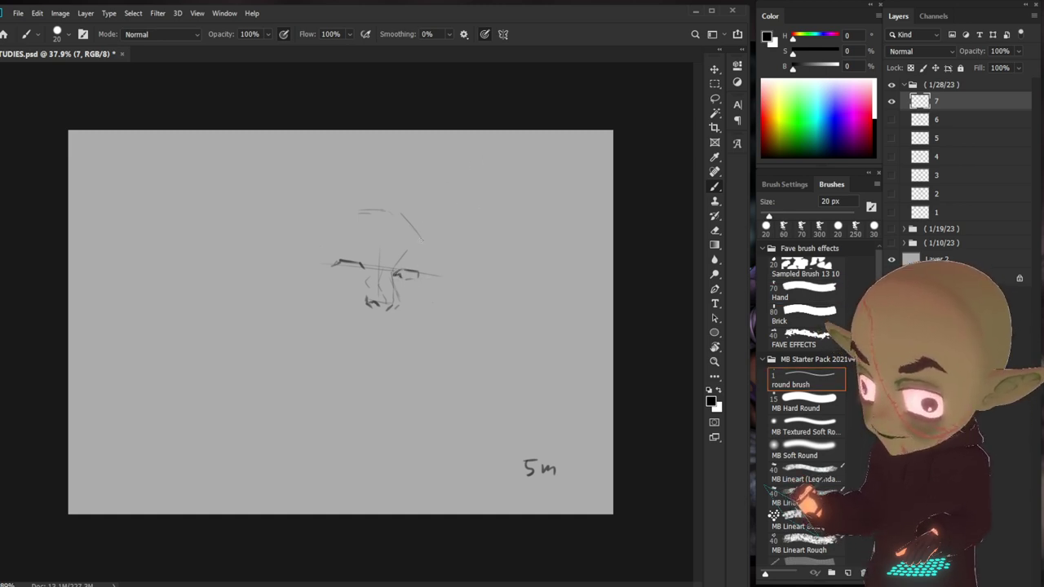
- Darken the left eye, add the eyebrow, and draw the top of the head, undoing one bad stroke
key(comma)
key(period)
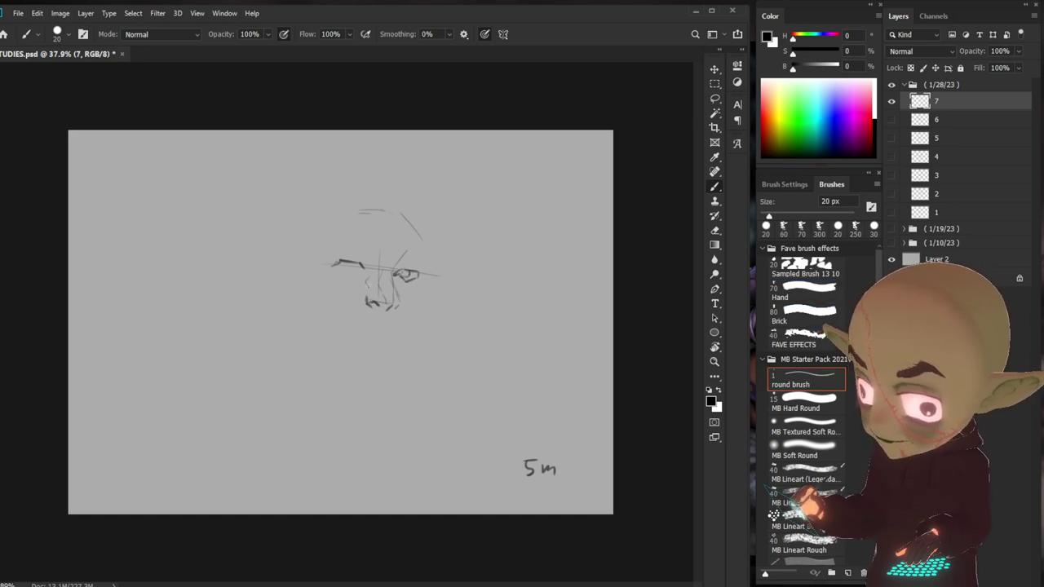
mouse_move(342, 264)
mouse_down()
mouse_move(328, 262)
mouse_move(359, 273)
mouse_move(372, 249)
mouse_up()
mouse_move(344, 253)
mouse_down()
mouse_move(374, 258)
mouse_move(370, 248)
mouse_move(429, 268)
mouse_move(426, 251)
mouse_up()
mouse_move(407, 210)
mouse_down()
mouse_move(425, 232)
mouse_move(417, 254)
mouse_up()
key(ctrl+z)
mouse_move(377, 210)
mouse_down()
mouse_move(407, 209)
mouse_move(310, 236)
mouse_move(308, 315)
mouse_move(350, 355)
mouse_up()
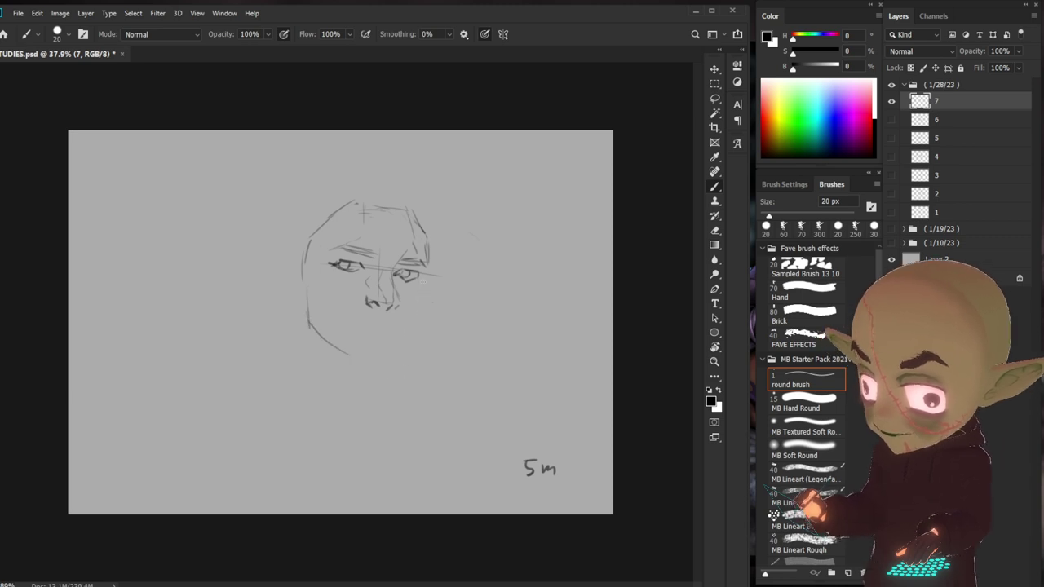
- Sketch the face's right side, the mouth line, the left cheek and a short chin stroke
mouse_move(426, 266)
mouse_down()
mouse_move(421, 302)
mouse_move(387, 355)
mouse_move(387, 326)
mouse_up()
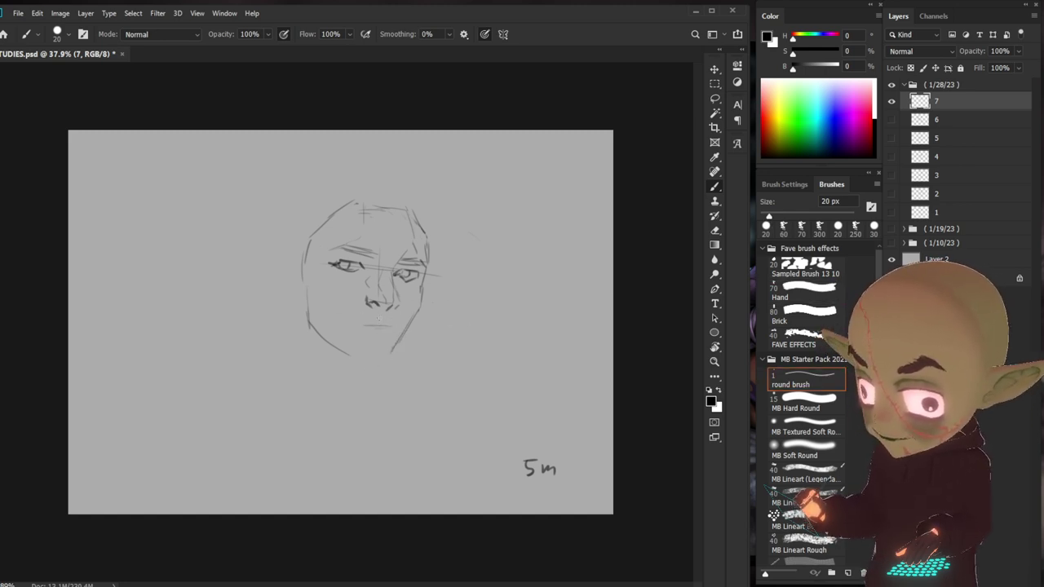
mouse_move(378, 327)
mouse_down()
mouse_move(352, 325)
mouse_move(389, 341)
mouse_up()
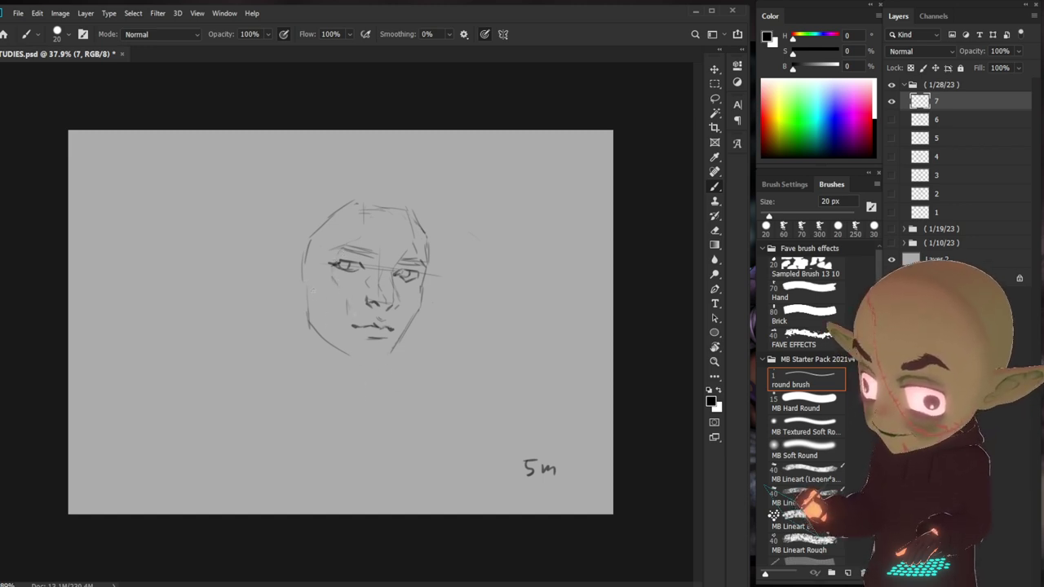
mouse_move(307, 322)
mouse_down()
mouse_move(309, 288)
mouse_move(297, 390)
mouse_up()
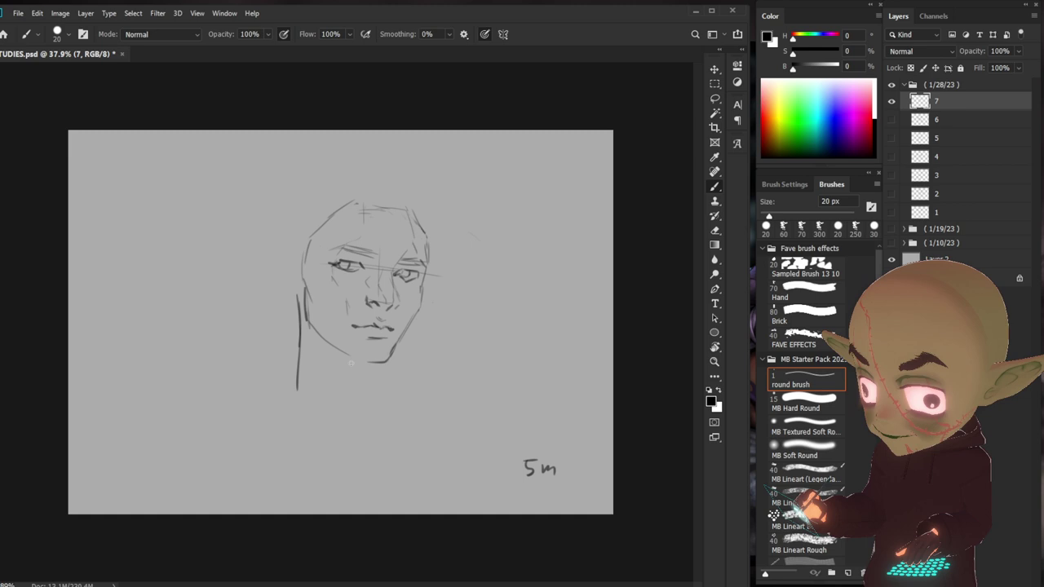
key(.)
drag(389, 363, 359, 364)
- Darken the jaw, chin and left upper lid, add a right head stroke, then shift the sketch down-left
click(803, 379)
mouse_move(320, 331)
mouse_down()
mouse_move(348, 362)
mouse_move(369, 365)
mouse_up()
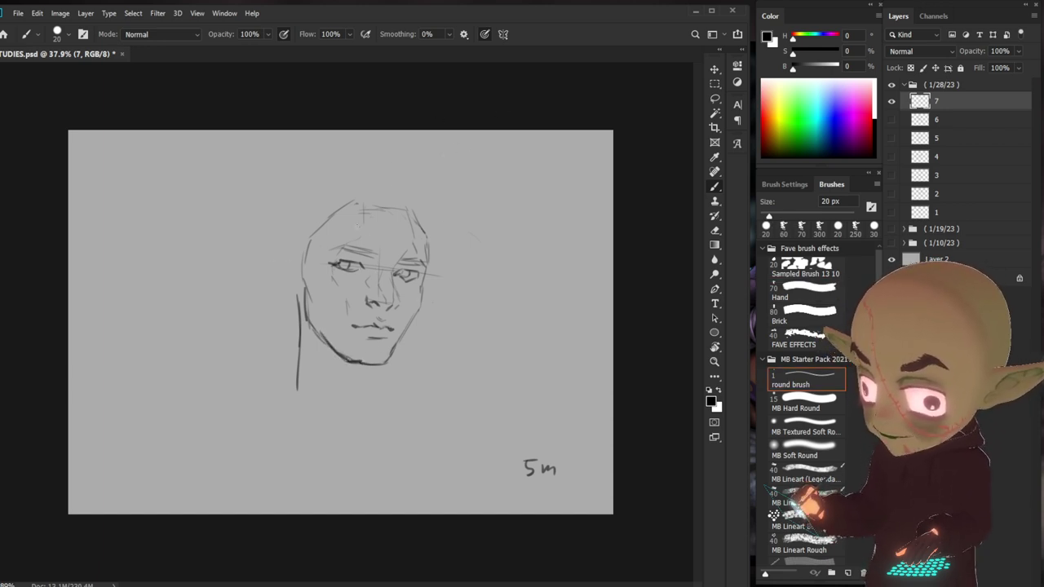
drag(342, 261, 360, 261)
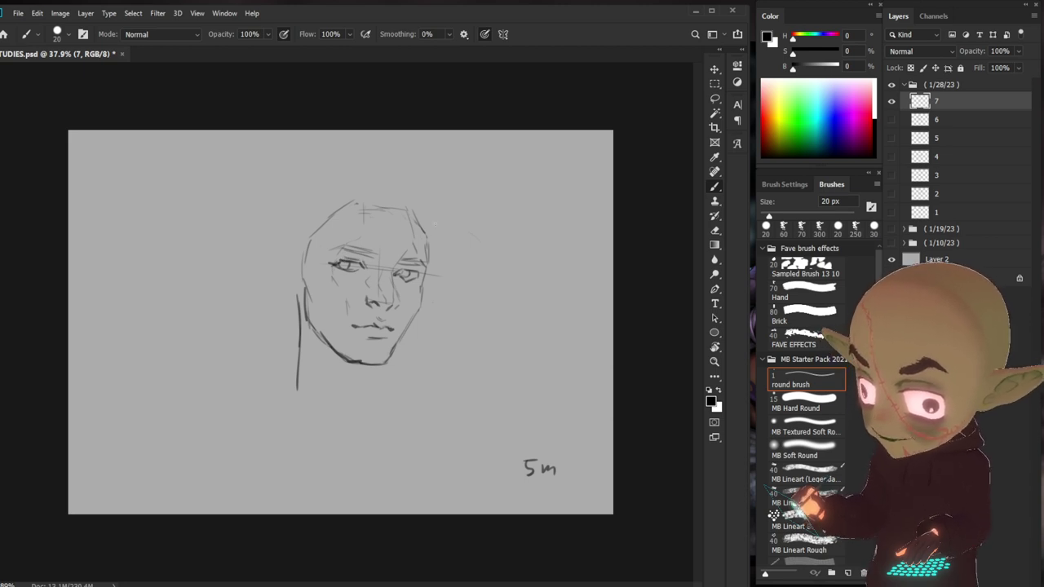
drag(436, 266, 434, 220)
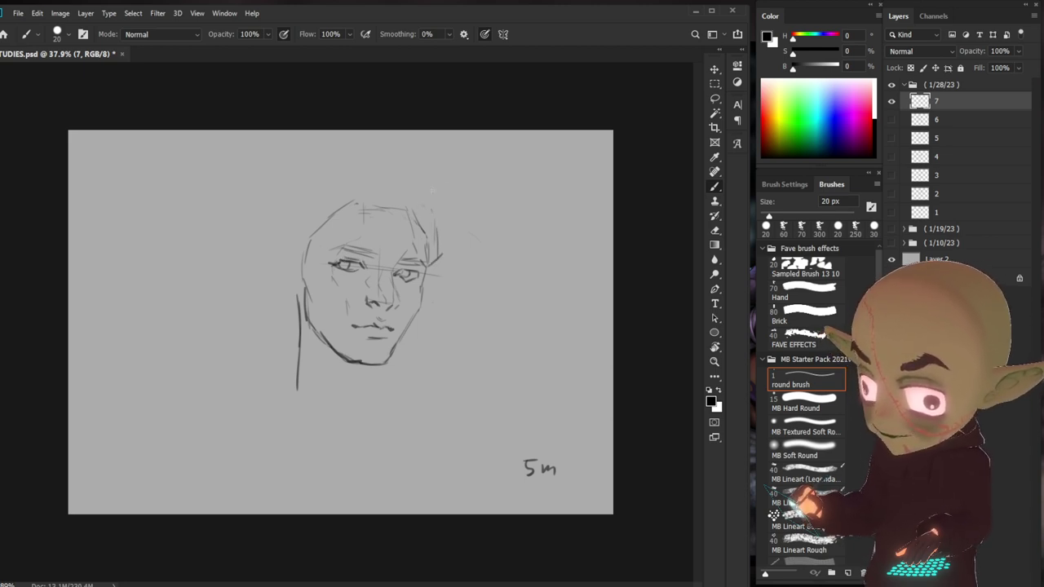
key(v)
drag(532, 372, 519, 385)
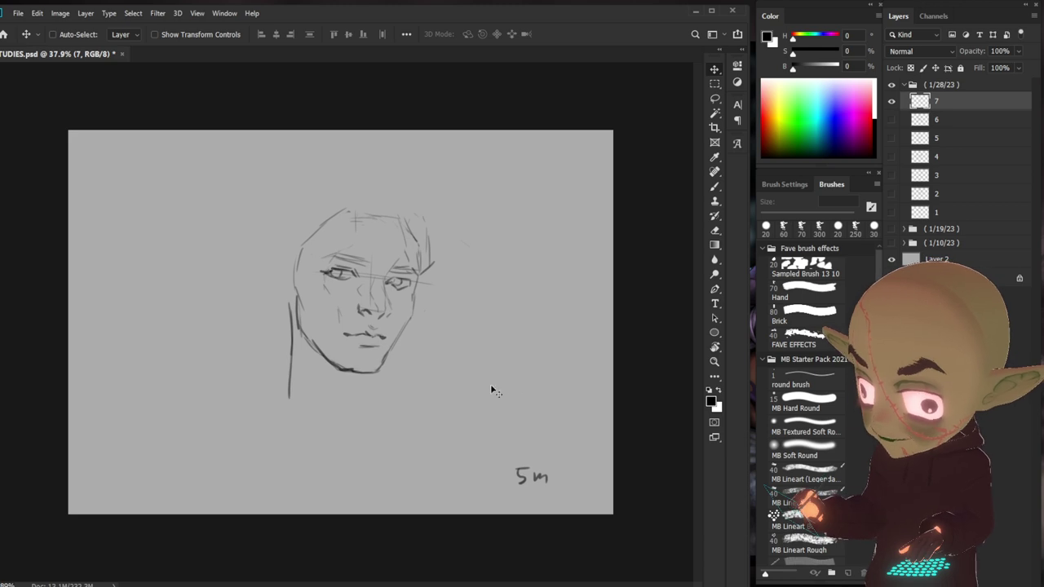
- Lasso the head and move it further down-left, then deselect and return to the brush
key(l)
drag(396, 400, 384, 408)
drag(424, 359, 403, 387)
key(ctrl+d)
key(b)
- Draw the hair mass, the left ear and the neck lines, undoing overlong strokes
mouse_move(333, 195)
mouse_down()
mouse_move(400, 204)
mouse_move(410, 240)
mouse_up()
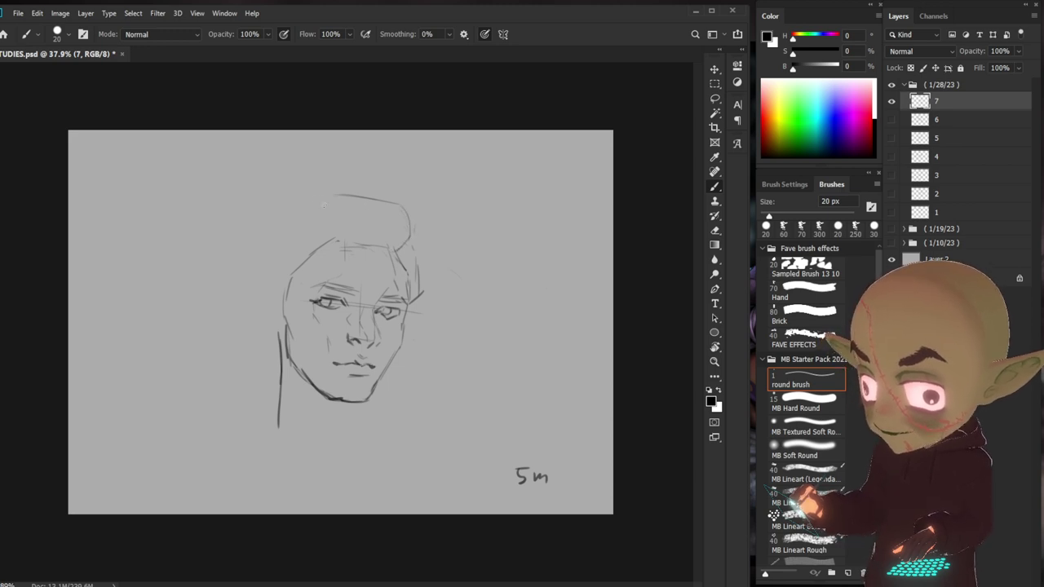
drag(345, 225, 344, 239)
mouse_move(282, 191)
mouse_down()
mouse_move(310, 183)
mouse_move(249, 246)
mouse_move(261, 282)
mouse_up()
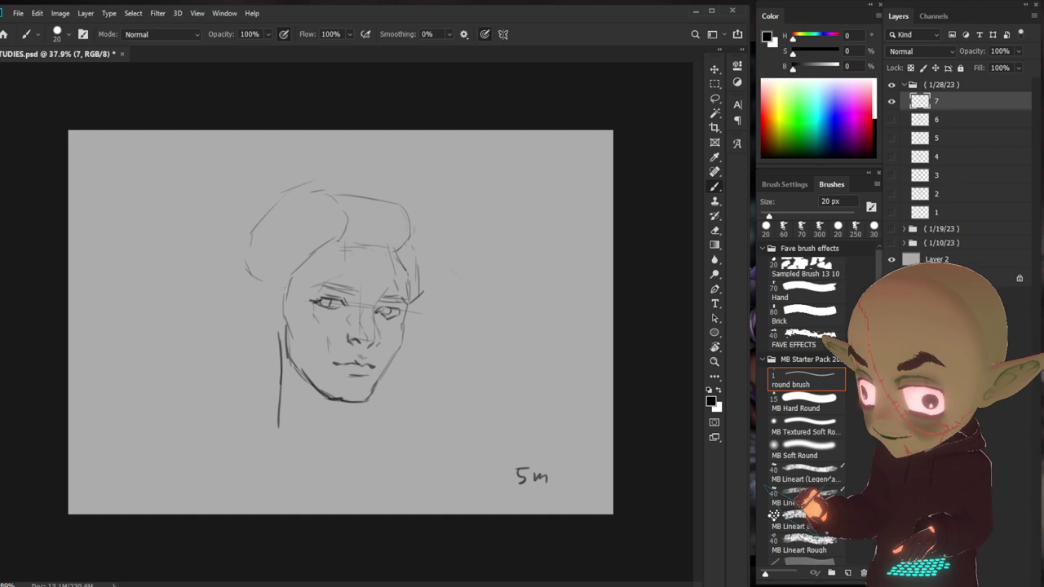
mouse_move(288, 278)
mouse_down()
mouse_move(263, 299)
mouse_move(271, 403)
mouse_up()
key(ctrl+z)
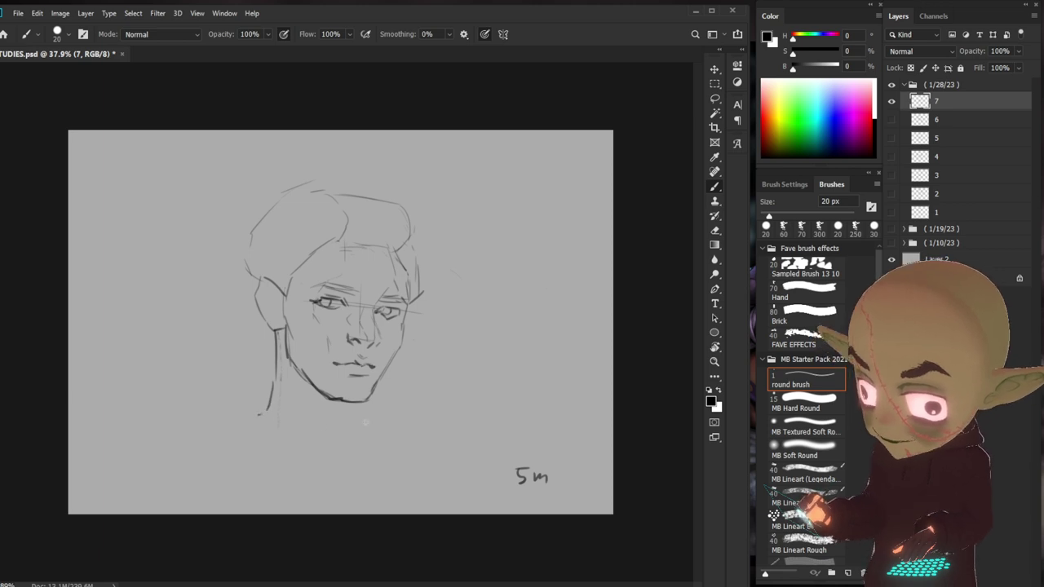
mouse_move(378, 384)
mouse_down()
mouse_move(390, 429)
mouse_move(348, 452)
mouse_move(316, 452)
mouse_up()
key(ctrl+z)
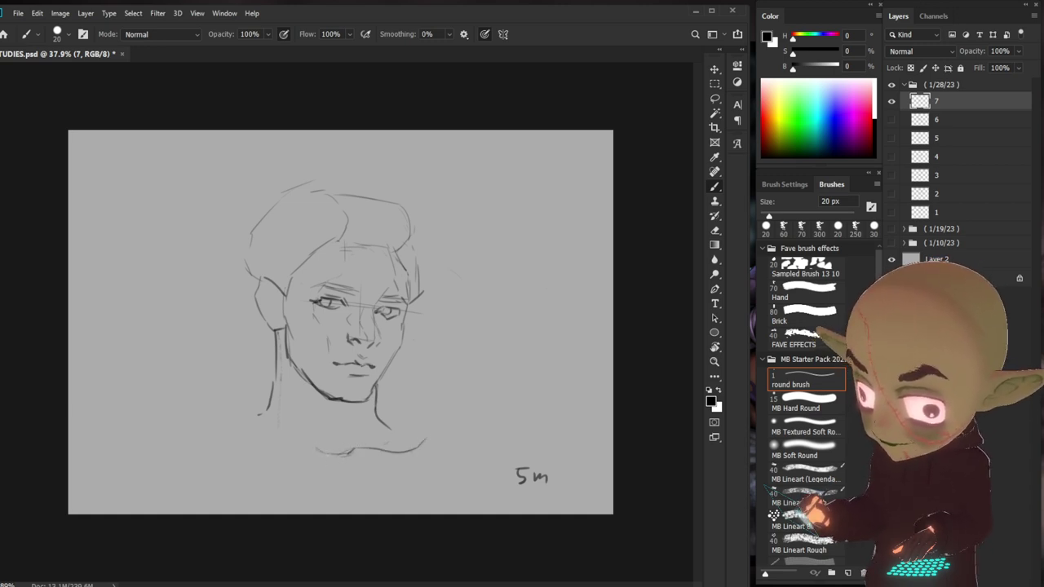
- Extend the left shoulder and neck lines, mark the collarbone centre and add neck muscle strokes
drag(228, 451, 259, 459)
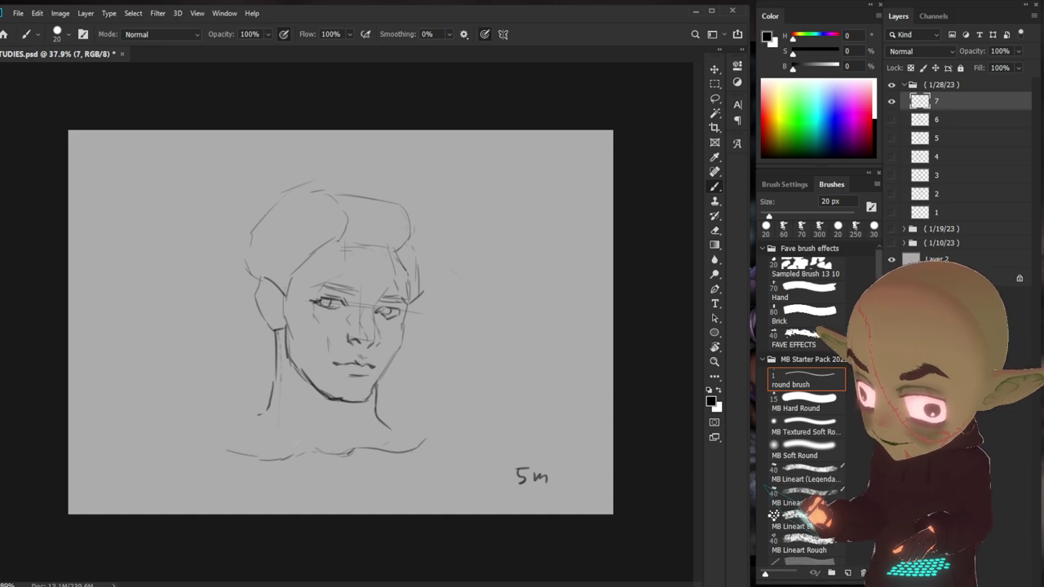
mouse_move(276, 380)
mouse_down()
mouse_move(274, 434)
mouse_move(308, 444)
mouse_up()
key(ctrl+z)
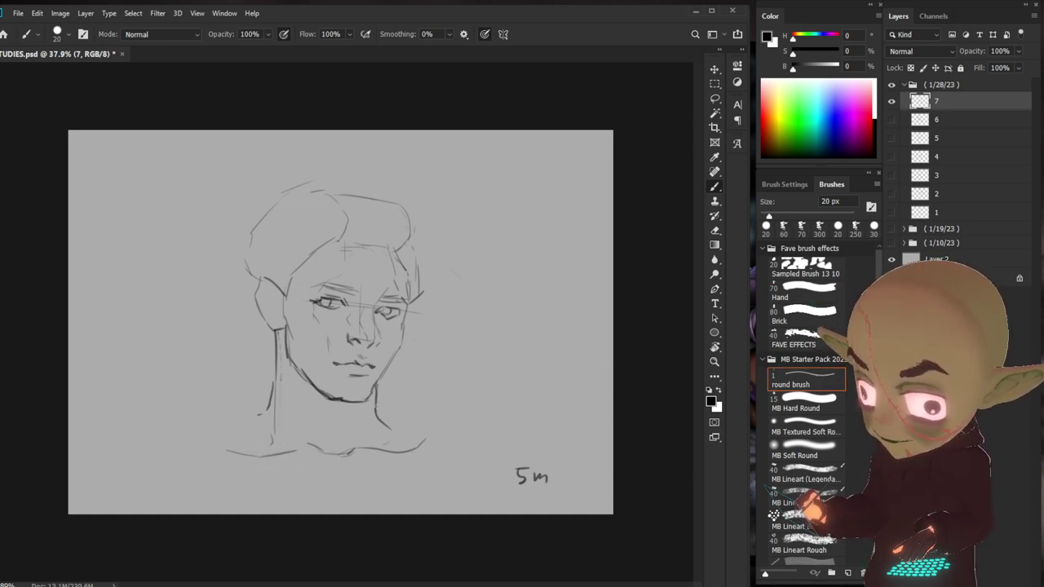
drag(353, 444, 349, 454)
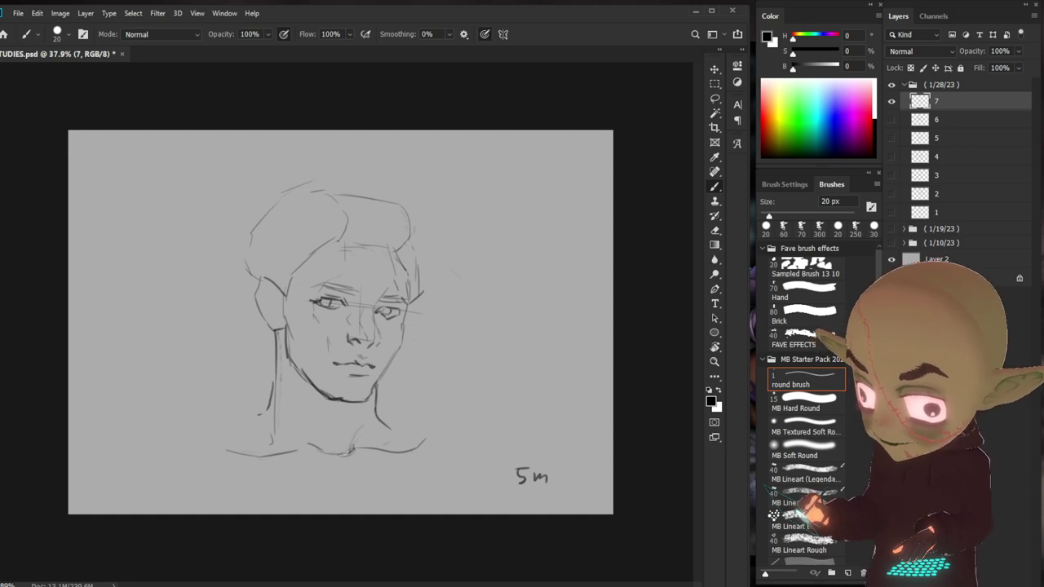
mouse_move(309, 408)
mouse_down()
mouse_move(302, 437)
mouse_move(197, 440)
mouse_up()
- Extend the right shoulder line and add a short stroke down the hair's right side
drag(384, 423, 433, 441)
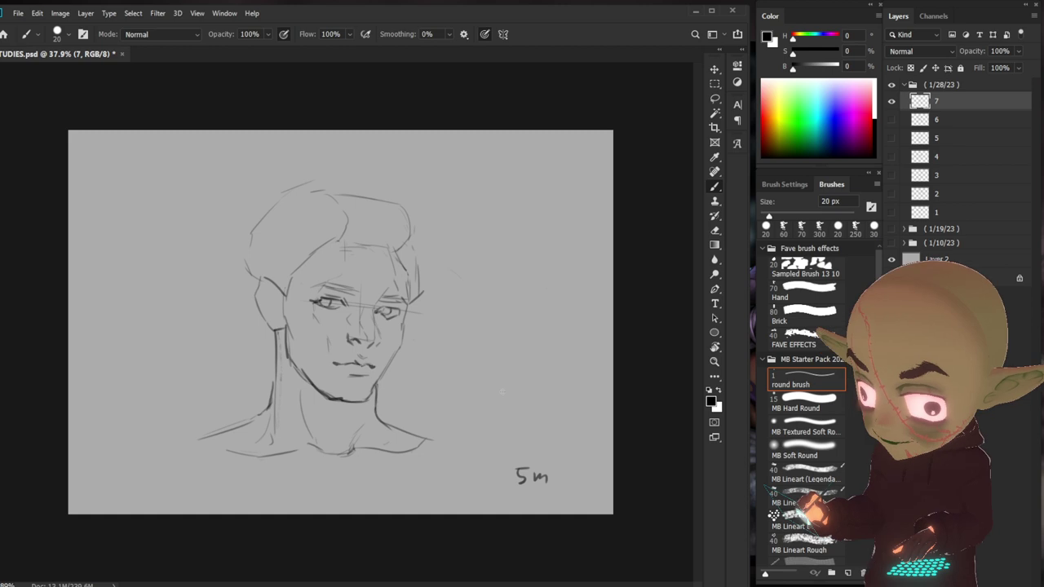
drag(410, 232, 422, 297)
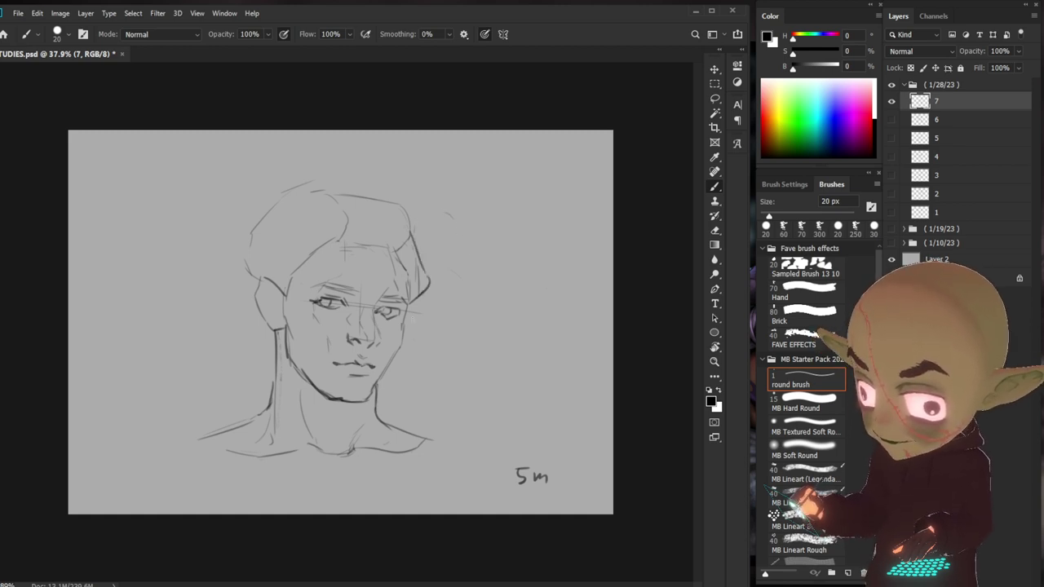
key(ctrl+z)
drag(413, 229, 424, 294)
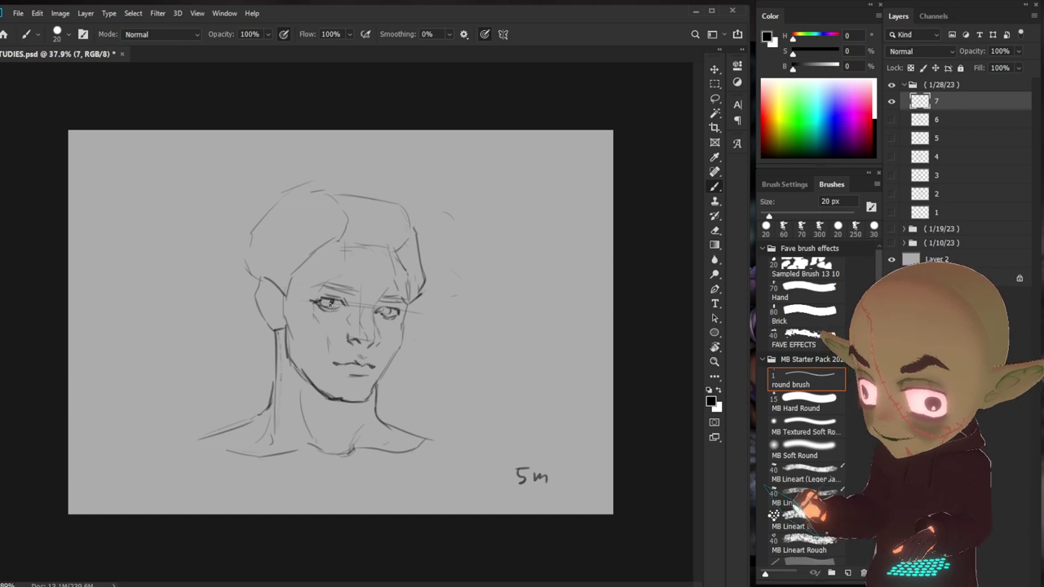
- Fill the left iris, darken the eyelids and right inner eye, and shade the nose bridge and tip
drag(320, 301, 395, 311)
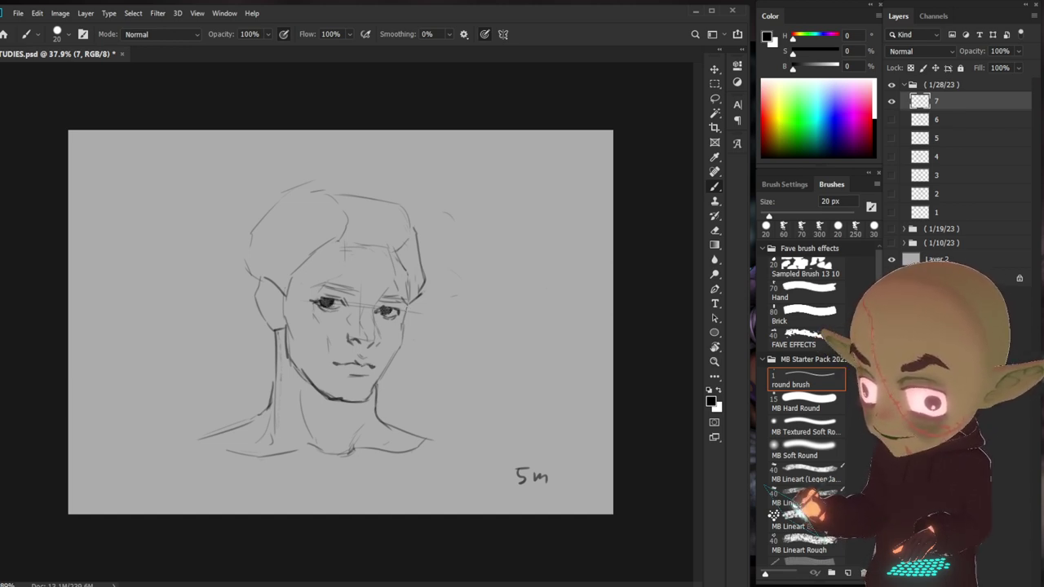
mouse_move(308, 288)
mouse_down()
mouse_move(359, 283)
mouse_move(351, 320)
mouse_up()
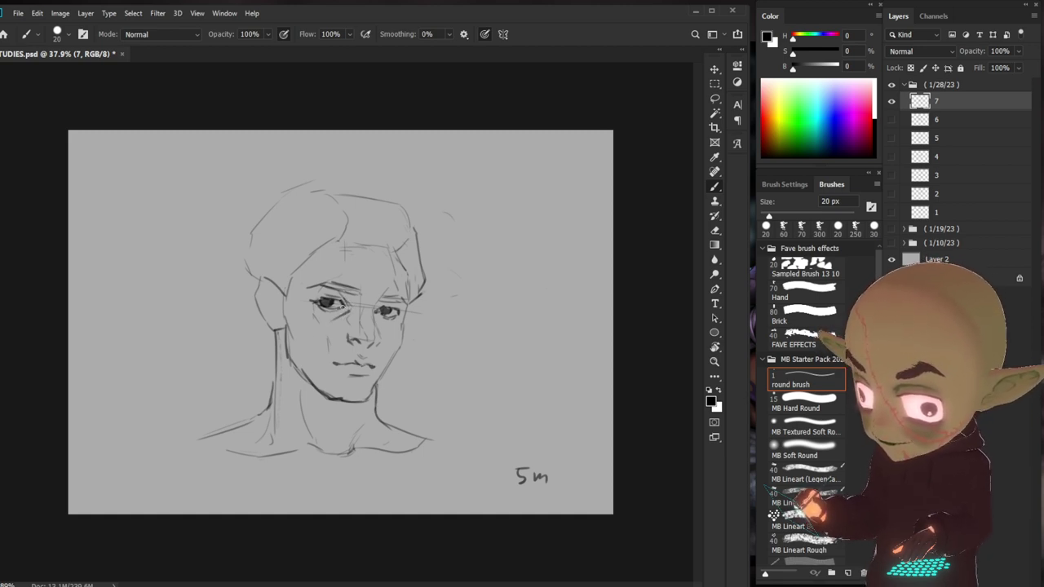
mouse_move(375, 308)
mouse_down()
mouse_move(386, 313)
mouse_move(372, 313)
mouse_up()
drag(375, 308, 373, 323)
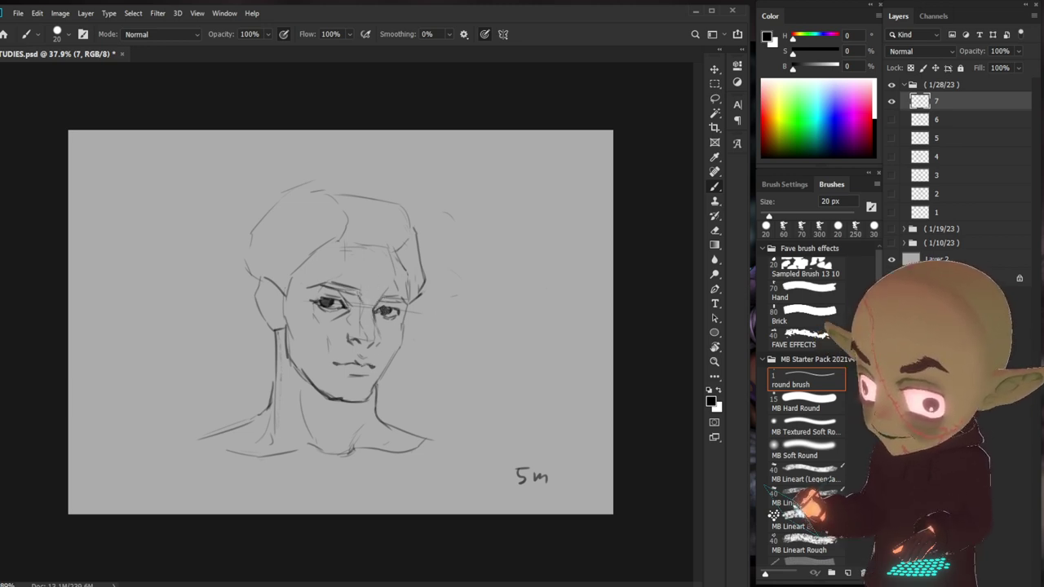
drag(364, 306, 361, 335)
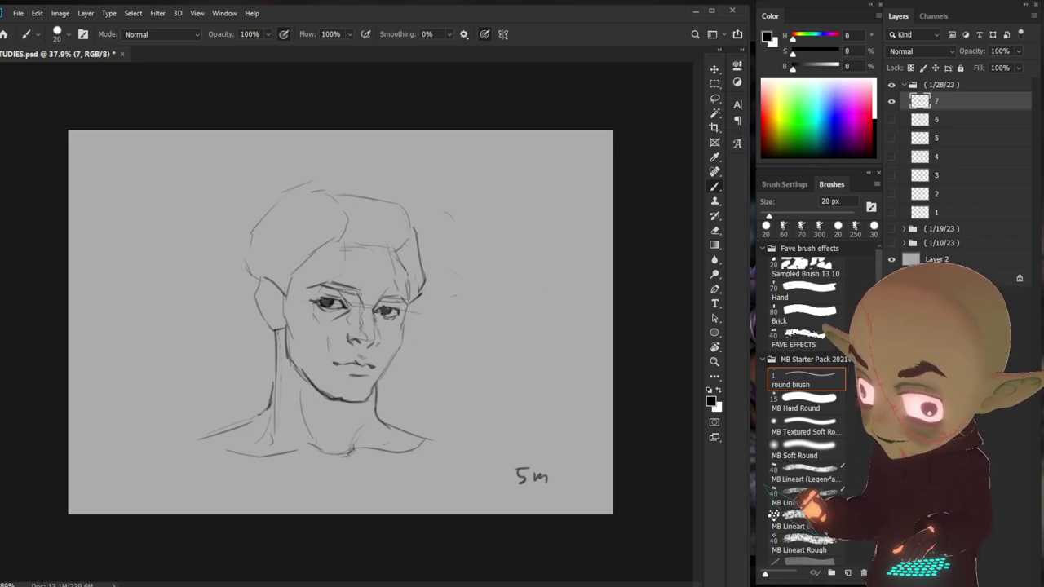
drag(369, 344, 378, 348)
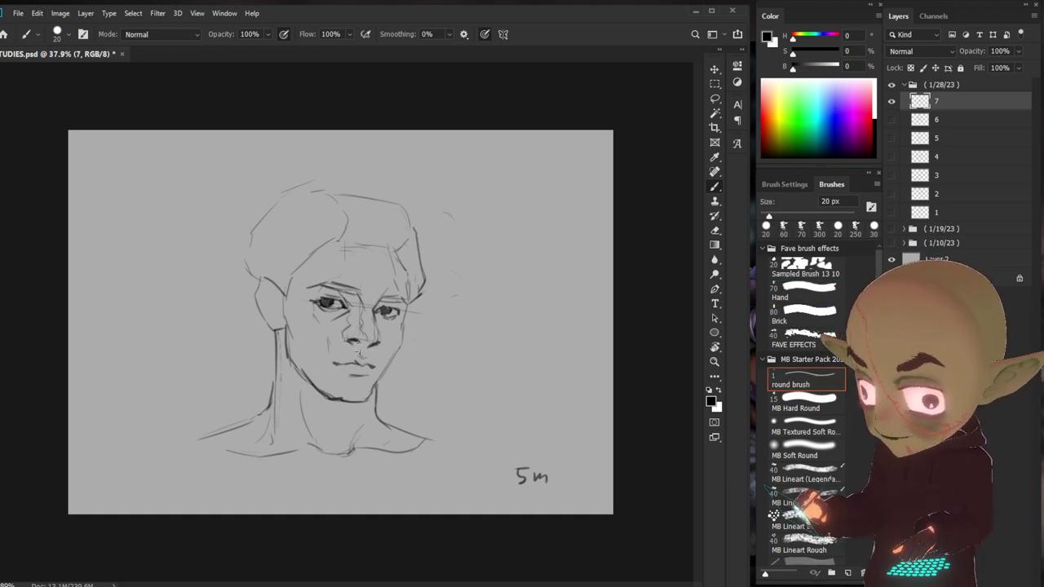
drag(344, 331, 346, 341)
- Hatch the right side of the hair and draw its top edge
drag(411, 228, 411, 215)
mouse_move(413, 204)
mouse_down()
mouse_move(399, 221)
mouse_move(367, 226)
mouse_move(373, 239)
mouse_move(341, 241)
mouse_up()
mouse_move(408, 217)
mouse_down()
mouse_move(387, 199)
mouse_move(301, 189)
mouse_move(254, 225)
mouse_move(283, 201)
mouse_up()
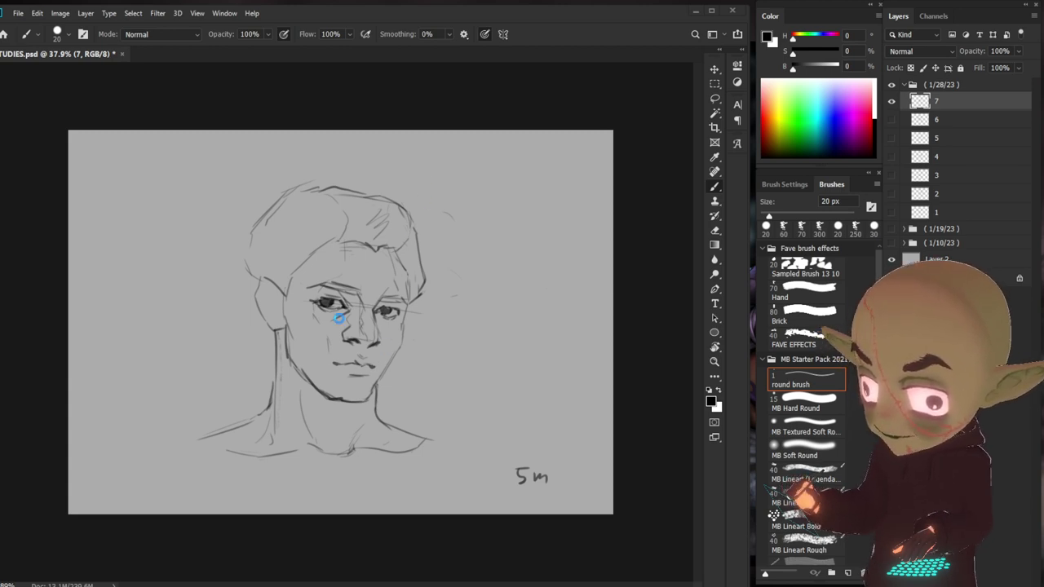
- Reinforce both sides of the head and darken the line along the nose
drag(253, 238, 259, 284)
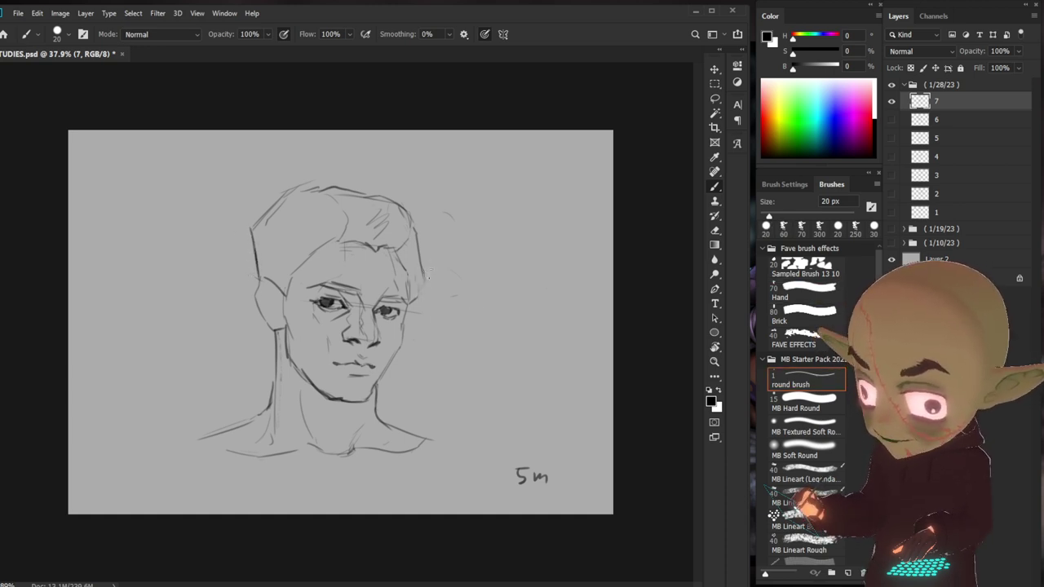
drag(423, 256, 413, 300)
click(803, 290)
click(804, 379)
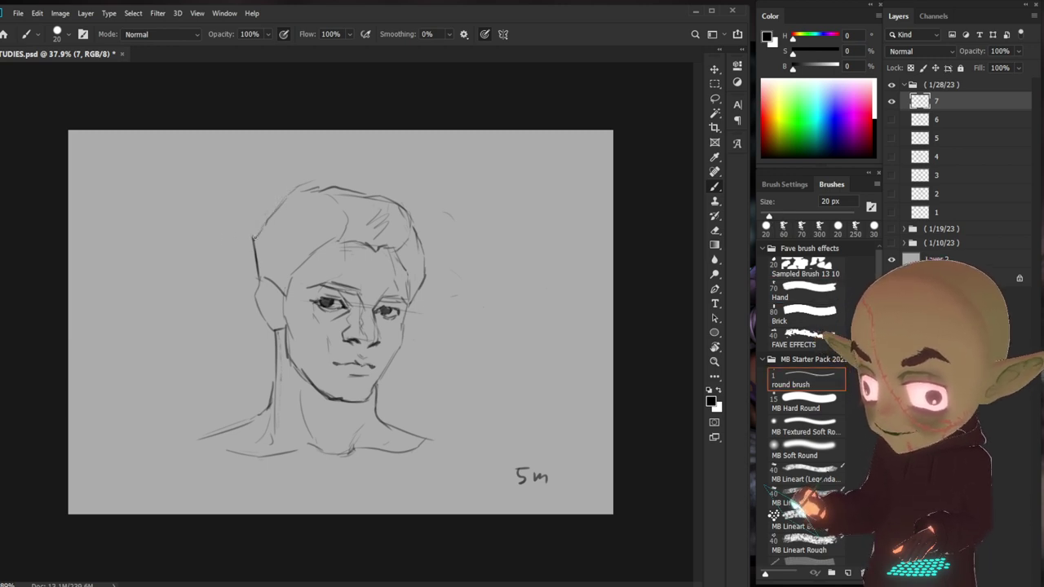
mouse_move(260, 237)
mouse_down()
mouse_move(292, 260)
mouse_move(266, 276)
mouse_move(278, 280)
mouse_up()
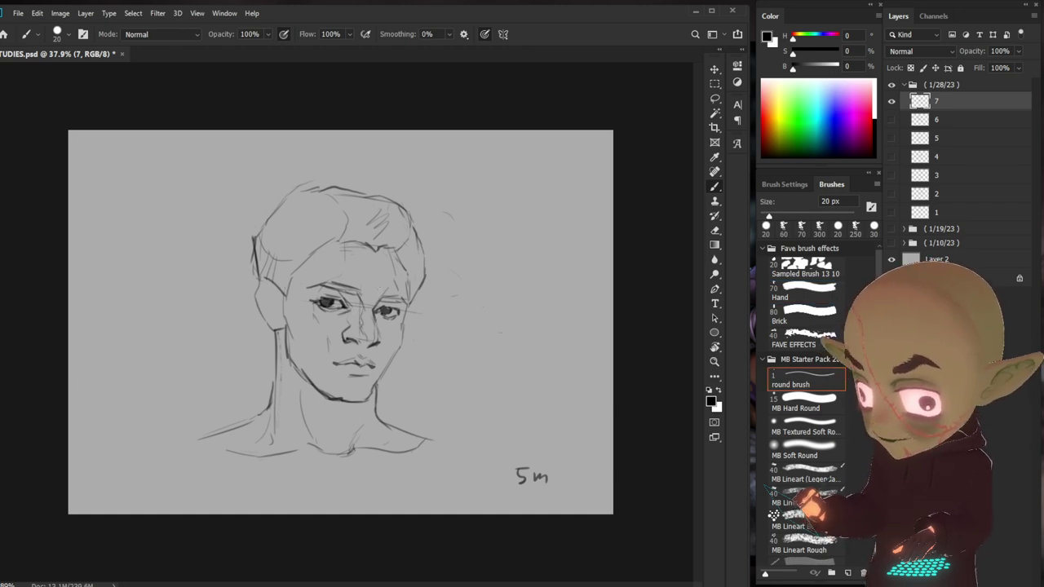
drag(375, 318, 377, 340)
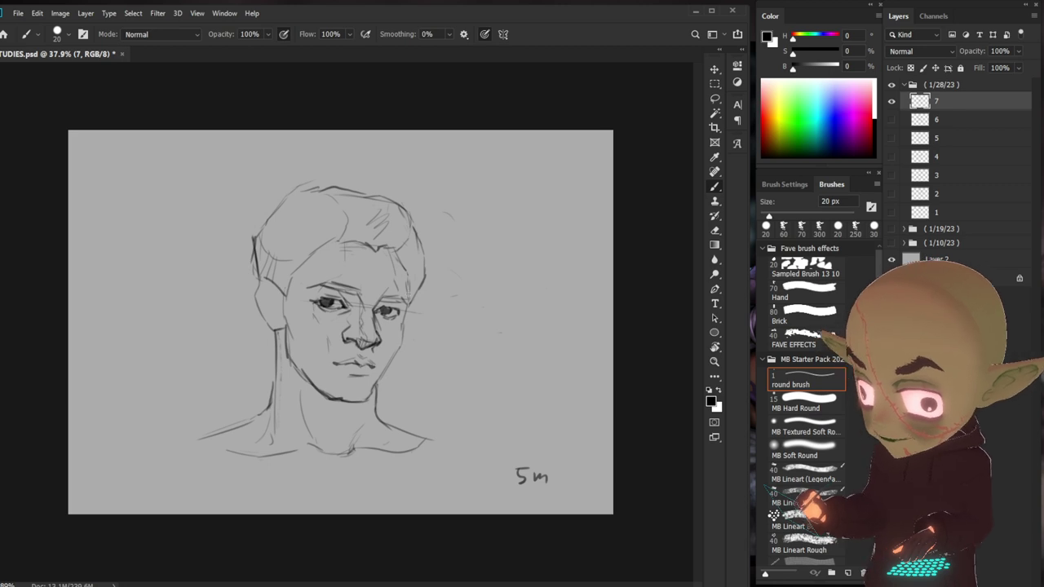
- Draw the face's right side, neck, chin and shoulder lines, with a shadow on the left shoulder
mouse_move(404, 306)
mouse_down()
mouse_move(392, 364)
mouse_move(368, 398)
mouse_move(350, 402)
mouse_move(351, 446)
mouse_up()
drag(378, 384, 377, 419)
mouse_move(279, 360)
mouse_down()
mouse_move(271, 396)
mouse_move(183, 445)
mouse_up()
drag(406, 436, 475, 457)
drag(217, 454, 227, 440)
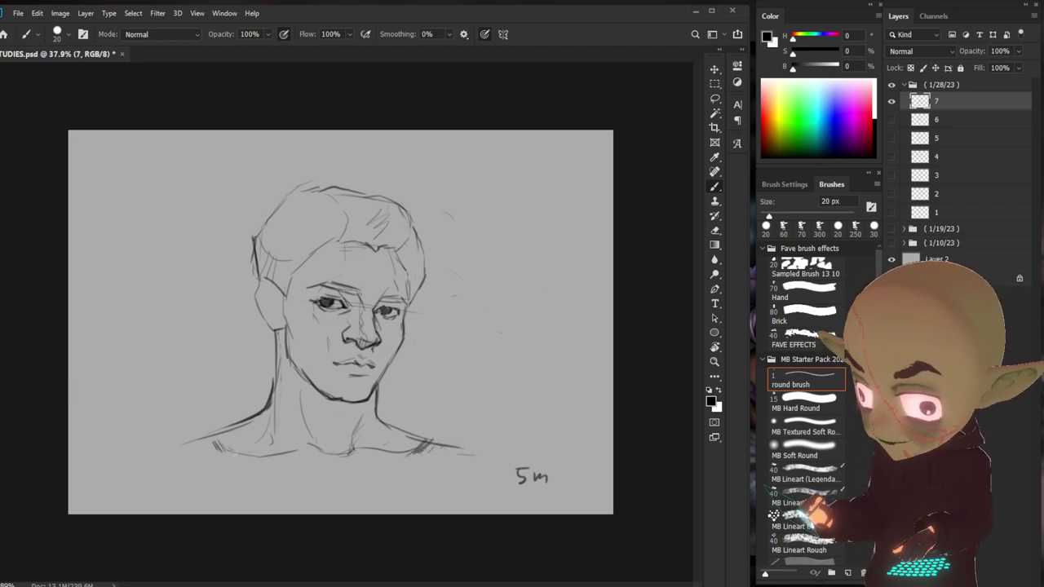
- Hatch below the neck and extend both shoulder lines outward across the canvas
click(804, 290)
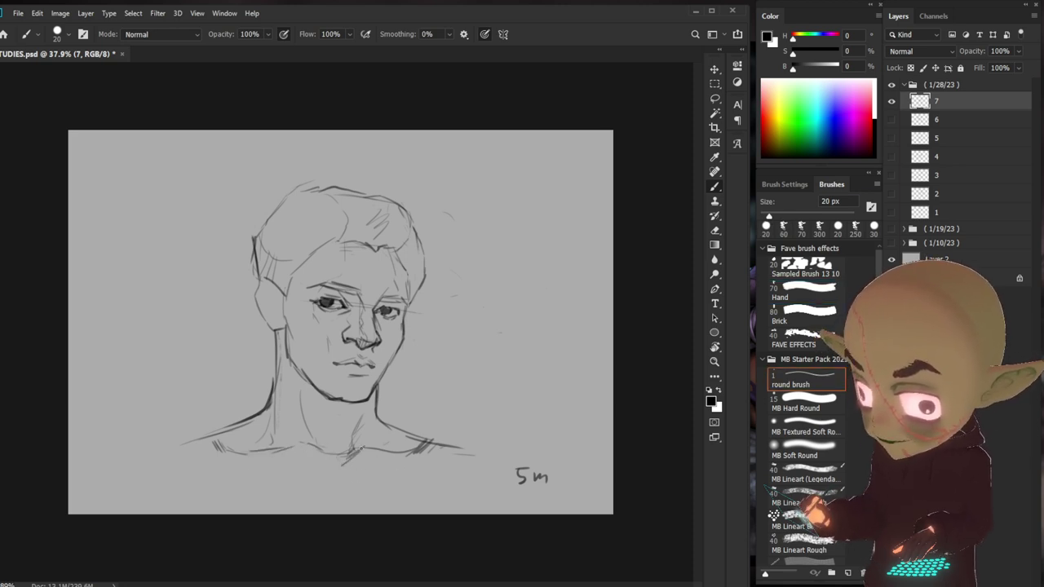
key(.)
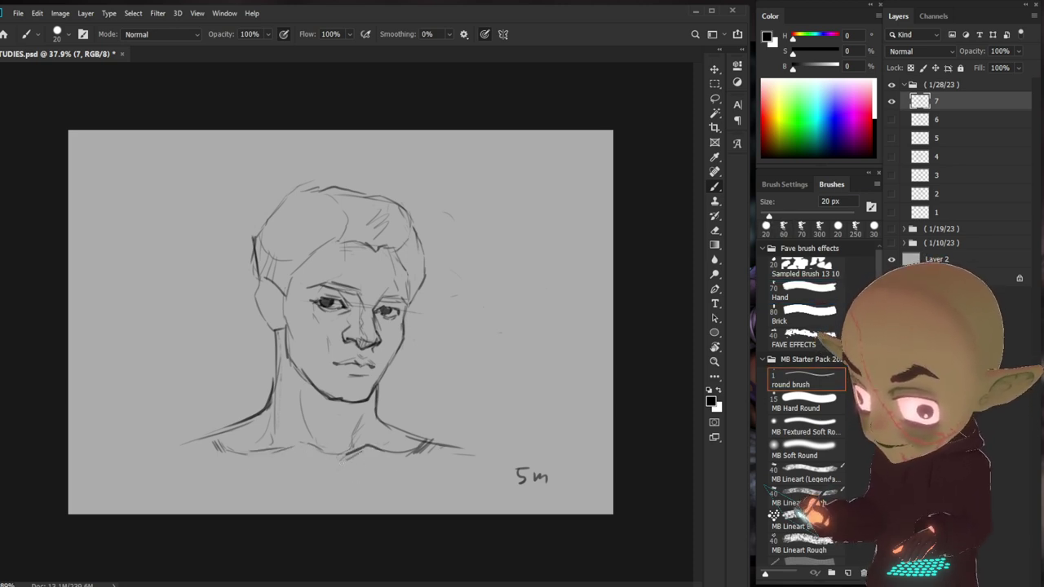
drag(359, 463, 342, 481)
mouse_move(213, 436)
mouse_down()
mouse_move(165, 448)
mouse_move(144, 479)
mouse_move(219, 460)
mouse_up()
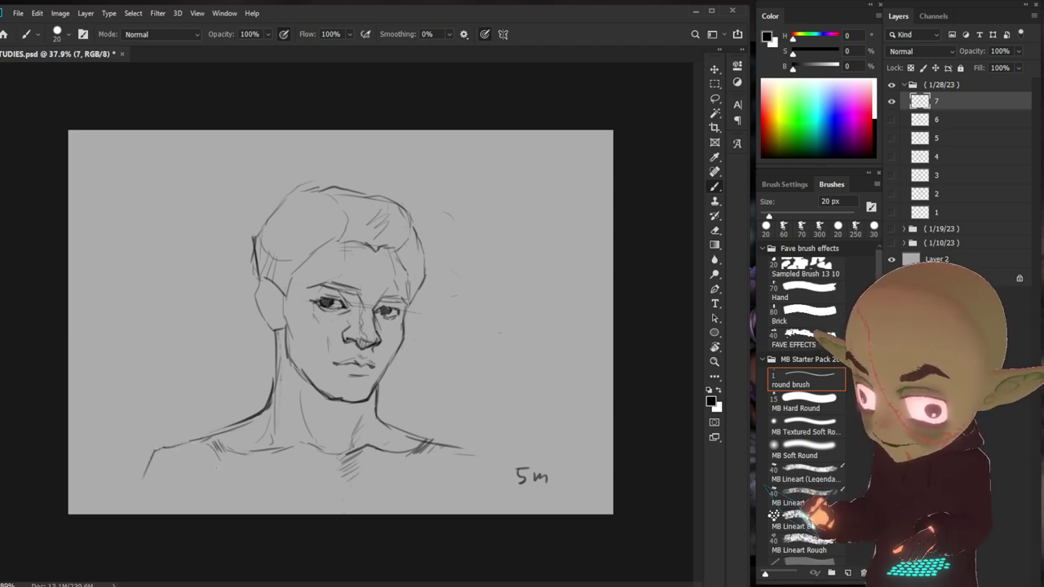
drag(443, 469, 465, 497)
mouse_move(203, 429)
mouse_down()
mouse_move(153, 447)
mouse_move(106, 485)
mouse_up()
drag(171, 442, 116, 477)
drag(465, 447, 502, 449)
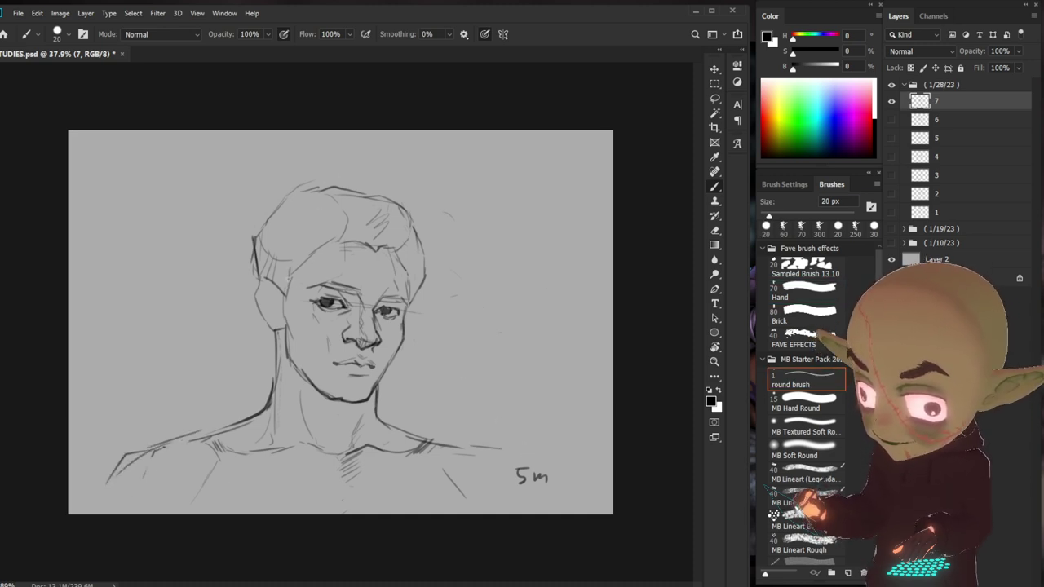
- Hatch diagonal shading across the whole hair mass and darken the right eyebrow
drag(286, 295, 333, 243)
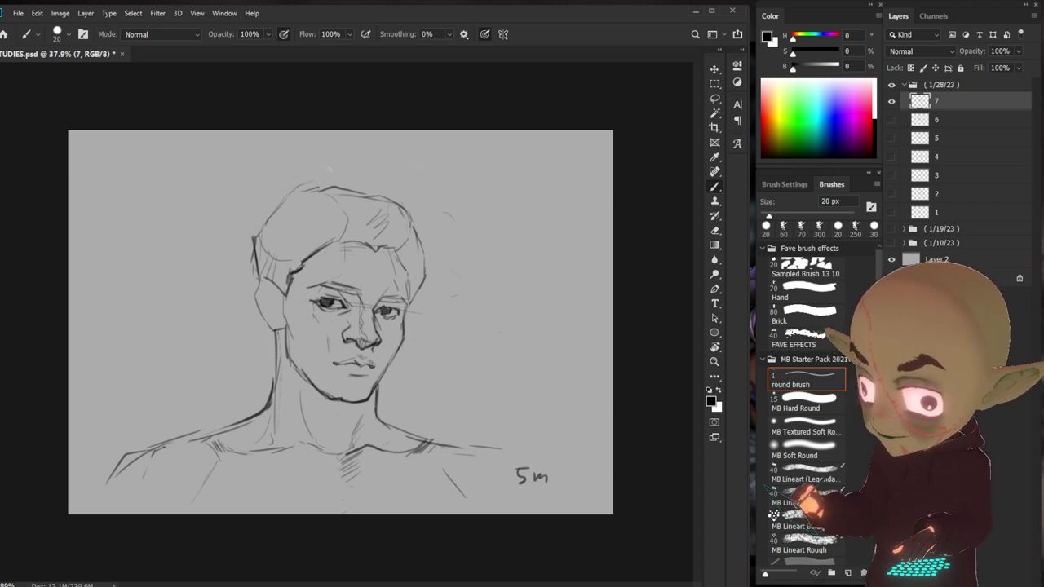
drag(266, 222, 353, 193)
mouse_move(256, 246)
mouse_down()
mouse_move(363, 204)
mouse_move(359, 217)
mouse_up()
mouse_move(256, 266)
mouse_down()
mouse_move(344, 222)
mouse_move(336, 236)
mouse_up()
mouse_move(266, 285)
mouse_down()
mouse_move(303, 264)
mouse_move(294, 277)
mouse_up()
mouse_move(332, 217)
mouse_down()
mouse_move(390, 191)
mouse_move(395, 203)
mouse_up()
drag(328, 233, 405, 213)
drag(338, 241, 410, 221)
drag(356, 243, 420, 228)
mouse_move(382, 251)
mouse_down()
mouse_move(421, 236)
mouse_move(428, 253)
mouse_move(406, 302)
mouse_up()
mouse_move(380, 297)
mouse_down()
mouse_move(408, 295)
mouse_move(385, 305)
mouse_move(398, 301)
mouse_up()
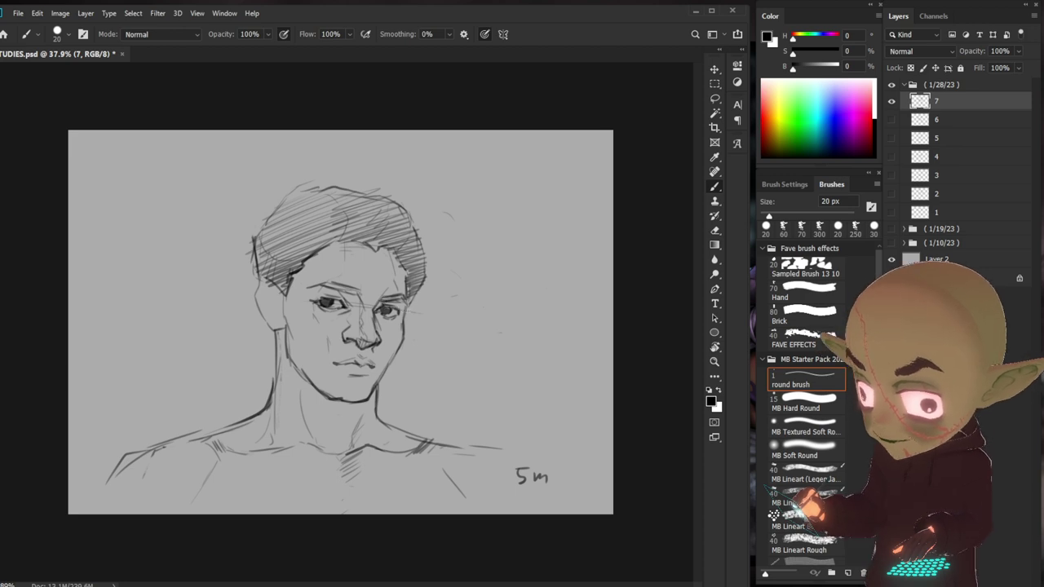
- Darken the left eyebrow, nose tip and nostril, mouth corner and the shadow under the lower lip
drag(328, 298, 360, 292)
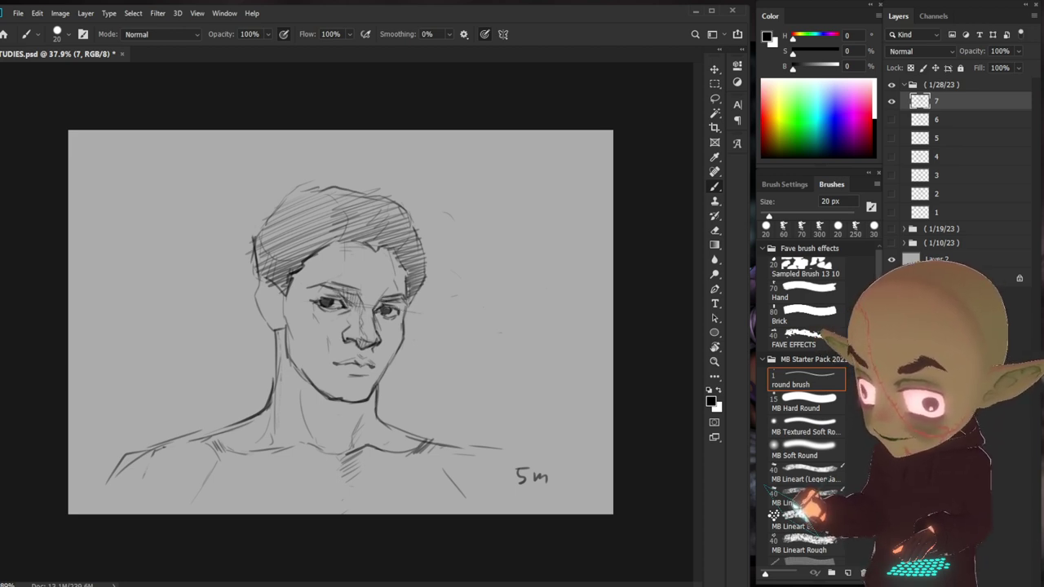
mouse_move(349, 347)
mouse_down()
mouse_move(362, 339)
mouse_move(343, 346)
mouse_up()
drag(343, 348, 362, 341)
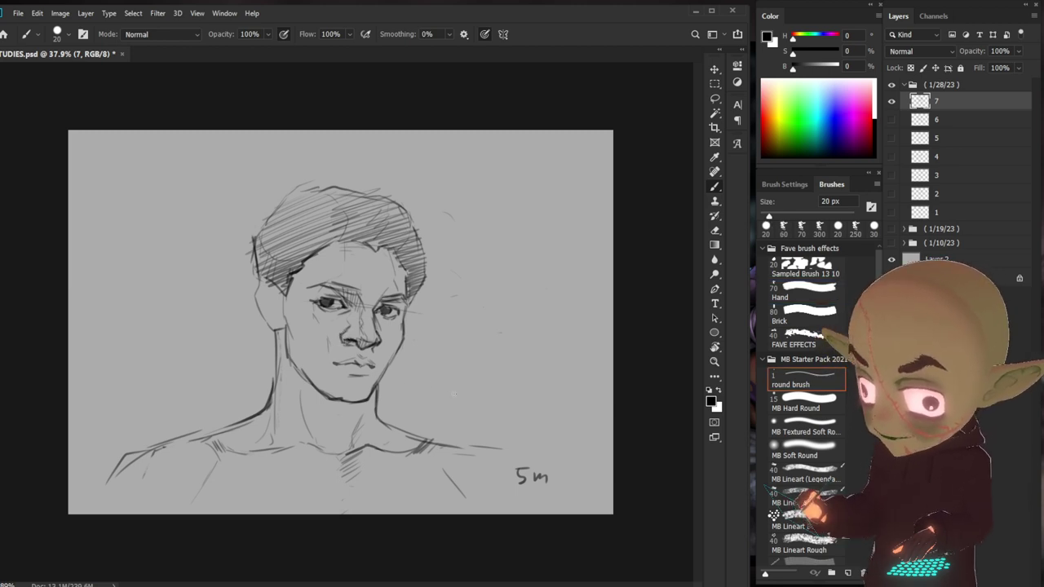
mouse_move(344, 343)
mouse_down()
mouse_move(361, 341)
mouse_move(347, 346)
mouse_up()
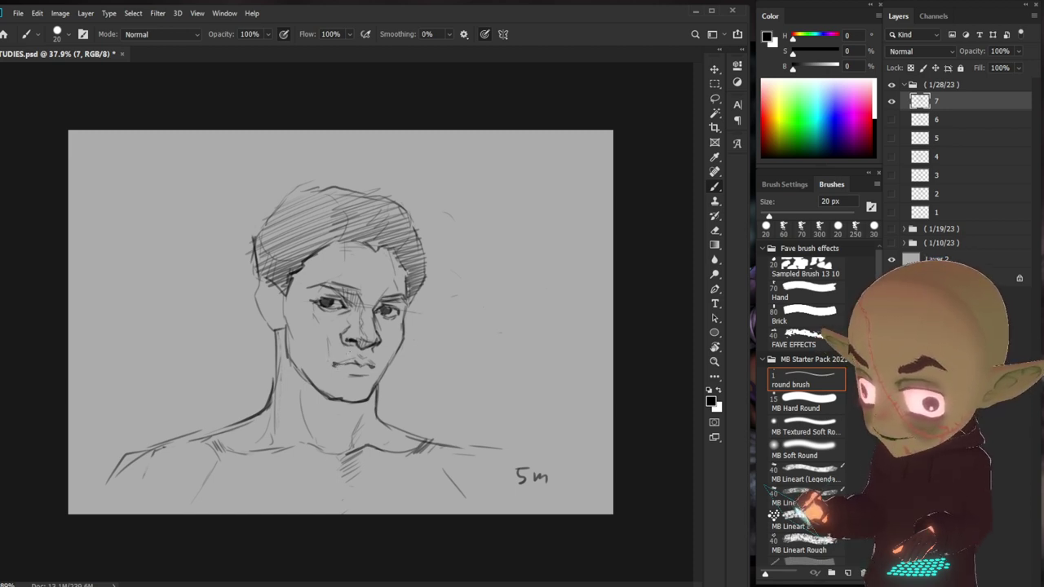
drag(336, 363, 343, 366)
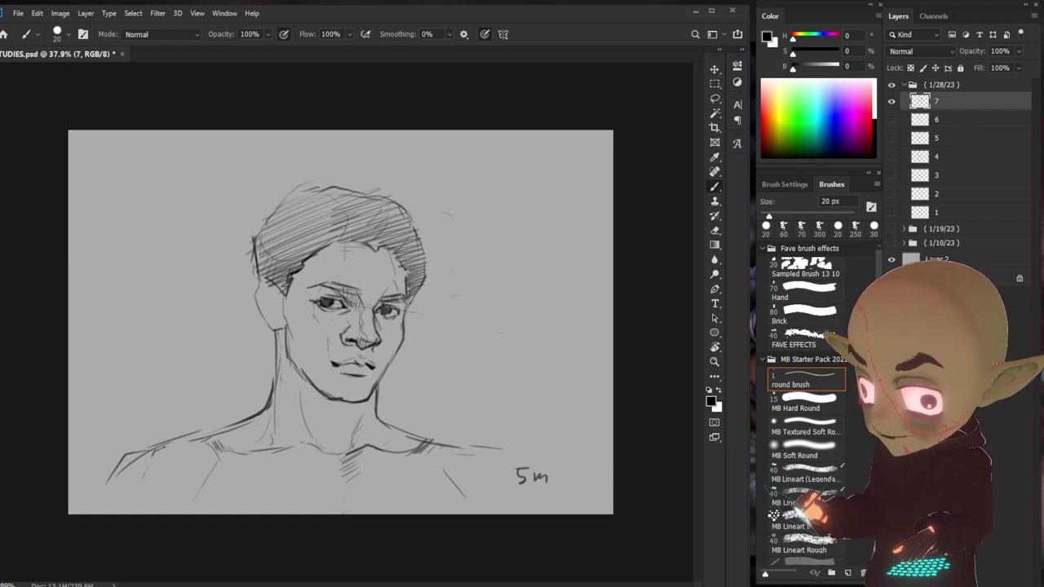
mouse_move(343, 374)
mouse_down()
mouse_move(362, 378)
mouse_move(357, 400)
mouse_move(316, 393)
mouse_up()
- Retrace the left cheek, jaw and temple darker, define the ear, and hatch the left hair
drag(287, 343, 294, 367)
drag(285, 330, 302, 380)
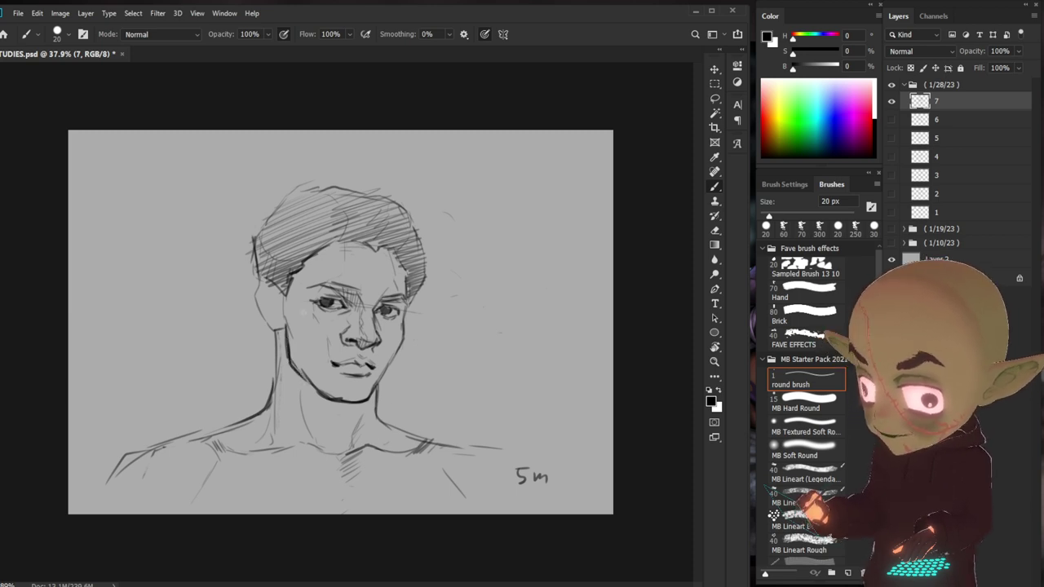
drag(287, 290, 281, 319)
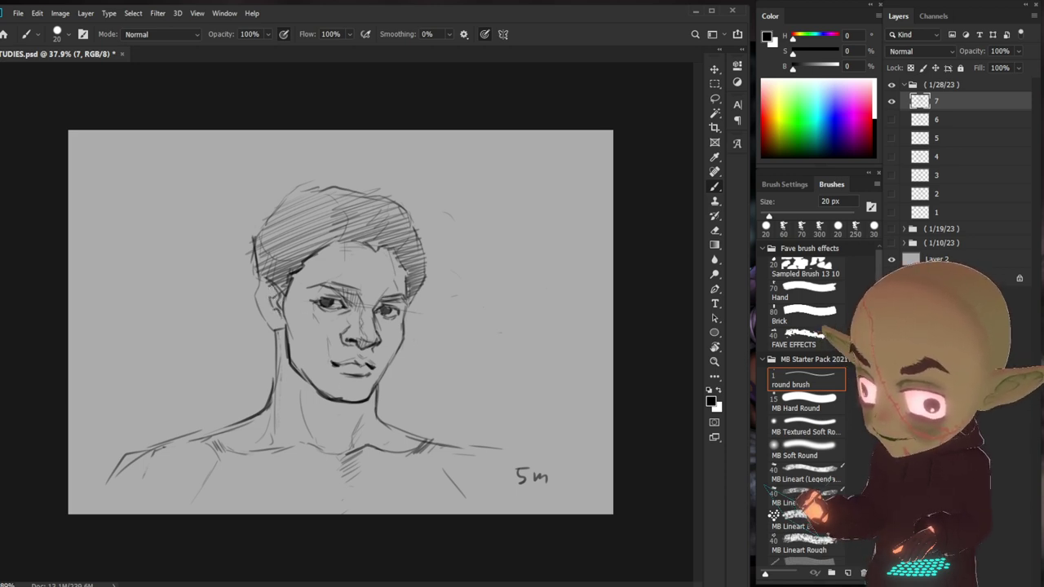
mouse_move(255, 280)
mouse_down()
mouse_move(273, 331)
mouse_move(259, 284)
mouse_move(283, 277)
mouse_move(259, 232)
mouse_move(292, 191)
mouse_move(327, 182)
mouse_up()
drag(277, 247, 289, 213)
mouse_move(282, 244)
mouse_down()
mouse_move(292, 219)
mouse_move(294, 233)
mouse_up()
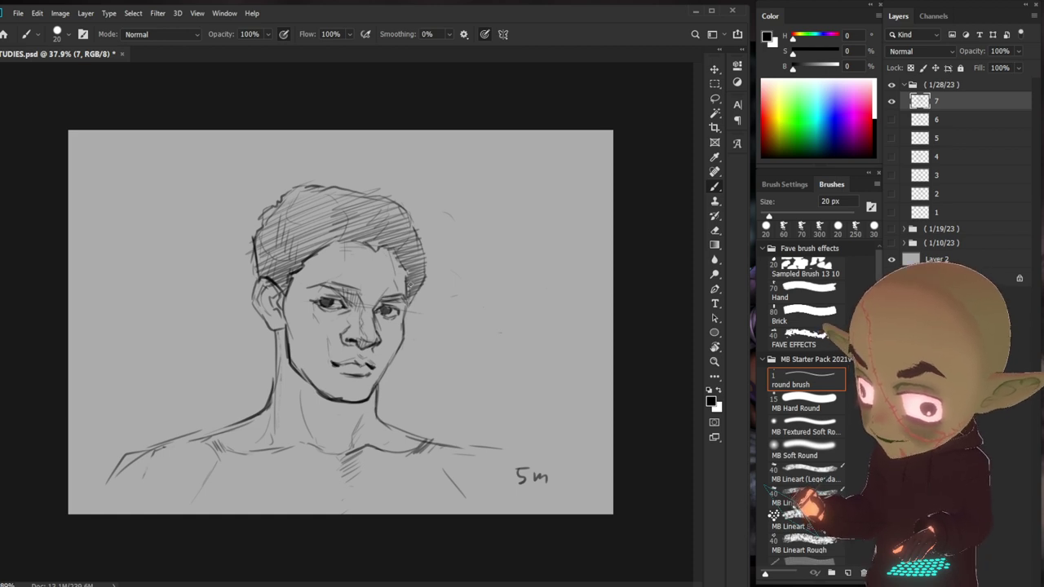
- Accent the right hair and eye area, then shrink the brush to 15 px and refine the ear and jaw
mouse_move(390, 262)
mouse_down()
mouse_move(396, 248)
mouse_move(403, 292)
mouse_up()
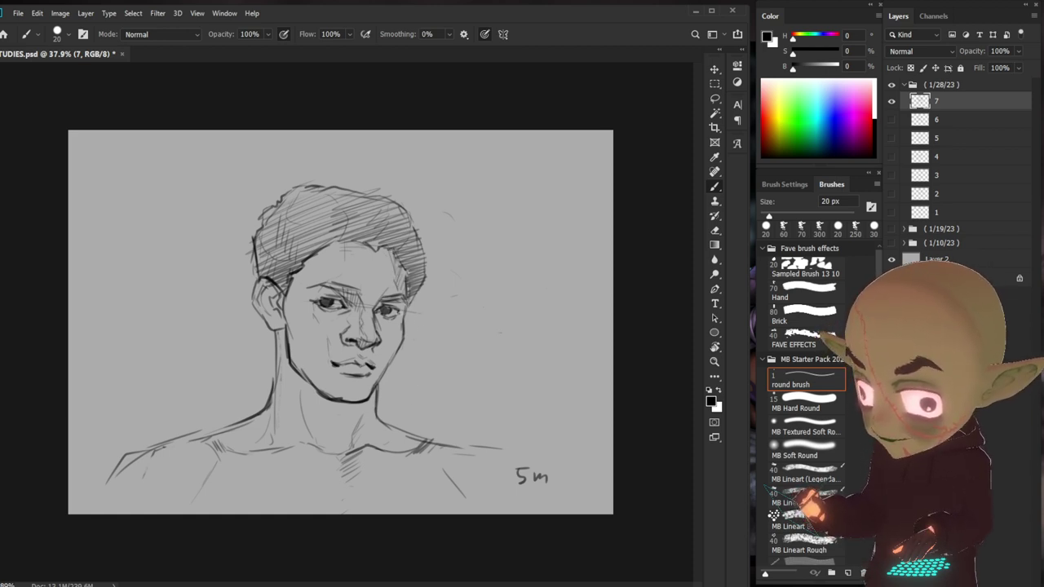
drag(395, 305, 403, 316)
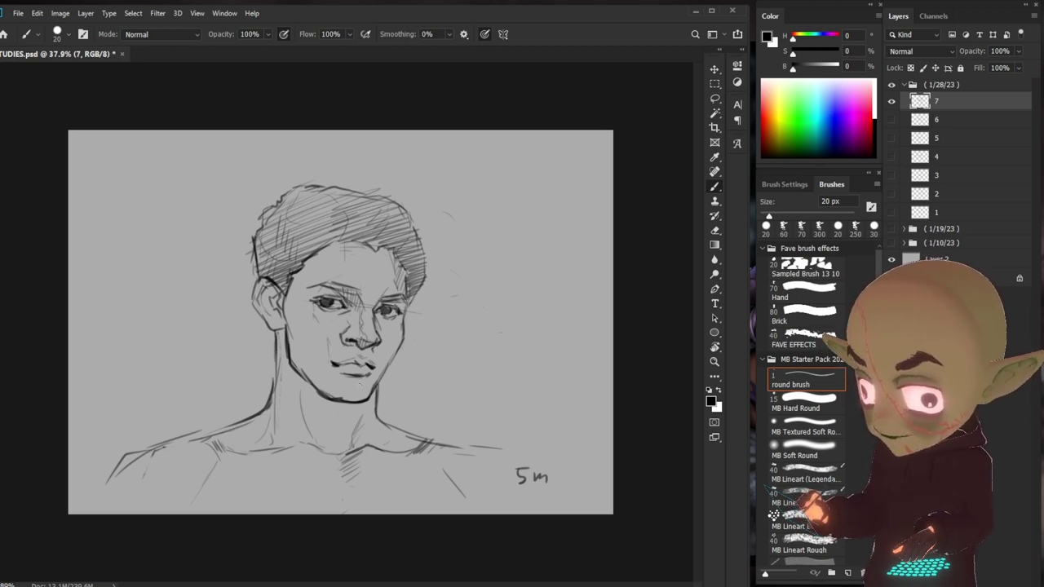
key(bracketleft)
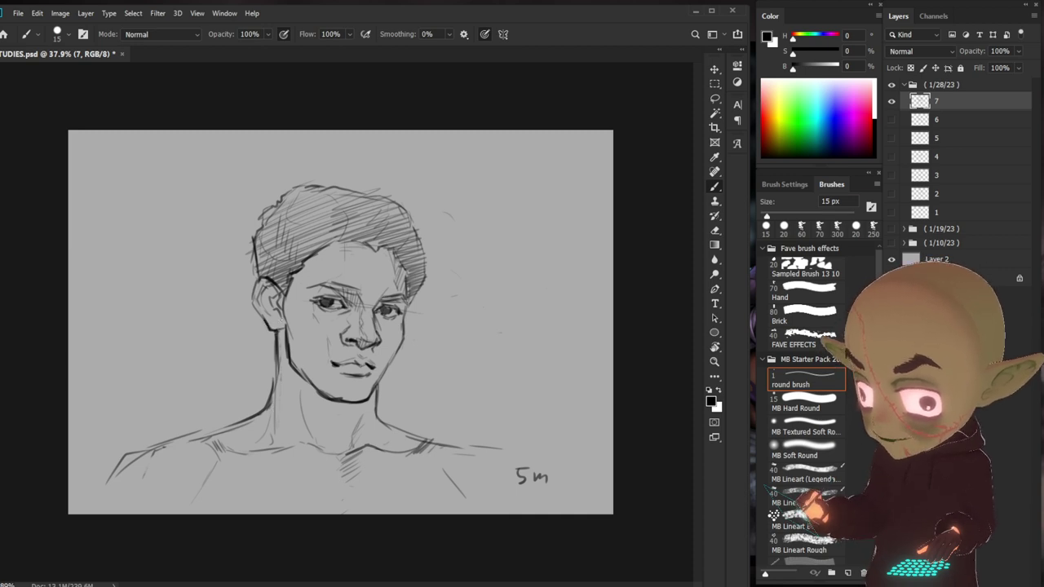
drag(267, 297, 281, 320)
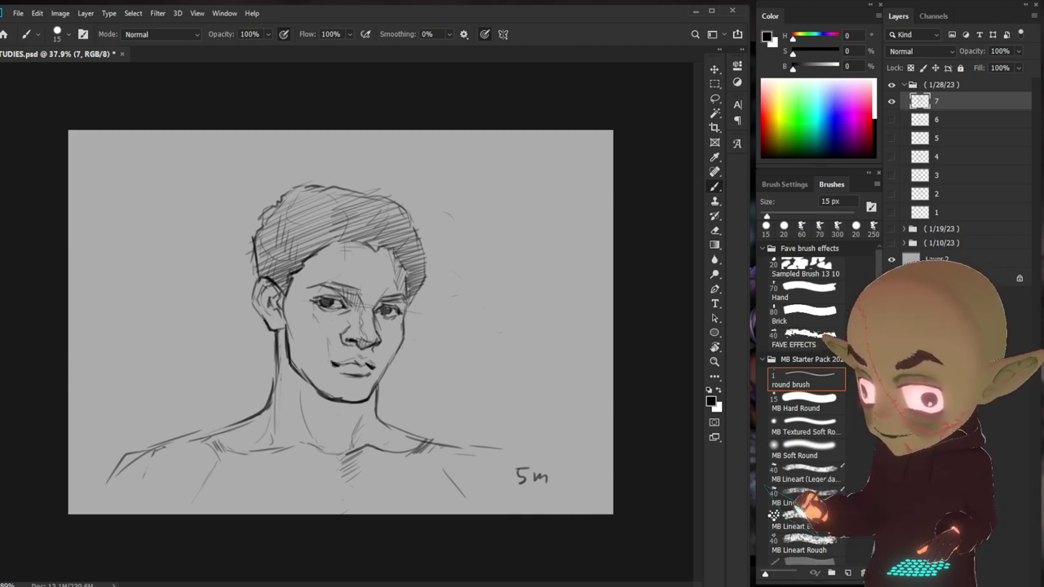
- Set the brush to 10 px and darken the ear, left jaw and right cheek lines
key(bracketleft)
key(bracketleft)
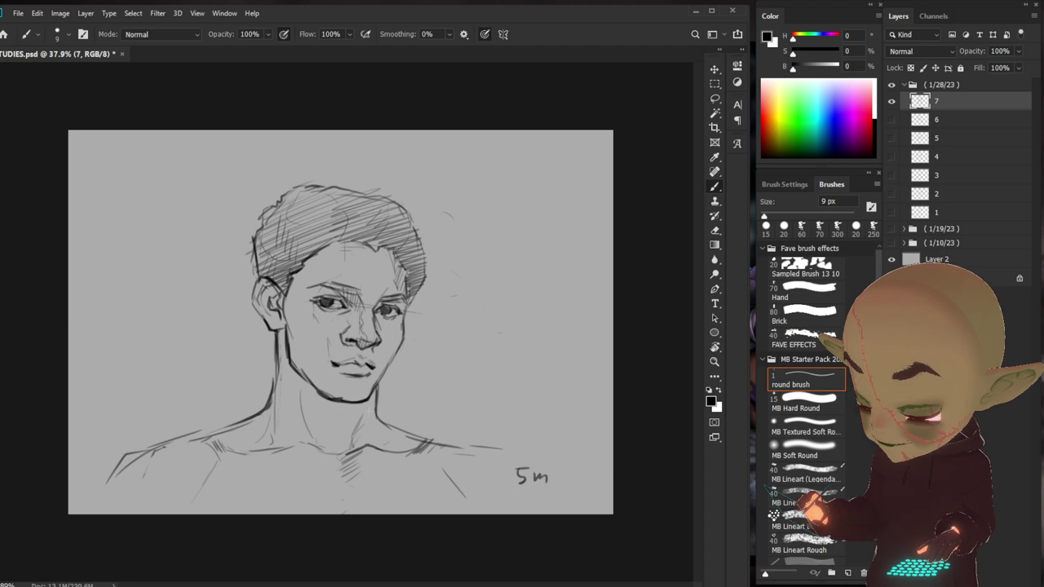
key(bracketright)
drag(253, 282, 255, 297)
drag(284, 336, 292, 368)
mouse_move(403, 328)
mouse_down()
mouse_move(380, 387)
mouse_move(361, 380)
mouse_up()
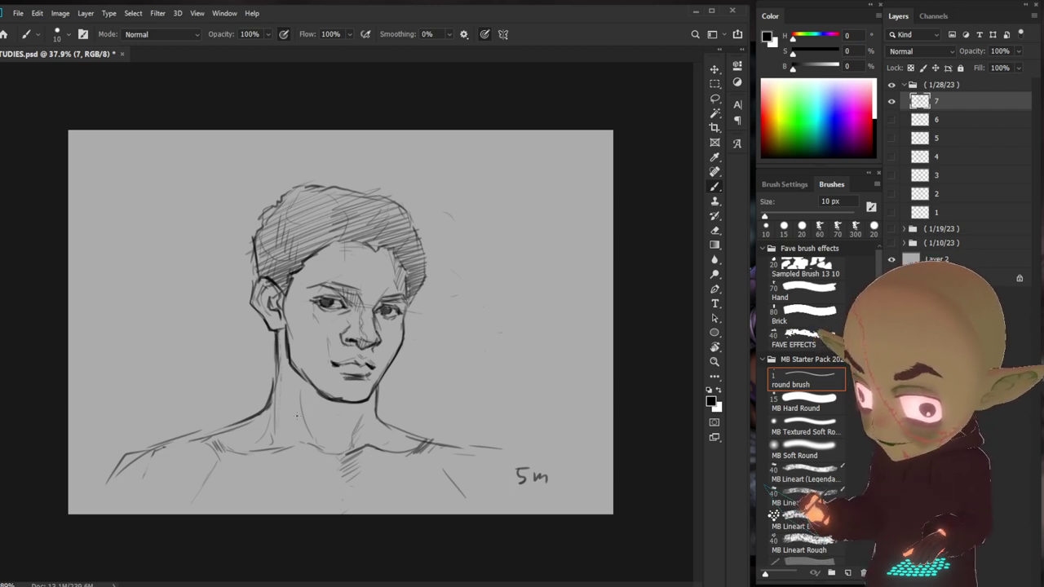
- Hatch shadow on the left neck and cheek and darken the nose from bridge to nostril
mouse_move(282, 411)
mouse_down()
mouse_move(281, 445)
mouse_move(273, 410)
mouse_move(261, 449)
mouse_move(272, 453)
mouse_up()
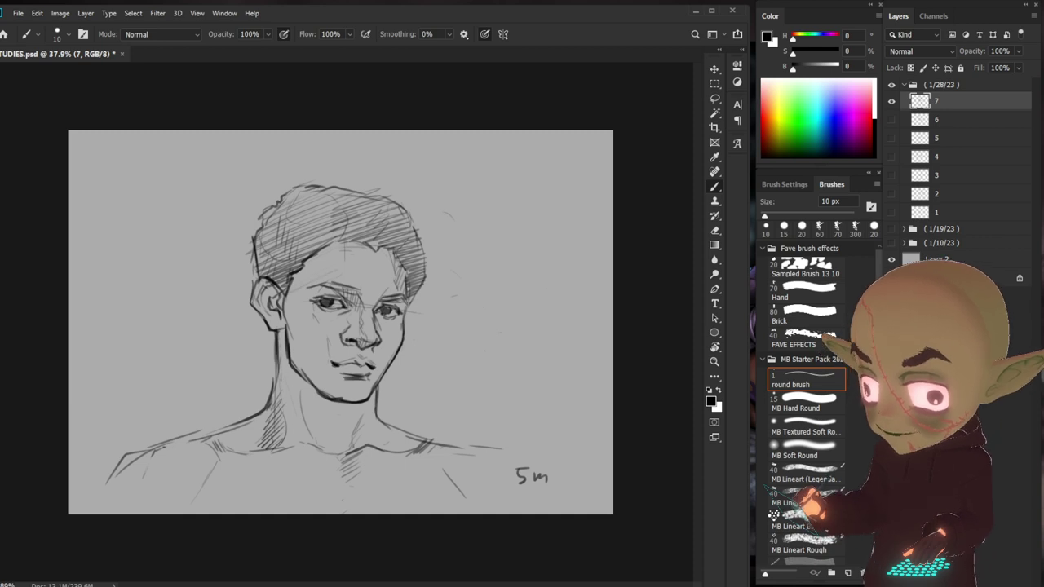
mouse_move(291, 315)
mouse_down()
mouse_move(276, 360)
mouse_move(299, 372)
mouse_move(297, 388)
mouse_move(315, 391)
mouse_up()
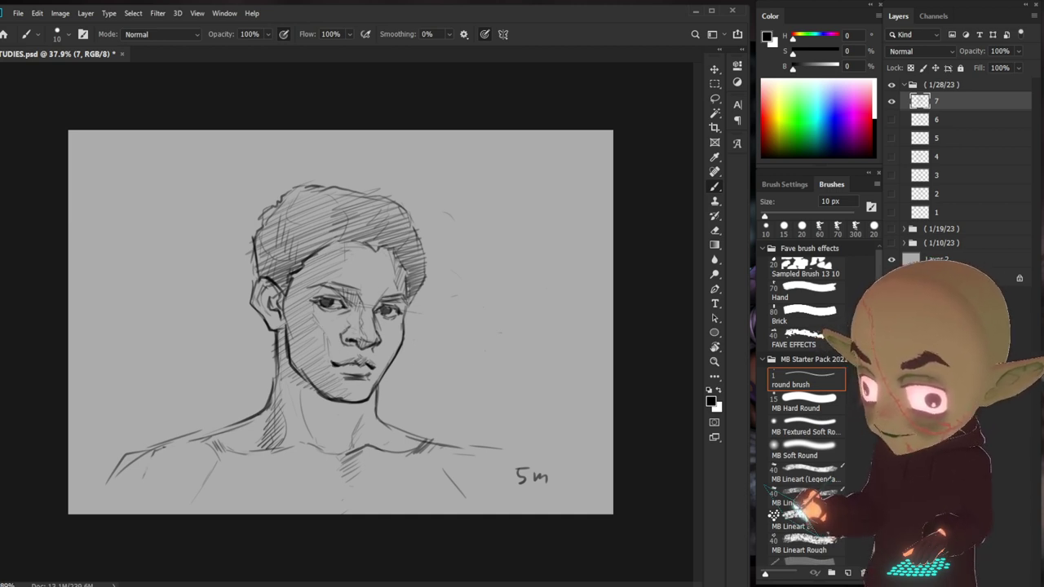
drag(346, 326, 359, 338)
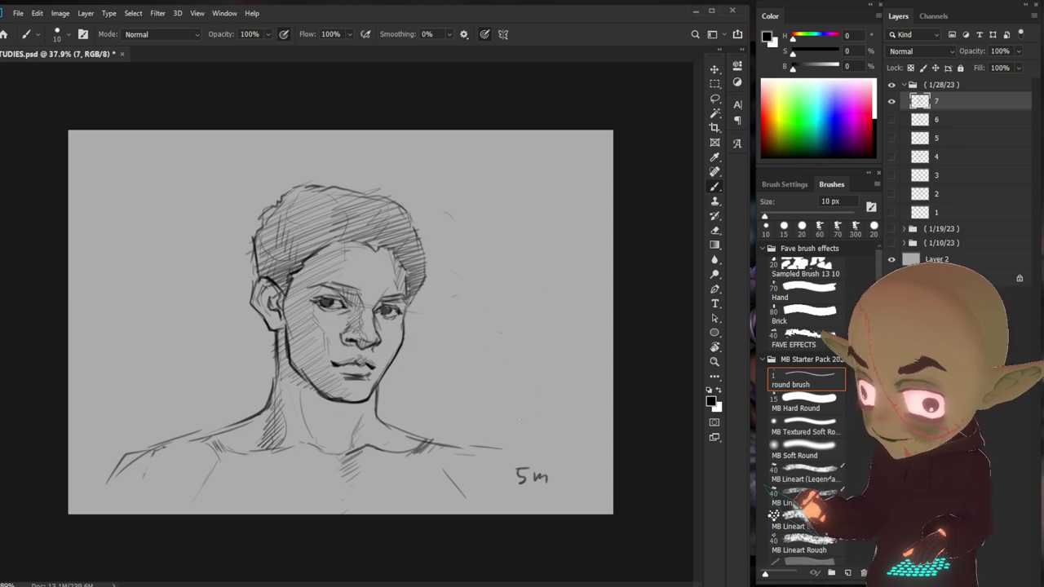
drag(328, 406, 335, 451)
mouse_move(299, 393)
mouse_down()
mouse_move(322, 414)
mouse_move(329, 450)
mouse_up()
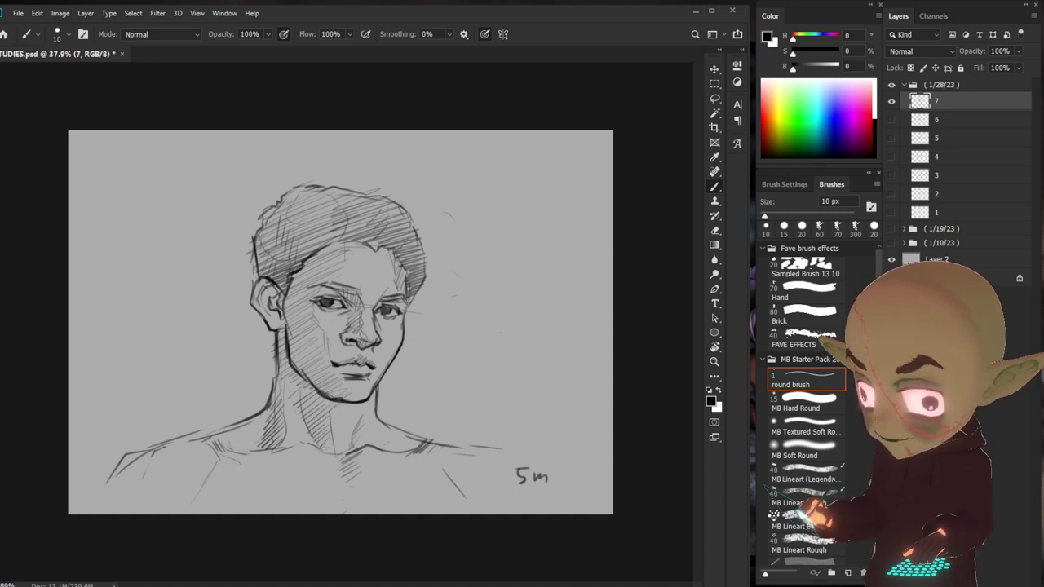
- Sketch and darken the left shoulder and collarbone, hatching near the neck
drag(243, 471, 203, 487)
drag(222, 445, 201, 468)
mouse_move(217, 439)
mouse_down()
mouse_move(197, 459)
mouse_move(152, 445)
mouse_move(132, 481)
mouse_up()
drag(153, 446, 113, 481)
drag(207, 434, 137, 452)
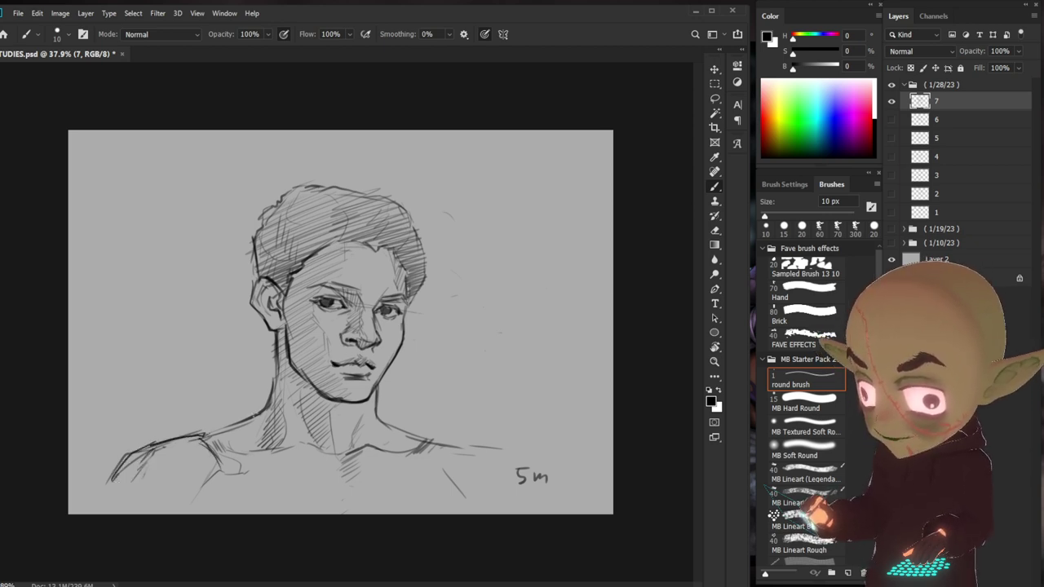
mouse_move(253, 413)
mouse_down()
mouse_move(197, 443)
mouse_move(215, 445)
mouse_move(207, 478)
mouse_move(225, 483)
mouse_up()
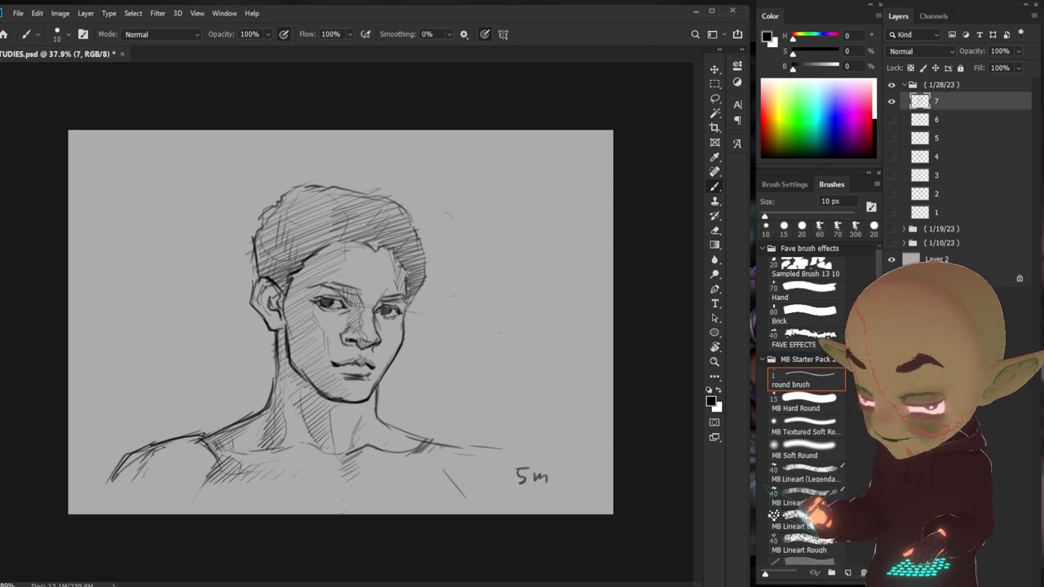
- Hatch shading on the chest, collarbone, neck and both shoulders
mouse_move(372, 452)
mouse_down()
mouse_move(343, 479)
mouse_move(344, 497)
mouse_up()
mouse_move(331, 447)
mouse_down()
mouse_move(314, 457)
mouse_move(326, 457)
mouse_up()
drag(363, 447, 345, 457)
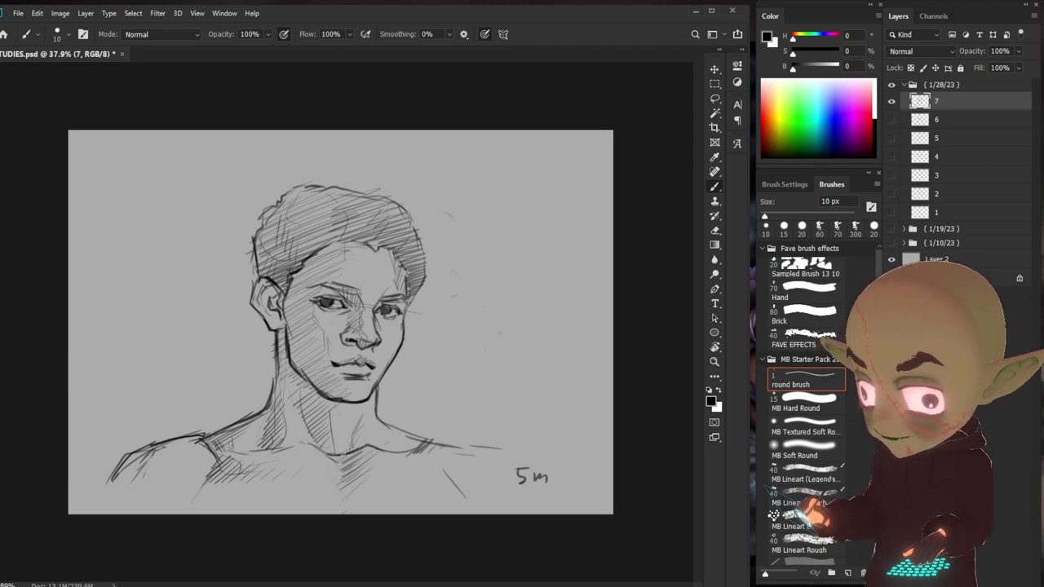
drag(369, 416, 354, 450)
mouse_move(207, 434)
mouse_down()
mouse_move(155, 450)
mouse_move(139, 481)
mouse_up()
drag(160, 446, 111, 484)
mouse_move(486, 451)
mouse_down()
mouse_move(454, 449)
mouse_move(444, 472)
mouse_move(455, 485)
mouse_up()
drag(473, 475, 461, 491)
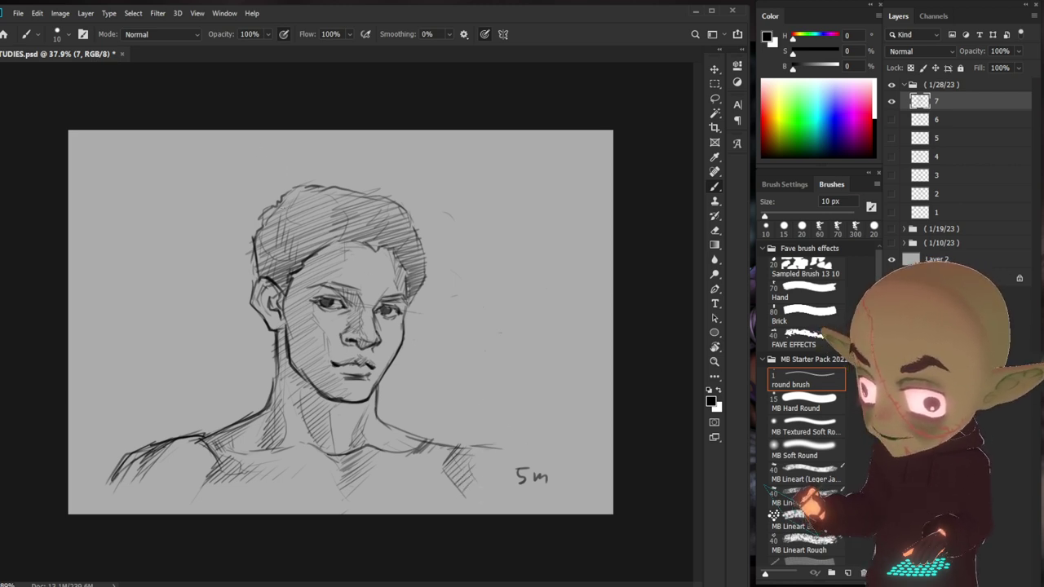
- Add strokes to both sides of the hair and the jaw, then hide layer 7
mouse_move(272, 211)
mouse_down()
mouse_move(262, 254)
mouse_move(252, 256)
mouse_up()
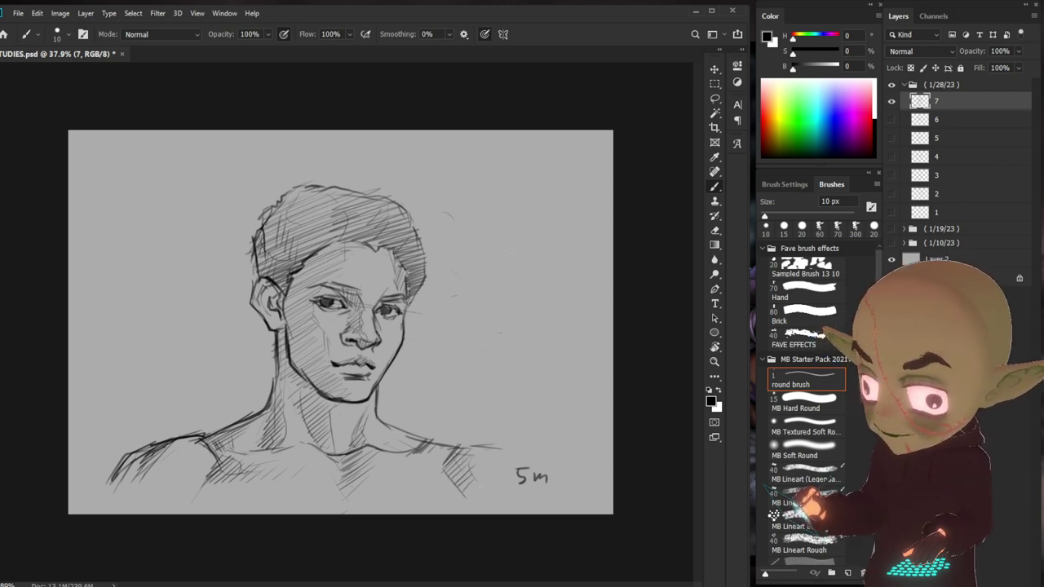
drag(396, 217, 406, 294)
drag(403, 257, 403, 323)
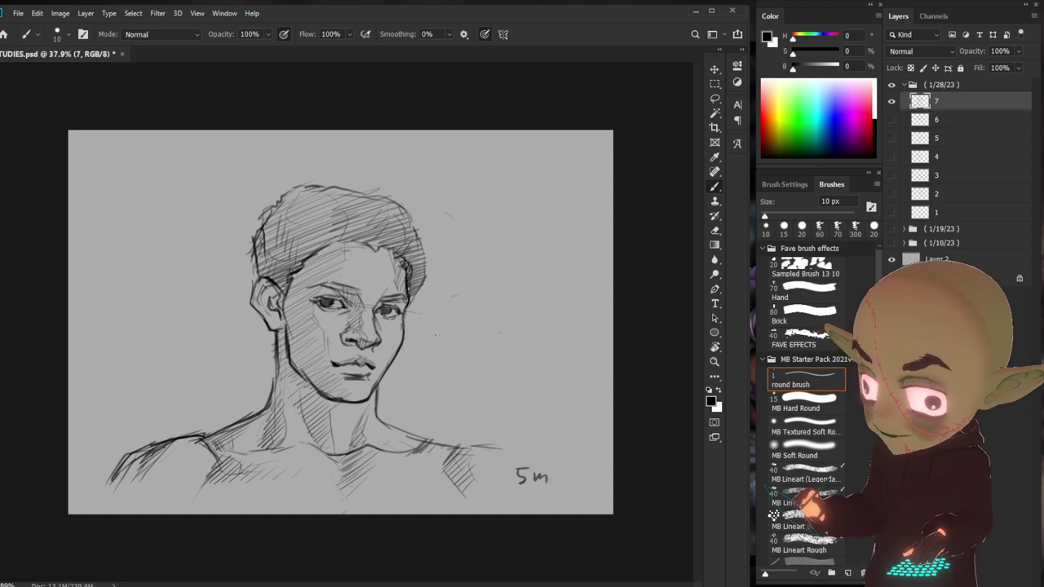
key(comma)
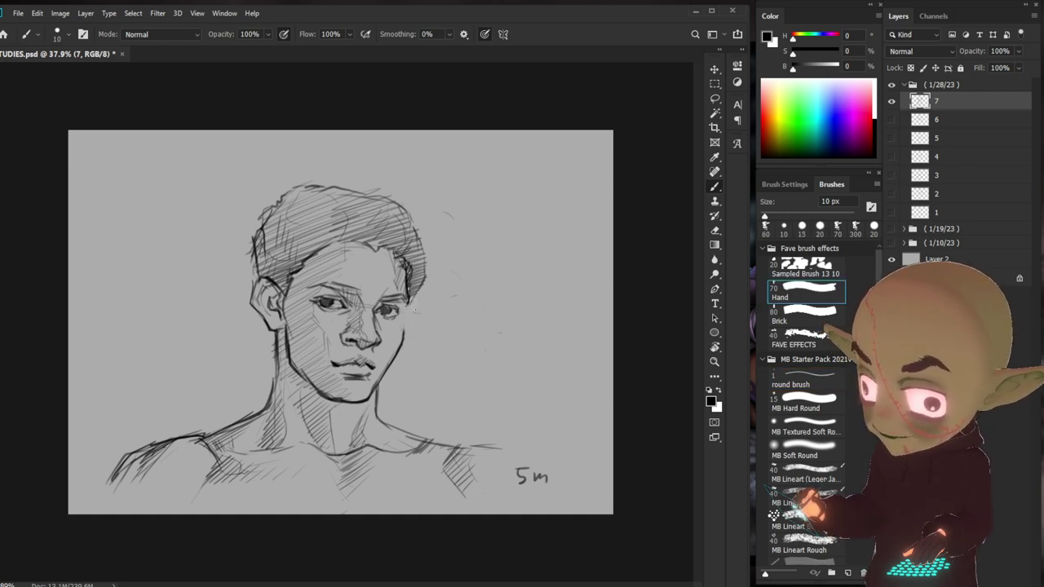
key(period)
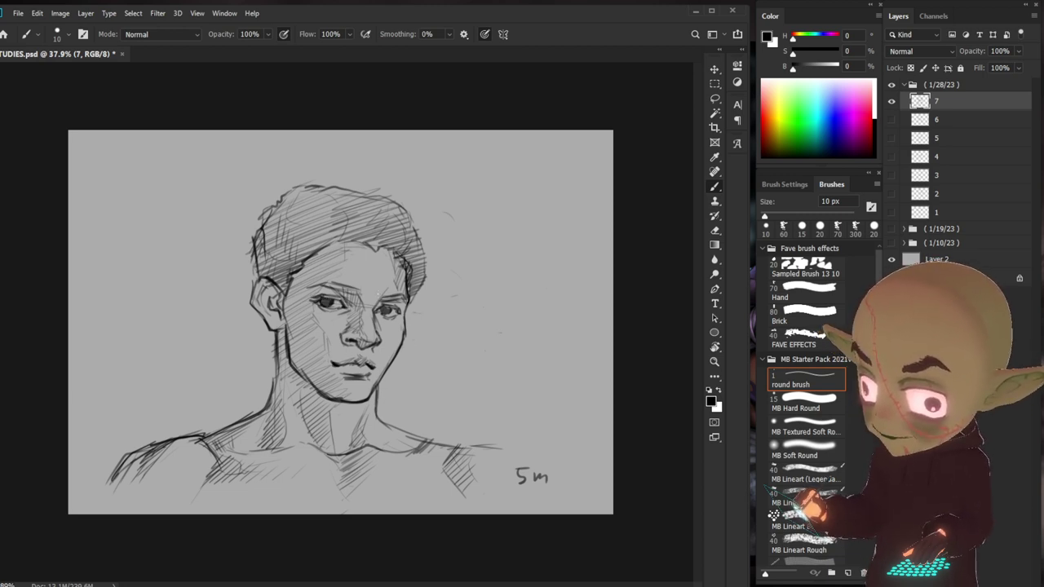
key(comma)
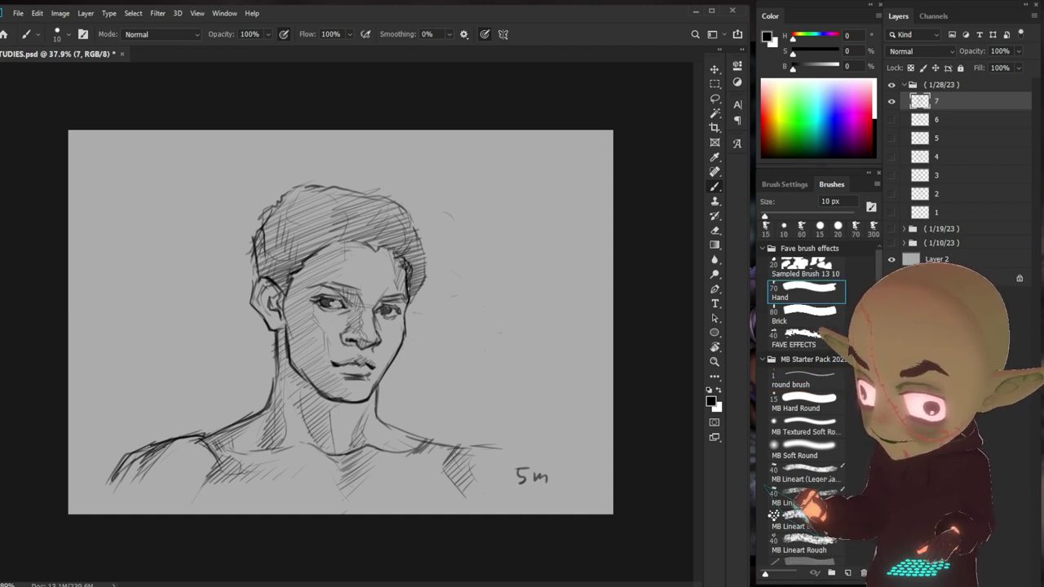
key(period)
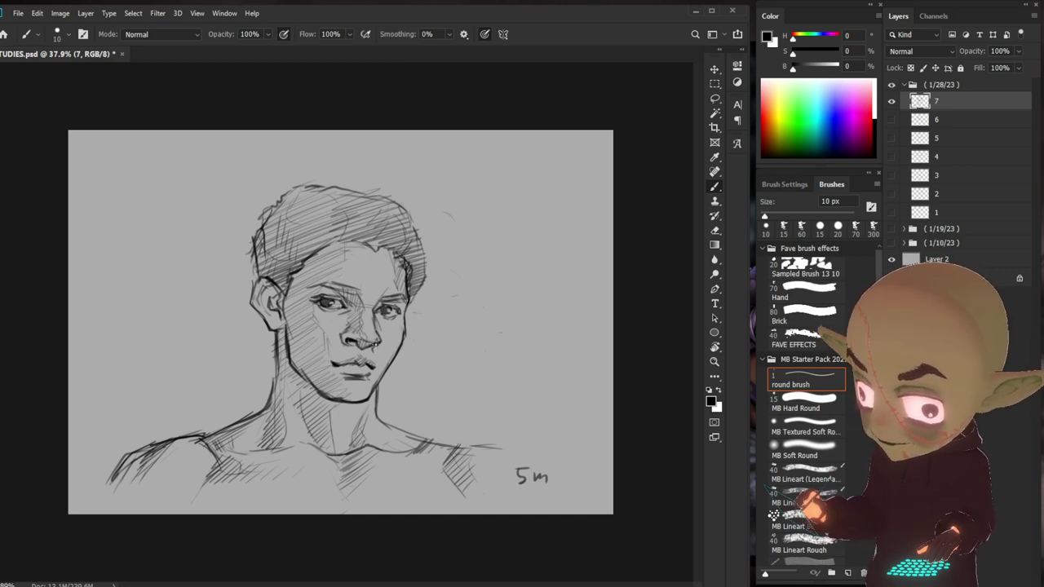
drag(381, 340, 374, 351)
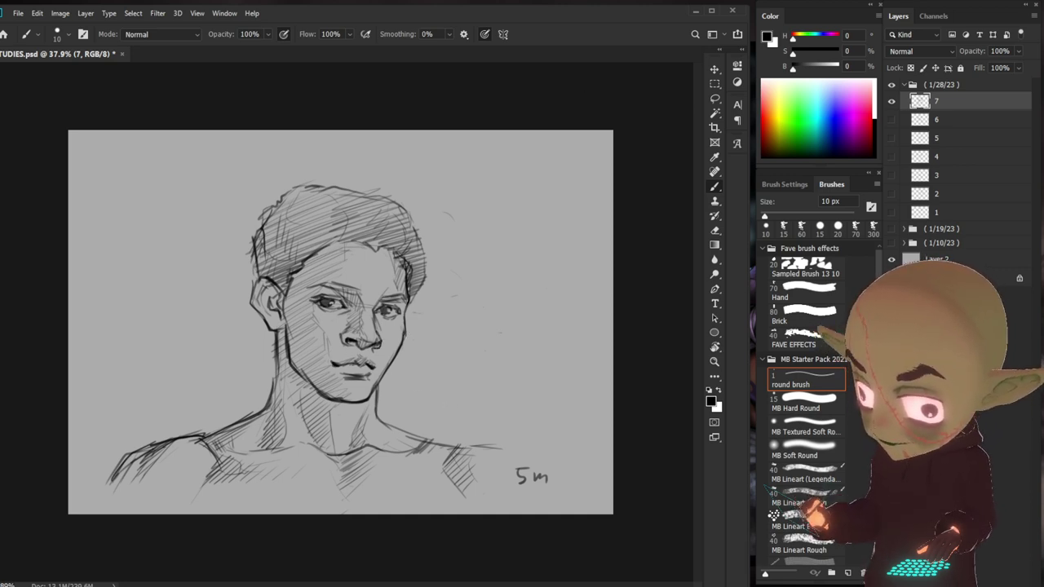
click(892, 101)
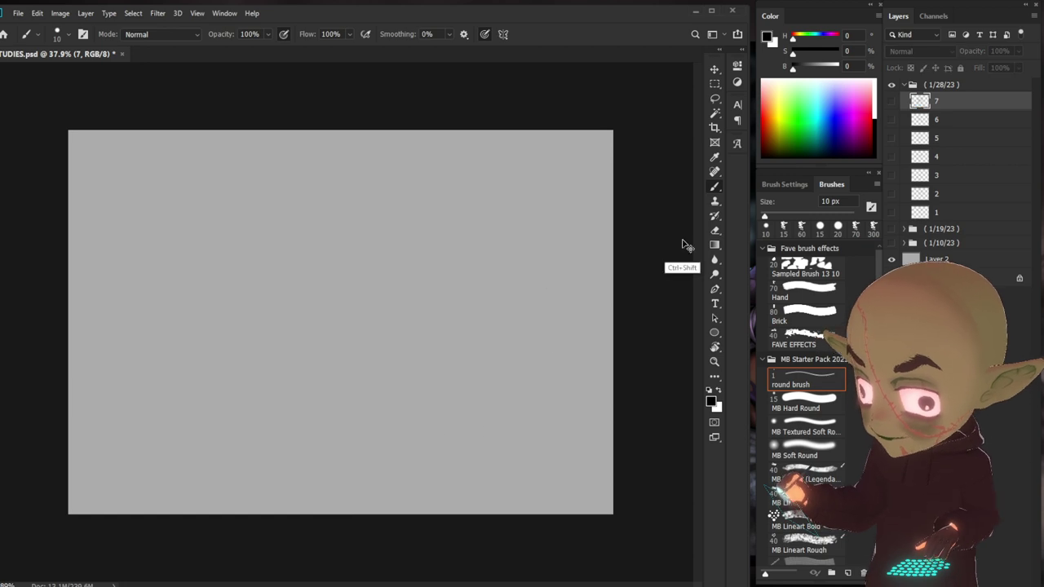
- Create layer 8 in the 1/28/23 group and write '5m' at the canvas's lower right
key(ctrl+shift+n)
text(8)
key(Return)
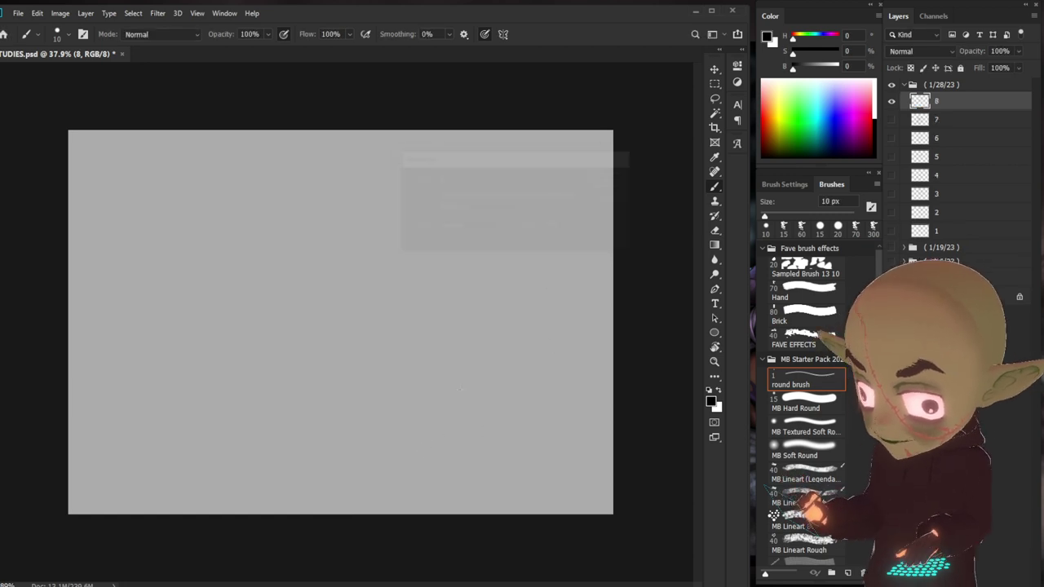
drag(522, 468, 551, 477)
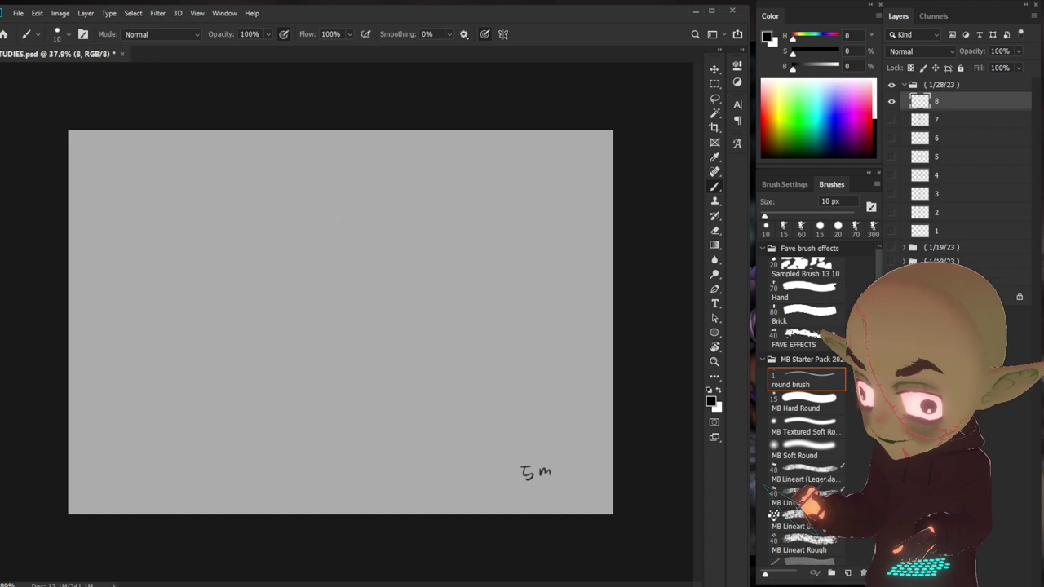
- Draw the left and right sides of the head and the horizontal brow lines
mouse_move(316, 227)
mouse_down()
mouse_move(296, 278)
mouse_move(291, 318)
mouse_move(303, 324)
mouse_up()
drag(411, 232, 425, 272)
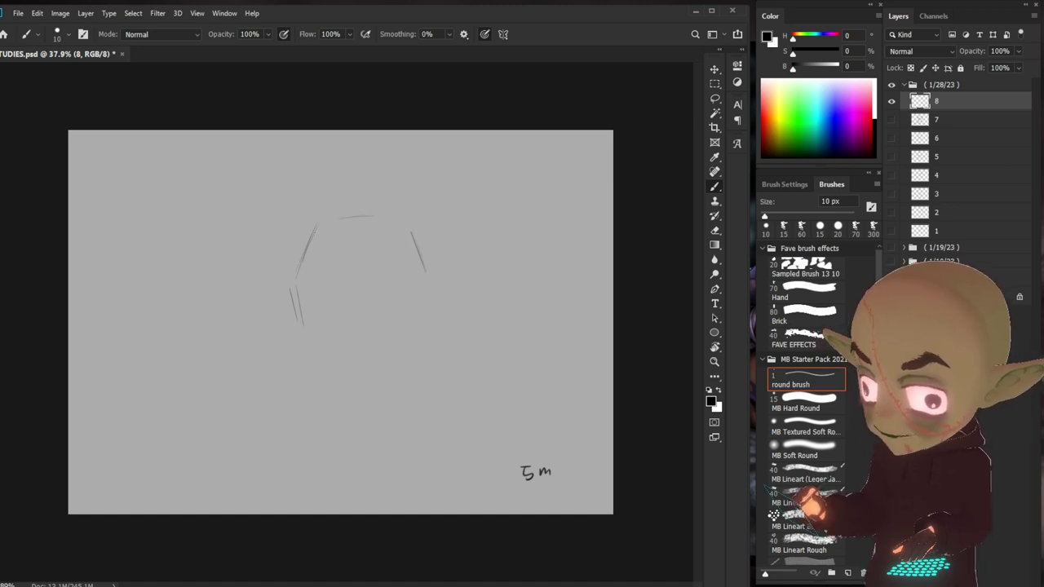
drag(319, 276, 393, 269)
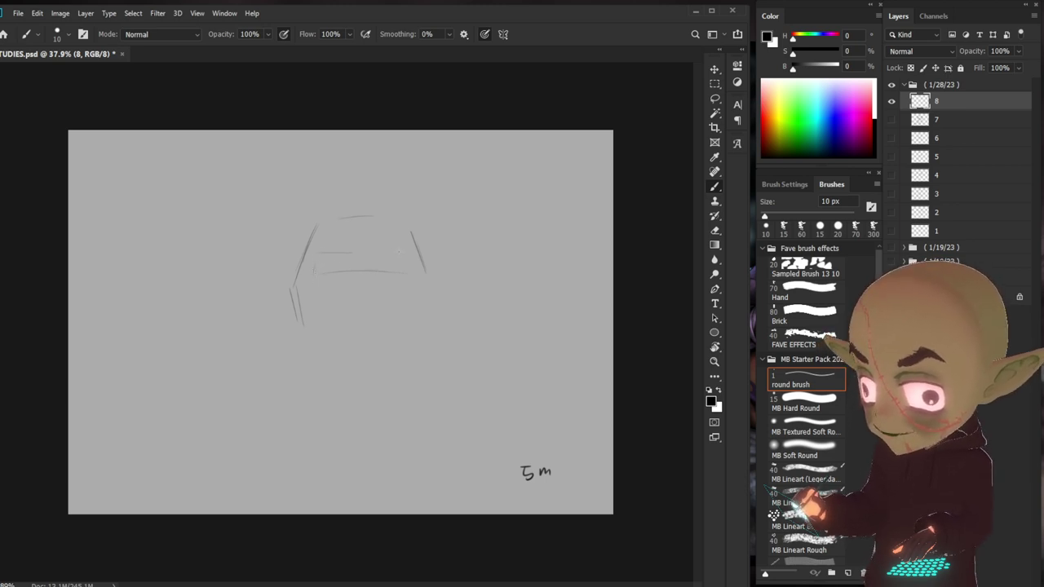
drag(316, 254, 413, 258)
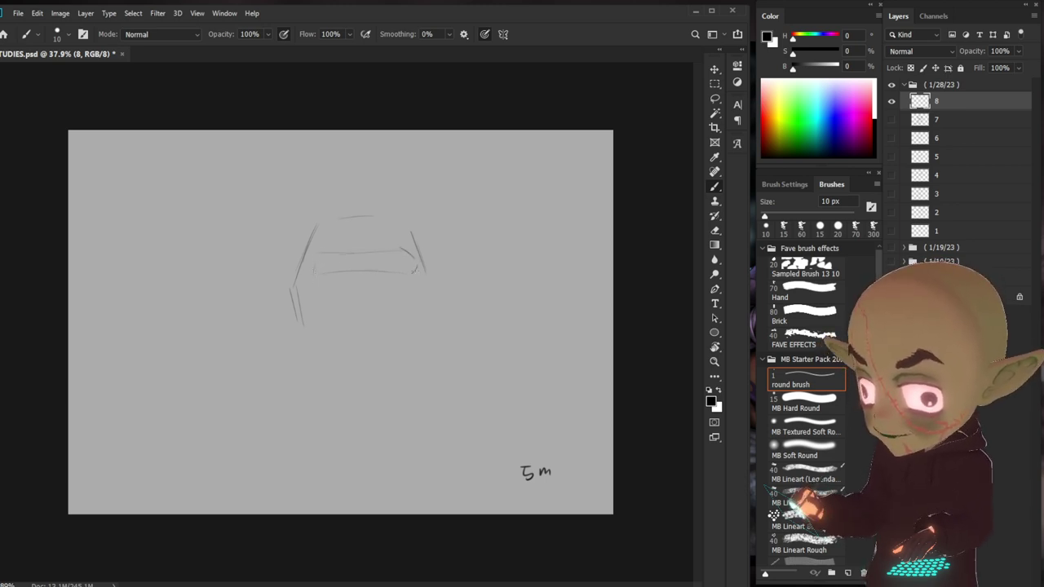
- Sketch the left eye, redoing one stroke, then the bottom and bridge of the nose
drag(318, 273, 342, 271)
key(ctrl+z)
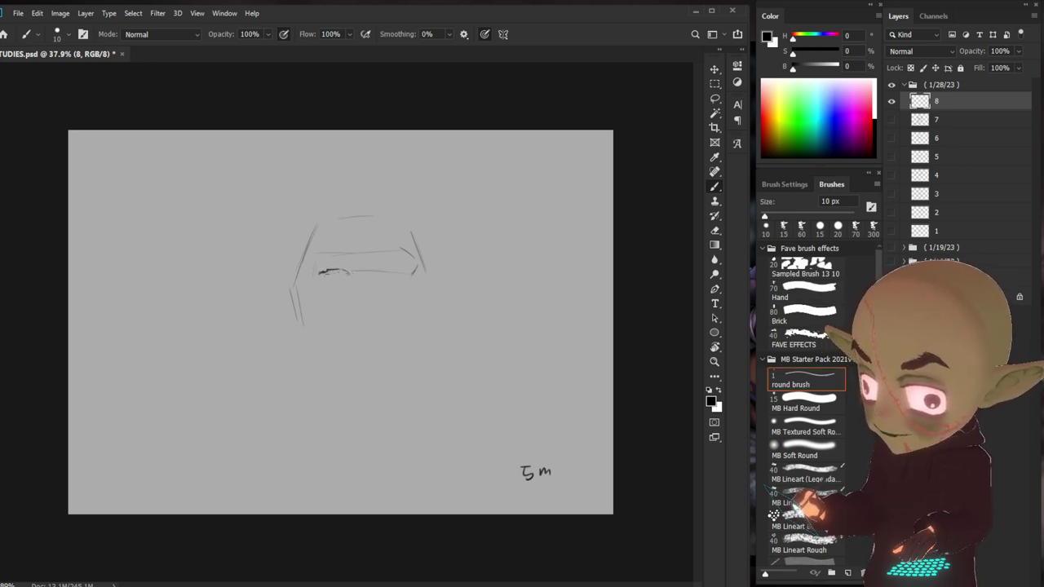
mouse_move(336, 272)
mouse_down()
mouse_move(349, 271)
mouse_move(336, 272)
mouse_up()
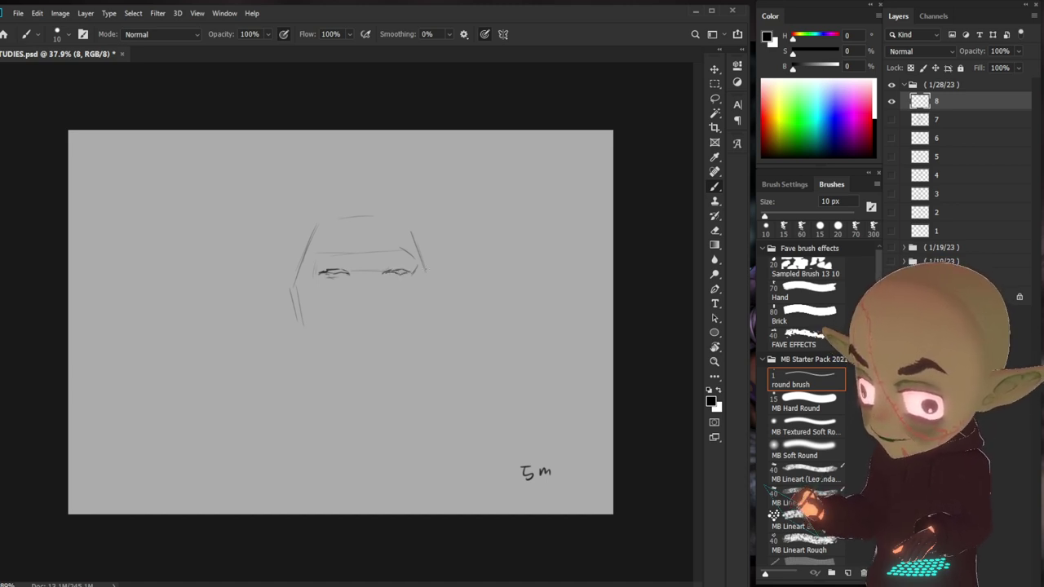
drag(314, 274, 349, 272)
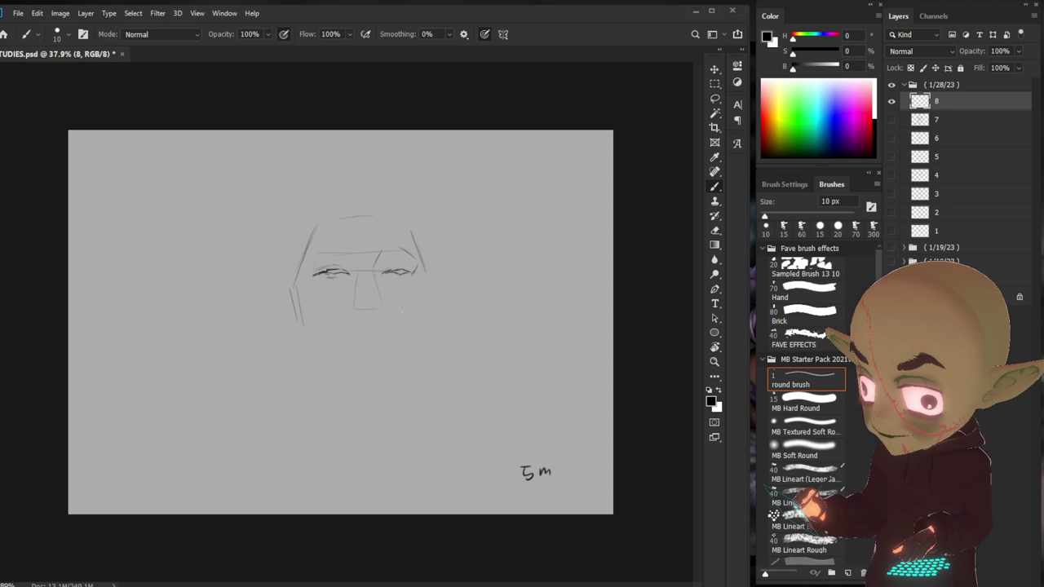
drag(353, 306, 358, 311)
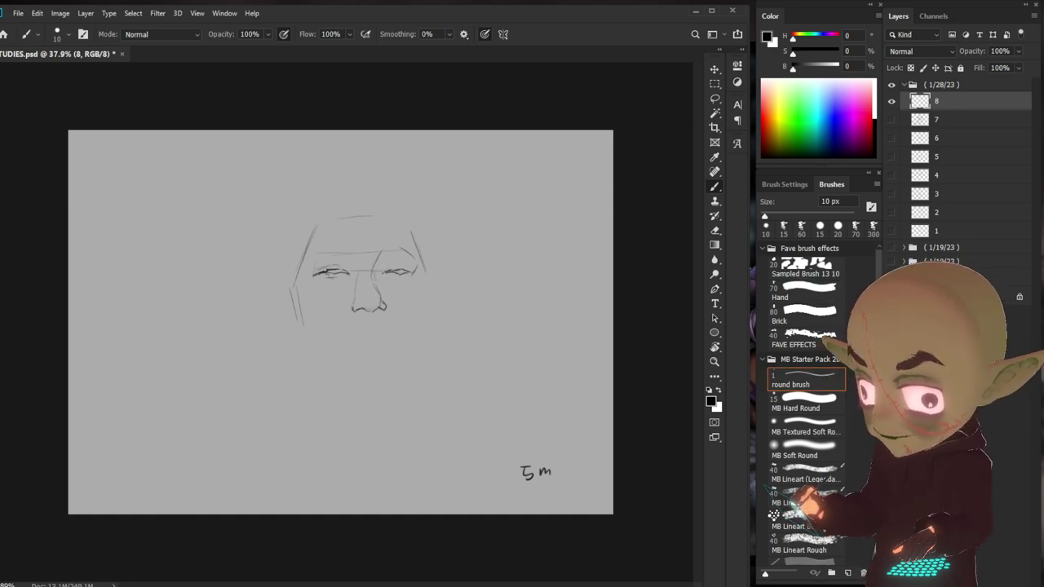
drag(381, 263, 376, 278)
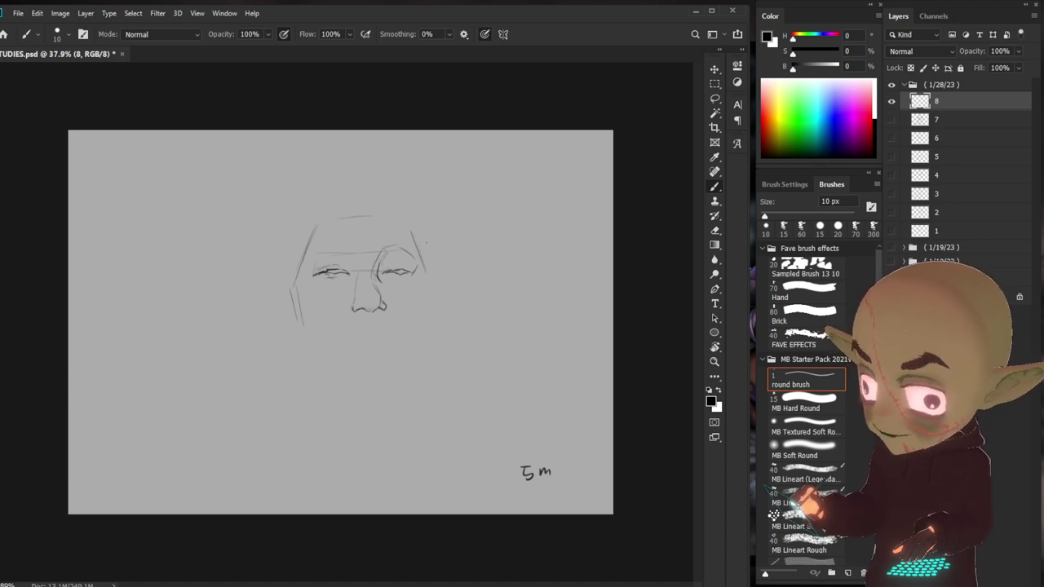
- Darken both upper eyelids and sketch the top of the head above the forehead
drag(378, 255, 406, 247)
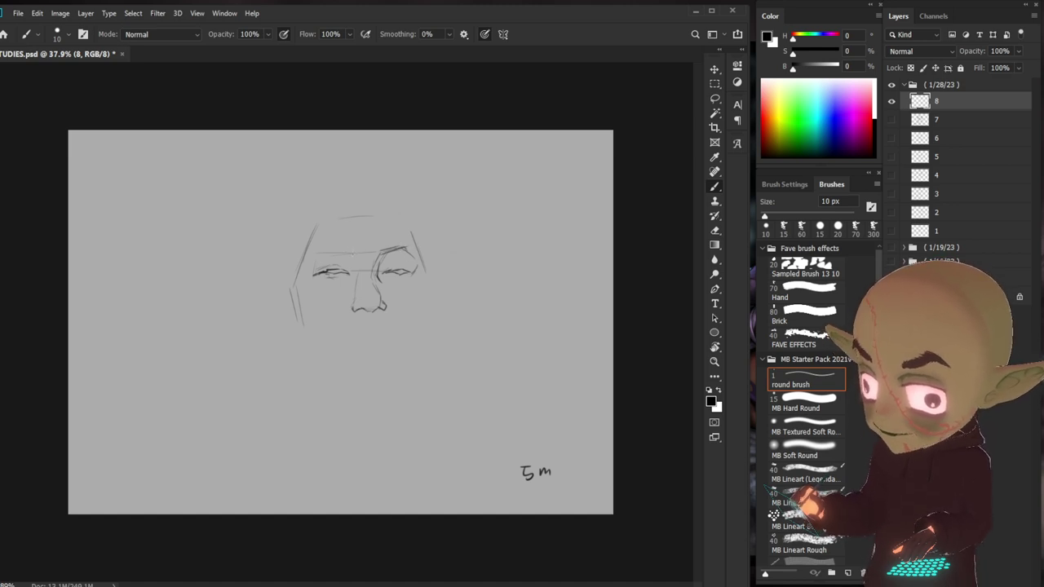
drag(331, 254, 353, 252)
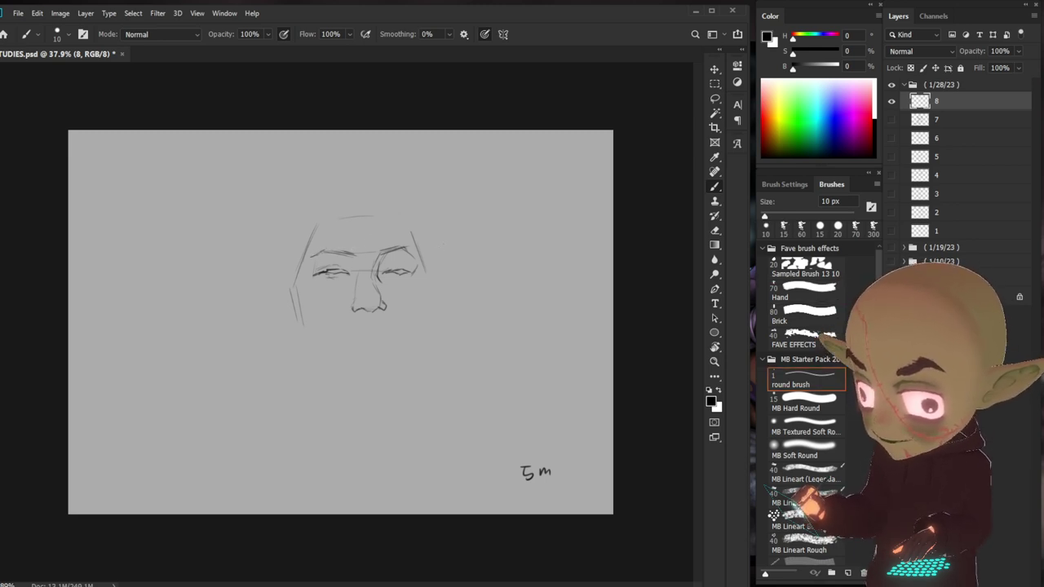
mouse_move(363, 210)
mouse_down()
mouse_move(306, 235)
mouse_move(399, 217)
mouse_move(424, 240)
mouse_up()
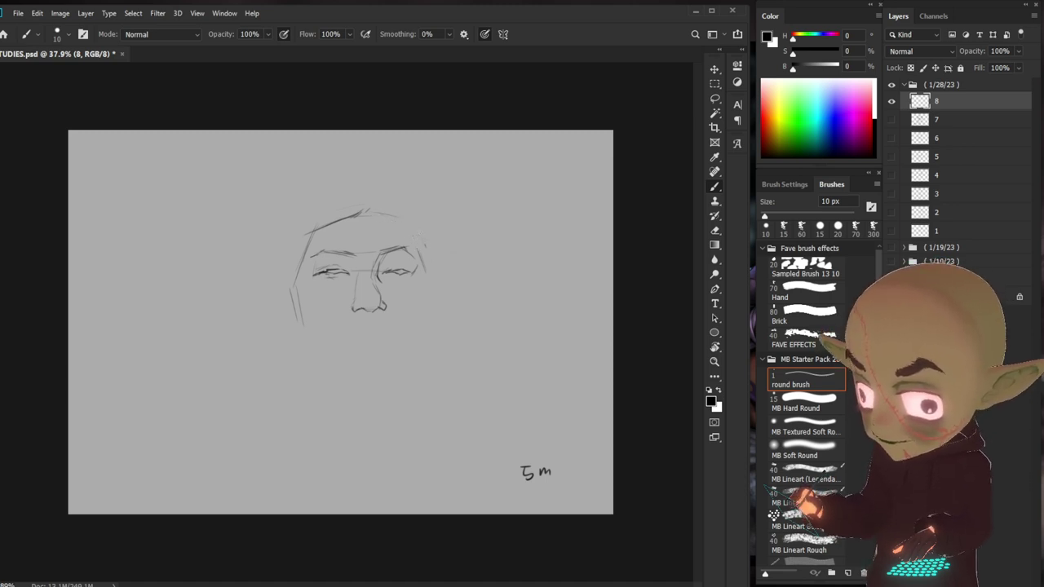
mouse_move(364, 211)
mouse_down()
mouse_move(323, 225)
mouse_move(374, 211)
mouse_move(408, 230)
mouse_up()
- With the round brush, draw the mouth, both jaw lines and the chin curve
key(b)
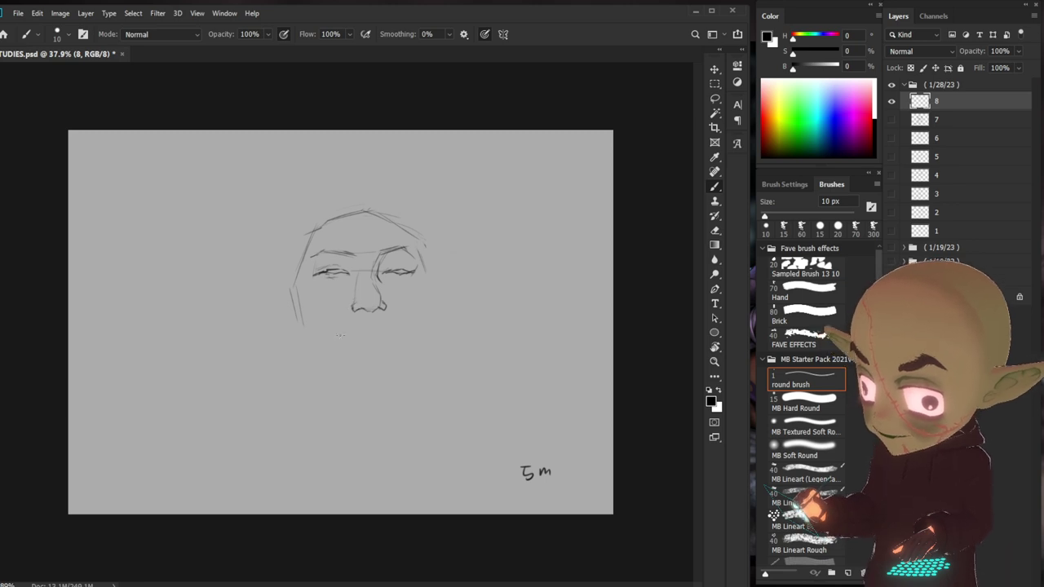
mouse_move(348, 334)
mouse_down()
mouse_move(396, 333)
mouse_move(357, 346)
mouse_up()
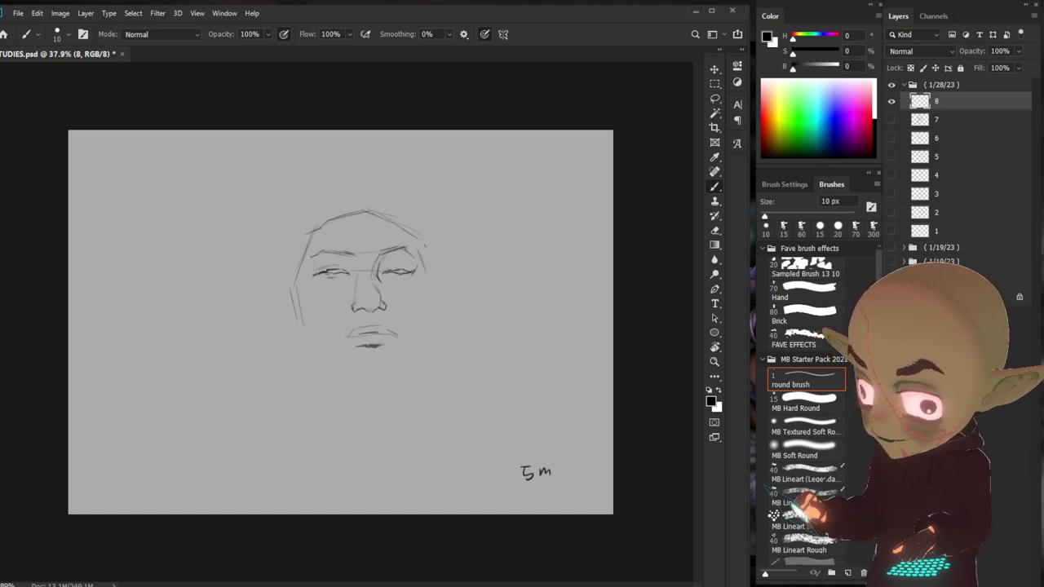
drag(432, 288, 425, 342)
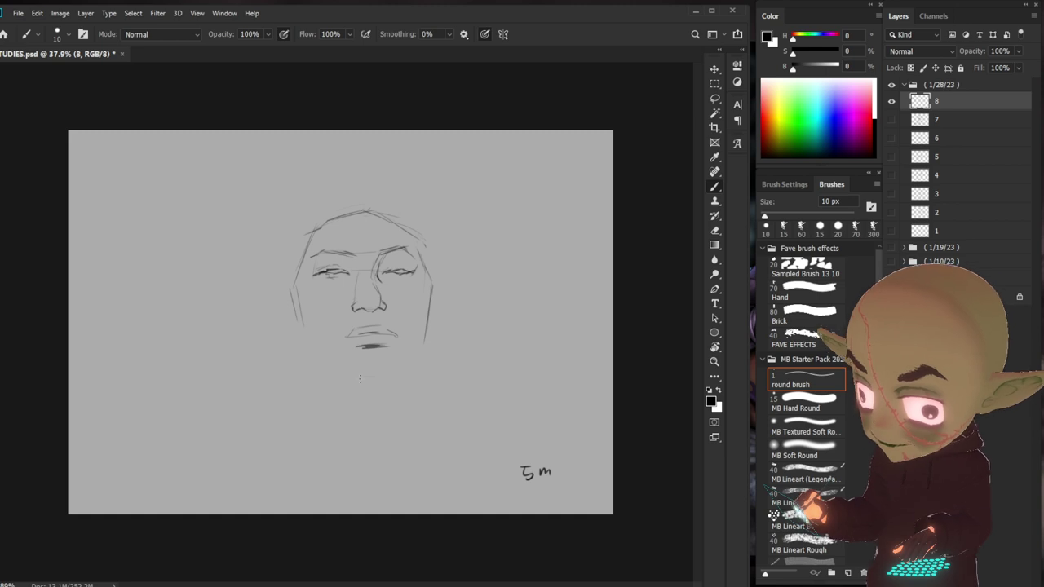
drag(352, 381, 409, 367)
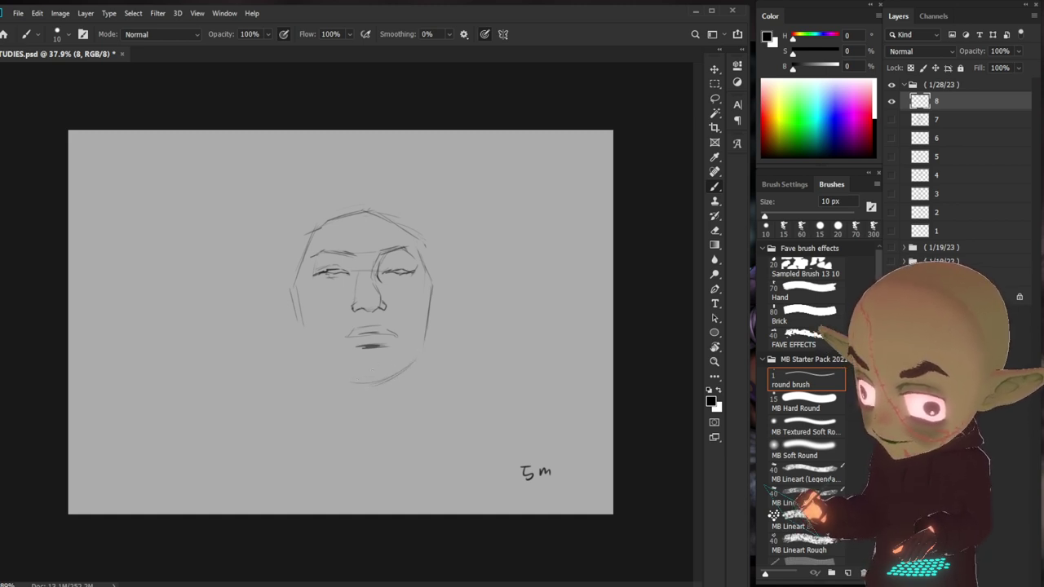
mouse_move(304, 321)
mouse_down()
mouse_move(308, 352)
mouse_move(376, 382)
mouse_up()
drag(424, 349, 413, 367)
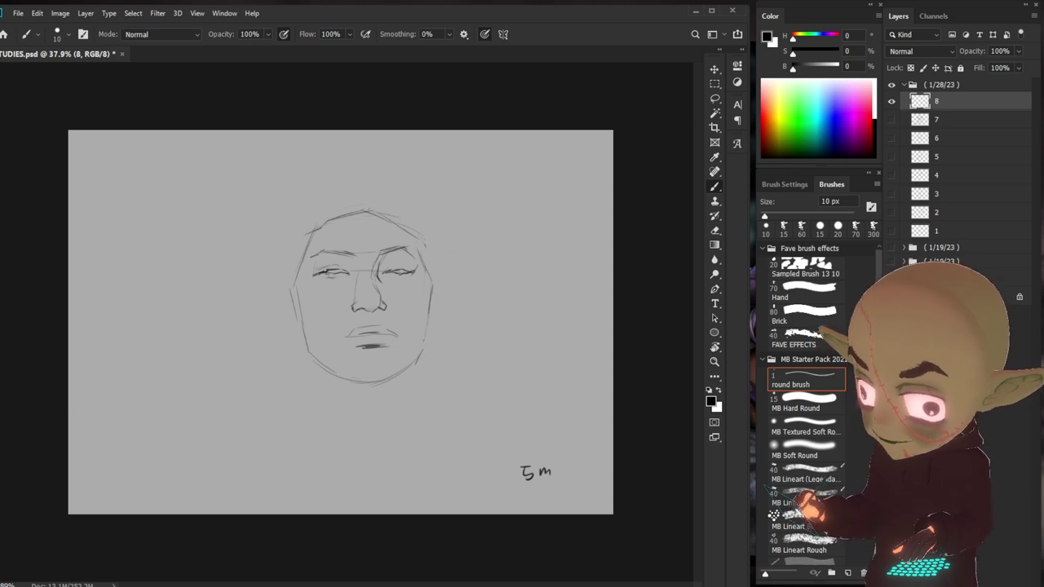
mouse_move(430, 301)
mouse_down()
mouse_move(426, 349)
mouse_move(383, 383)
mouse_up()
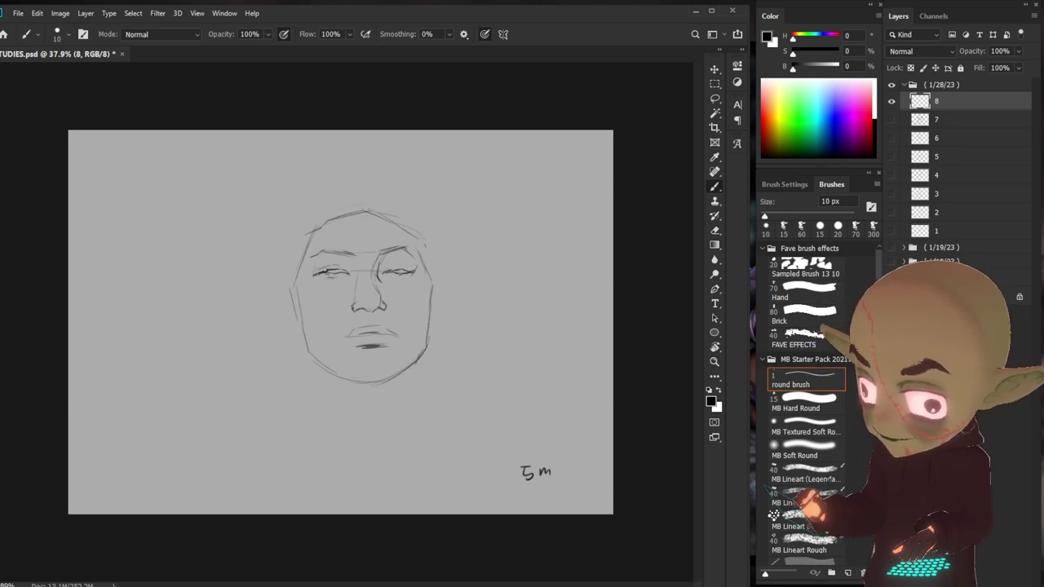
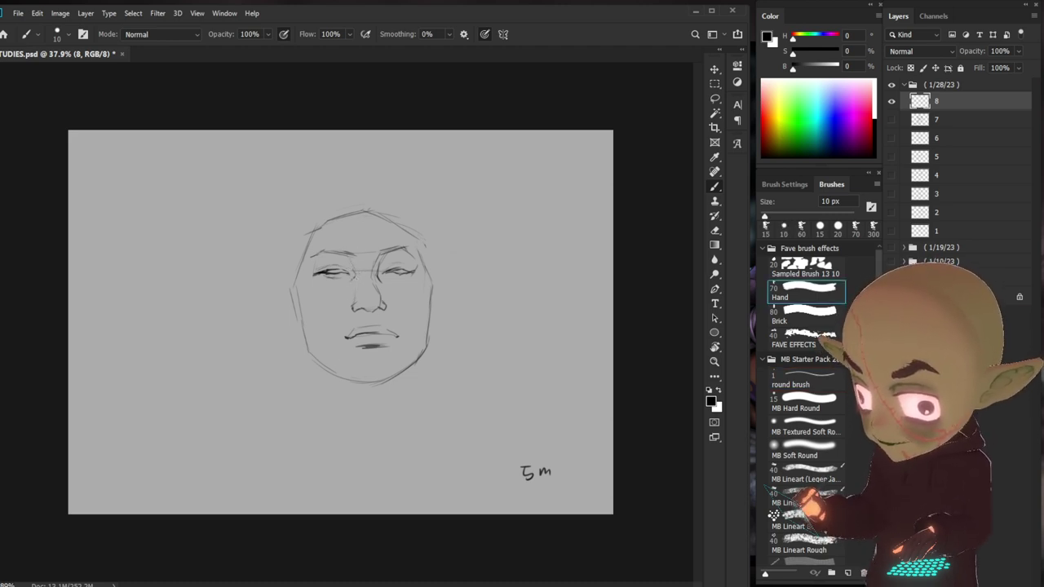
- Darken around the eyes and nose, reinforce the left face contour, and start the hairline
key(comma)
key(comma)
key(comma)
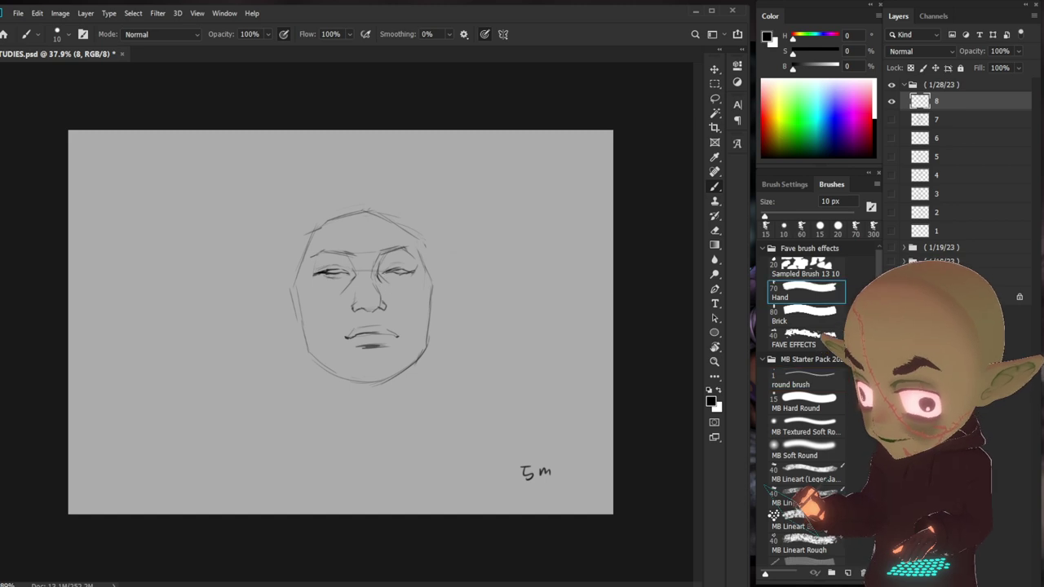
key(period)
key(period)
key(period)
key(comma)
key(comma)
key(comma)
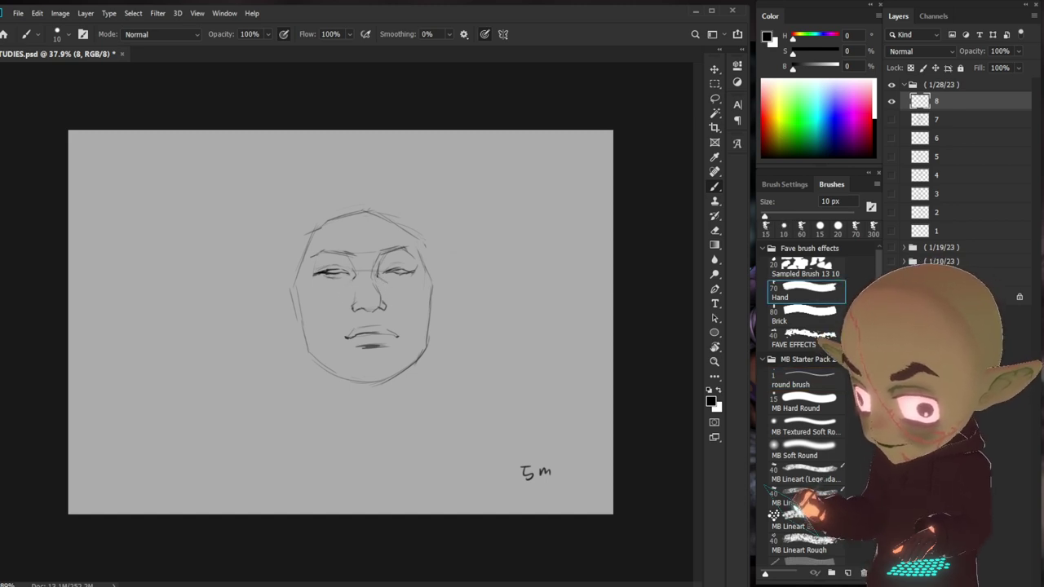
key(period)
key(period)
key(period)
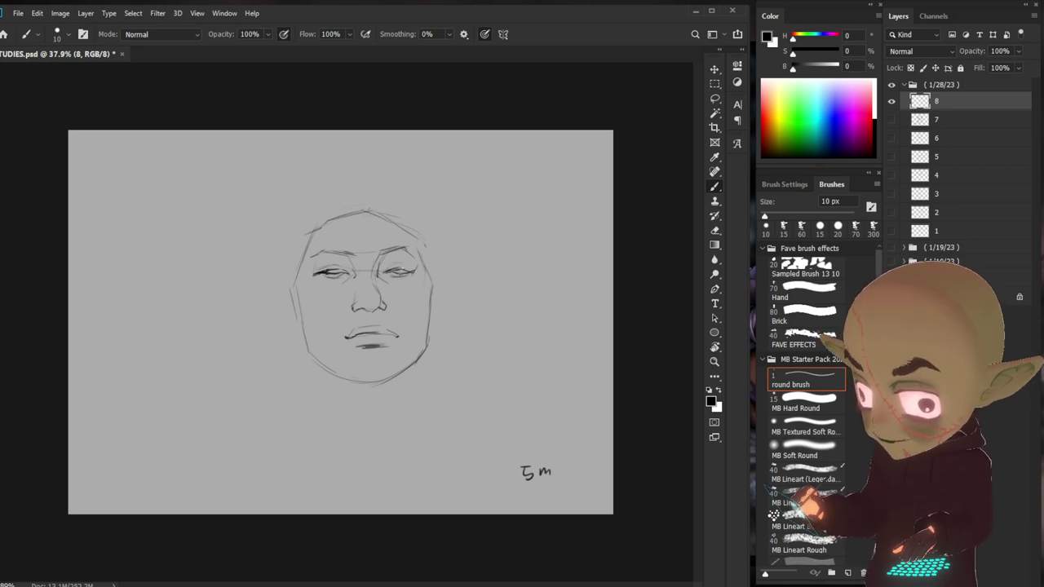
drag(329, 271, 411, 267)
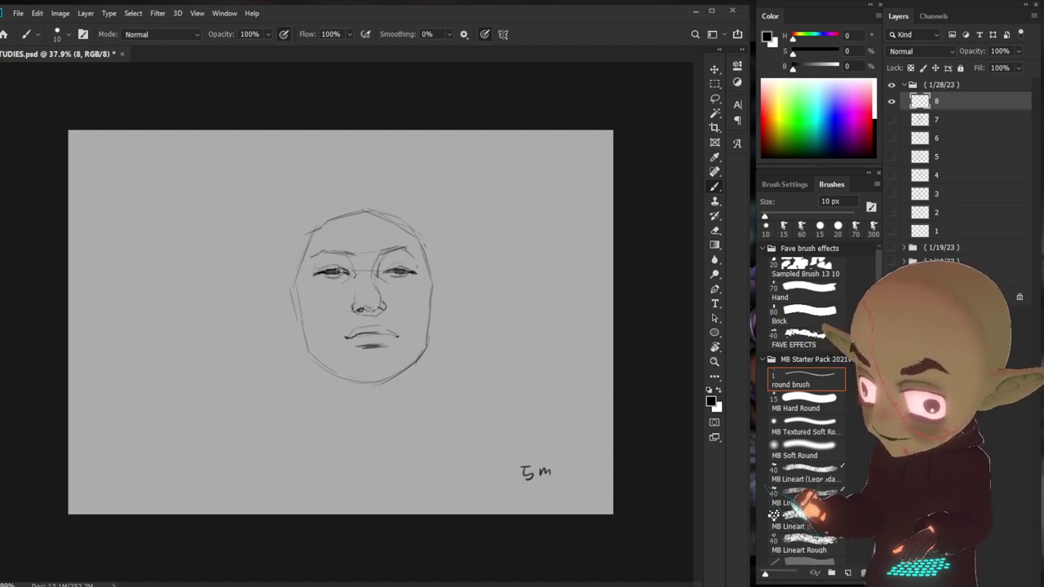
mouse_move(360, 314)
mouse_down()
mouse_move(367, 304)
mouse_move(377, 316)
mouse_up()
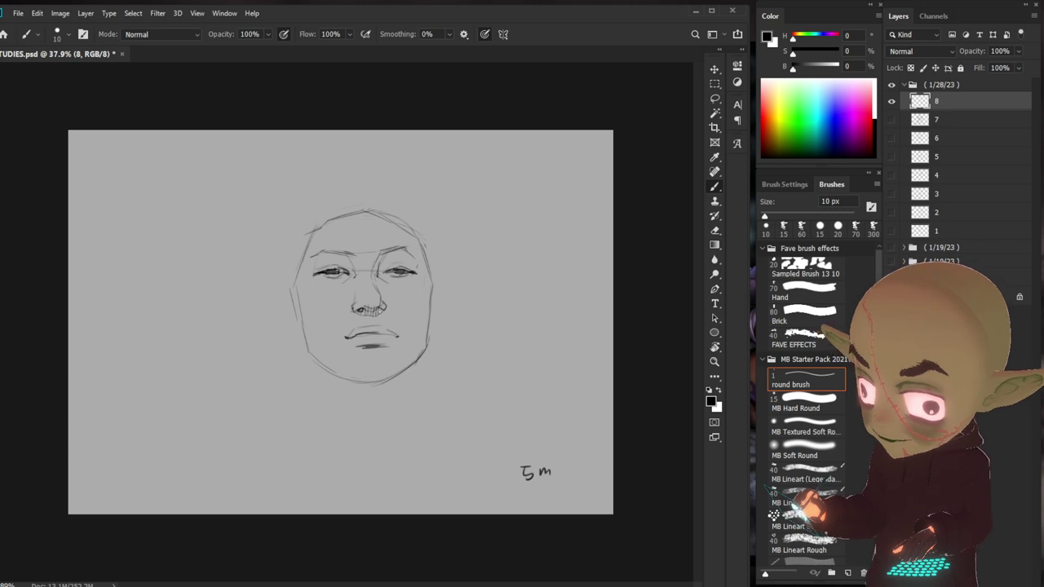
drag(309, 227, 295, 305)
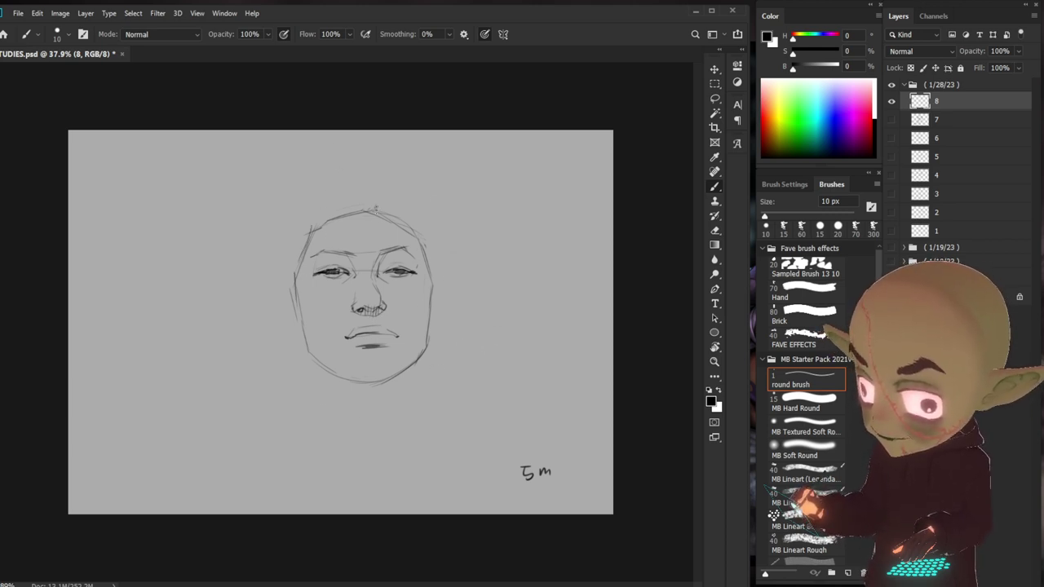
mouse_move(375, 208)
mouse_down()
mouse_move(310, 196)
mouse_move(272, 266)
mouse_up()
- Outline the hair left of the head, the chin's bottom edge, the right jawline and a left neck line
mouse_move(314, 229)
mouse_down()
mouse_move(289, 273)
mouse_move(277, 362)
mouse_up()
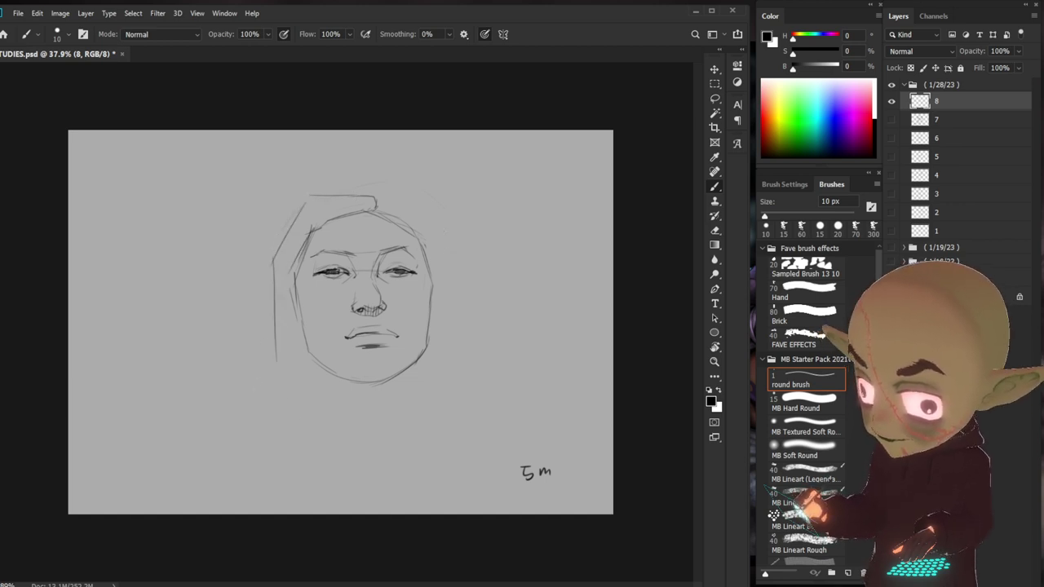
drag(361, 372, 383, 373)
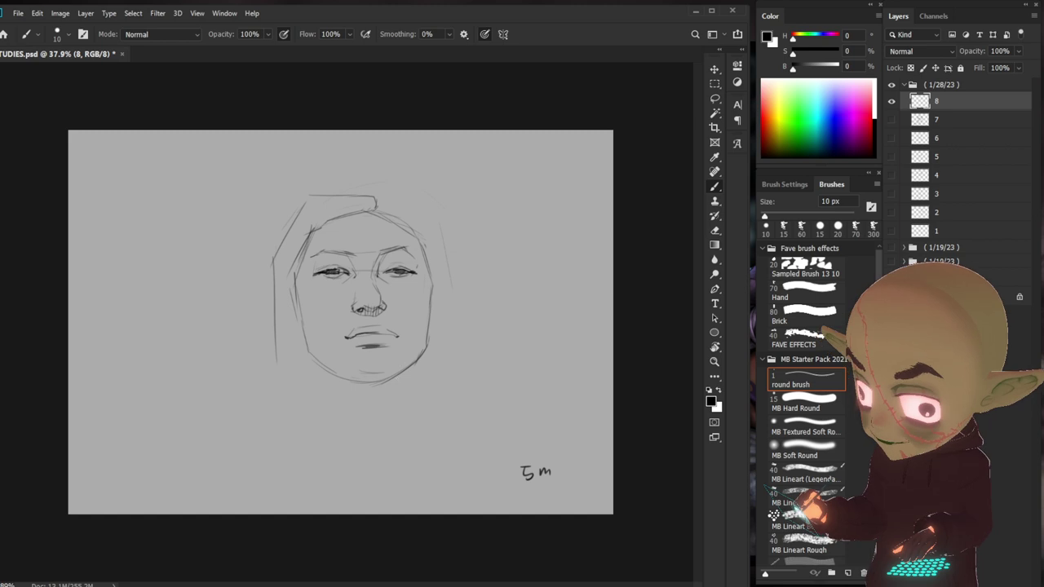
mouse_move(426, 348)
mouse_down()
mouse_move(415, 370)
mouse_move(369, 391)
mouse_up()
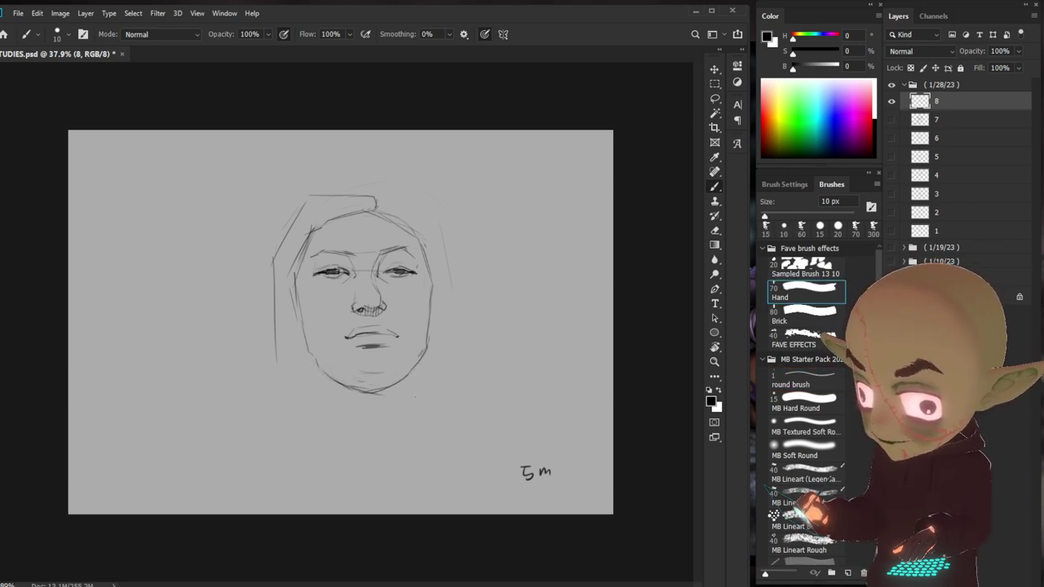
drag(328, 376, 325, 409)
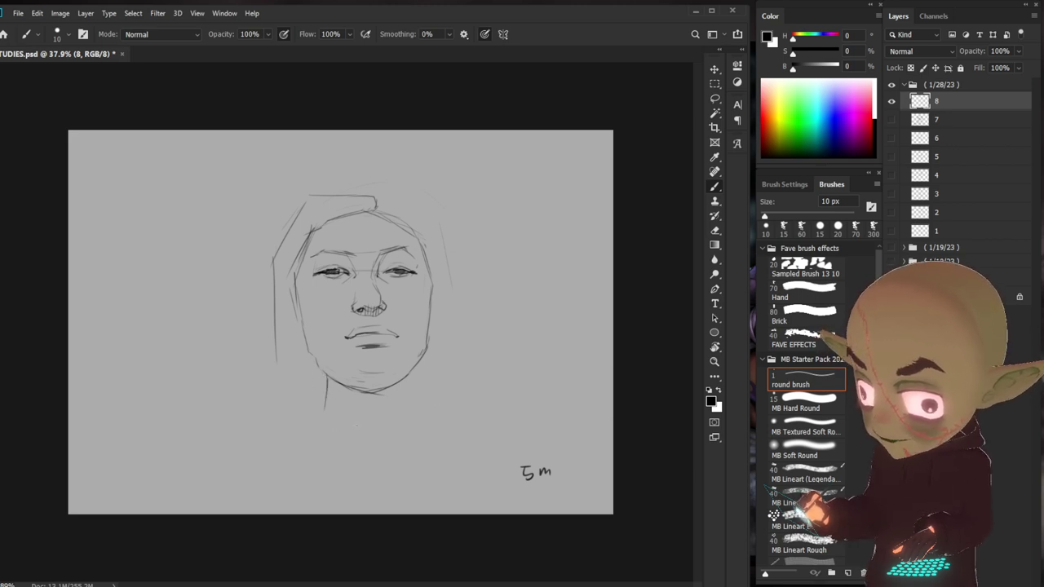
click(803, 289)
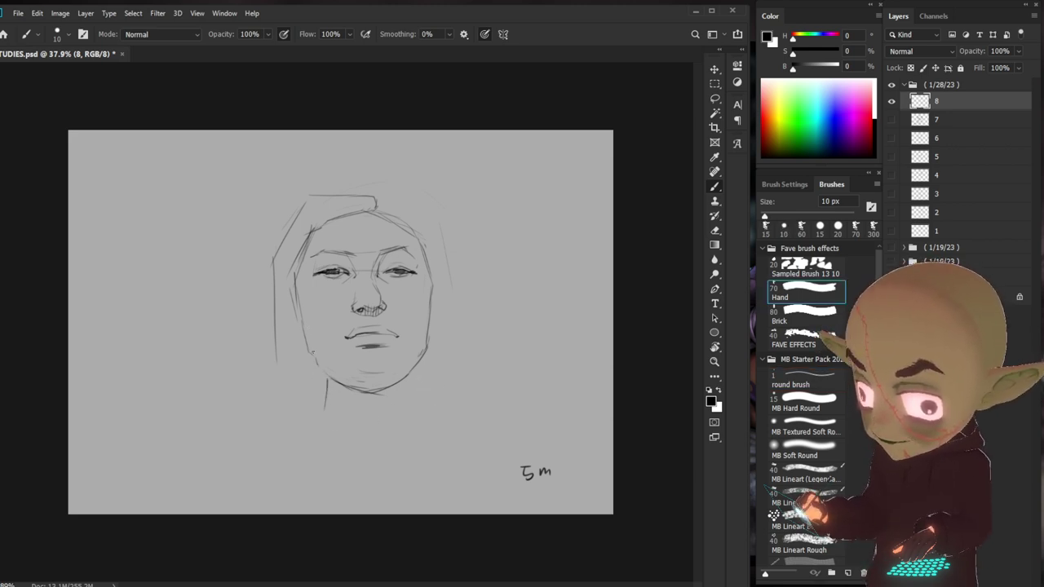
click(803, 379)
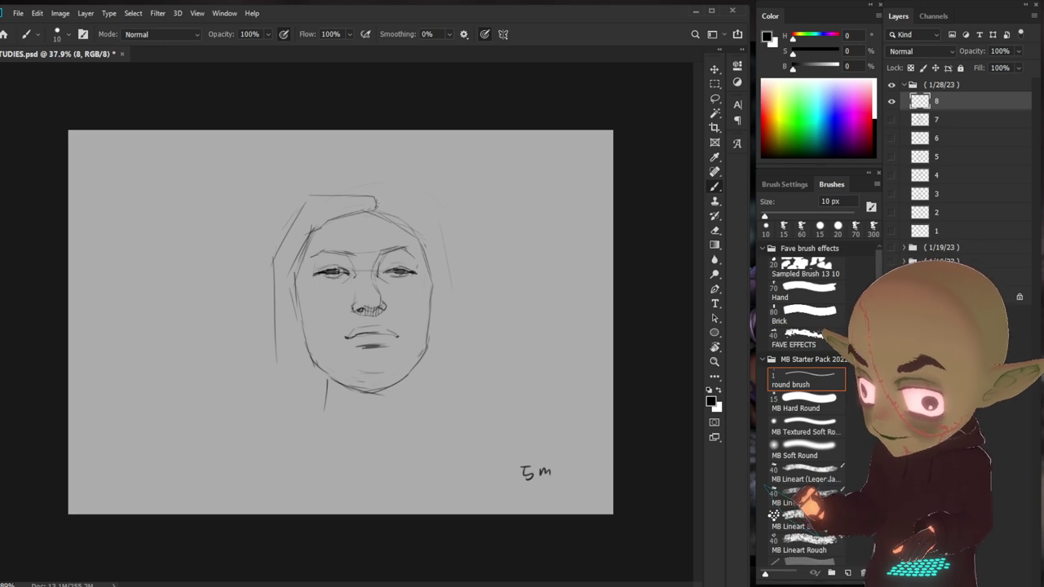
- Outline the top-right hair and the right side of the face, removing the overly dark jaw stroke
drag(380, 197, 424, 225)
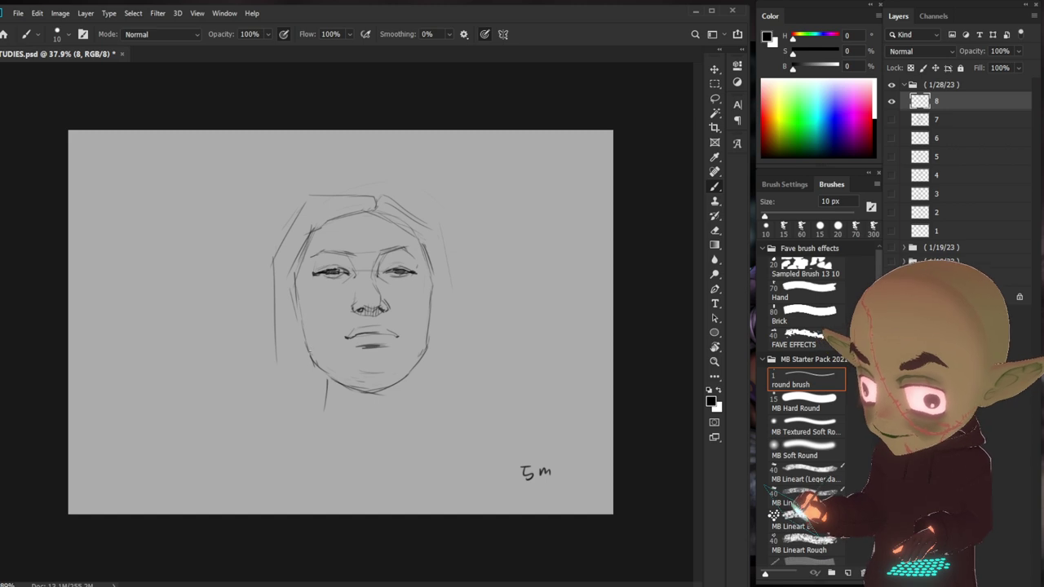
drag(434, 294, 435, 320)
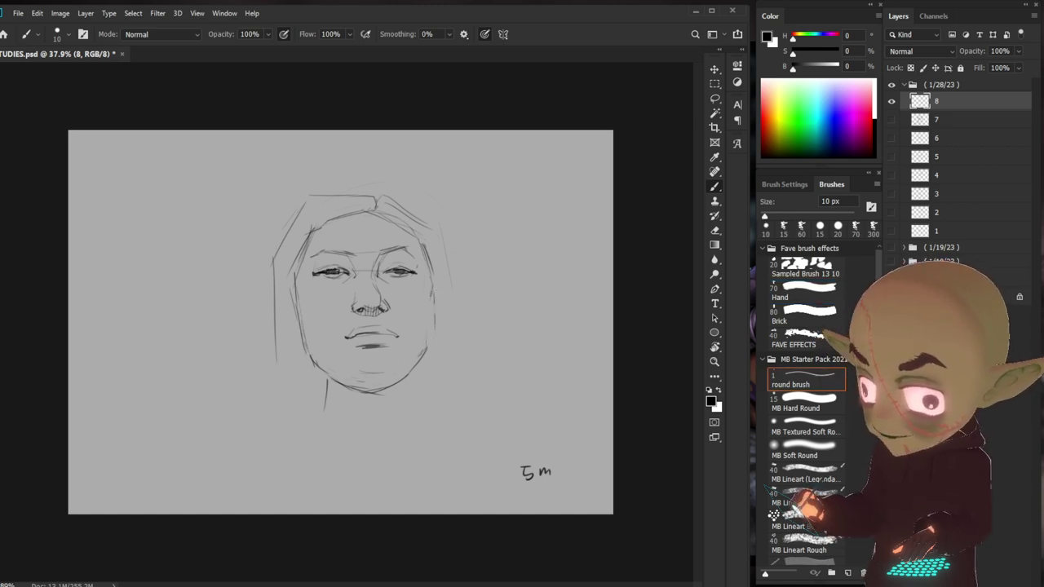
drag(433, 269, 429, 350)
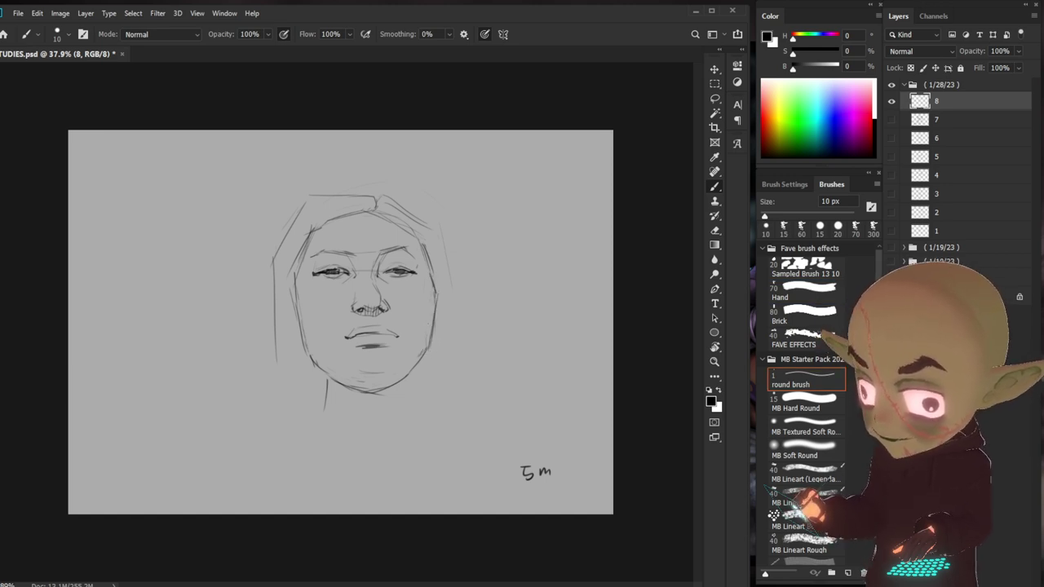
click(409, 349)
drag(414, 354, 389, 377)
key(ctrl+z)
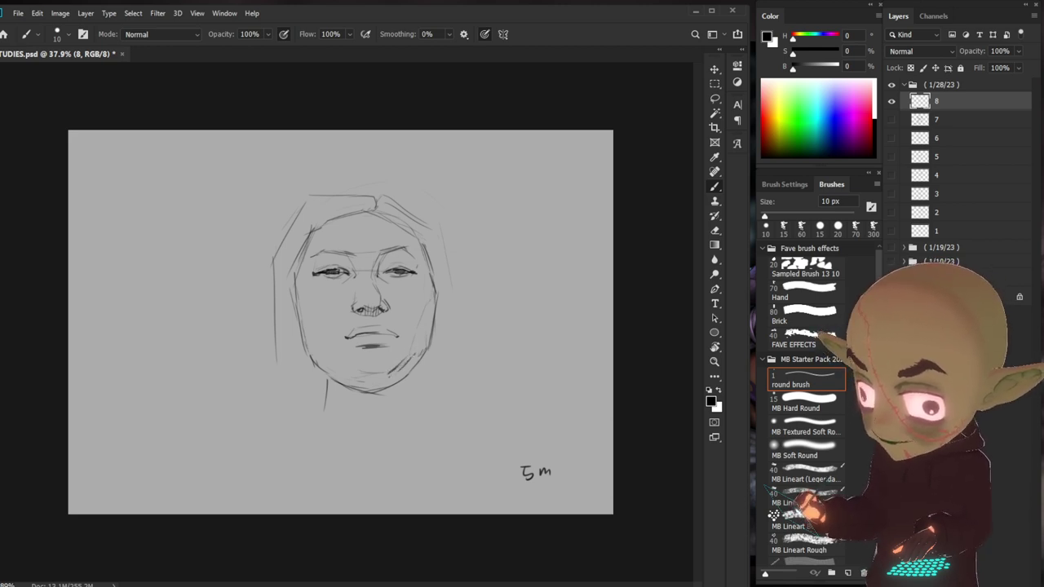
key(ctrl+z)
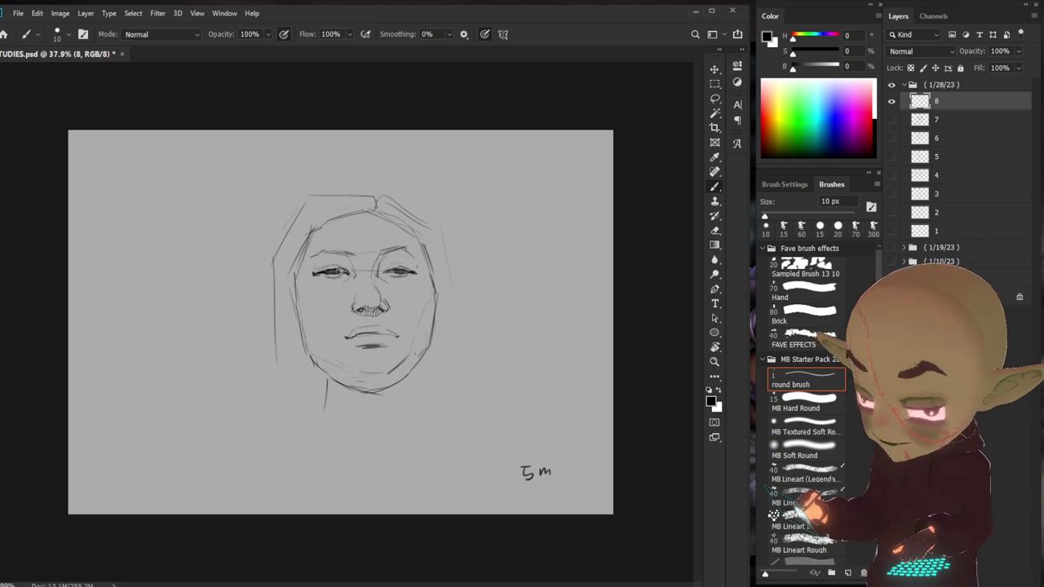
- Hatch shadows under the chin and along the right jaw and cheek
mouse_move(337, 361)
mouse_down()
mouse_move(340, 386)
mouse_move(362, 393)
mouse_up()
drag(366, 373, 376, 393)
mouse_move(382, 372)
mouse_down()
mouse_move(382, 394)
mouse_move(396, 381)
mouse_up()
drag(400, 365, 404, 378)
drag(418, 343, 415, 370)
drag(421, 323, 423, 354)
drag(429, 302, 426, 349)
drag(432, 305, 429, 342)
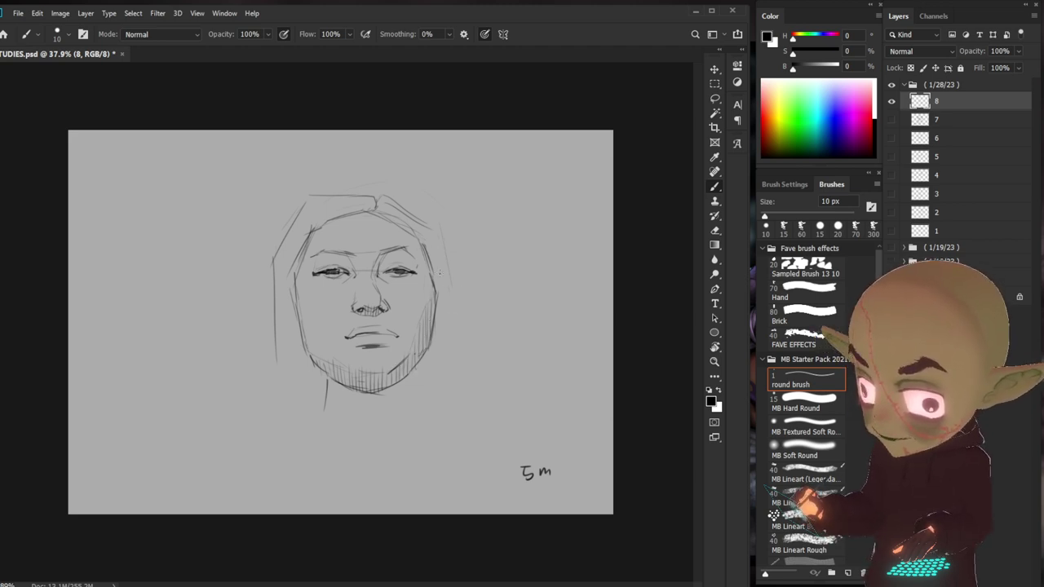
drag(432, 281, 437, 335)
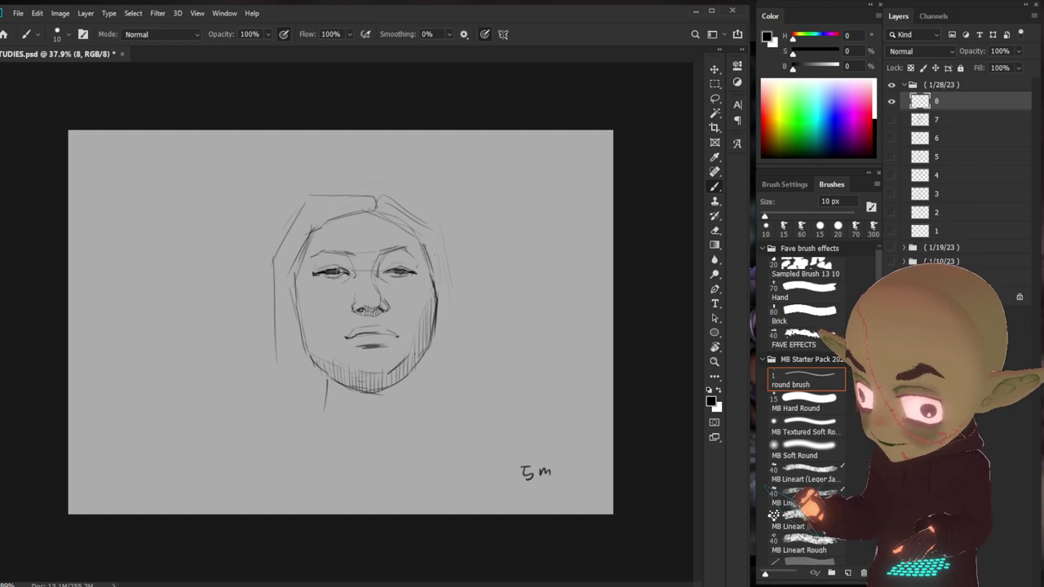
- Sketch both face contours, draw the left ear with inner detail, and add hair strokes at right
drag(430, 231, 446, 387)
drag(295, 289, 308, 363)
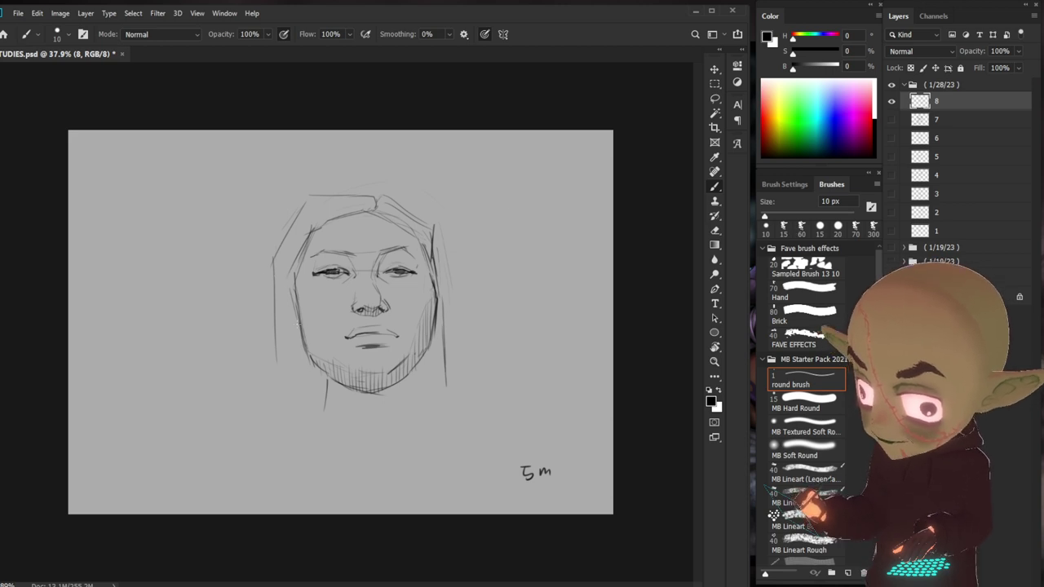
drag(291, 323, 274, 294)
mouse_move(274, 298)
mouse_down()
mouse_move(292, 281)
mouse_move(286, 311)
mouse_move(297, 313)
mouse_move(283, 288)
mouse_move(278, 308)
mouse_up()
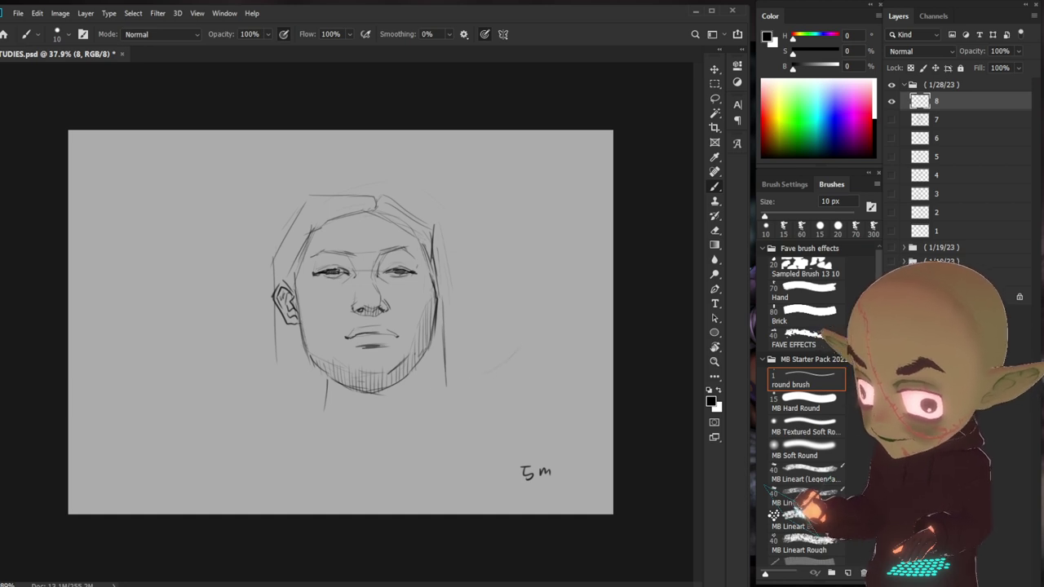
drag(289, 293, 287, 309)
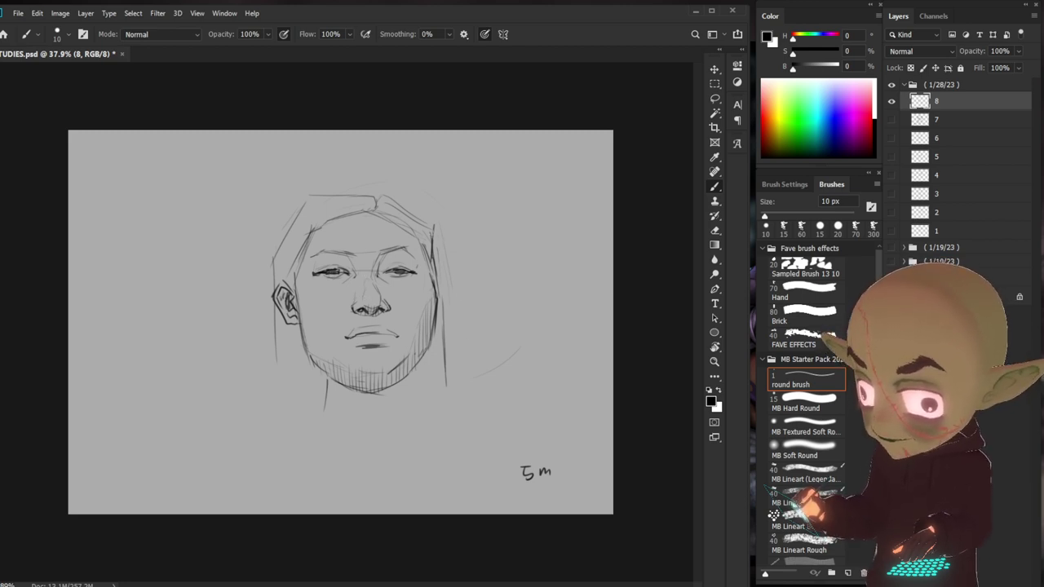
drag(383, 246, 418, 256)
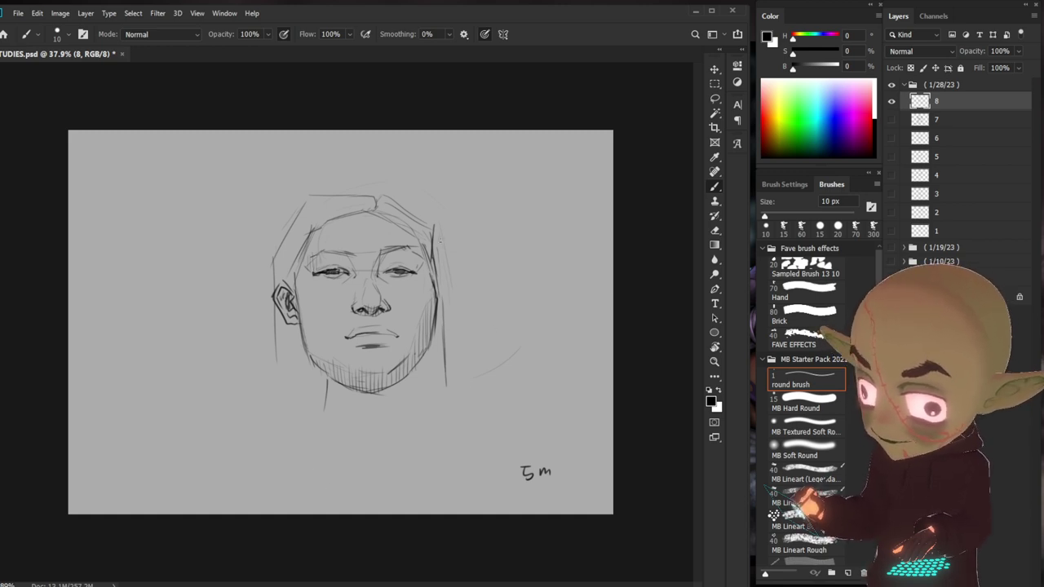
drag(436, 256, 453, 375)
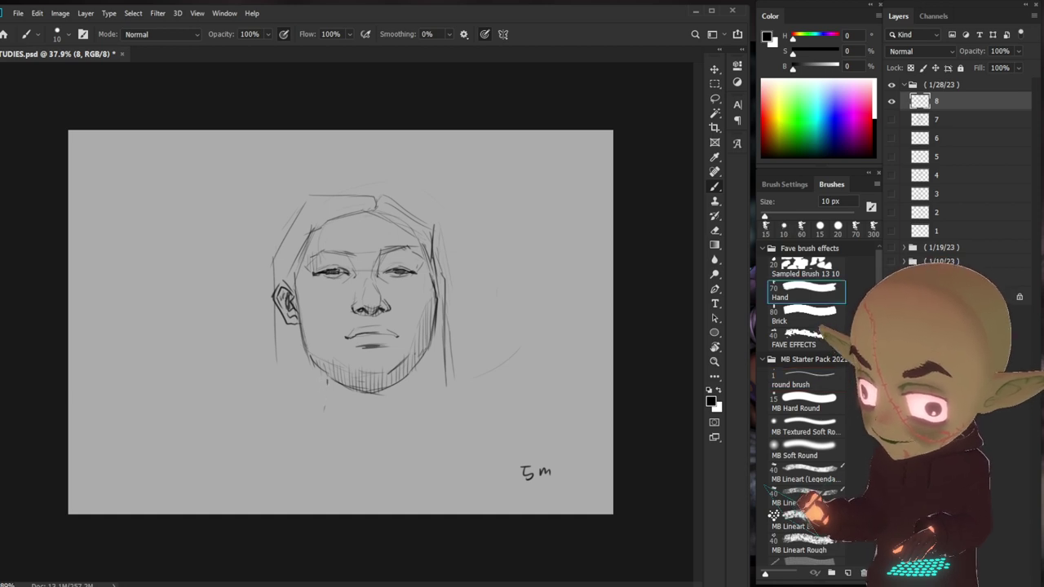
- Draw the neck and right hair lines down the page and redraw the stroke beside the upper lip
mouse_move(320, 382)
mouse_down()
mouse_move(315, 406)
mouse_move(361, 434)
mouse_move(428, 402)
mouse_up()
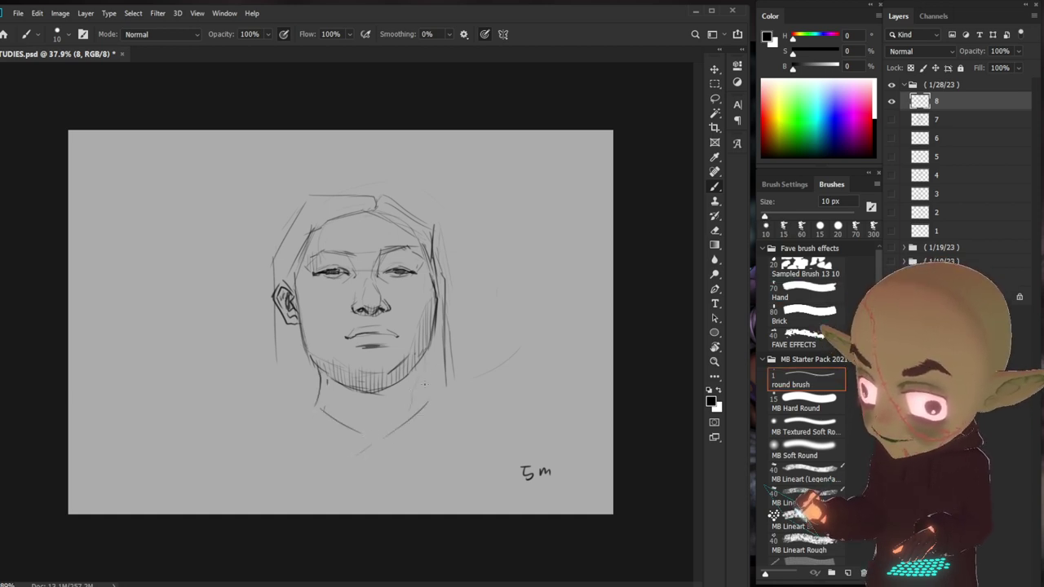
drag(421, 359, 423, 411)
mouse_move(450, 343)
mouse_down()
mouse_move(481, 458)
mouse_move(446, 512)
mouse_up()
drag(454, 444, 440, 514)
drag(430, 438, 428, 510)
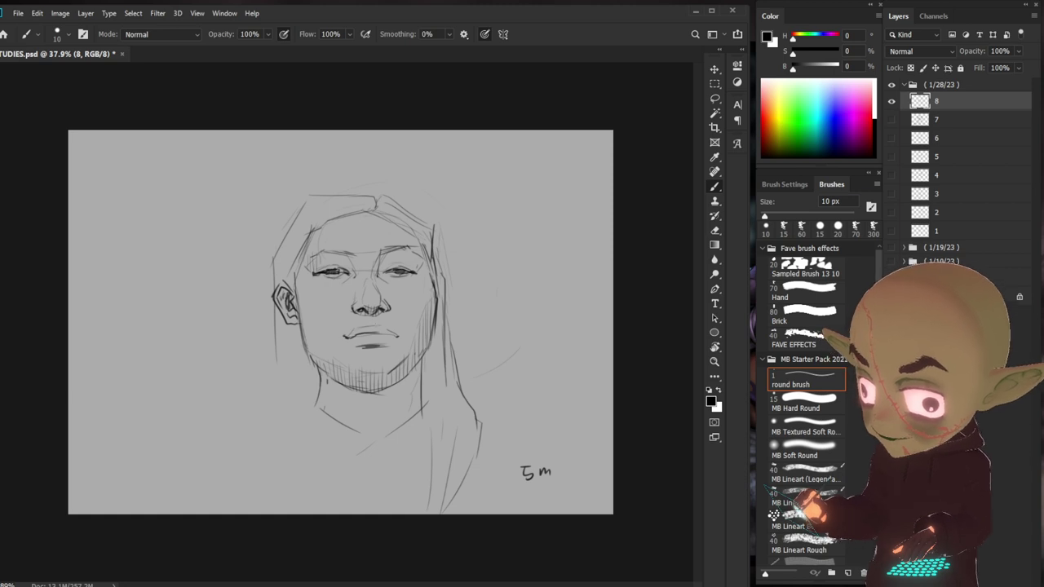
drag(367, 327, 400, 336)
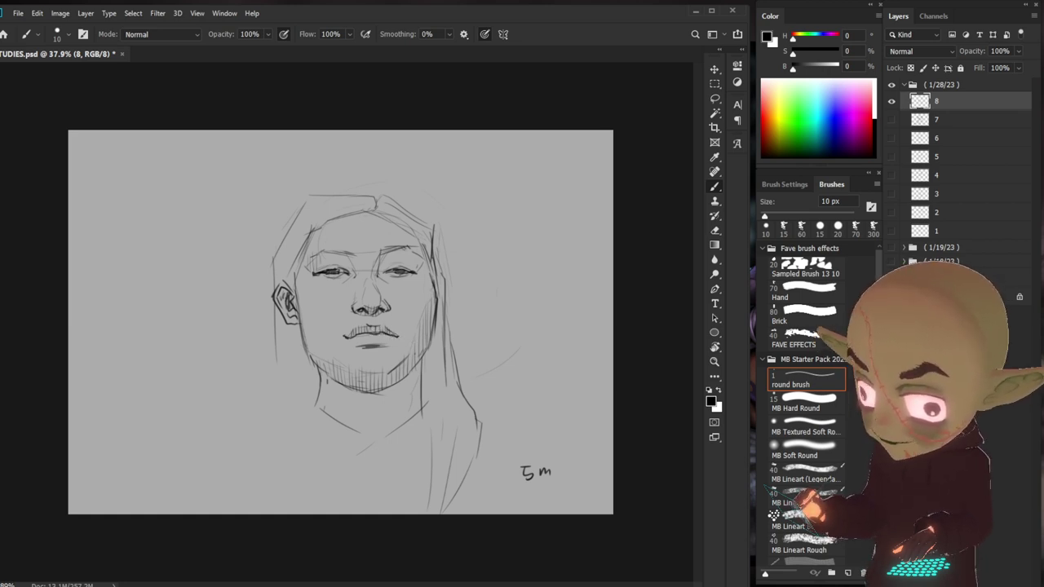
key(ctrl+z)
mouse_move(387, 335)
mouse_down()
mouse_move(401, 338)
mouse_move(369, 349)
mouse_up()
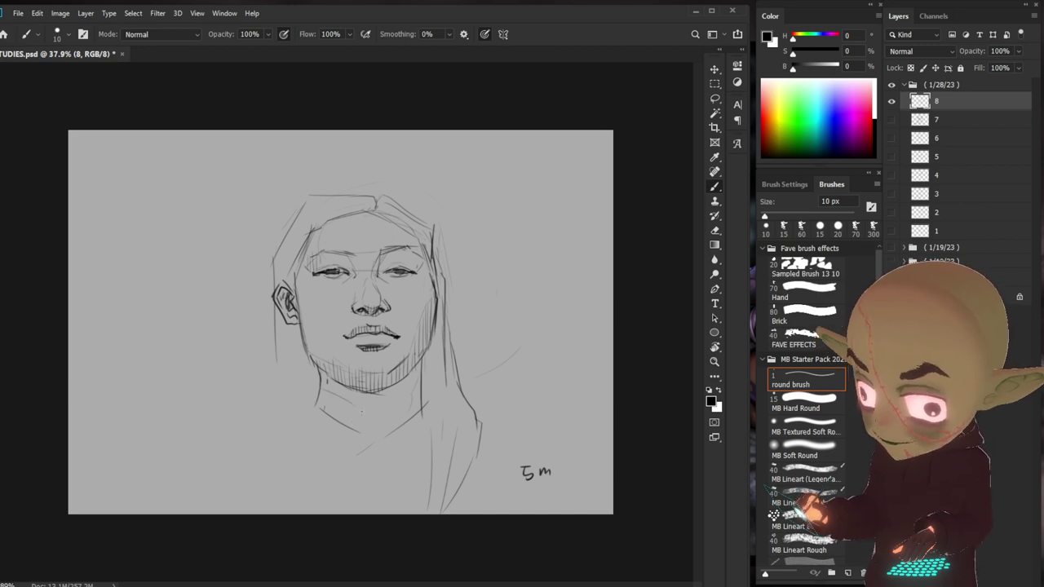
- Hatch shading on the neck below the chin and darken the chin contour
drag(332, 379, 334, 395)
mouse_move(343, 381)
mouse_down()
mouse_move(357, 410)
mouse_move(386, 409)
mouse_up()
drag(393, 380, 397, 408)
drag(408, 366, 412, 395)
drag(419, 360, 417, 384)
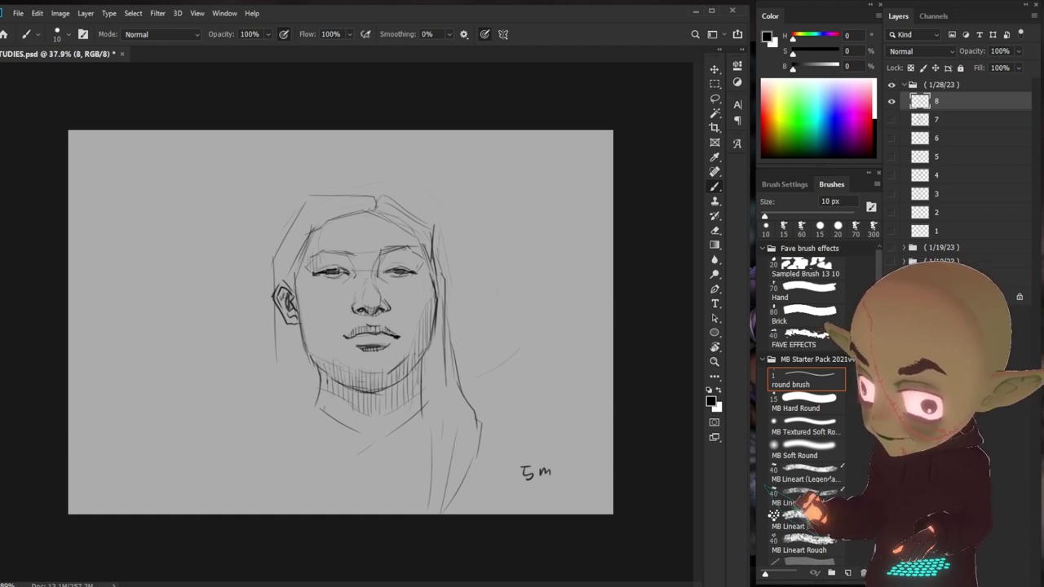
mouse_move(380, 393)
mouse_down()
mouse_move(413, 371)
mouse_move(387, 388)
mouse_up()
drag(385, 390, 371, 391)
- Darken the right cheek and jaw contour and add diagonal hatching along the right neck
drag(422, 370, 421, 413)
drag(445, 308, 419, 403)
drag(449, 369, 421, 413)
drag(457, 384, 429, 426)
drag(460, 410, 435, 434)
- Draw long hair strands left of the face and shoulder lines on both sides
drag(274, 339, 247, 419)
drag(285, 319, 272, 466)
mouse_move(316, 396)
mouse_down()
mouse_move(307, 467)
mouse_move(270, 510)
mouse_up()
drag(248, 413, 239, 514)
drag(242, 435, 181, 465)
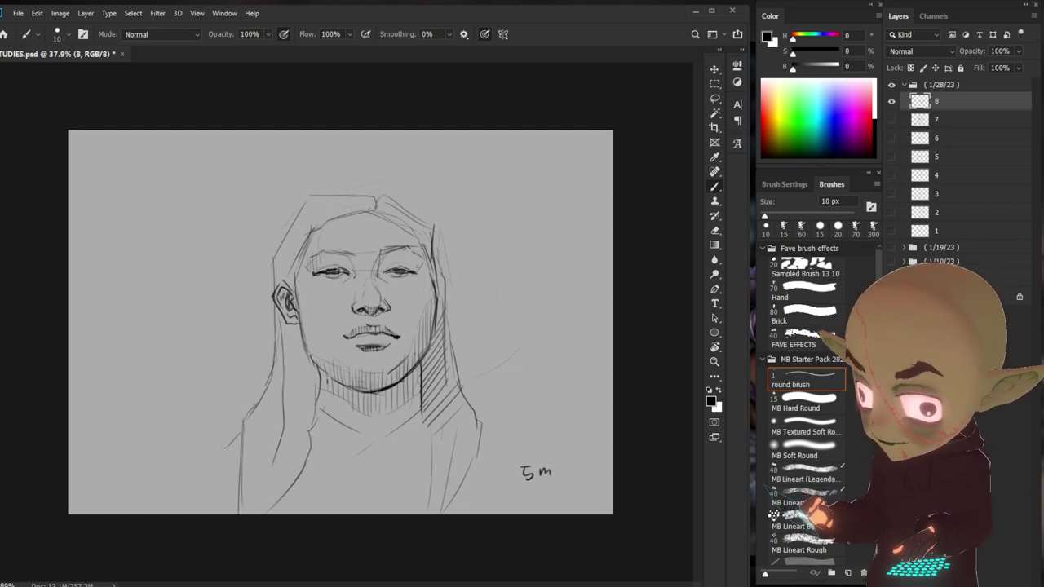
drag(480, 439, 532, 449)
- Add and hatch hair strokes on the upper left, lower left, top and right of the head
mouse_move(335, 200)
mouse_down()
mouse_move(275, 247)
mouse_move(274, 285)
mouse_move(289, 305)
mouse_move(240, 425)
mouse_up()
drag(283, 411, 227, 446)
drag(313, 414, 227, 461)
mouse_move(317, 434)
mouse_down()
mouse_move(230, 478)
mouse_move(235, 496)
mouse_up()
drag(359, 191, 321, 216)
mouse_move(393, 191)
mouse_down()
mouse_move(336, 215)
mouse_move(420, 228)
mouse_up()
mouse_move(407, 227)
mouse_down()
mouse_move(433, 241)
mouse_move(434, 280)
mouse_up()
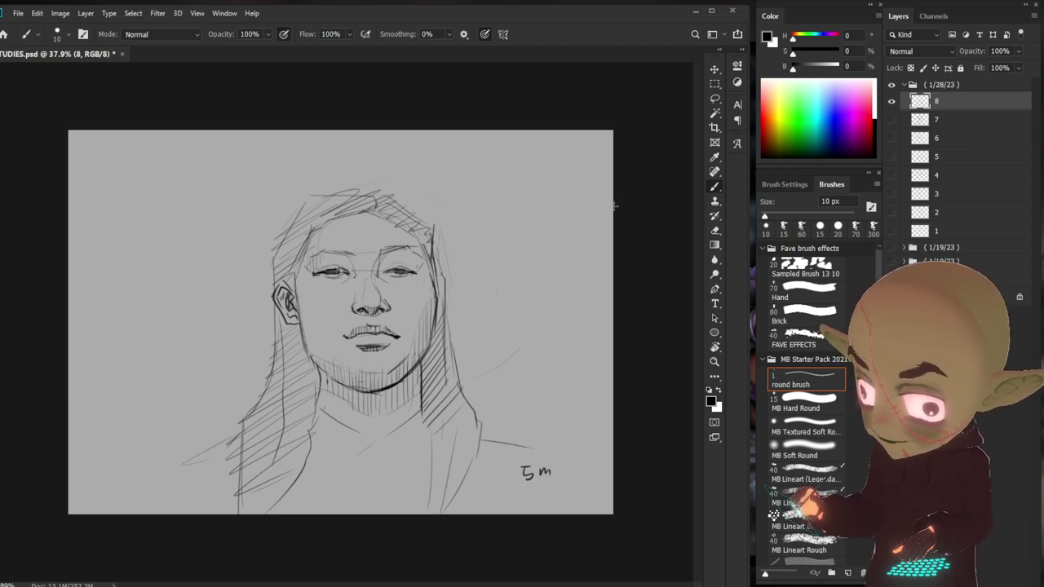
key(ctrl+shift+n)
- Create layer 9, hide layer 8's finished sketch, and write the 3m time label
key(Return)
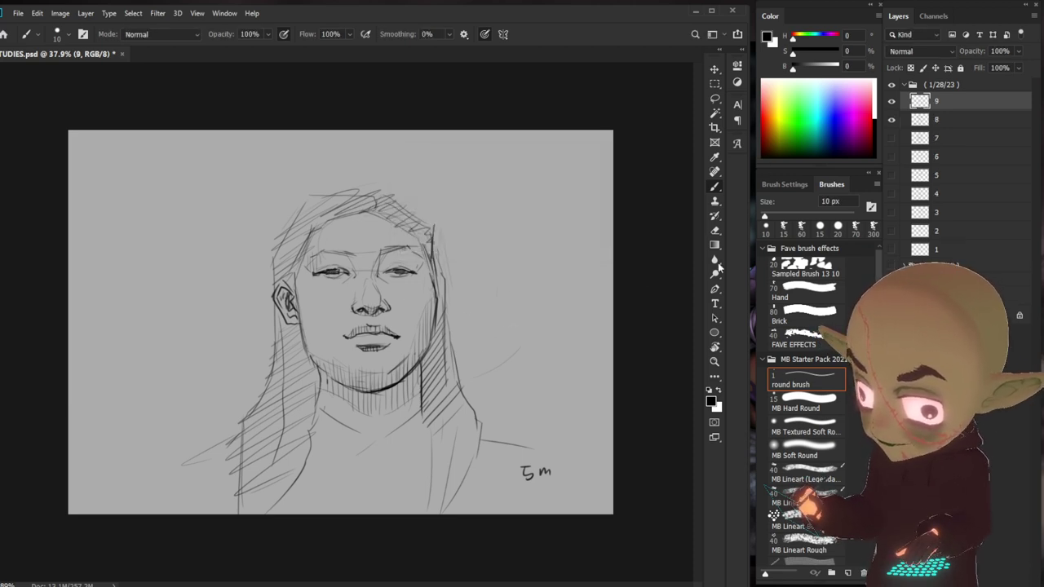
click(892, 120)
mouse_move(525, 465)
mouse_down()
mouse_move(536, 469)
mouse_move(527, 481)
mouse_move(548, 480)
mouse_up()
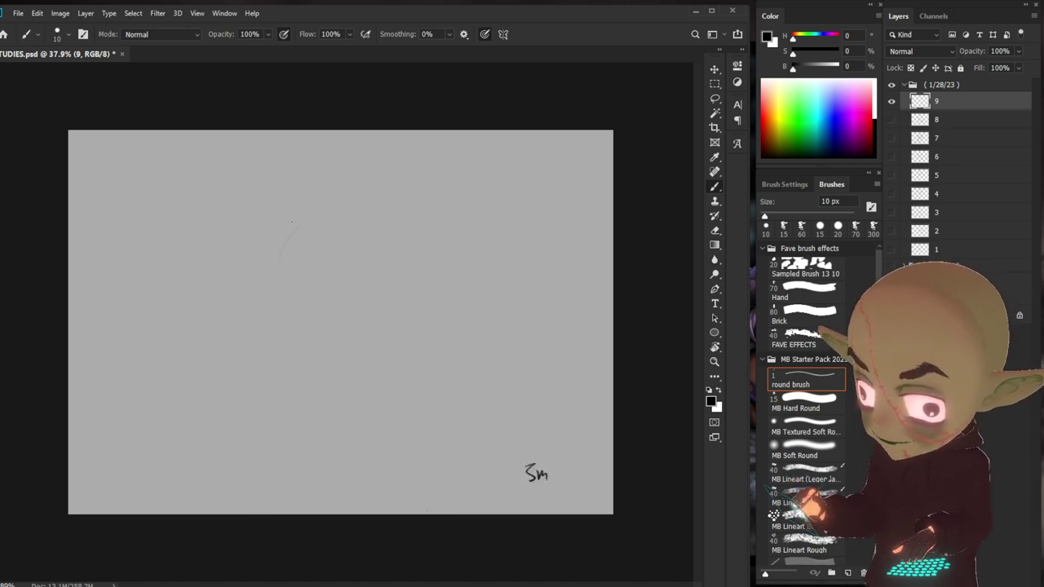
- Sketch the profile head outline, skull curve and jaw, then place the eye and brow
mouse_move(278, 243)
mouse_down()
mouse_move(300, 204)
mouse_move(412, 210)
mouse_up()
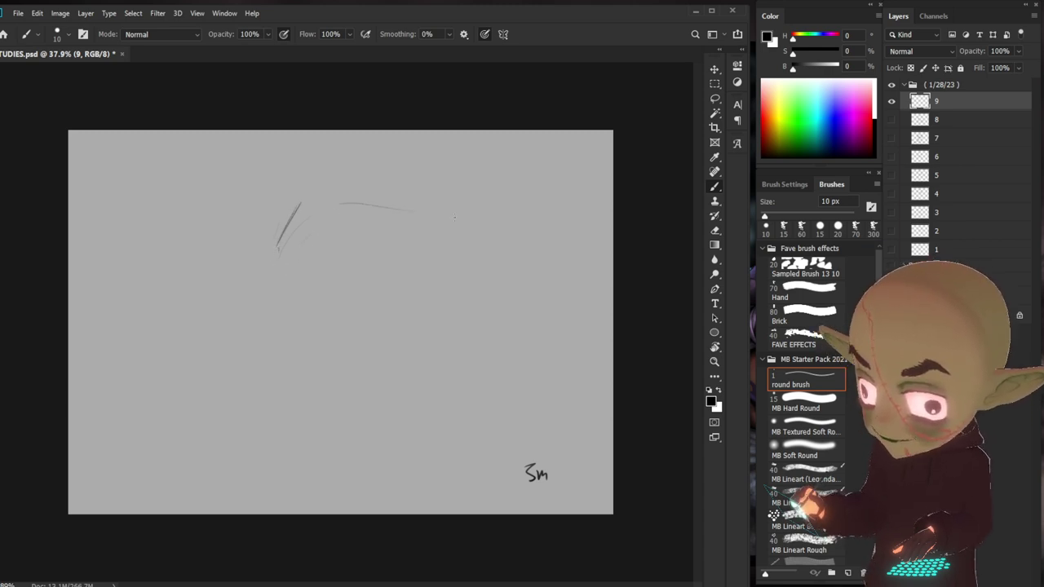
mouse_move(301, 204)
mouse_down()
mouse_move(364, 188)
mouse_move(442, 215)
mouse_move(394, 305)
mouse_move(405, 387)
mouse_up()
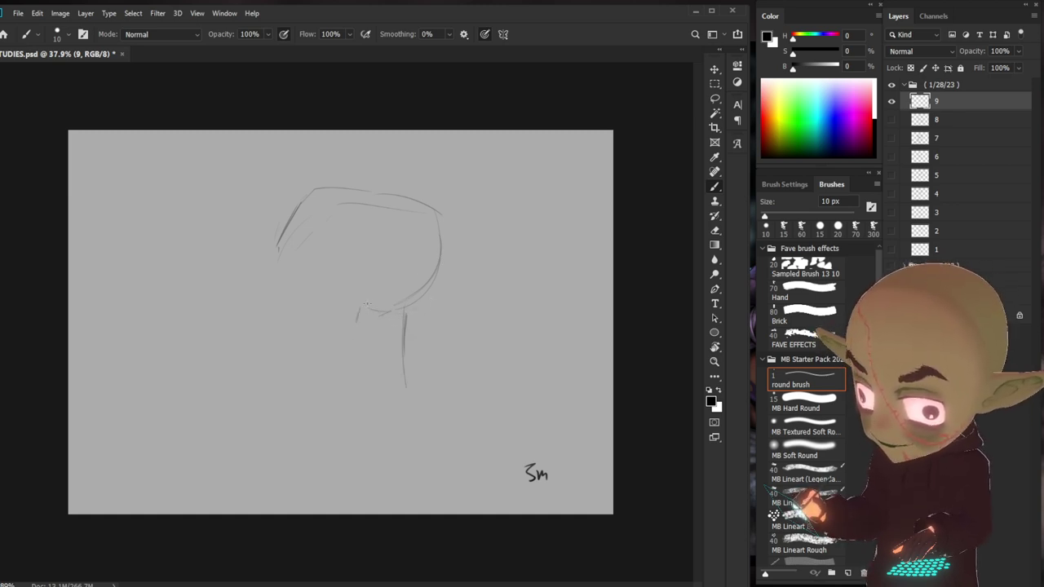
mouse_move(372, 304)
mouse_down()
mouse_move(355, 335)
mouse_move(290, 346)
mouse_up()
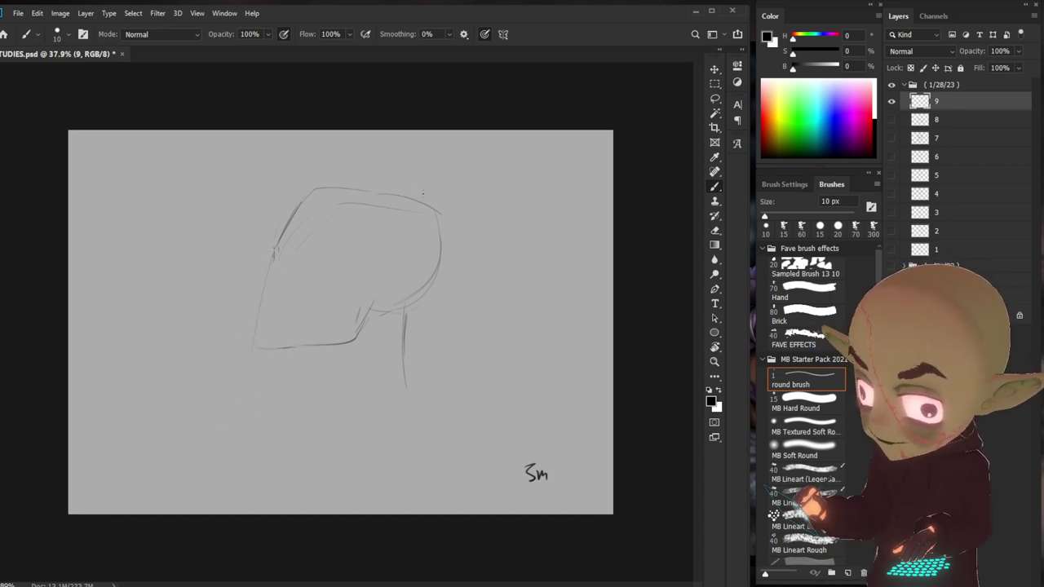
drag(291, 257, 314, 263)
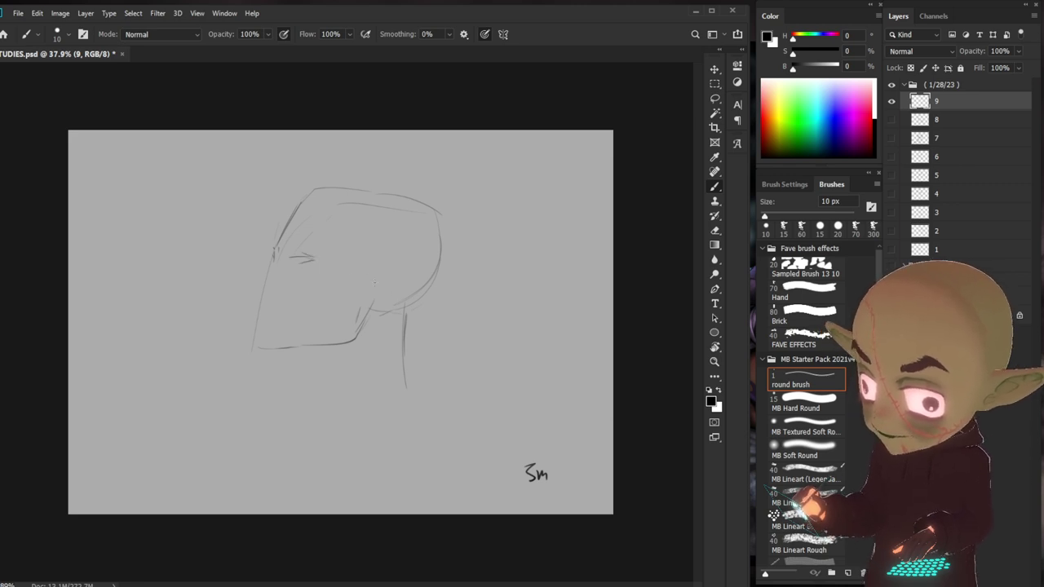
drag(287, 258, 308, 257)
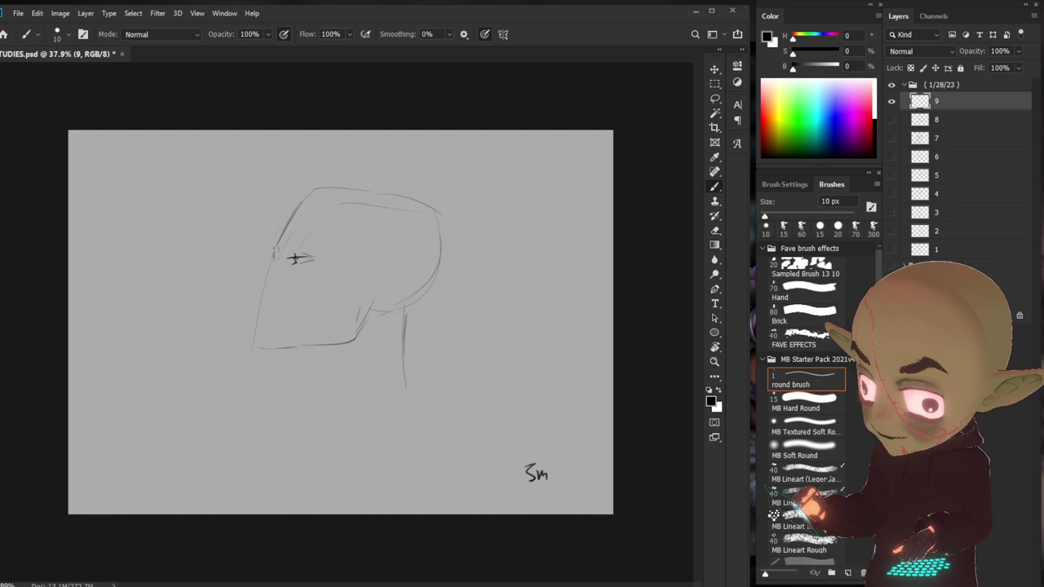
mouse_move(281, 247)
mouse_down()
mouse_move(309, 239)
mouse_move(295, 242)
mouse_up()
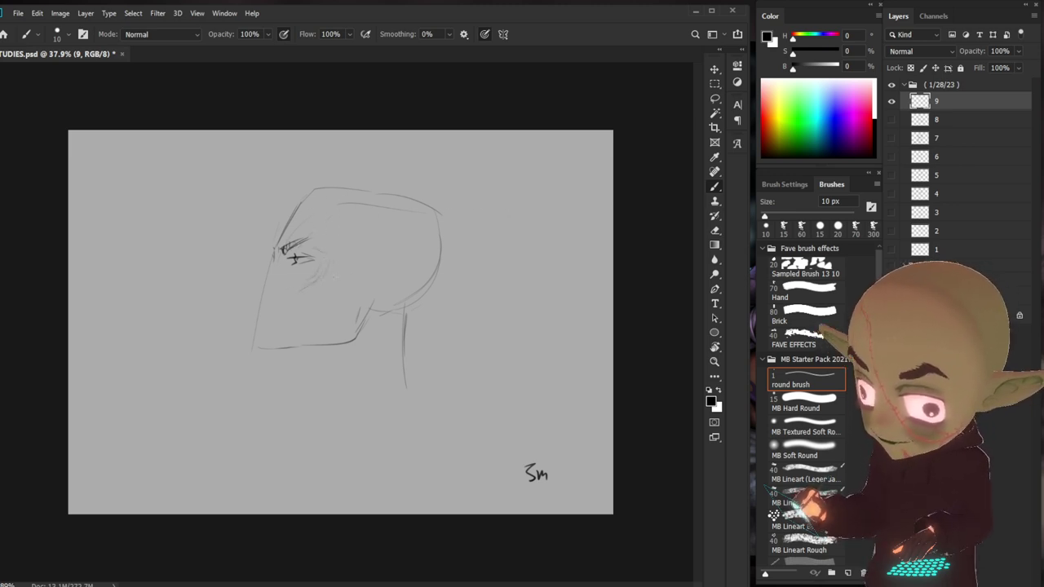
- Add a cheek stroke, then redraw the jaw line toward the chin and the chin's front edge
drag(344, 281, 348, 294)
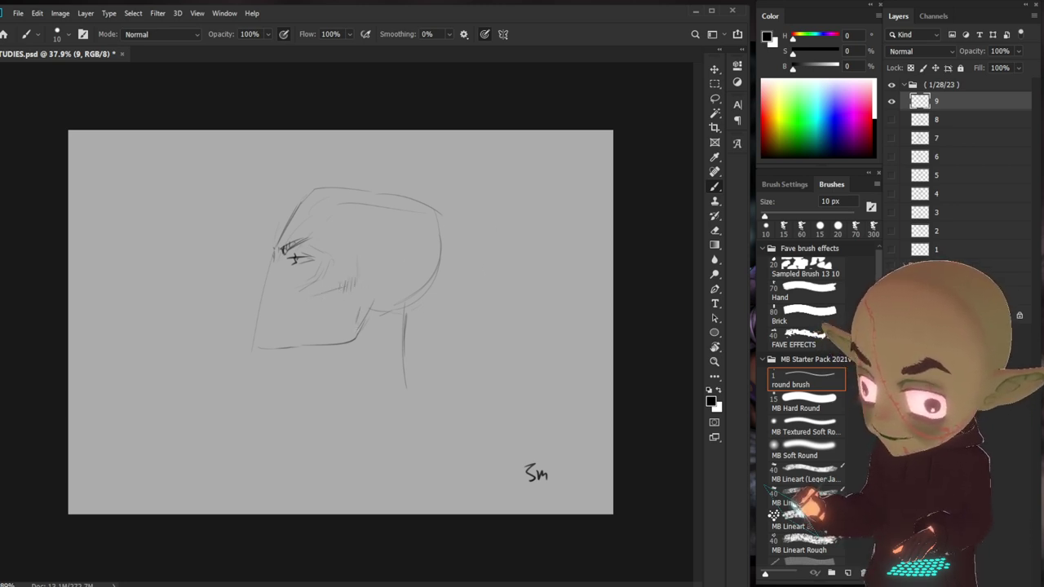
key(ctrl+z)
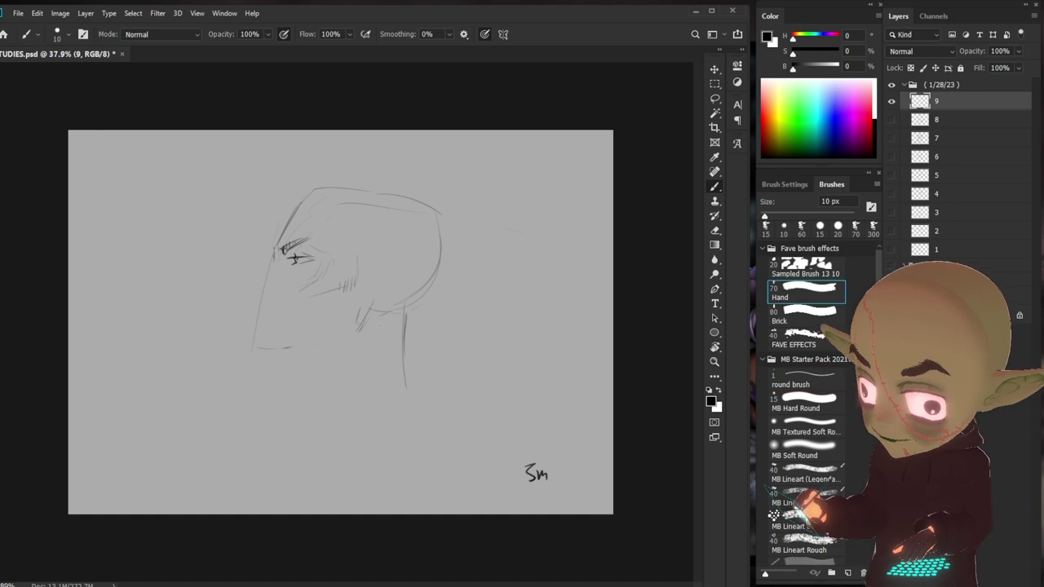
drag(371, 310, 303, 346)
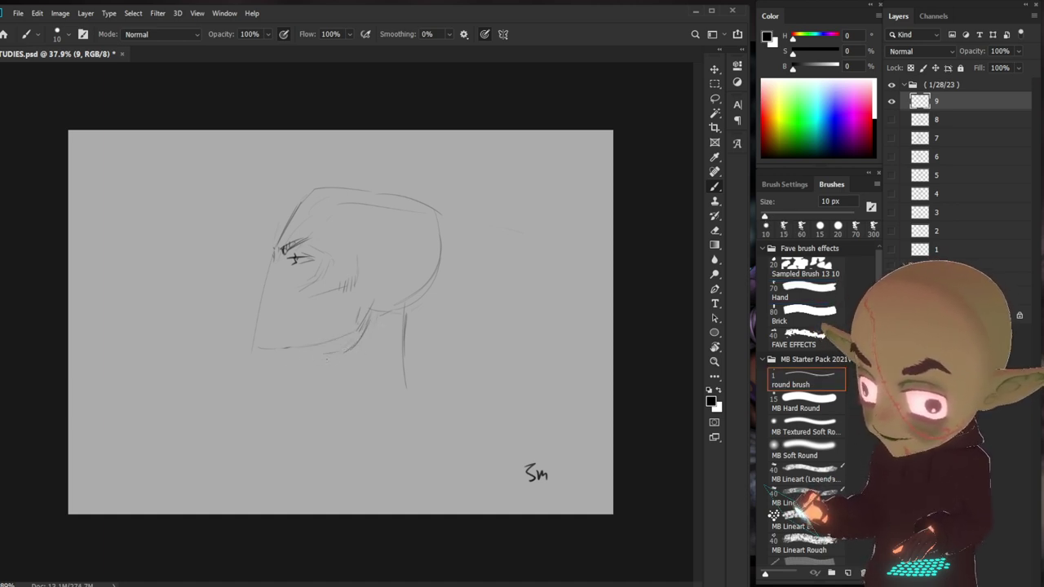
mouse_move(255, 326)
mouse_down()
mouse_move(250, 352)
mouse_move(315, 382)
mouse_up()
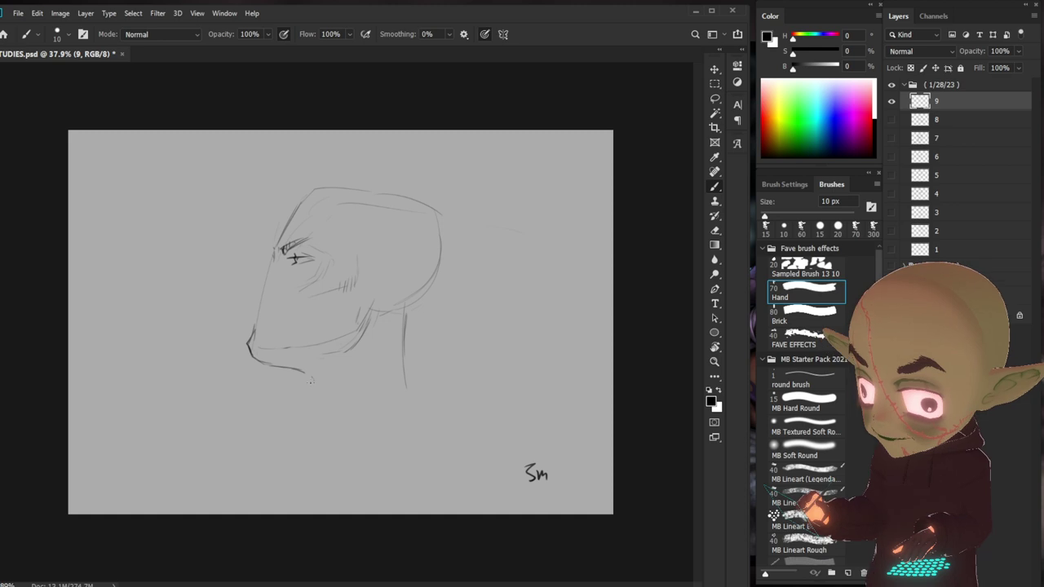
- Sketch the front, back and base of the neck with extra lower-neck lines
drag(303, 372, 295, 420)
mouse_move(405, 300)
mouse_down()
mouse_move(410, 363)
mouse_move(395, 408)
mouse_up()
drag(305, 408, 412, 398)
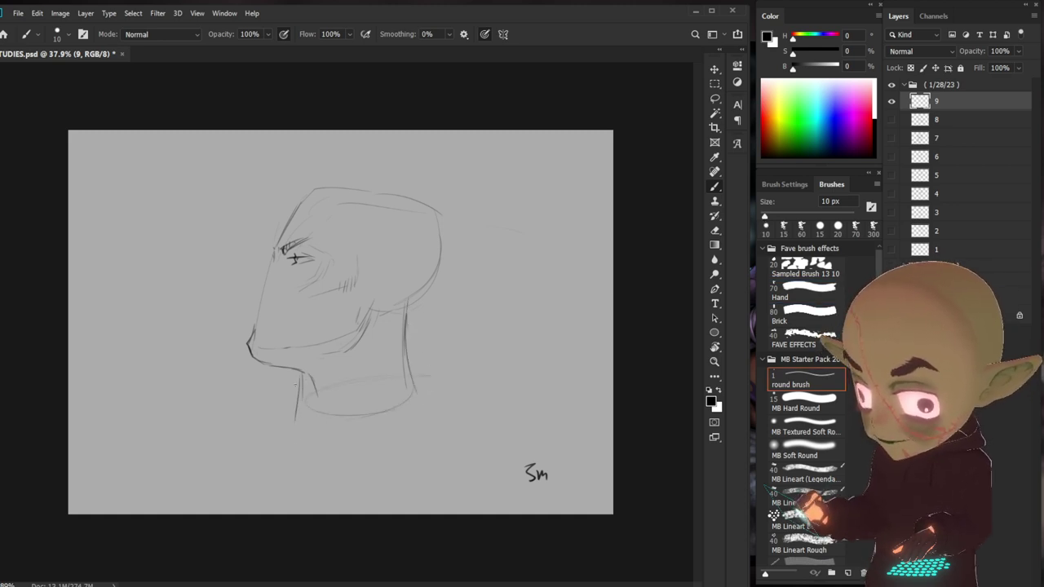
mouse_move(303, 374)
mouse_down()
mouse_move(302, 420)
mouse_move(313, 390)
mouse_up()
mouse_move(311, 379)
mouse_down()
mouse_move(346, 431)
mouse_move(342, 465)
mouse_move(377, 411)
mouse_up()
drag(359, 460, 385, 450)
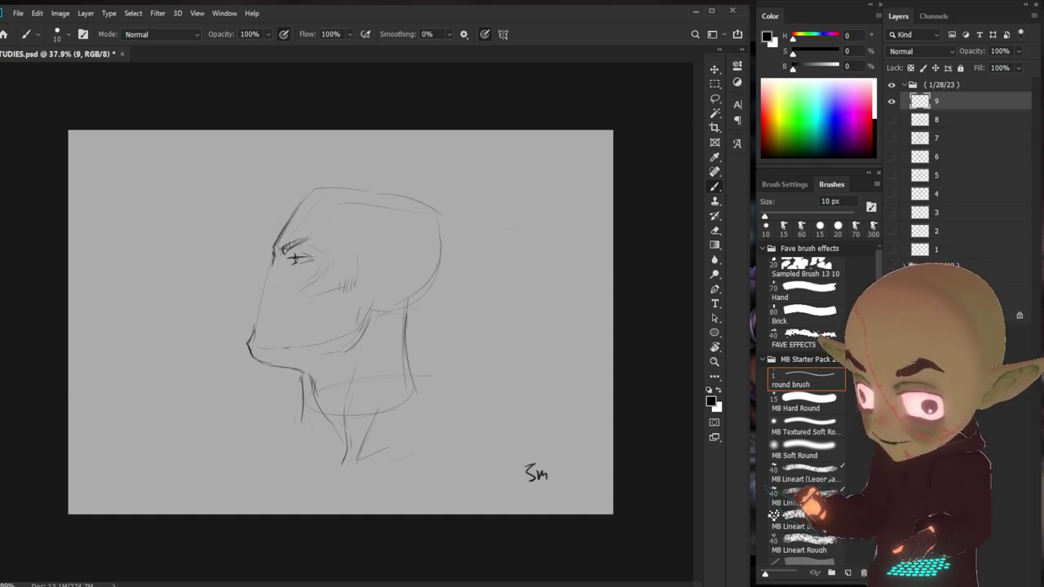
- Darken the brow and eye, draw the nose and lips, and hatch shading along the jaw
drag(278, 240, 270, 262)
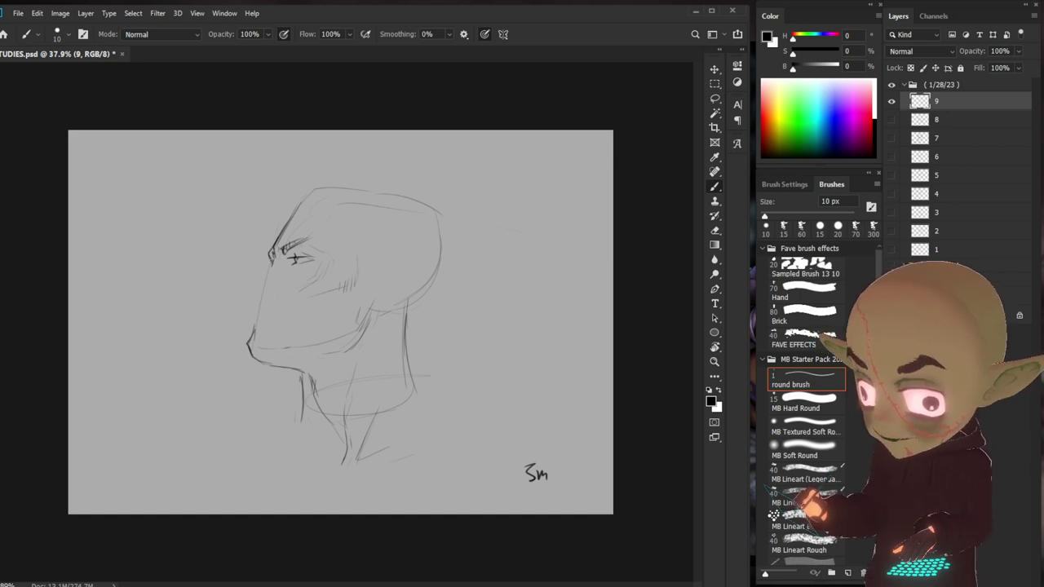
drag(292, 264, 310, 258)
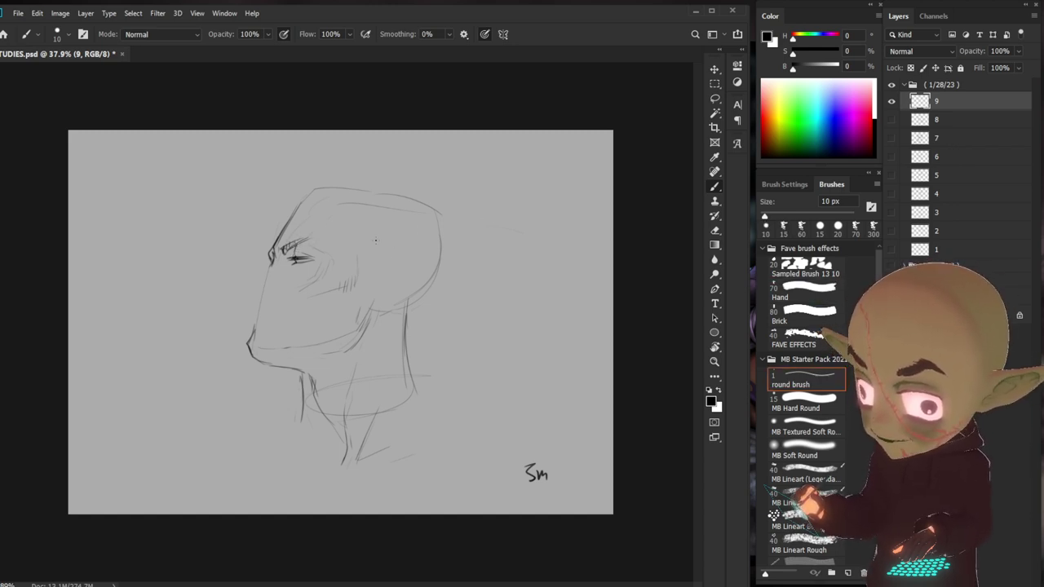
mouse_move(273, 264)
mouse_down()
mouse_move(252, 278)
mouse_move(257, 289)
mouse_up()
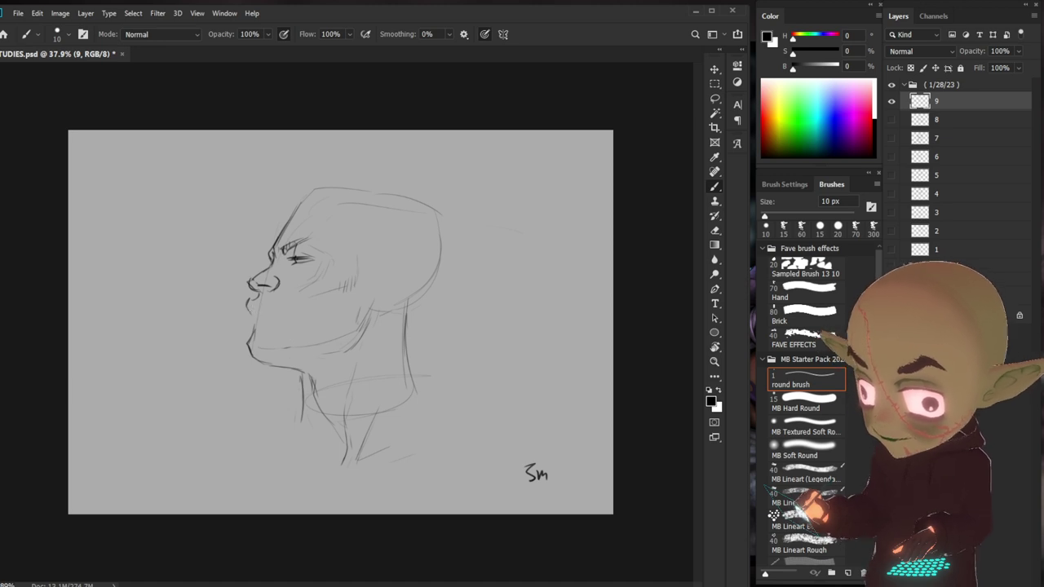
mouse_move(251, 311)
mouse_down()
mouse_move(242, 320)
mouse_move(252, 328)
mouse_up()
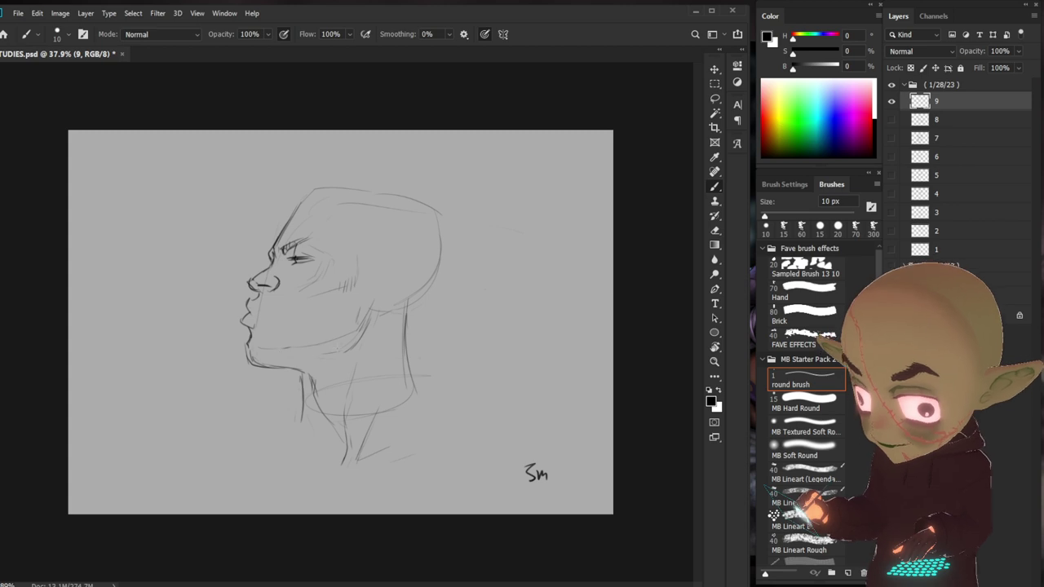
drag(289, 359, 357, 350)
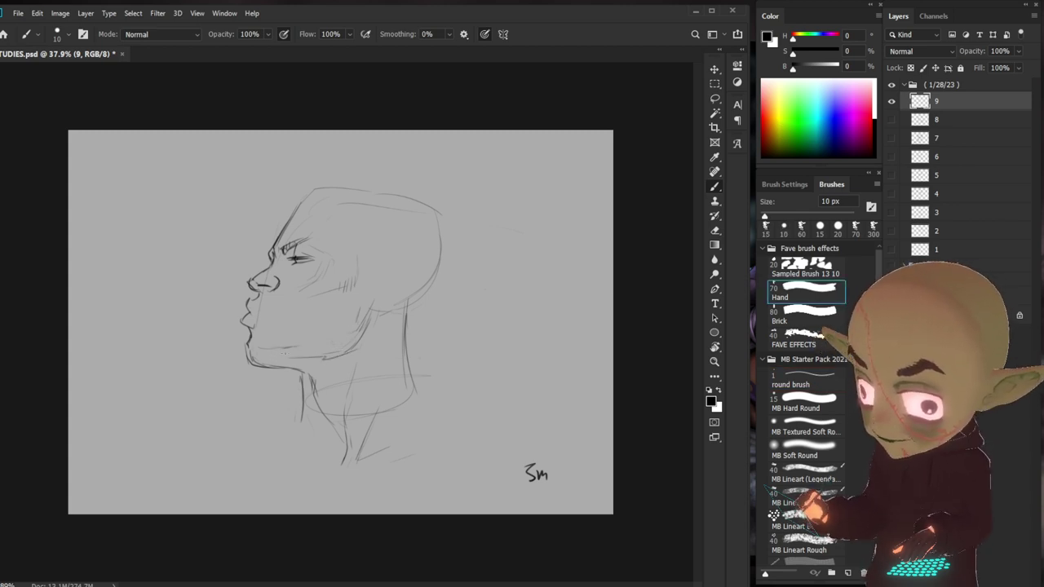
mouse_move(302, 351)
mouse_down()
mouse_move(336, 360)
mouse_move(354, 351)
mouse_up()
drag(364, 330, 359, 349)
- Draw the ear and the back of the head behind the jaw, undoing the long skull stroke
mouse_move(372, 312)
mouse_down()
mouse_move(405, 303)
mouse_move(410, 281)
mouse_up()
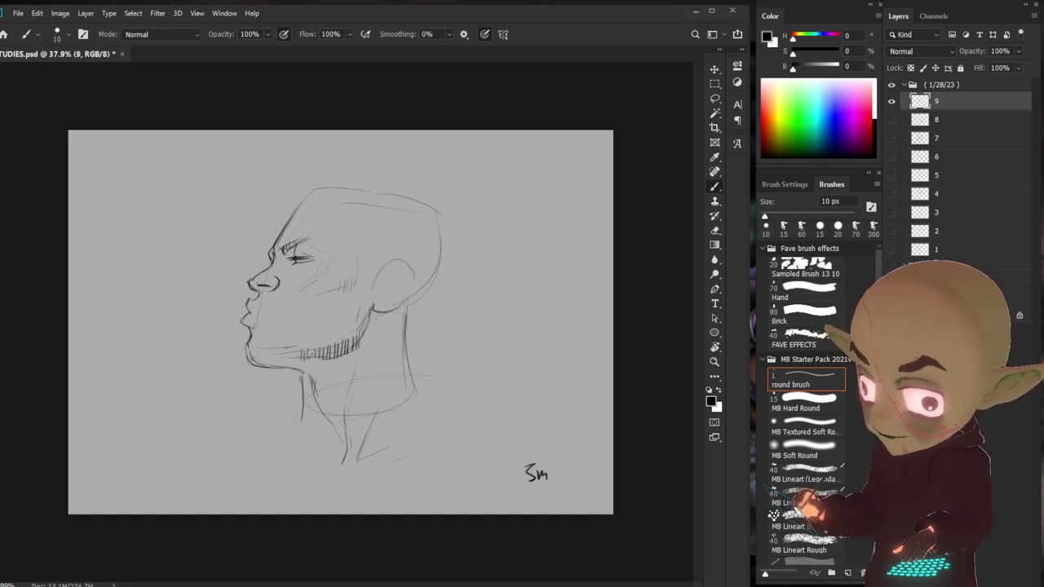
click(803, 289)
click(804, 379)
drag(461, 303, 404, 354)
drag(470, 277, 424, 339)
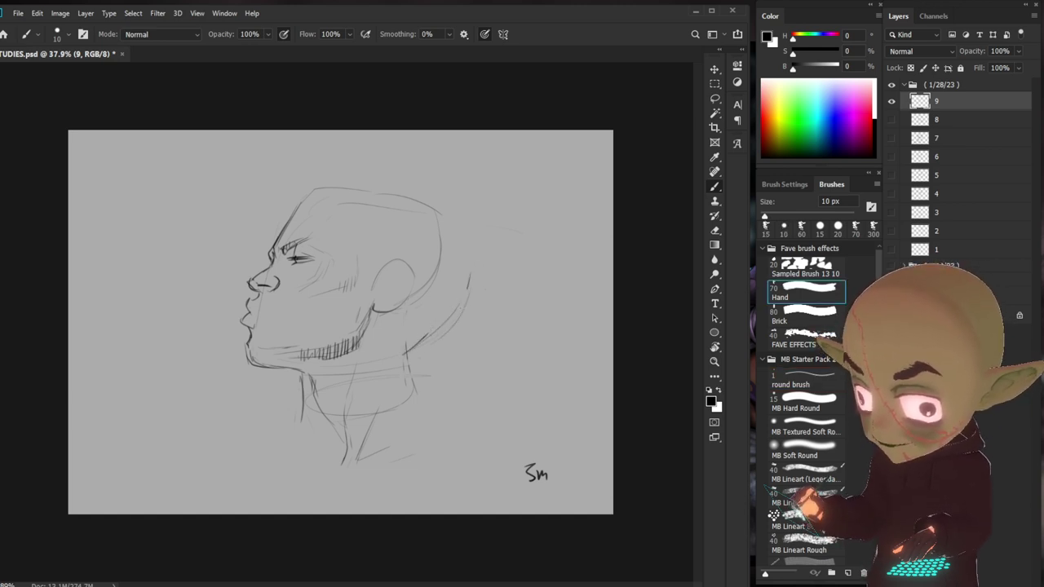
mouse_move(469, 303)
mouse_down()
mouse_move(458, 221)
mouse_move(417, 199)
mouse_move(361, 187)
mouse_move(457, 220)
mouse_move(349, 185)
mouse_move(287, 224)
mouse_up()
key(ctrl+z)
key(ctrl+z)
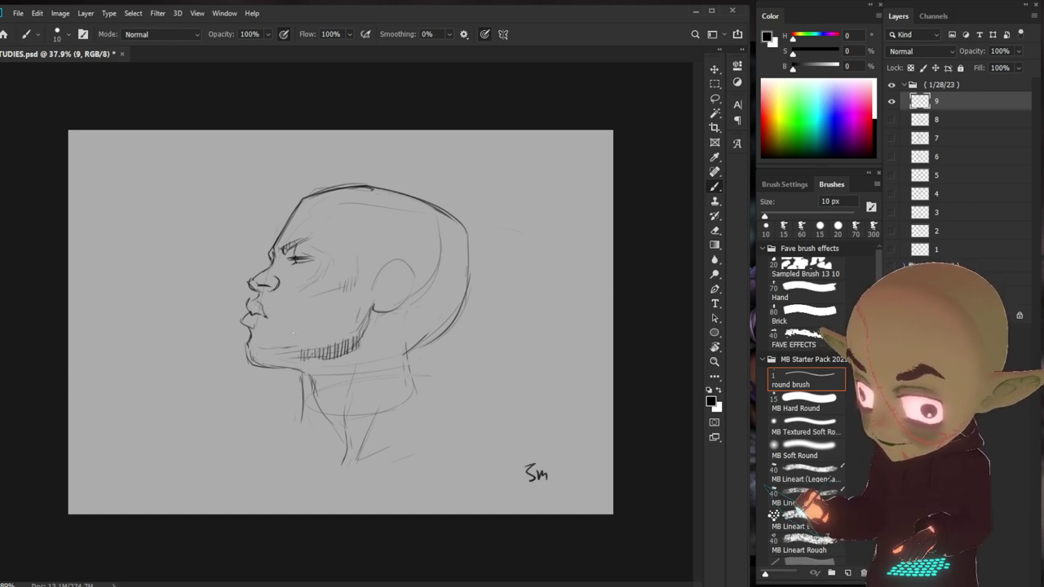
- Refine the chin and draw the neck and left shoulder line
drag(246, 328, 259, 327)
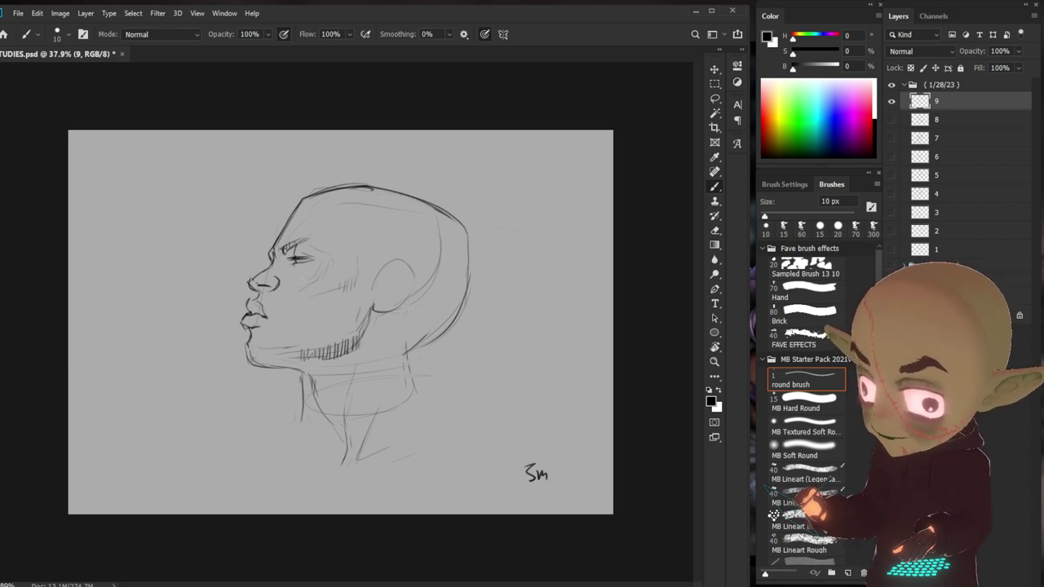
click(803, 287)
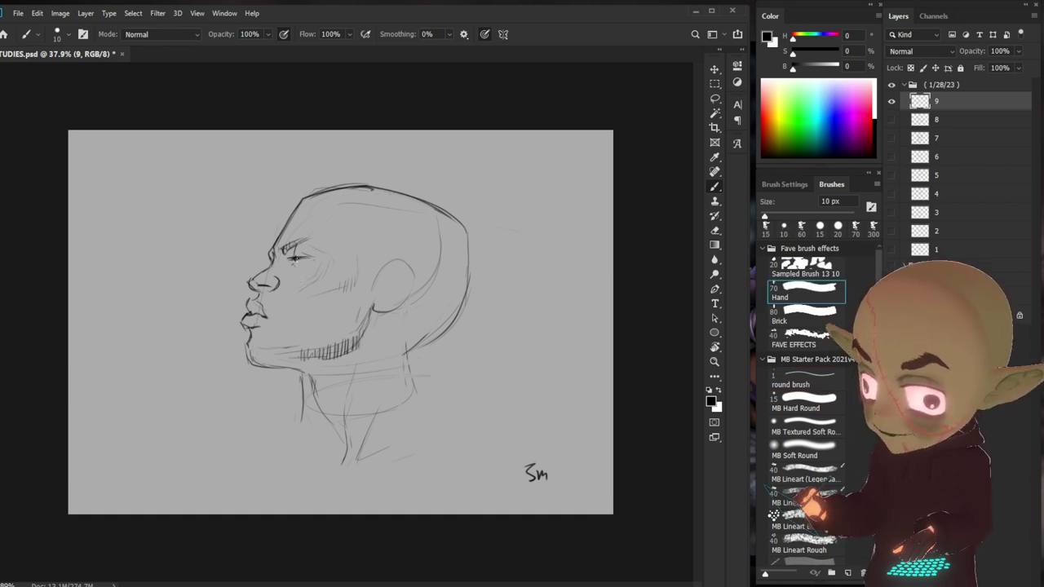
click(803, 378)
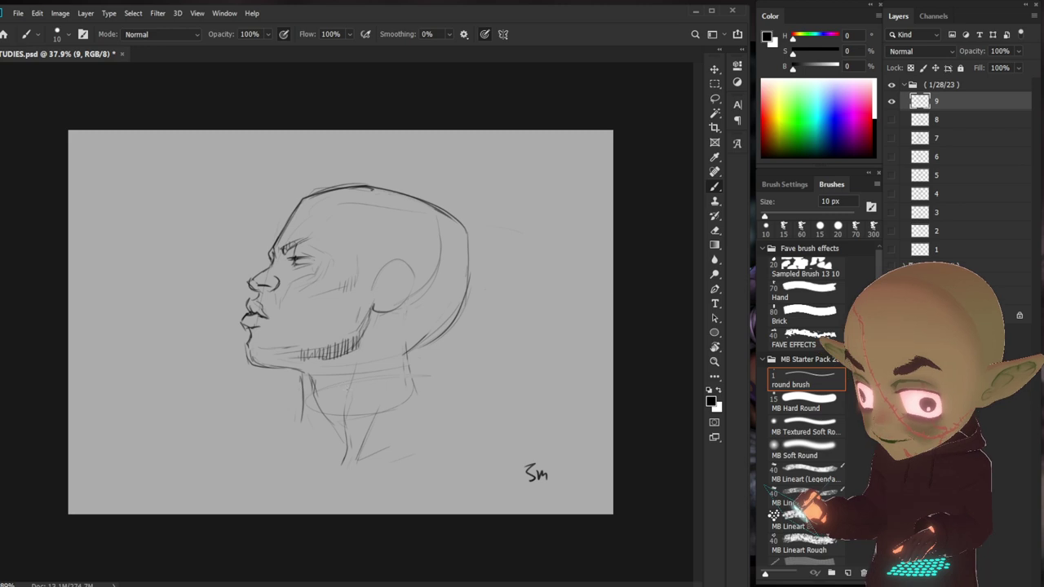
drag(356, 369, 345, 450)
- Draw the left and right neck and shoulder lines, then darken the ear outline
mouse_move(305, 417)
mouse_down()
mouse_move(305, 444)
mouse_move(234, 454)
mouse_up()
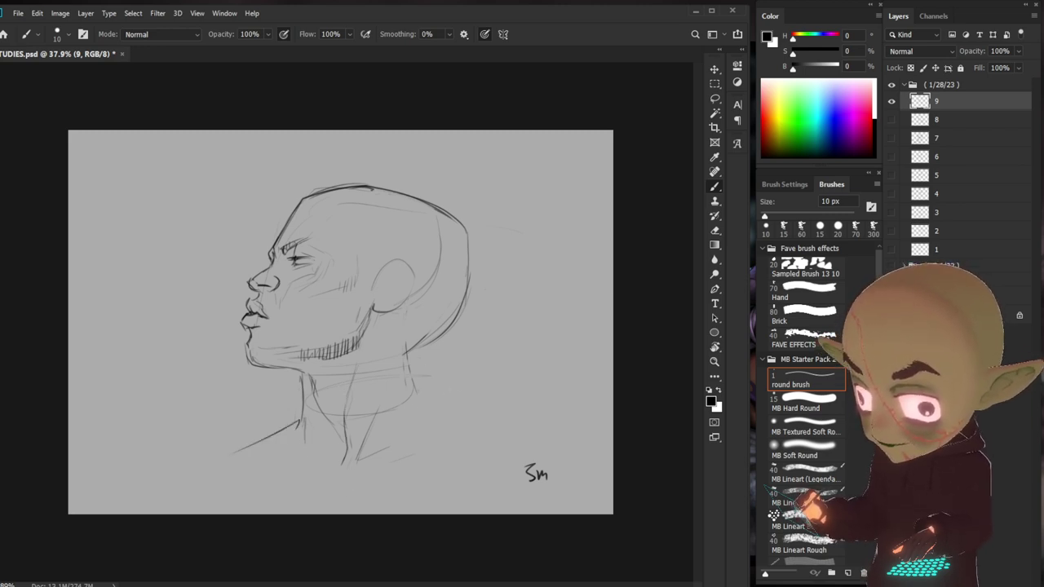
mouse_move(426, 323)
mouse_down()
mouse_move(413, 380)
mouse_move(419, 411)
mouse_move(493, 449)
mouse_up()
mouse_move(426, 415)
mouse_down()
mouse_move(430, 437)
mouse_move(403, 457)
mouse_move(415, 472)
mouse_up()
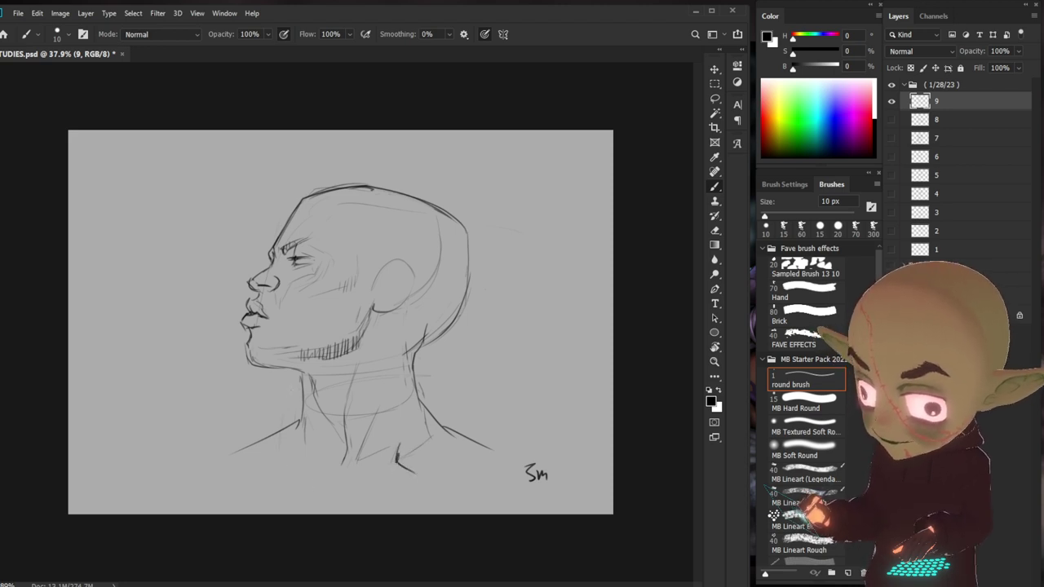
mouse_move(304, 406)
mouse_down()
mouse_move(306, 455)
mouse_move(287, 433)
mouse_move(255, 461)
mouse_move(238, 456)
mouse_up()
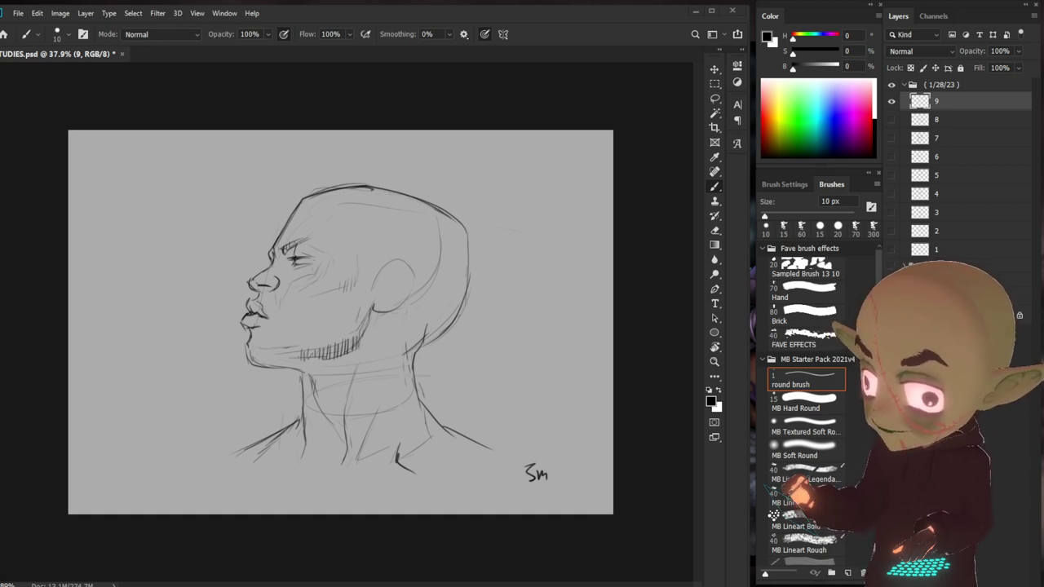
drag(379, 320, 357, 361)
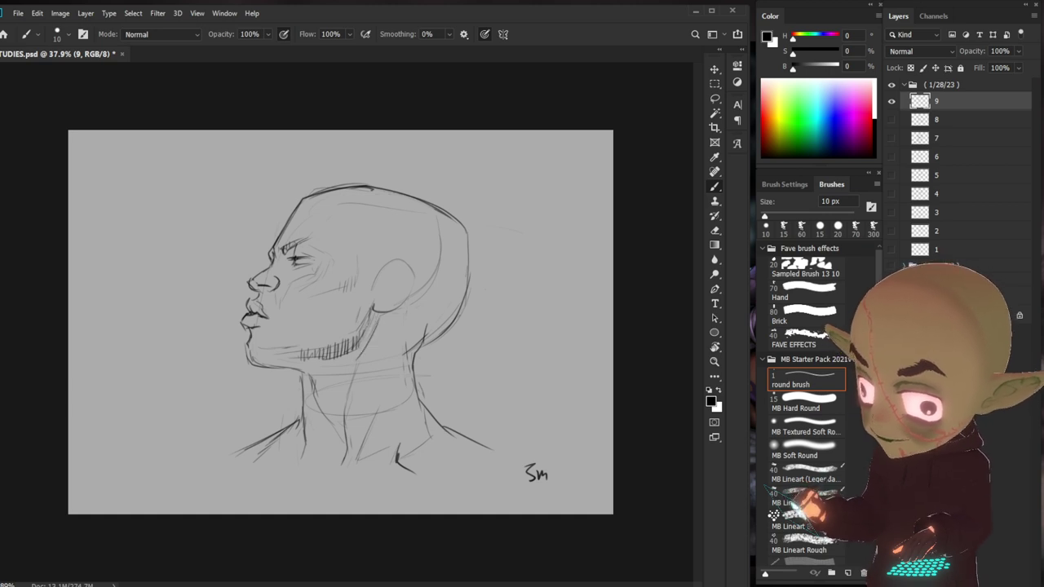
mouse_move(380, 313)
mouse_down()
mouse_move(417, 272)
mouse_move(382, 268)
mouse_move(411, 269)
mouse_move(380, 296)
mouse_up()
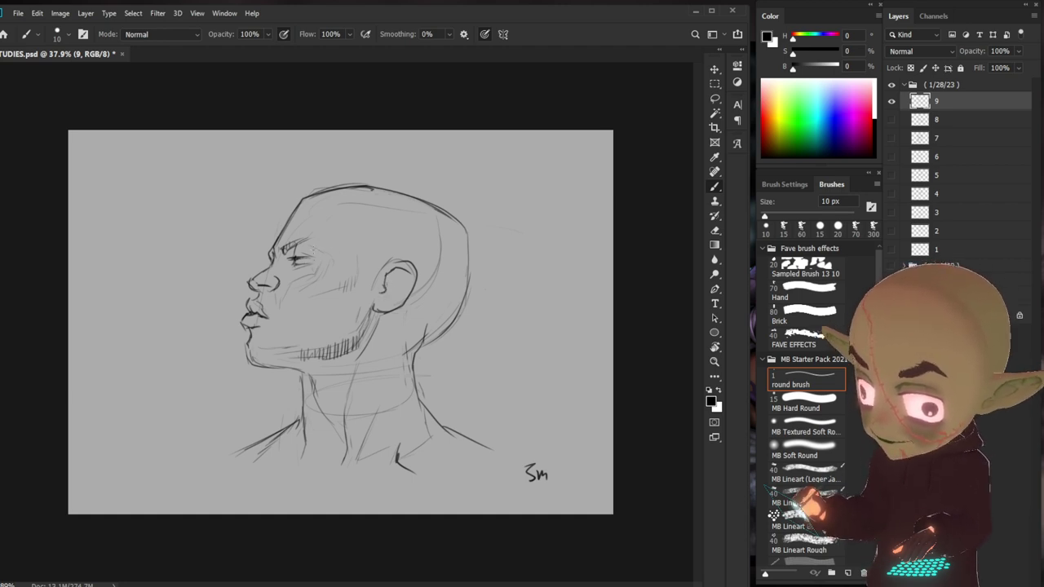
- Rework the strokes around the eye, ending with a short stroke under it
drag(294, 258, 312, 258)
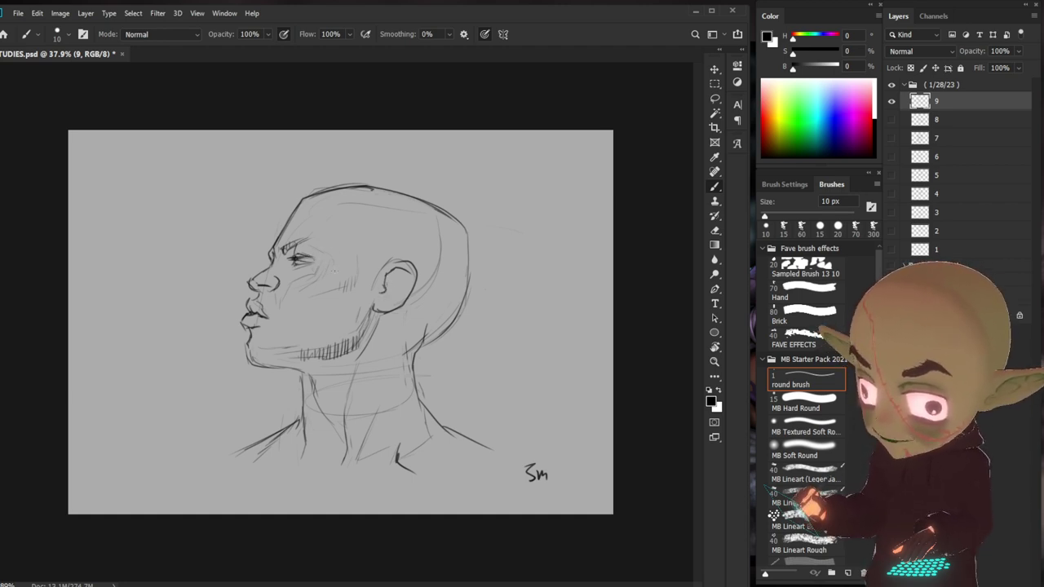
key(ctrl+z)
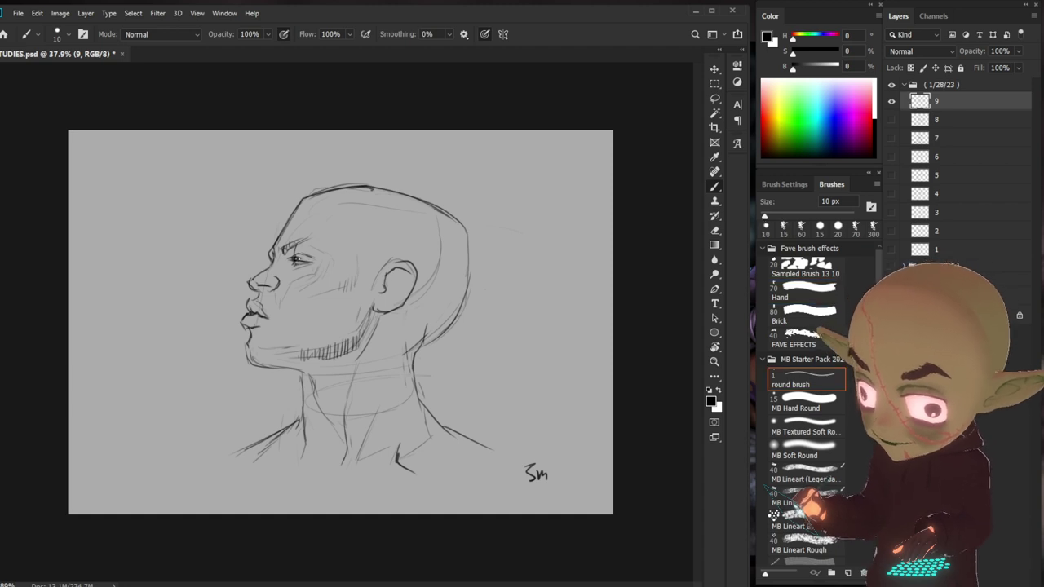
drag(289, 260, 301, 262)
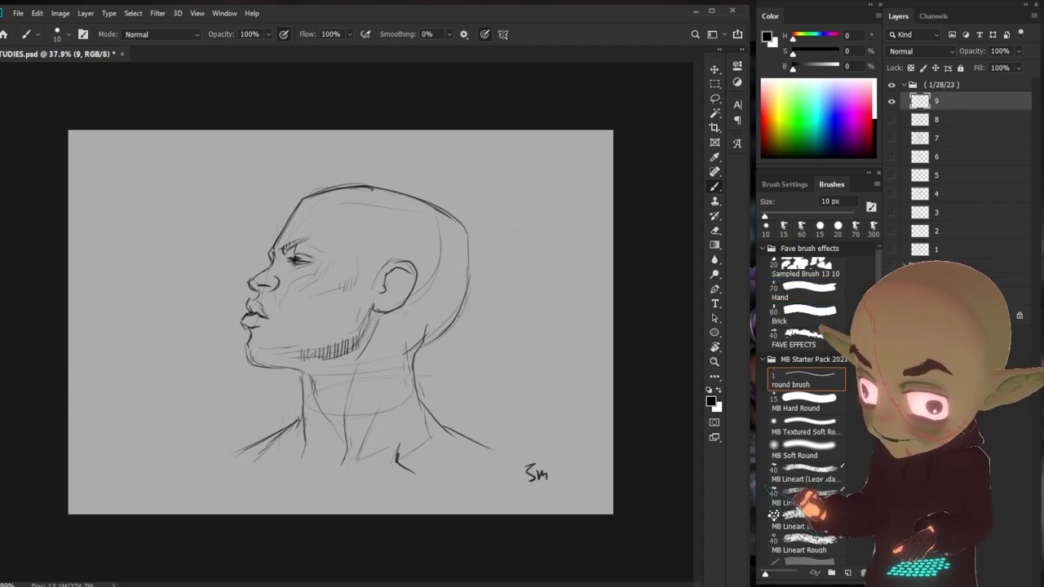
key(ctrl+z)
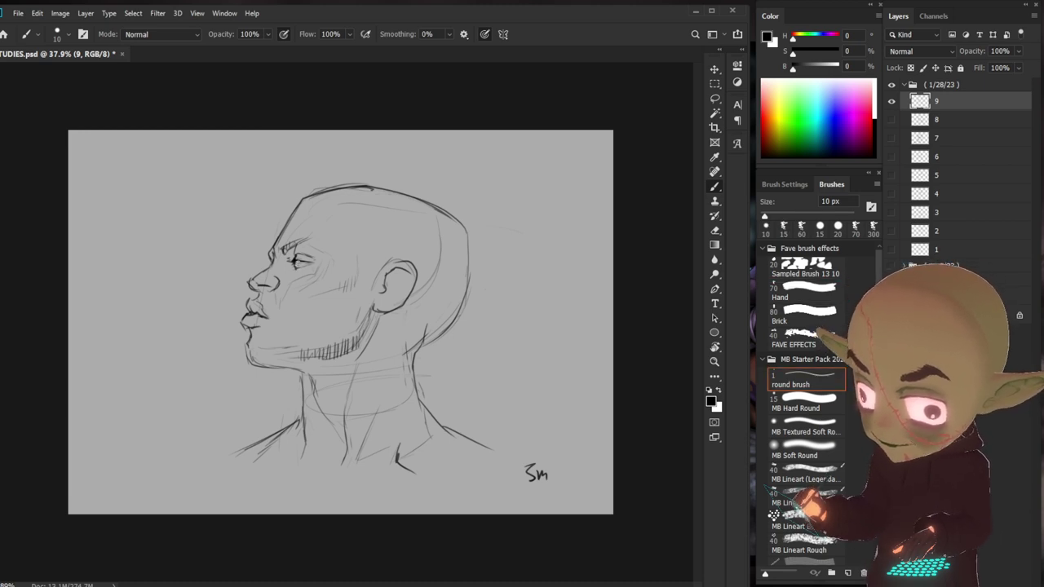
drag(290, 262, 310, 266)
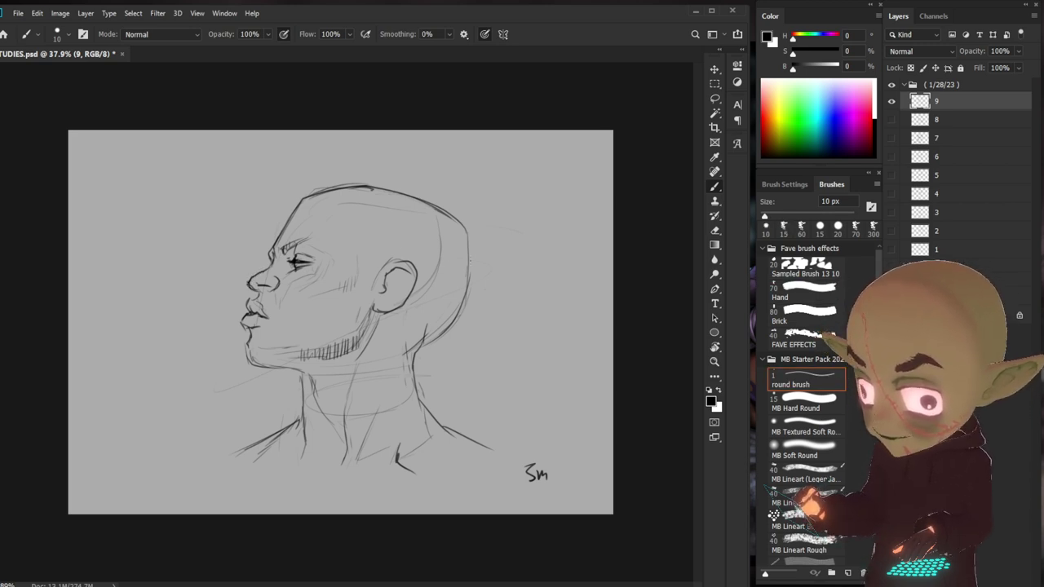
- Define the inner curve of the ear and outline its back and lower edge
drag(389, 279, 393, 297)
mouse_move(392, 296)
mouse_down()
mouse_move(382, 299)
mouse_move(385, 279)
mouse_up()
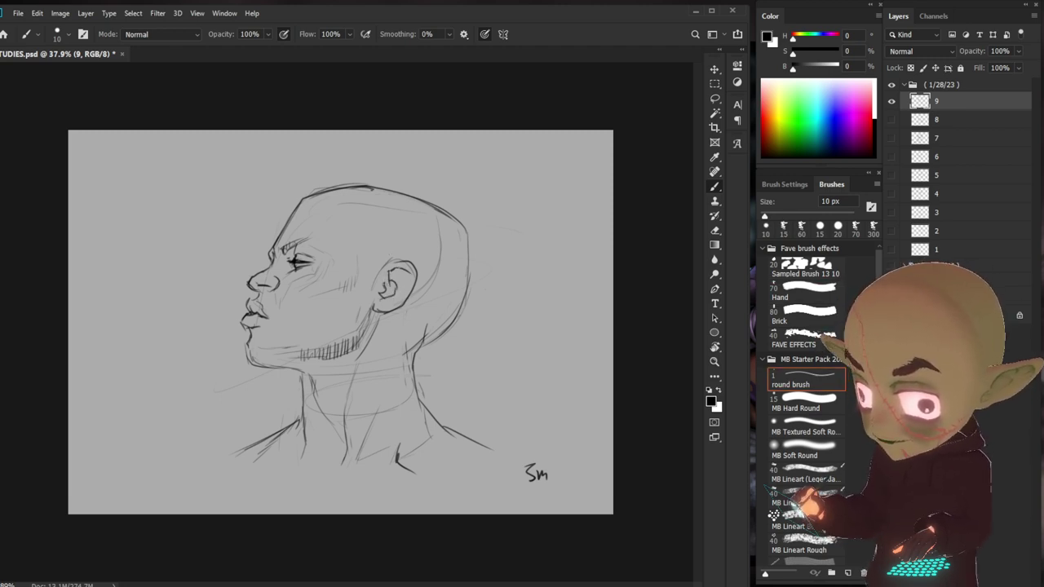
mouse_move(405, 278)
mouse_down()
mouse_move(402, 295)
mouse_move(379, 307)
mouse_up()
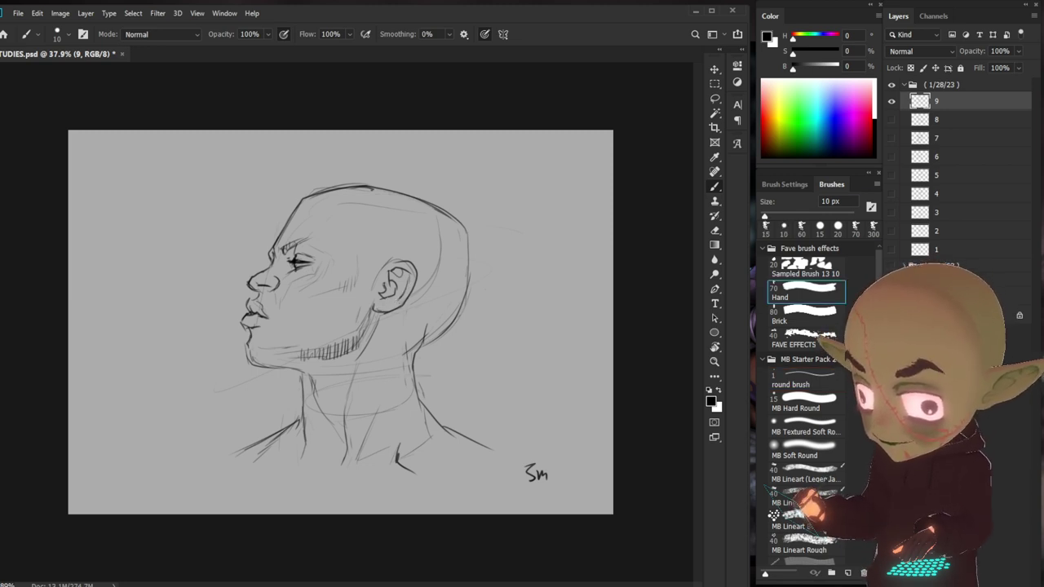
click(804, 292)
click(804, 377)
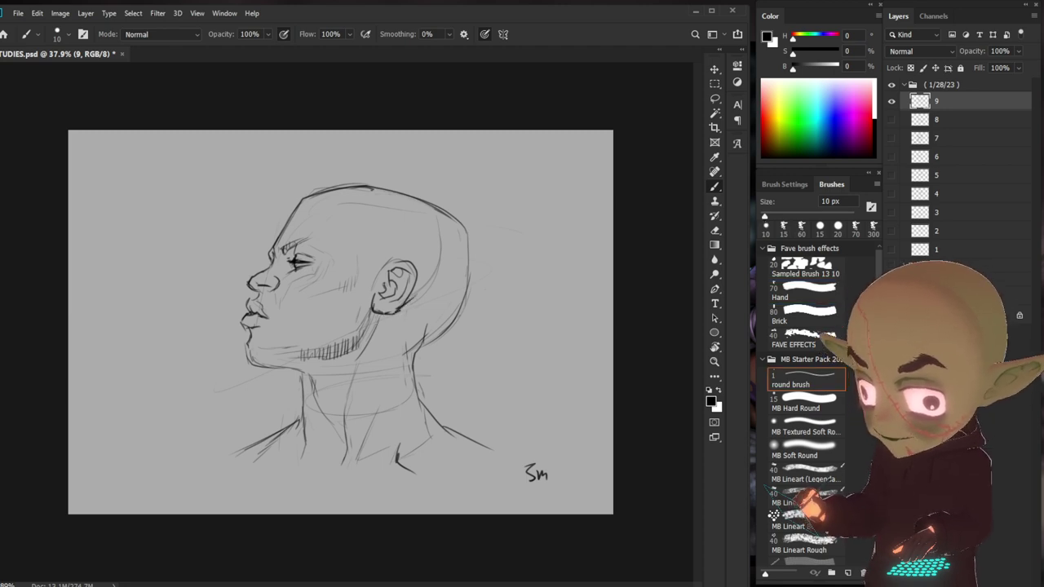
- Darken the jaw hatching and retrace the back of the head down into the neck
drag(360, 352, 365, 319)
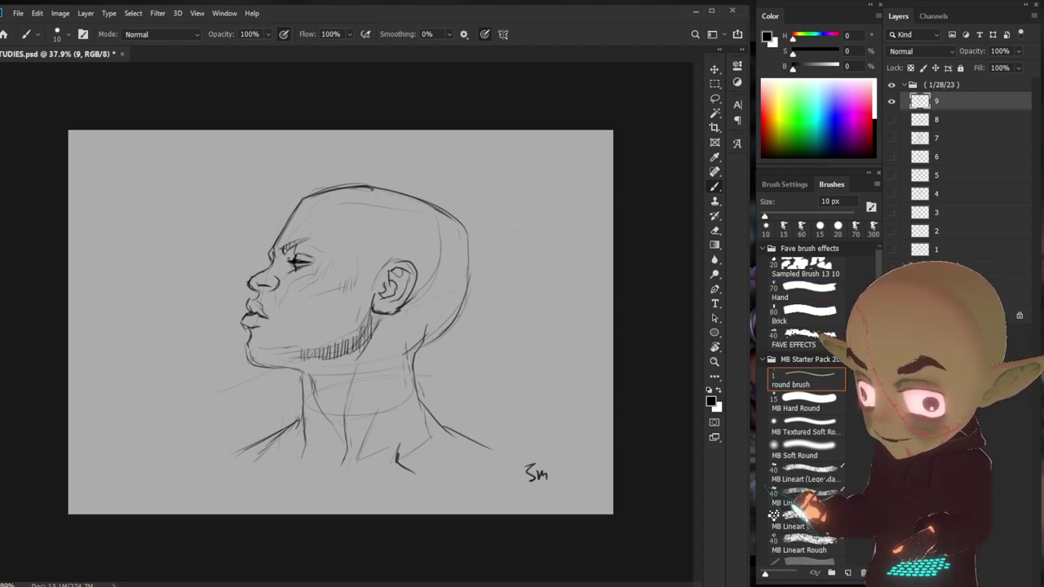
drag(468, 290, 413, 349)
drag(466, 239, 465, 303)
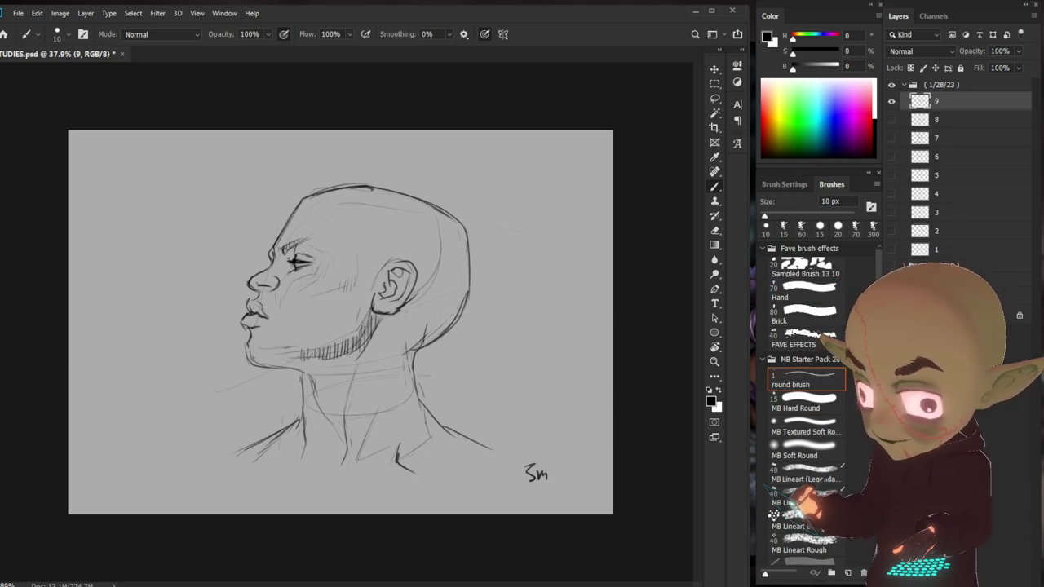
drag(420, 241, 411, 256)
drag(462, 277, 354, 448)
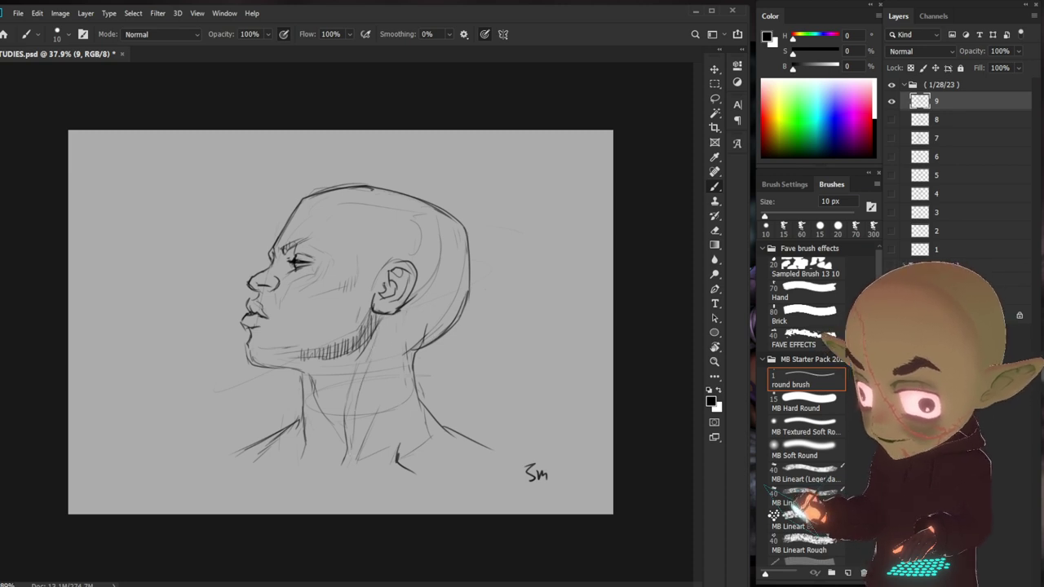
- Hatch vertical lines down the centre of the neck, behind the ear and across the back of the head
drag(372, 372, 362, 416)
drag(381, 343, 378, 406)
mouse_move(390, 320)
mouse_down()
mouse_move(385, 399)
mouse_move(395, 380)
mouse_up()
mouse_move(417, 296)
mouse_down()
mouse_move(408, 357)
mouse_move(432, 330)
mouse_up()
drag(441, 242, 438, 323)
drag(449, 233, 446, 300)
mouse_move(456, 222)
mouse_down()
mouse_move(450, 297)
mouse_move(455, 284)
mouse_up()
drag(463, 233, 460, 274)
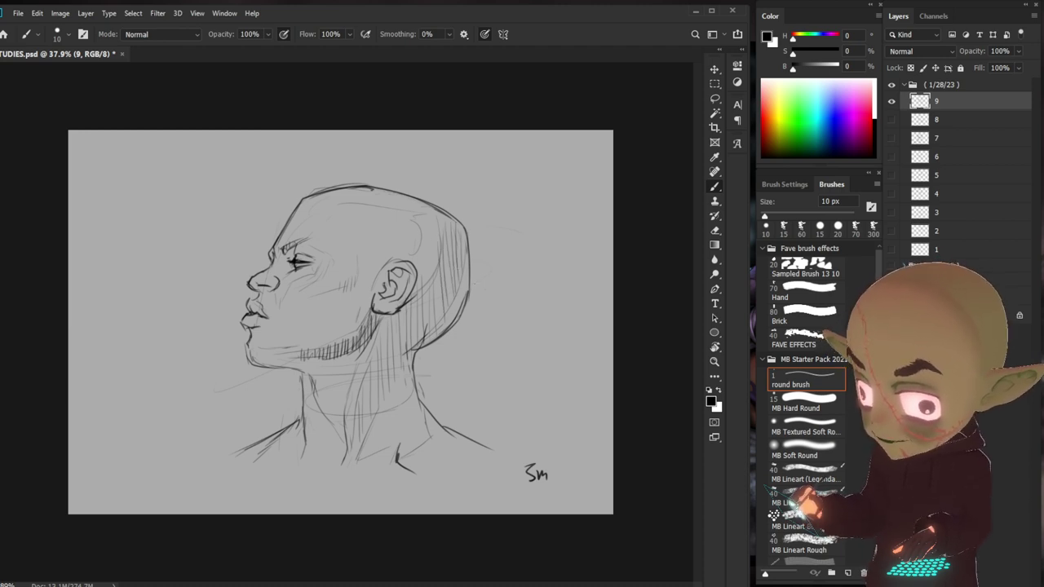
- Hatch the lower neck, then draw the curved neck base and the front of the neck
drag(424, 421, 416, 464)
drag(384, 393, 382, 463)
drag(390, 385, 394, 454)
mouse_move(399, 375)
mouse_down()
mouse_move(398, 454)
mouse_move(408, 454)
mouse_up()
drag(410, 401, 414, 469)
mouse_move(423, 447)
mouse_down()
mouse_move(418, 466)
mouse_move(479, 483)
mouse_up()
drag(354, 481, 389, 464)
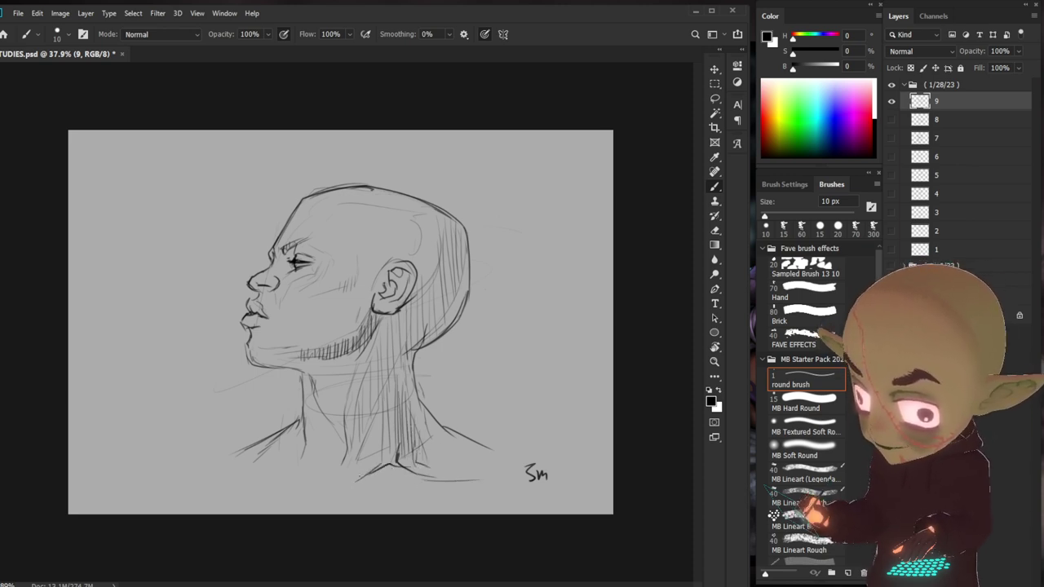
drag(348, 411, 337, 480)
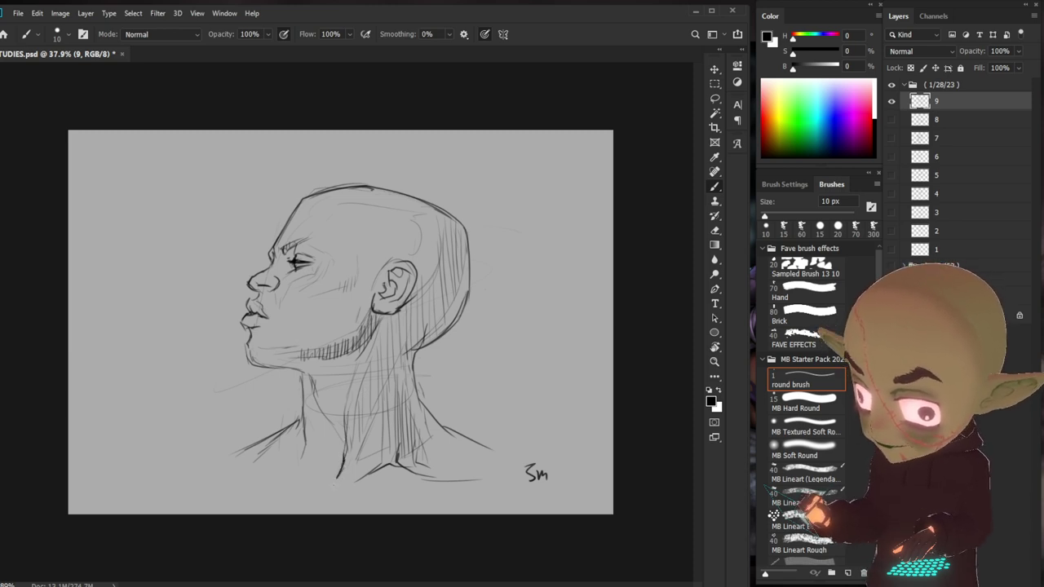
mouse_move(305, 419)
mouse_down()
mouse_move(313, 455)
mouse_move(288, 478)
mouse_move(225, 471)
mouse_up()
- Mark the lower lip and chin edge, add a cheek stroke and draw the eyebrow
key(comma)
key(comma)
key(comma)
key(period)
key(period)
key(period)
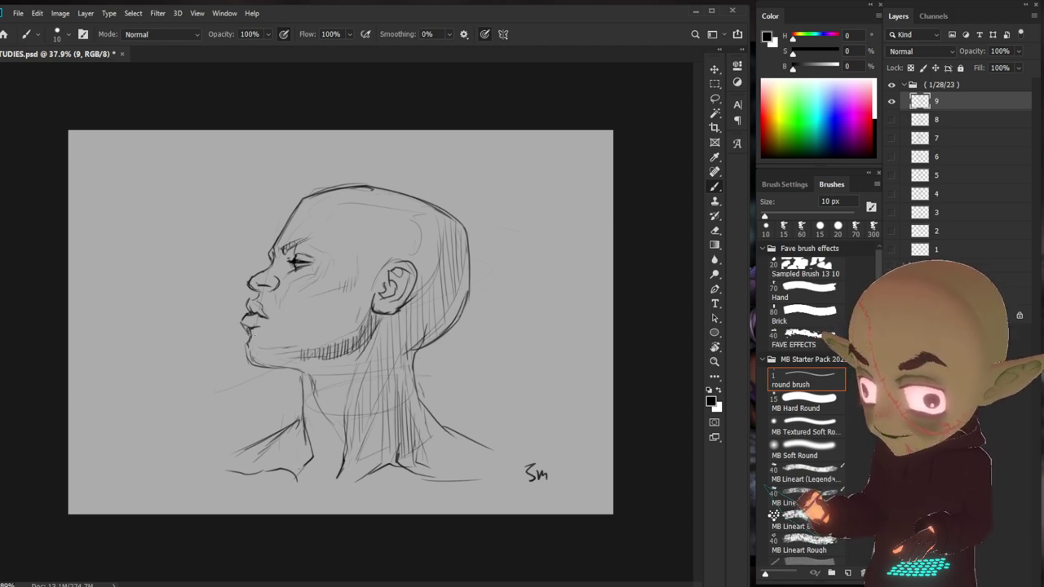
drag(248, 330, 249, 335)
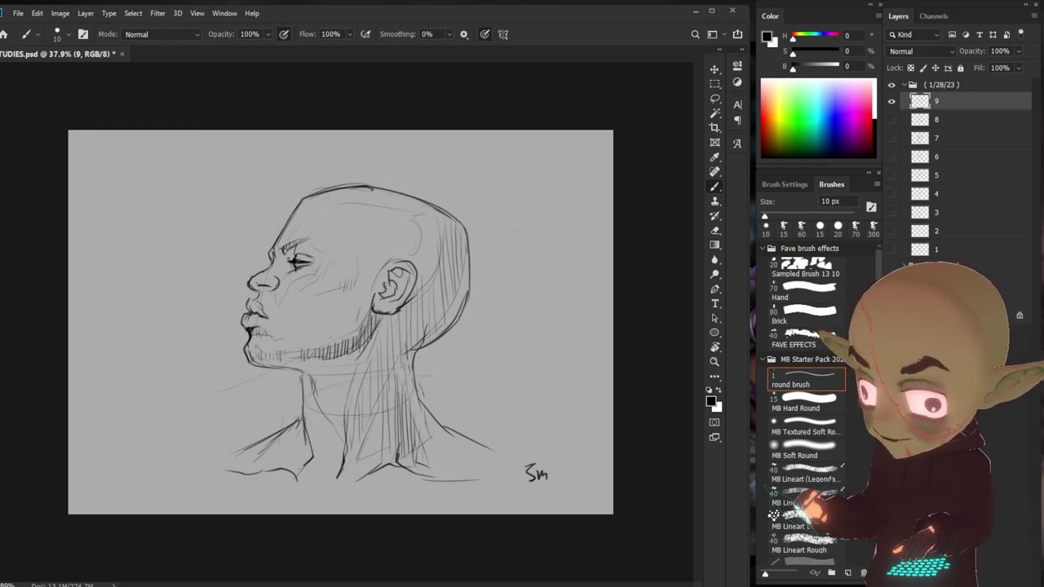
key(comma)
key(comma)
key(comma)
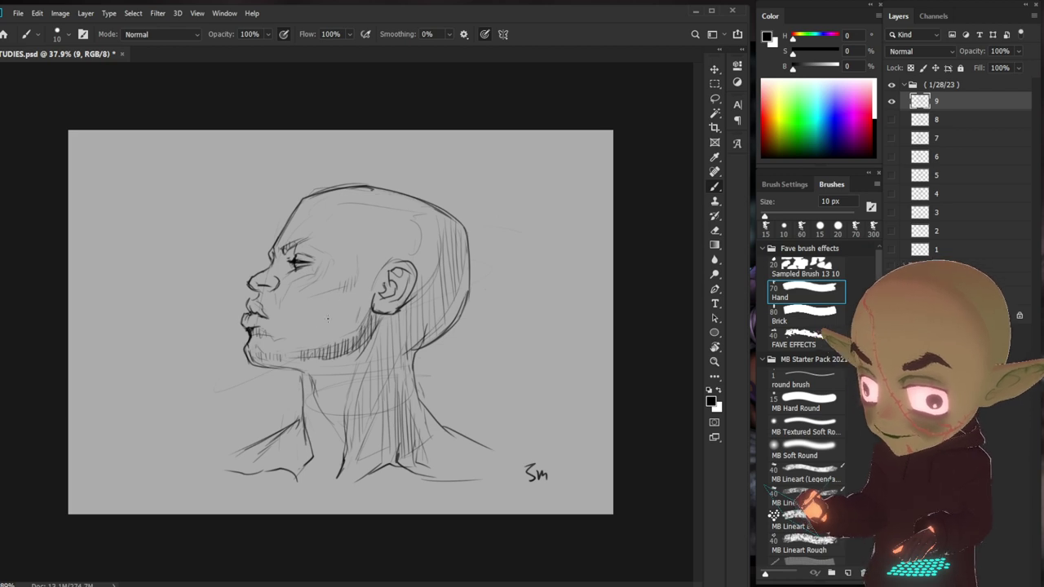
key(period)
key(period)
key(period)
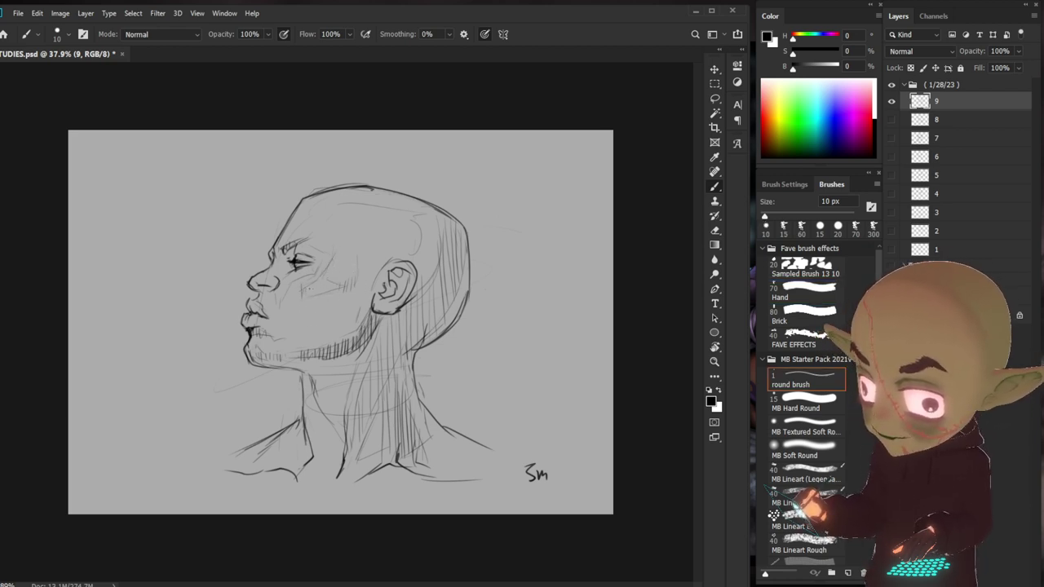
drag(328, 274, 325, 292)
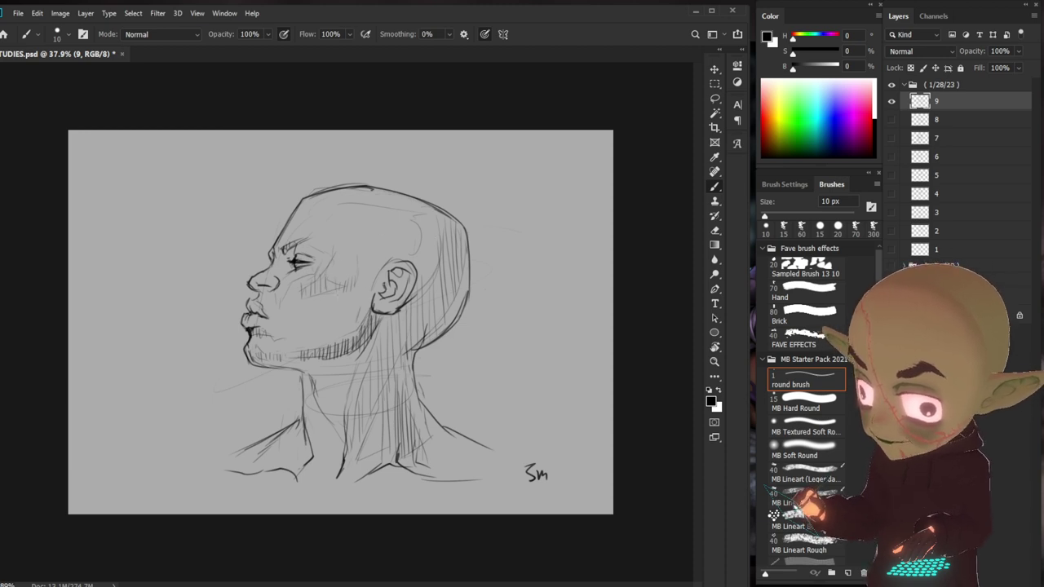
mouse_move(307, 239)
mouse_down()
mouse_move(284, 250)
mouse_move(307, 239)
mouse_up()
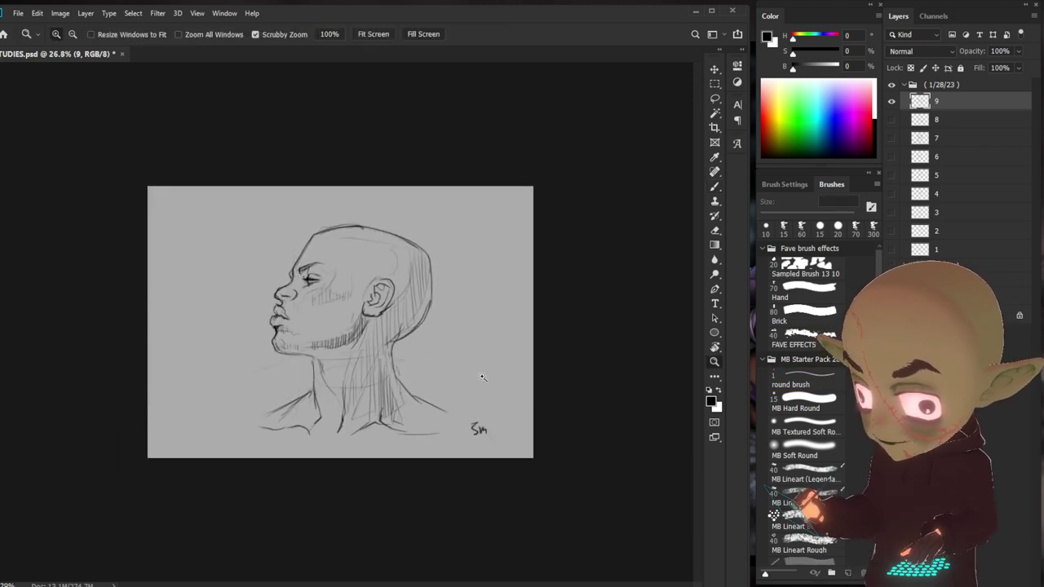
- With the Brush active, create a new blank layer named '10'
key(b)
key(ctrl+shift+n)
text(10)
key(Return)
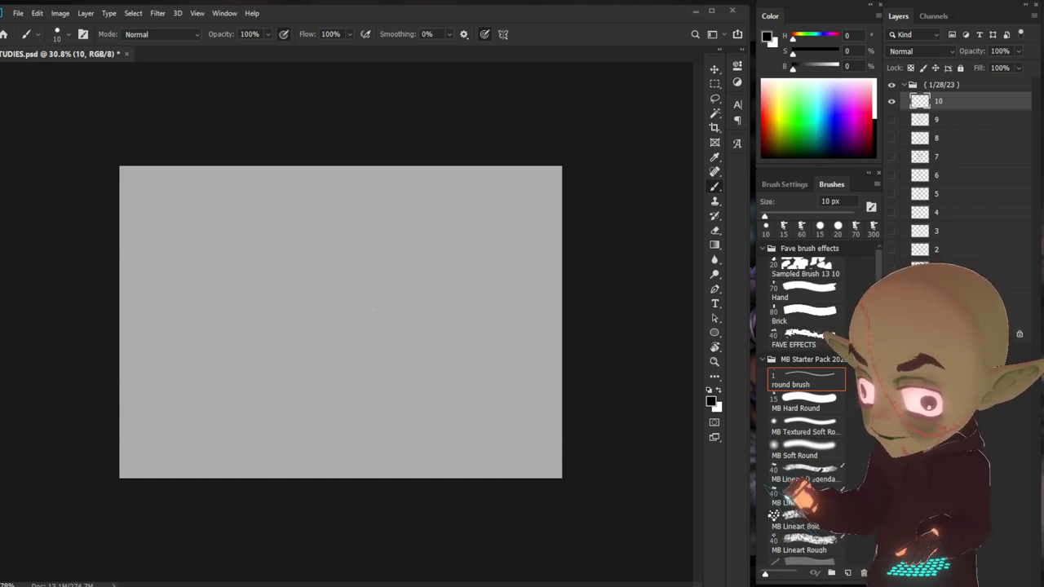
- Draw the head's vertical centre line and skull arc, and write the 5M note at lower right
drag(348, 245, 350, 359)
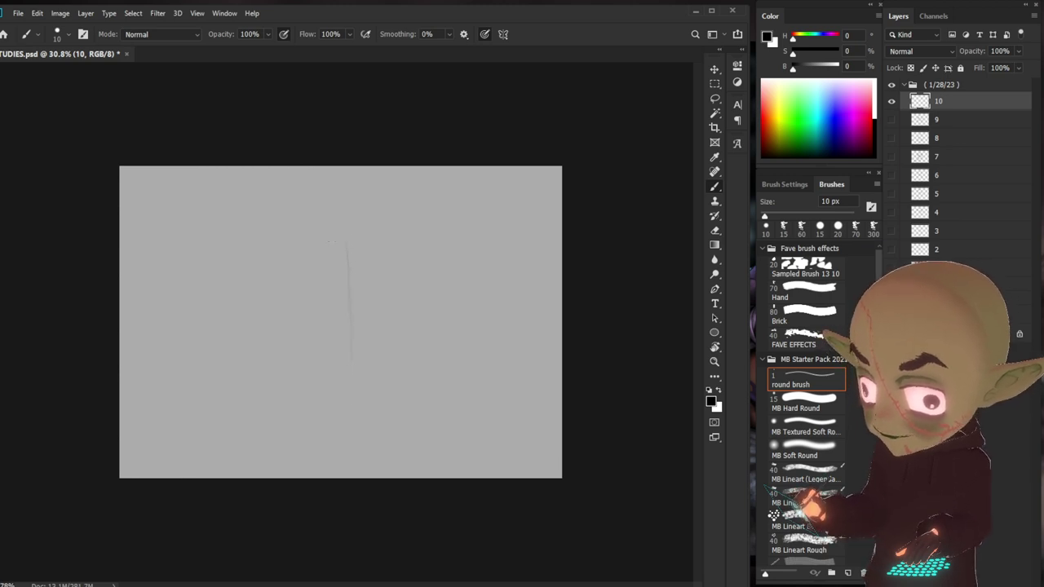
drag(359, 231, 297, 290)
drag(363, 231, 400, 284)
drag(309, 242, 295, 292)
mouse_move(492, 426)
mouse_down()
mouse_move(482, 443)
mouse_move(506, 435)
mouse_move(509, 445)
mouse_up()
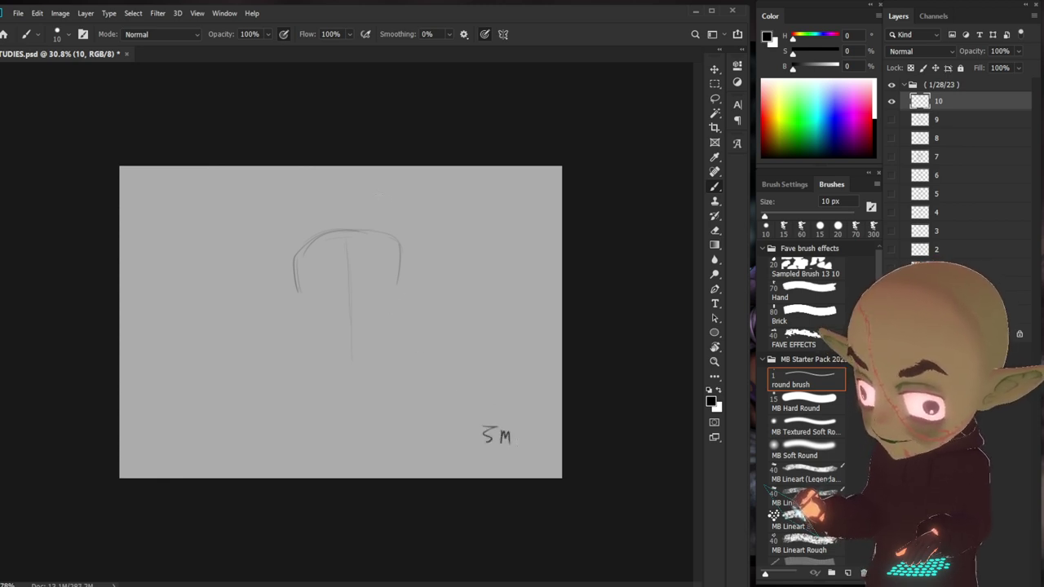
- Draw the horizontal brow line, the lower-left cheek and the base of the nose
drag(320, 292, 385, 293)
mouse_move(312, 298)
mouse_down()
mouse_move(332, 337)
mouse_move(374, 345)
mouse_up()
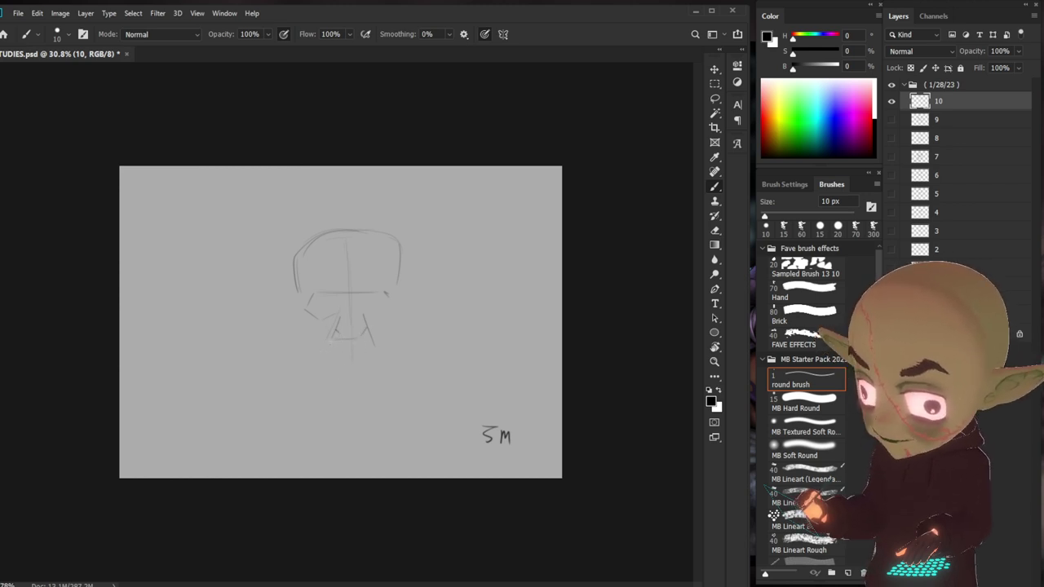
drag(330, 341, 369, 346)
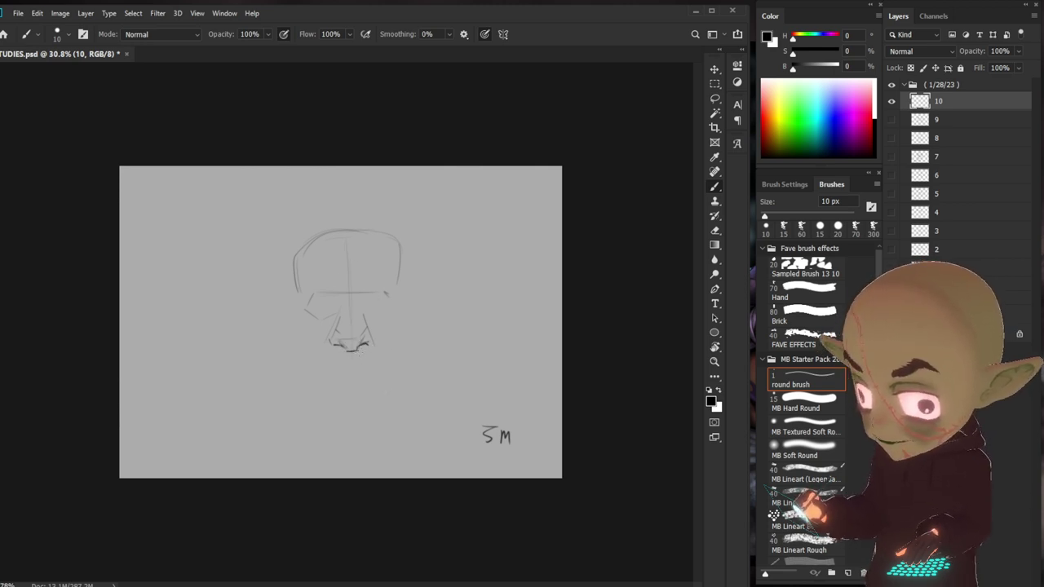
click(803, 292)
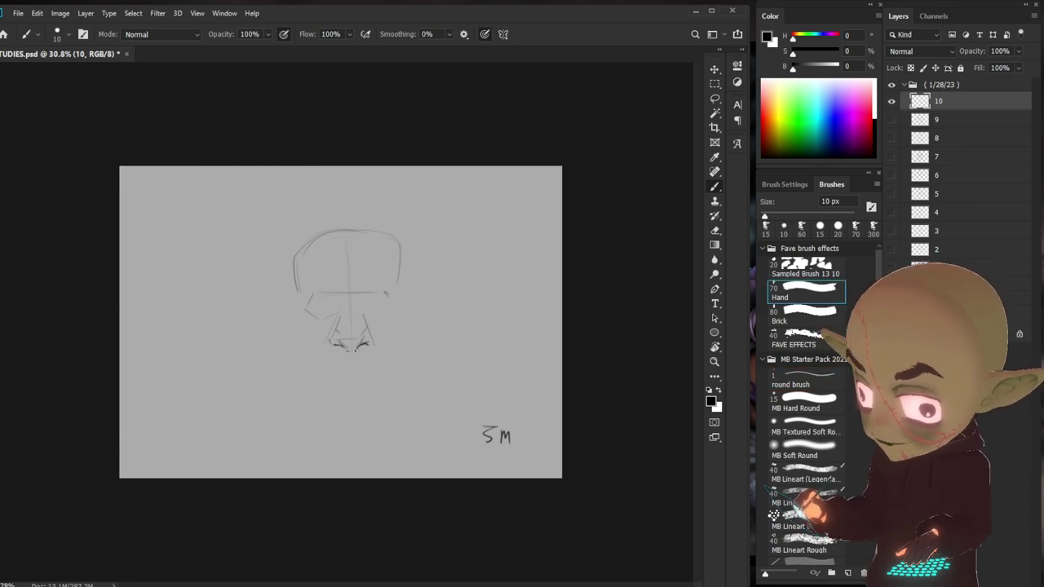
click(804, 378)
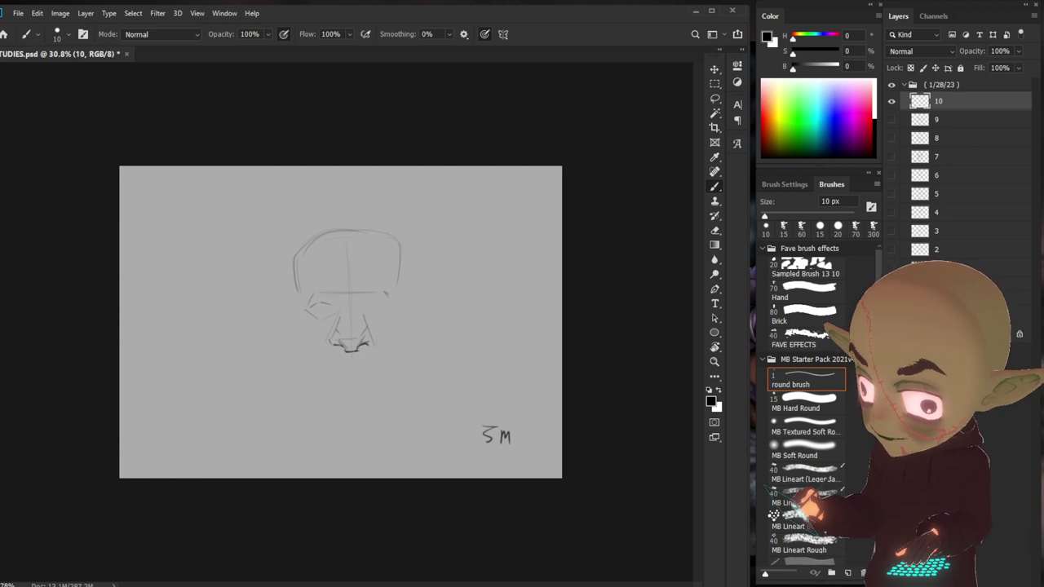
- Lasso the head sketch, scale it up to about 119% and deselect
key(l)
drag(397, 366, 391, 392)
key(ctrl+t)
drag(448, 197, 467, 175)
drag(409, 319, 400, 314)
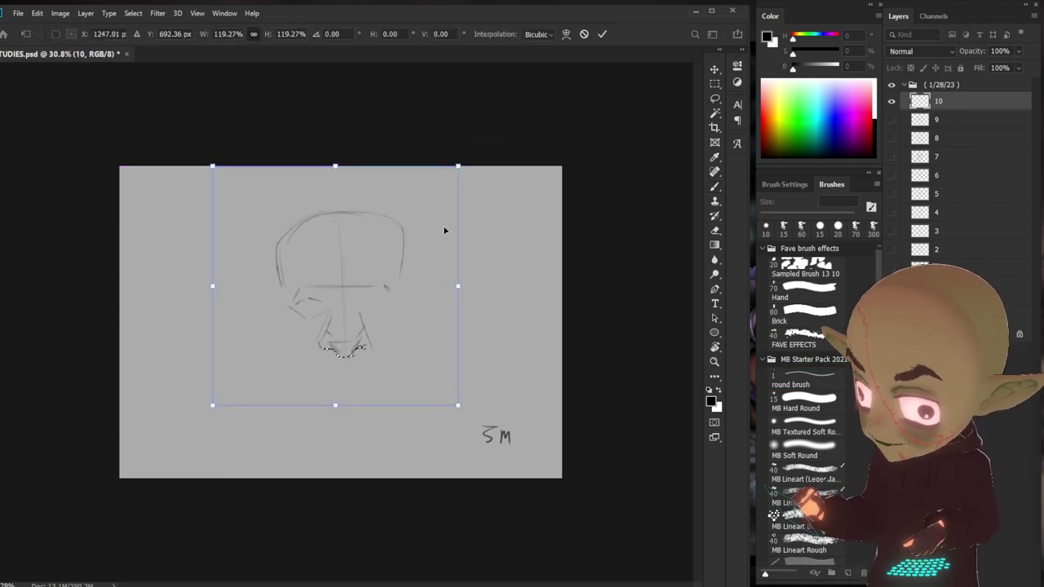
drag(456, 196, 450, 200)
key(Return)
key(ctrl+d)
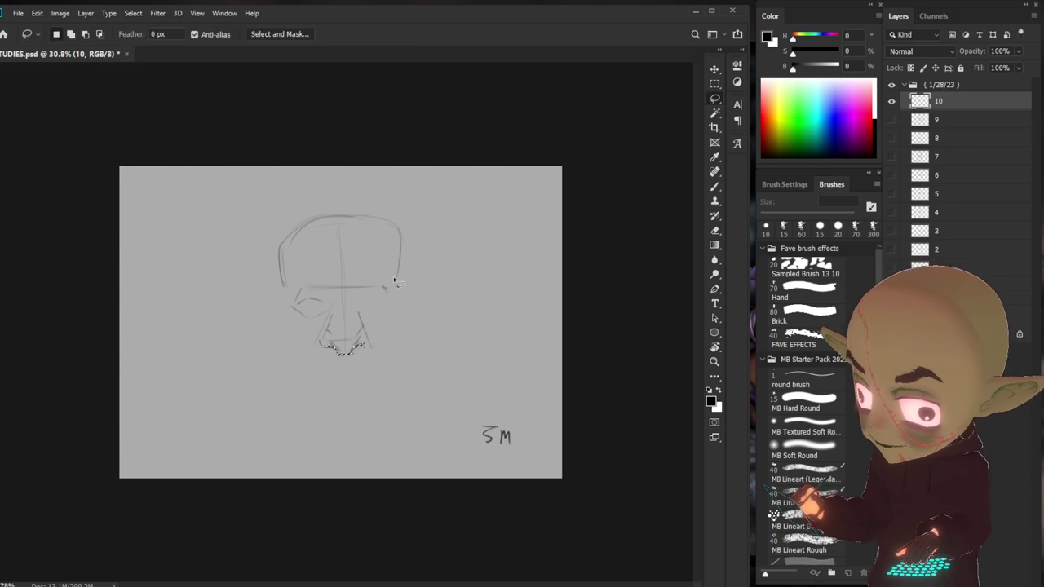
- Dismiss the invalid feather value error and return to the Brush tool
text(b)
key(Return)
key(Return)
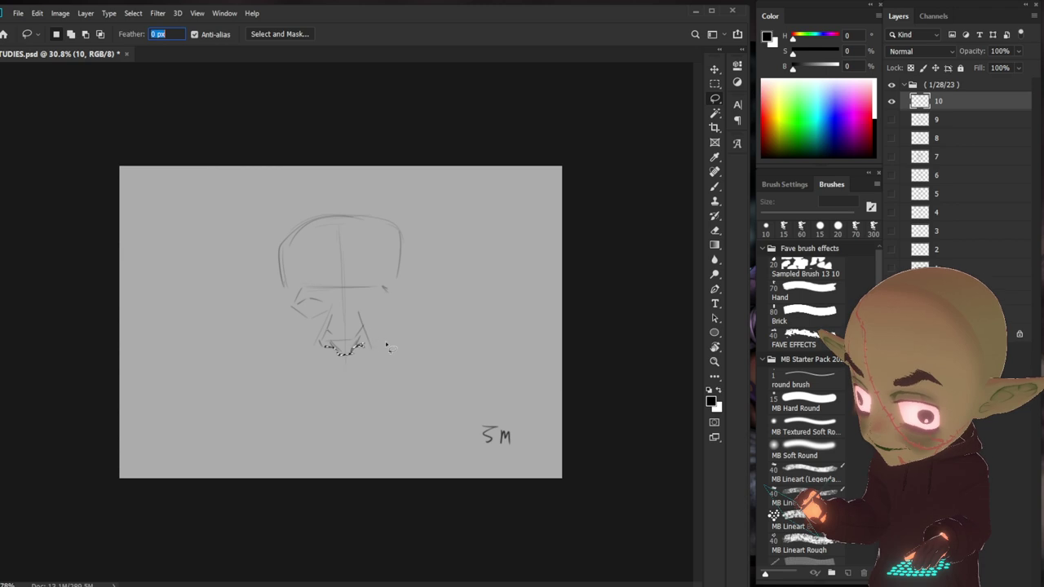
key(Return)
key(b)
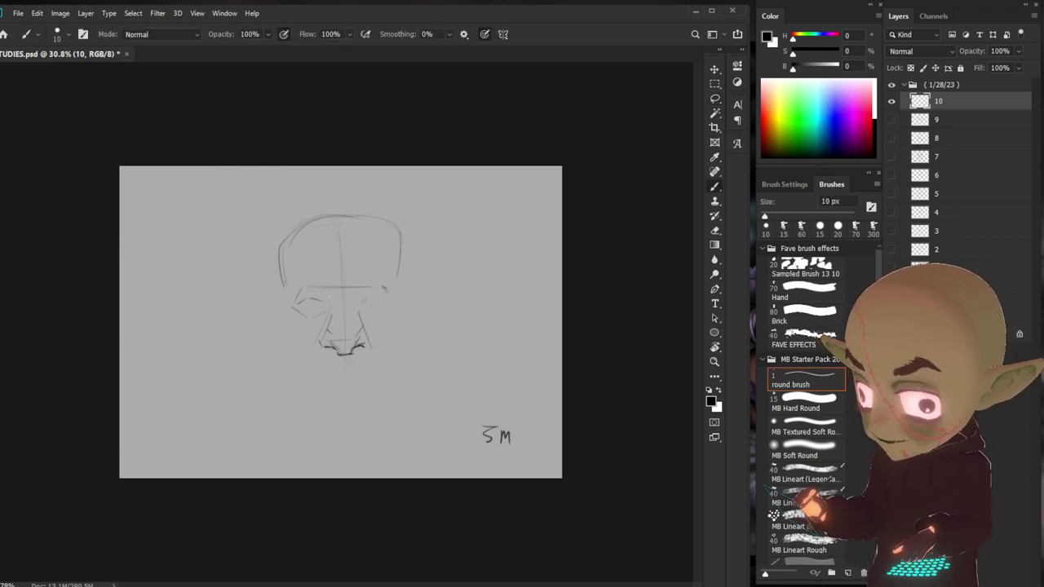
- Sketch the right eye curve, a line under the left eye, and darken the brow line
drag(368, 295, 361, 307)
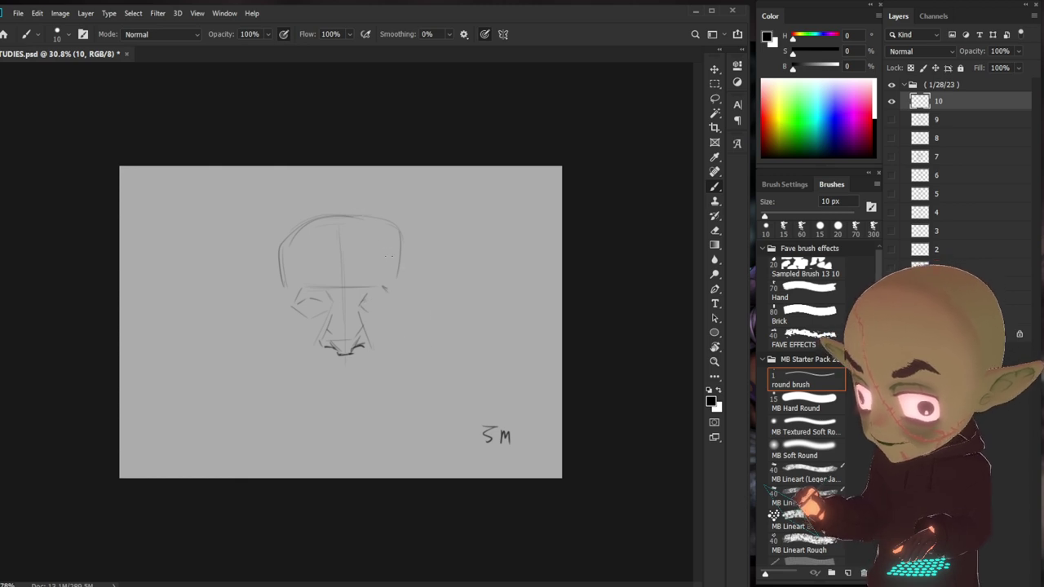
drag(375, 301, 386, 304)
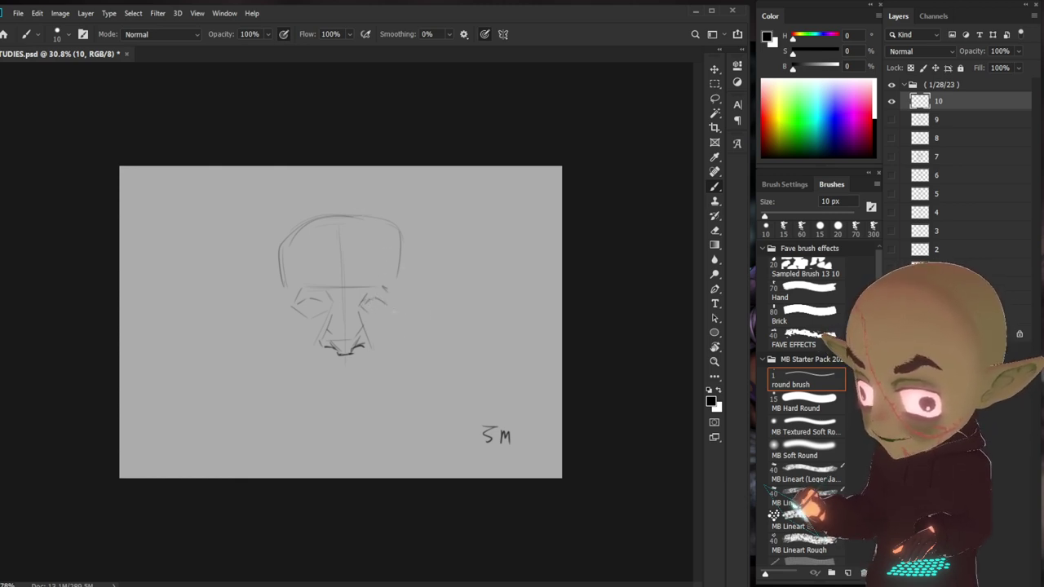
drag(299, 308, 319, 311)
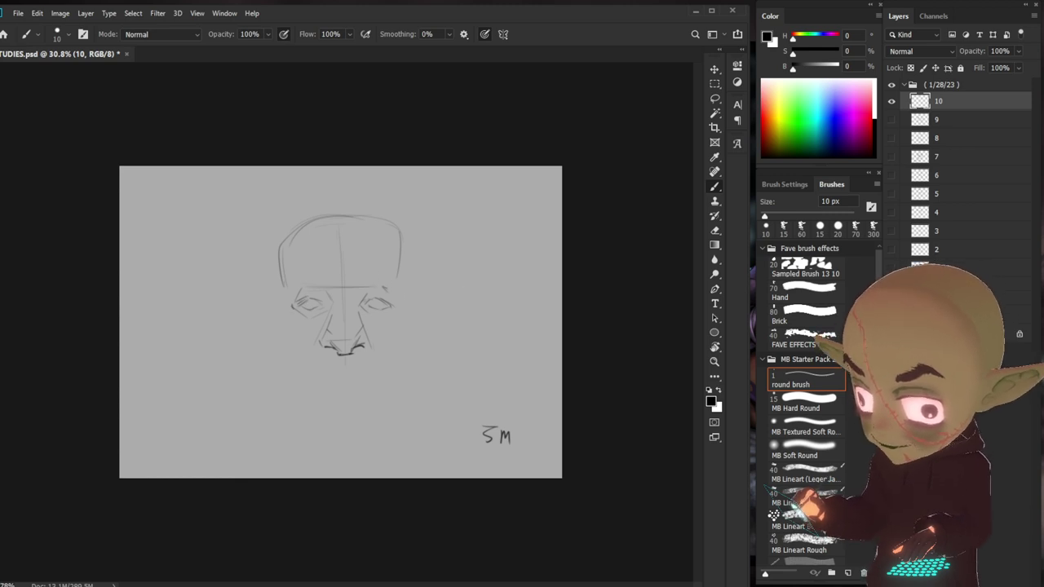
mouse_move(303, 286)
mouse_down()
mouse_move(367, 284)
mouse_move(386, 309)
mouse_up()
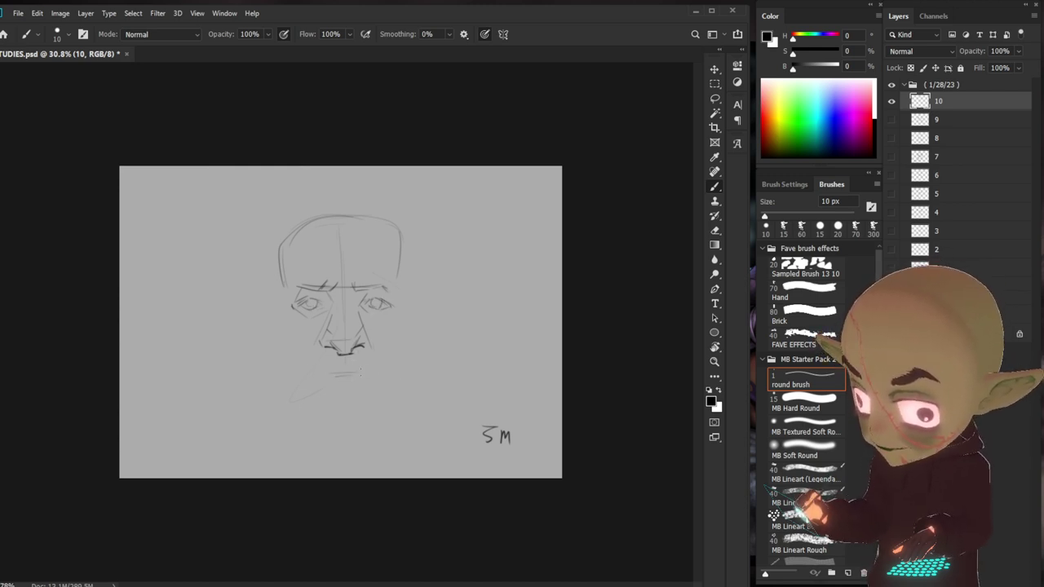
click(804, 292)
click(804, 379)
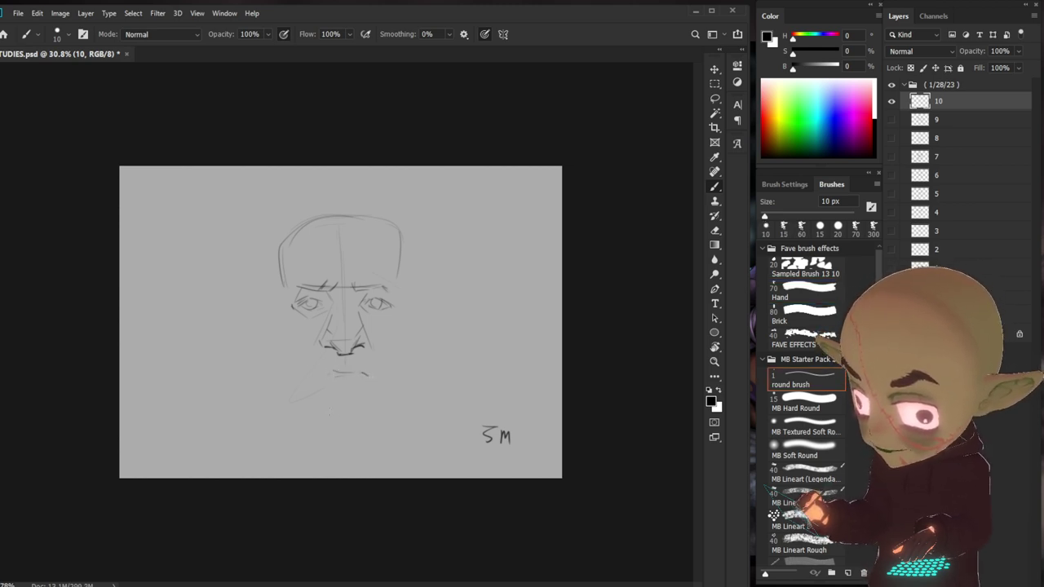
- Draw the jawline on both sides, the cheek contours and the right head outline
drag(297, 364, 314, 403)
drag(406, 341, 378, 403)
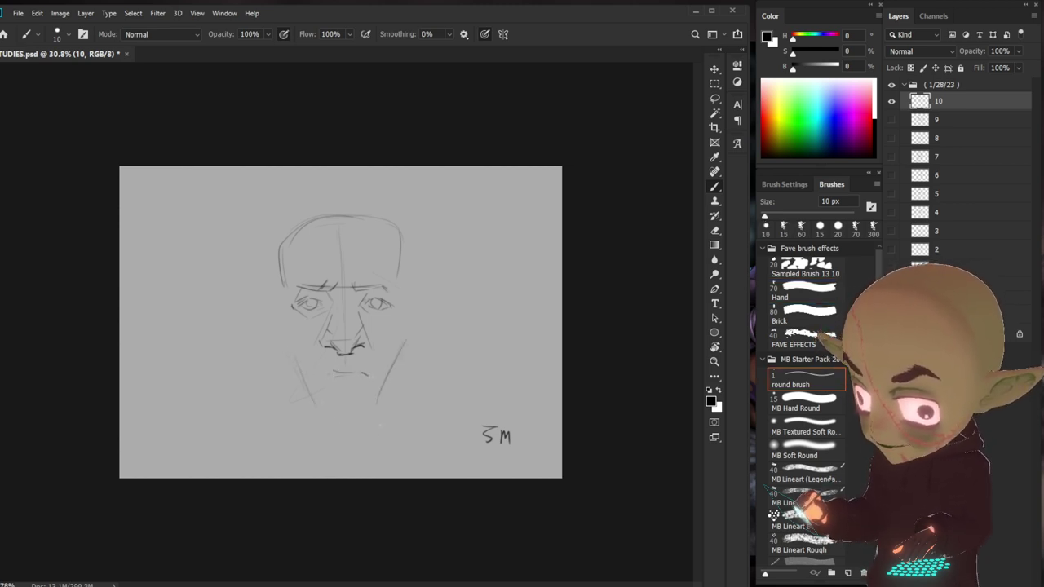
drag(276, 318, 285, 353)
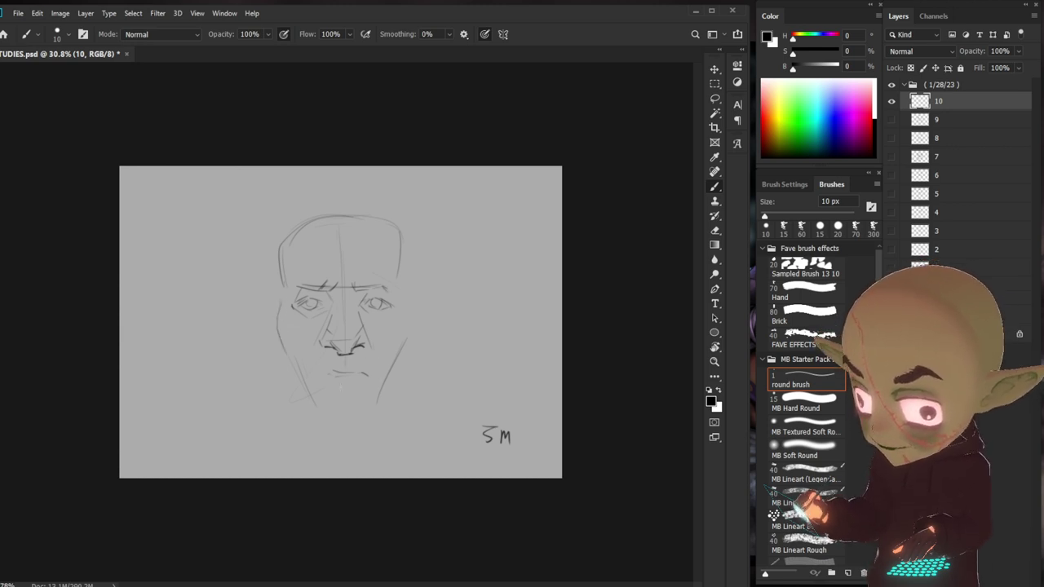
drag(398, 277, 411, 339)
drag(402, 239, 402, 286)
click(804, 290)
- Reinforce both sides of the head outline, the left face edge and the right ear
click(803, 379)
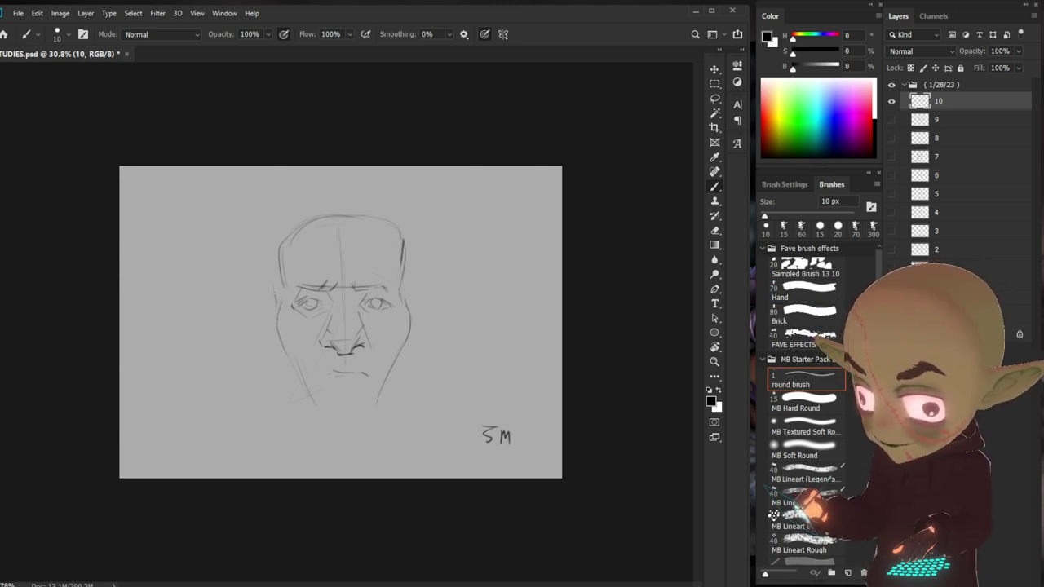
drag(279, 238, 276, 285)
drag(408, 243, 412, 290)
drag(262, 285, 270, 344)
mouse_move(414, 284)
mouse_down()
mouse_move(429, 289)
mouse_move(408, 352)
mouse_up()
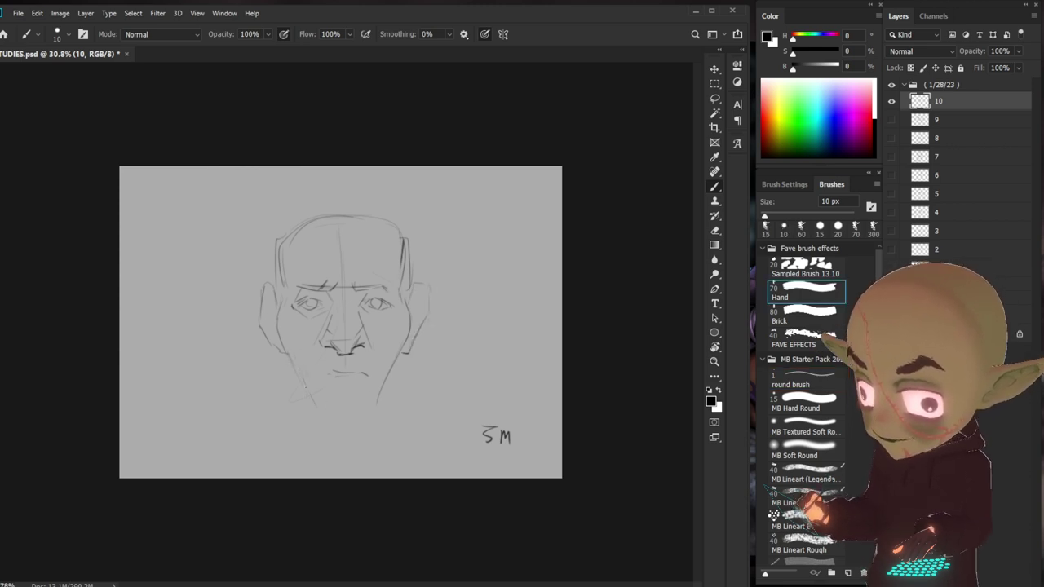
- Detail the nose and right nostril and add the nasolabial fold lines
drag(320, 341, 327, 351)
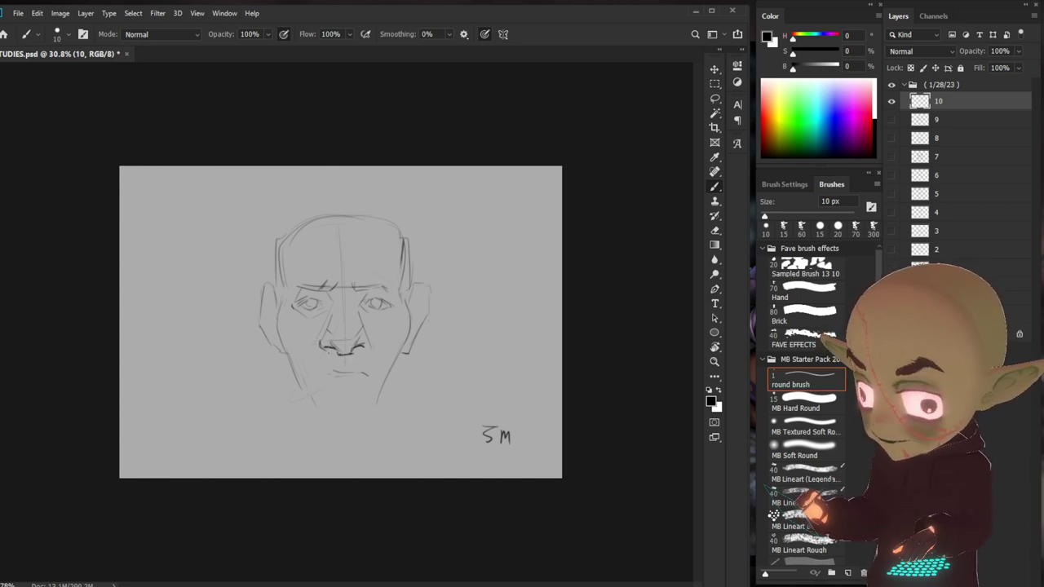
drag(327, 350, 335, 354)
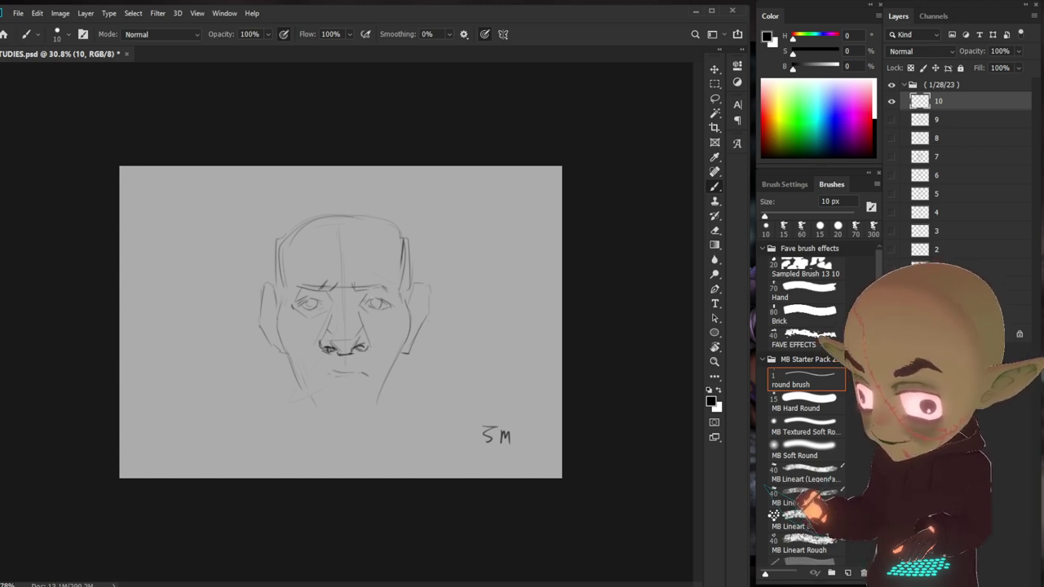
mouse_move(361, 347)
mouse_down()
mouse_move(368, 351)
mouse_move(353, 354)
mouse_up()
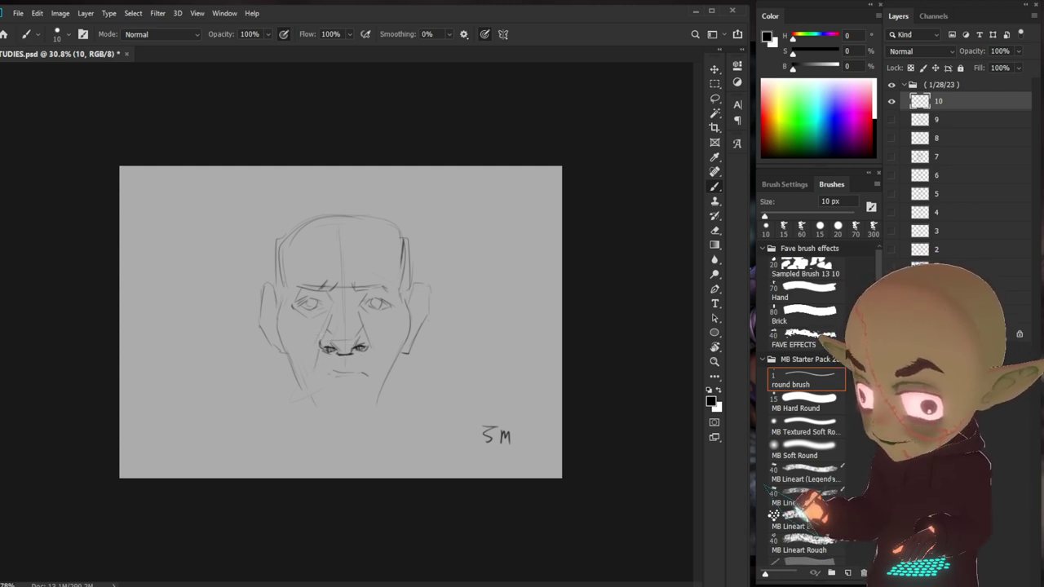
drag(304, 351, 307, 366)
drag(377, 348, 376, 382)
- Remove the faint right cheek stroke and darken the lower lip and chin line
key(ctrl+z)
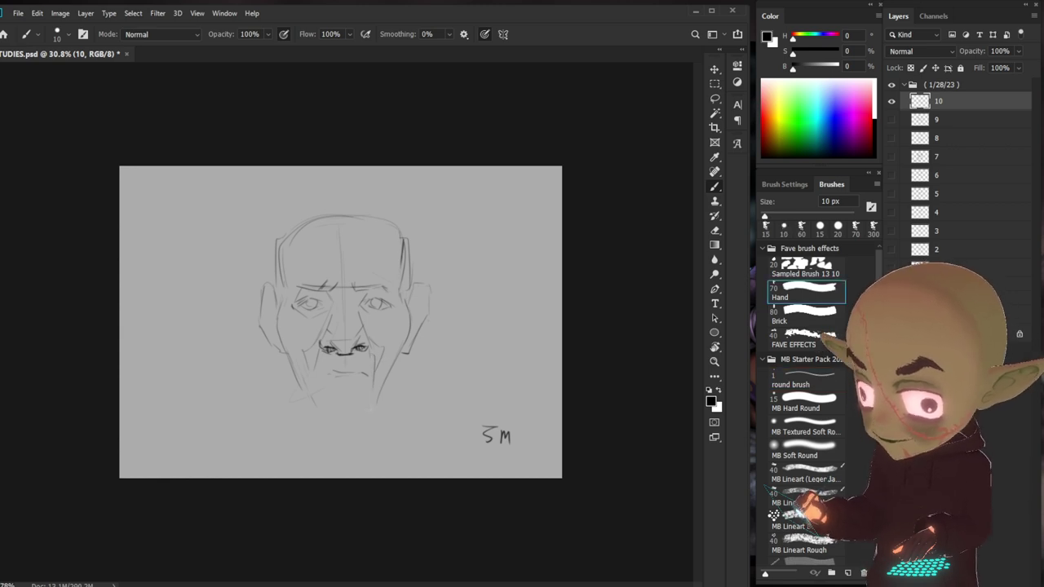
key(ctrl+z)
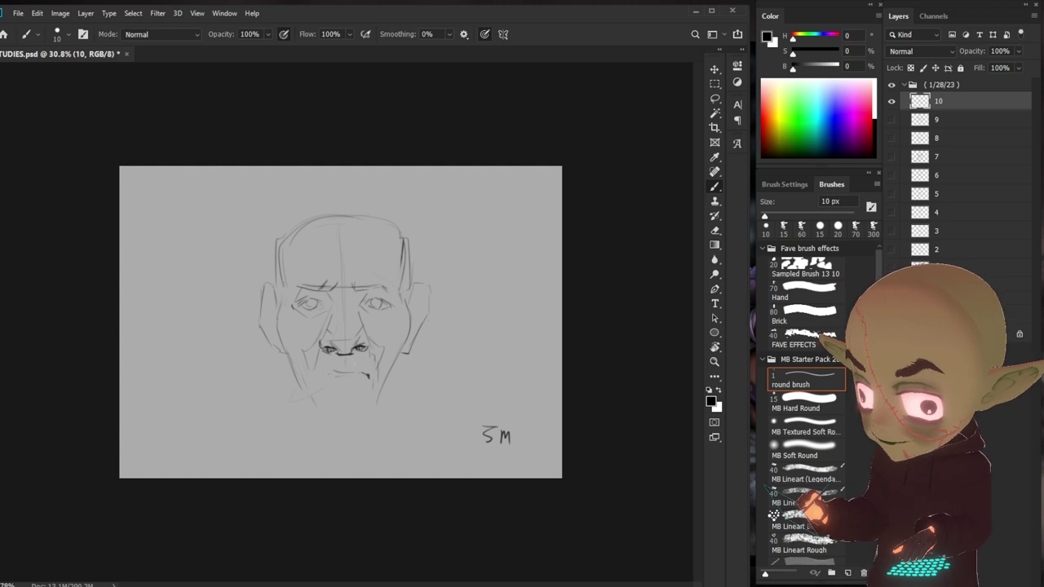
drag(323, 371, 341, 374)
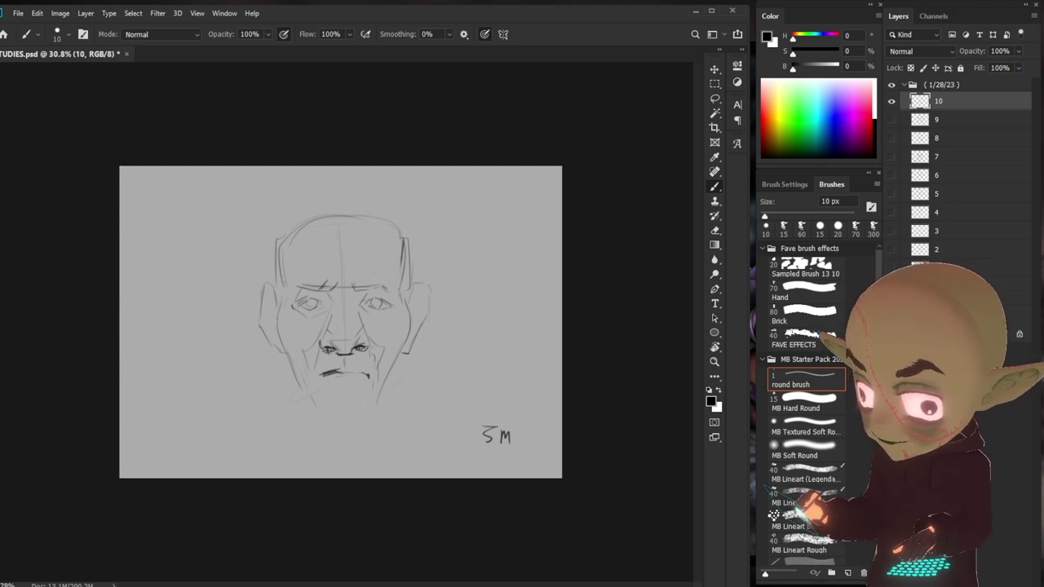
drag(326, 383, 359, 382)
mouse_move(332, 384)
mouse_down()
mouse_move(365, 382)
mouse_move(350, 385)
mouse_up()
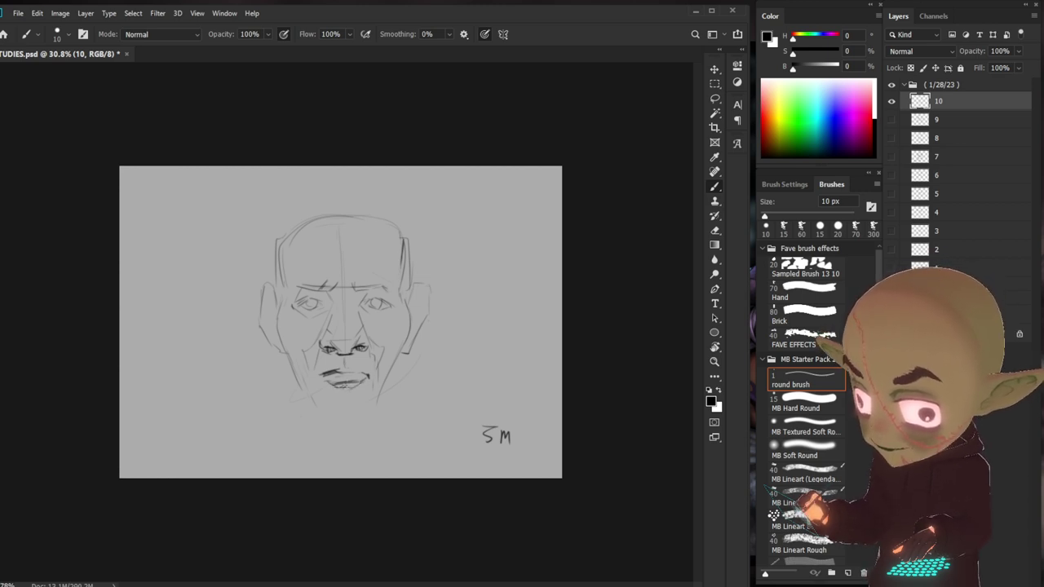
- Draw the chin, darken the right jawline, and darken both eyes
key(comma)
key(comma)
key(comma)
key(period)
key(period)
key(period)
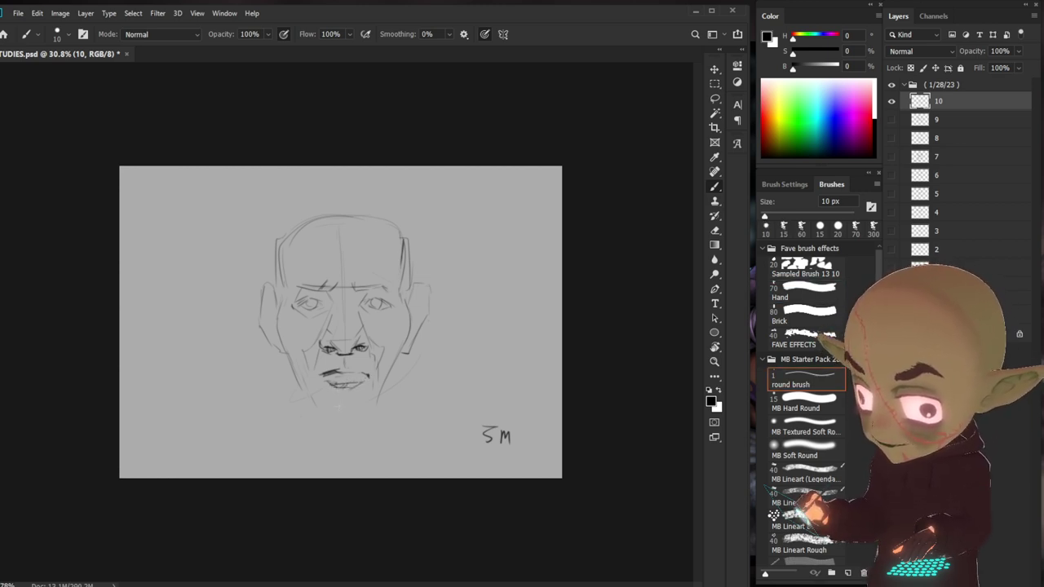
mouse_move(320, 389)
mouse_down()
mouse_move(308, 412)
mouse_move(349, 423)
mouse_up()
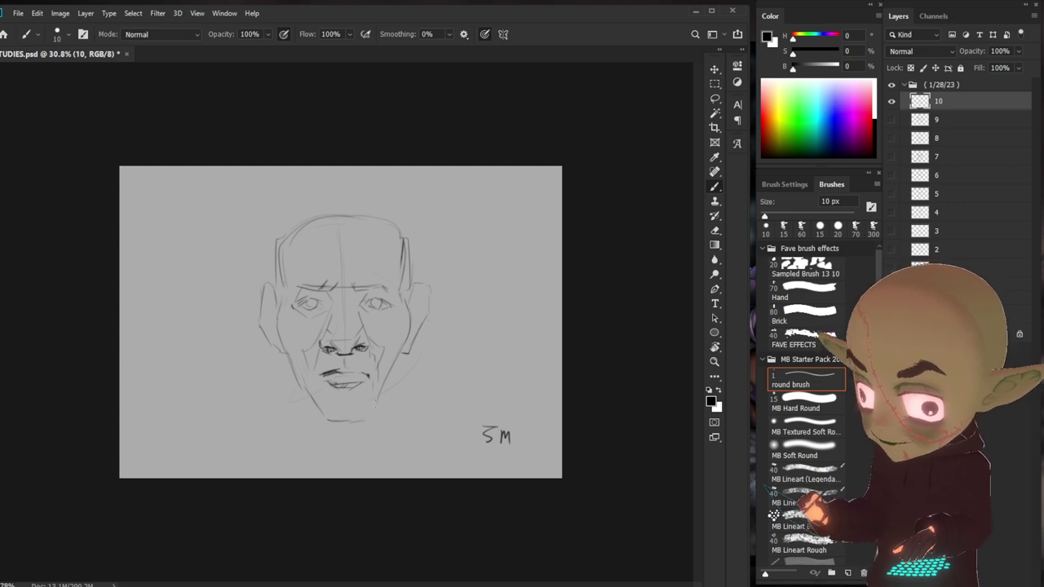
mouse_move(344, 423)
mouse_down()
mouse_move(370, 417)
mouse_move(362, 422)
mouse_up()
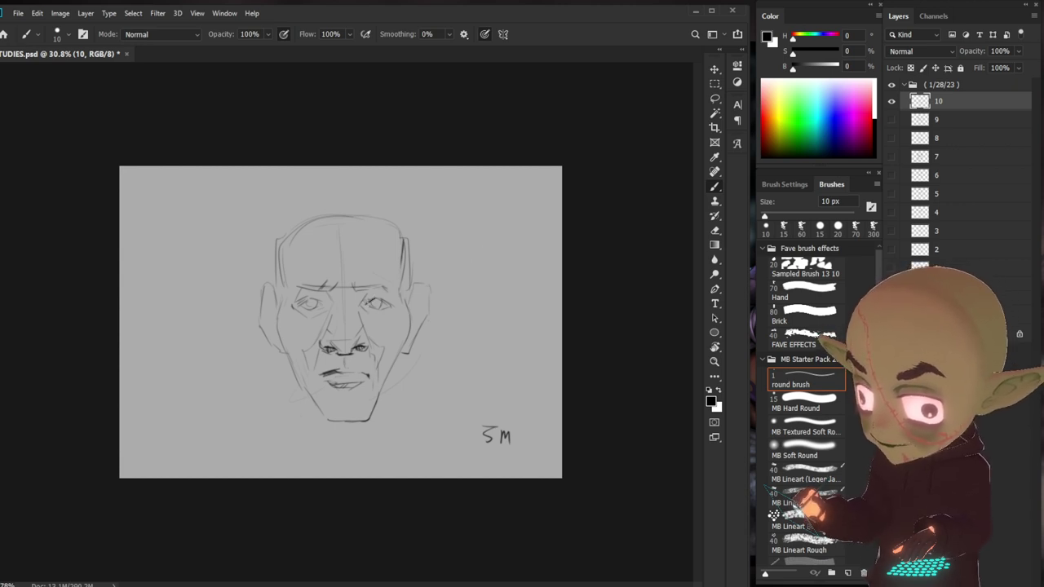
drag(379, 299, 399, 307)
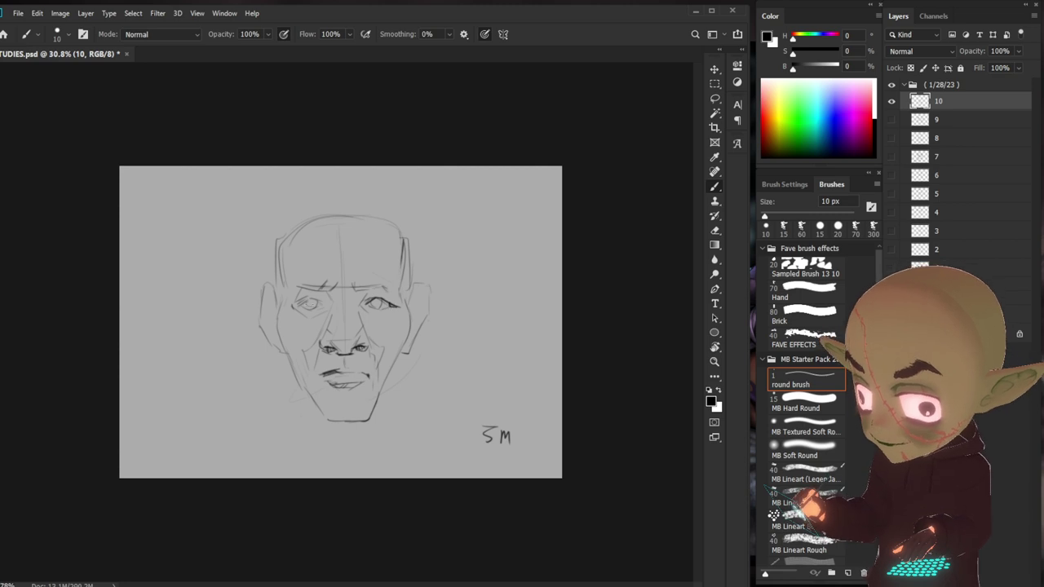
drag(295, 301, 310, 300)
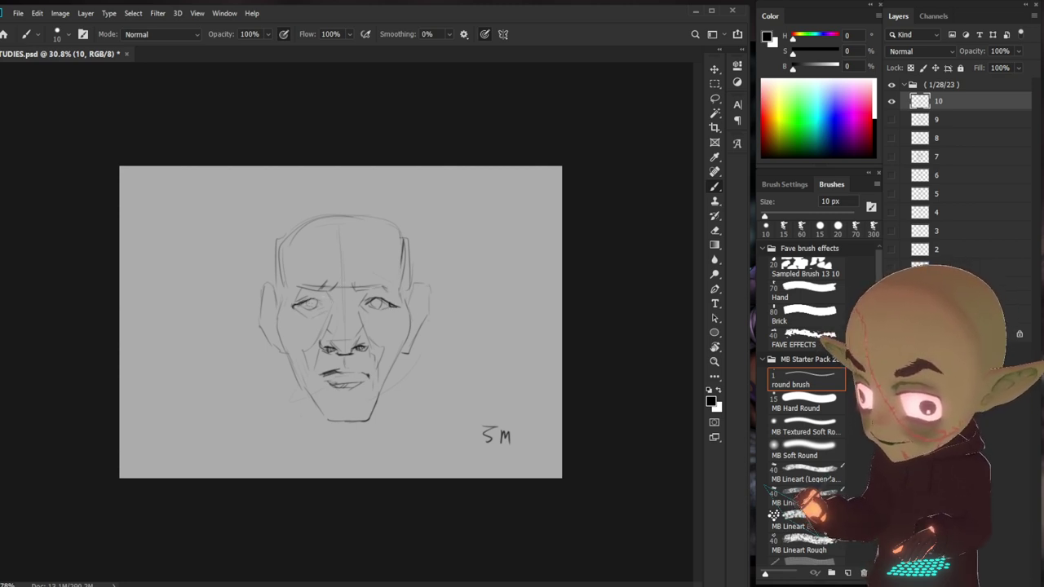
- Add eye detail, darken both brows and the left eyelid, and line the temple and face sides
click(803, 291)
click(804, 380)
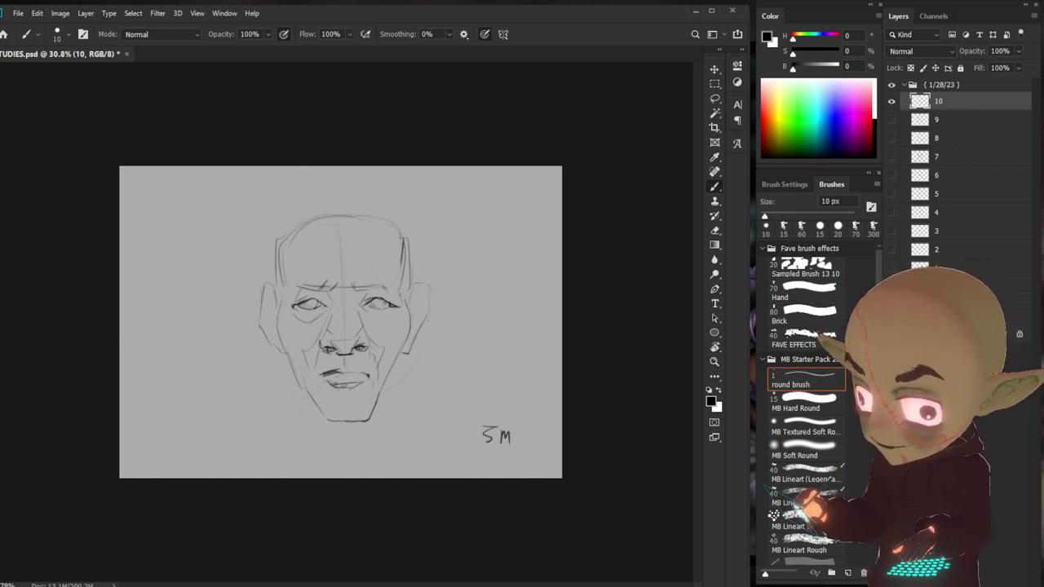
drag(307, 302, 385, 304)
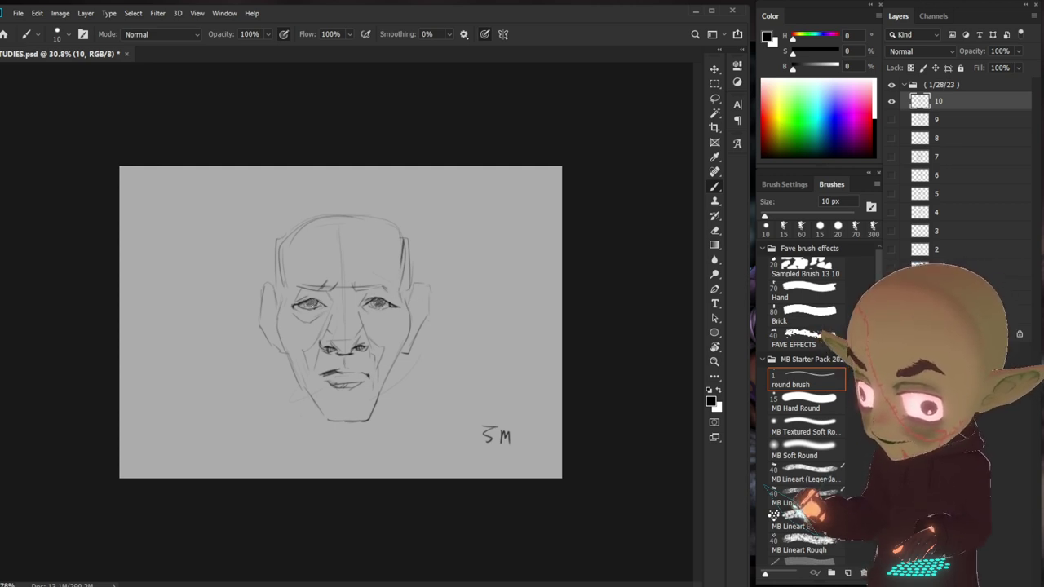
drag(320, 287, 338, 292)
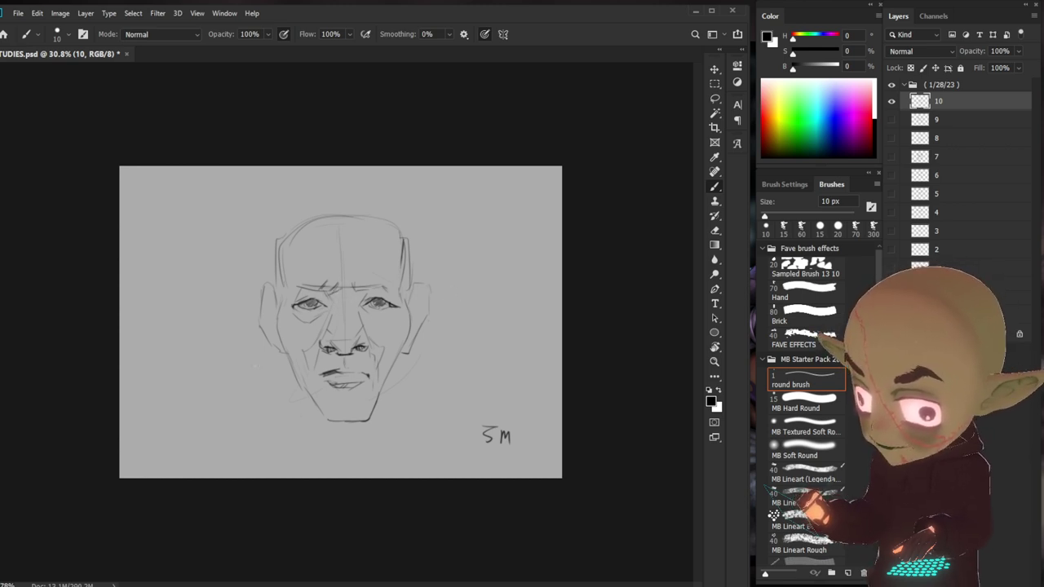
drag(281, 239, 283, 290)
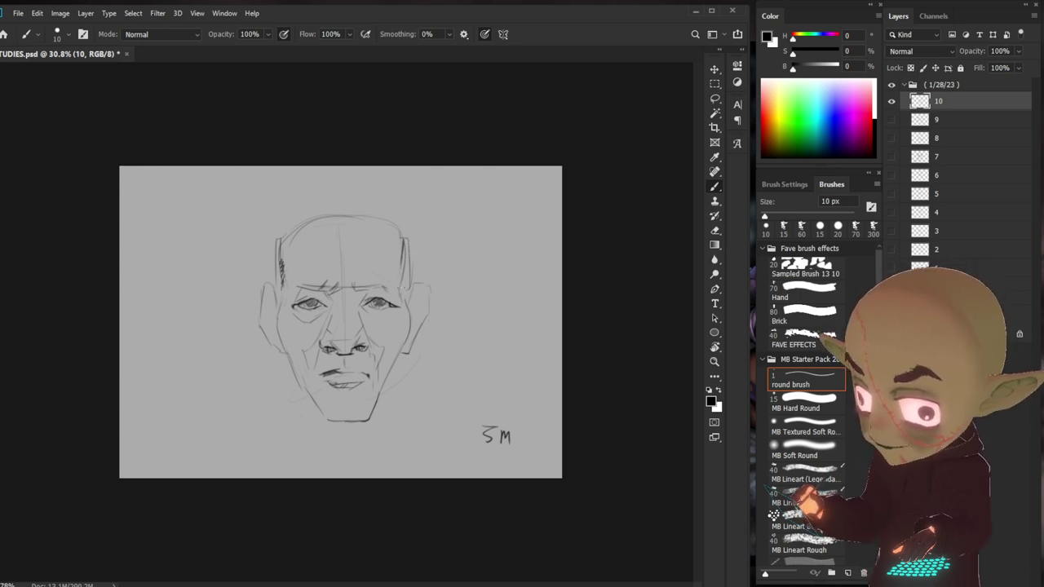
mouse_move(366, 286)
mouse_down()
mouse_move(390, 285)
mouse_move(358, 320)
mouse_up()
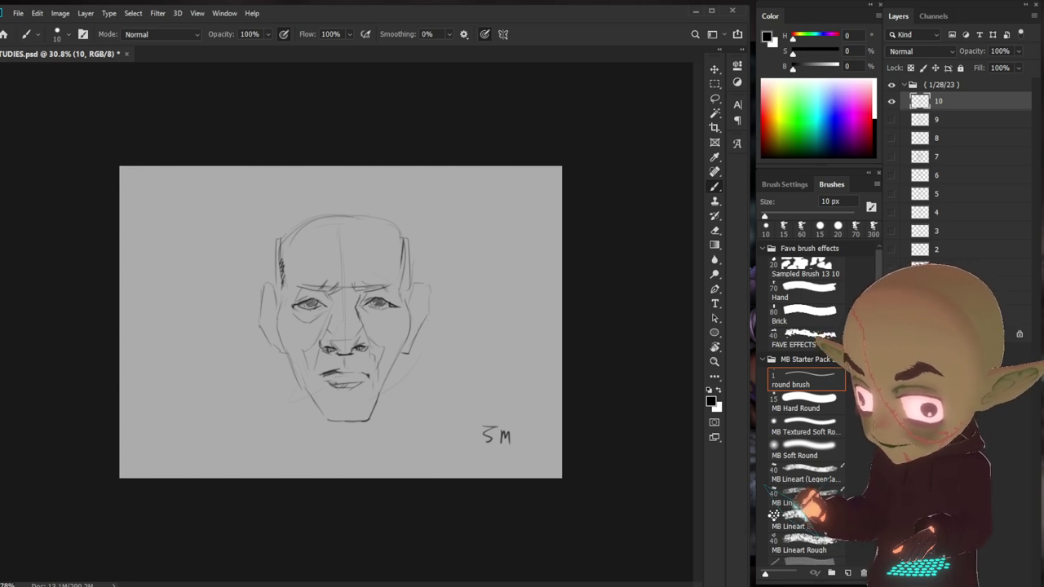
drag(314, 305, 326, 300)
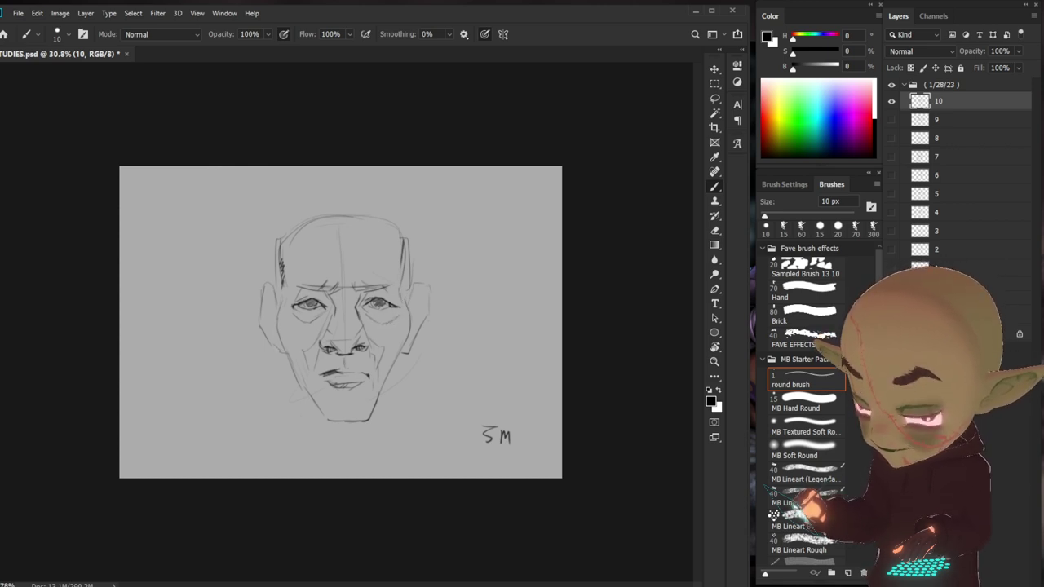
drag(282, 286, 278, 313)
mouse_move(405, 276)
mouse_down()
mouse_move(400, 305)
mouse_move(402, 295)
mouse_up()
- Undo the last right-side stroke, mark the left brow, and shade around the right eye and nose
key(ctrl+z)
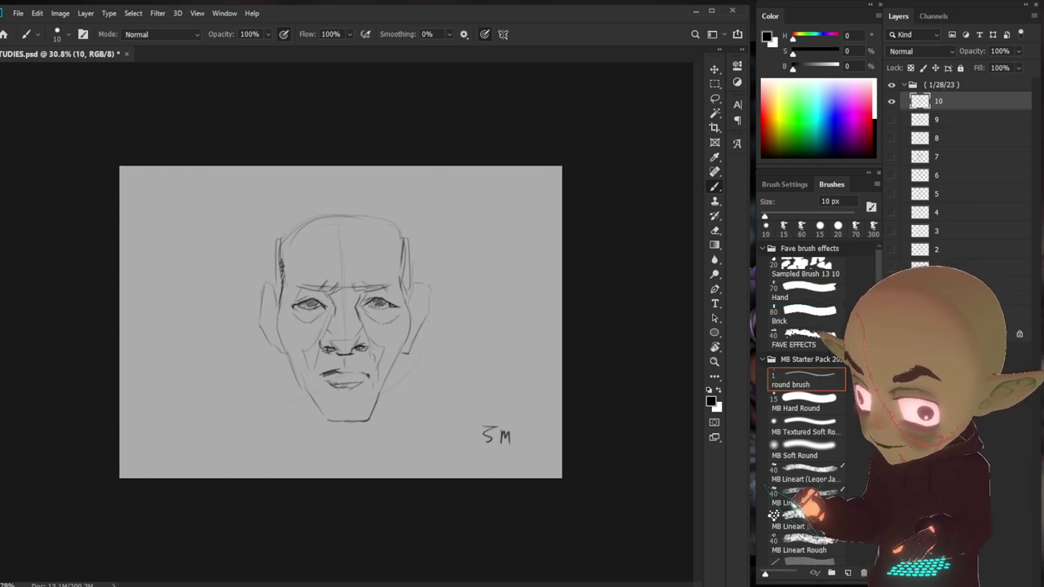
drag(292, 286, 299, 293)
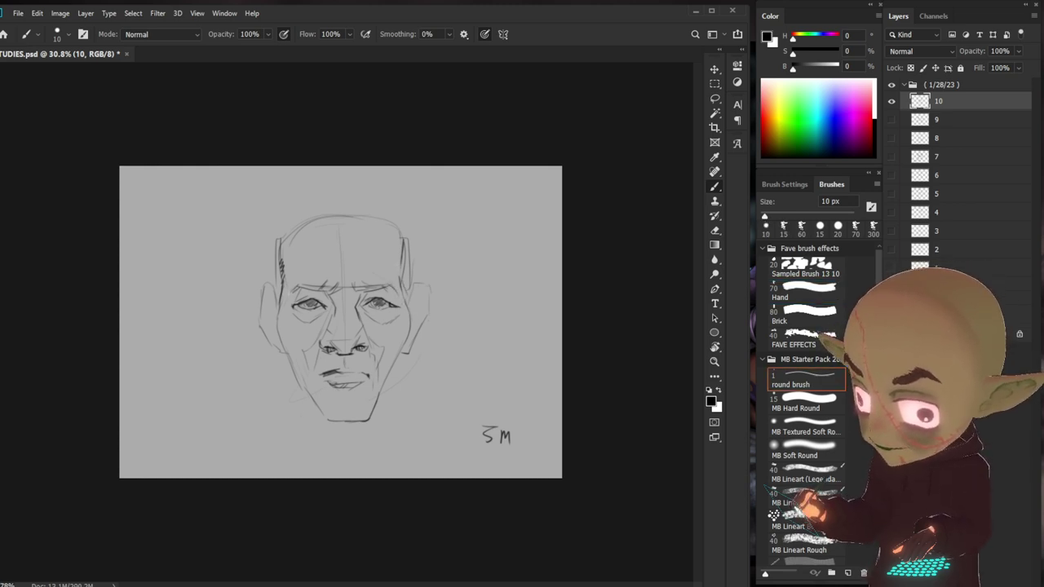
click(804, 291)
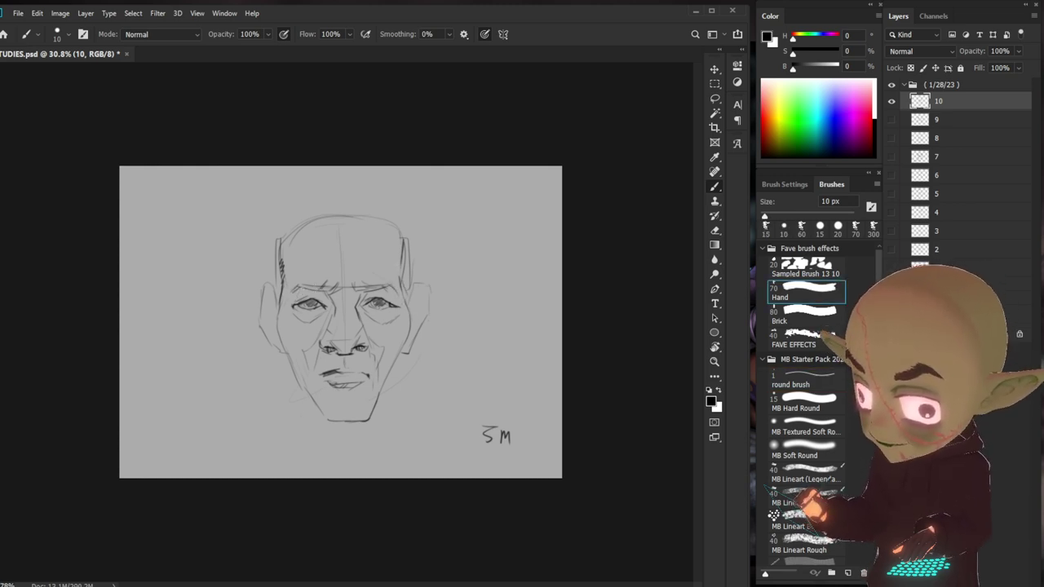
click(804, 380)
drag(398, 300, 387, 310)
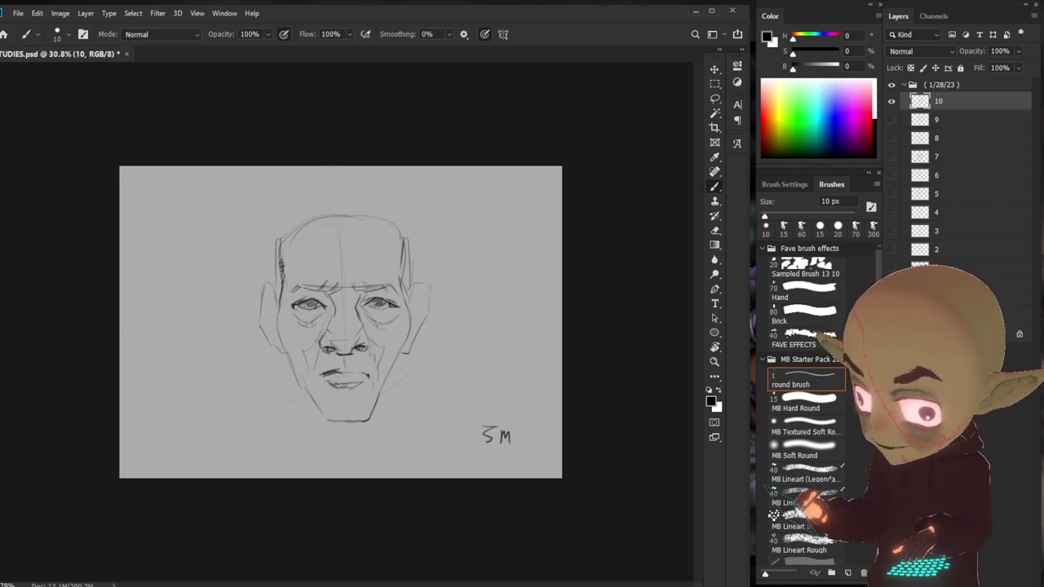
drag(370, 336, 383, 344)
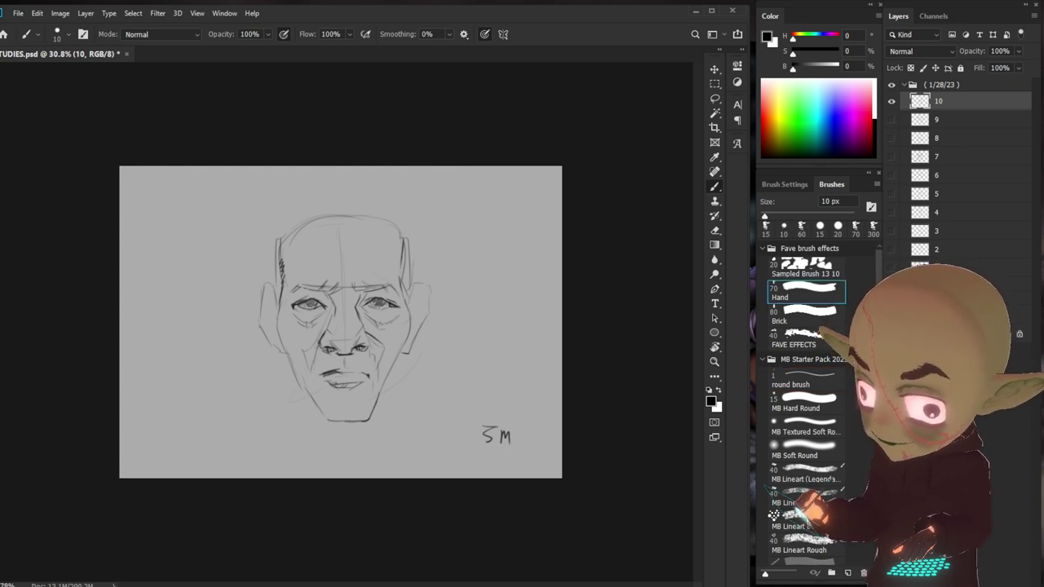
- Shade both cheeks beside the nose and redraw the chin and right jaw line
drag(301, 346, 307, 368)
drag(373, 349, 380, 368)
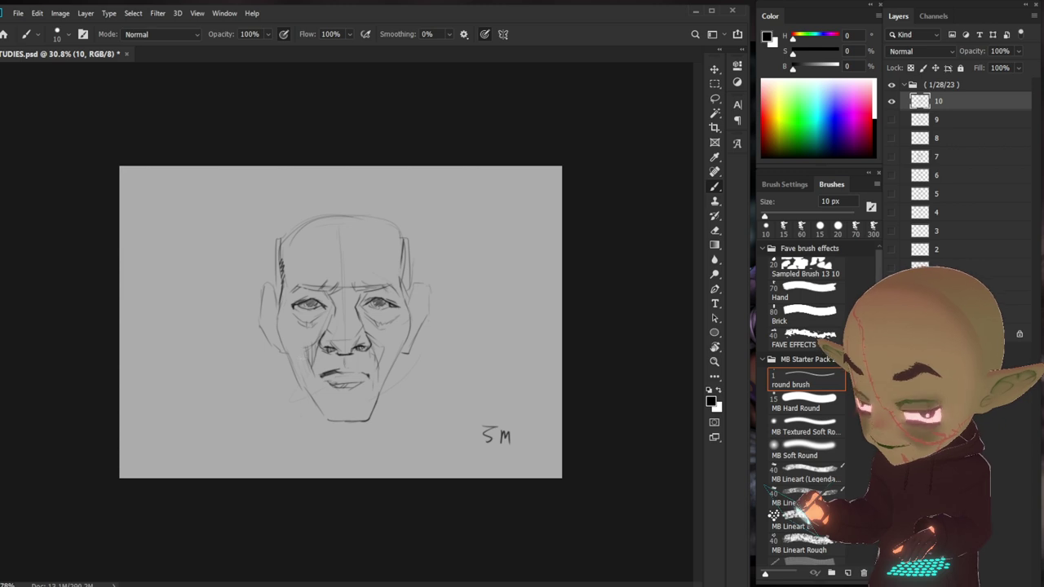
drag(292, 340, 297, 360)
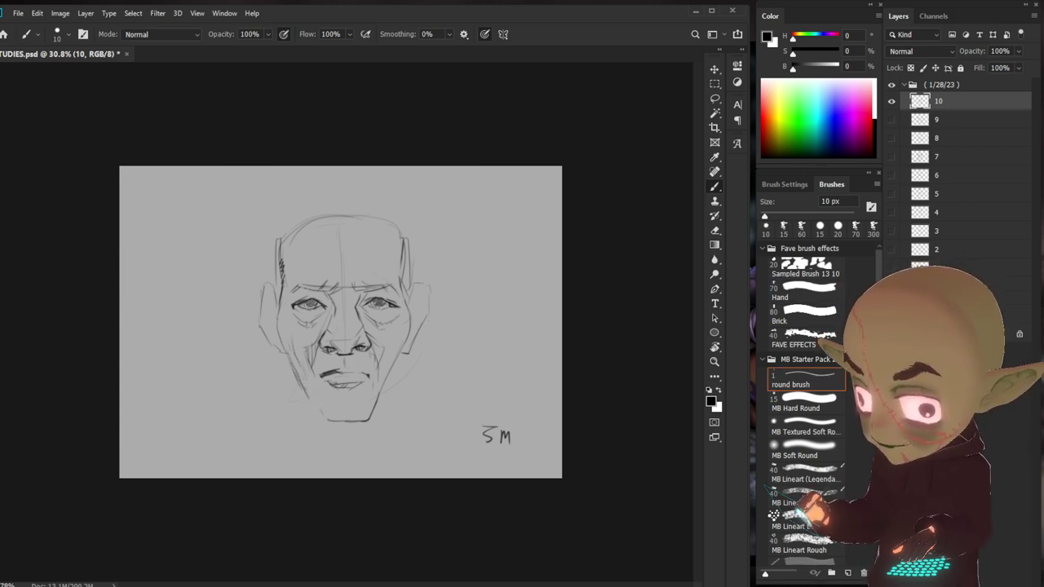
mouse_move(302, 383)
mouse_down()
mouse_move(326, 425)
mouse_move(370, 421)
mouse_up()
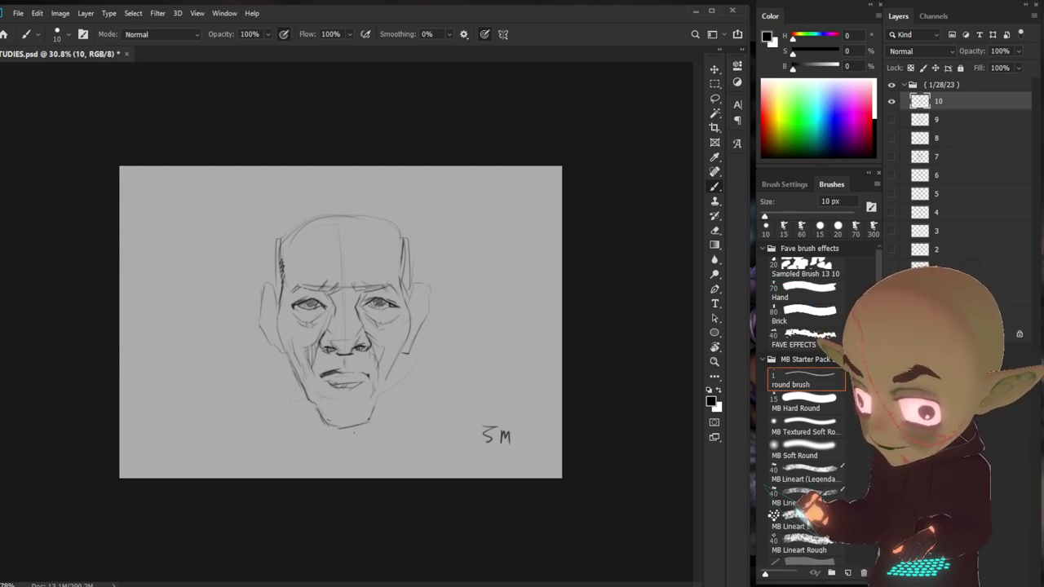
key(ctrl+z)
mouse_move(316, 406)
mouse_down()
mouse_move(324, 419)
mouse_move(370, 418)
mouse_move(386, 382)
mouse_up()
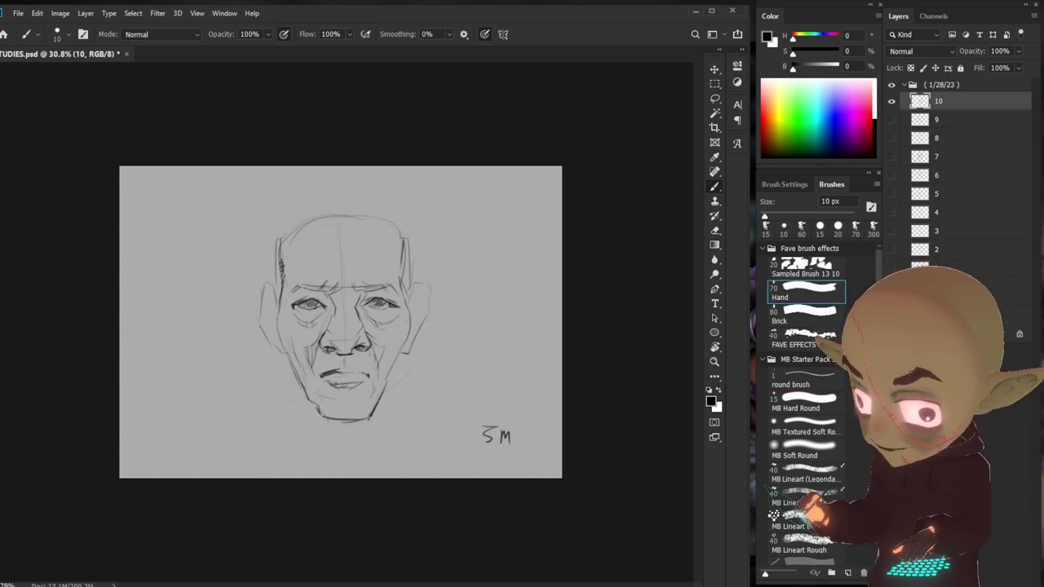
- Redraw the arc across the top of the head and add forehead and left cheek strokes
mouse_move(296, 216)
mouse_down()
mouse_move(275, 241)
mouse_move(352, 202)
mouse_move(403, 237)
mouse_up()
mouse_move(339, 207)
mouse_down()
mouse_move(370, 206)
mouse_move(296, 236)
mouse_up()
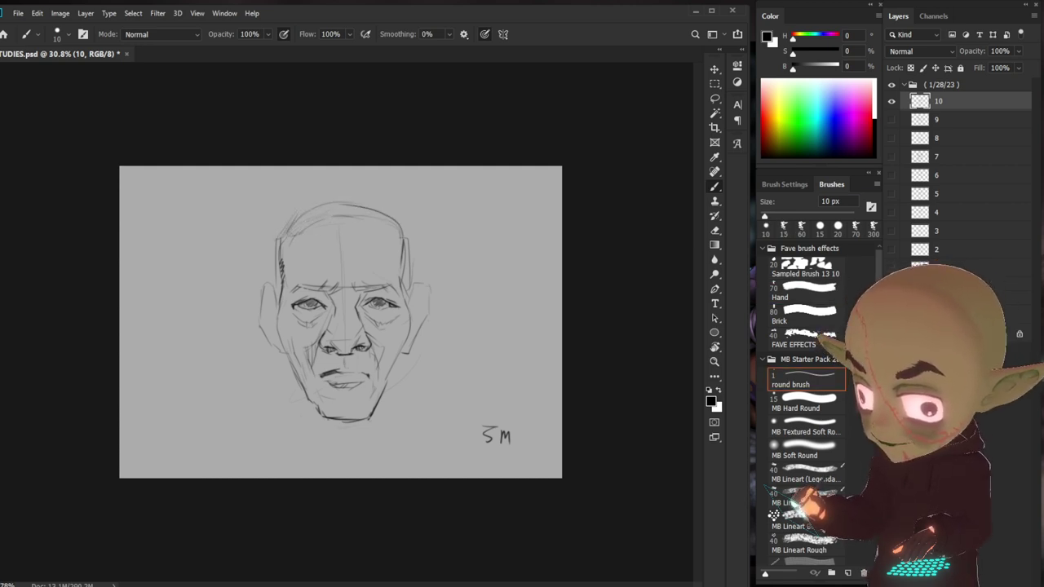
mouse_move(336, 228)
mouse_down()
mouse_move(361, 228)
mouse_move(396, 278)
mouse_up()
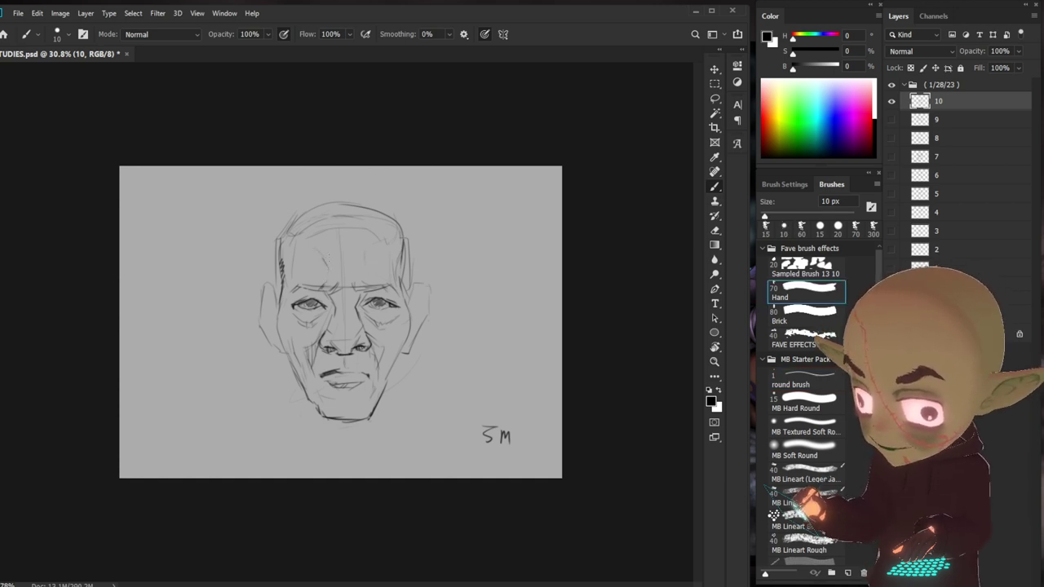
drag(303, 262, 283, 293)
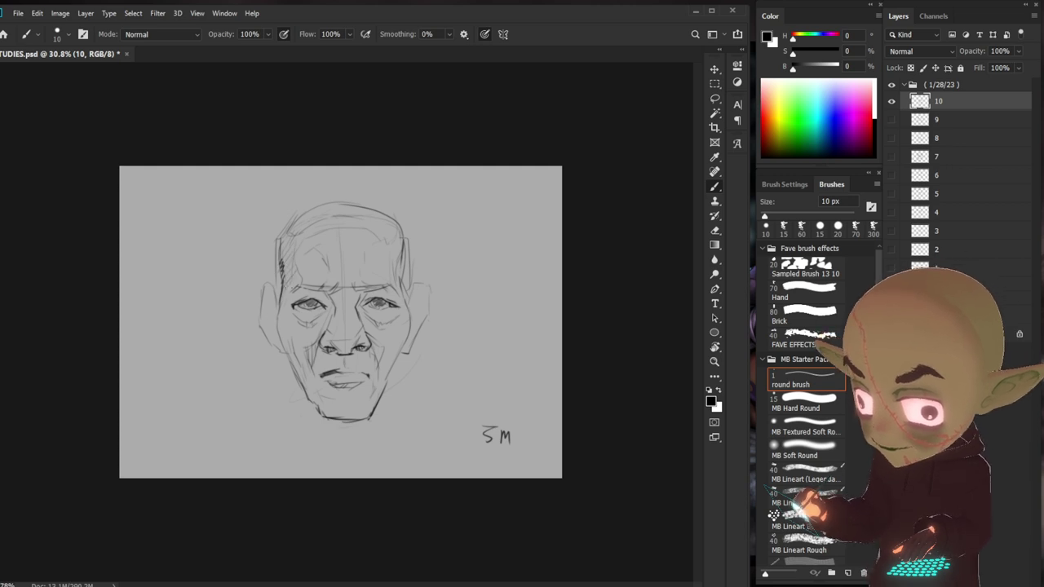
mouse_move(286, 335)
mouse_down()
mouse_move(305, 346)
mouse_move(258, 318)
mouse_move(264, 269)
mouse_move(267, 324)
mouse_up()
- Outline the left and right ears and add small strokes on both cheeks
drag(279, 321, 268, 332)
drag(277, 292, 254, 313)
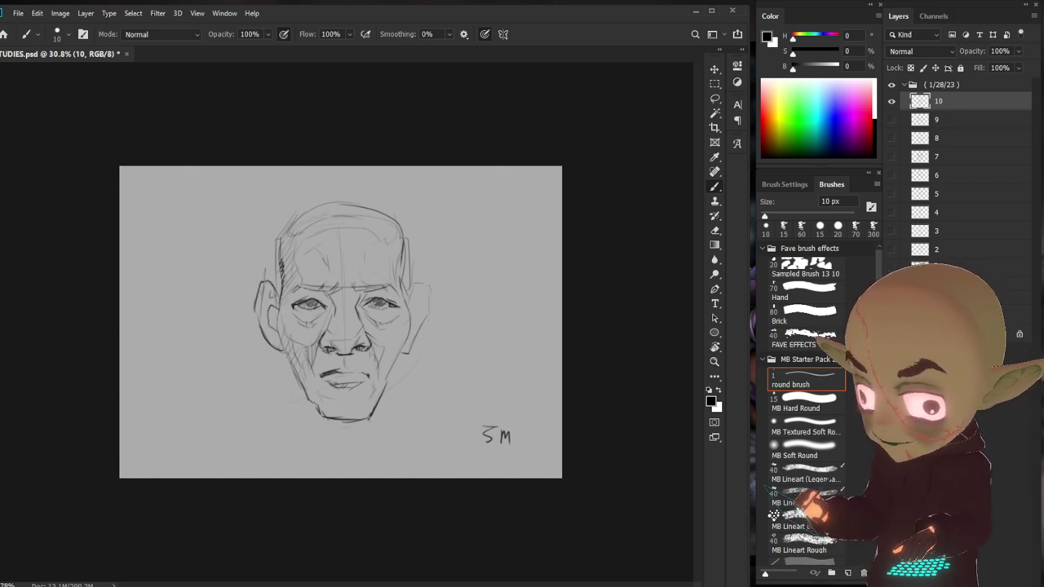
mouse_move(409, 305)
mouse_down()
mouse_move(418, 316)
mouse_move(408, 338)
mouse_move(422, 298)
mouse_move(413, 293)
mouse_move(431, 281)
mouse_move(418, 335)
mouse_up()
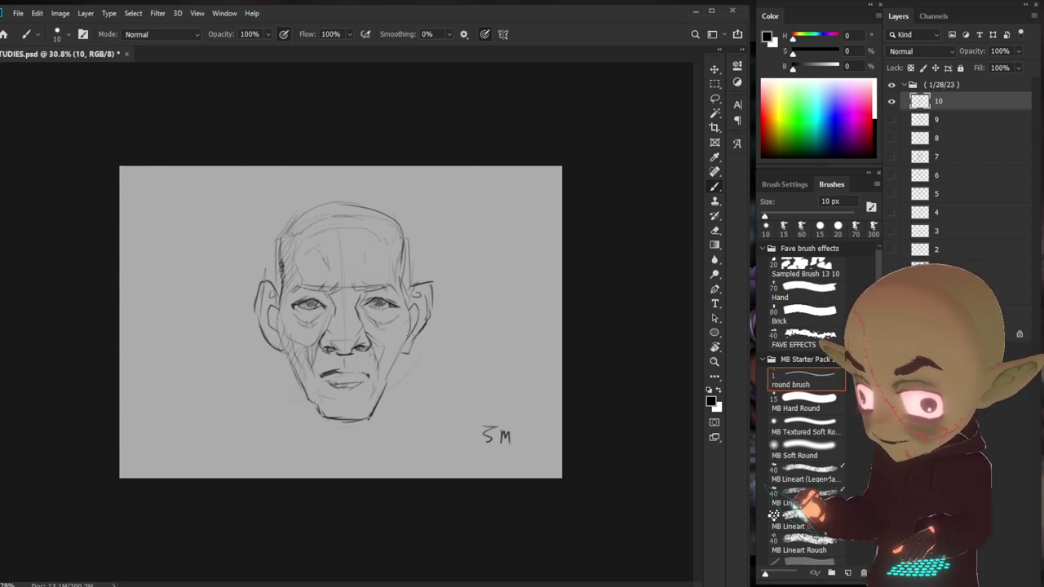
drag(417, 332, 400, 359)
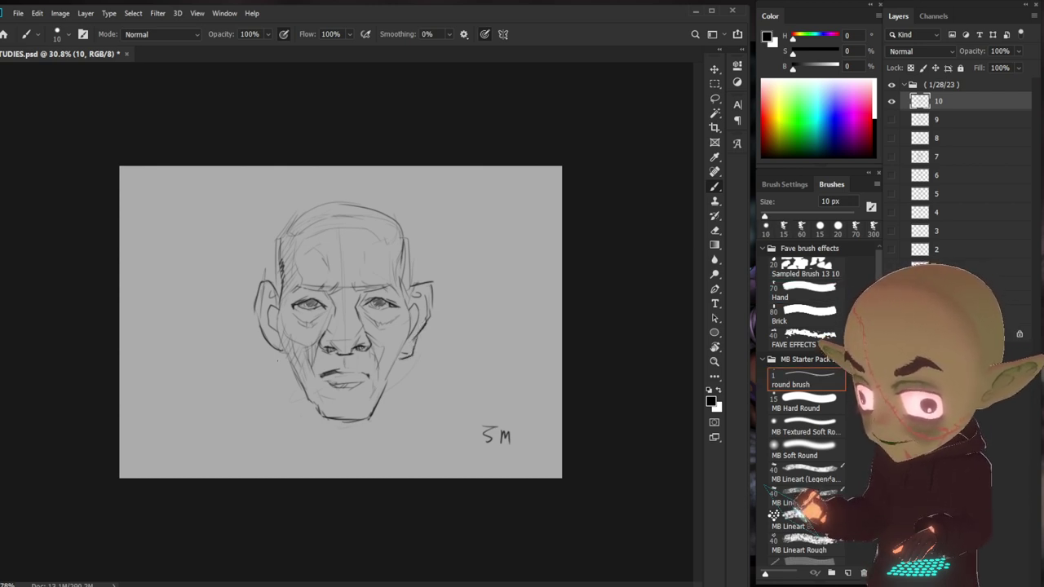
drag(261, 327, 277, 353)
key(period)
key(period)
key(period)
key(comma)
key(period)
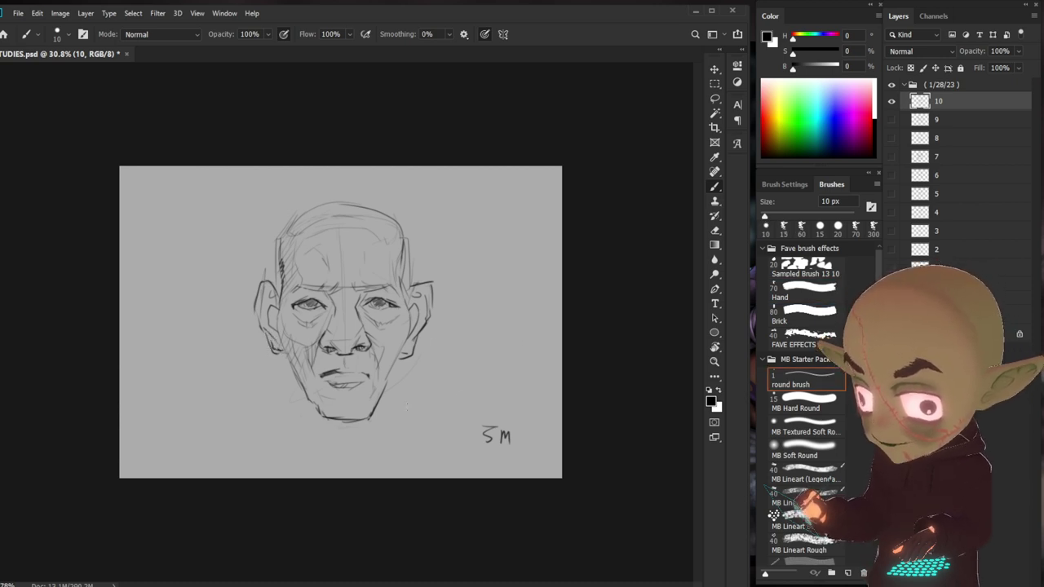
- Darken the jaw lines, draw the neck and both shoulders, and darken the head's sides
mouse_move(397, 353)
mouse_down()
mouse_move(409, 360)
mouse_move(379, 406)
mouse_up()
drag(289, 341, 304, 387)
drag(285, 349, 318, 406)
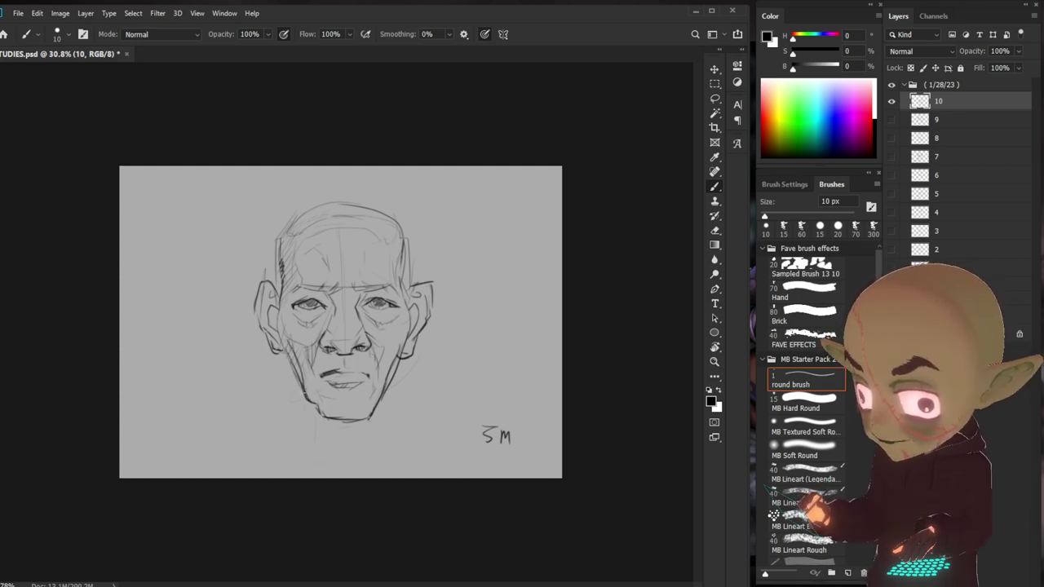
drag(299, 373, 295, 418)
drag(393, 382, 390, 429)
drag(292, 366, 220, 400)
drag(401, 369, 481, 398)
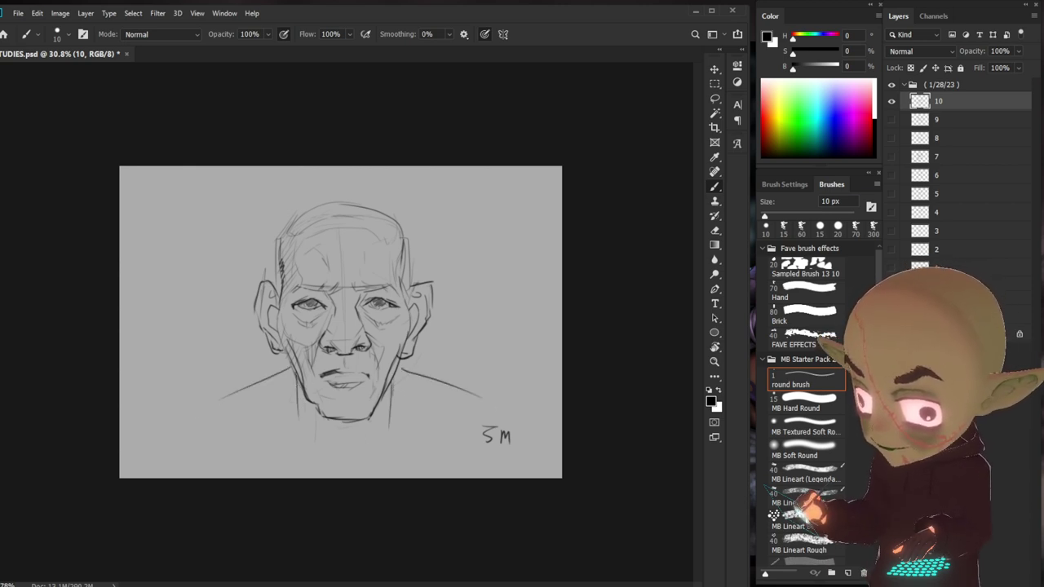
drag(280, 232, 267, 275)
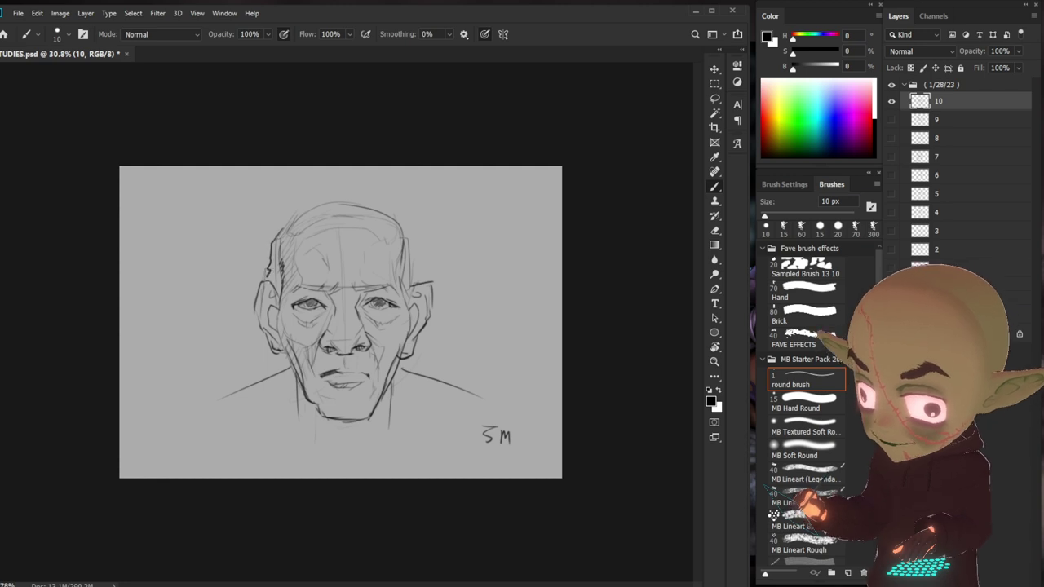
drag(406, 222, 425, 282)
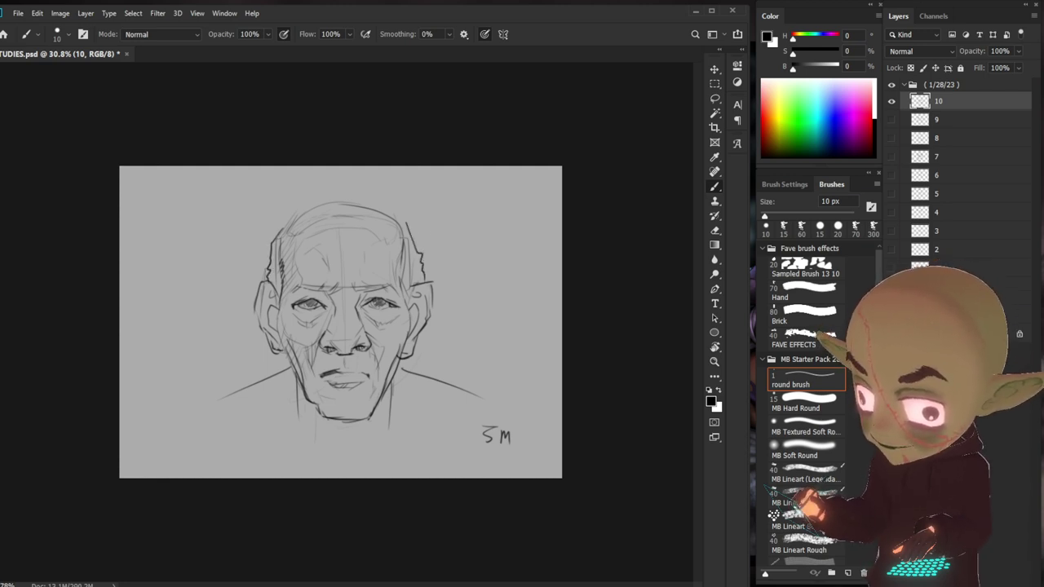
- Add a new layer 11 for the next sketch
click(804, 291)
click(804, 377)
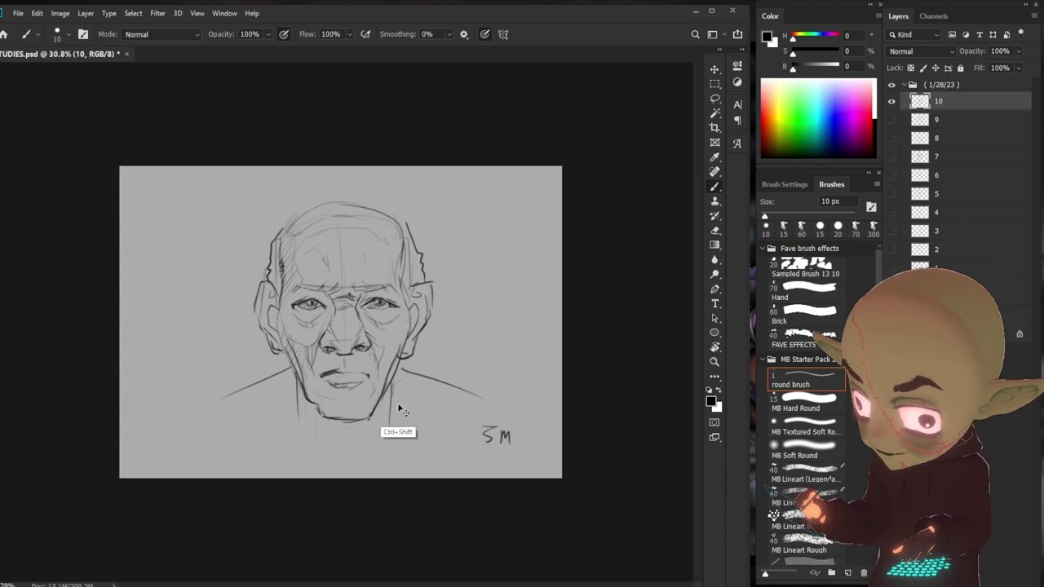
key(ctrl+shift+n)
key(Return)
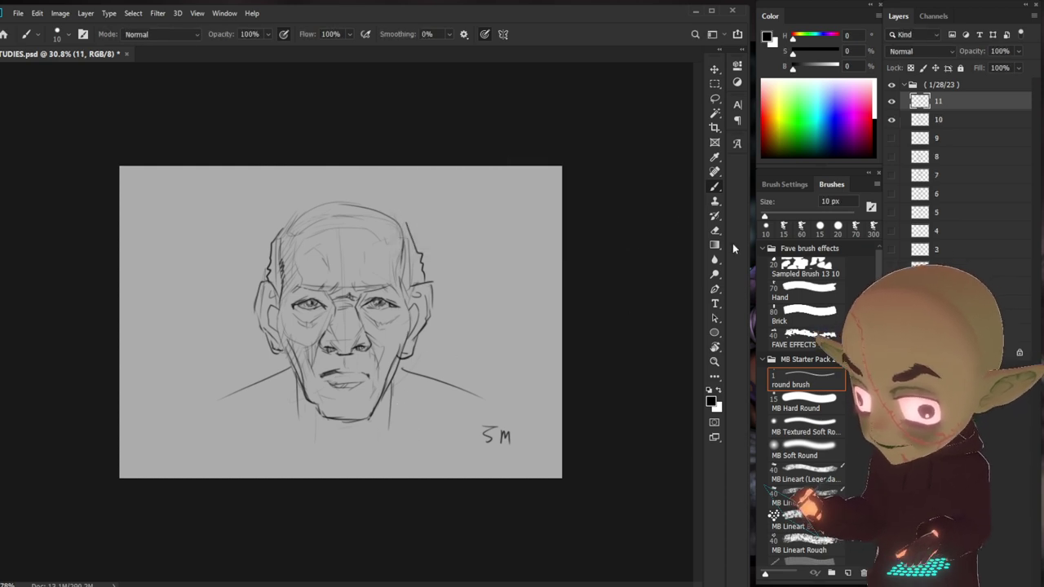
- Hide layer 10's finished portrait and undo a test stroke on the blank canvas
click(891, 119)
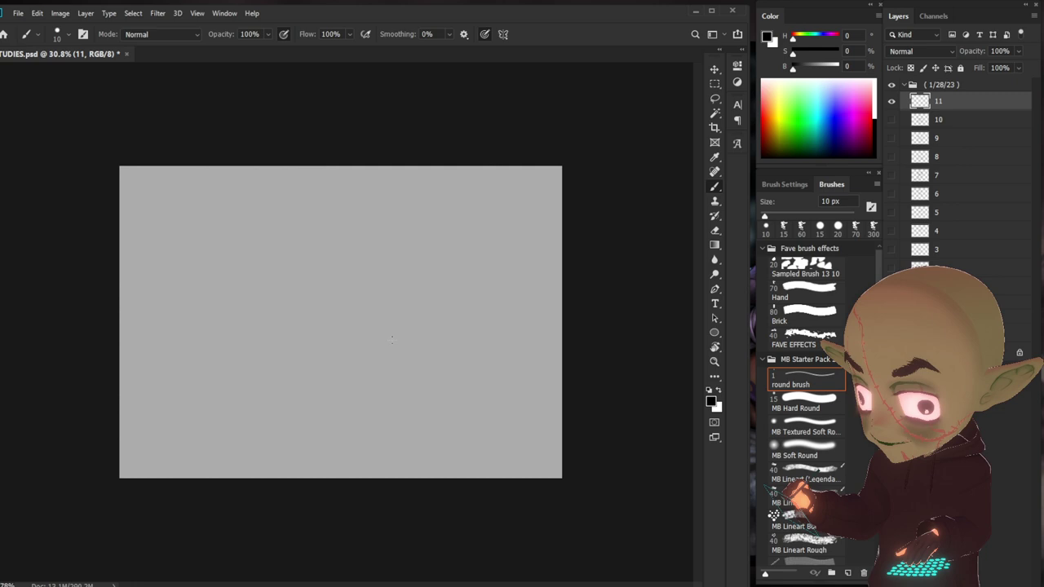
drag(376, 242, 369, 331)
key(ctrl+z)
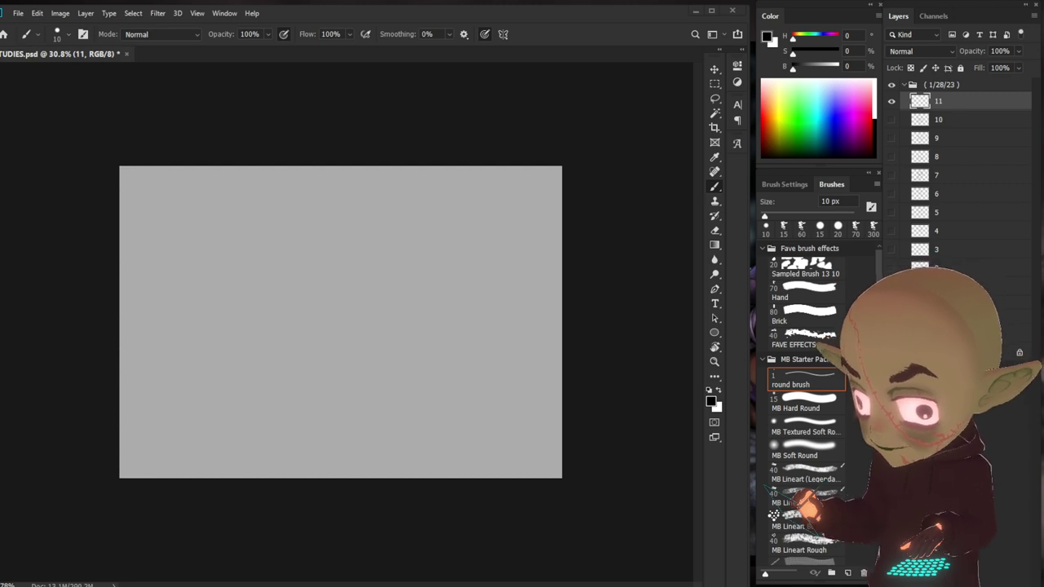
- Block in the cranium circle, a top plane line, the jaw and the brow-nose profile
mouse_move(304, 261)
mouse_down()
mouse_move(375, 314)
mouse_move(405, 255)
mouse_up()
mouse_move(314, 217)
mouse_down()
mouse_move(395, 221)
mouse_move(412, 293)
mouse_move(401, 322)
mouse_move(363, 336)
mouse_move(371, 296)
mouse_move(329, 286)
mouse_move(345, 242)
mouse_move(301, 235)
mouse_move(291, 267)
mouse_up()
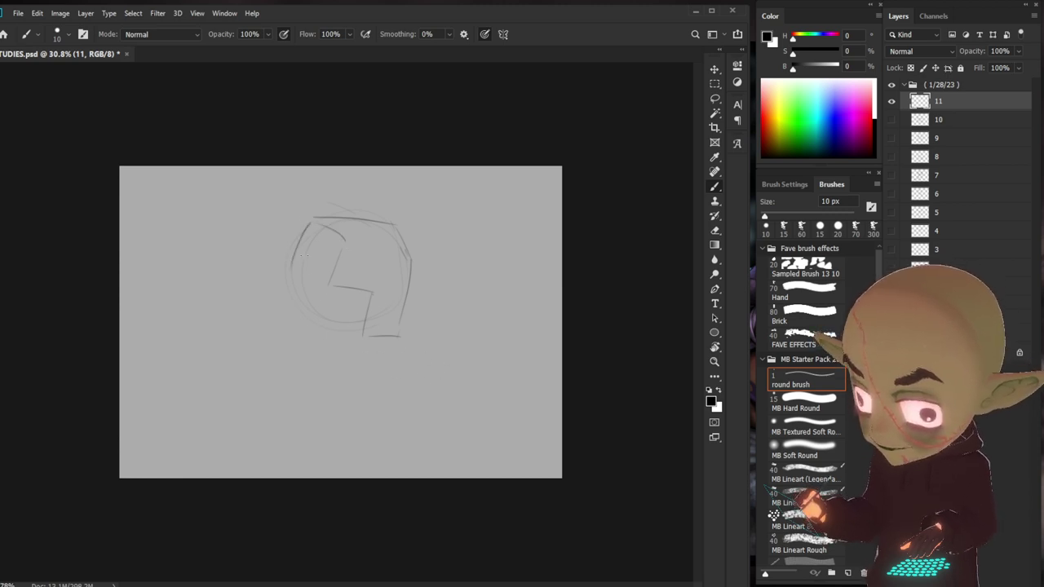
mouse_move(279, 356)
mouse_down()
mouse_move(341, 344)
mouse_move(346, 328)
mouse_up()
drag(288, 271, 275, 323)
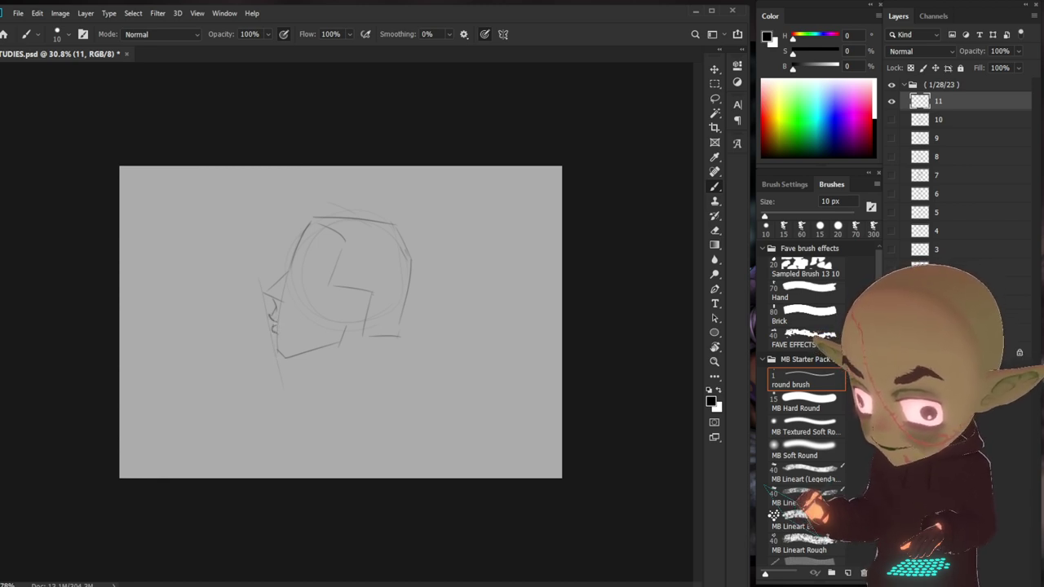
- Add a stroke below the nose and a chin stroke, undoing the jaw stroke to redraw it
drag(277, 322, 288, 325)
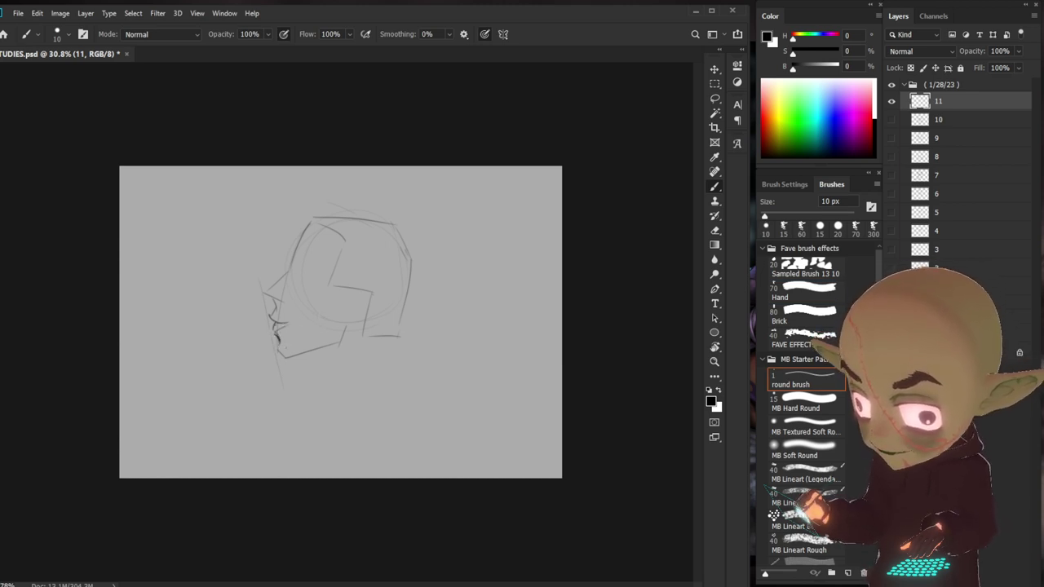
click(804, 291)
click(804, 380)
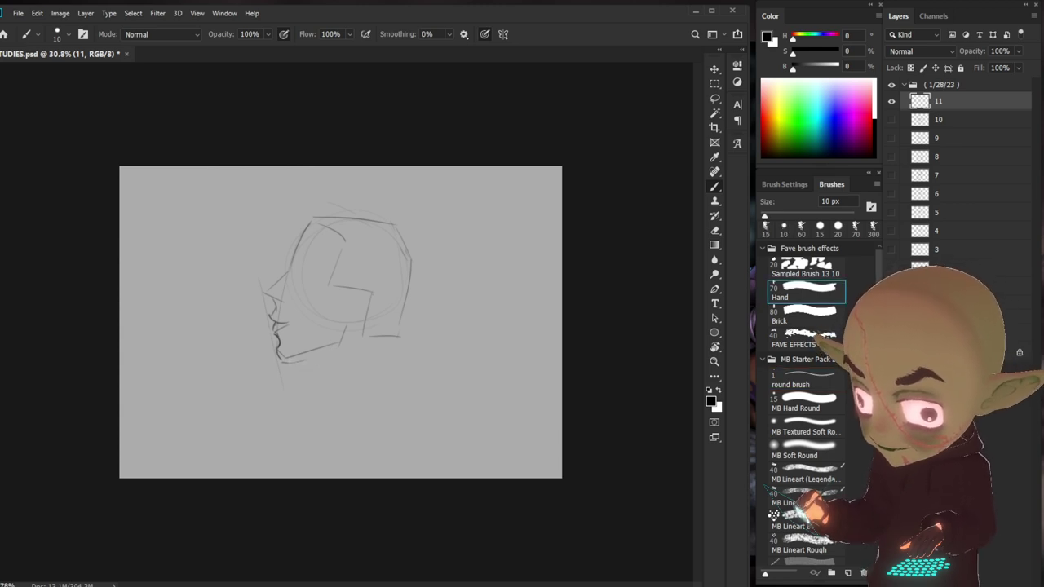
mouse_move(276, 348)
mouse_down()
mouse_move(286, 365)
mouse_move(323, 369)
mouse_move(320, 354)
mouse_move(340, 354)
mouse_move(375, 299)
mouse_move(347, 329)
mouse_up()
key(ctrl+z)
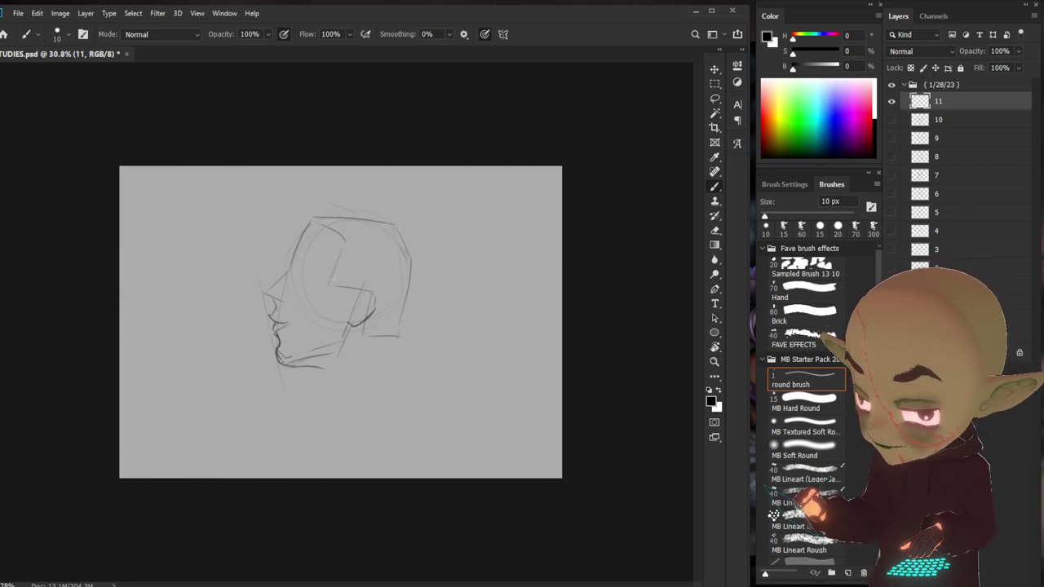
- Sketch the eye, brow and back-of-head line, plus a small mark near the chin
drag(299, 270, 300, 286)
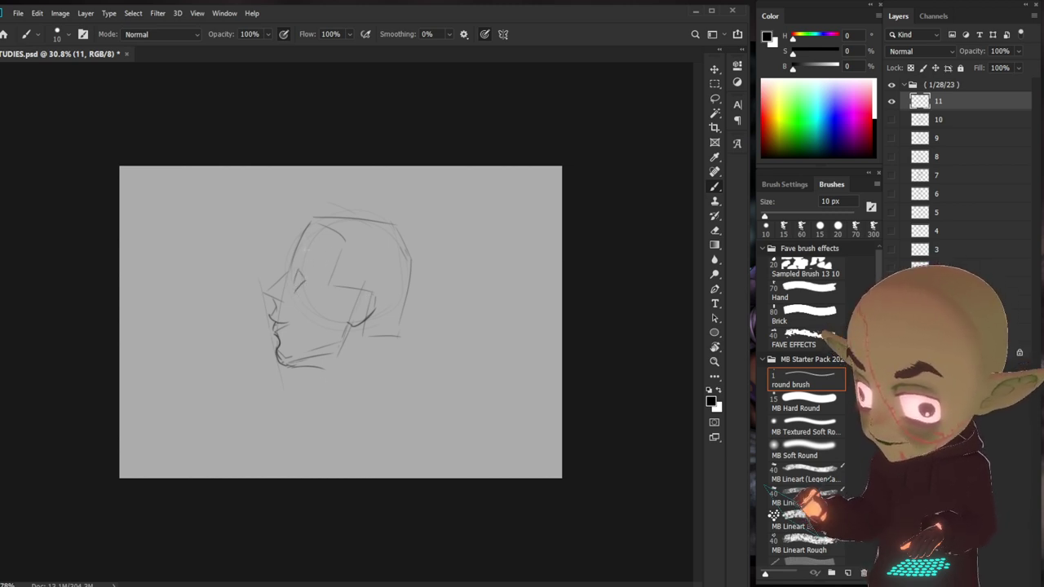
mouse_move(296, 261)
mouse_down()
mouse_move(309, 257)
mouse_move(305, 275)
mouse_up()
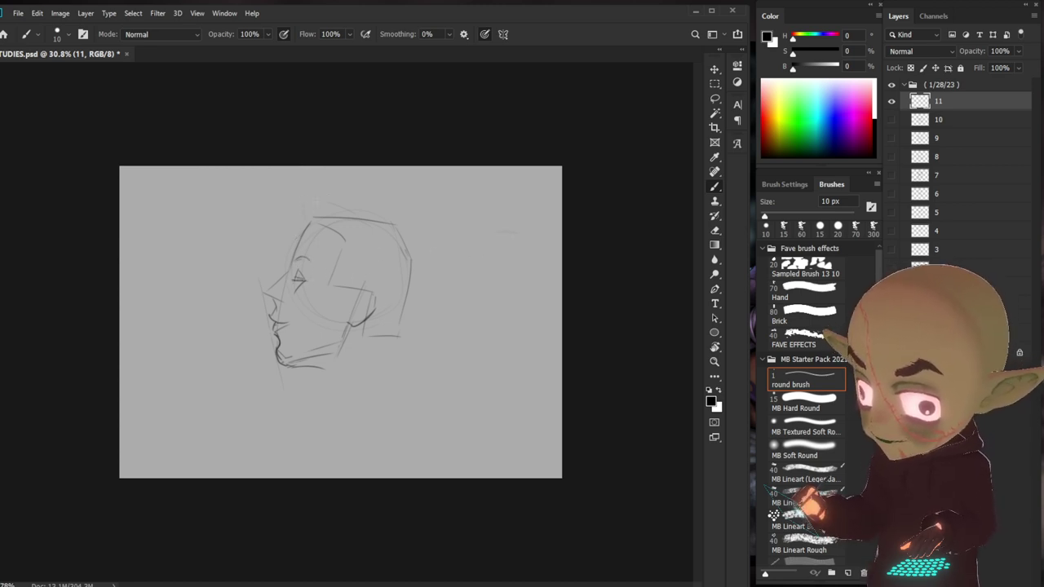
drag(317, 220, 286, 272)
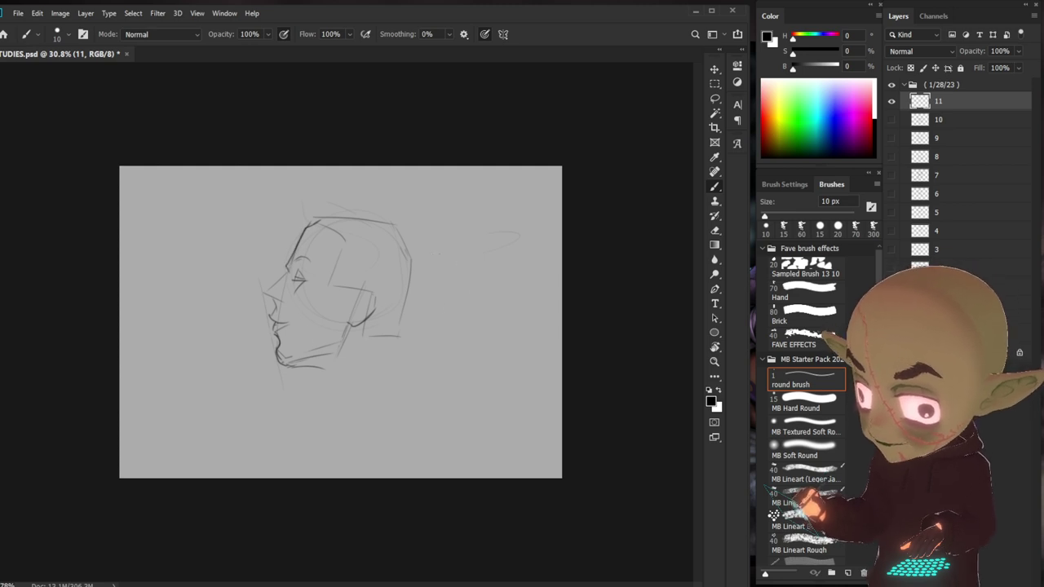
click(803, 290)
click(803, 378)
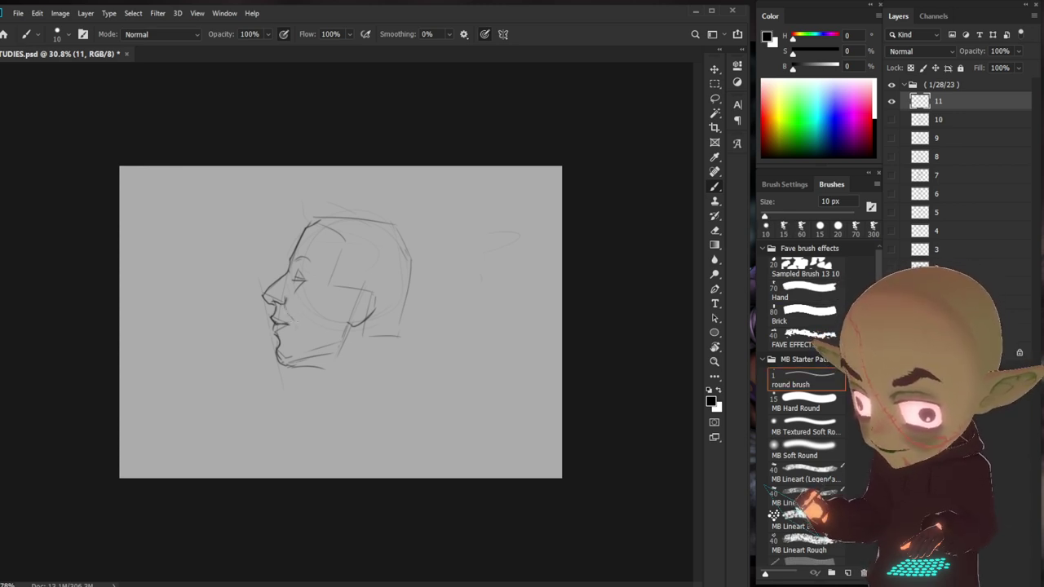
click(298, 326)
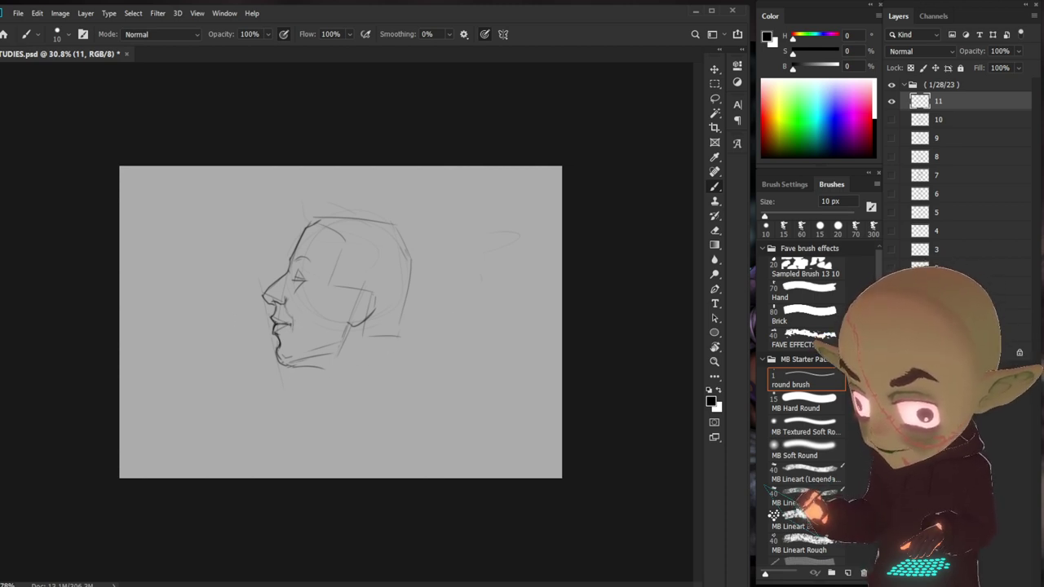
- Draw the jaw-to-neck and back-of-neck strokes, undoing the front-of-neck stroke
drag(373, 338, 381, 372)
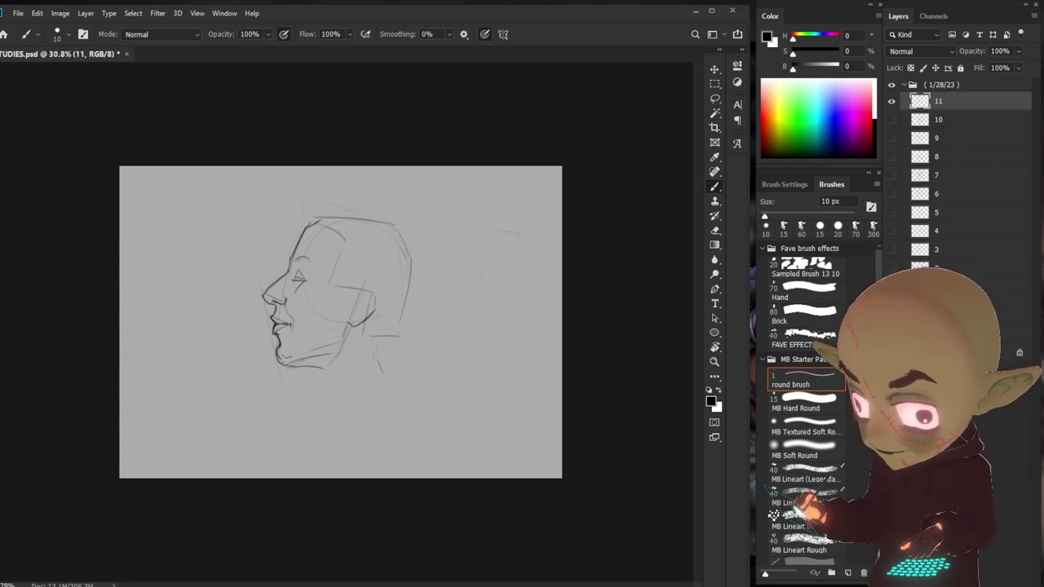
drag(384, 341, 395, 381)
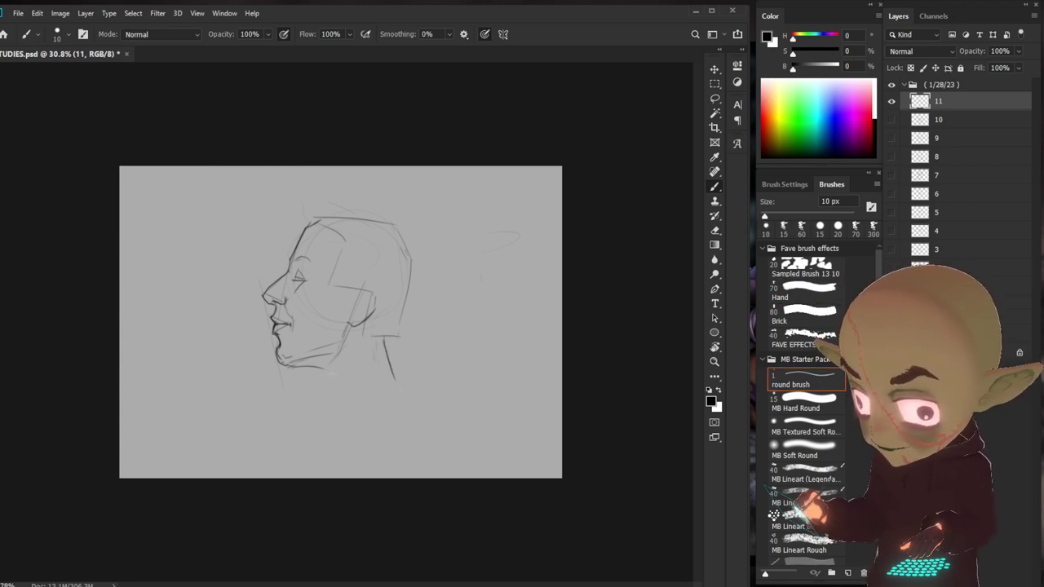
drag(323, 374, 335, 419)
key(ctrl+z)
key(ctrl+z)
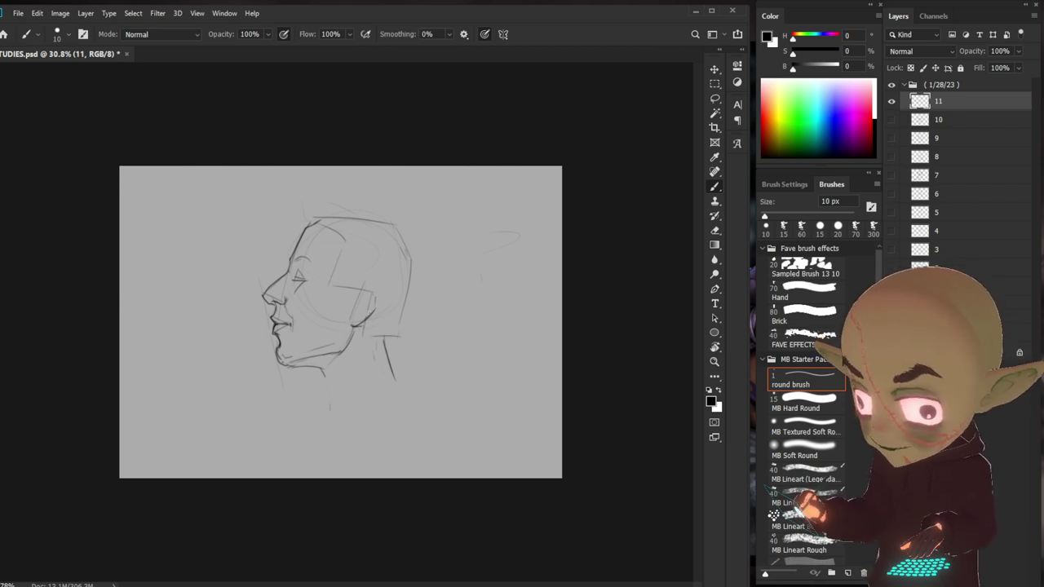
- Detail the ear, then add the line behind the neck, a bun shape and the head-top line
drag(365, 294, 356, 315)
mouse_move(368, 304)
mouse_down()
mouse_move(360, 314)
mouse_move(375, 300)
mouse_up()
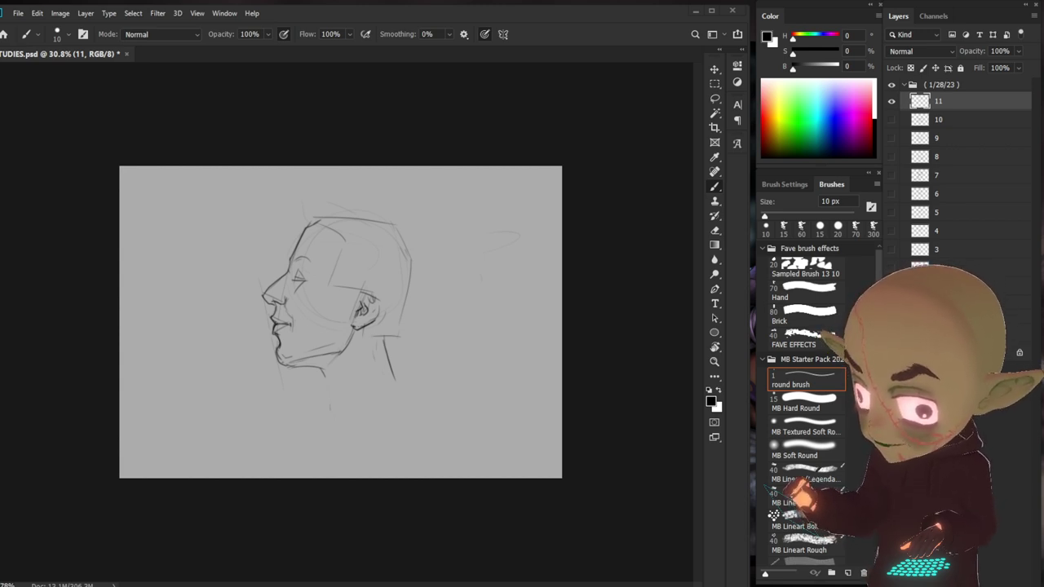
drag(425, 284, 387, 351)
mouse_move(419, 261)
mouse_down()
mouse_move(414, 302)
mouse_move(436, 310)
mouse_move(437, 269)
mouse_move(424, 281)
mouse_up()
mouse_move(416, 225)
mouse_down()
mouse_move(316, 213)
mouse_move(397, 217)
mouse_up()
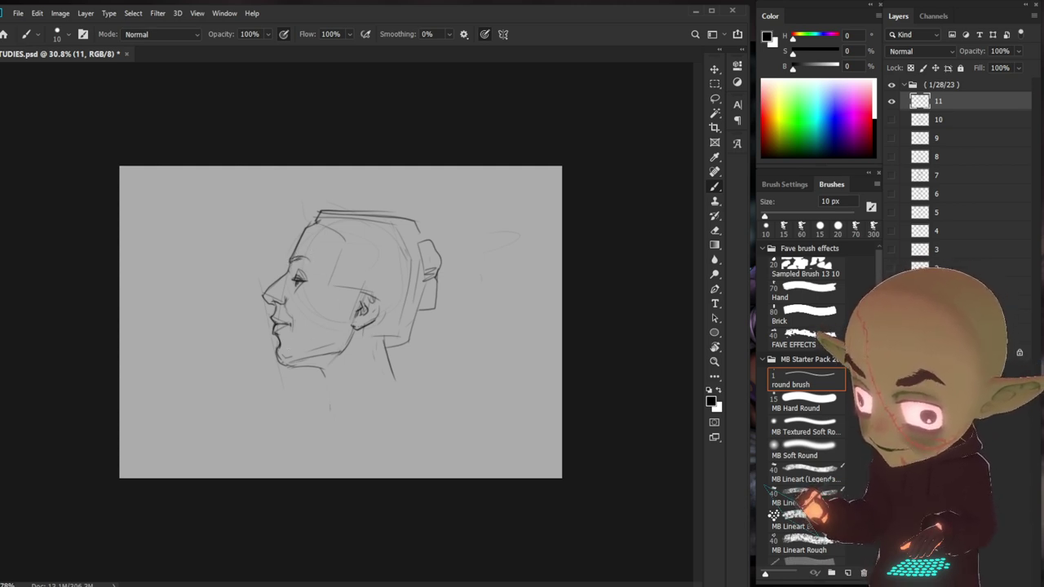
- Draw and darken the front-of-neck line with the round brush
click(803, 289)
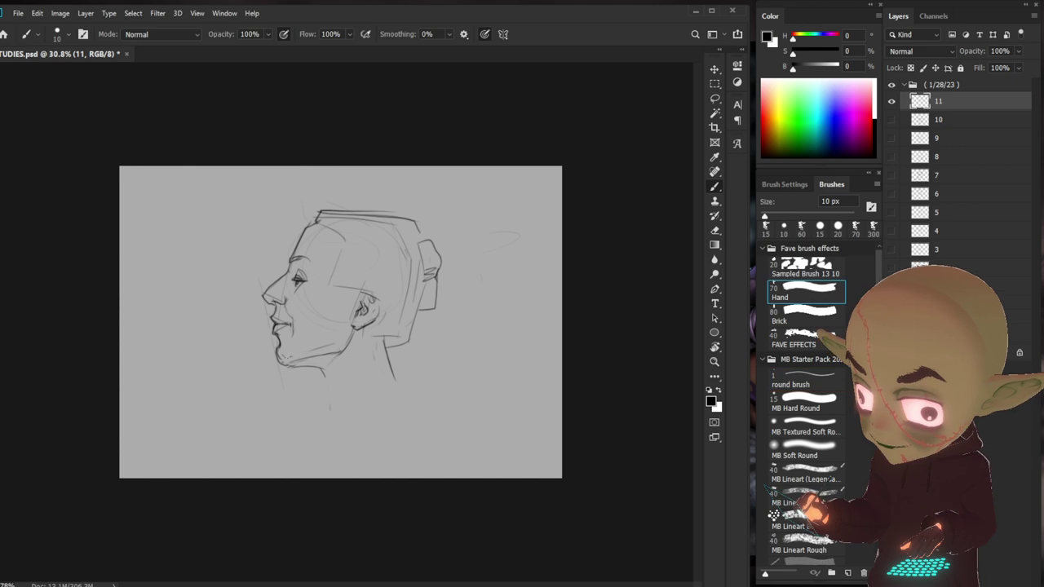
key(comma)
key(period)
key(comma)
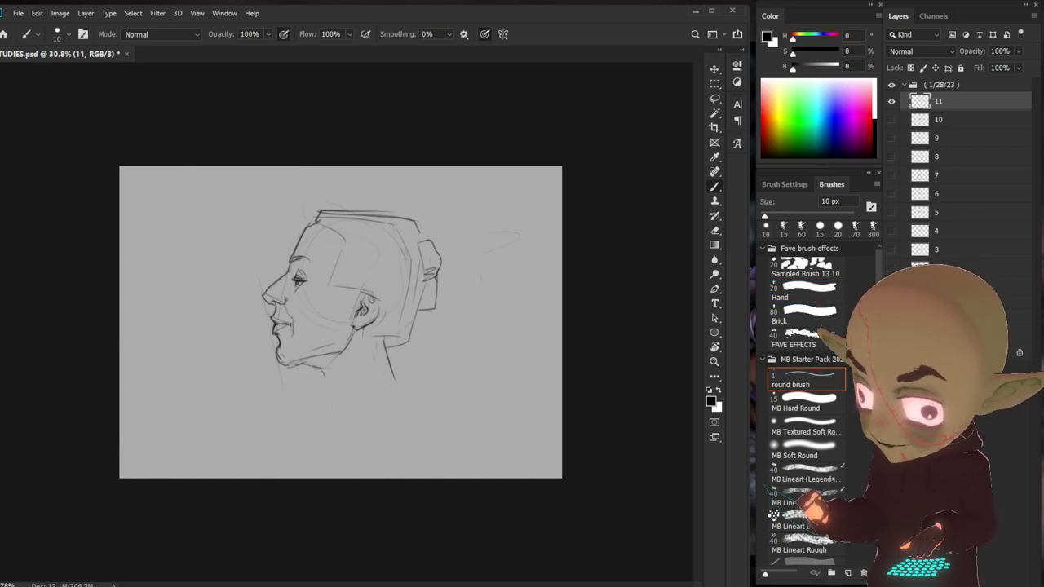
key(comma)
key(period)
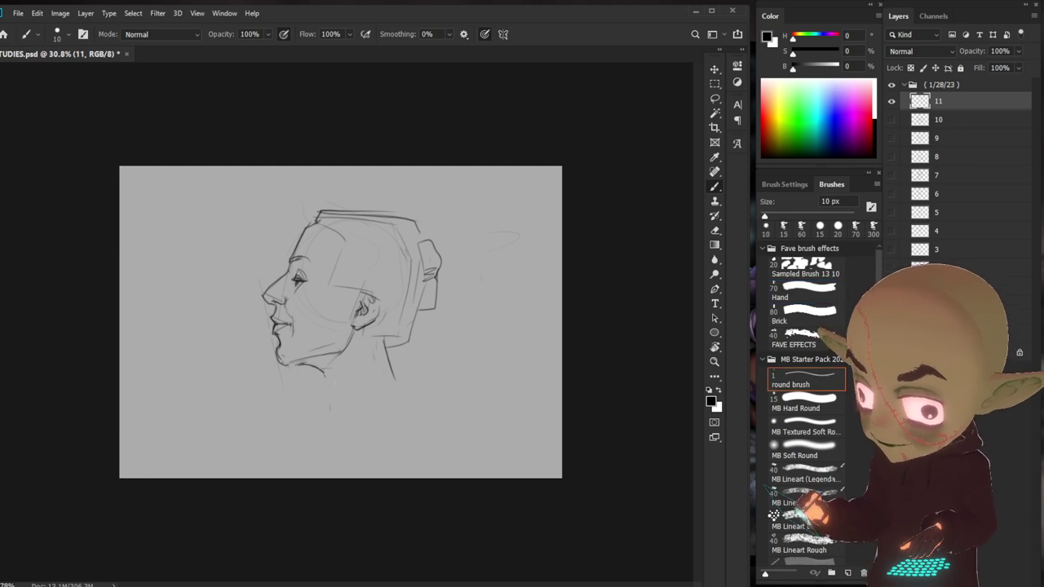
drag(326, 372, 331, 415)
drag(325, 375, 332, 408)
- Sketch the back of the neck and the nape line below the ear
key(comma)
key(period)
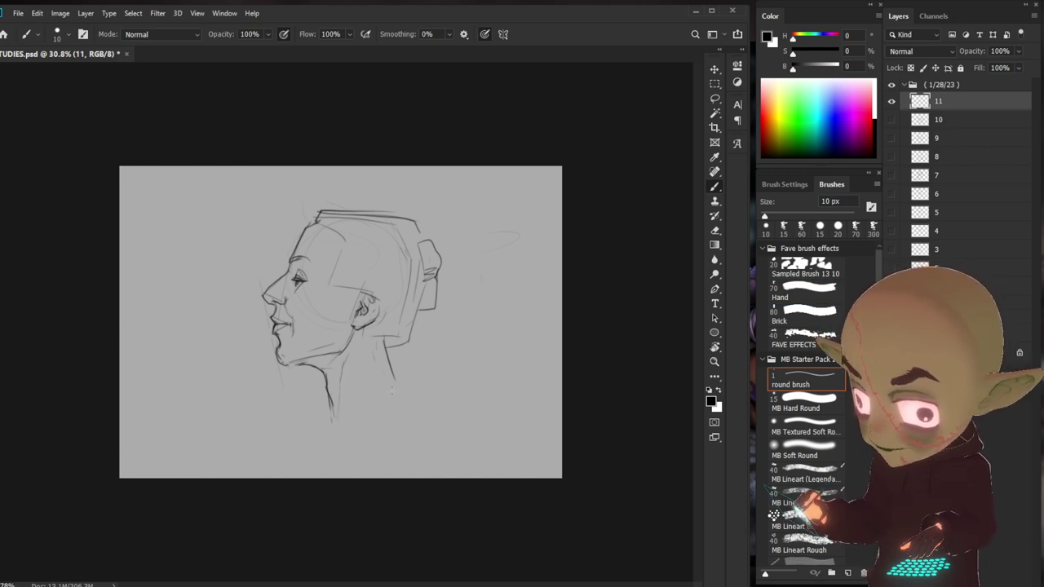
key(comma)
key(period)
mouse_move(375, 341)
mouse_down()
mouse_move(385, 369)
mouse_move(395, 347)
mouse_move(372, 344)
mouse_up()
mouse_move(373, 344)
mouse_down()
mouse_move(402, 342)
mouse_move(423, 320)
mouse_up()
- Add faint guide strokes by the ear and hair strands across the head
key(comma)
key(comma)
key(comma)
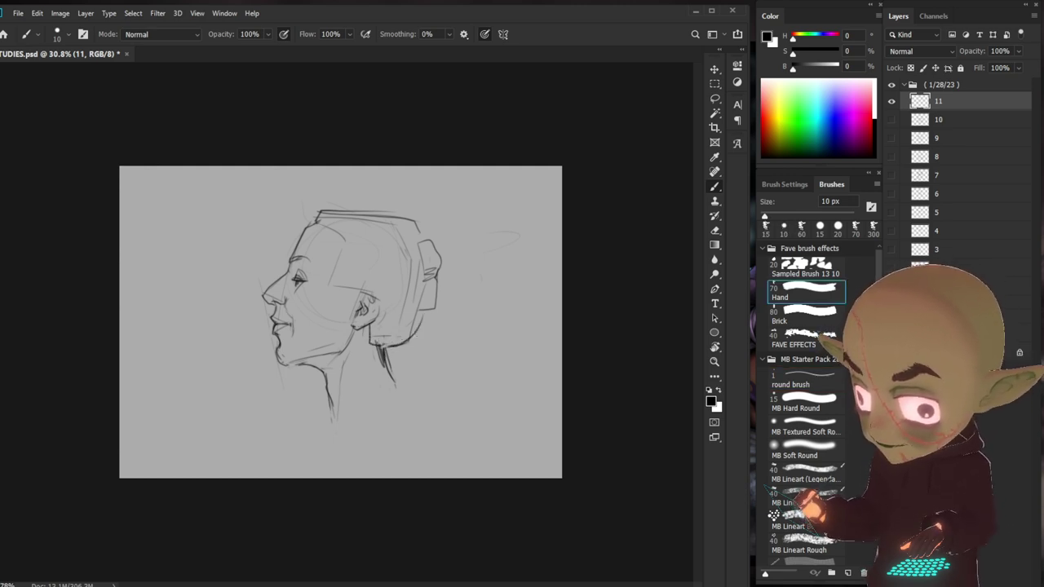
key(period)
key(period)
key(period)
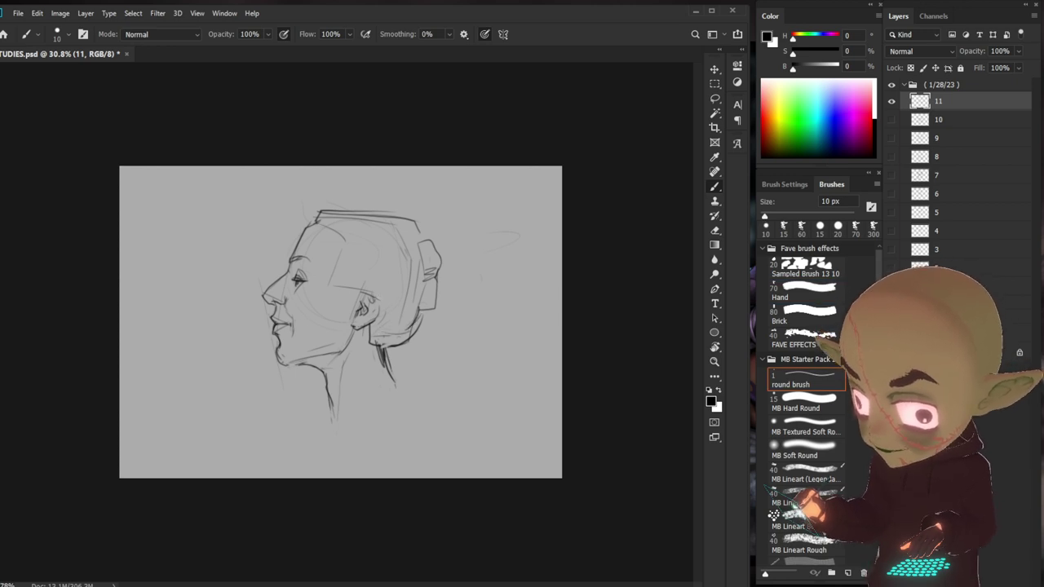
mouse_move(370, 294)
mouse_down()
mouse_move(383, 304)
mouse_move(380, 282)
mouse_move(388, 285)
mouse_move(335, 286)
mouse_up()
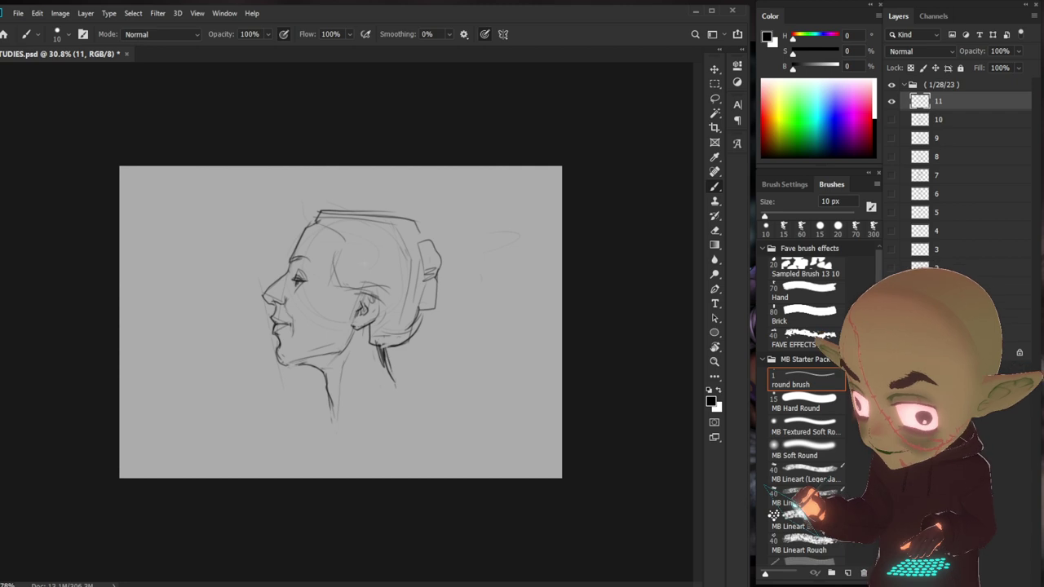
drag(346, 235, 364, 281)
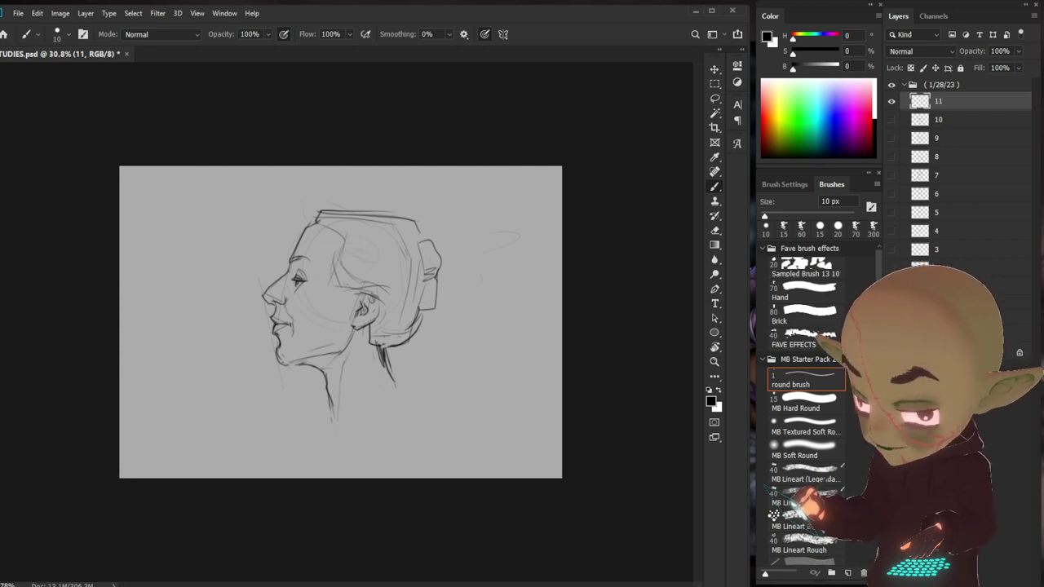
drag(365, 245, 405, 280)
mouse_move(341, 246)
mouse_down()
mouse_move(389, 231)
mouse_move(334, 238)
mouse_move(354, 241)
mouse_up()
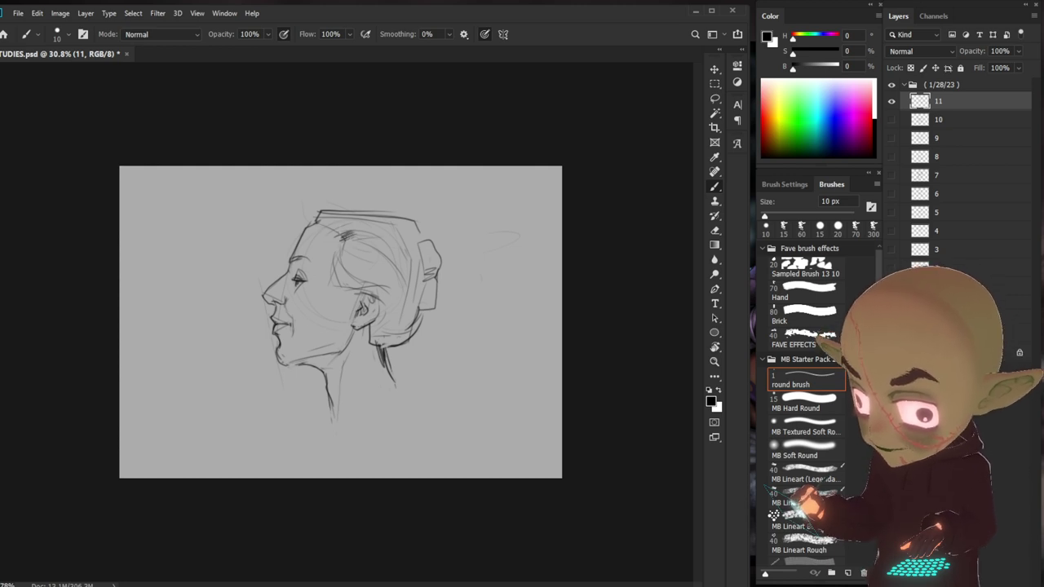
- Trace the head top and bun edge, draw a hair stick, hatch strands and darken the eye
key(comma)
key(comma)
key(comma)
key(period)
key(period)
key(period)
mouse_move(315, 221)
mouse_down()
mouse_move(380, 209)
mouse_move(426, 292)
mouse_up()
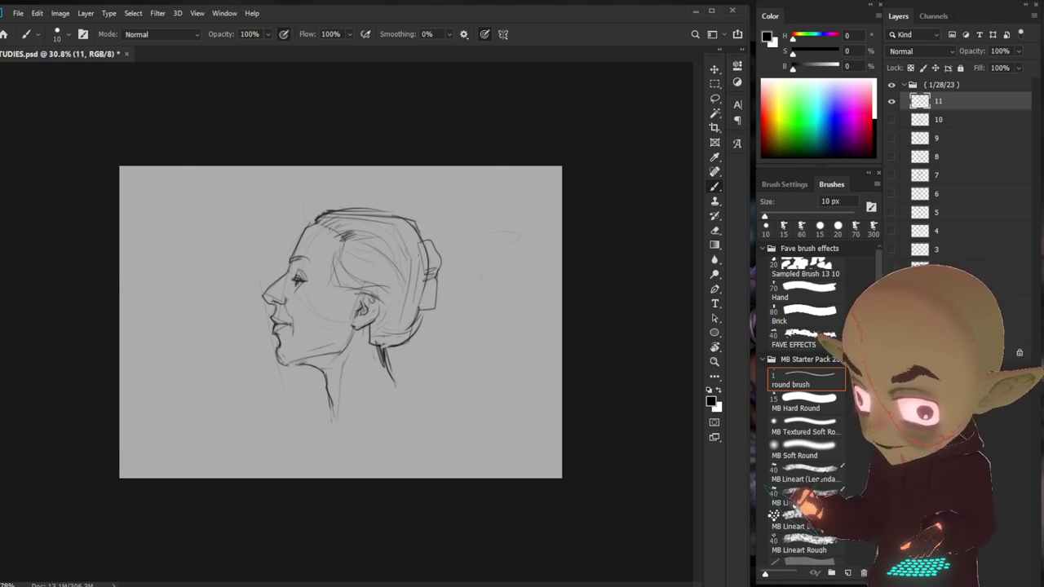
drag(430, 232, 429, 265)
mouse_move(398, 210)
mouse_down()
mouse_move(440, 251)
mouse_move(435, 283)
mouse_up()
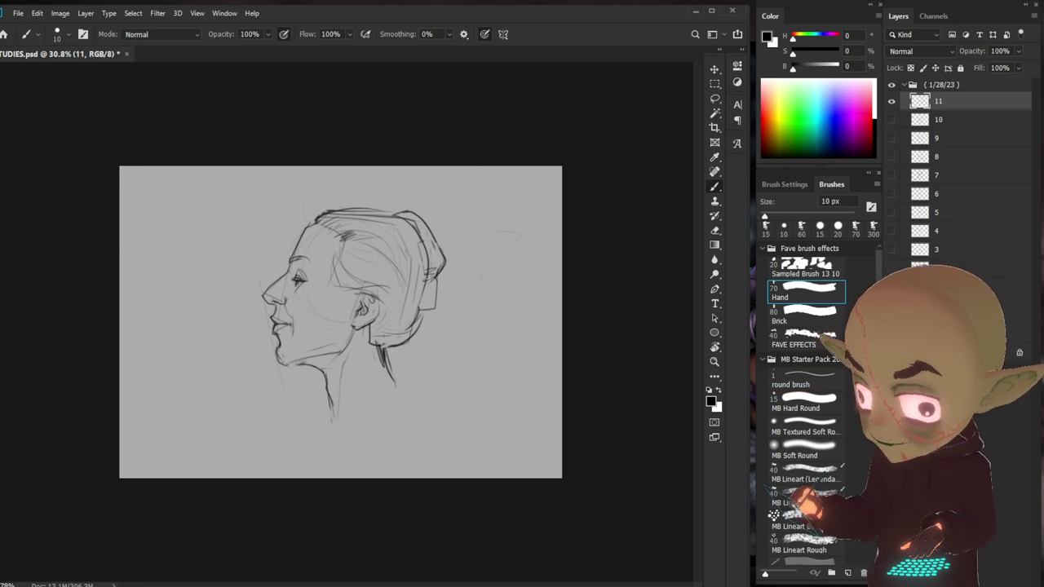
mouse_move(437, 244)
mouse_down()
mouse_move(449, 215)
mouse_move(446, 281)
mouse_move(435, 281)
mouse_move(424, 317)
mouse_up()
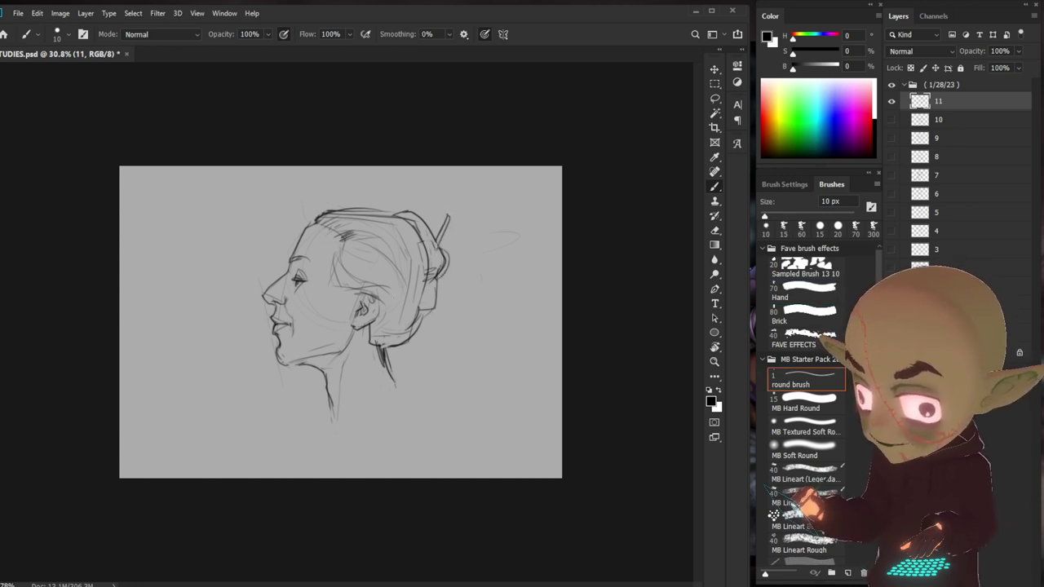
mouse_move(398, 268)
mouse_down()
mouse_move(369, 319)
mouse_move(379, 312)
mouse_move(357, 287)
mouse_move(342, 308)
mouse_up()
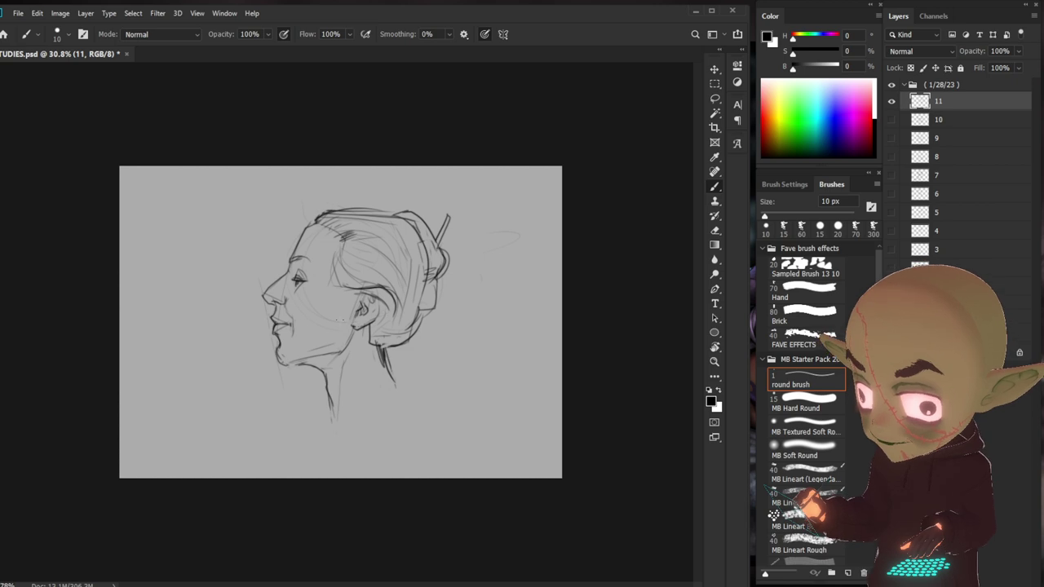
drag(296, 281, 303, 287)
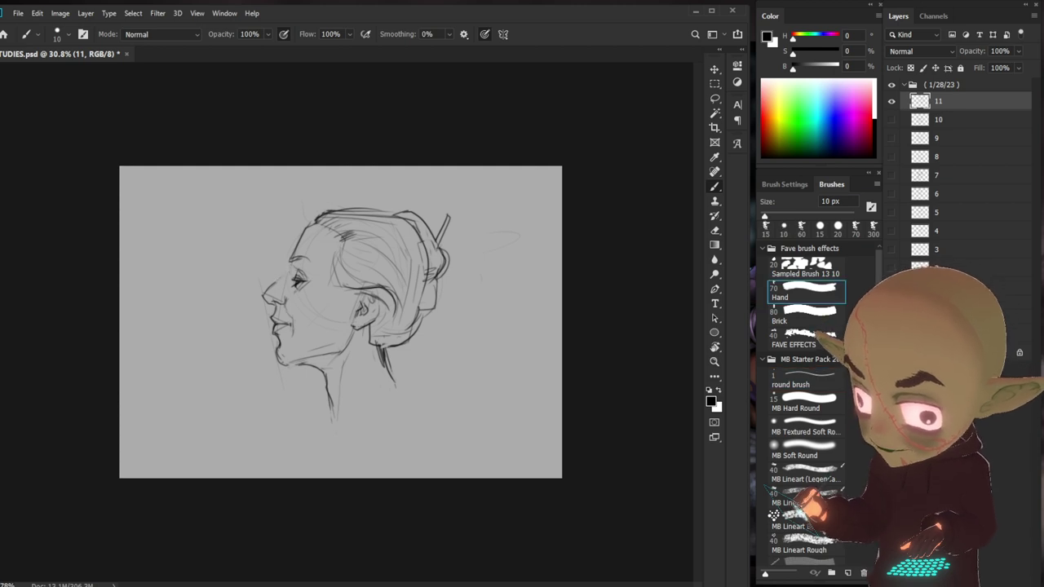
- Extend the back-of-neck line downward and darken the front neck line
drag(332, 408, 334, 426)
mouse_move(297, 358)
mouse_down()
mouse_move(305, 367)
mouse_move(329, 353)
mouse_up()
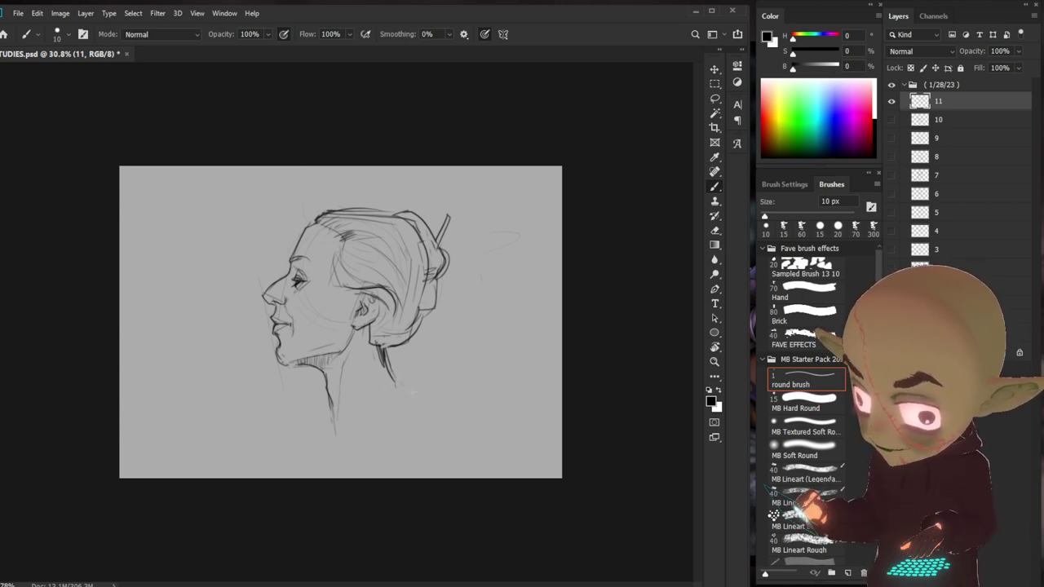
mouse_move(403, 390)
mouse_down()
mouse_move(418, 405)
mouse_move(425, 462)
mouse_up()
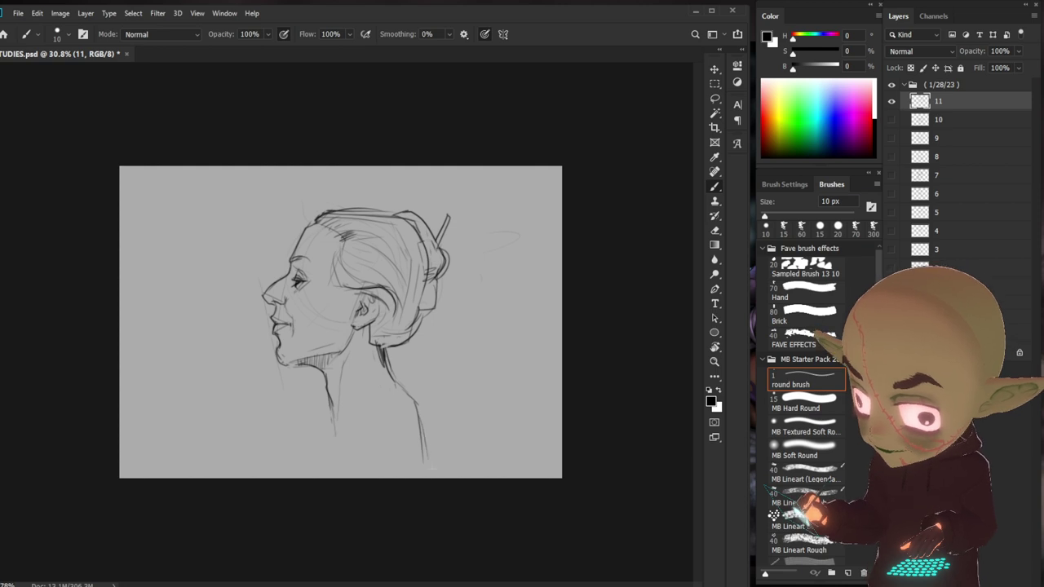
drag(423, 405, 436, 454)
drag(331, 403, 336, 427)
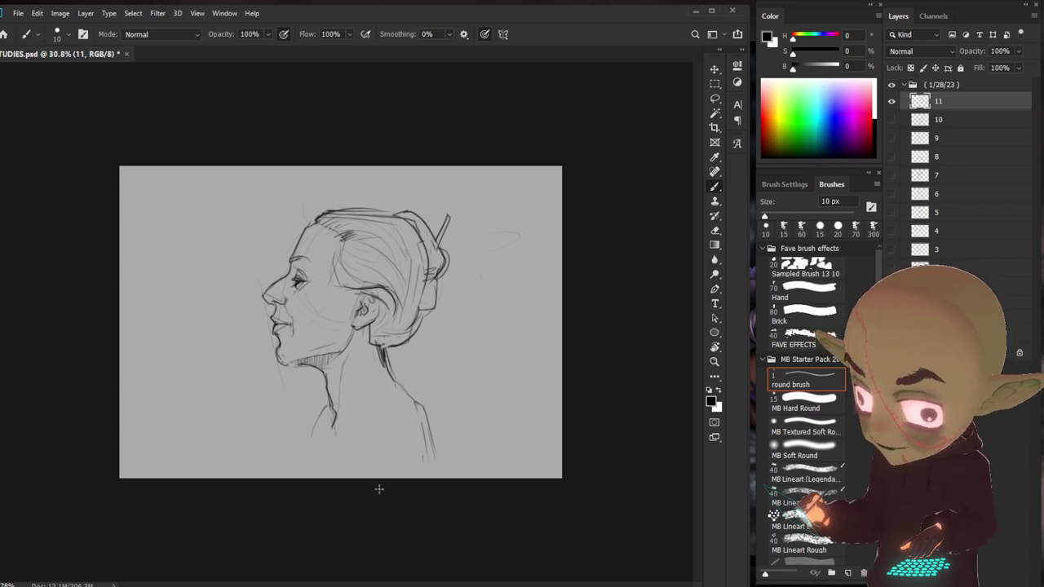
- Extend the front neck line toward the shoulder and hatch shadow under the jaw
click(803, 290)
click(803, 377)
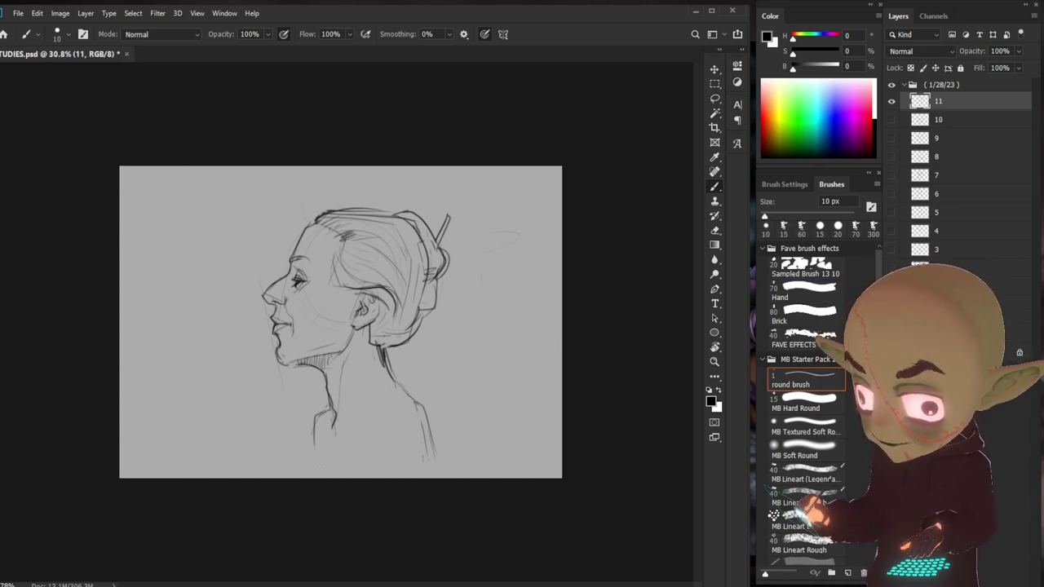
drag(323, 412, 317, 465)
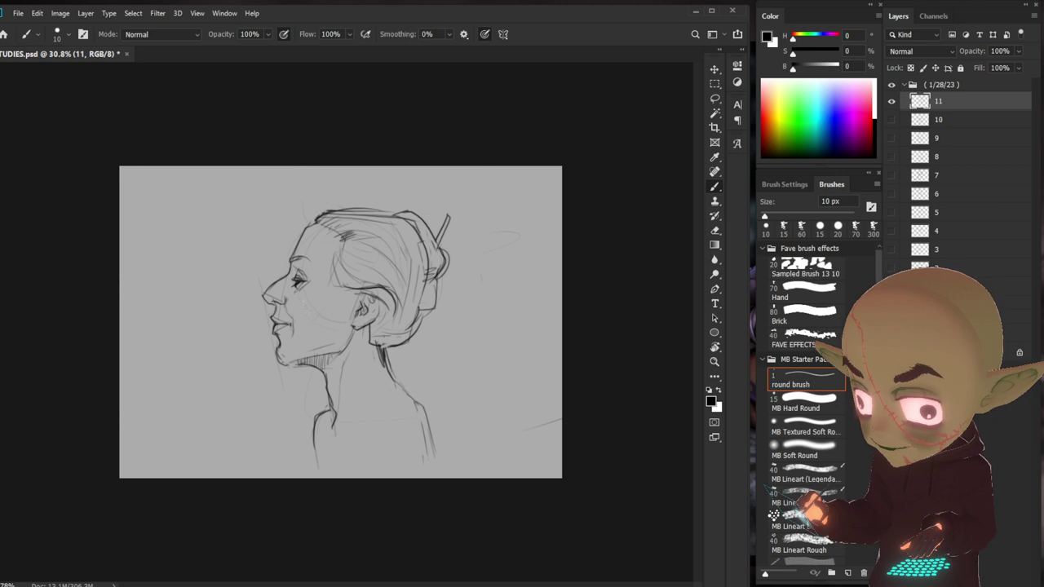
mouse_move(315, 365)
mouse_down()
mouse_move(281, 367)
mouse_move(331, 354)
mouse_move(319, 359)
mouse_up()
drag(318, 362, 339, 354)
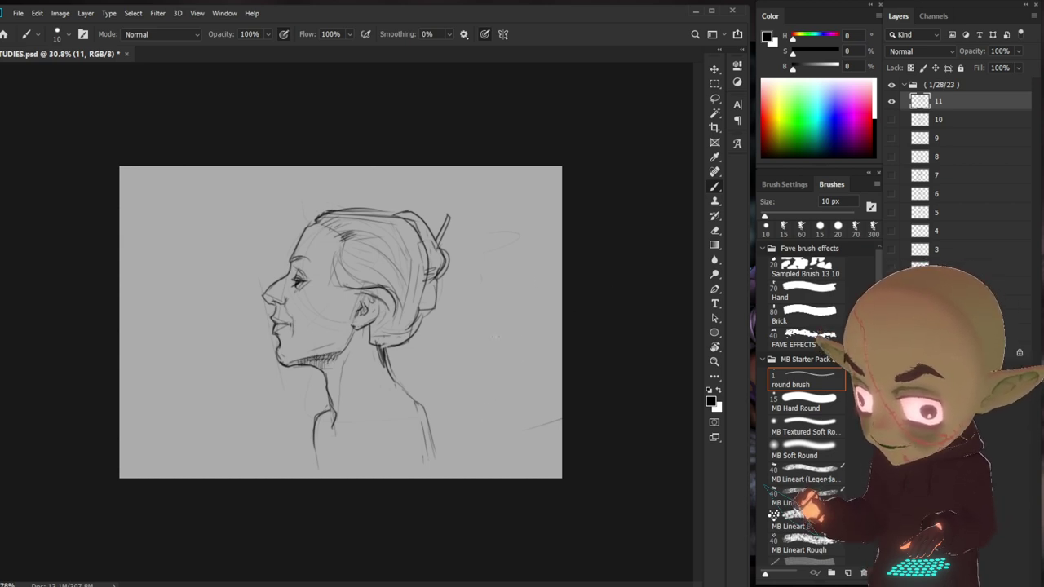
- Hatch diagonal shading across the hair down to the nape and detail the ear
mouse_move(331, 224)
mouse_down()
mouse_move(401, 206)
mouse_move(429, 251)
mouse_move(414, 271)
mouse_up()
mouse_move(351, 238)
mouse_down()
mouse_move(429, 272)
mouse_move(411, 284)
mouse_move(428, 293)
mouse_up()
drag(373, 281, 429, 307)
drag(370, 292, 432, 323)
mouse_move(367, 310)
mouse_down()
mouse_move(429, 332)
mouse_move(418, 347)
mouse_up()
mouse_move(382, 302)
mouse_down()
mouse_move(369, 324)
mouse_move(364, 306)
mouse_move(360, 315)
mouse_up()
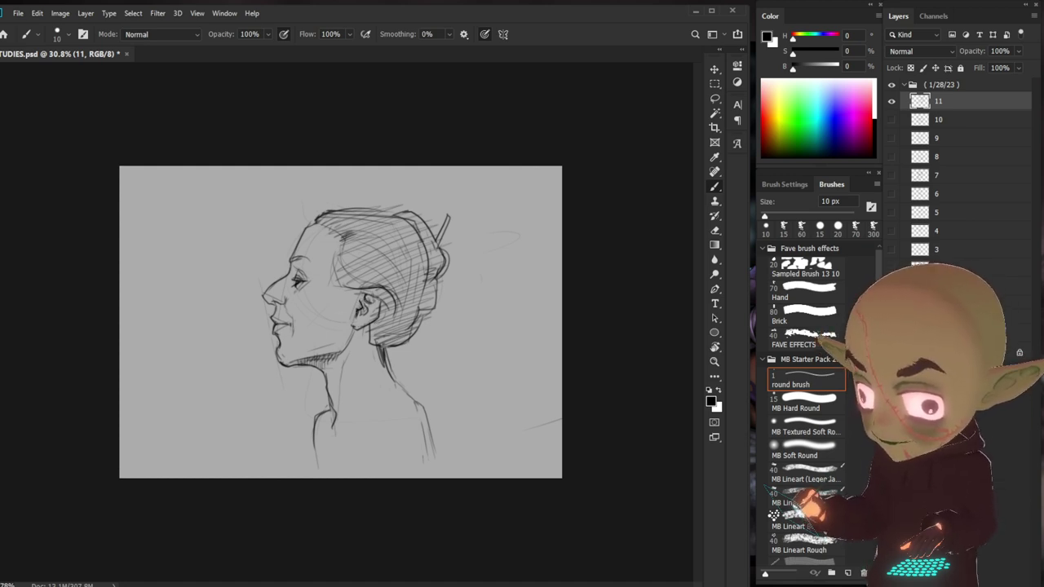
drag(357, 317, 369, 307)
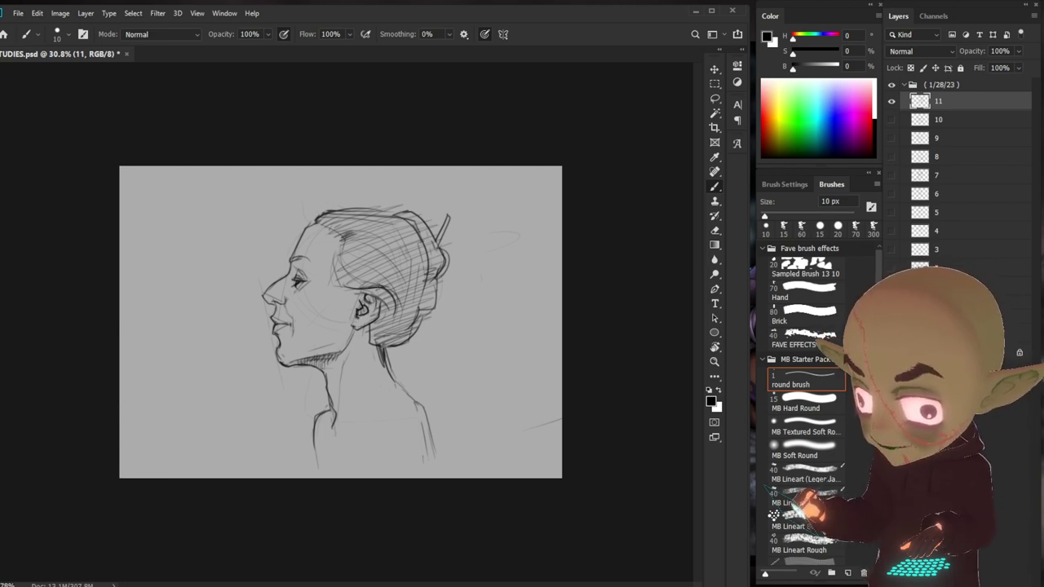
- Add a stroke between ear and hair, darken the forehead and nose, and refine lips and chin
key(comma)
key(comma)
key(comma)
key(period)
key(period)
key(period)
key(comma)
key(comma)
key(comma)
key(period)
key(period)
key(period)
drag(350, 276, 343, 303)
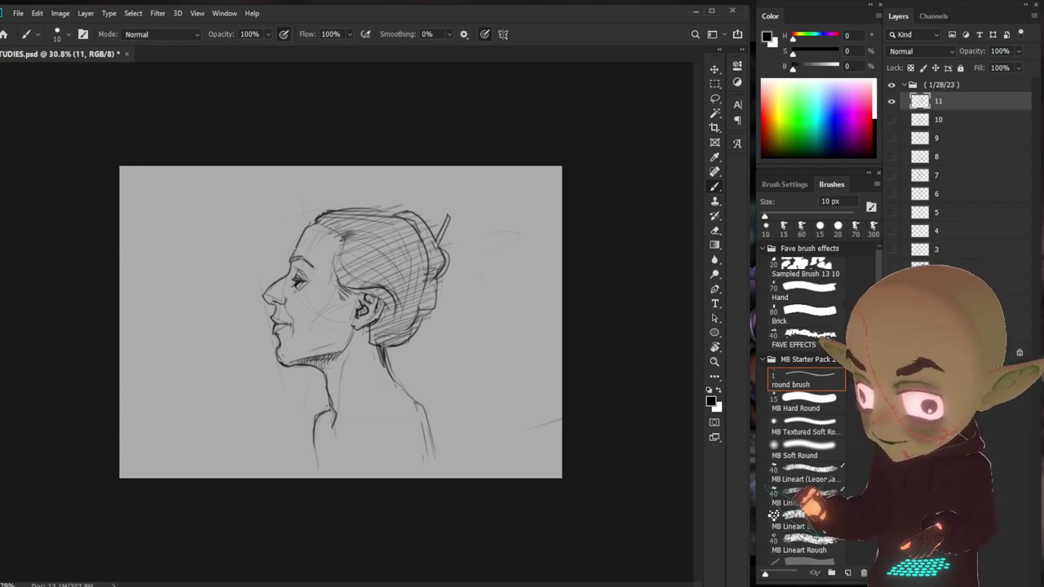
mouse_move(287, 274)
mouse_down()
mouse_move(262, 303)
mouse_move(272, 306)
mouse_up()
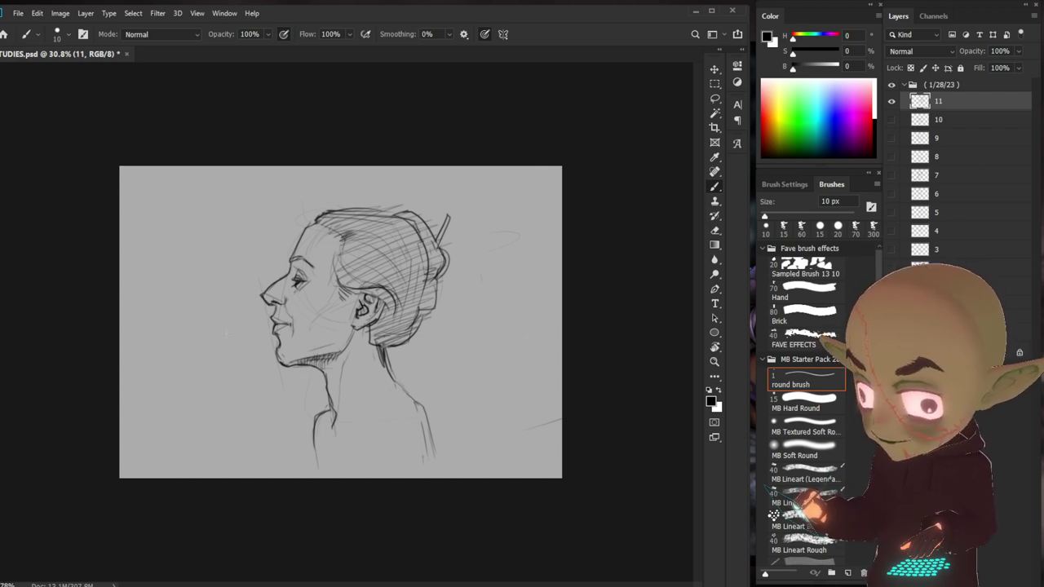
drag(280, 316, 273, 328)
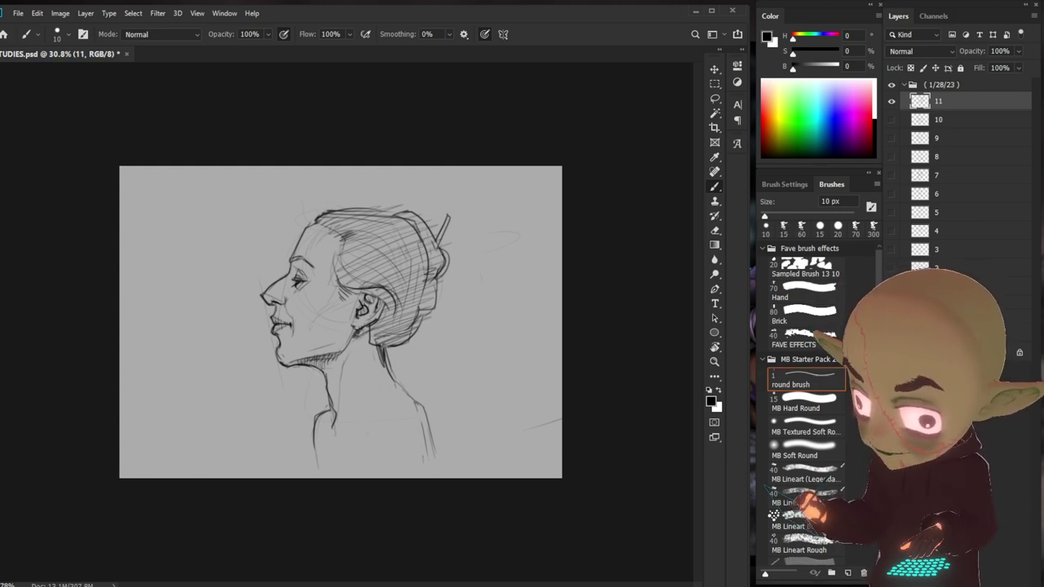
- Darken hair behind the ear, shade the neck base and forehead, and write '5m' at lower right
mouse_move(379, 315)
mouse_down()
mouse_move(388, 372)
mouse_move(326, 359)
mouse_move(331, 450)
mouse_up()
mouse_move(336, 406)
mouse_down()
mouse_move(312, 432)
mouse_move(320, 451)
mouse_up()
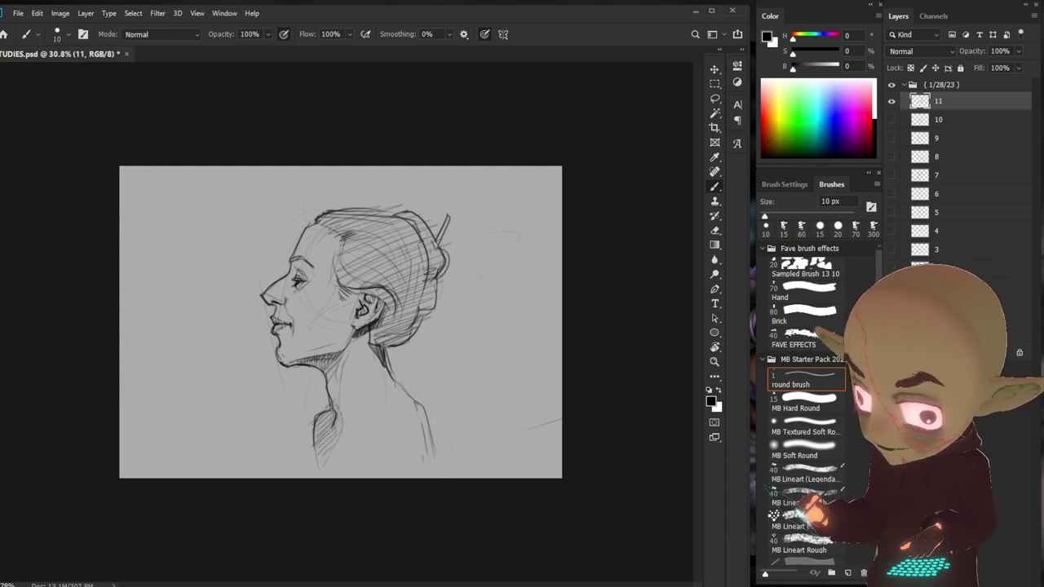
drag(316, 221, 289, 269)
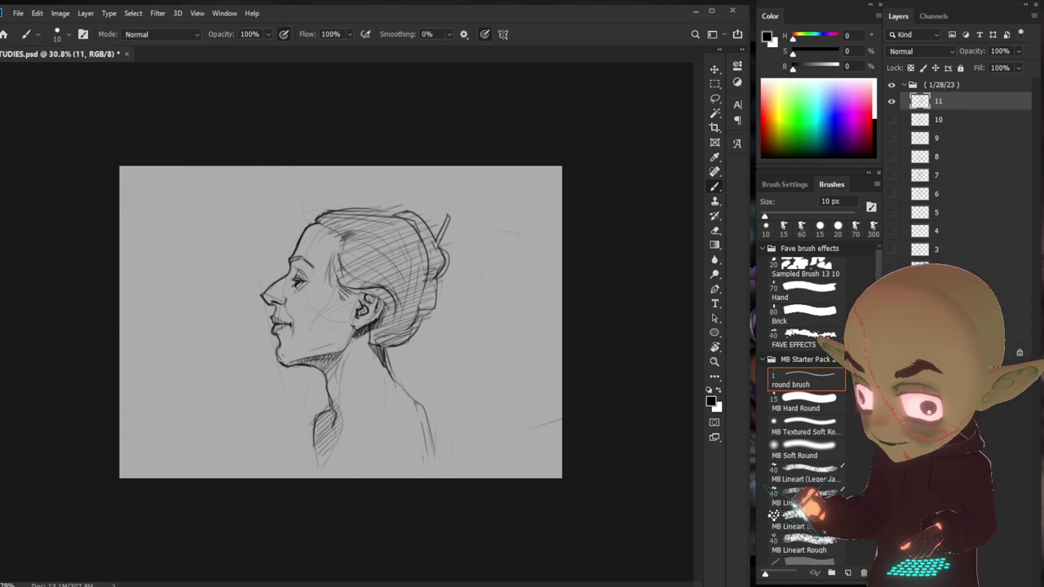
drag(346, 230, 328, 238)
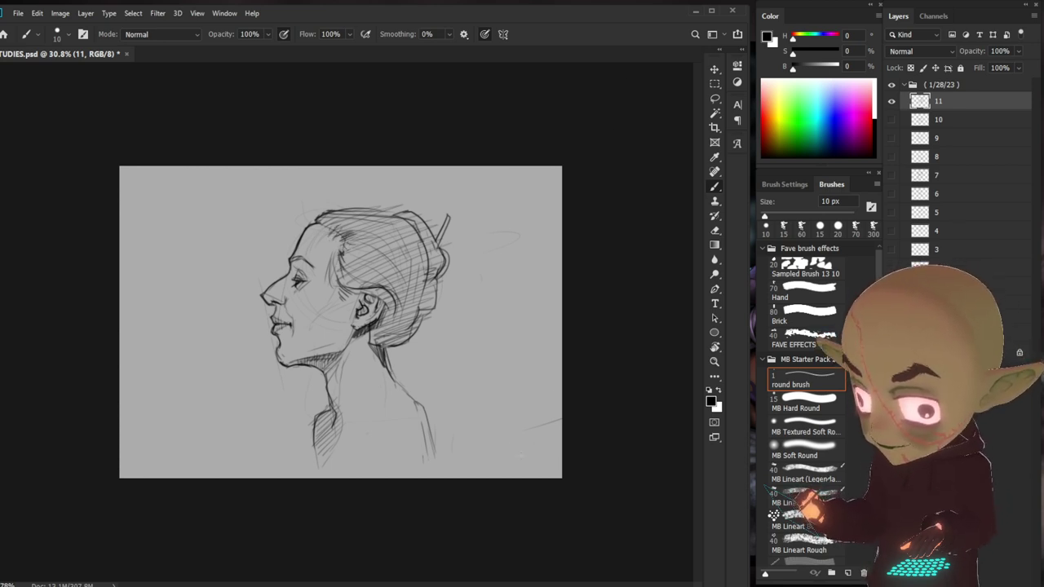
drag(502, 441, 501, 455)
drag(502, 440, 525, 455)
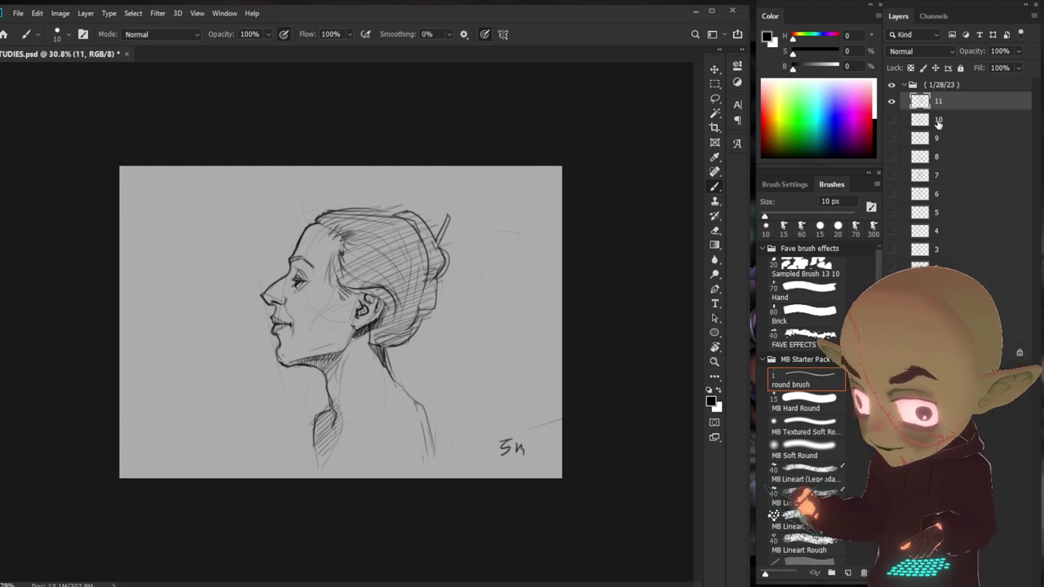
- Create a new layer named 12
key(ctrl+shift+n)
text(12)
key(Return)
- Hide layer 11's finished profile sketch so the canvas shows blank grey
click(892, 120)
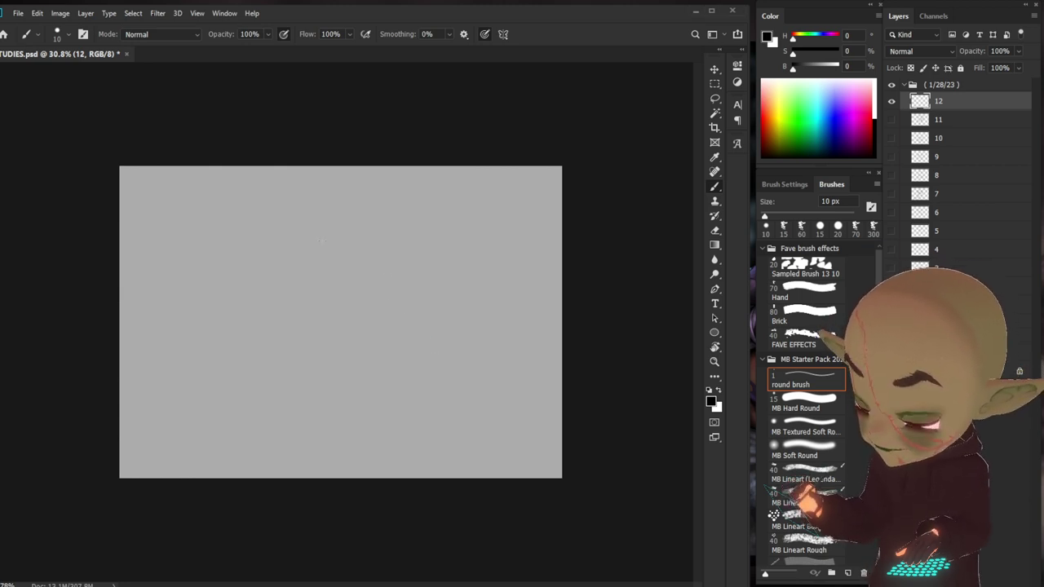
- Draw the new head's left side, curved base and right side, plus a nose guide and jaw line
mouse_move(282, 274)
mouse_down()
mouse_move(282, 369)
mouse_move(380, 387)
mouse_up()
key(ctrl+z)
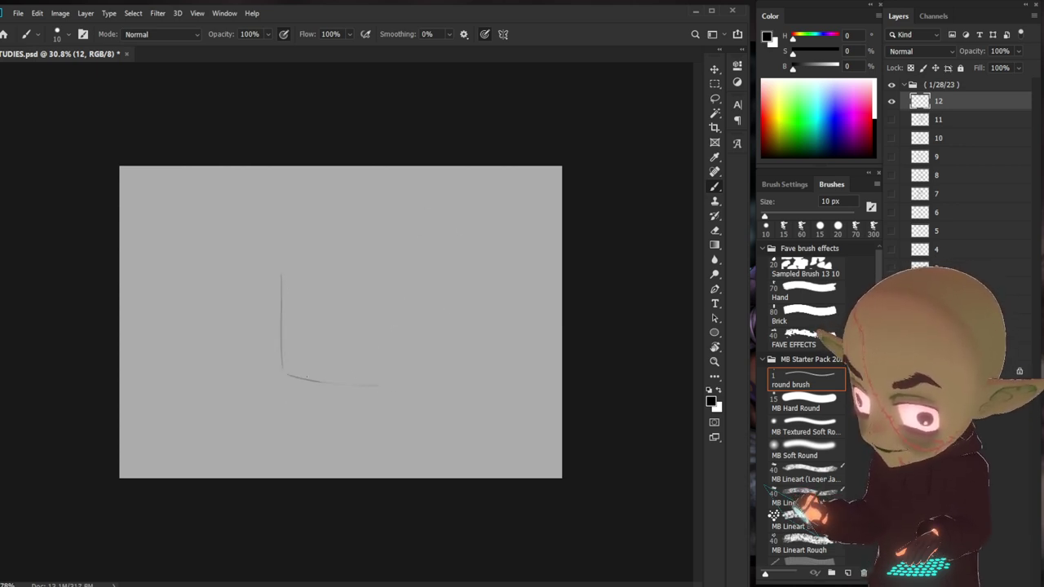
mouse_move(287, 372)
mouse_down()
mouse_move(391, 378)
mouse_move(306, 392)
mouse_move(331, 402)
mouse_move(405, 380)
mouse_up()
drag(401, 245, 401, 374)
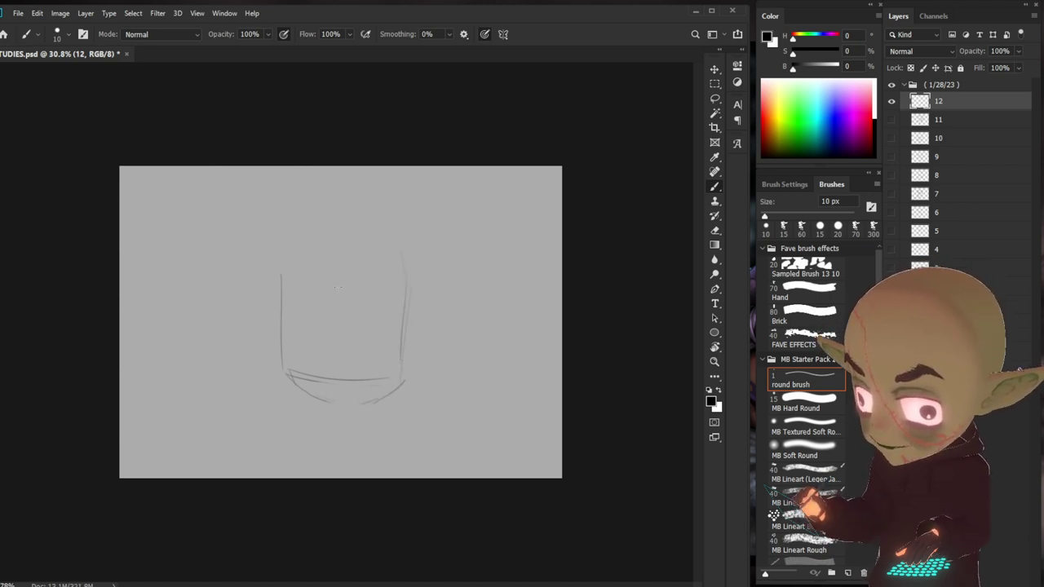
mouse_move(337, 283)
mouse_down()
mouse_move(357, 284)
mouse_move(335, 323)
mouse_move(362, 325)
mouse_move(369, 351)
mouse_up()
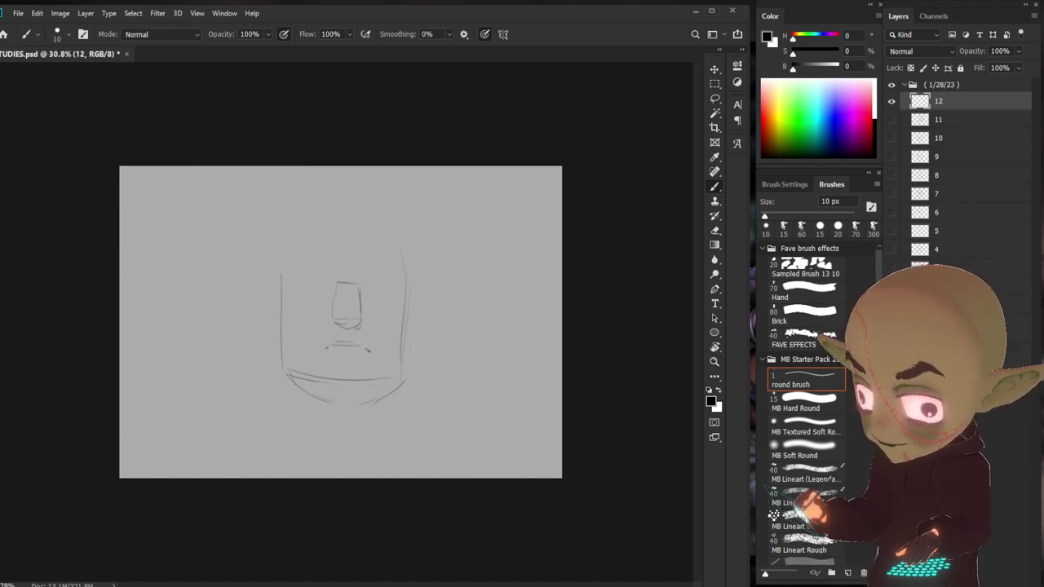
drag(321, 382, 349, 390)
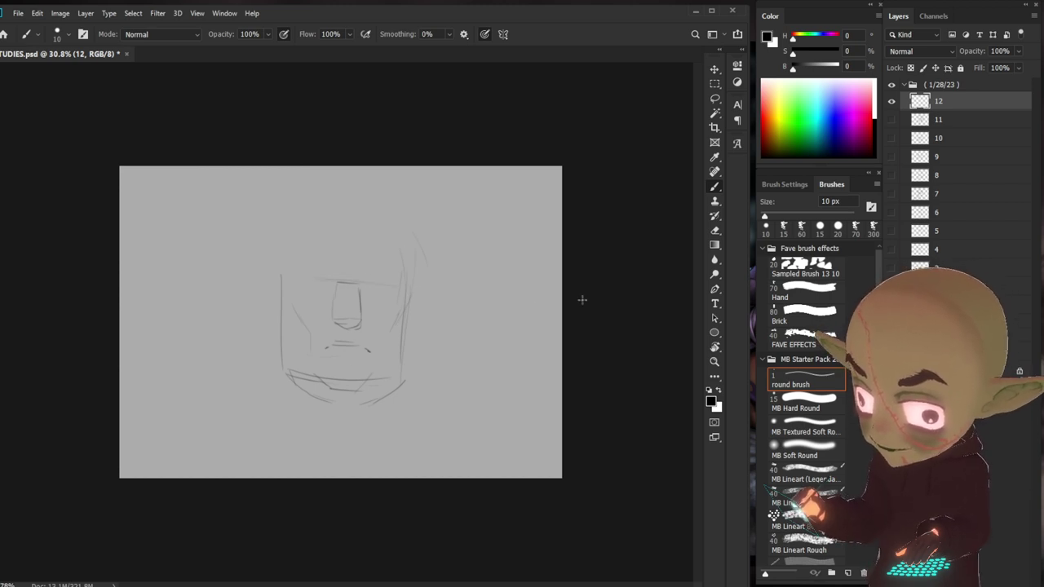
- Write the 5M time note at the canvas lower right, redoing the second character
mouse_move(476, 422)
mouse_down()
mouse_move(462, 433)
mouse_move(492, 435)
mouse_up()
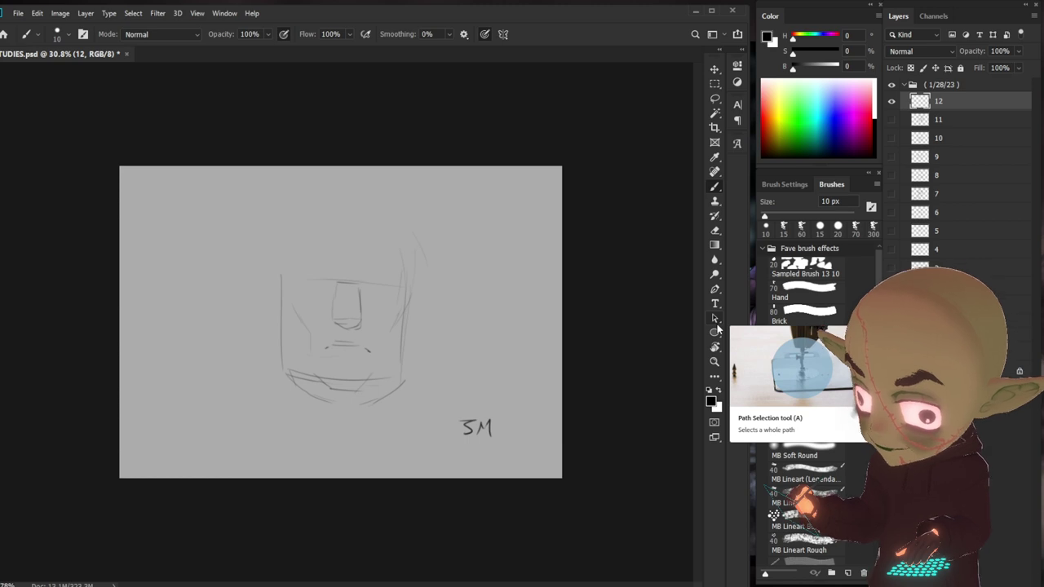
key(ctrl+z)
key(ctrl+z)
drag(481, 429, 492, 436)
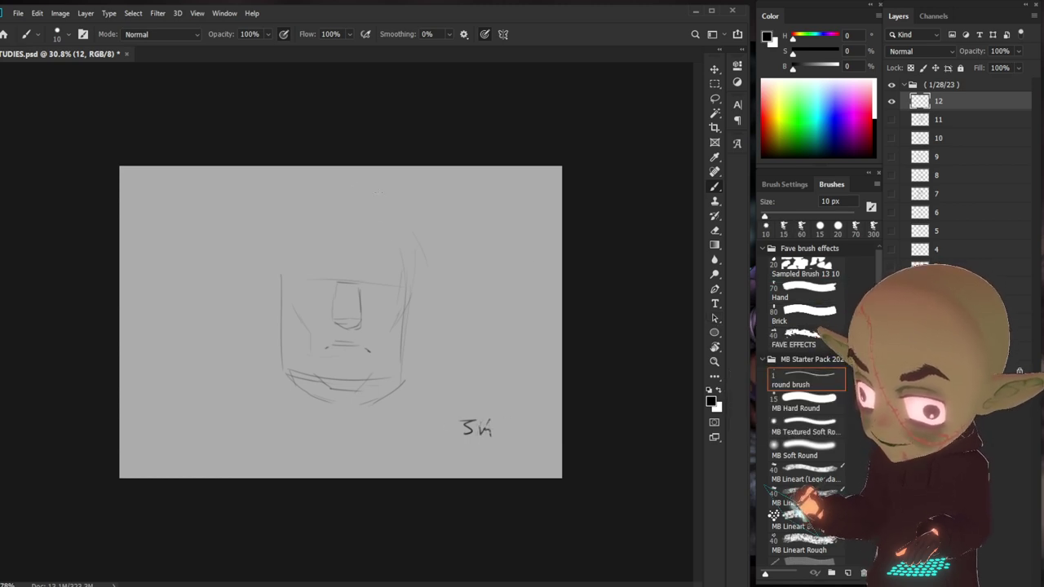
- Draw the head's top line and add faint and darkened lines on both sides
drag(284, 255, 400, 244)
drag(273, 261, 274, 277)
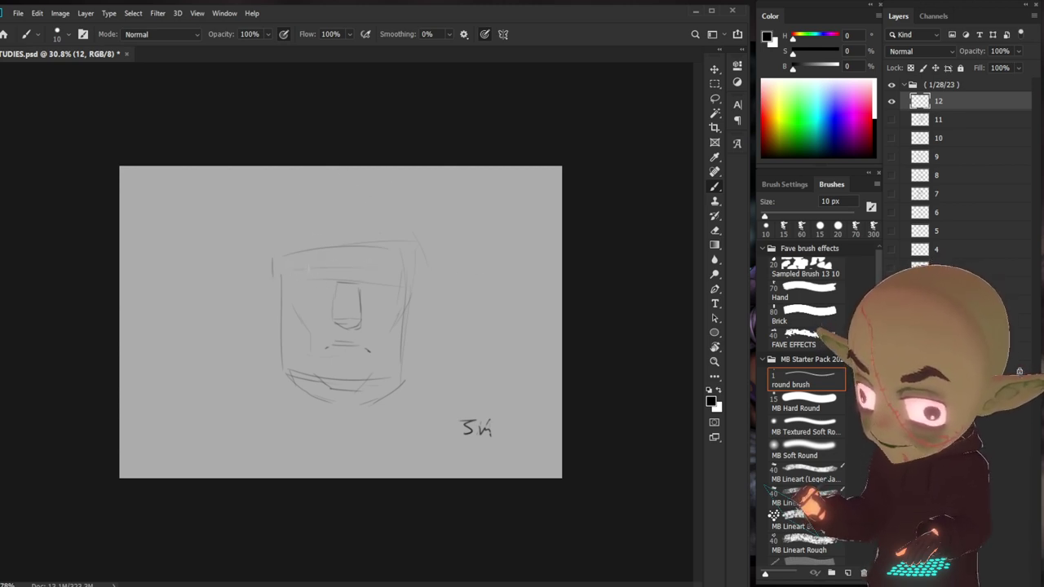
drag(293, 265, 295, 304)
drag(402, 268, 403, 297)
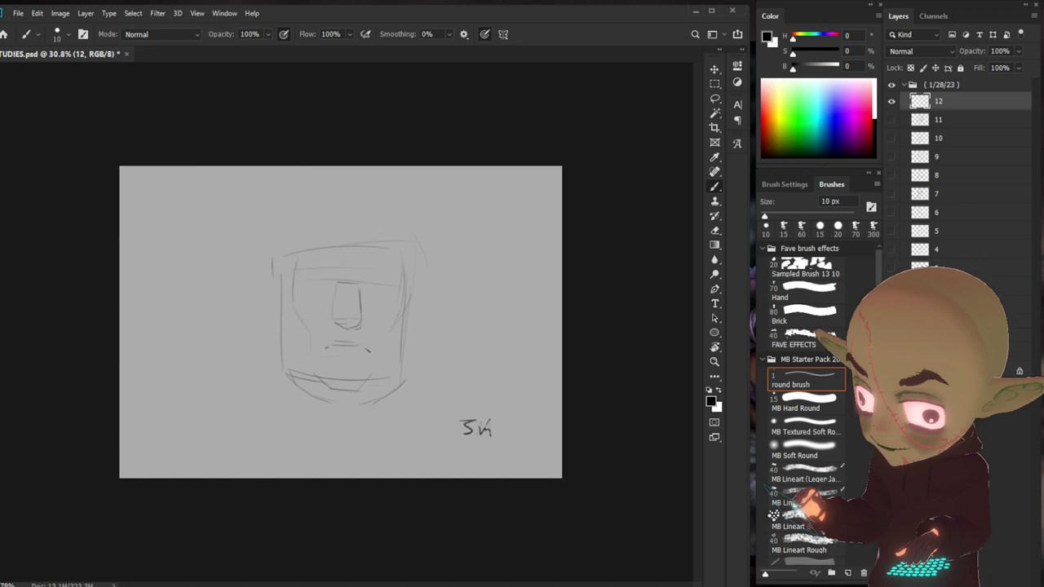
drag(275, 287, 281, 341)
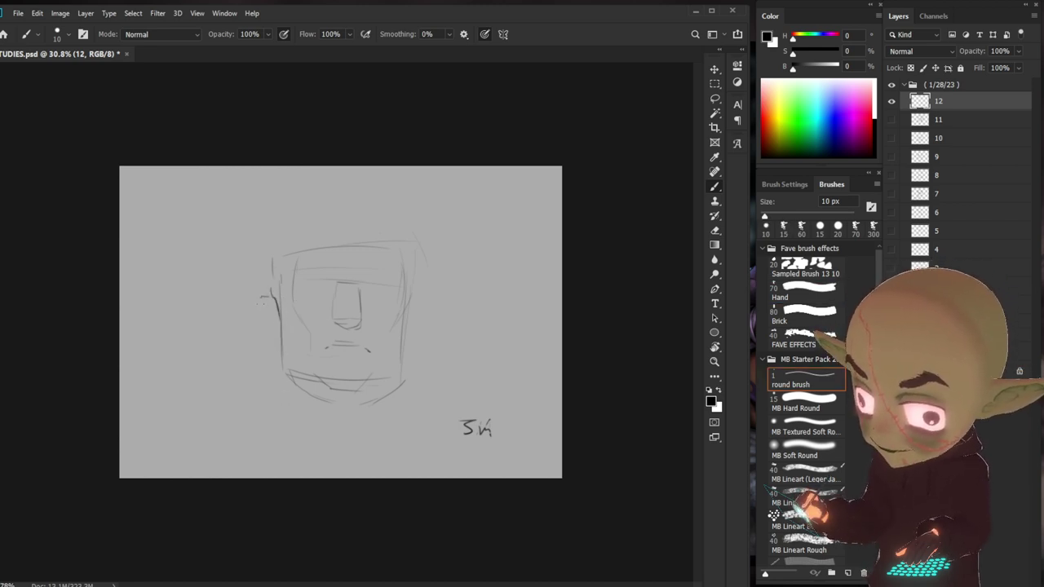
- Draw the right ear, lower-left jaw, left eyebrow and a line under the right eye
drag(420, 298, 411, 343)
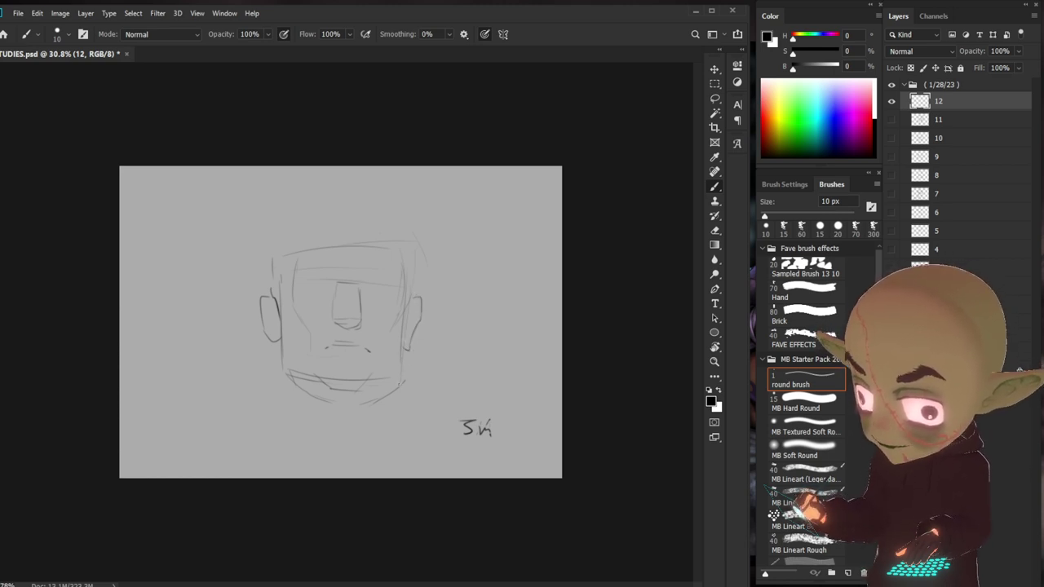
drag(286, 371, 303, 398)
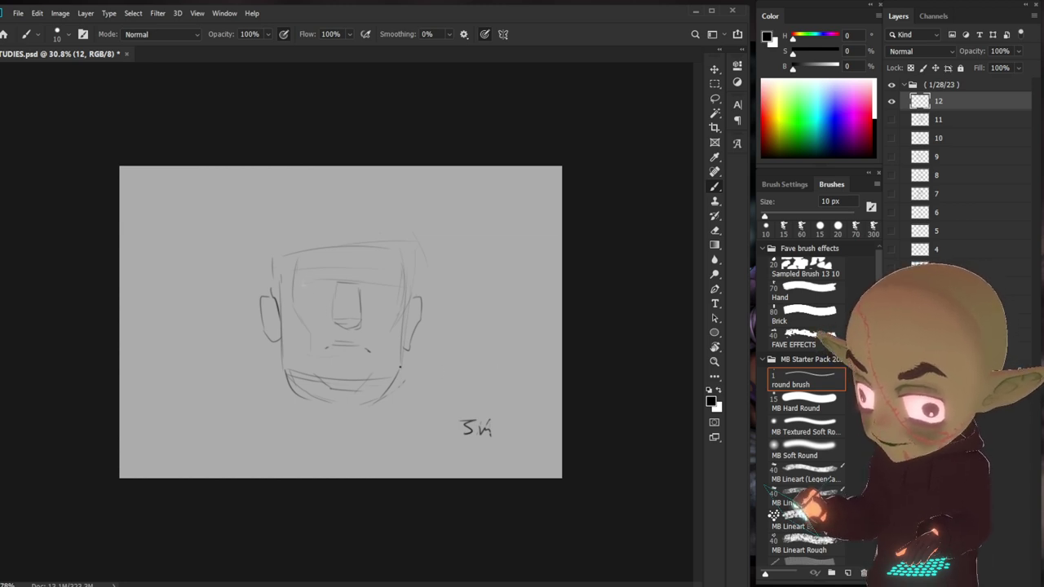
drag(299, 280, 297, 295)
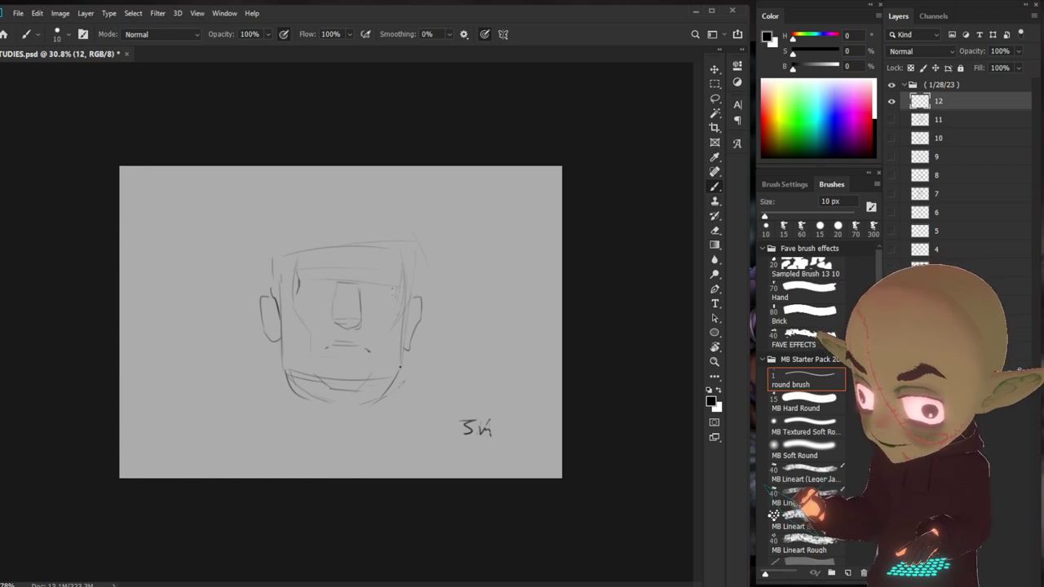
drag(307, 289, 391, 295)
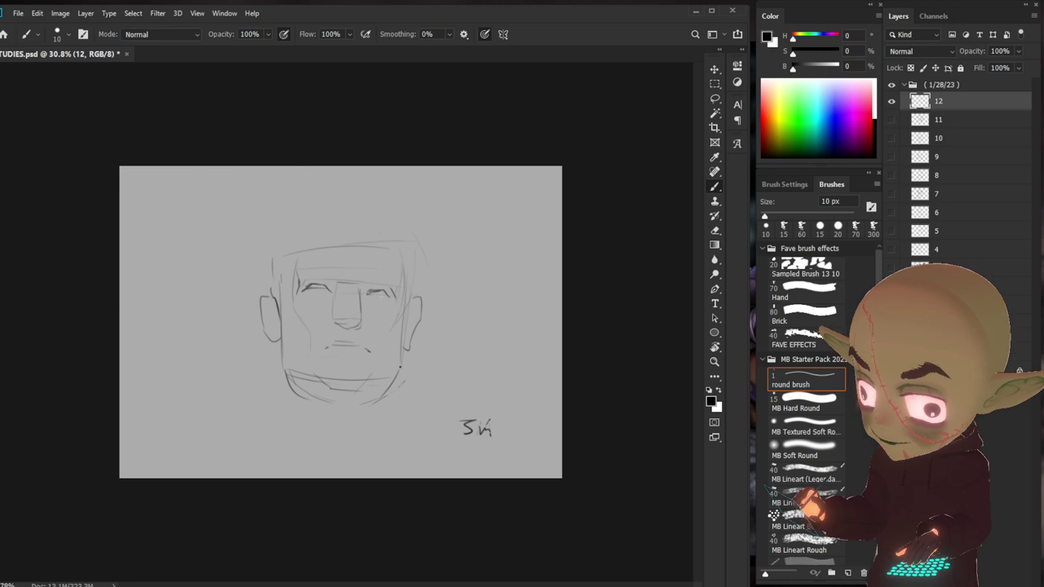
drag(372, 299, 385, 296)
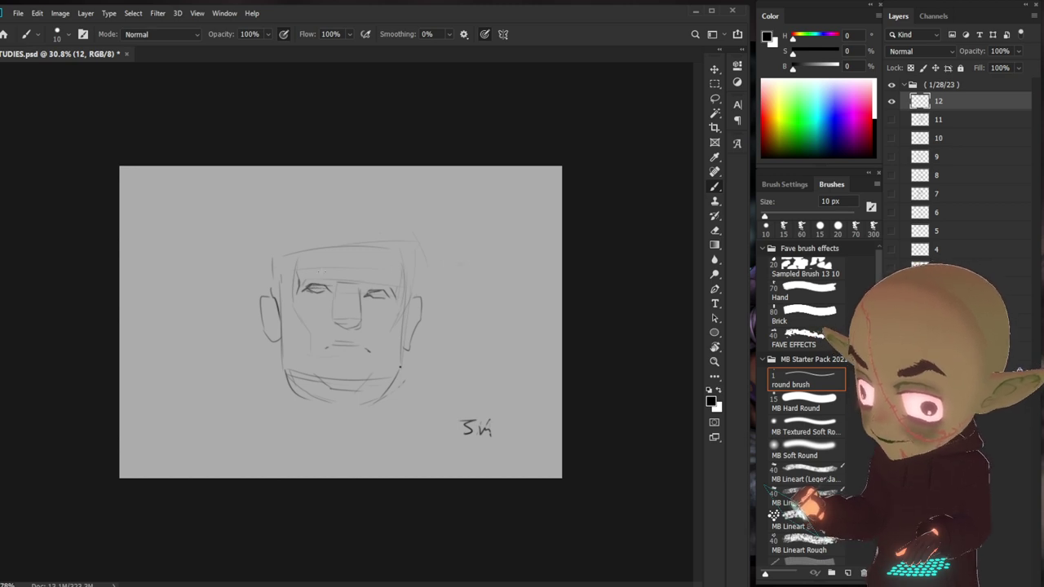
- Sketch forehead and brow lines and darken both eyes, removing a stray nose stroke
drag(340, 282, 333, 313)
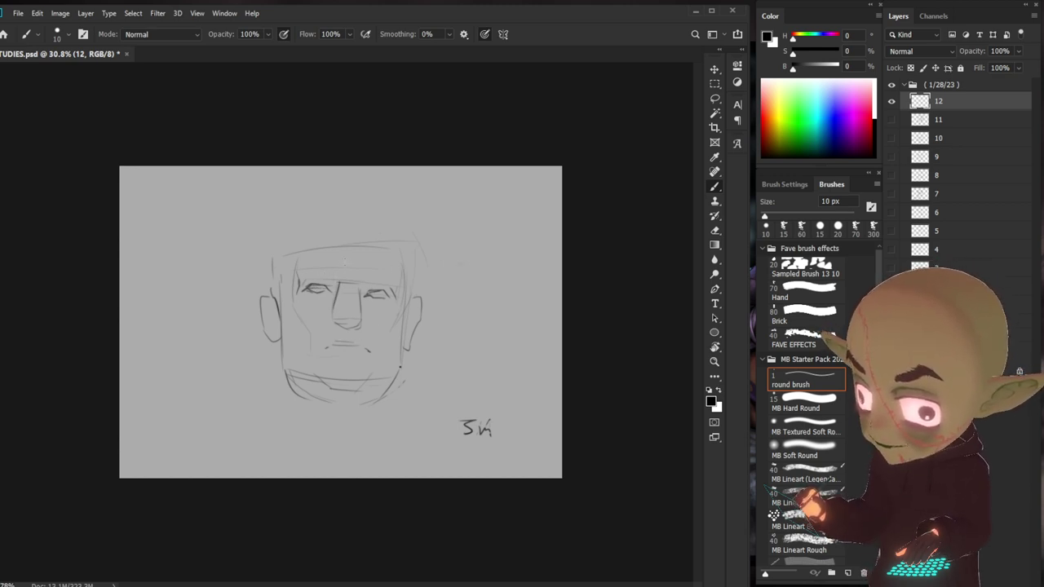
key(ctrl+z)
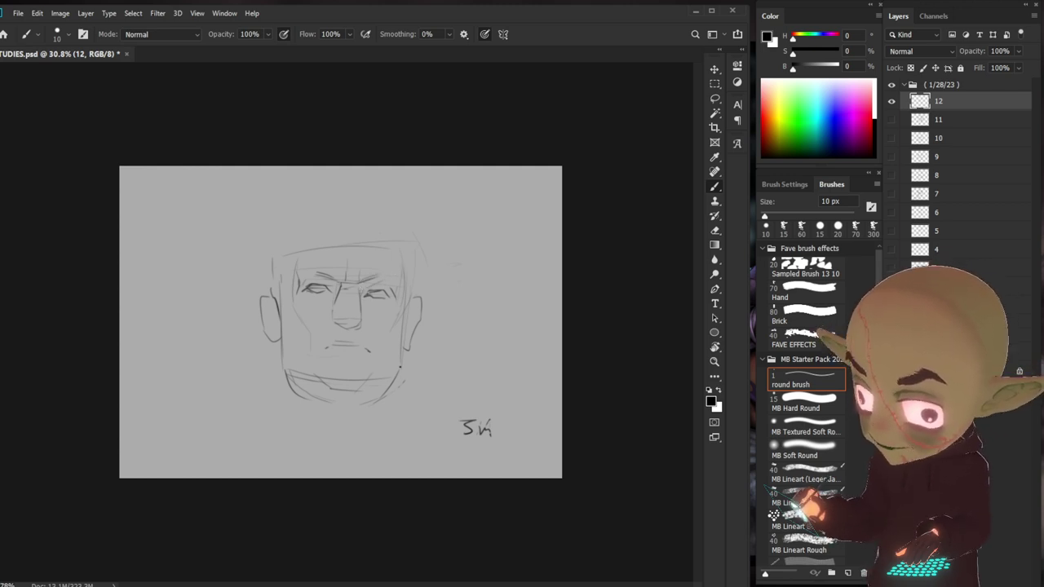
drag(375, 275, 387, 279)
drag(300, 271, 323, 271)
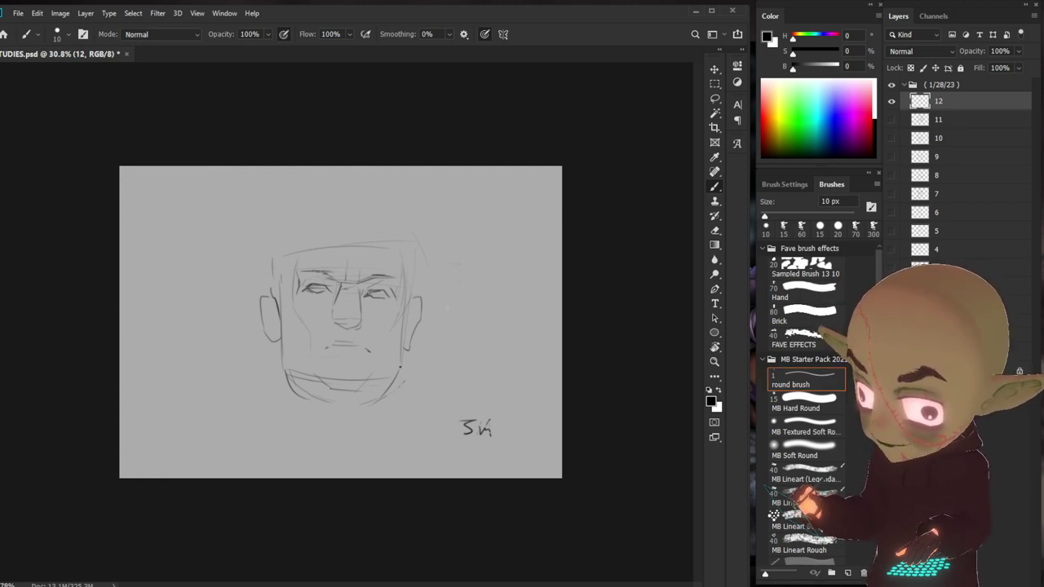
drag(316, 289, 328, 287)
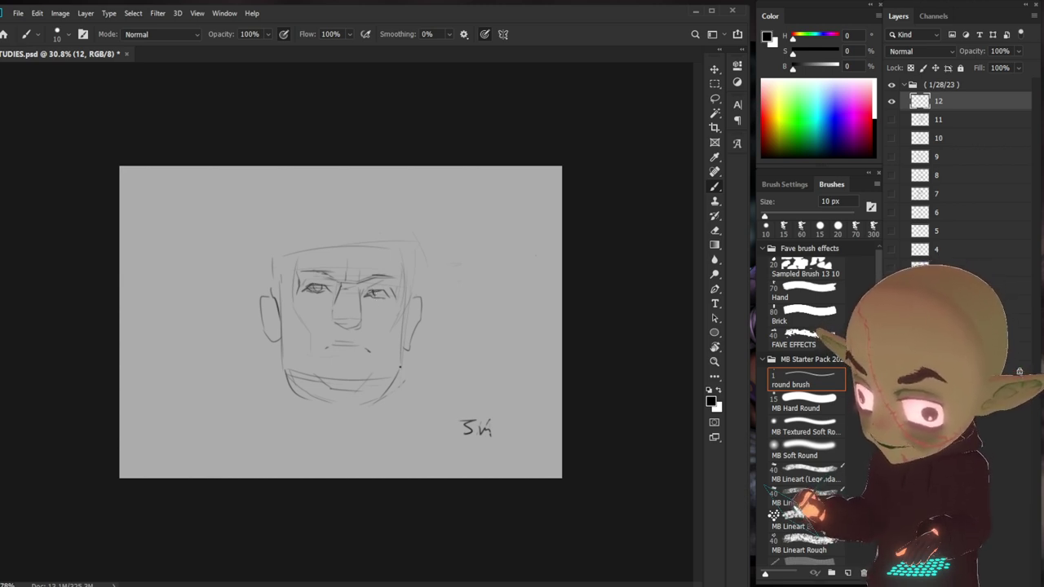
mouse_move(380, 293)
mouse_down()
mouse_move(387, 297)
mouse_move(330, 325)
mouse_up()
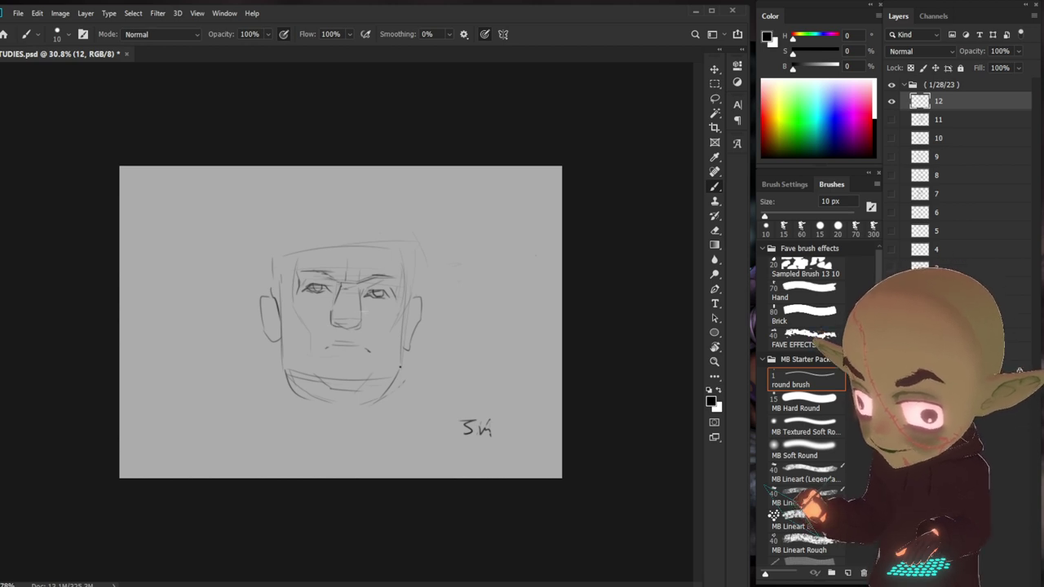
- Shade the nose with short strokes and try a chin curve, undoing the dark jaw stroke
click(804, 289)
click(804, 379)
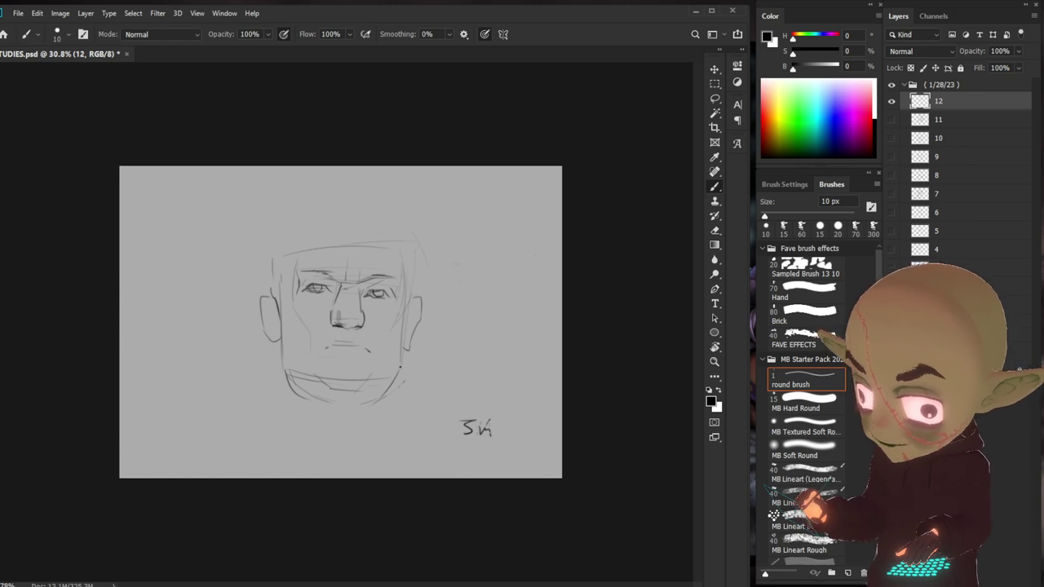
drag(336, 325, 340, 335)
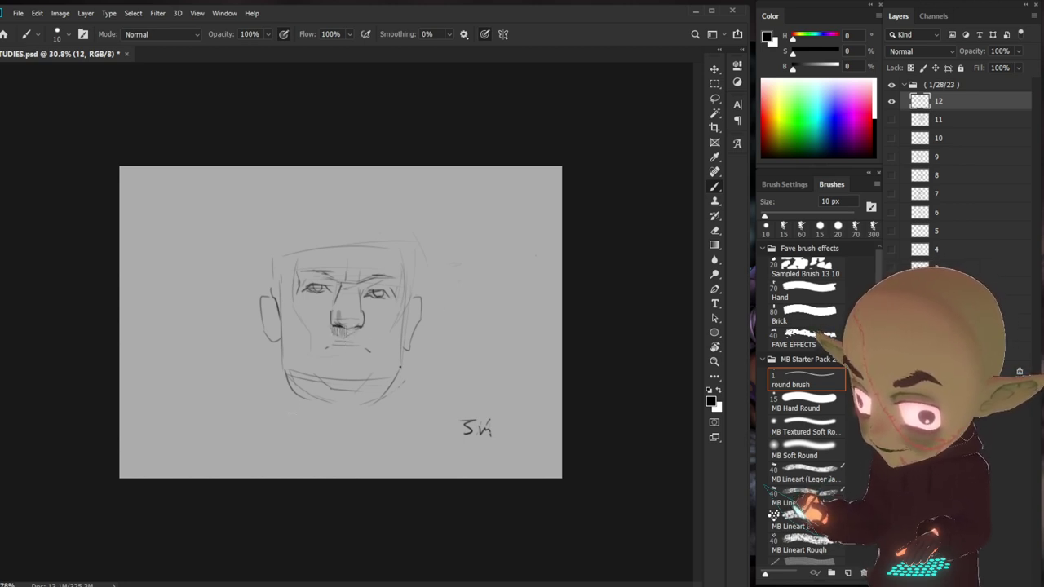
mouse_move(314, 373)
mouse_down()
mouse_move(361, 392)
mouse_move(376, 371)
mouse_move(352, 429)
mouse_up()
key(ctrl+z)
key(ctrl+z)
- Redraw a lighter jaw line and add a small stroke at the chin
click(804, 291)
mouse_move(393, 382)
mouse_down()
mouse_move(358, 408)
mouse_move(330, 408)
mouse_move(287, 377)
mouse_up()
click(803, 379)
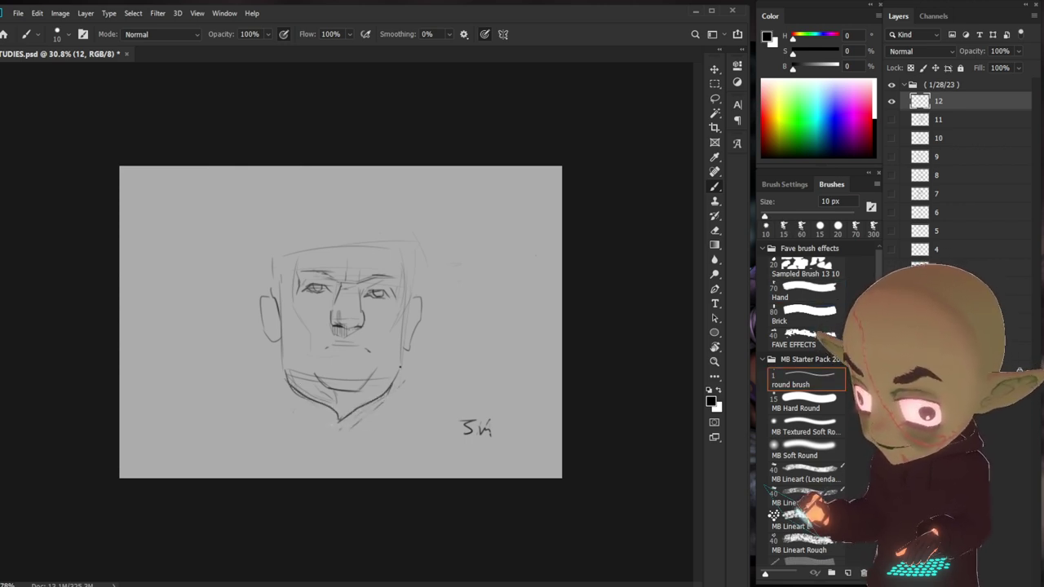
drag(326, 410, 347, 425)
click(804, 291)
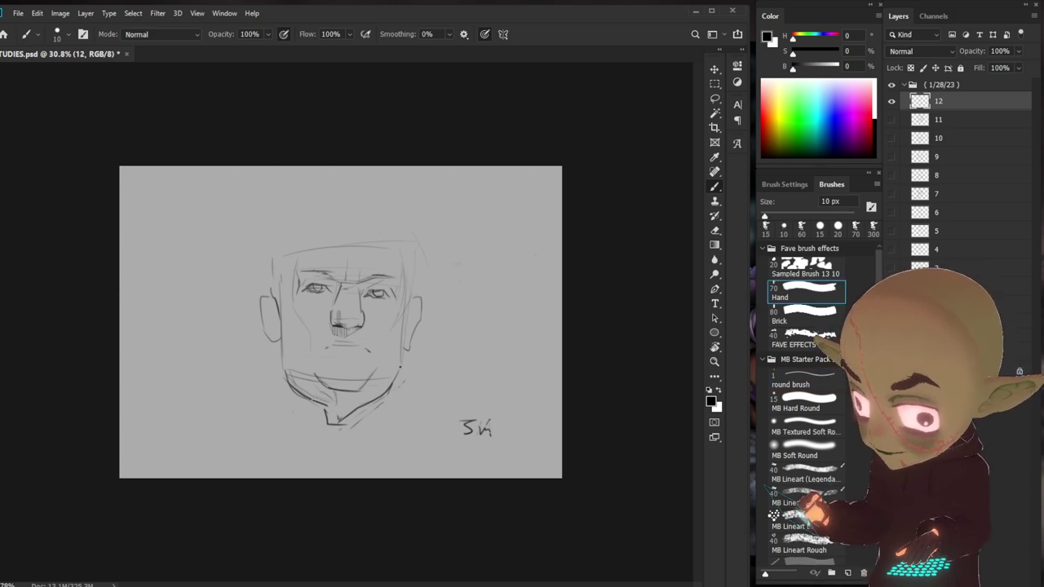
click(804, 379)
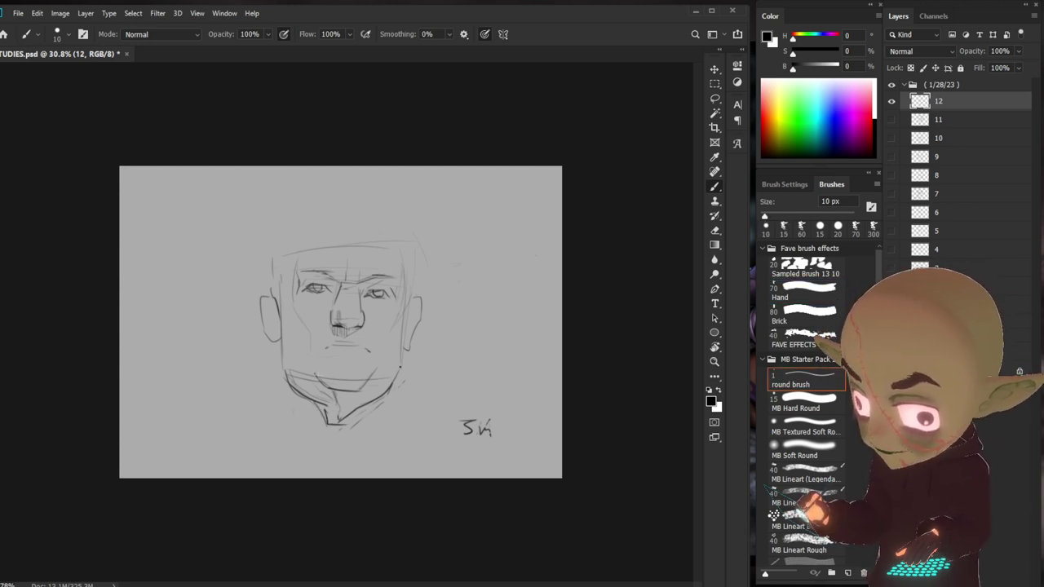
- Darken the lower-left jaw, hatch shading across the neck, and darken the mouth line
mouse_move(291, 355)
mouse_down()
mouse_move(321, 389)
mouse_move(317, 402)
mouse_move(338, 412)
mouse_up()
drag(341, 391, 346, 418)
mouse_move(350, 391)
mouse_down()
mouse_move(350, 417)
mouse_move(358, 411)
mouse_up()
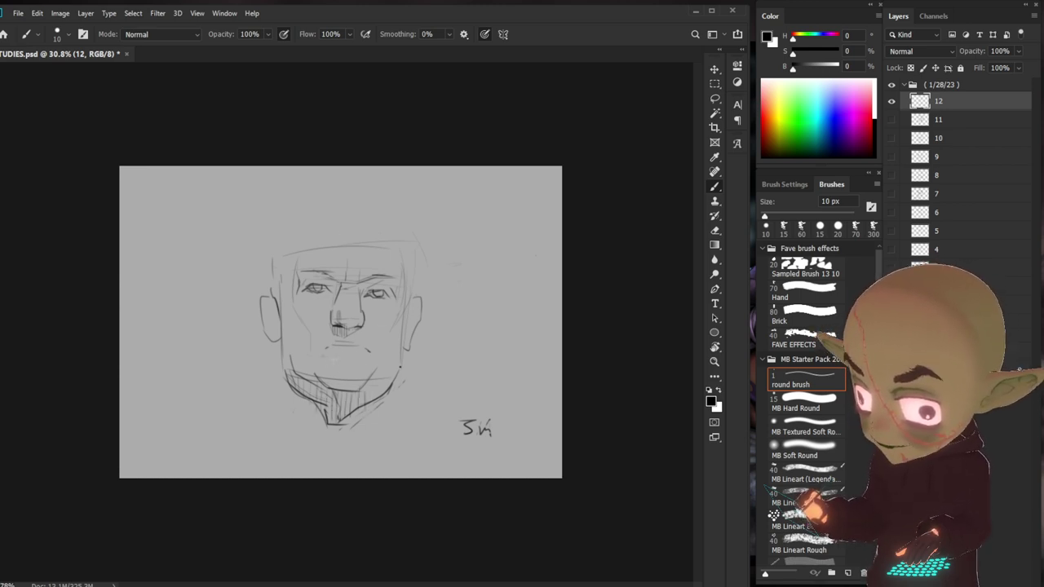
mouse_move(331, 357)
mouse_down()
mouse_move(359, 356)
mouse_move(349, 357)
mouse_up()
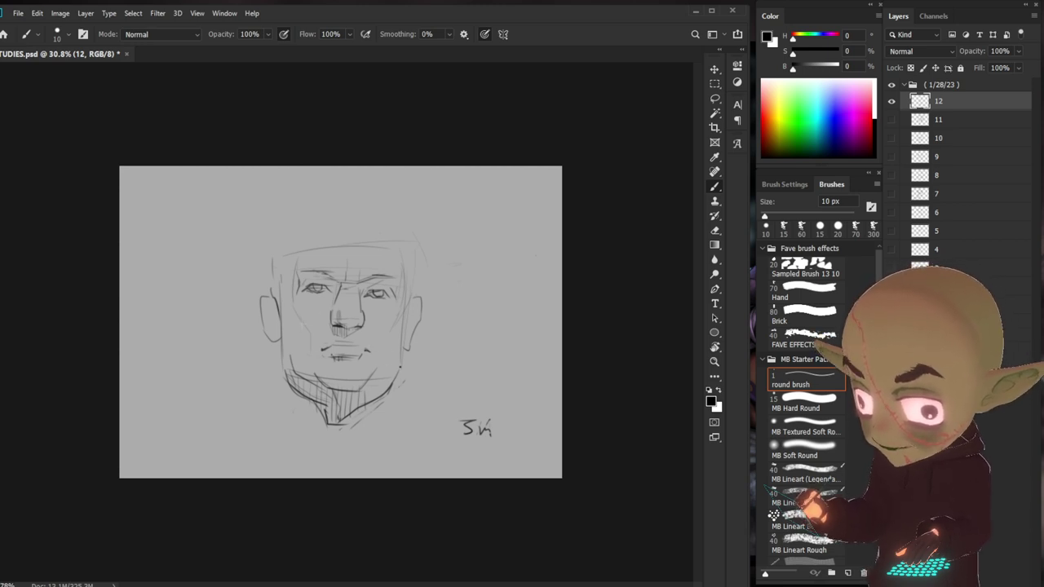
- Add strokes beside the nose and near the left eye, removing a stray cheek stroke
drag(311, 335, 304, 352)
key(ctrl+z)
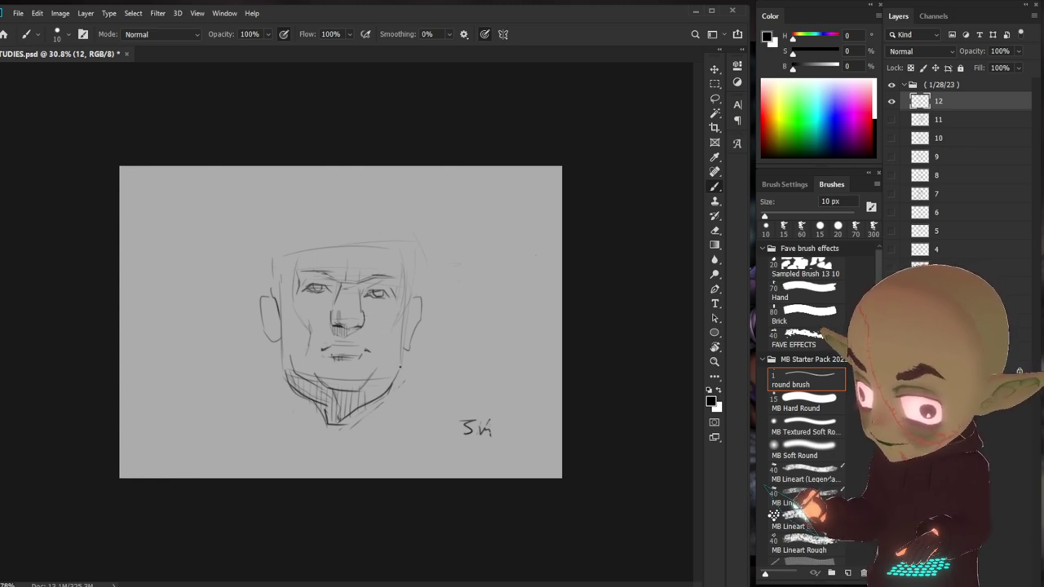
drag(363, 317, 376, 351)
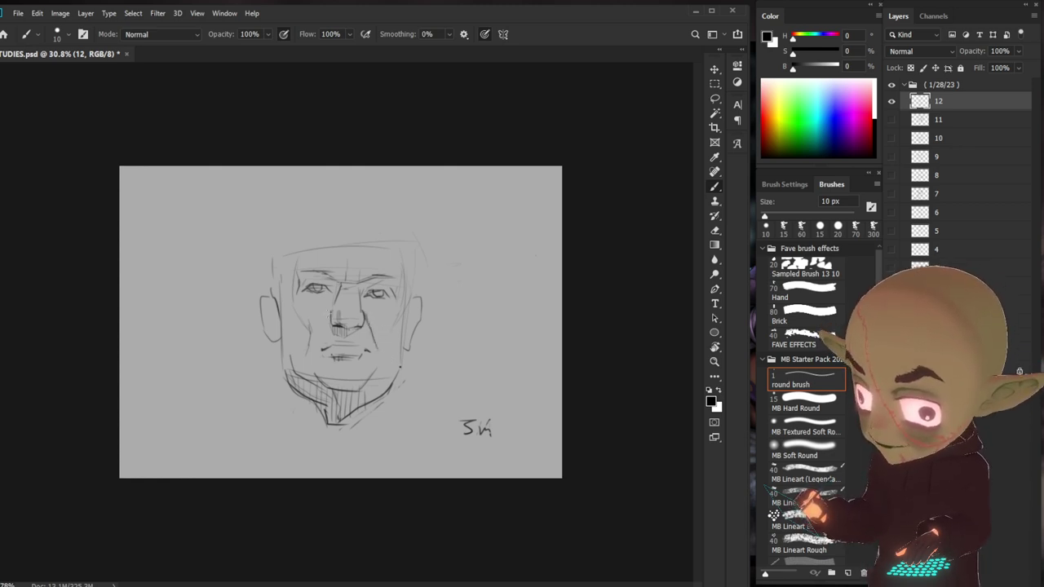
drag(329, 307, 331, 319)
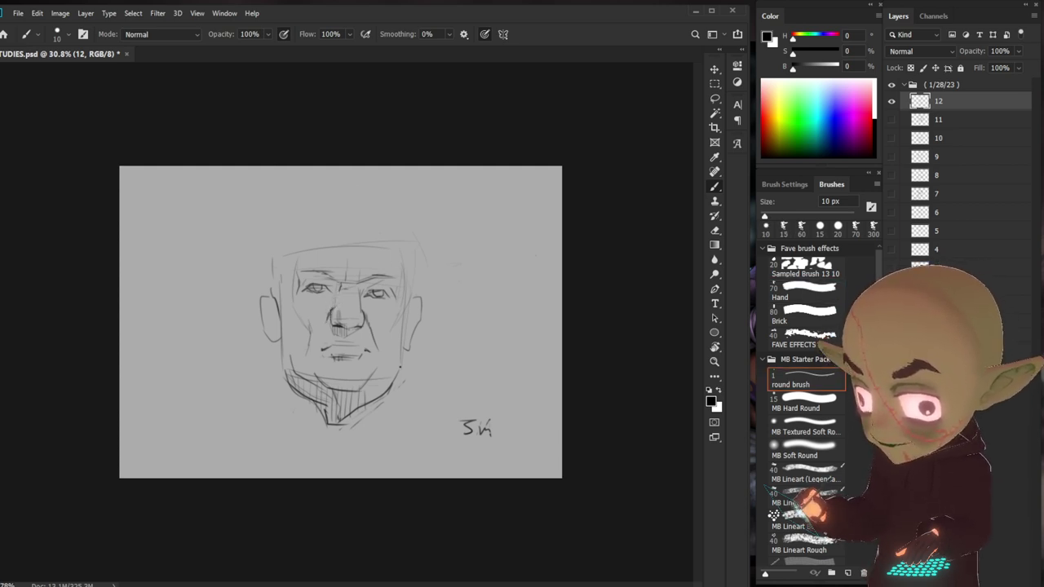
drag(314, 286, 383, 296)
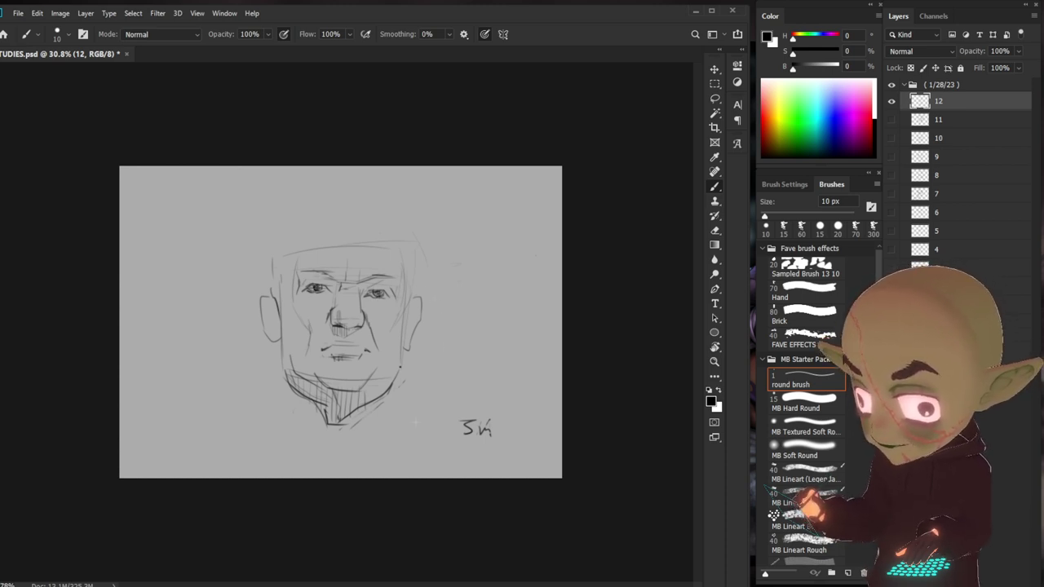
click(803, 291)
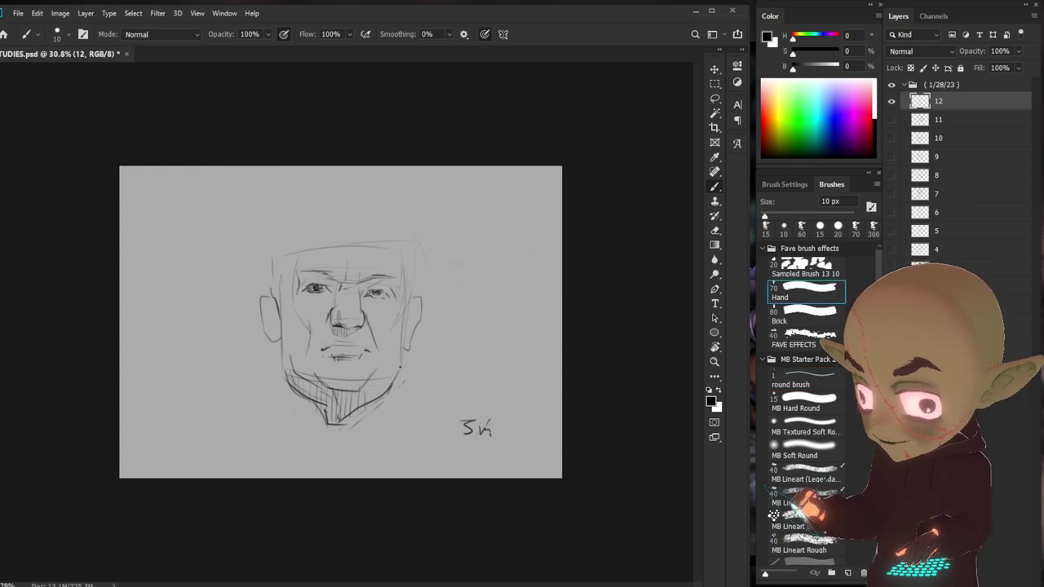
- Hatch dark strokes around the eyes and heavier creases on the brow of the layer 12 head
click(804, 379)
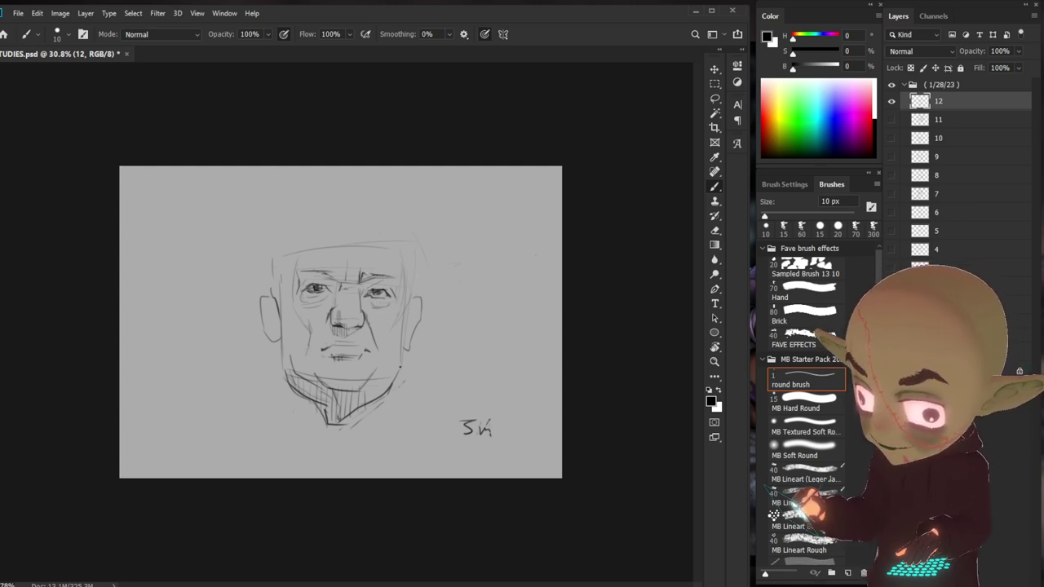
mouse_move(361, 286)
mouse_down()
mouse_move(367, 296)
mouse_move(383, 284)
mouse_up()
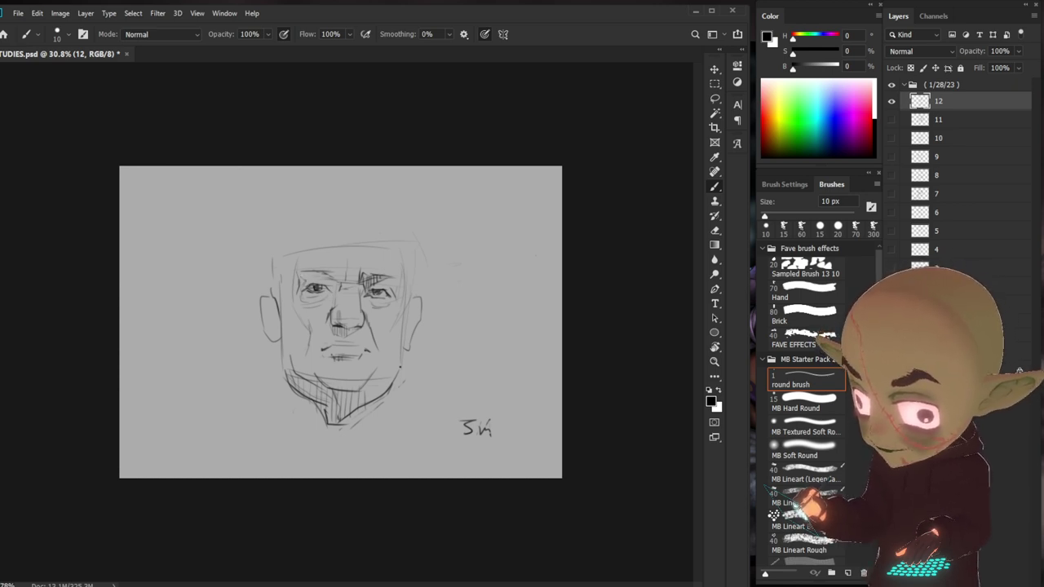
drag(323, 272, 325, 282)
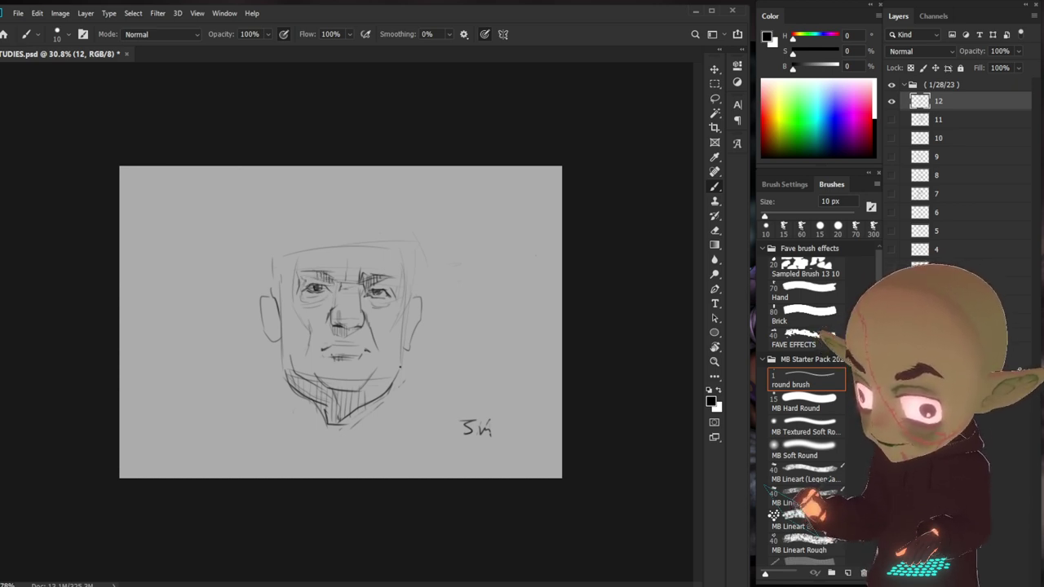
drag(330, 267, 341, 280)
mouse_move(341, 275)
mouse_down()
mouse_move(336, 292)
mouse_move(323, 289)
mouse_up()
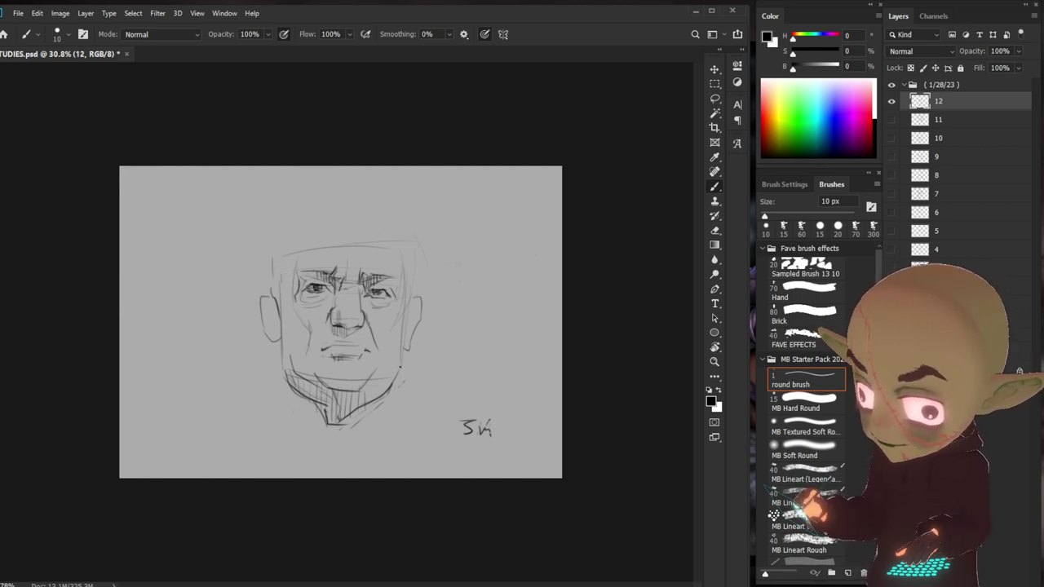
drag(273, 283, 297, 289)
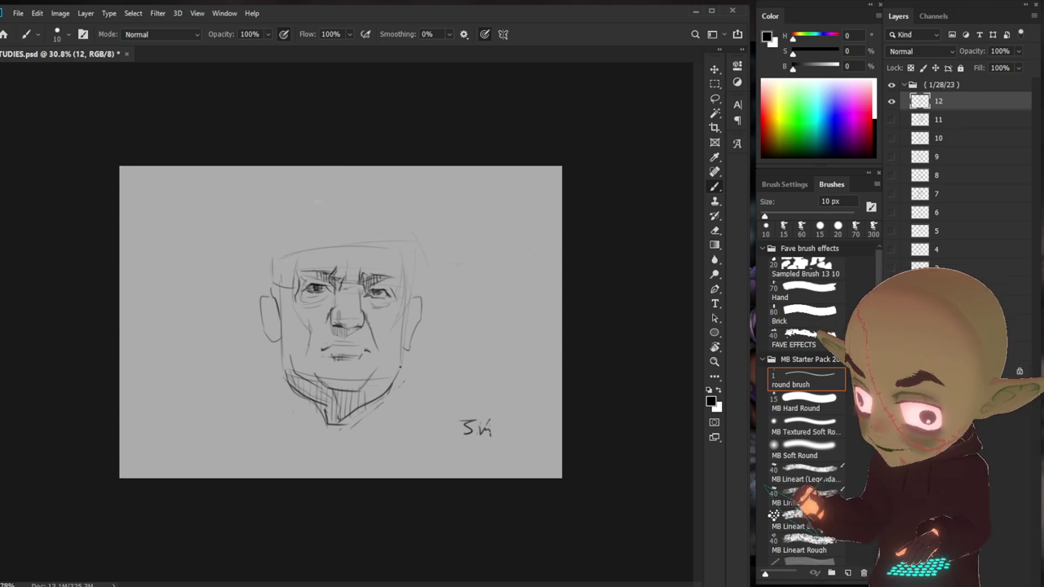
- Outline the flat cap's arc, right edge and crown, redrawing one undone edge stroke
mouse_move(445, 242)
mouse_down()
mouse_move(370, 232)
mouse_move(247, 247)
mouse_up()
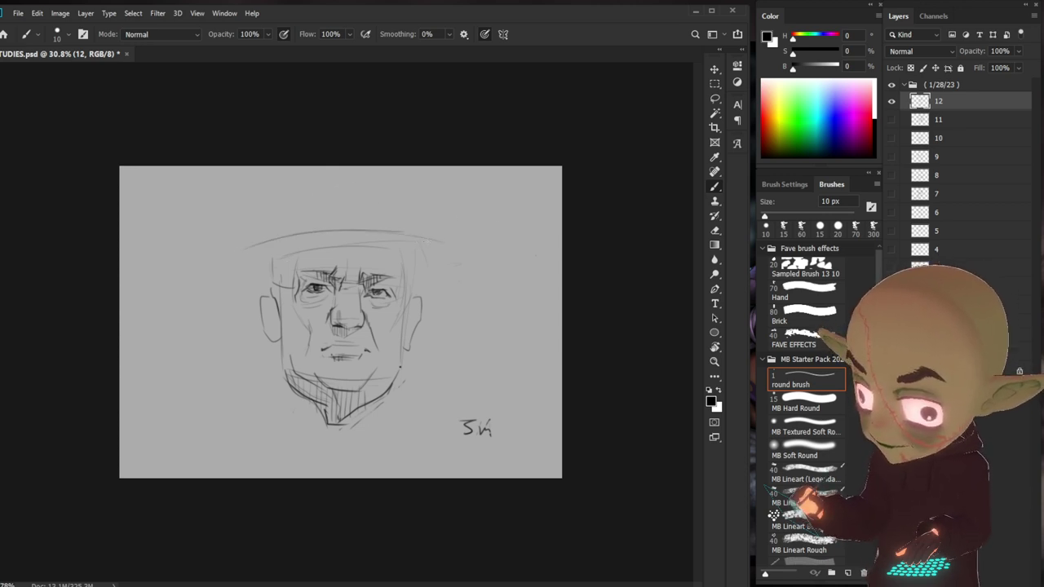
drag(421, 238, 425, 276)
mouse_move(426, 240)
mouse_down()
mouse_move(434, 266)
mouse_move(361, 248)
mouse_move(276, 255)
mouse_up()
key(ctrl+z)
drag(432, 239, 420, 266)
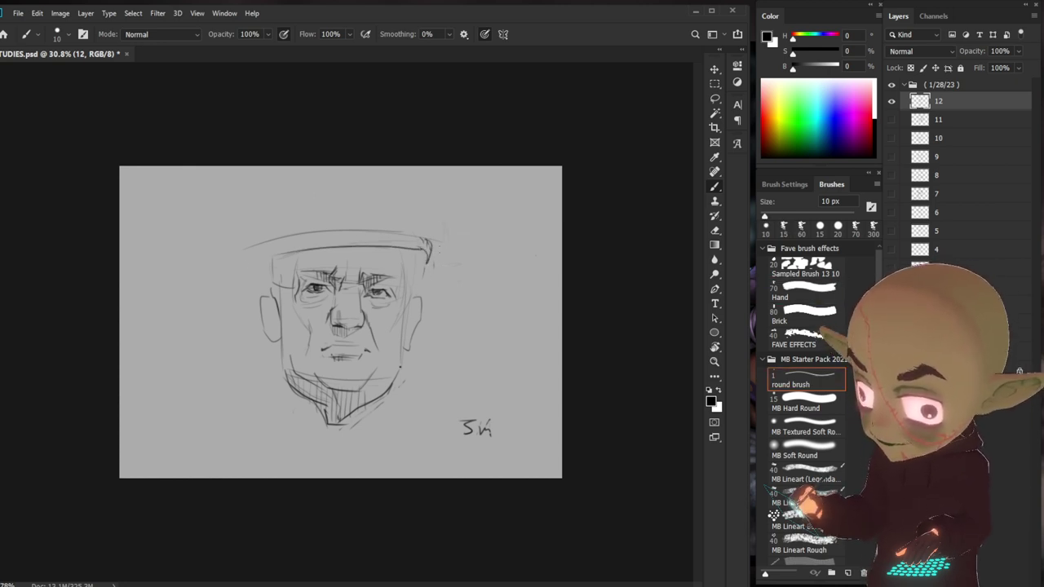
mouse_move(439, 214)
mouse_down()
mouse_move(446, 255)
mouse_move(415, 300)
mouse_up()
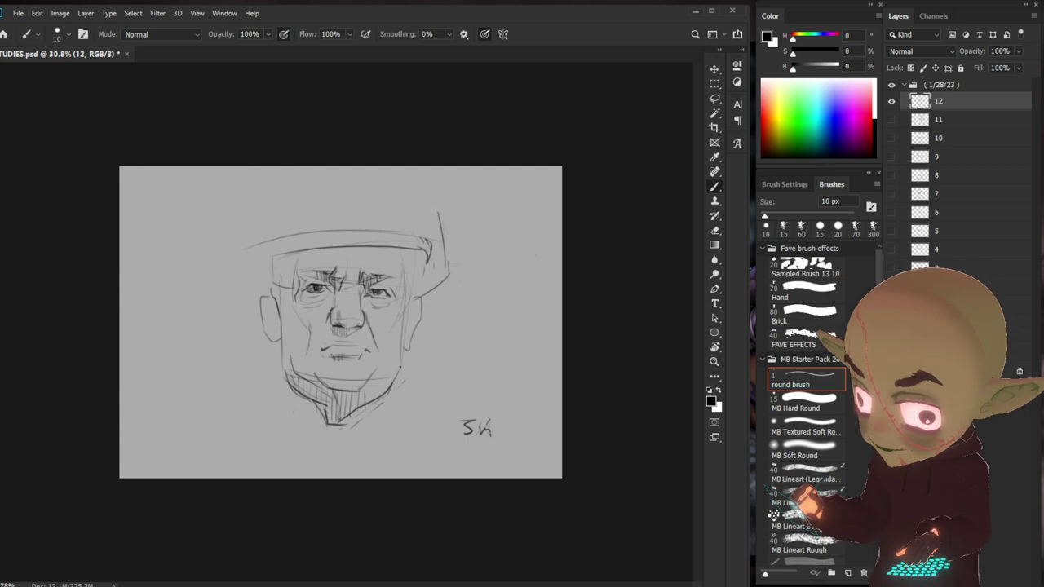
drag(335, 191, 441, 214)
drag(318, 194, 228, 241)
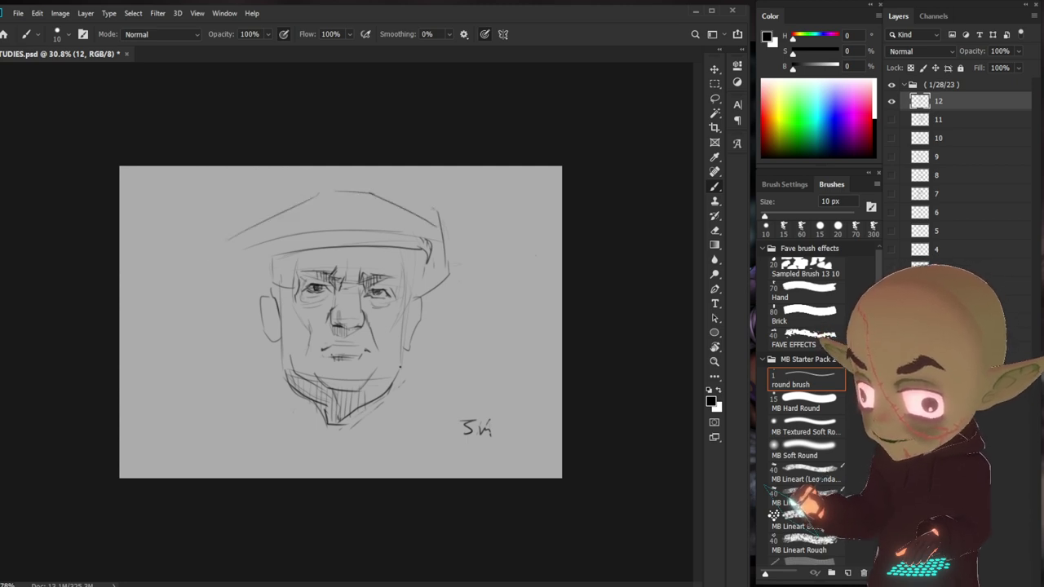
- Add short strokes on the cap's left side and draw the brim line
click(804, 292)
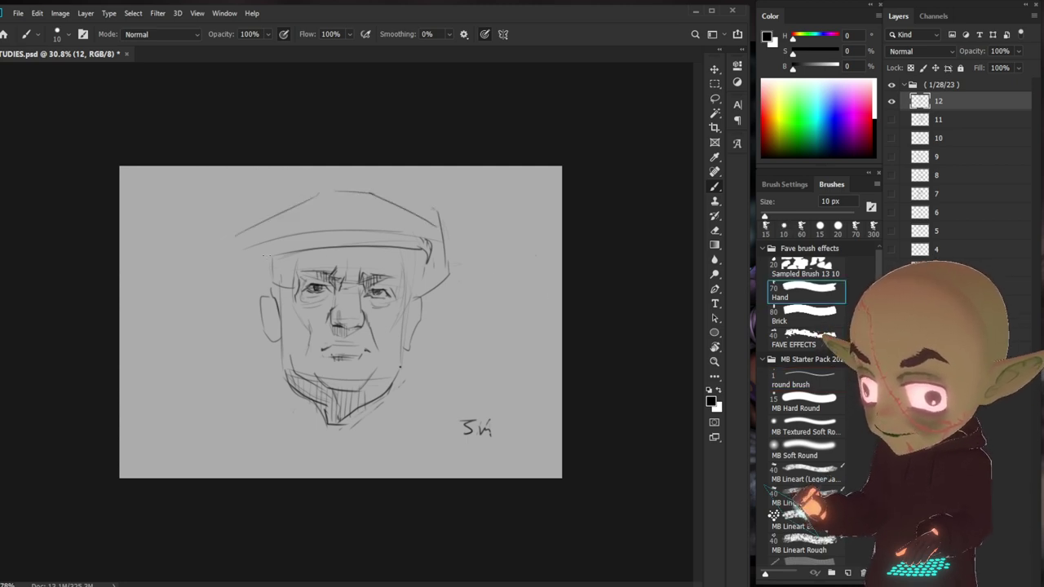
click(803, 377)
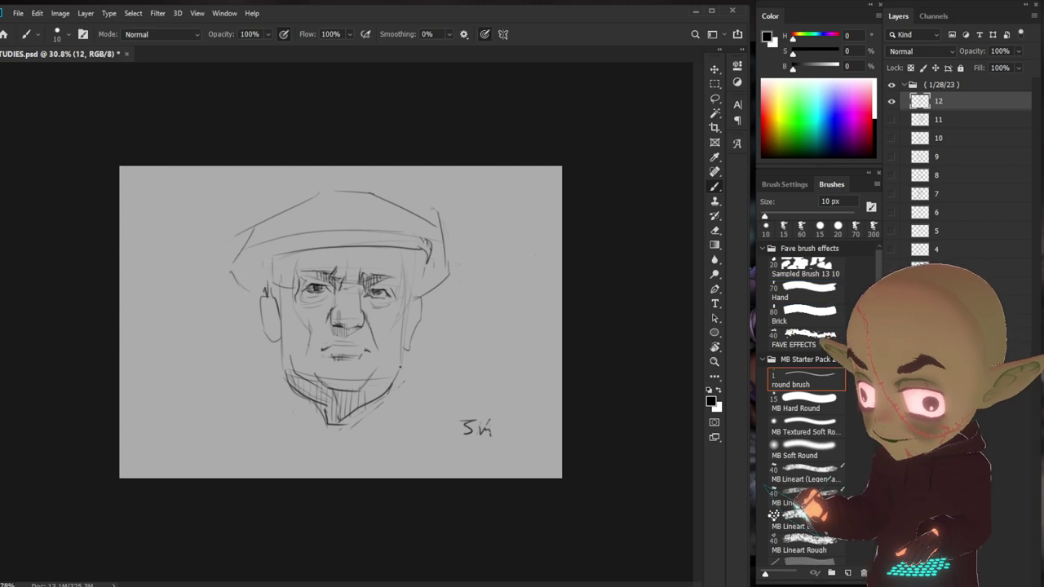
drag(269, 249, 266, 289)
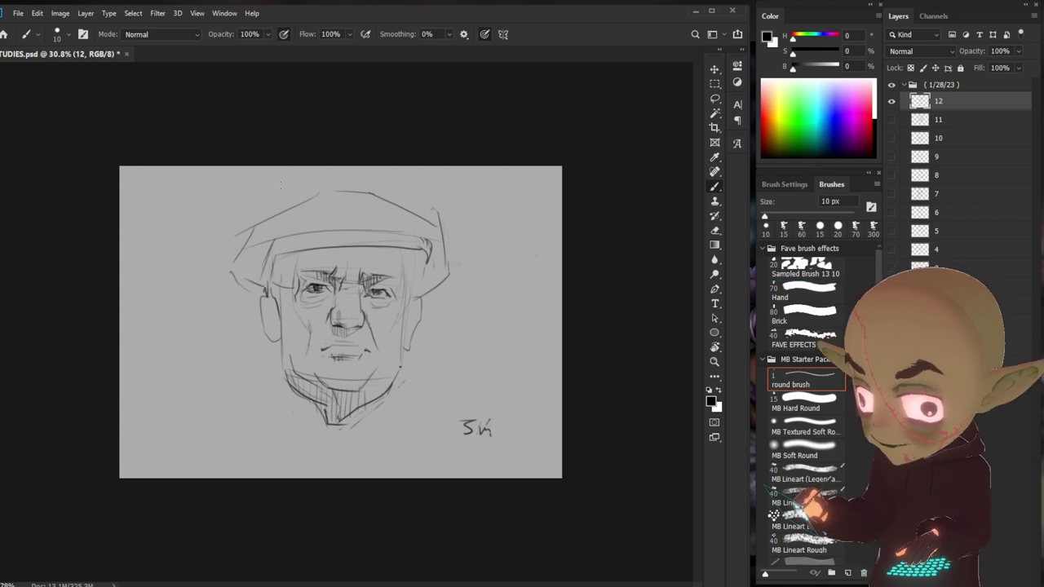
drag(261, 243, 251, 282)
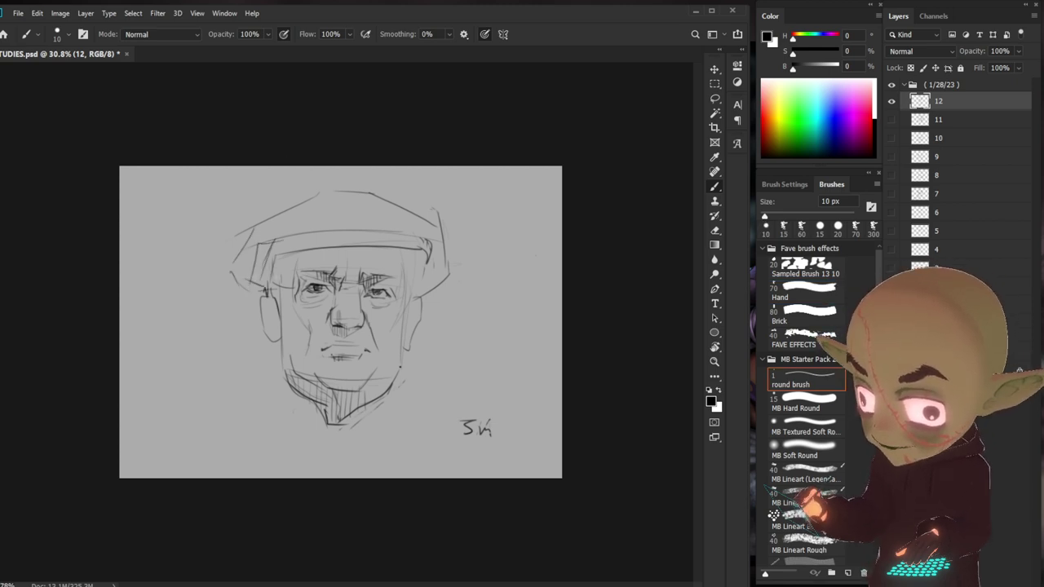
drag(271, 244, 444, 239)
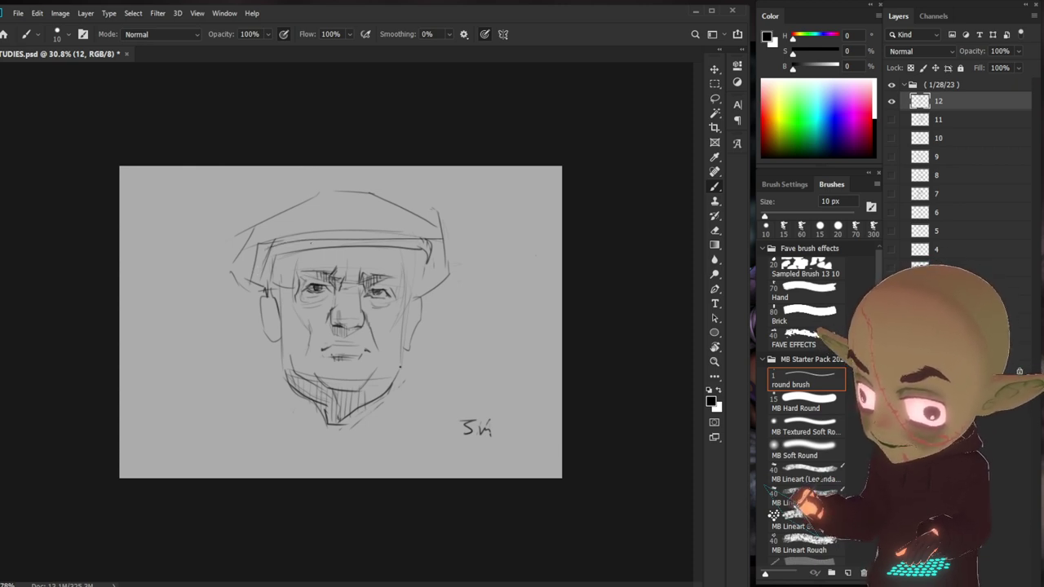
mouse_move(256, 253)
mouse_down()
mouse_move(400, 230)
mouse_move(253, 281)
mouse_move(257, 291)
mouse_move(274, 238)
mouse_move(309, 230)
mouse_up()
- Hatch the cap brim from left to right
drag(308, 243, 318, 228)
drag(313, 241, 339, 229)
drag(337, 243, 356, 230)
drag(356, 238, 377, 228)
drag(373, 240, 400, 231)
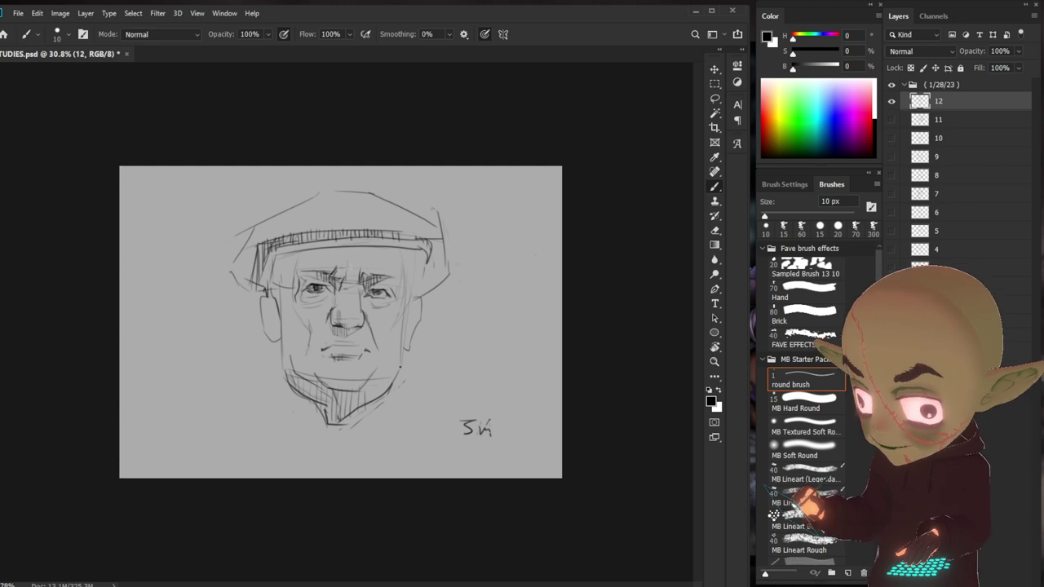
- Add forehead wrinkles, a nose-bridge stroke, left-face hatching, right-ear detail and the lower jaw
drag(348, 254, 348, 274)
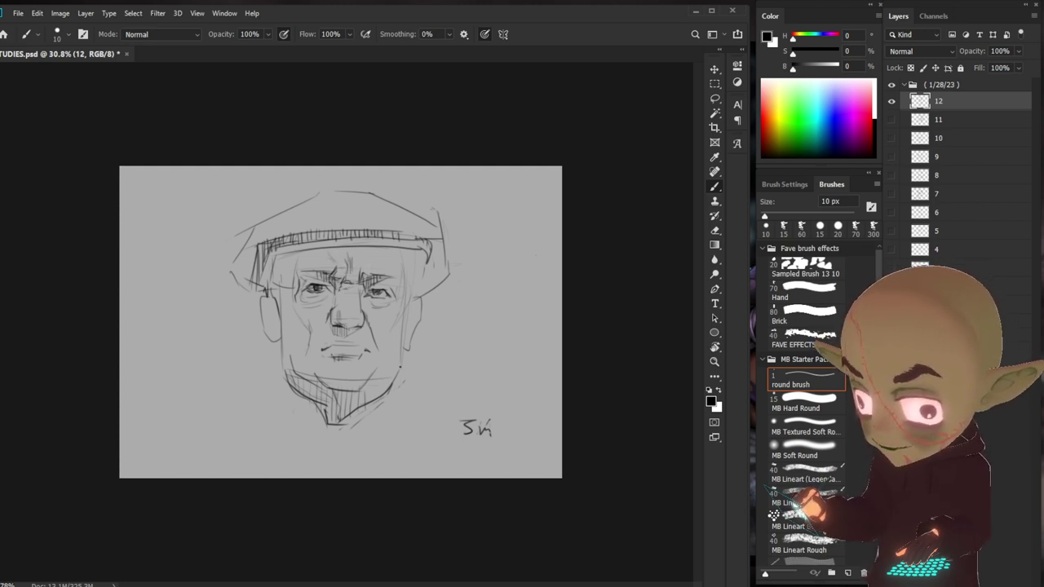
drag(335, 290, 334, 307)
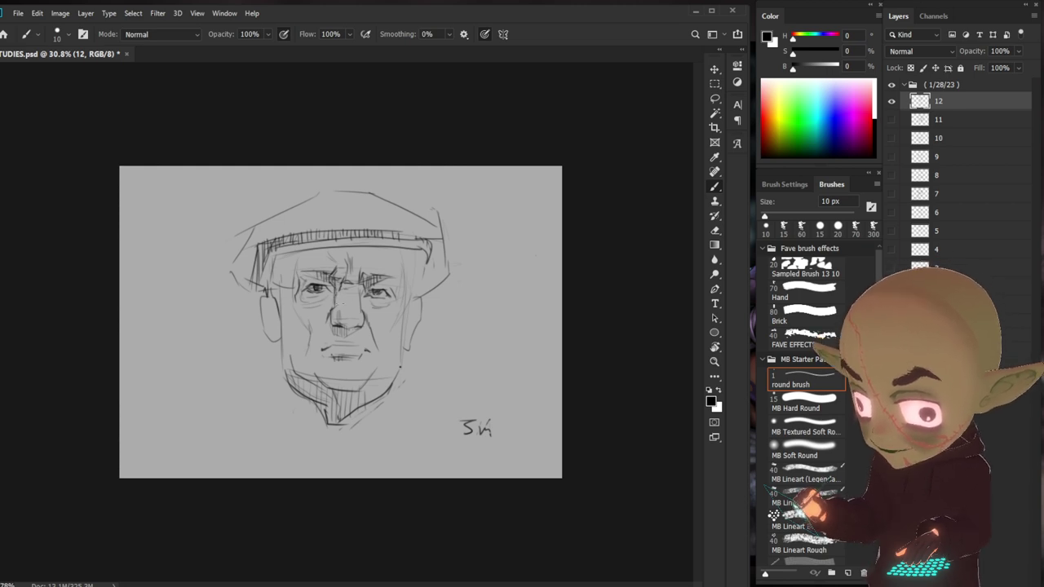
drag(277, 257, 281, 295)
mouse_move(288, 253)
mouse_down()
mouse_move(288, 298)
mouse_move(294, 286)
mouse_move(276, 333)
mouse_up()
drag(406, 313, 412, 341)
mouse_move(271, 374)
mouse_down()
mouse_move(303, 444)
mouse_move(322, 449)
mouse_up()
- Sketch the neck, collar, coat shoulders and the tie on the chest
mouse_move(400, 371)
mouse_down()
mouse_move(417, 382)
mouse_move(388, 424)
mouse_up()
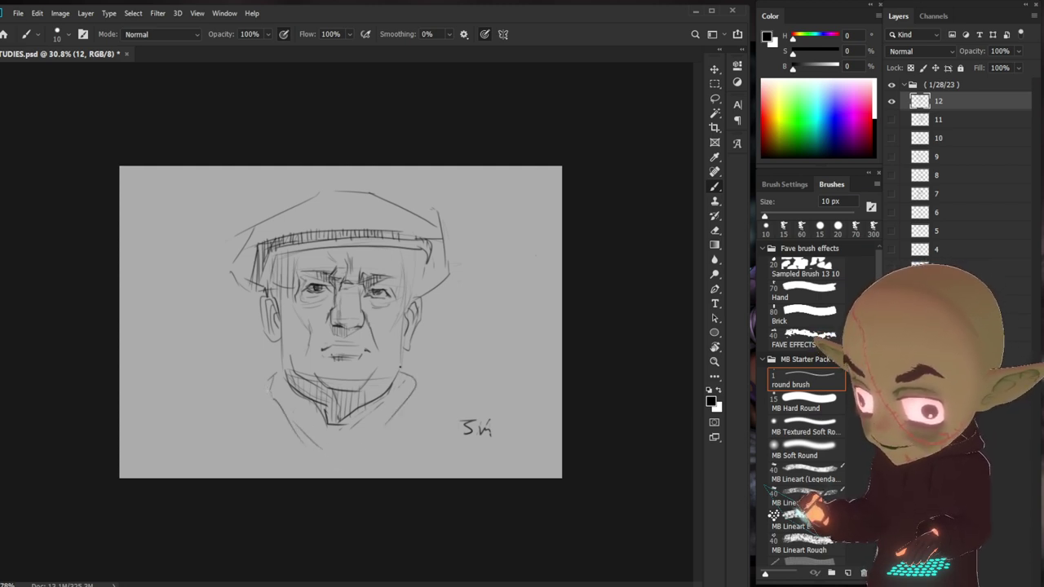
mouse_move(274, 380)
mouse_down()
mouse_move(245, 433)
mouse_move(305, 475)
mouse_up()
mouse_move(415, 379)
mouse_down()
mouse_move(426, 462)
mouse_move(409, 417)
mouse_up()
drag(400, 416, 352, 476)
drag(244, 416, 241, 444)
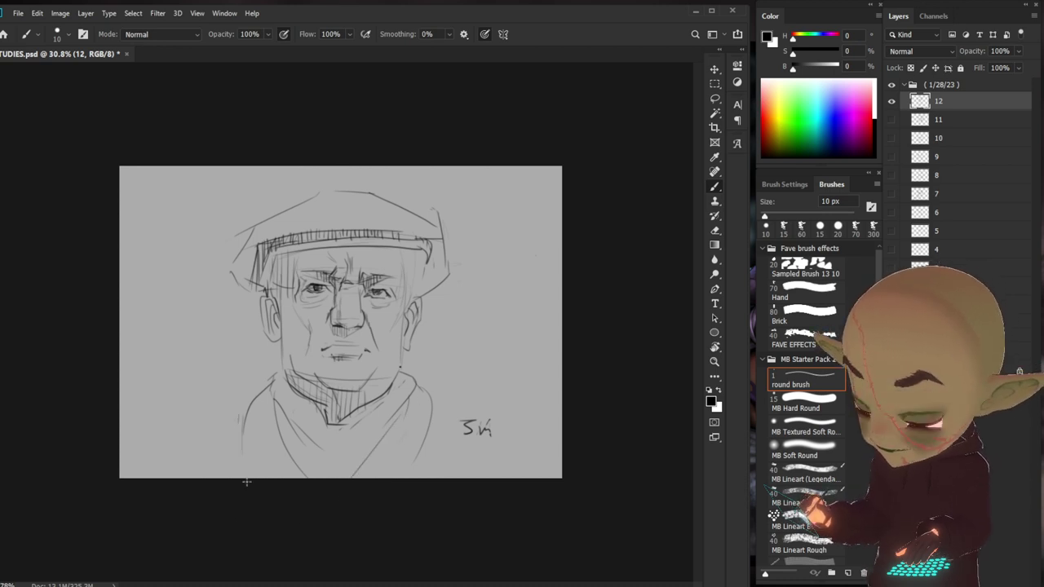
drag(243, 408, 211, 429)
mouse_move(212, 432)
mouse_down()
mouse_move(233, 454)
mouse_move(222, 468)
mouse_up()
mouse_move(248, 427)
mouse_down()
mouse_move(237, 447)
mouse_move(147, 451)
mouse_up()
drag(230, 460, 215, 482)
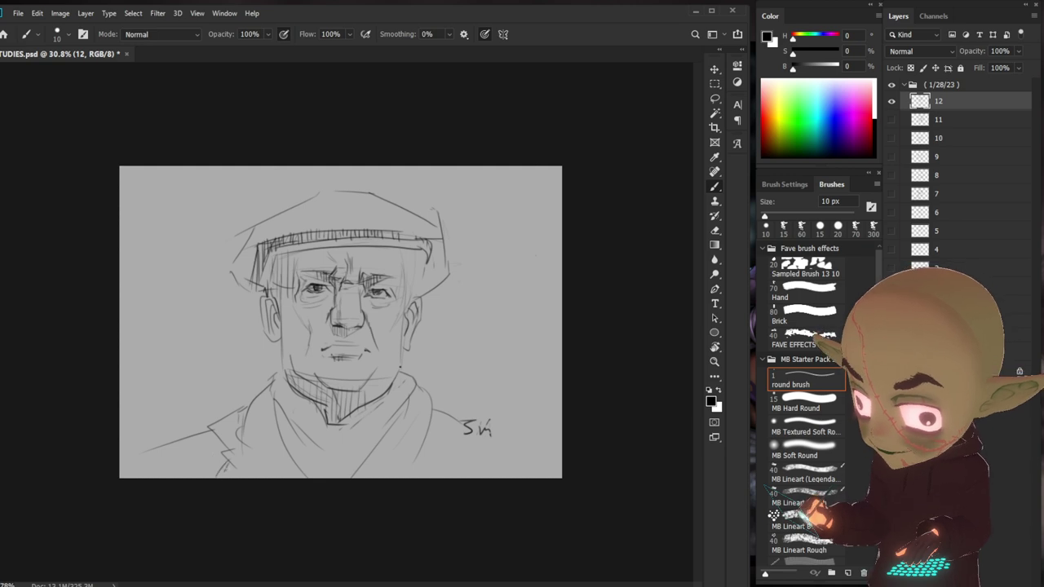
drag(314, 431, 347, 450)
mouse_move(352, 452)
mouse_down()
mouse_move(338, 471)
mouse_move(325, 458)
mouse_move(347, 457)
mouse_move(315, 451)
mouse_up()
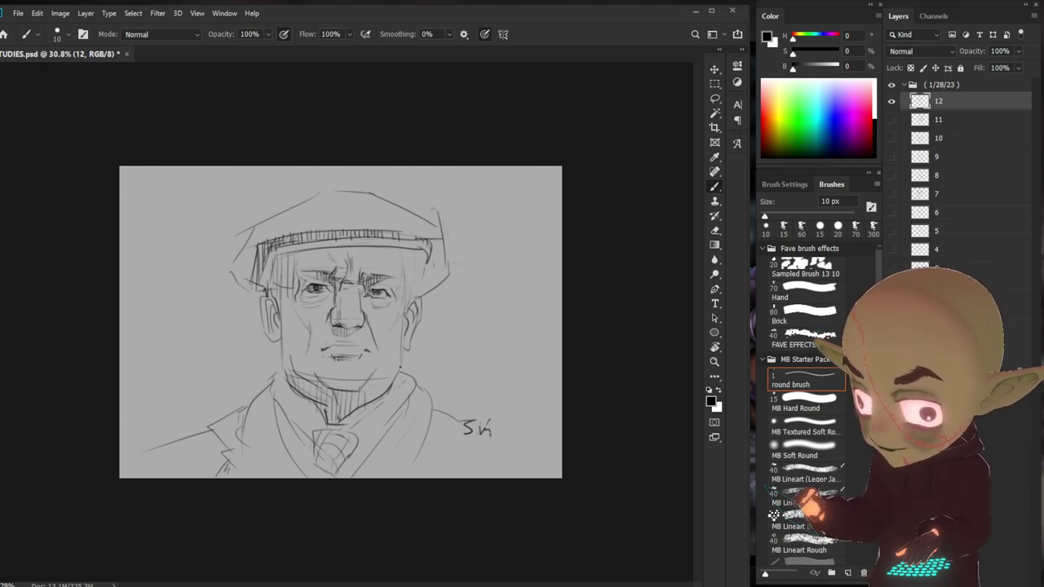
- Hatch shadow on the right side of the face under the cap brim
drag(408, 266, 399, 294)
mouse_move(385, 240)
mouse_down()
mouse_move(392, 266)
mouse_move(424, 292)
mouse_up()
drag(429, 254, 421, 290)
mouse_move(444, 226)
mouse_down()
mouse_move(449, 278)
mouse_move(430, 289)
mouse_move(439, 271)
mouse_move(446, 283)
mouse_up()
drag(425, 243, 426, 292)
drag(431, 253, 434, 284)
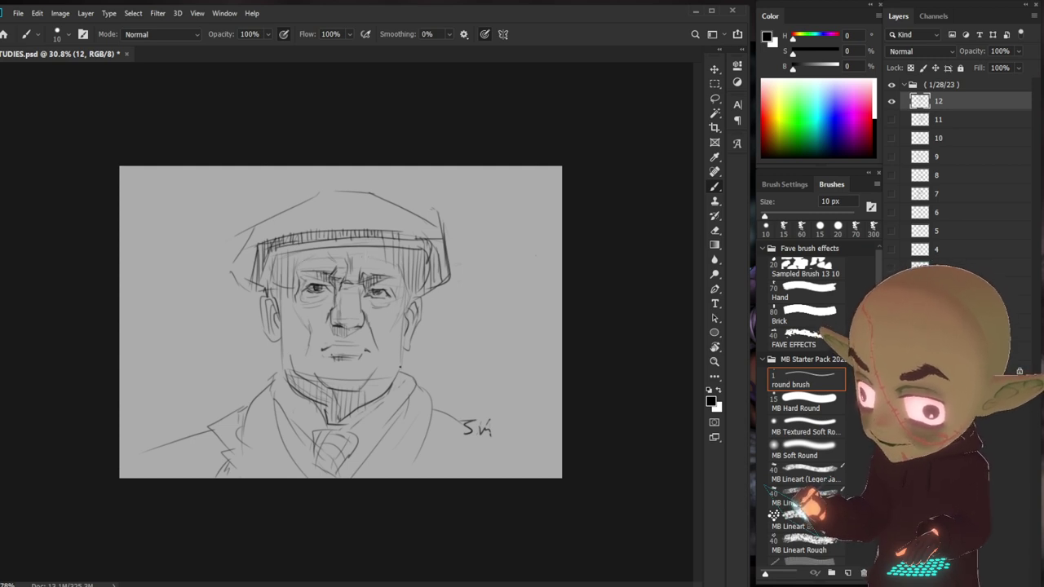
- Hatch vertical shading on the left side and across the forehead under the brim
drag(274, 256, 280, 304)
mouse_move(286, 254)
mouse_down()
mouse_move(285, 304)
mouse_move(294, 295)
mouse_up()
drag(297, 252, 296, 304)
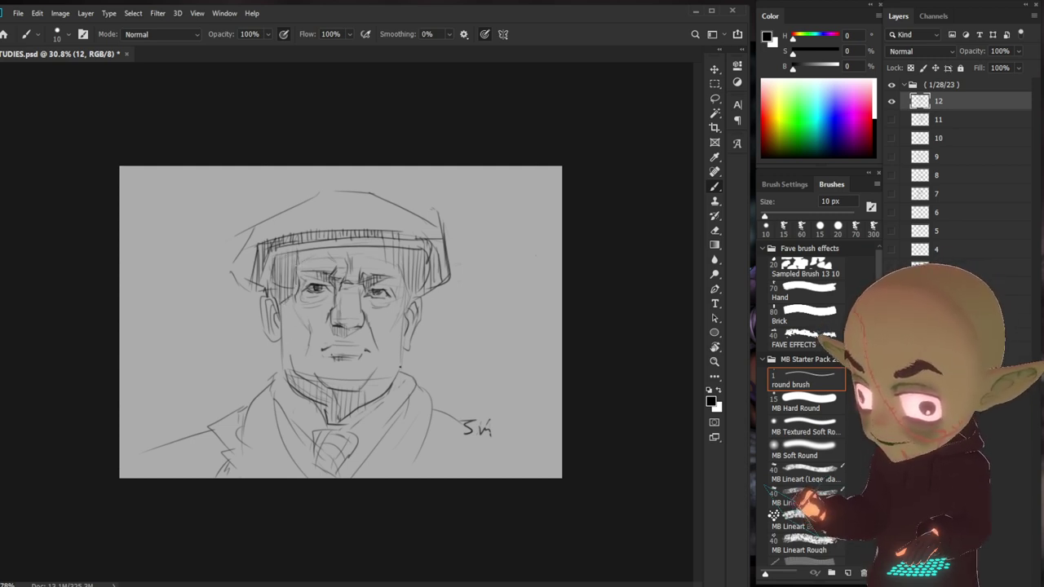
drag(314, 247, 314, 265)
mouse_move(322, 249)
mouse_down()
mouse_move(321, 264)
mouse_move(354, 264)
mouse_up()
drag(363, 248, 366, 266)
drag(373, 245, 378, 266)
mouse_move(384, 252)
mouse_down()
mouse_move(384, 265)
mouse_move(364, 272)
mouse_up()
drag(284, 249, 292, 285)
drag(331, 247, 372, 261)
- Firm up the cap's top outline and band, add nose marks, and hide layer 12
mouse_move(323, 189)
mouse_down()
mouse_move(255, 226)
mouse_move(238, 261)
mouse_move(377, 192)
mouse_move(400, 207)
mouse_up()
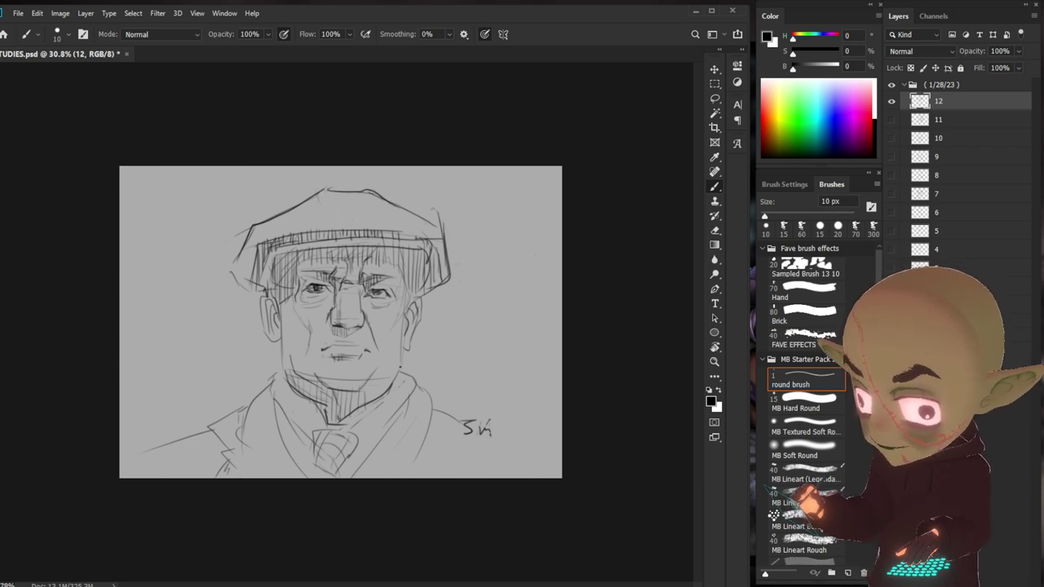
drag(286, 236, 388, 231)
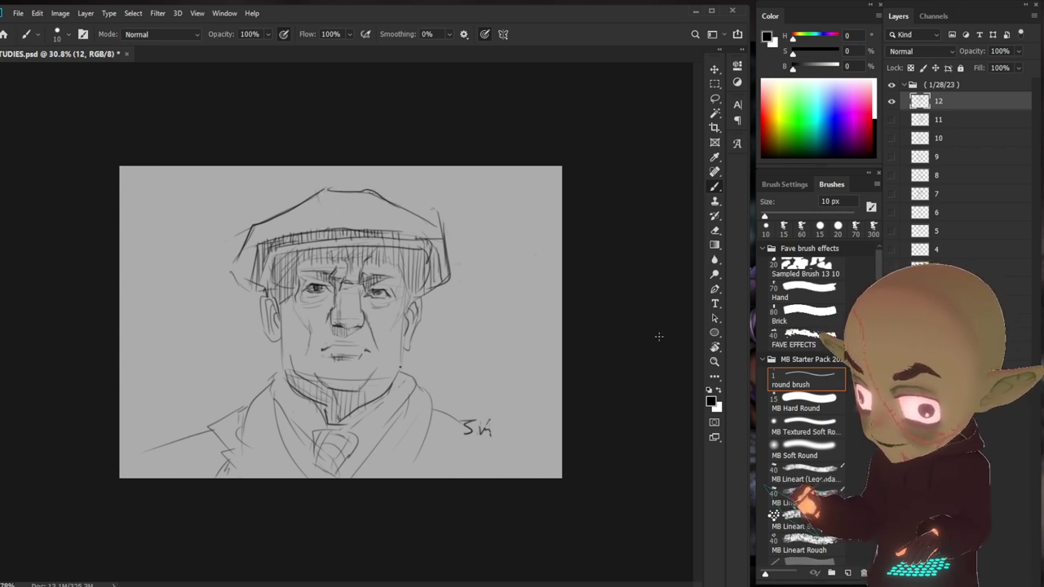
mouse_move(325, 315)
mouse_down()
mouse_move(317, 348)
mouse_move(374, 352)
mouse_up()
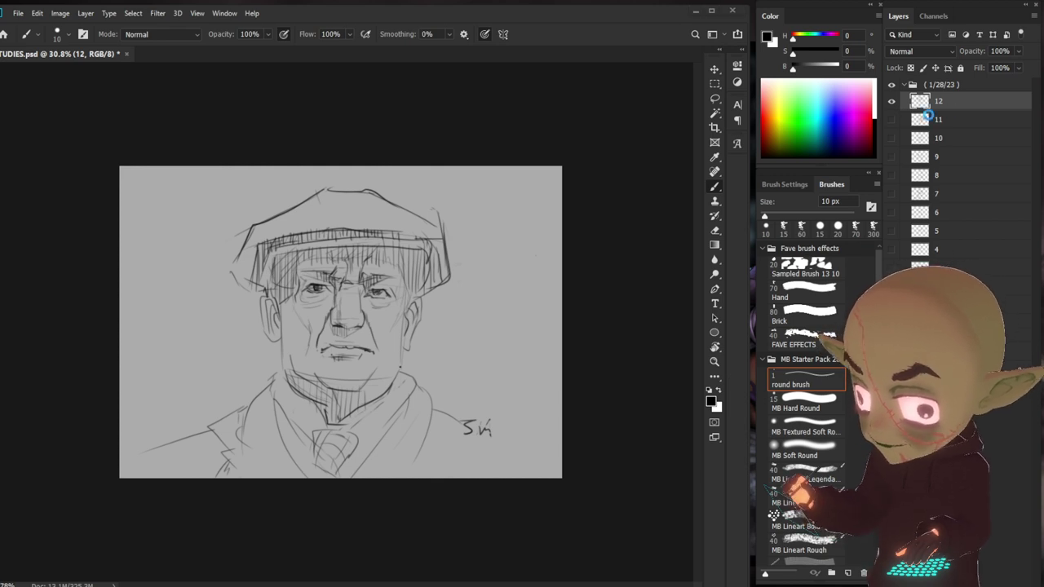
click(891, 101)
- Create a new layer named 13
key(ctrl+shift+n)
text(13)
key(Return)
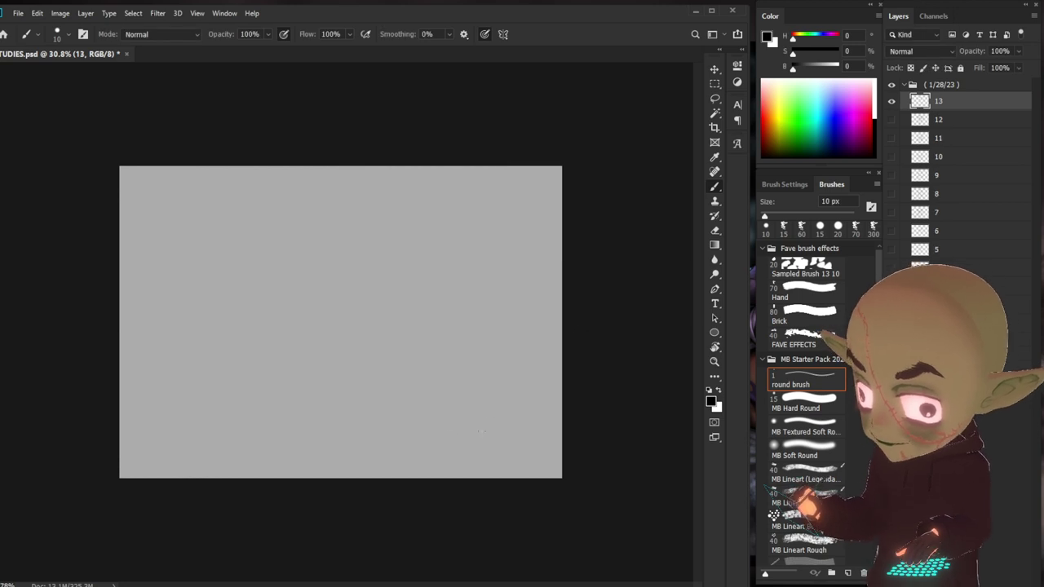
- Write the lower-right time note, erasing the 5 and replacing it with 10m
mouse_move(494, 432)
mouse_down()
mouse_move(487, 446)
mouse_move(511, 446)
mouse_up()
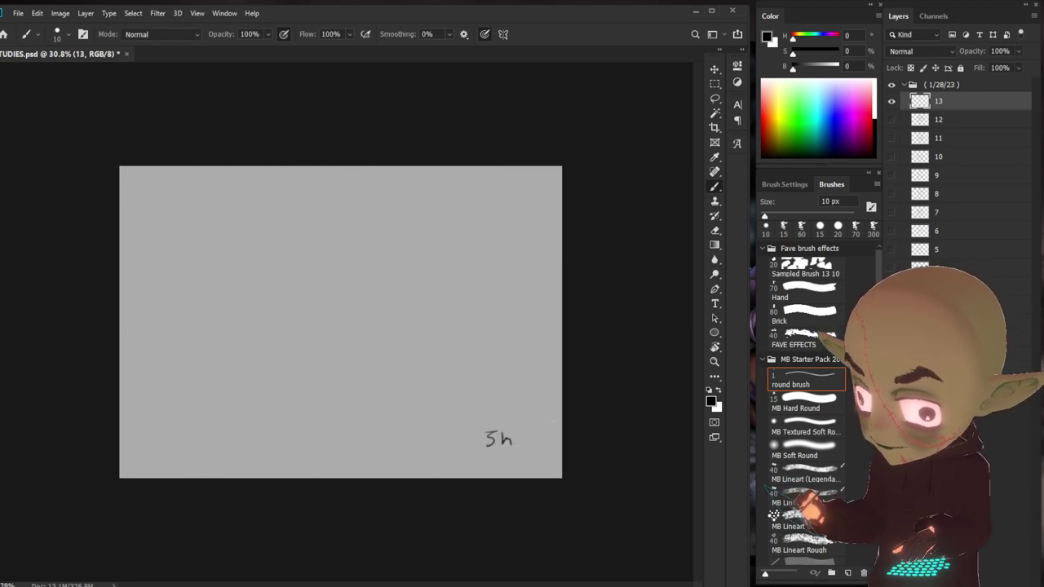
key(e)
mouse_move(513, 439)
mouse_down()
mouse_move(499, 441)
mouse_move(517, 447)
mouse_up()
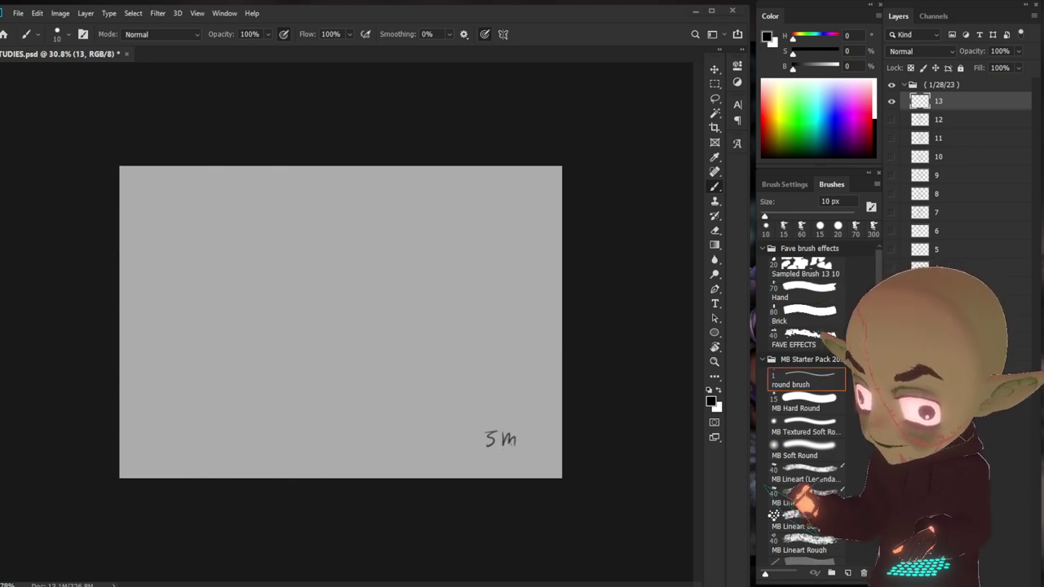
drag(492, 443, 487, 439)
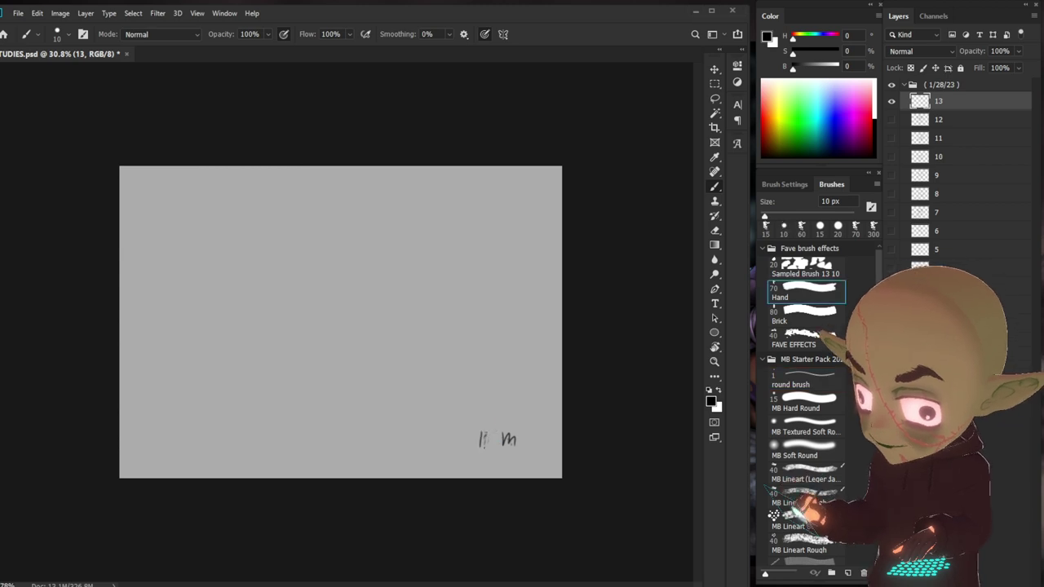
drag(485, 429, 486, 444)
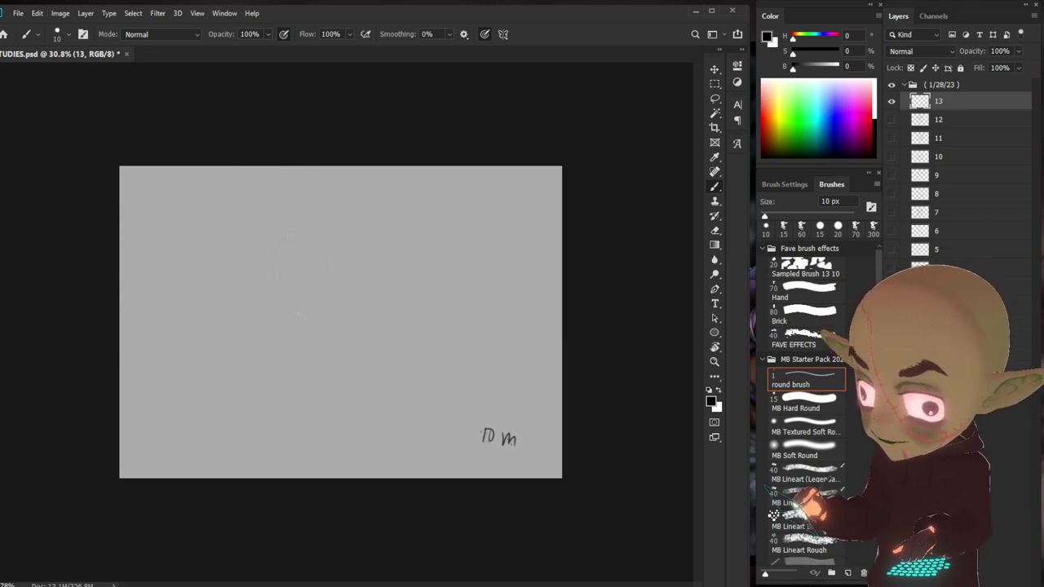
- Rough out the head outline: chin line, cranium and both sides of the face
drag(312, 367, 333, 368)
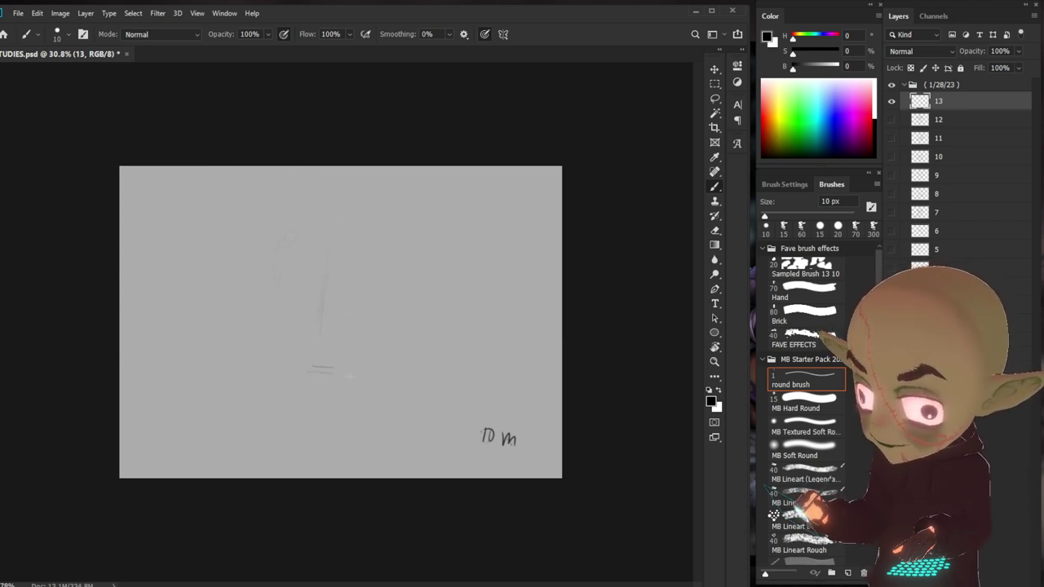
drag(286, 238, 275, 280)
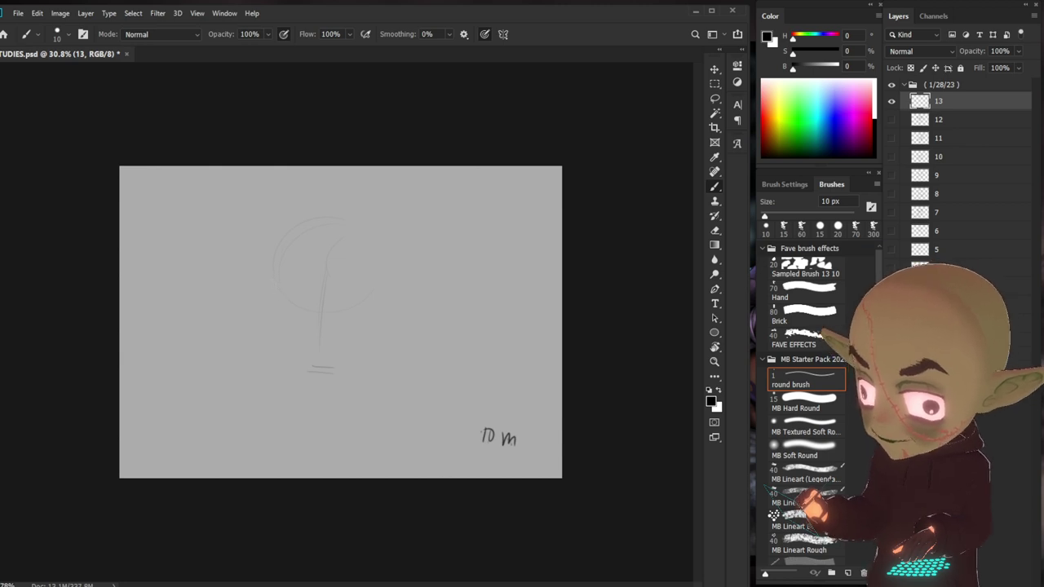
drag(397, 279, 361, 352)
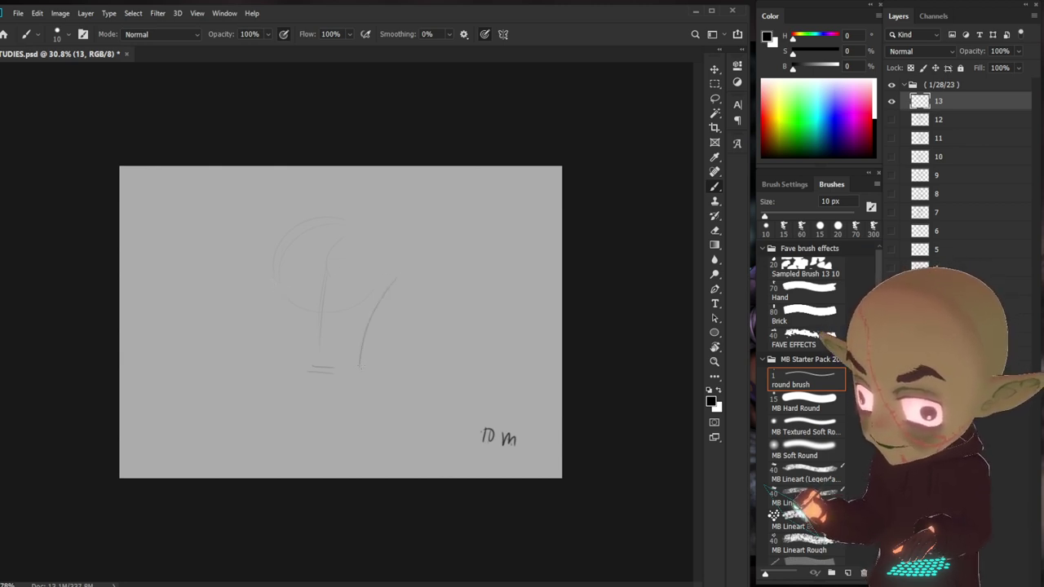
mouse_move(395, 315)
mouse_down()
mouse_move(384, 352)
mouse_move(356, 374)
mouse_move(296, 369)
mouse_up()
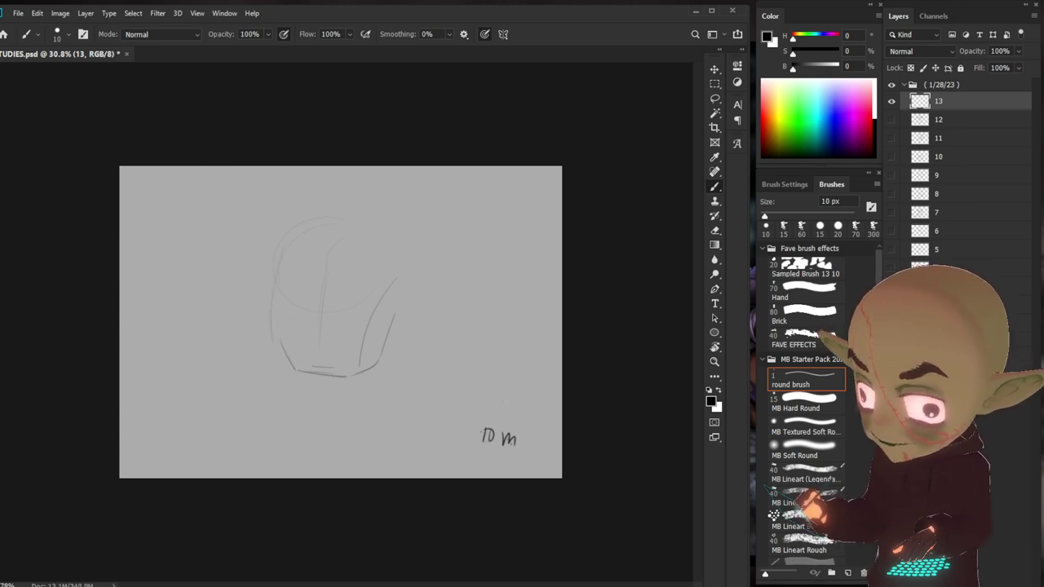
drag(279, 270, 267, 333)
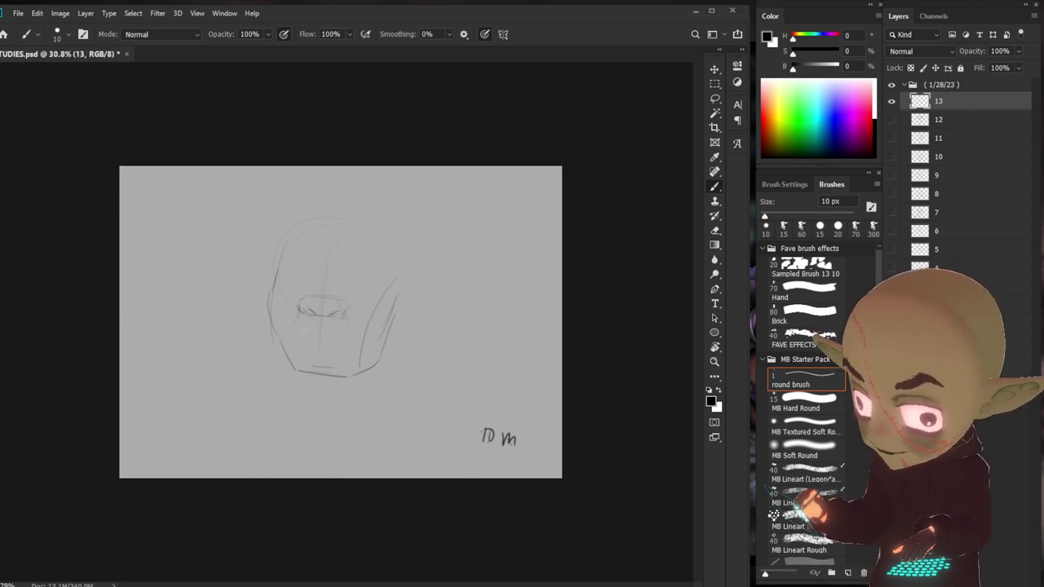
- Draw the mouth line, left jaw and chin, undoing a stray right-jaw stroke
drag(311, 338, 339, 341)
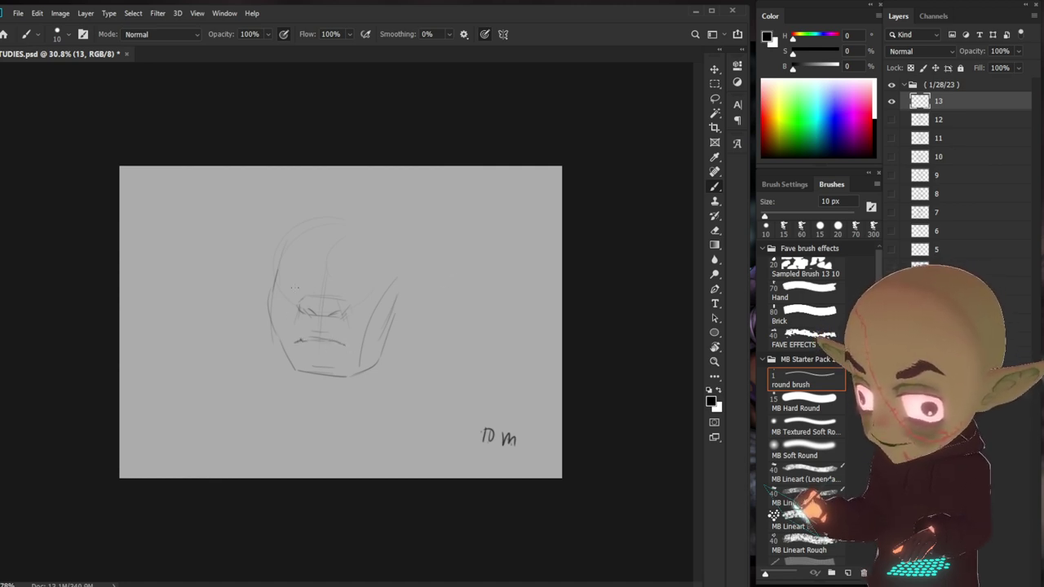
drag(268, 307, 279, 356)
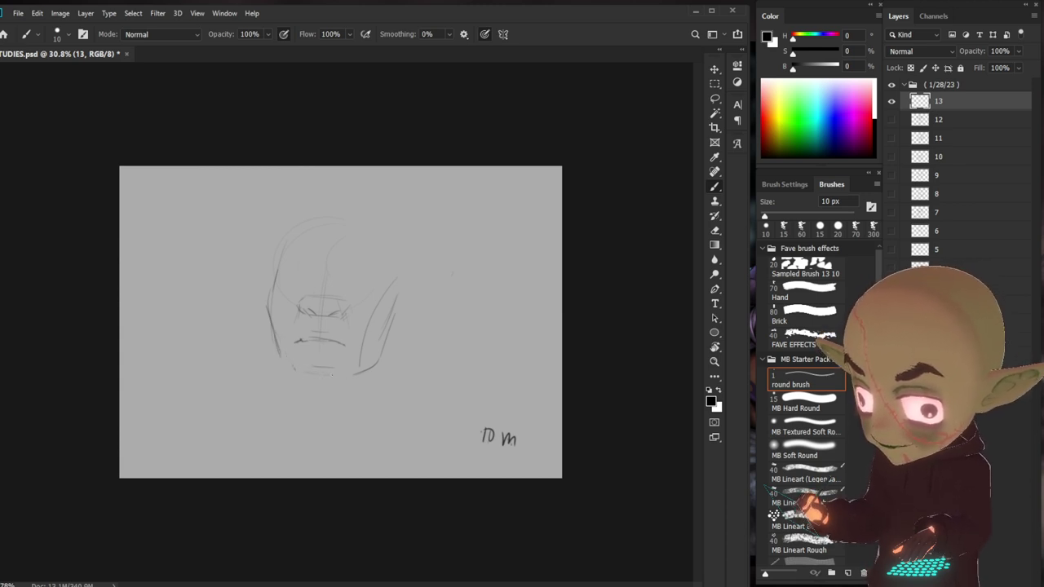
drag(300, 381, 338, 380)
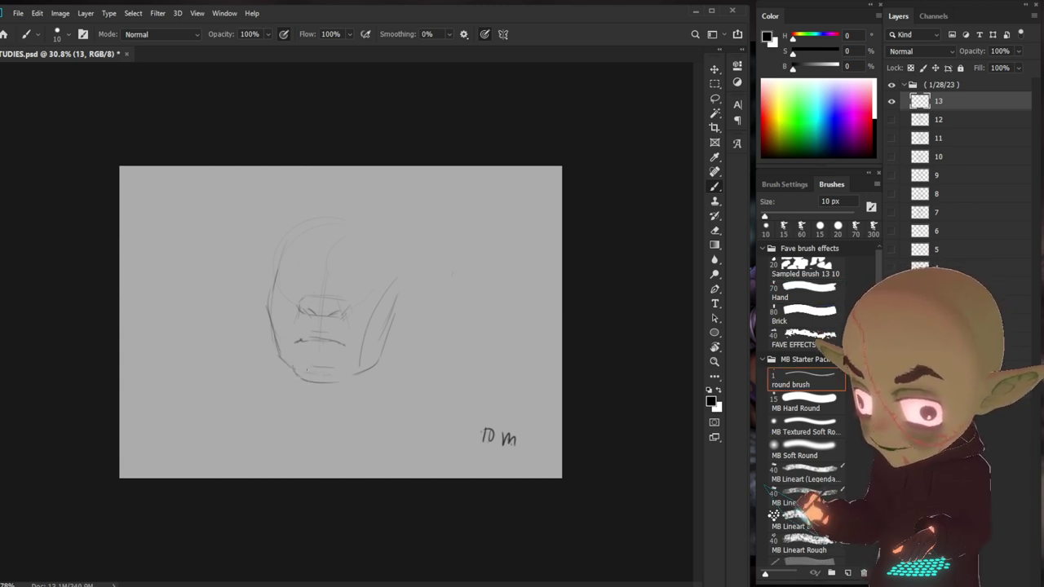
click(803, 292)
click(804, 379)
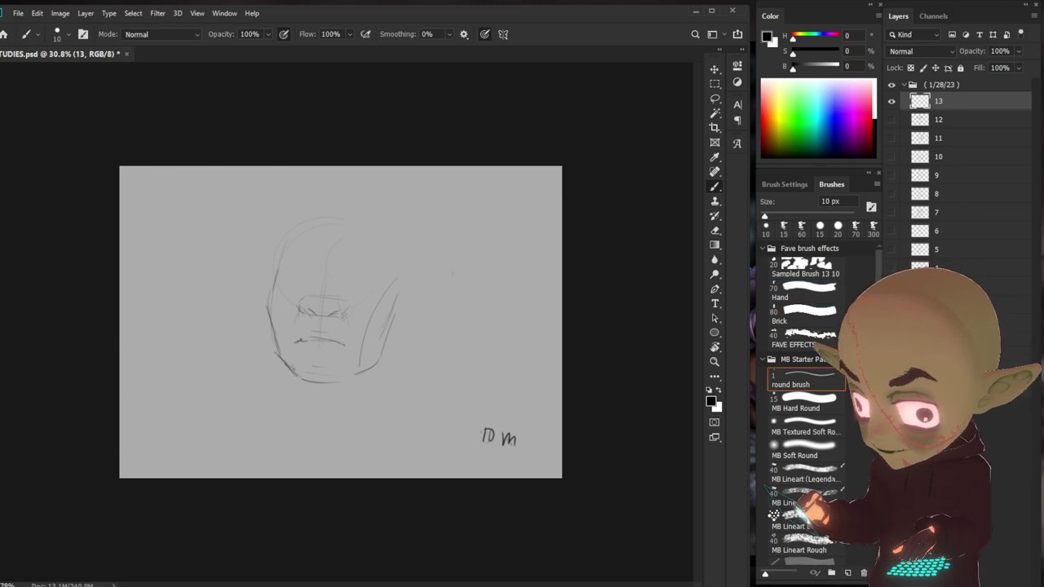
drag(336, 383, 386, 364)
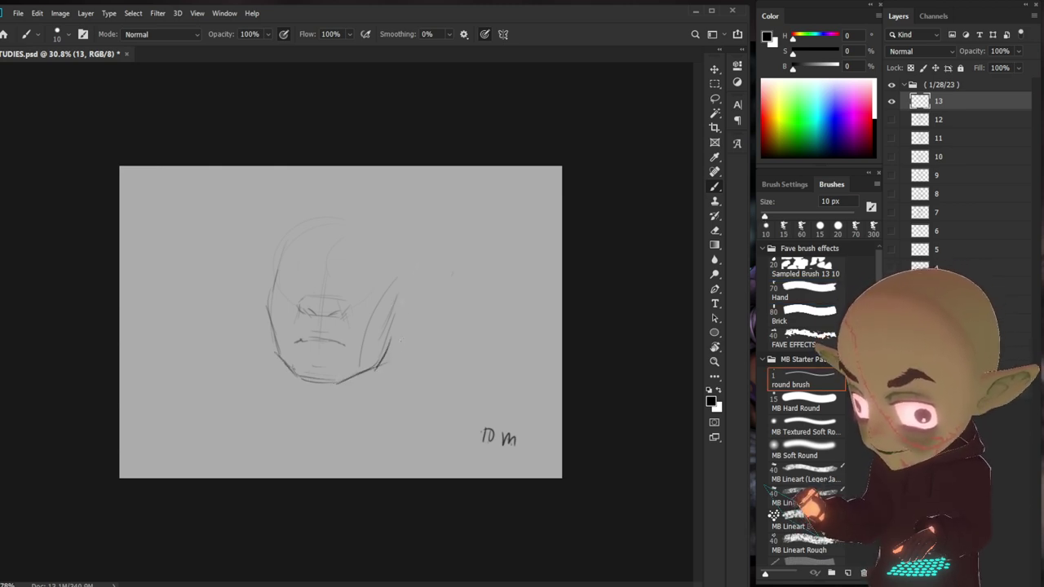
key(ctrl+z)
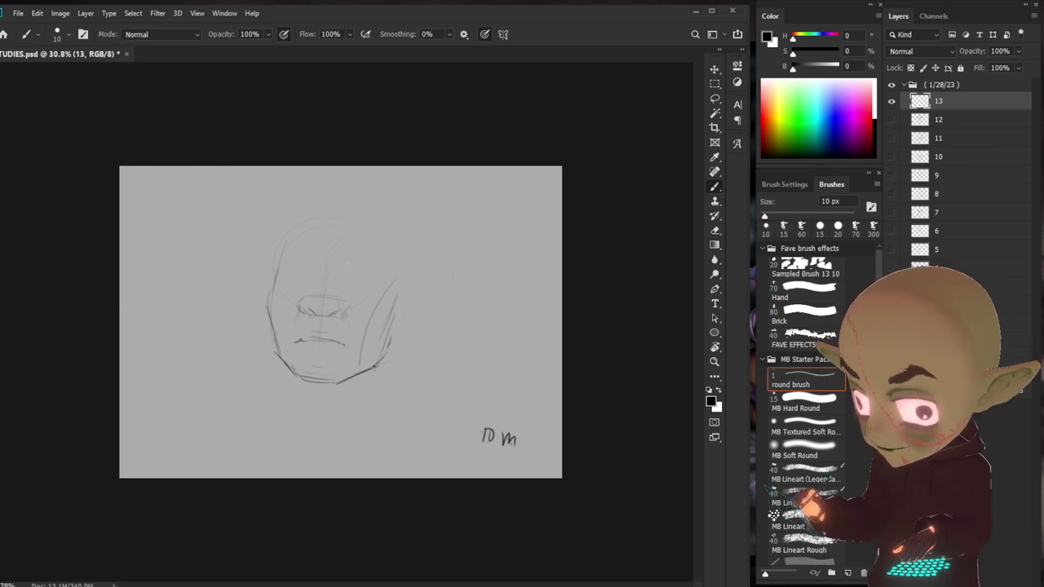
- Darken the left eye and a long eyebrow line
drag(303, 309, 345, 310)
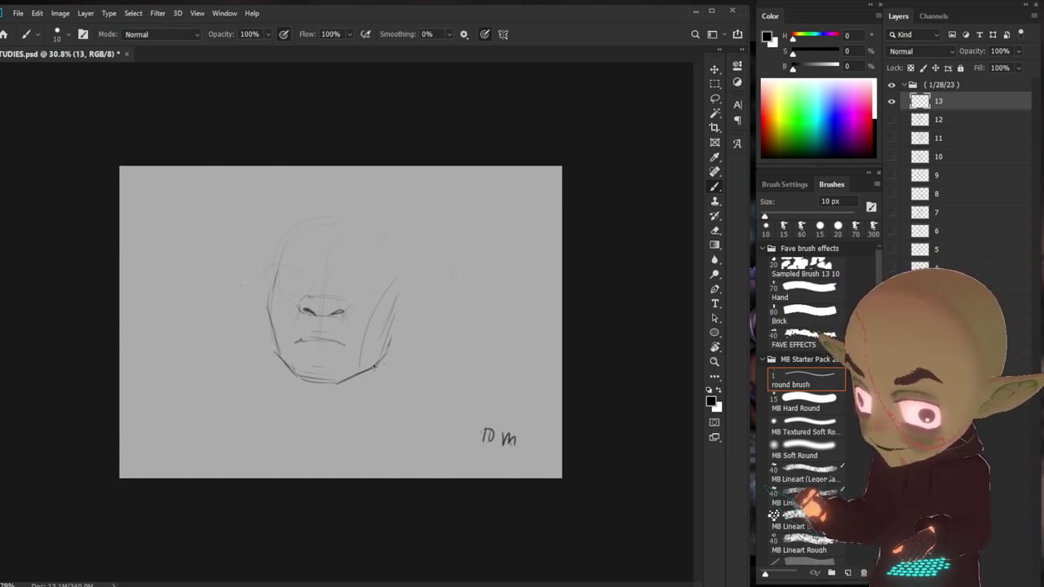
drag(280, 282, 373, 294)
click(804, 289)
click(804, 379)
click(804, 290)
click(804, 379)
- Add faint nose strokes, soften the eye-level line and darken the head's left side
drag(314, 285, 314, 305)
mouse_move(320, 287)
mouse_down()
mouse_move(336, 287)
mouse_move(331, 310)
mouse_up()
drag(282, 280, 530, 292)
click(804, 289)
click(803, 380)
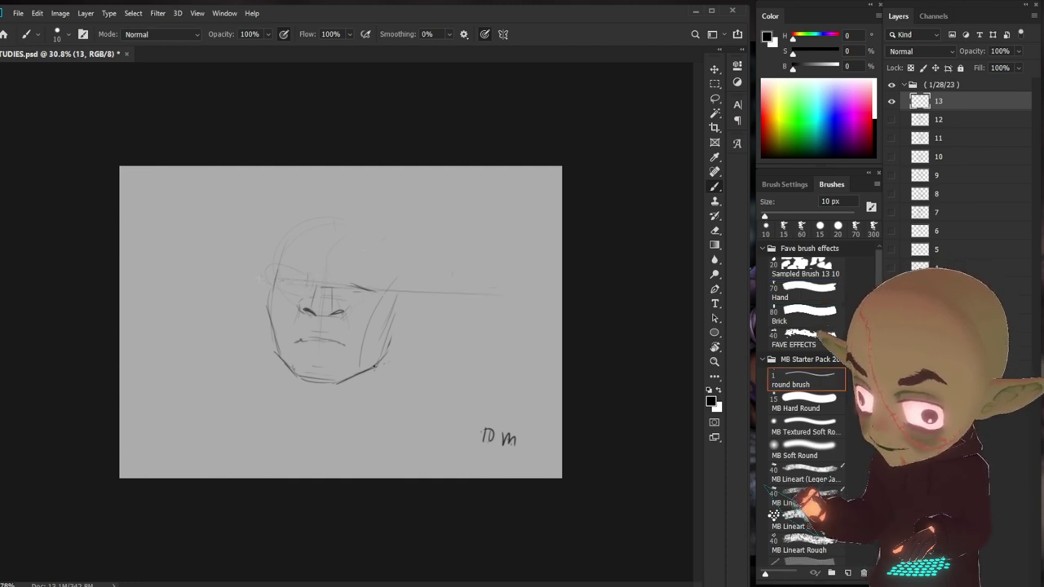
drag(288, 234, 274, 270)
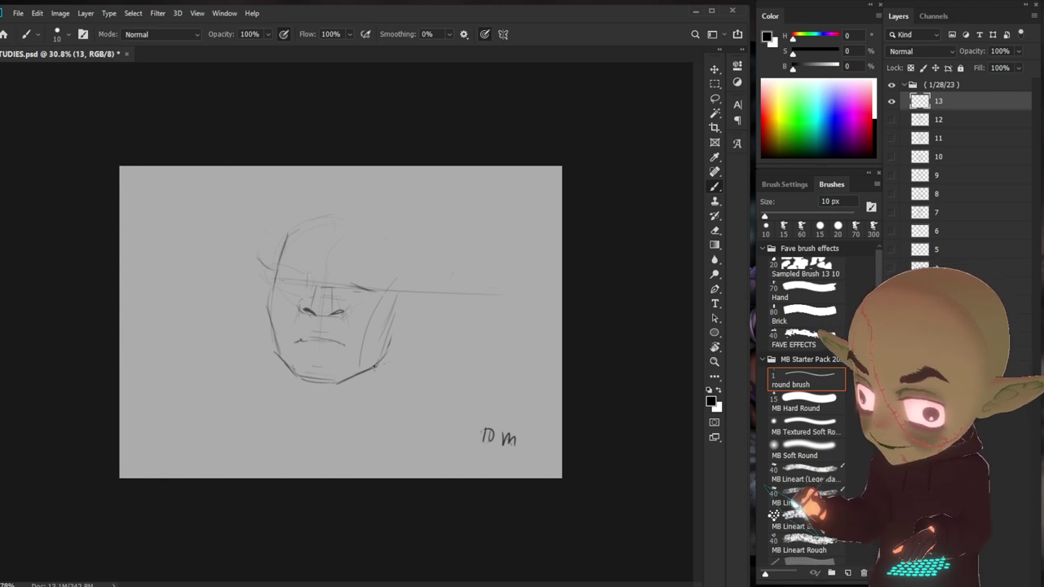
- Lasso the head sketch, scale it down to about 88.77% and deselect
key(l)
drag(459, 336, 473, 322)
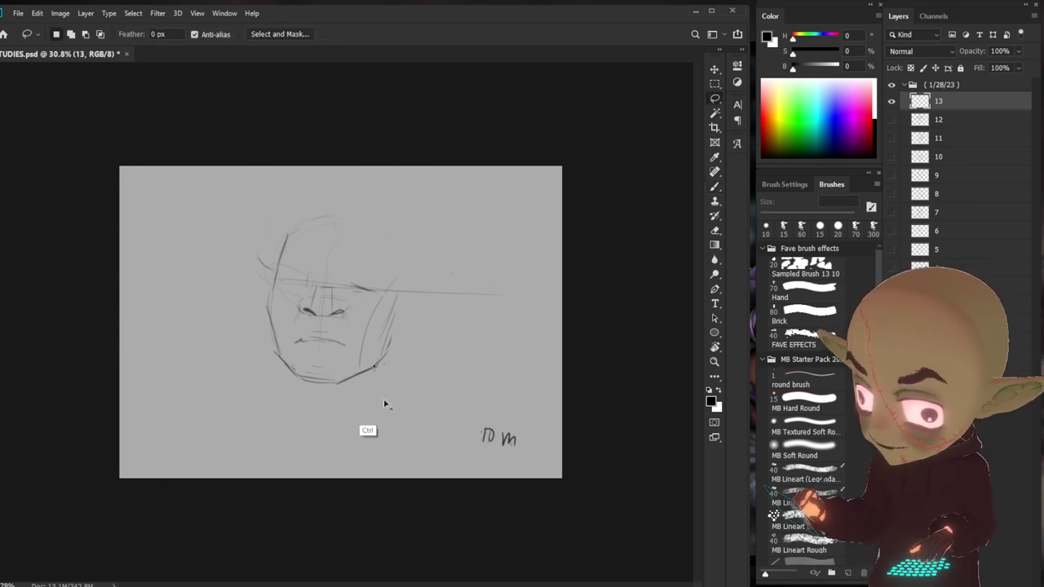
key(ctrl+t)
drag(479, 163, 426, 291)
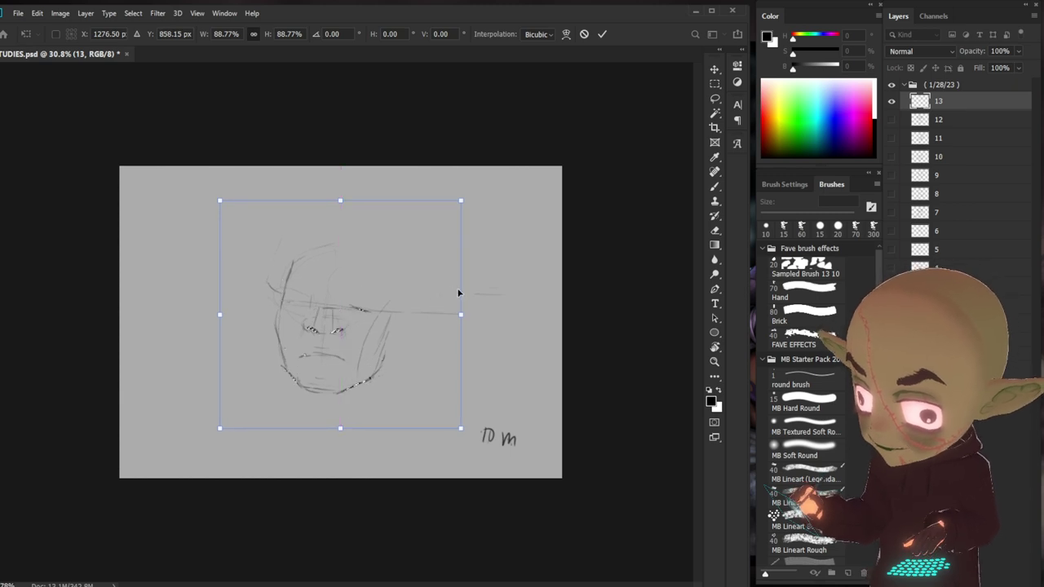
key(Return)
key(ctrl+d)
key(b)
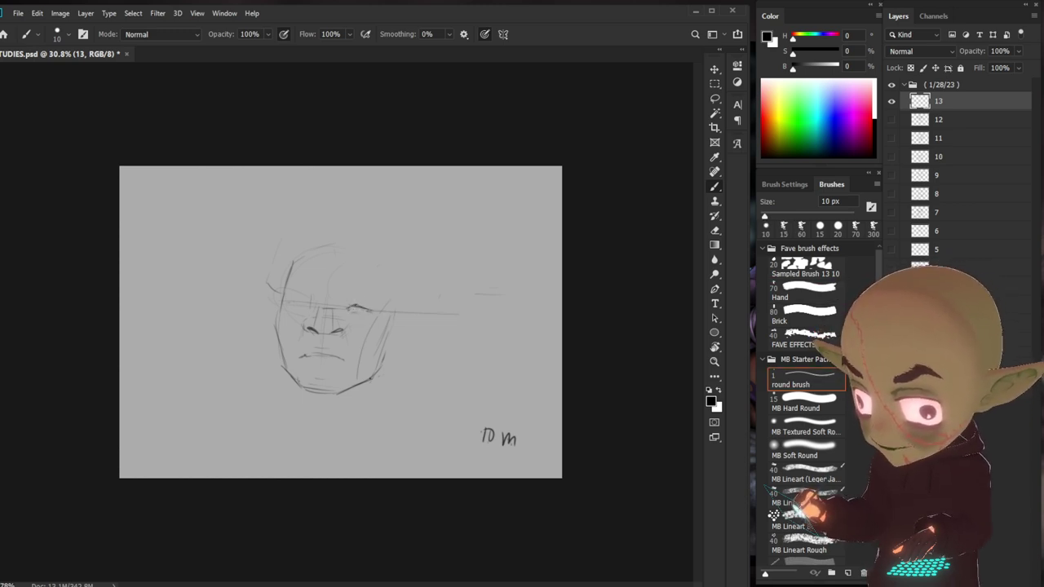
- Mark the right and left eye lines and add a short stroke beside the nose
drag(347, 310, 364, 310)
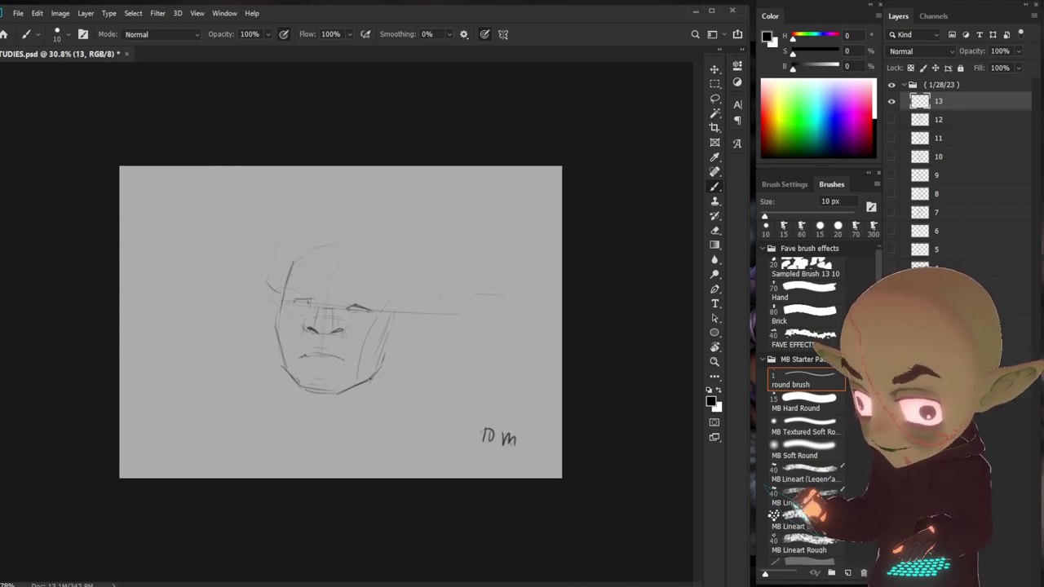
drag(299, 307, 317, 307)
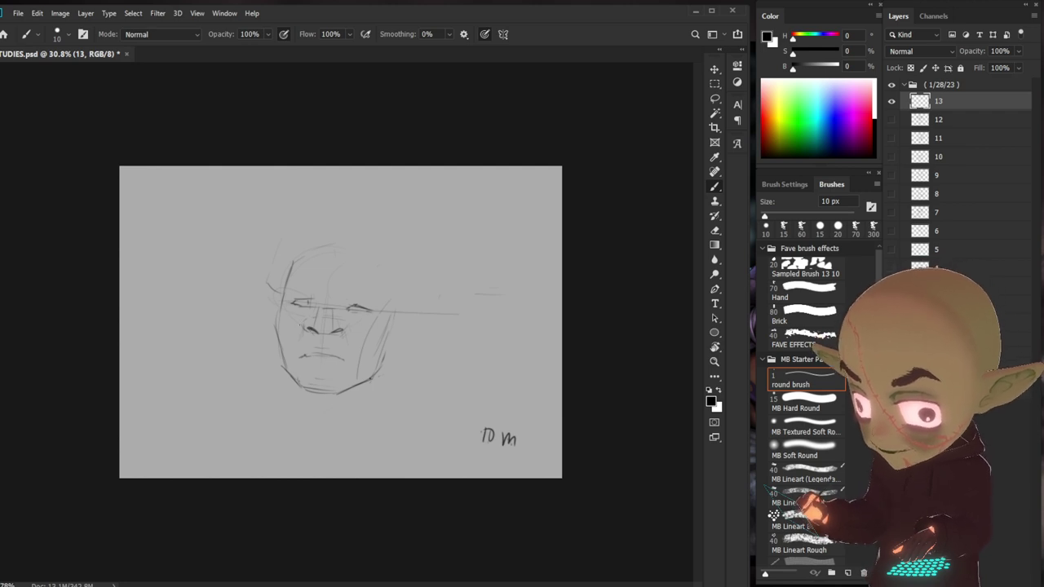
drag(306, 319, 306, 332)
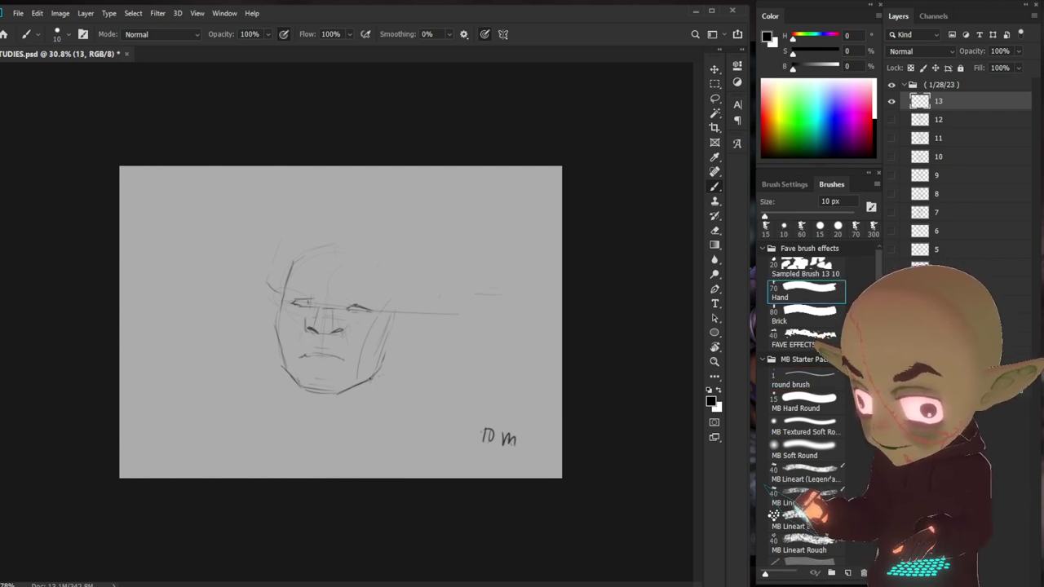
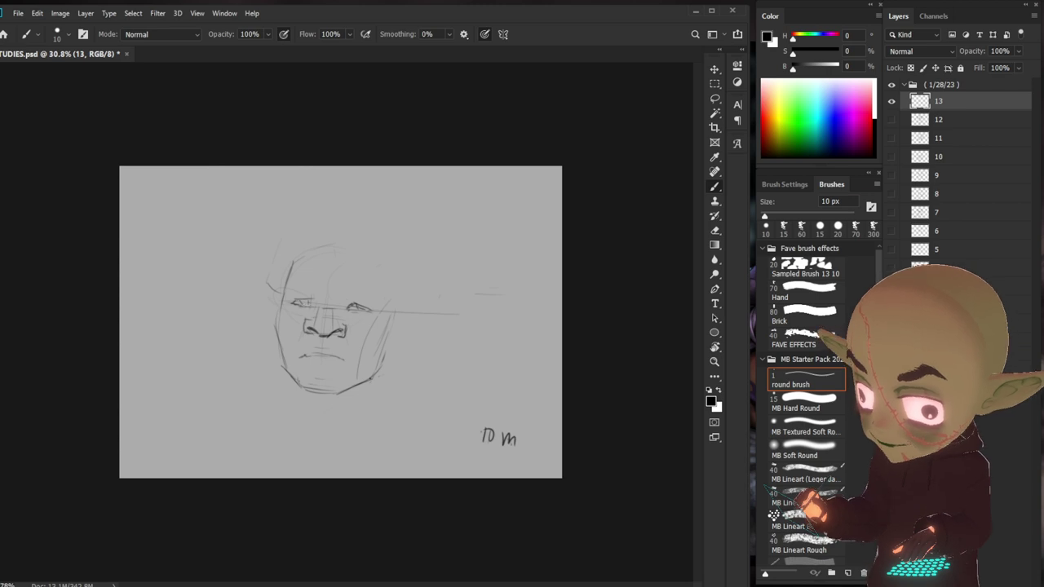
- Sketch strokes over the left eye and nose on layer 13, undoing the extra nose strokes
drag(296, 302, 370, 311)
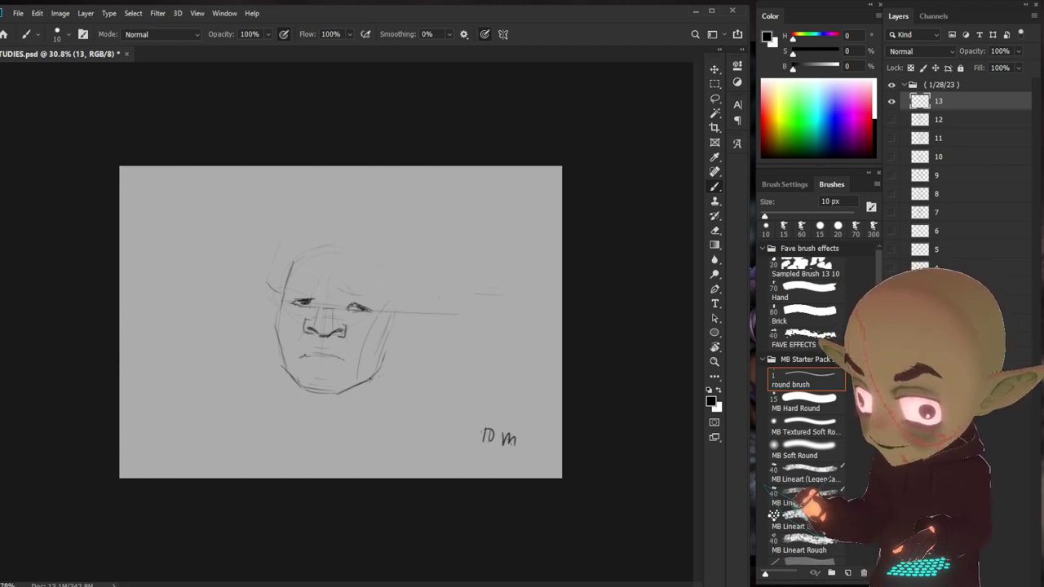
drag(318, 289, 321, 300)
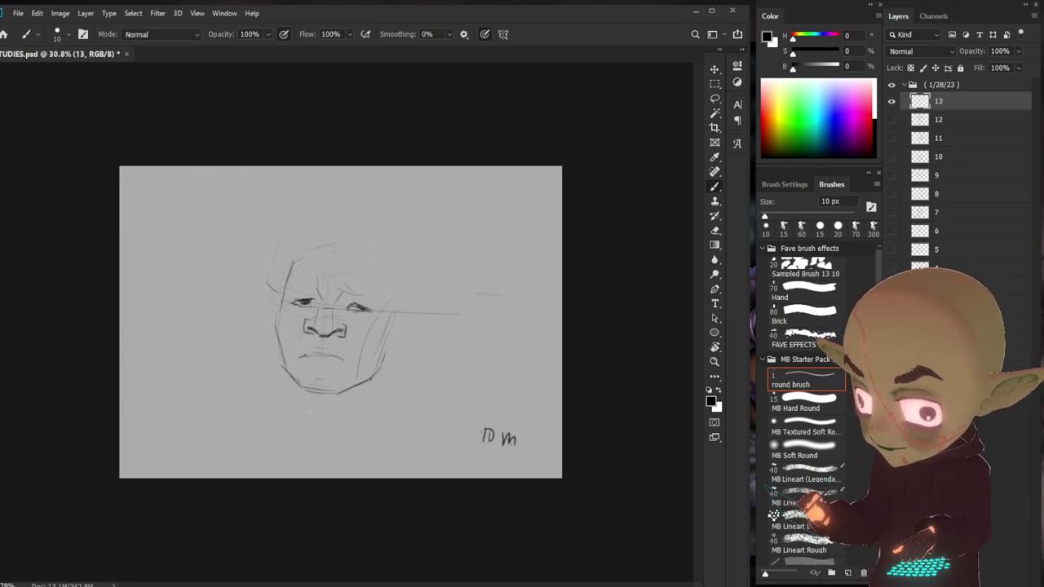
key(ctrl+z)
key(ctrl+z)
key(ctrl+z)
key(ctrl+z)
key(ctrl+z)
click(804, 292)
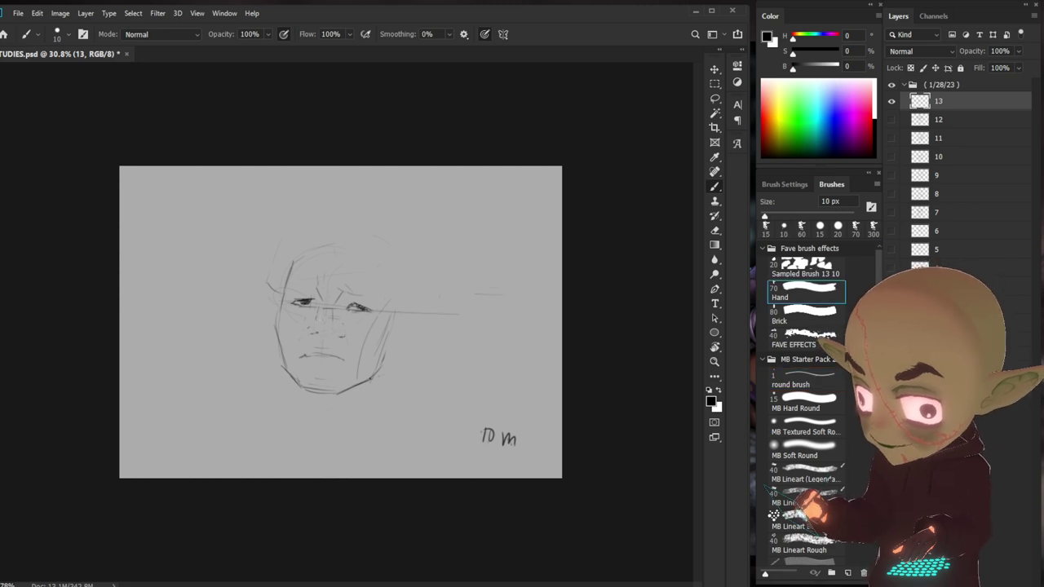
click(804, 380)
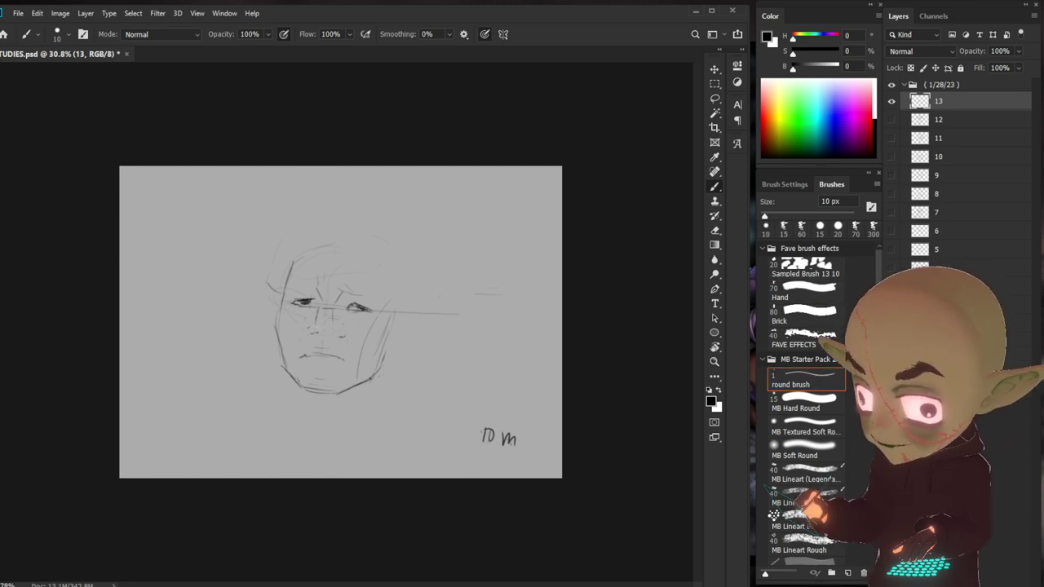
mouse_move(329, 335)
mouse_down()
mouse_move(347, 341)
mouse_move(324, 340)
mouse_up()
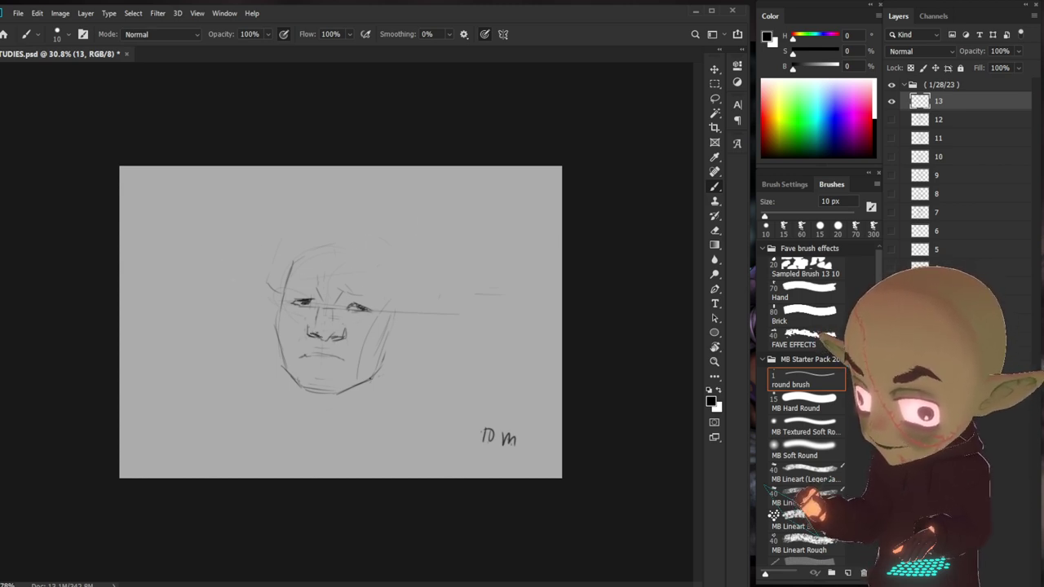
- Darken the left eye, curve the left cheek, and draw the glasses bridge between the eyes
mouse_move(301, 302)
mouse_down()
mouse_move(312, 307)
mouse_move(316, 285)
mouse_move(280, 285)
mouse_move(336, 286)
mouse_up()
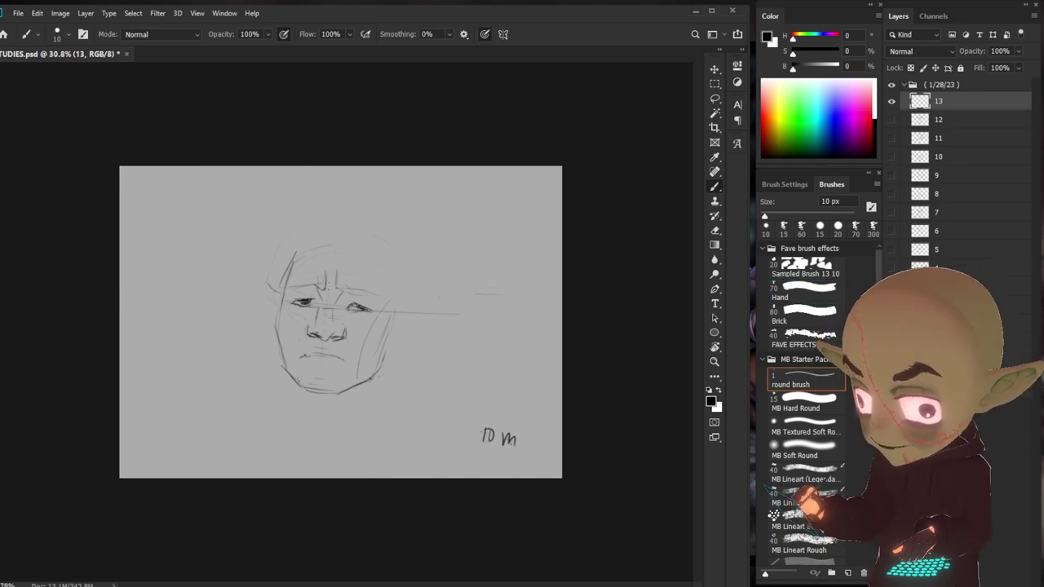
drag(266, 299, 295, 322)
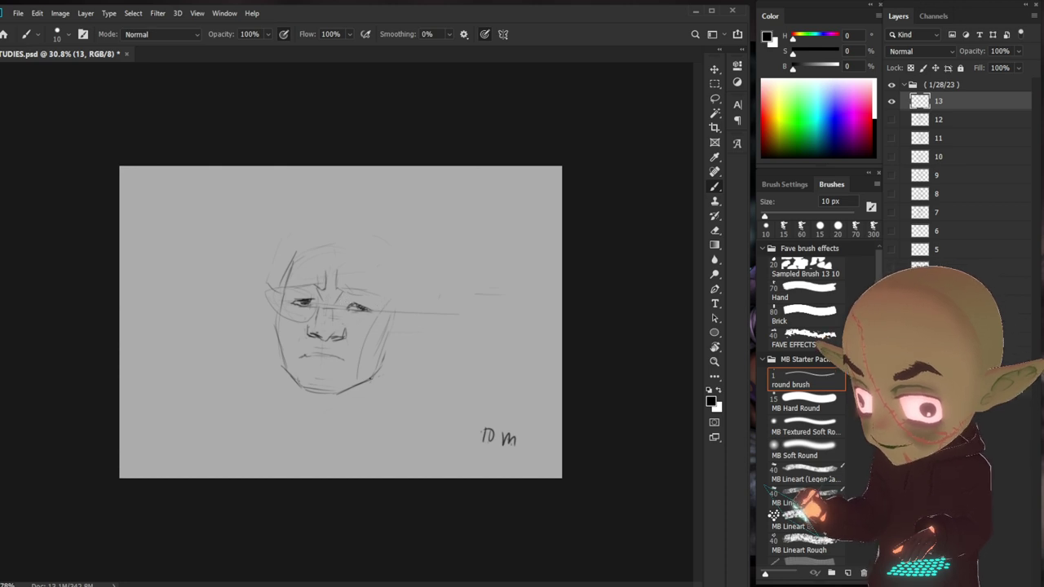
drag(318, 301, 336, 303)
drag(321, 307, 345, 320)
mouse_move(352, 320)
mouse_down()
mouse_move(369, 325)
mouse_move(371, 293)
mouse_up()
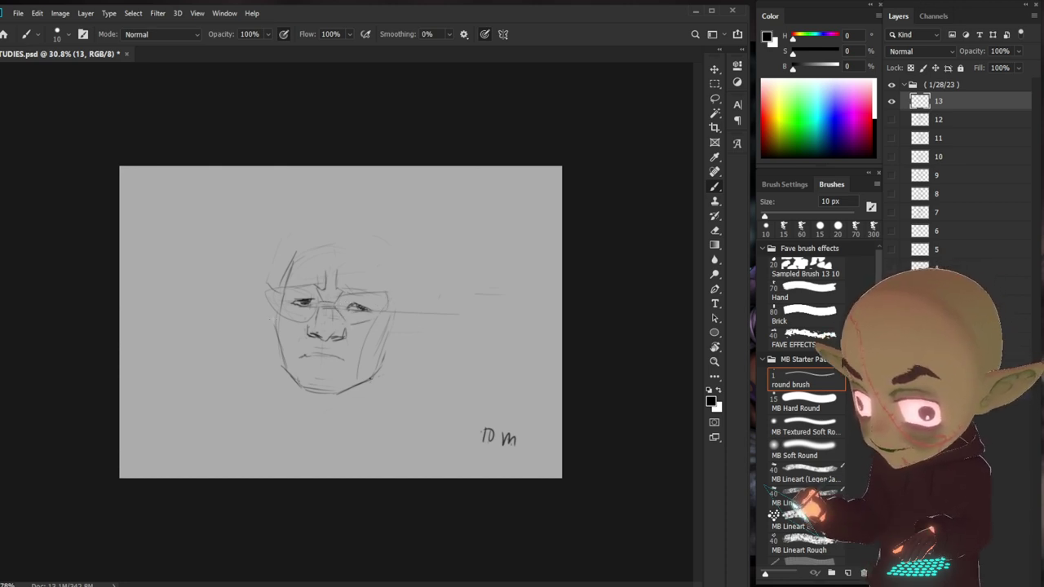
mouse_move(323, 301)
mouse_down()
mouse_move(338, 297)
mouse_move(269, 286)
mouse_up()
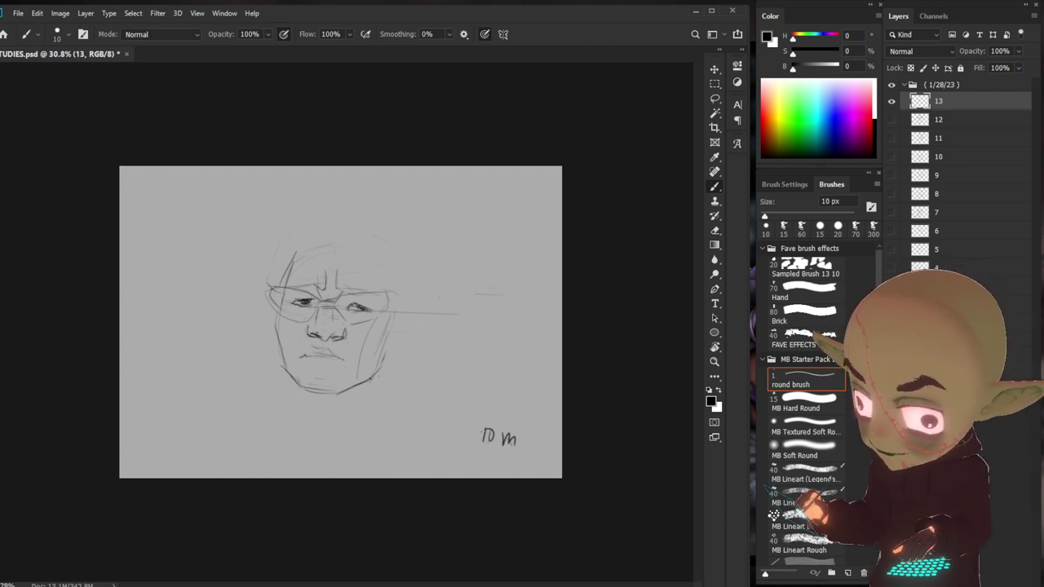
- Add chin, nose and left cheek strokes, then zoom in closer on the portrait
drag(309, 365, 326, 366)
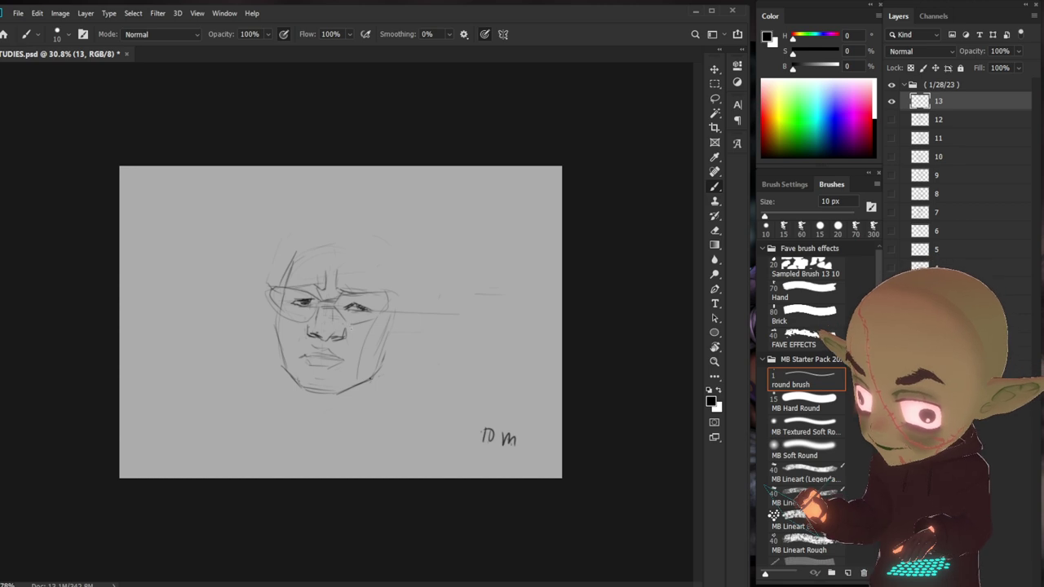
click(804, 289)
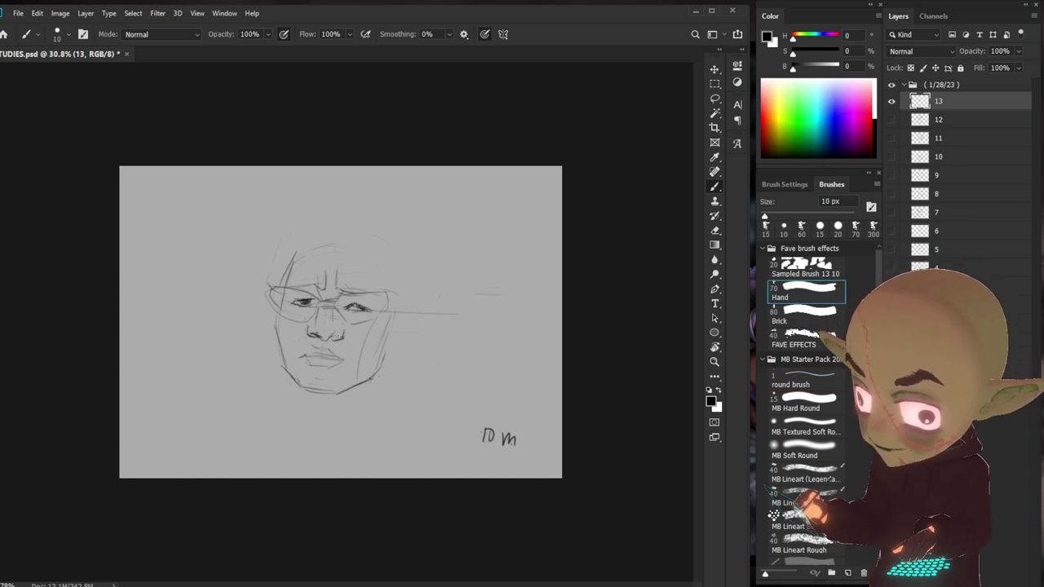
key(period)
key(period)
key(period)
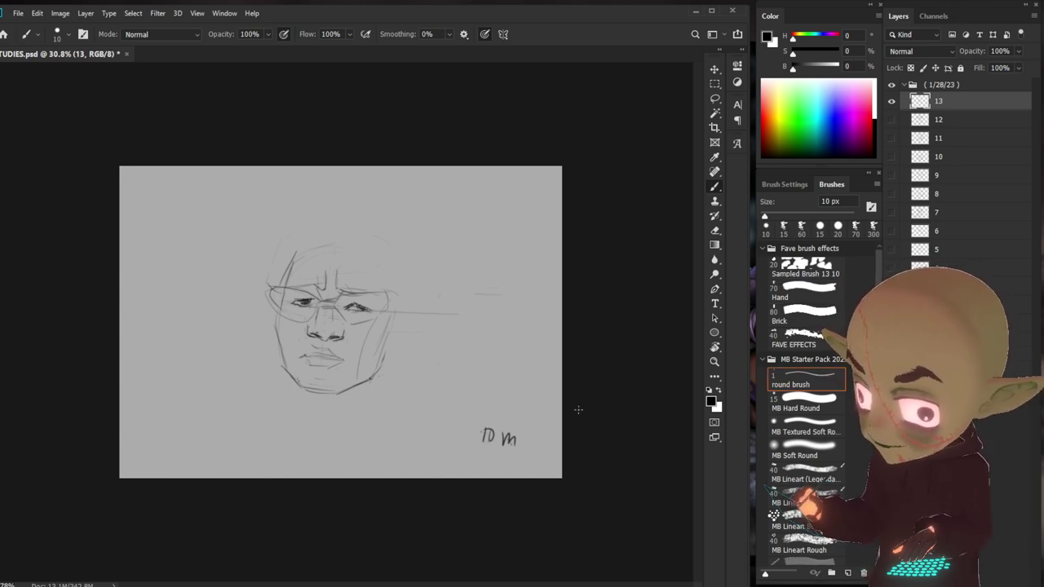
drag(330, 336, 340, 337)
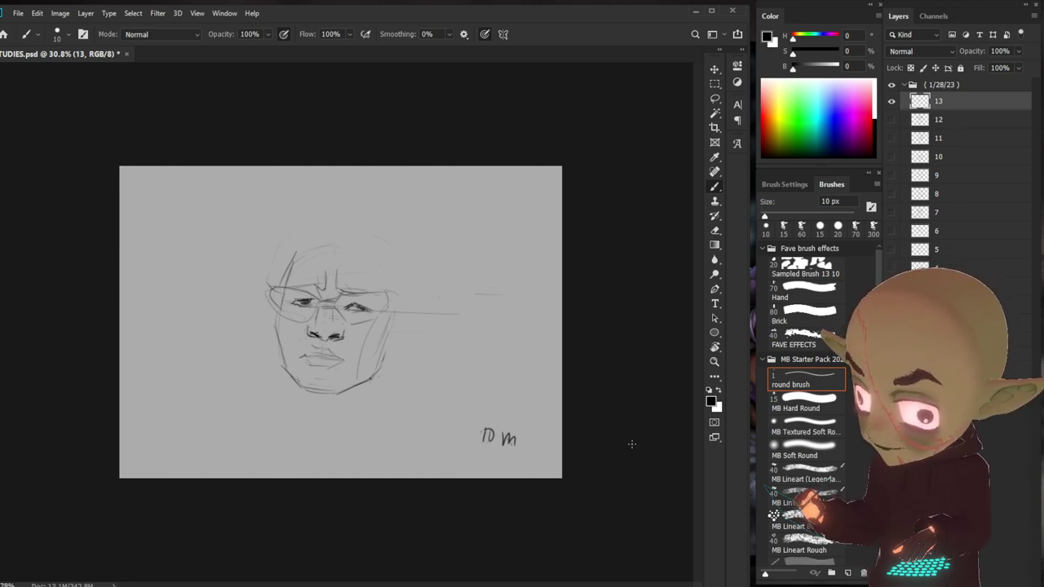
drag(282, 300, 276, 349)
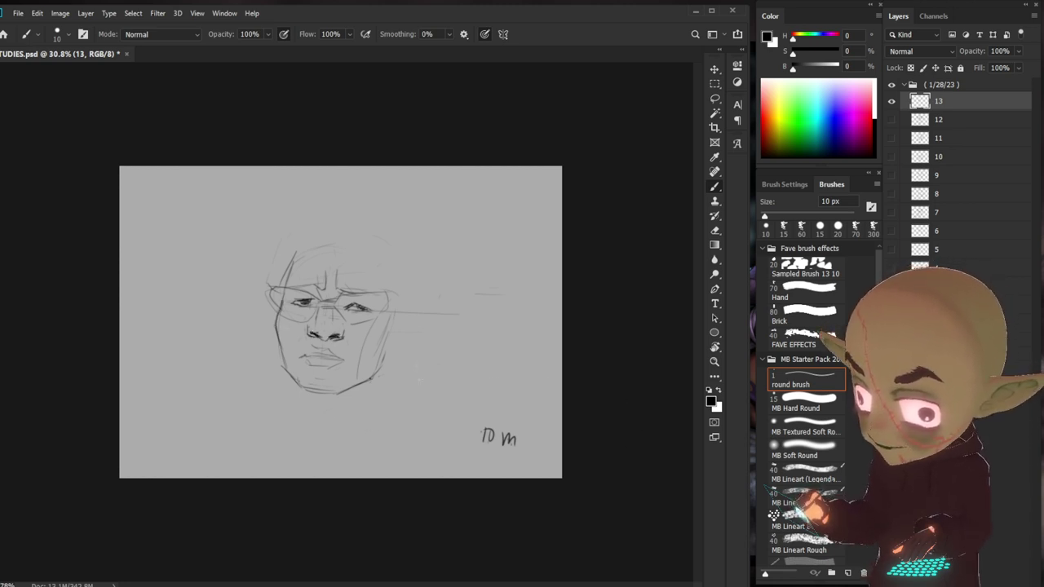
drag(274, 299, 271, 308)
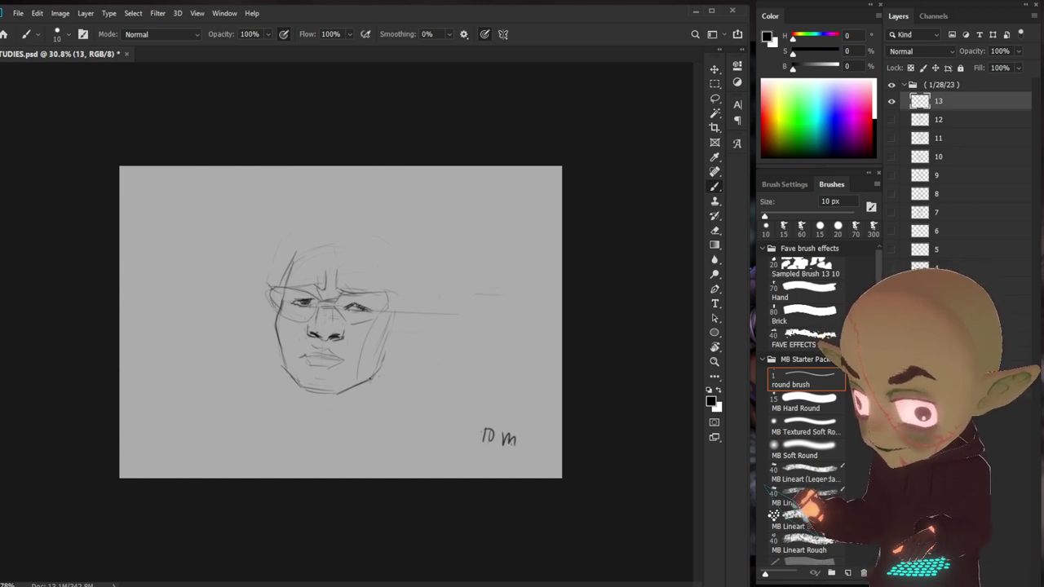
mouse_move(342, 321)
mouse_down()
mouse_move(375, 322)
mouse_move(400, 338)
mouse_move(388, 367)
mouse_up()
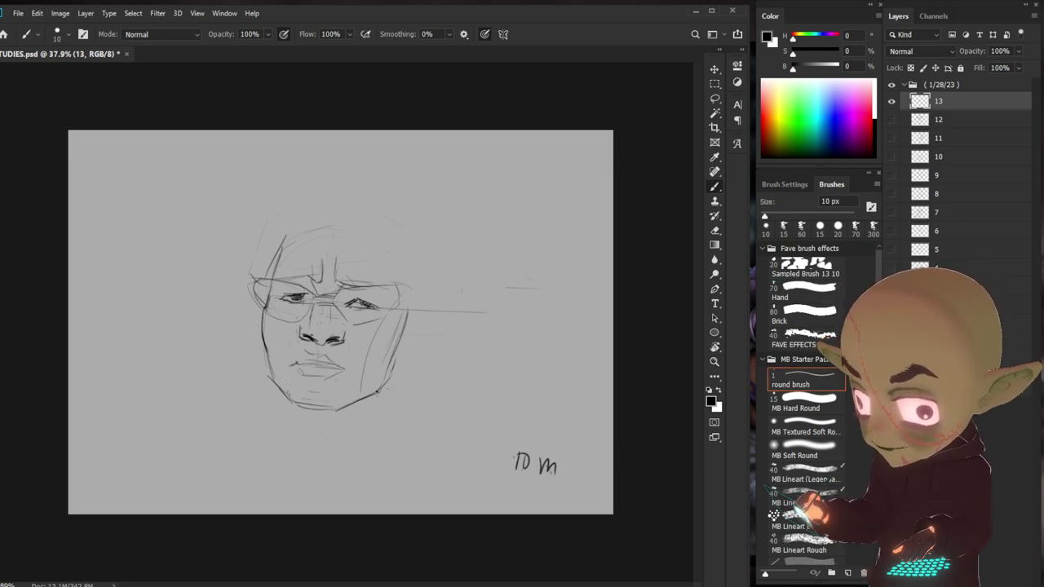
- Draw the lower-left jaw contour, a mark near the mouth, and strokes across the top of the head
drag(266, 346, 282, 392)
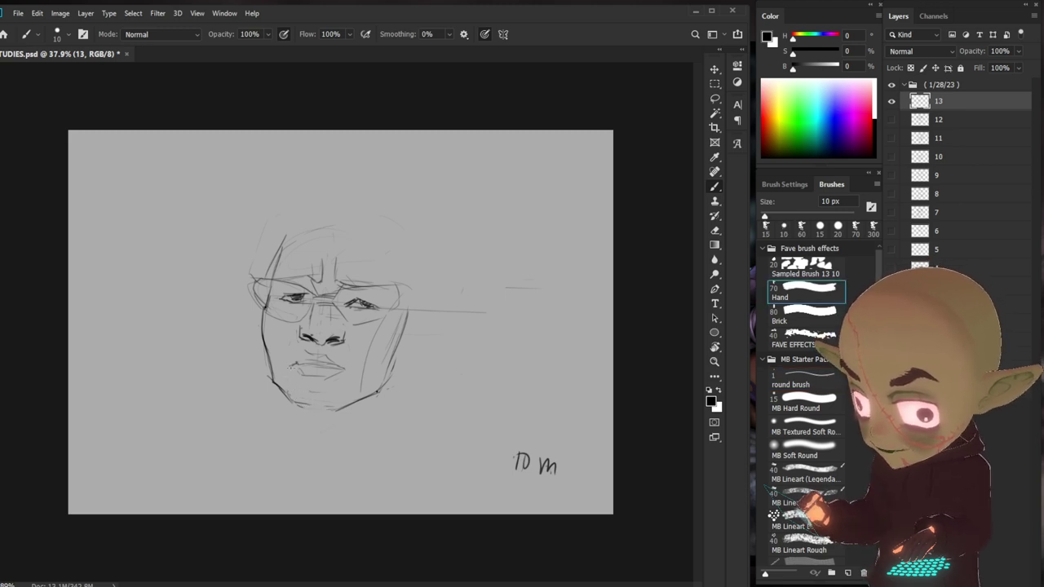
drag(294, 362, 322, 409)
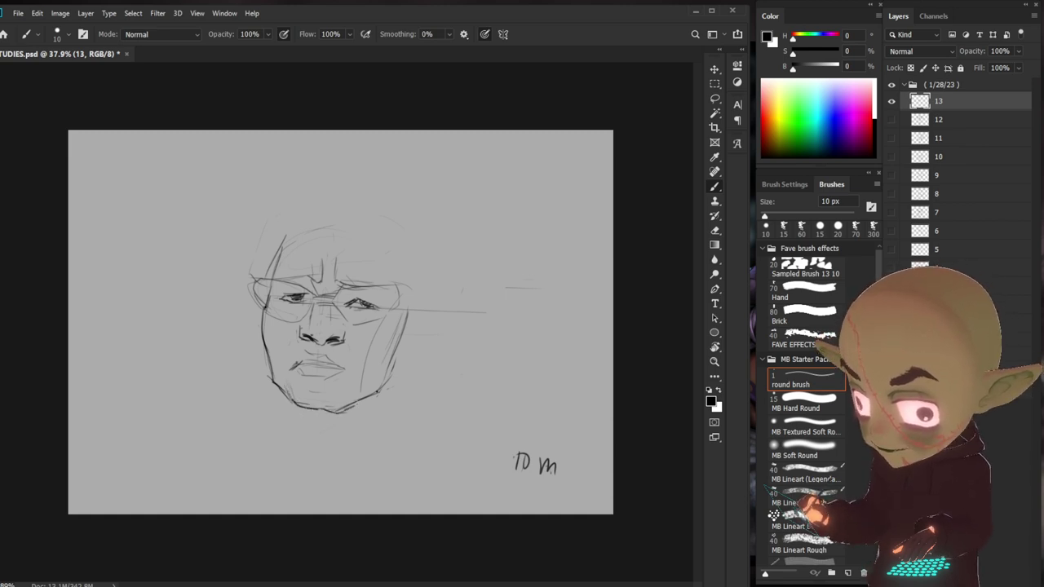
click(804, 290)
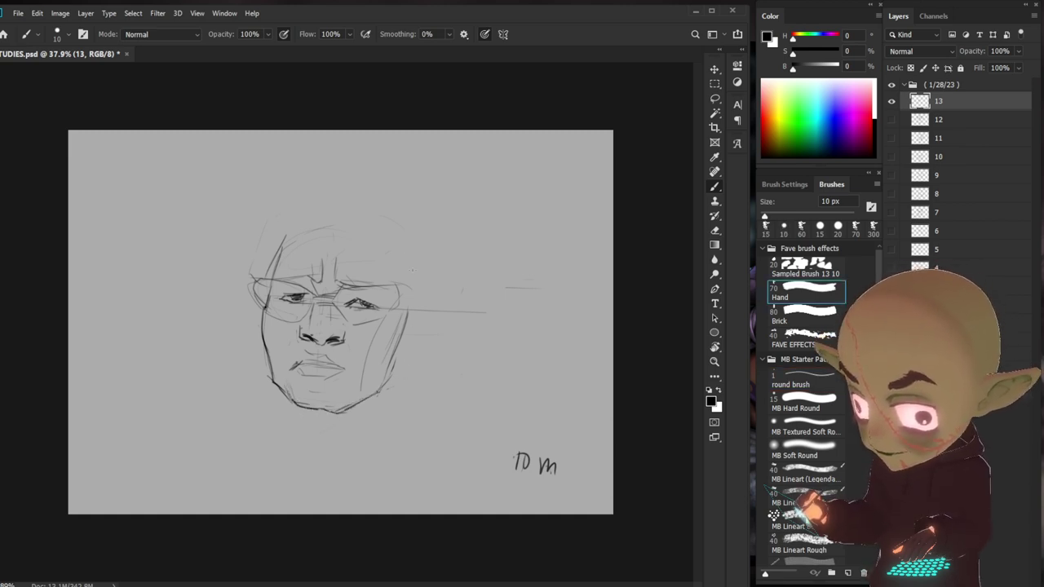
mouse_move(305, 223)
mouse_down()
mouse_move(364, 226)
mouse_move(408, 282)
mouse_up()
click(804, 380)
- Sketch both sides of the head, an arc over the top, a right ear, and darken the right eye
drag(377, 233, 414, 302)
drag(262, 215, 249, 279)
mouse_move(265, 208)
mouse_down()
mouse_move(342, 153)
mouse_move(426, 181)
mouse_move(455, 261)
mouse_up()
mouse_move(444, 314)
mouse_down()
mouse_move(423, 338)
mouse_move(419, 301)
mouse_up()
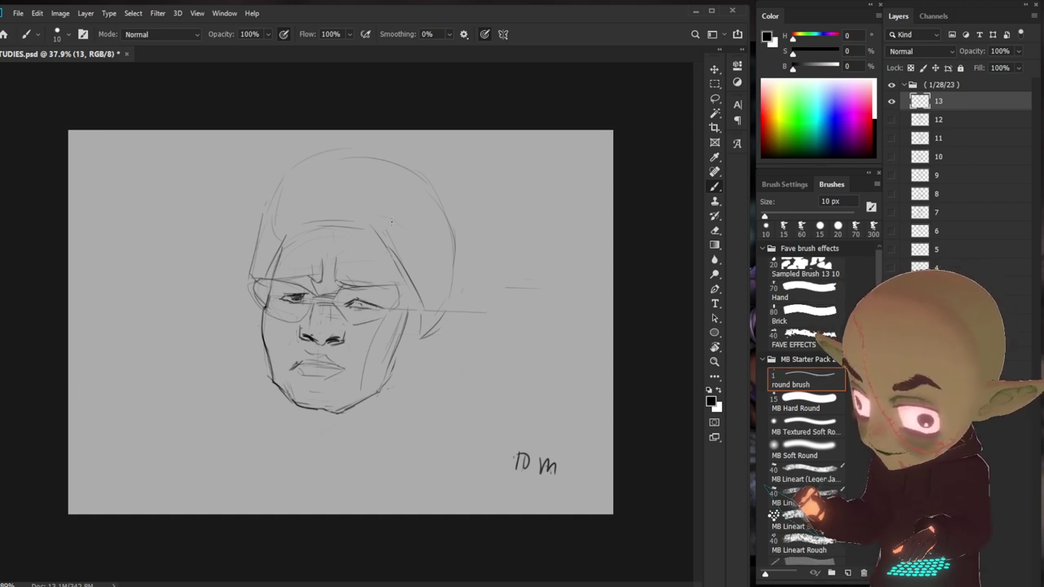
drag(349, 306, 380, 309)
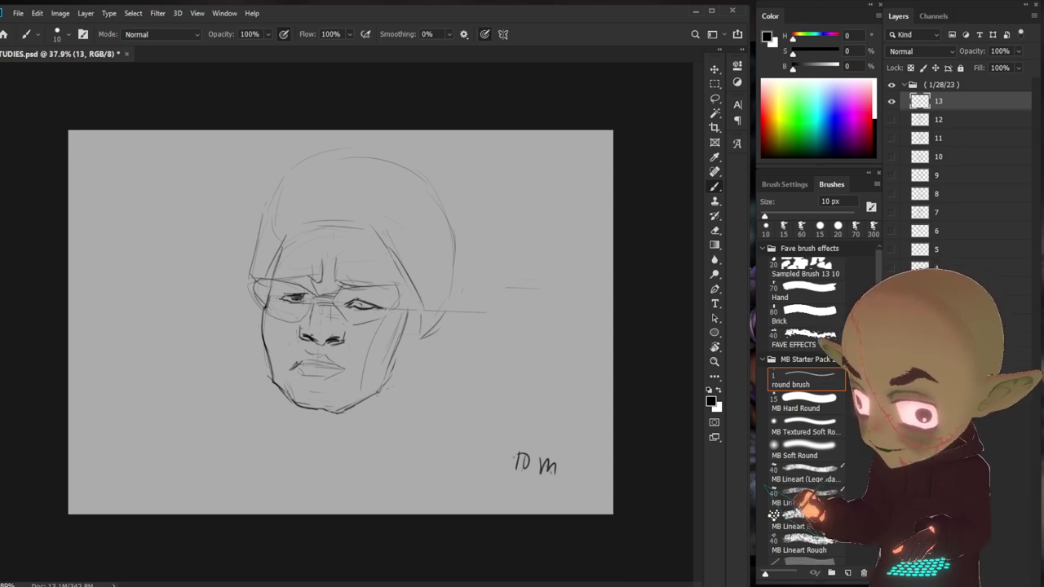
drag(359, 305, 372, 305)
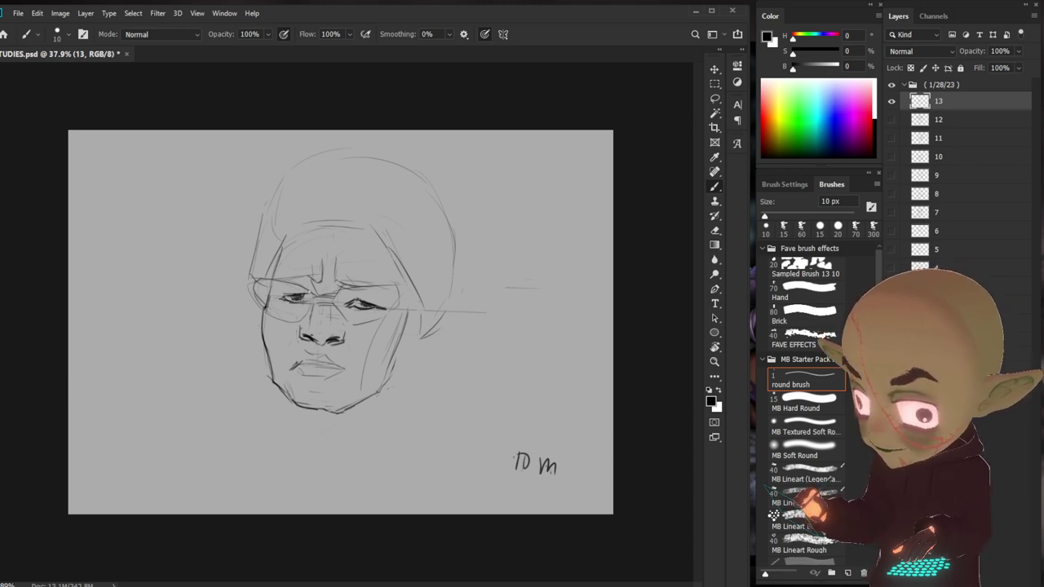
- Darken the left lens rim and add strokes at the glasses' nose bridge and right lens inner edge
mouse_move(306, 292)
mouse_down()
mouse_move(304, 322)
mouse_move(264, 310)
mouse_up()
mouse_move(269, 316)
mouse_down()
mouse_move(252, 291)
mouse_move(275, 286)
mouse_move(264, 285)
mouse_up()
drag(269, 283, 256, 303)
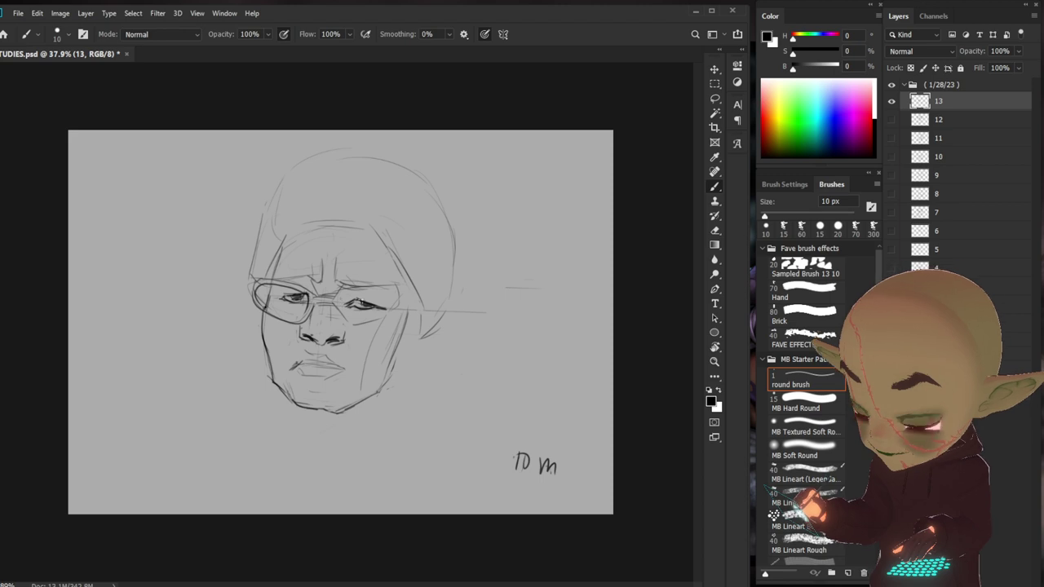
drag(349, 302, 339, 319)
click(803, 290)
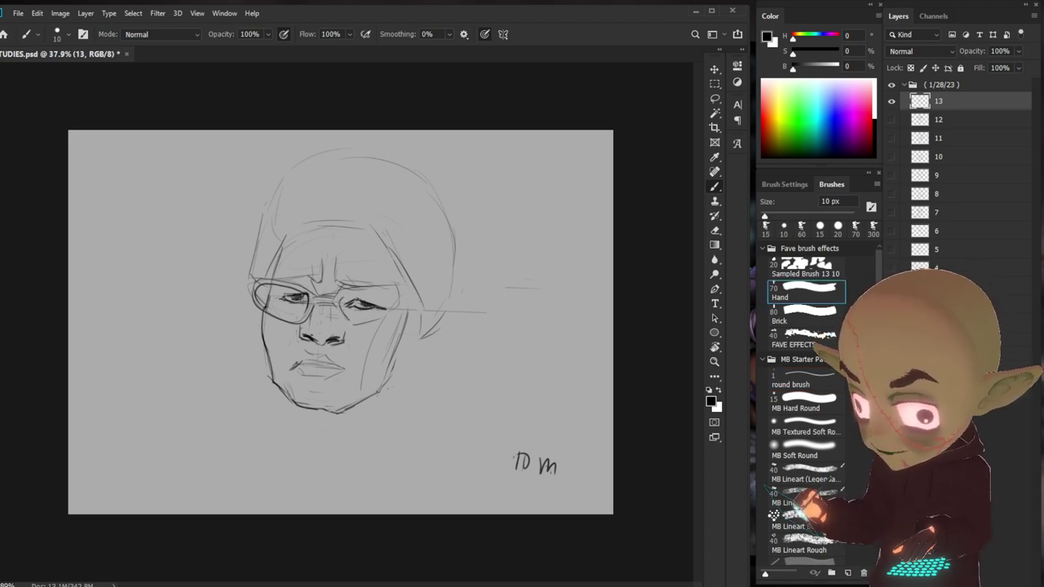
click(804, 379)
mouse_move(310, 307)
mouse_down()
mouse_move(306, 323)
mouse_move(335, 323)
mouse_move(308, 326)
mouse_up()
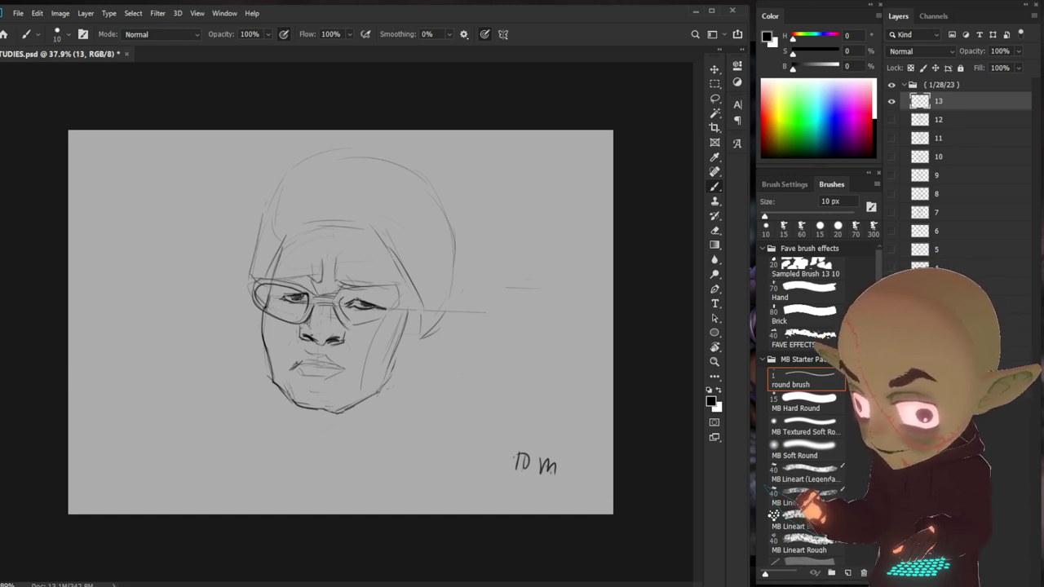
- Add strokes by the mouth and nose, darken the right jaw, and draw the right lens's top edge
drag(307, 362, 358, 372)
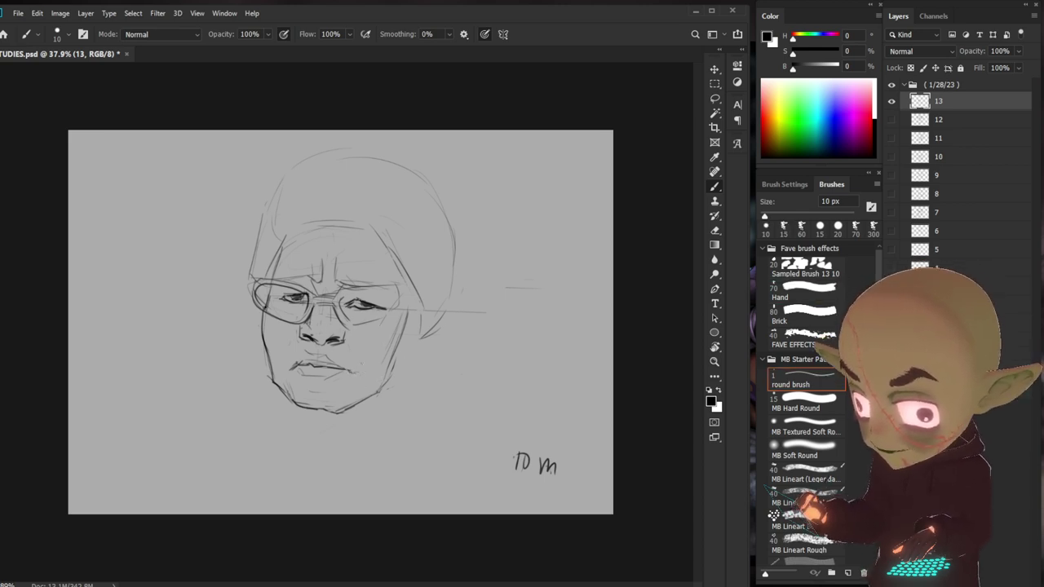
drag(346, 334, 353, 351)
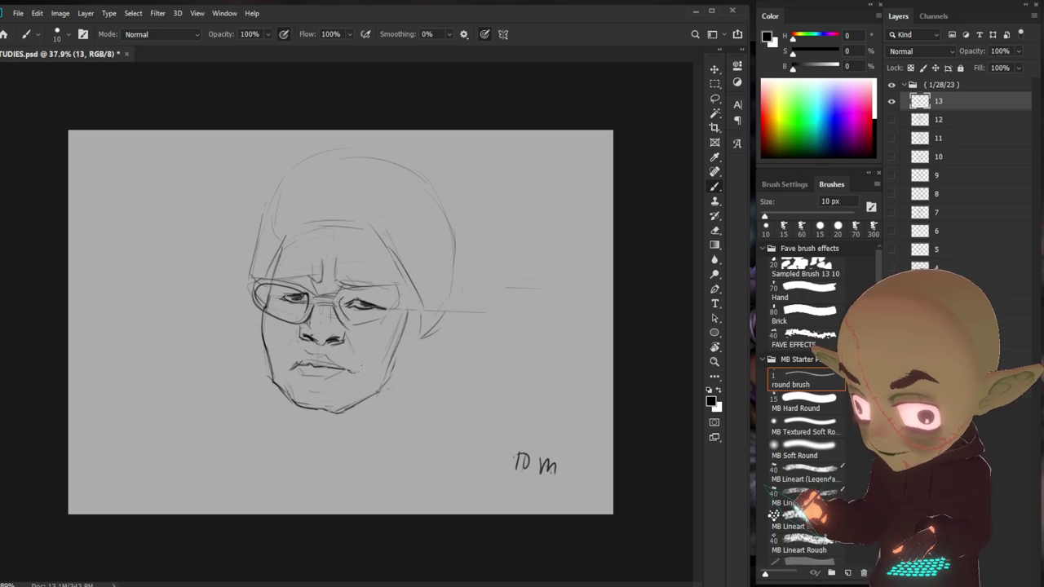
click(804, 291)
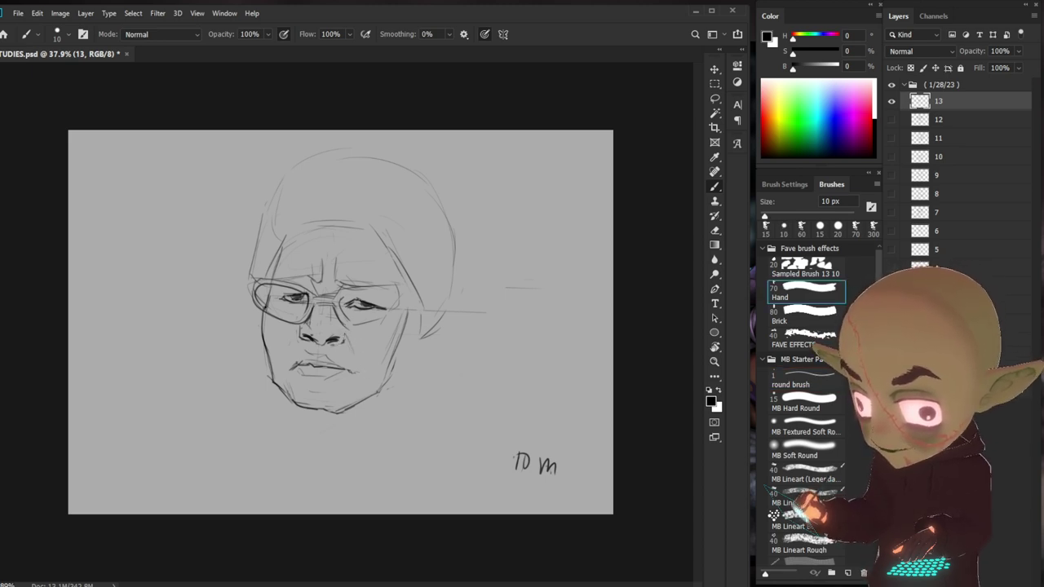
click(804, 380)
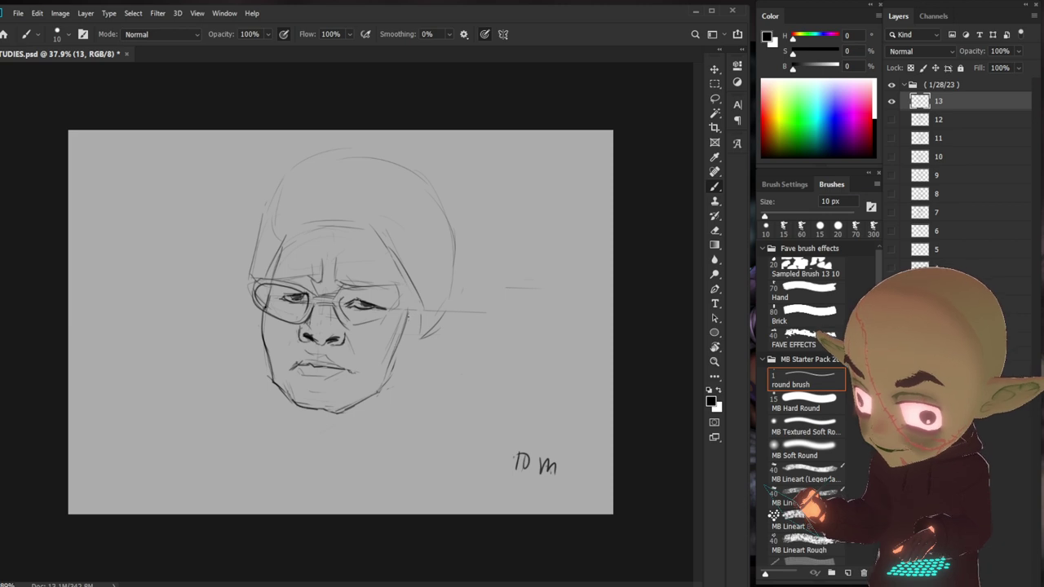
mouse_move(403, 344)
mouse_down()
mouse_move(387, 383)
mouse_move(419, 334)
mouse_up()
mouse_move(356, 324)
mouse_down()
mouse_move(285, 321)
mouse_move(254, 289)
mouse_move(282, 245)
mouse_up()
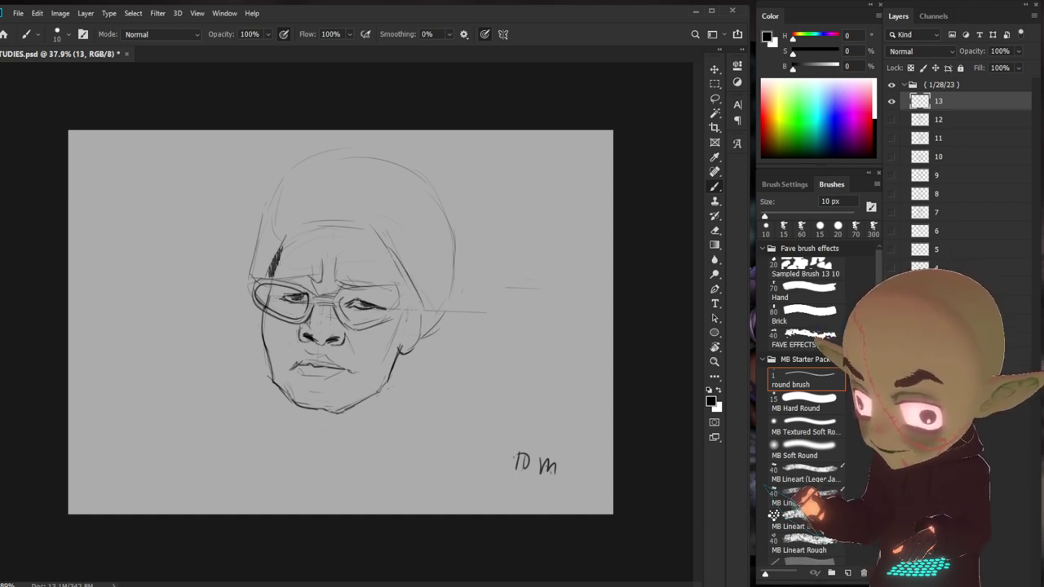
mouse_move(341, 292)
mouse_down()
mouse_move(369, 290)
mouse_move(345, 310)
mouse_move(406, 289)
mouse_up()
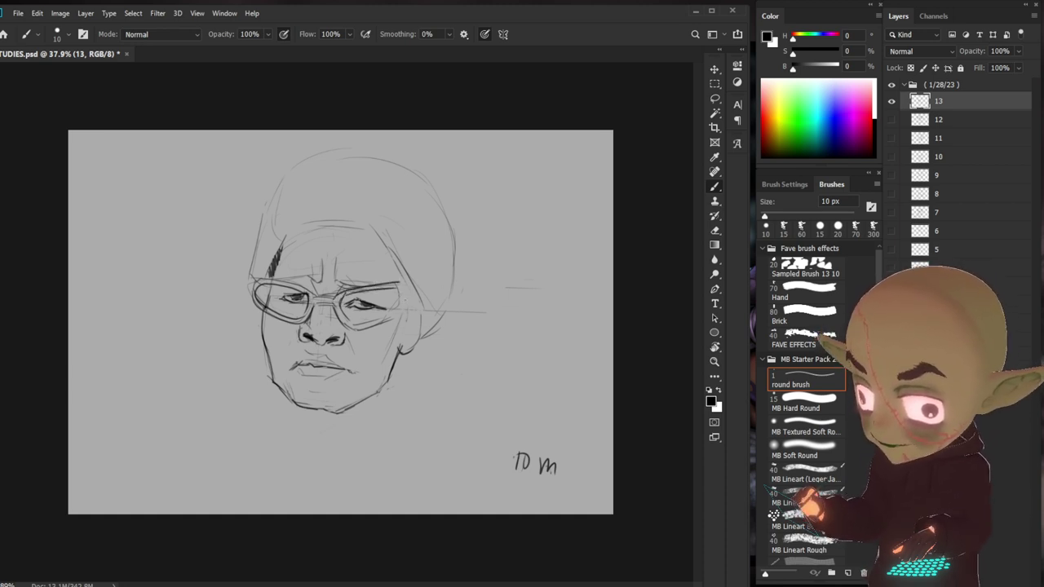
- Ink the right lens's outer, top and lower rims and extend them into the temple arm
drag(399, 295, 383, 319)
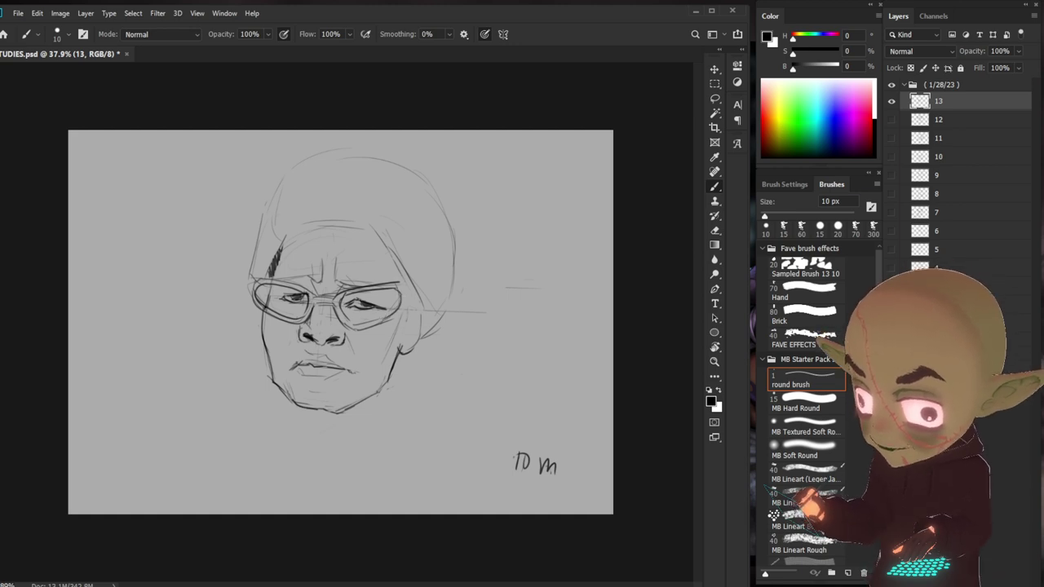
click(804, 289)
click(803, 378)
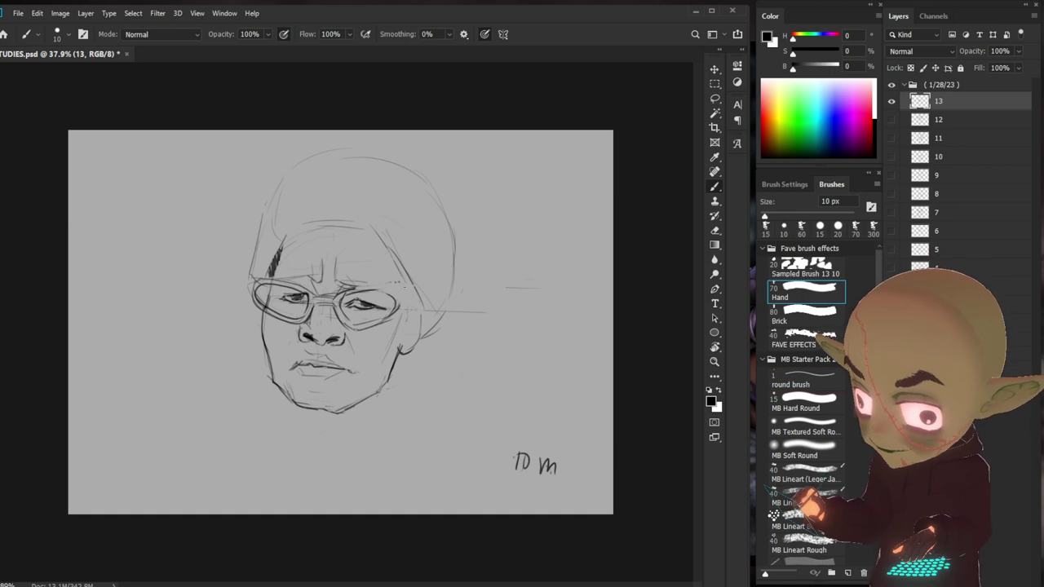
mouse_move(381, 293)
mouse_down()
mouse_move(352, 289)
mouse_move(399, 287)
mouse_move(400, 312)
mouse_up()
mouse_move(403, 307)
mouse_down()
mouse_move(359, 326)
mouse_move(369, 327)
mouse_up()
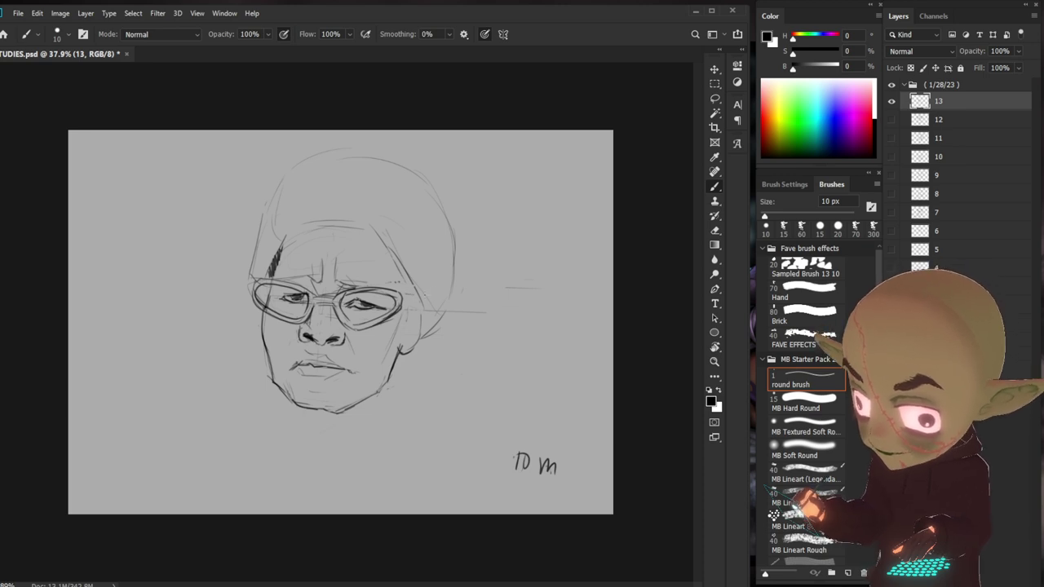
drag(398, 292, 424, 296)
drag(399, 305, 425, 304)
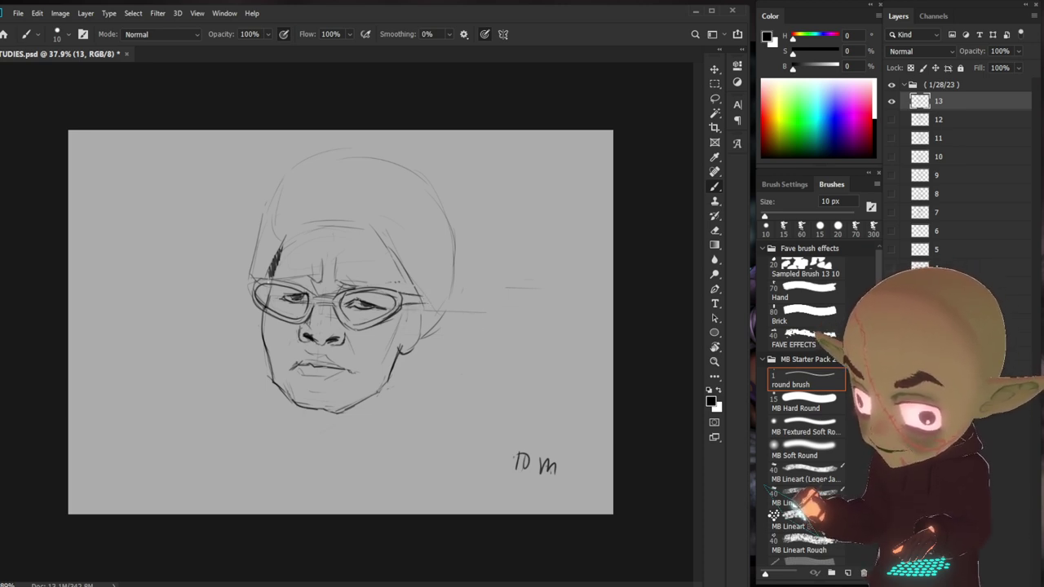
- Firm up the left lens rim, redraw the crown of the head lower, and sketch forehead lines
mouse_move(265, 288)
mouse_down()
mouse_move(269, 299)
mouse_move(248, 282)
mouse_up()
mouse_move(266, 209)
mouse_down()
mouse_move(249, 276)
mouse_move(255, 231)
mouse_move(301, 168)
mouse_move(342, 146)
mouse_move(411, 161)
mouse_move(396, 160)
mouse_up()
key(ctrl+z)
key(ctrl+z)
mouse_move(322, 159)
mouse_down()
mouse_move(385, 155)
mouse_move(457, 222)
mouse_move(458, 278)
mouse_up()
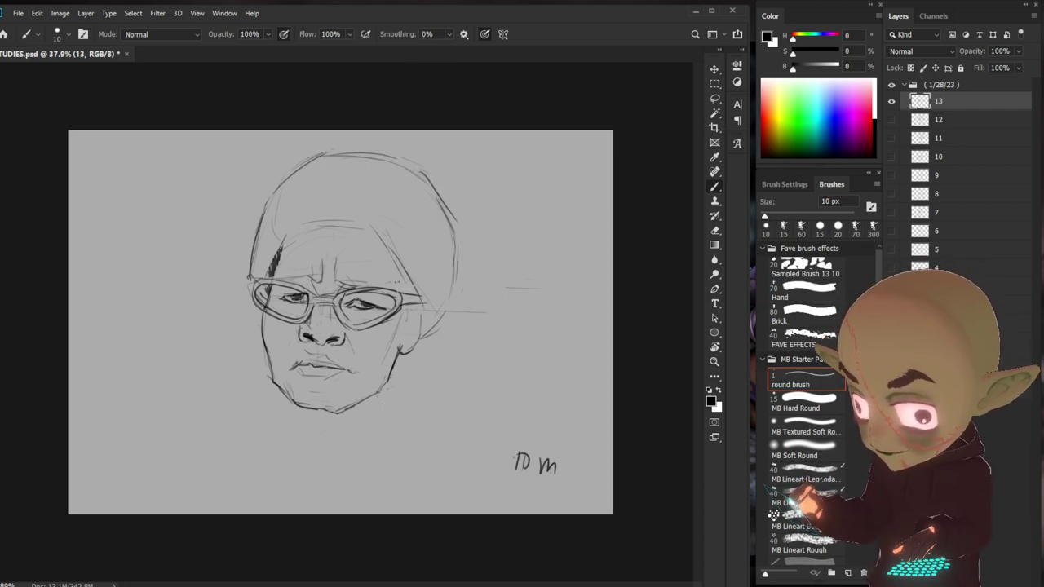
drag(380, 238, 418, 298)
drag(374, 235, 392, 249)
mouse_move(304, 225)
mouse_down()
mouse_move(363, 230)
mouse_move(275, 255)
mouse_up()
- Add hairline strokes on both sides of the head and touch up the left eyebrow
click(803, 290)
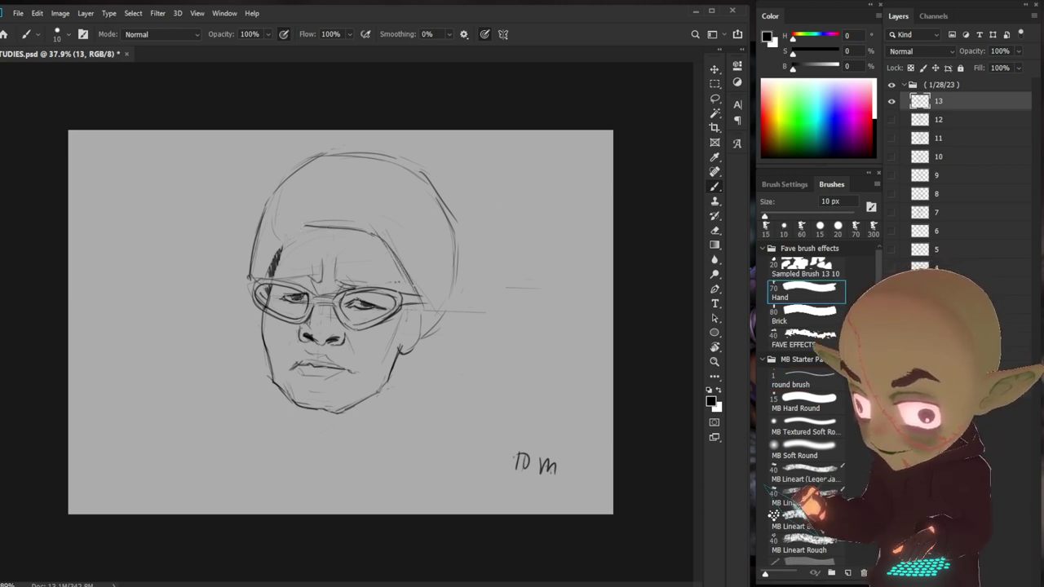
click(804, 379)
drag(297, 232, 285, 244)
mouse_move(310, 222)
mouse_down()
mouse_move(343, 223)
mouse_move(267, 248)
mouse_move(263, 281)
mouse_move(341, 210)
mouse_move(372, 212)
mouse_move(310, 214)
mouse_move(288, 228)
mouse_up()
click(804, 289)
click(791, 380)
mouse_move(390, 224)
mouse_down()
mouse_move(424, 289)
mouse_move(380, 243)
mouse_move(304, 221)
mouse_up()
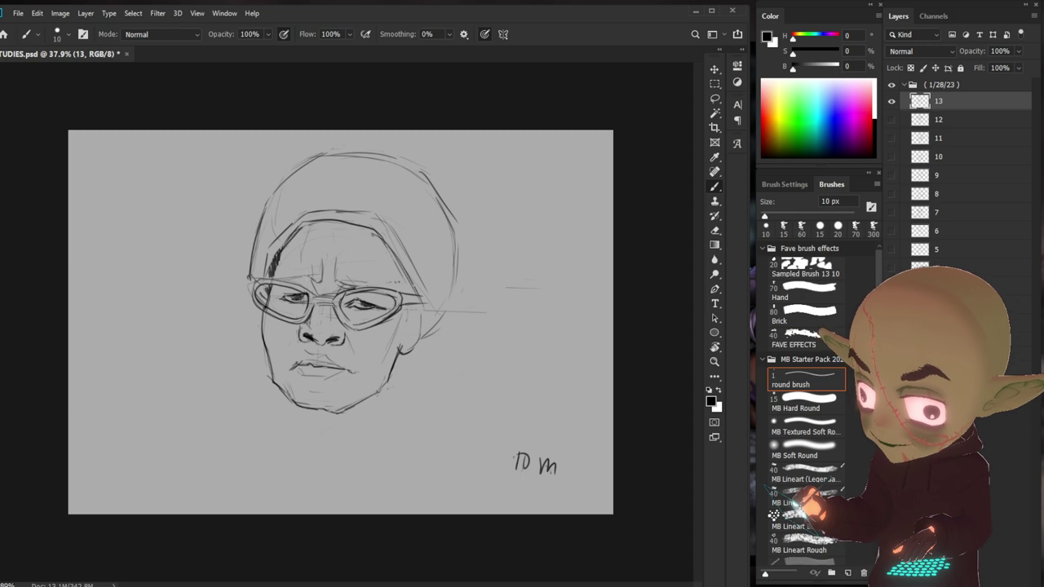
drag(302, 276, 320, 286)
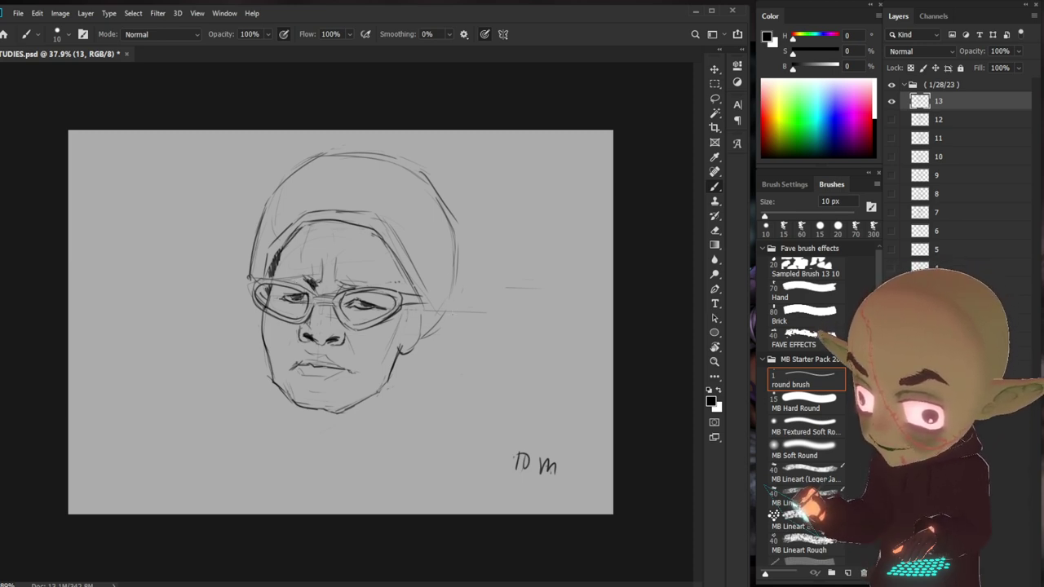
- Start a neck line and hatch shadow under the chin, extending it to the right
mouse_move(308, 406)
mouse_down()
mouse_move(301, 433)
mouse_move(291, 429)
mouse_move(321, 441)
mouse_up()
mouse_move(396, 368)
mouse_down()
mouse_move(374, 411)
mouse_move(318, 444)
mouse_move(305, 432)
mouse_up()
mouse_move(308, 411)
mouse_down()
mouse_move(308, 446)
mouse_move(331, 438)
mouse_up()
mouse_move(338, 415)
mouse_down()
mouse_move(338, 439)
mouse_move(355, 422)
mouse_up()
mouse_move(360, 398)
mouse_down()
mouse_move(361, 426)
mouse_move(364, 417)
mouse_up()
drag(369, 395, 370, 411)
- Retrace the right jaw line with darker strokes
drag(401, 349, 374, 400)
drag(404, 352, 397, 364)
drag(406, 323, 388, 364)
drag(410, 322, 396, 356)
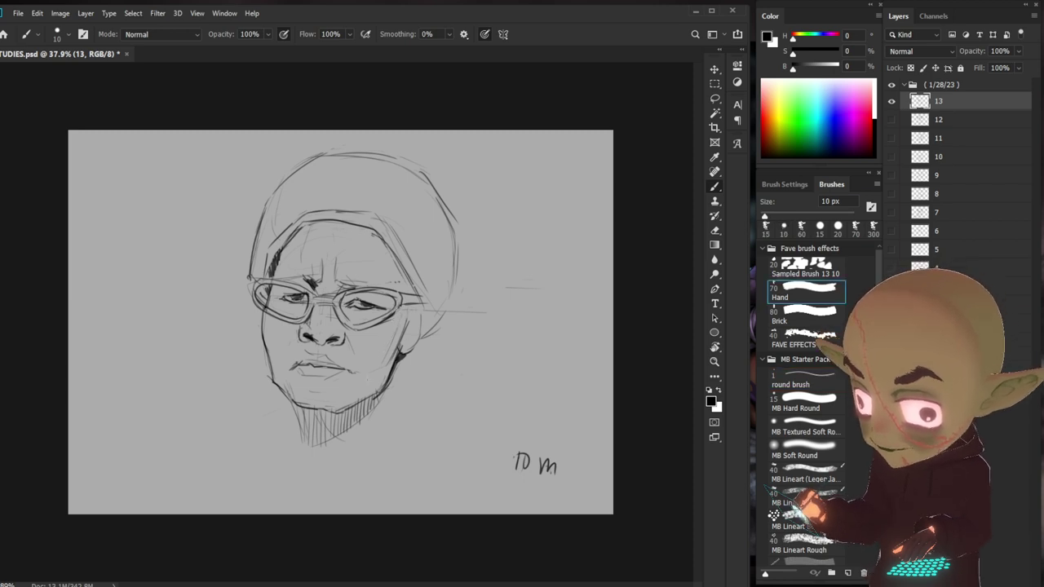
click(804, 289)
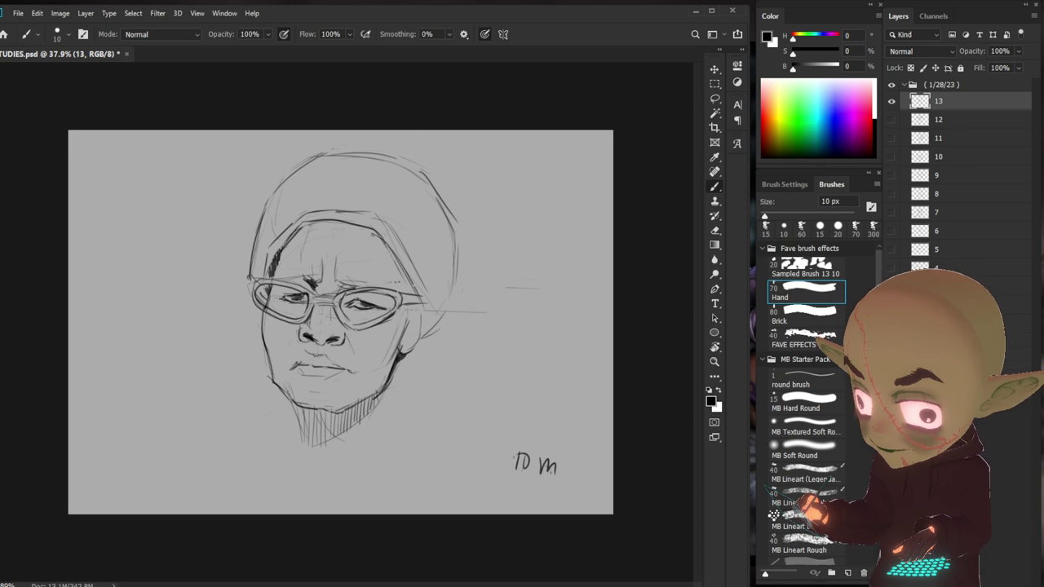
click(804, 378)
- Hatch shadow below the lower lip and redraw the vertical strokes beside the right jaw
drag(288, 367, 298, 373)
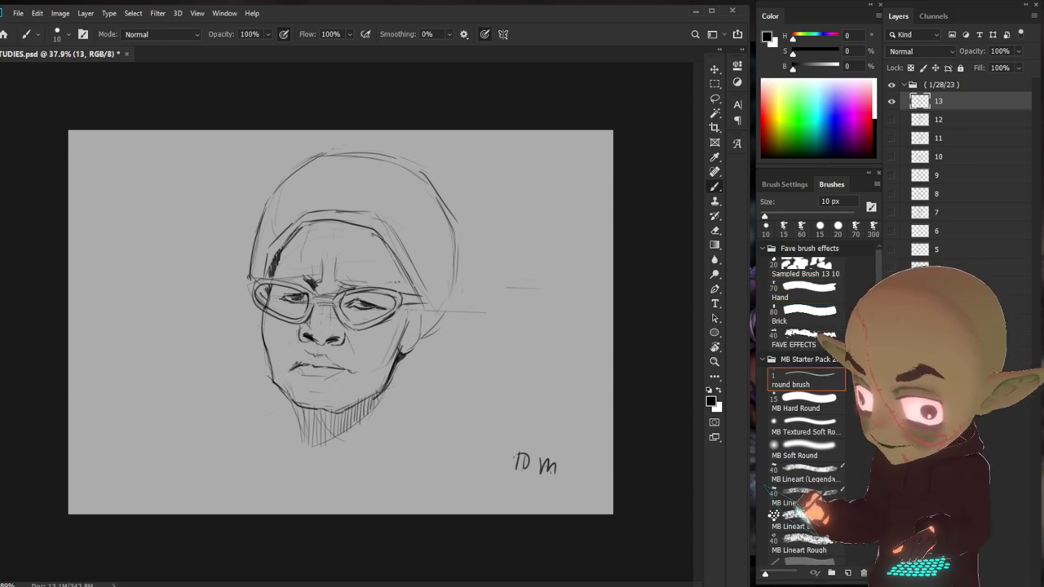
click(804, 289)
click(804, 378)
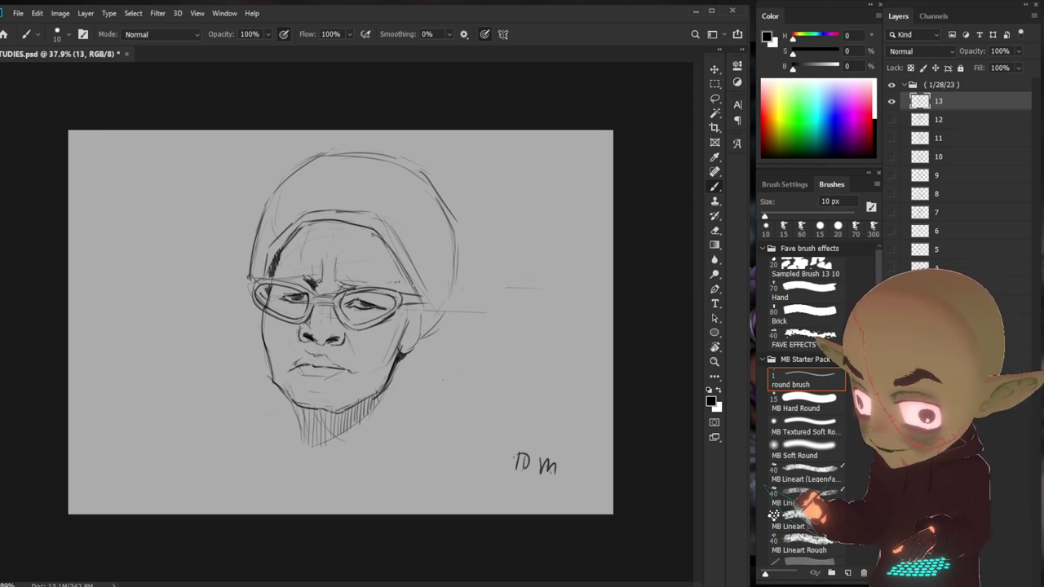
drag(316, 360, 319, 378)
mouse_move(322, 359)
mouse_down()
mouse_move(325, 376)
mouse_move(304, 374)
mouse_up()
drag(309, 360, 312, 376)
key(comma)
key(period)
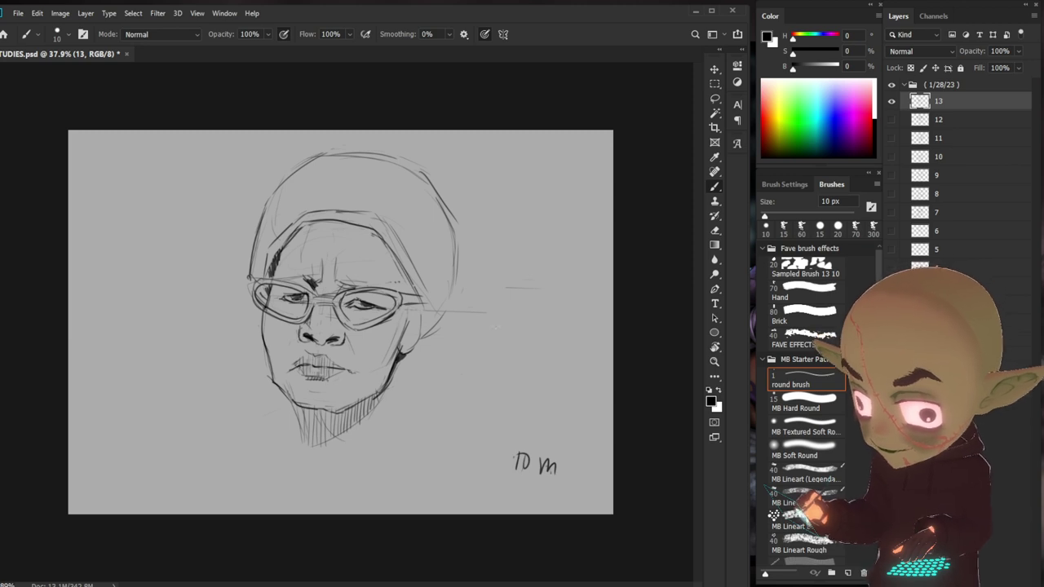
drag(409, 299, 412, 400)
key(ctrl+z)
mouse_move(412, 308)
mouse_down()
mouse_move(409, 359)
mouse_move(414, 346)
mouse_up()
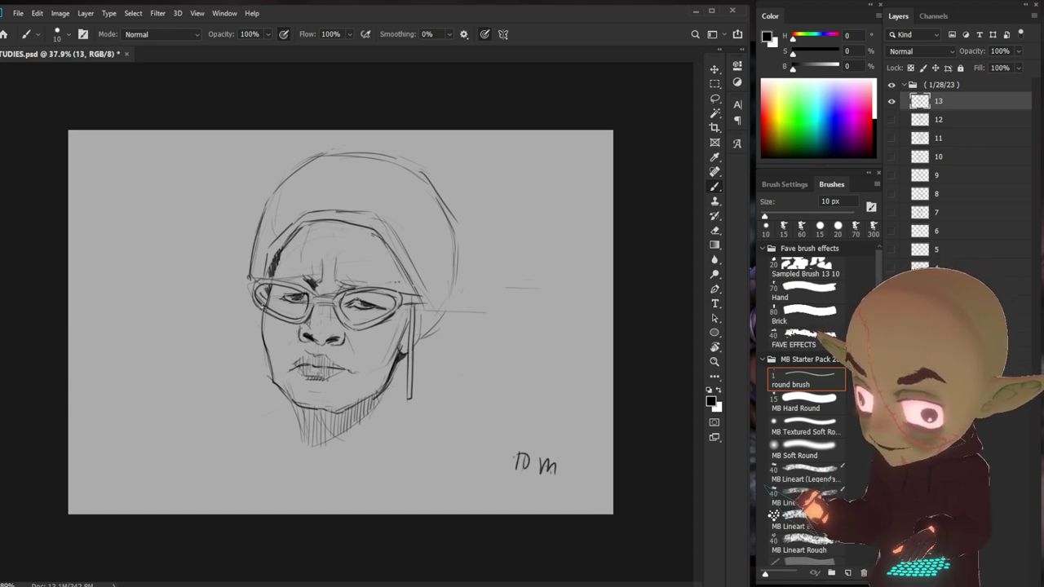
- Extend and redraw the left corner of the glasses frame, then mark a contour down the left cheek
mouse_move(278, 276)
mouse_down()
mouse_move(248, 280)
mouse_move(246, 295)
mouse_up()
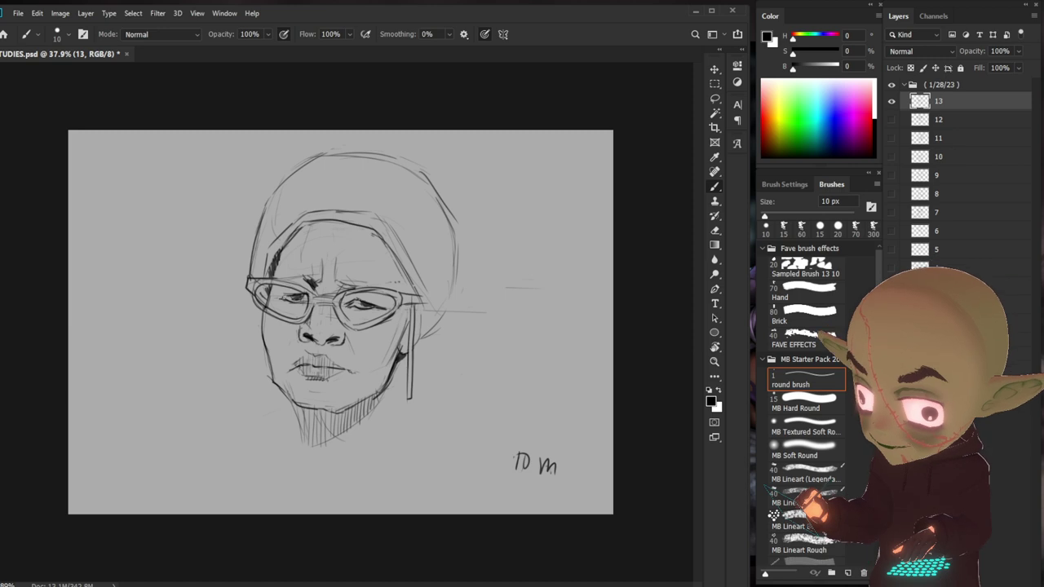
key(comma)
key(comma)
key(comma)
key(period)
key(period)
key(period)
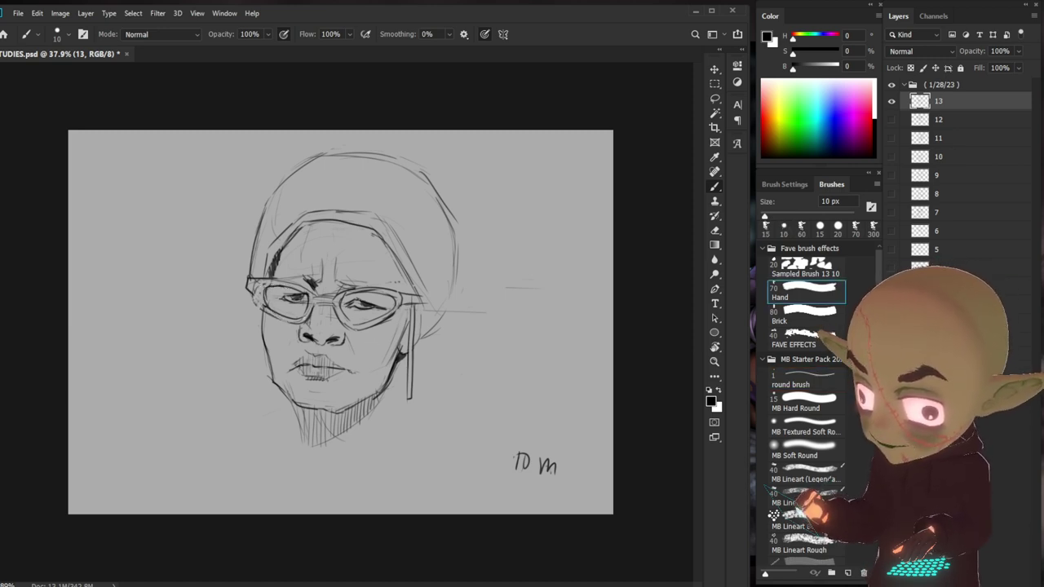
key(comma)
key(comma)
key(comma)
key(ctrl+z)
drag(268, 273, 254, 292)
key(period)
key(period)
key(period)
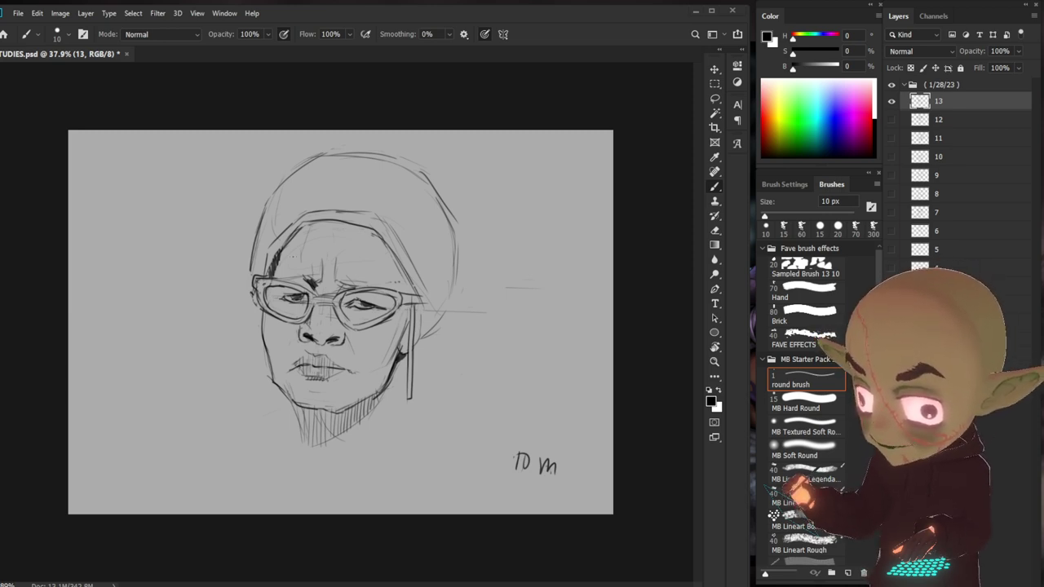
key(ctrl+z)
key(ctrl+z)
key(comma)
key(comma)
key(comma)
key(ctrl+shift+z)
key(period)
key(period)
key(period)
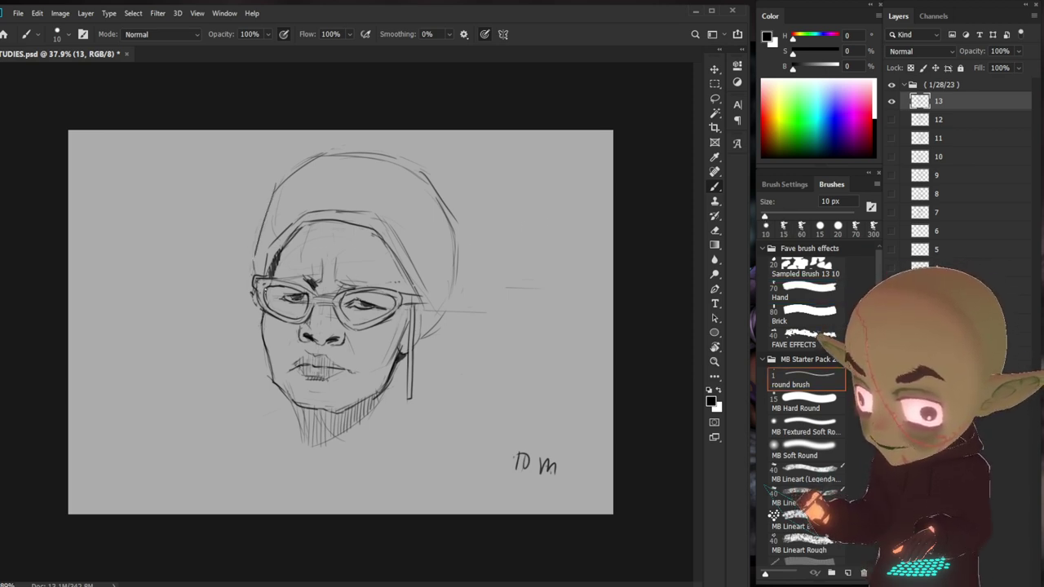
drag(265, 290, 280, 437)
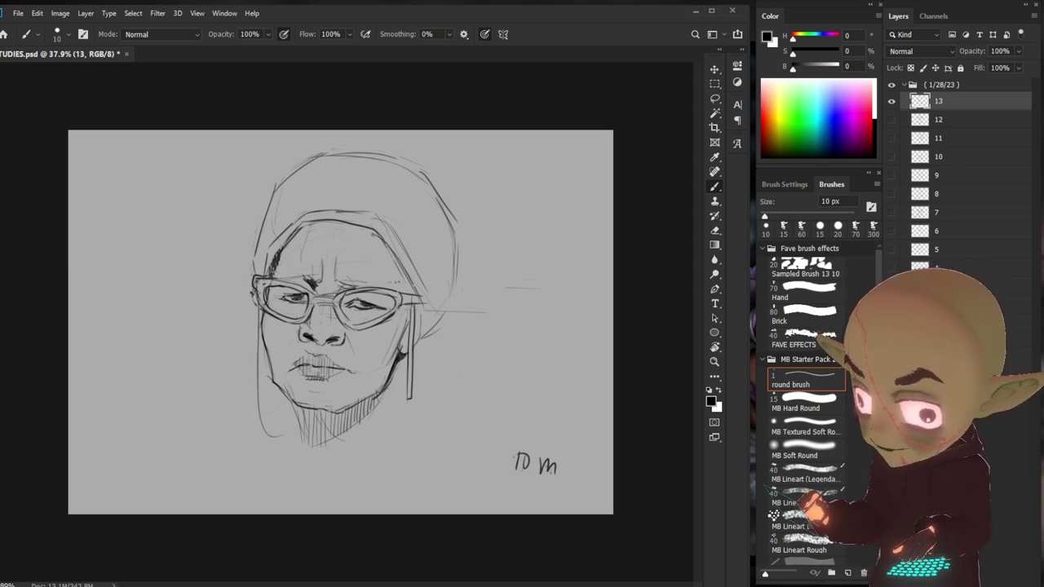
- Draw both jaw lines down to the neck and a shoulder line from the chin
mouse_move(262, 310)
mouse_down()
mouse_move(260, 401)
mouse_move(298, 440)
mouse_up()
drag(413, 390, 388, 466)
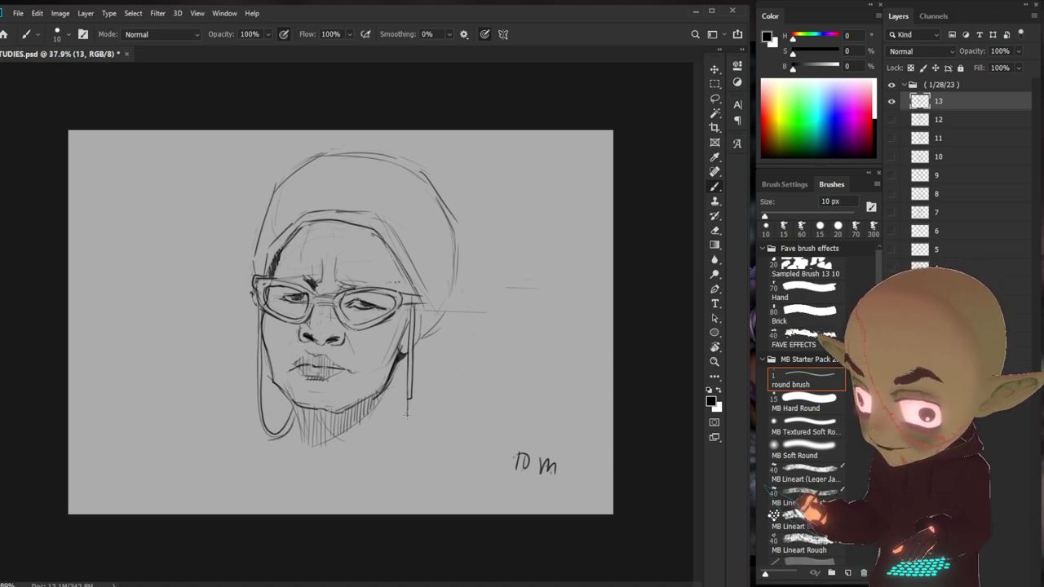
drag(413, 398, 390, 463)
drag(400, 356, 392, 438)
drag(405, 400, 409, 414)
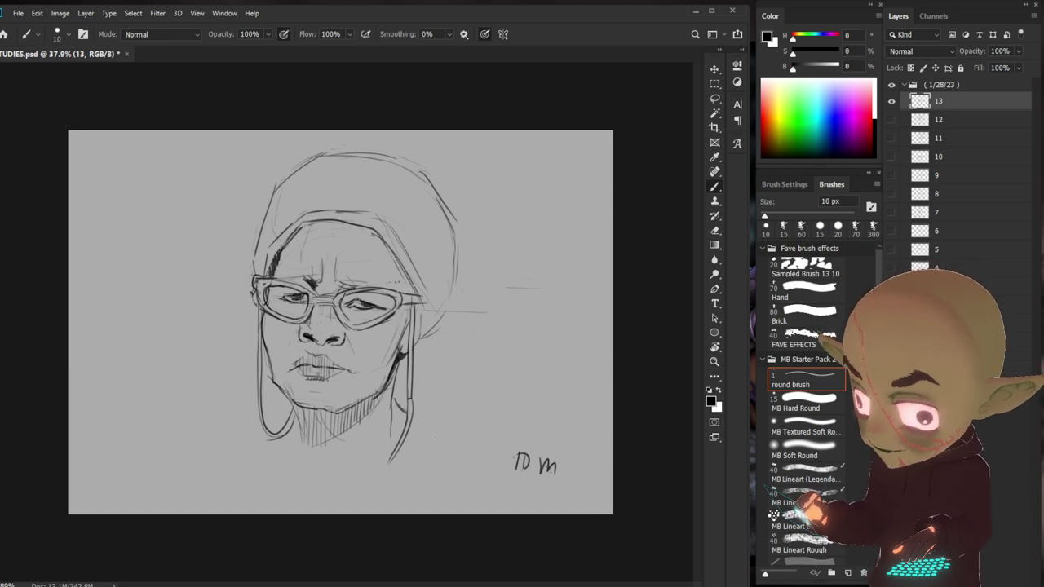
drag(300, 405, 294, 447)
drag(292, 399, 204, 445)
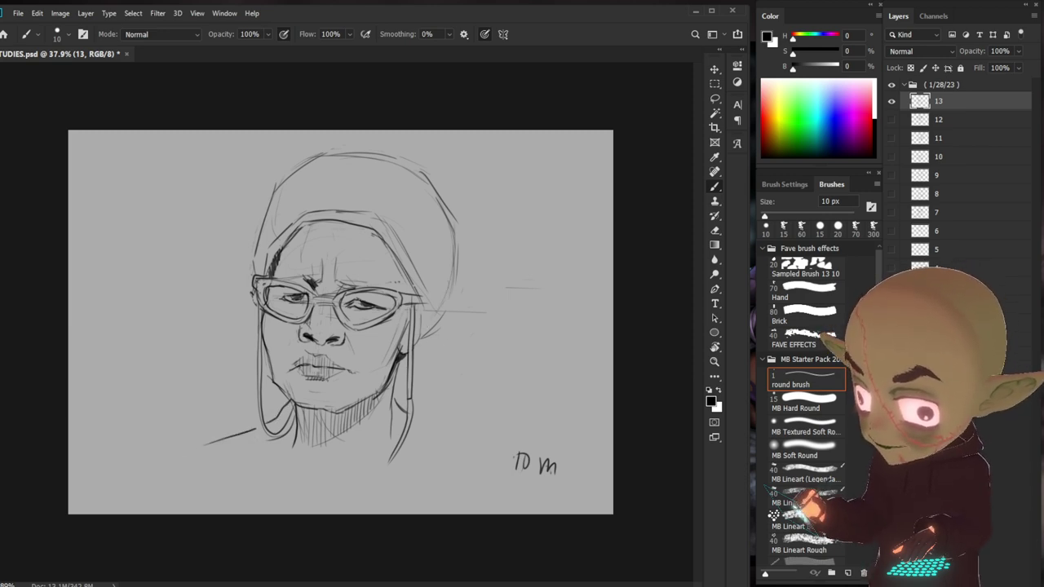
- Outline the hood's right side, redoing a stray stroke, then add left forehead and eyebrow strokes
drag(423, 303, 420, 343)
mouse_move(429, 292)
mouse_down()
mouse_move(426, 336)
mouse_move(428, 324)
mouse_up()
drag(457, 248, 452, 323)
drag(454, 316, 417, 356)
key(ctrl+z)
drag(458, 214, 461, 304)
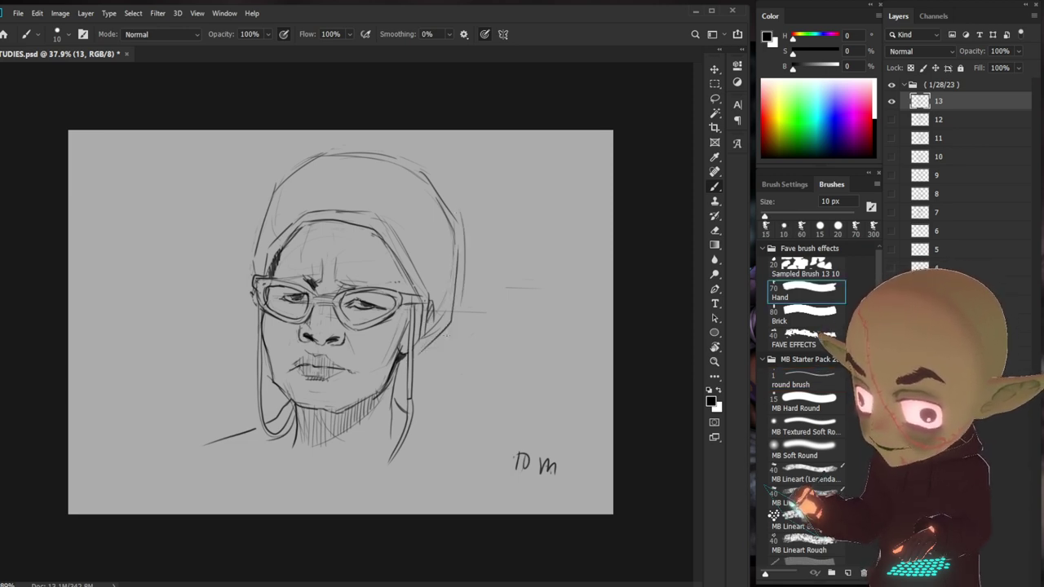
mouse_move(353, 204)
mouse_down()
mouse_move(386, 230)
mouse_move(344, 236)
mouse_move(367, 250)
mouse_up()
drag(295, 228, 266, 277)
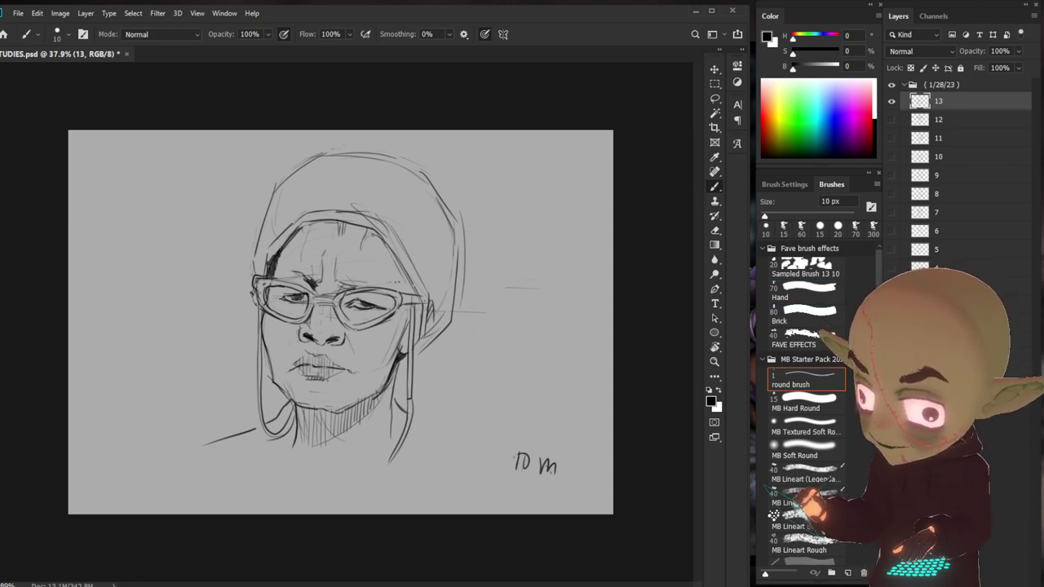
mouse_move(298, 278)
mouse_down()
mouse_move(377, 292)
mouse_move(354, 307)
mouse_up()
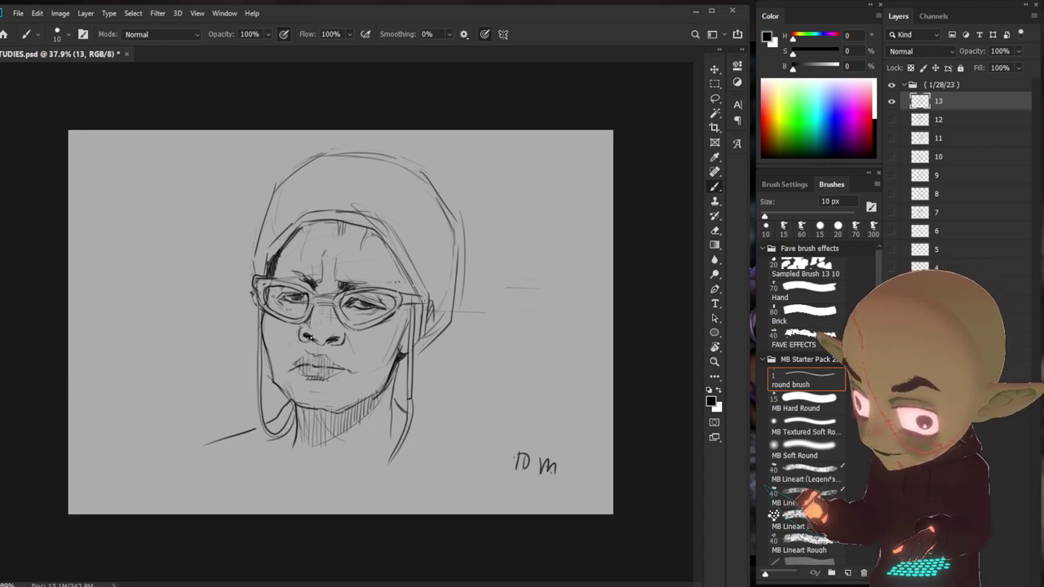
- Define the nostrils, darken both hood edges and the right cheek, and redraw the left face contour
drag(298, 335, 308, 342)
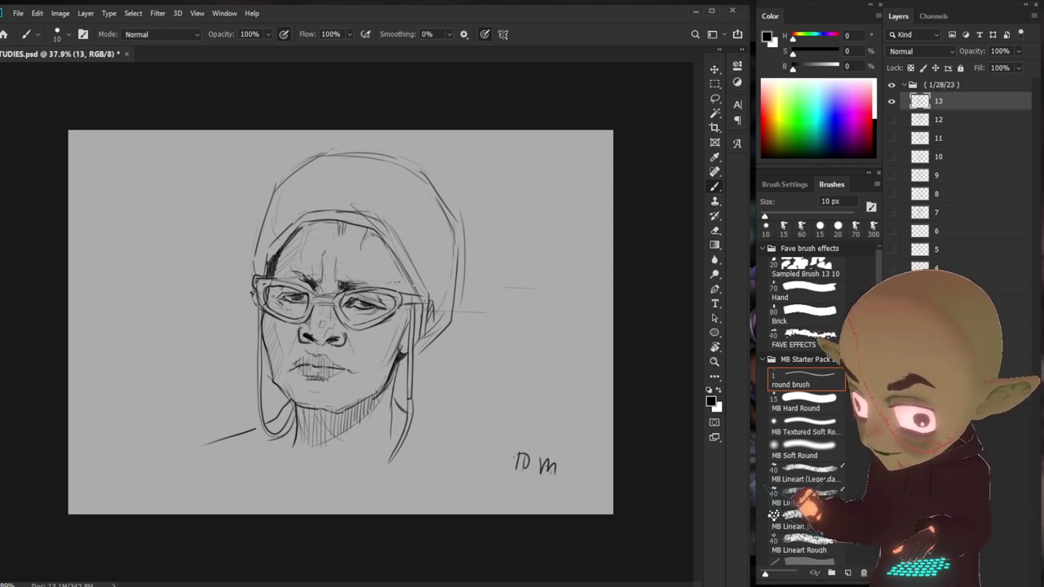
mouse_move(262, 261)
mouse_down()
mouse_move(295, 221)
mouse_move(288, 225)
mouse_up()
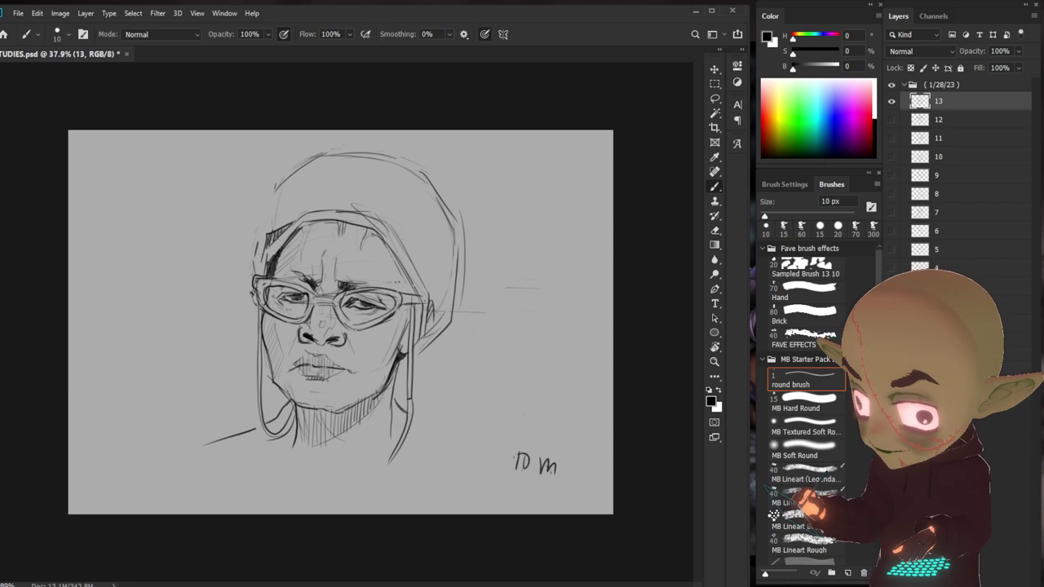
mouse_move(256, 266)
mouse_down()
mouse_move(268, 178)
mouse_move(266, 189)
mouse_up()
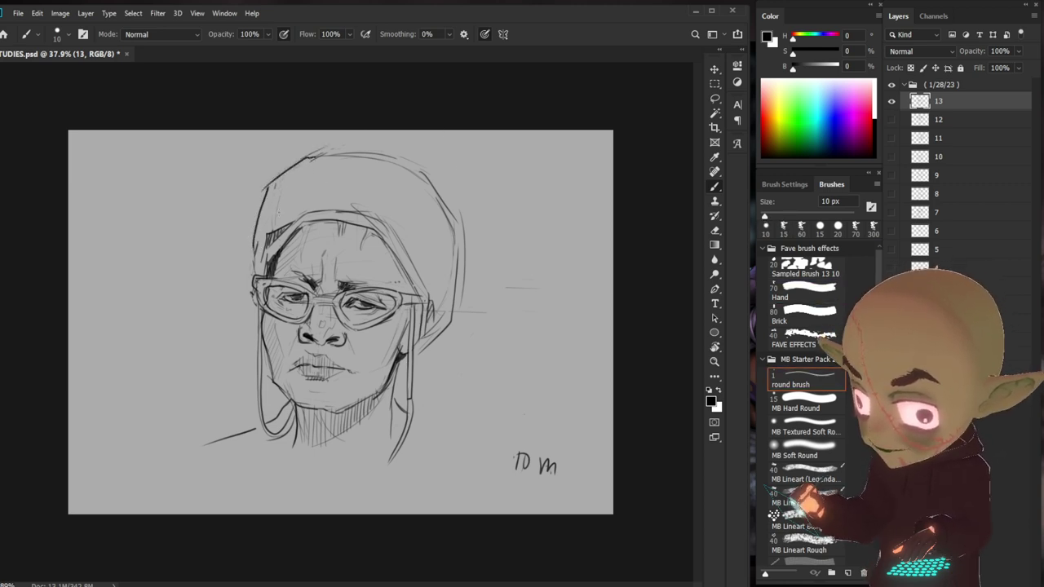
drag(252, 258, 254, 282)
mouse_move(390, 227)
mouse_down()
mouse_move(422, 293)
mouse_move(406, 278)
mouse_move(421, 320)
mouse_up()
mouse_move(413, 272)
mouse_down()
mouse_move(407, 299)
mouse_move(416, 297)
mouse_move(421, 328)
mouse_move(407, 332)
mouse_move(380, 390)
mouse_move(398, 368)
mouse_move(391, 428)
mouse_up()
drag(284, 408, 273, 422)
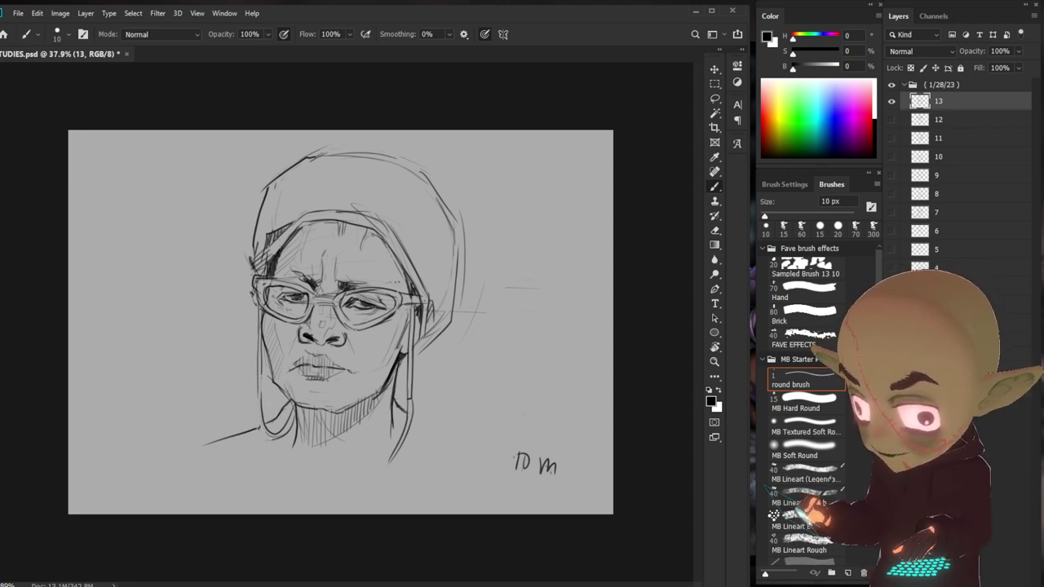
mouse_move(259, 369)
mouse_down()
mouse_move(257, 424)
mouse_move(284, 439)
mouse_up()
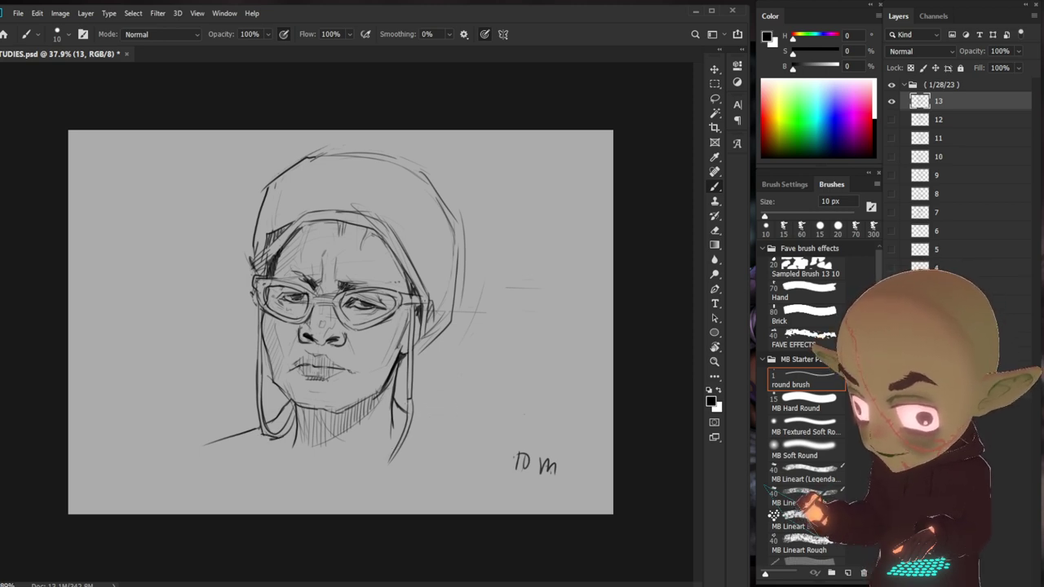
- Draw the collar contour, the left neck lines and both shoulder lines
mouse_move(393, 378)
mouse_down()
mouse_move(432, 390)
mouse_move(447, 416)
mouse_move(408, 487)
mouse_up()
drag(408, 437, 383, 491)
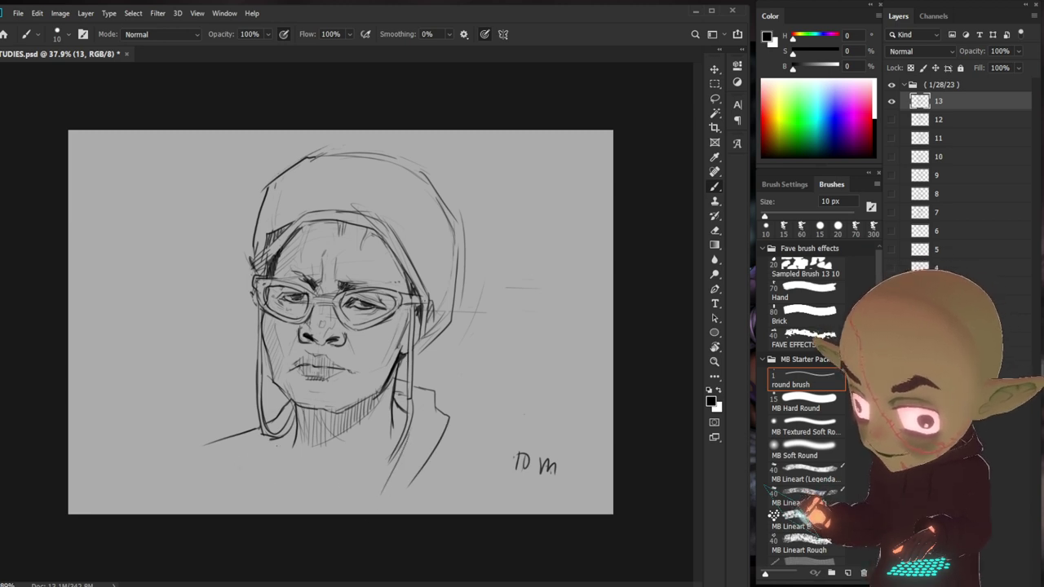
drag(280, 436, 287, 487)
drag(289, 439, 300, 505)
drag(260, 427, 249, 513)
mouse_move(250, 431)
mouse_down()
mouse_move(180, 461)
mouse_move(225, 496)
mouse_up()
drag(251, 448, 238, 491)
mouse_move(447, 425)
mouse_down()
mouse_move(505, 439)
mouse_move(496, 444)
mouse_up()
- Shade the hood's right side and darken its upper-left edge with the round brush
drag(430, 343, 409, 361)
mouse_move(449, 314)
mouse_down()
mouse_move(432, 322)
mouse_move(417, 360)
mouse_move(427, 341)
mouse_up()
drag(438, 319, 435, 335)
drag(448, 319, 438, 332)
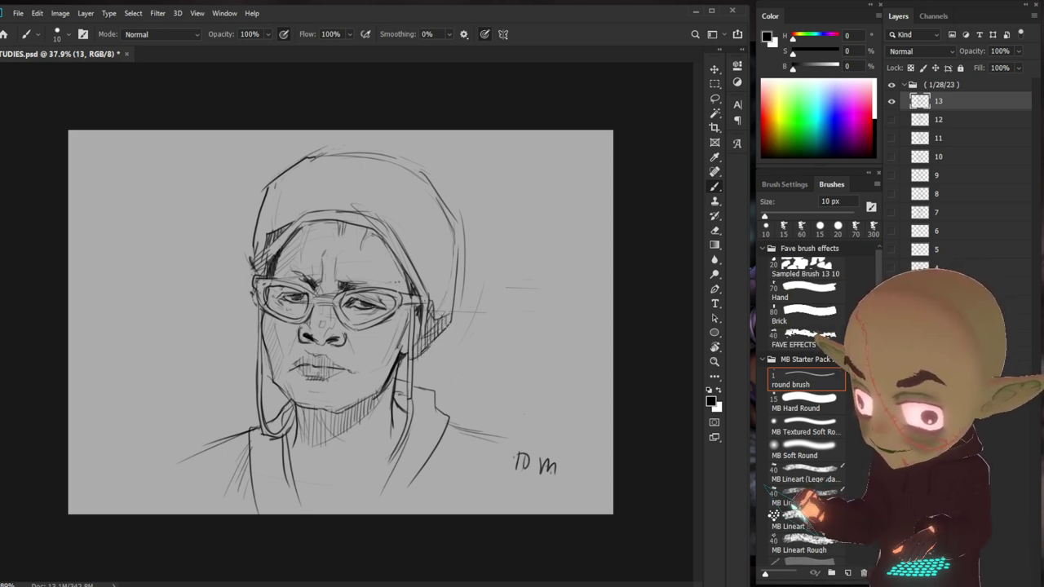
mouse_move(290, 171)
mouse_down()
mouse_move(255, 212)
mouse_move(239, 260)
mouse_up()
click(804, 290)
click(791, 379)
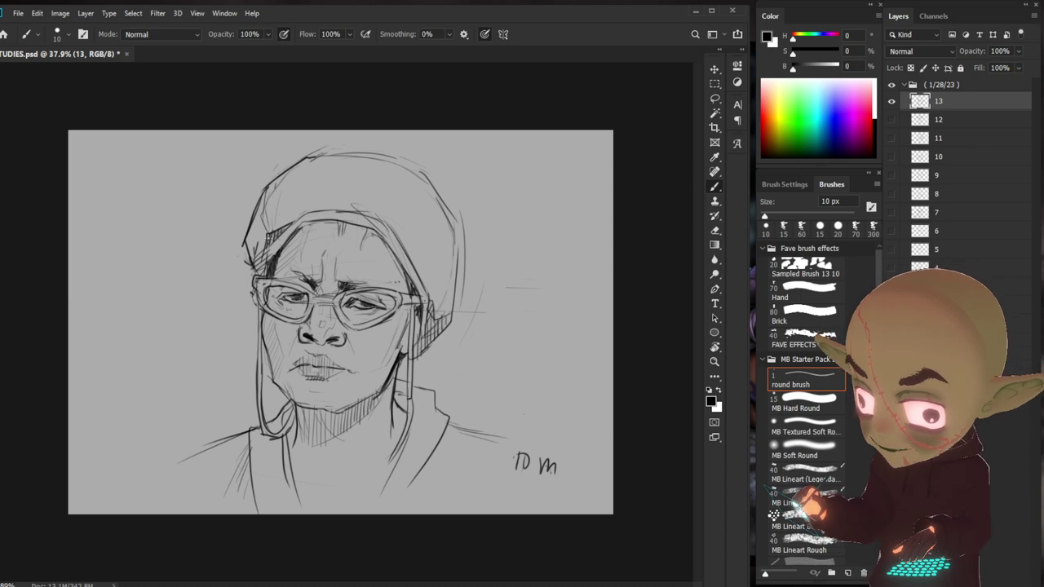
drag(260, 210, 252, 253)
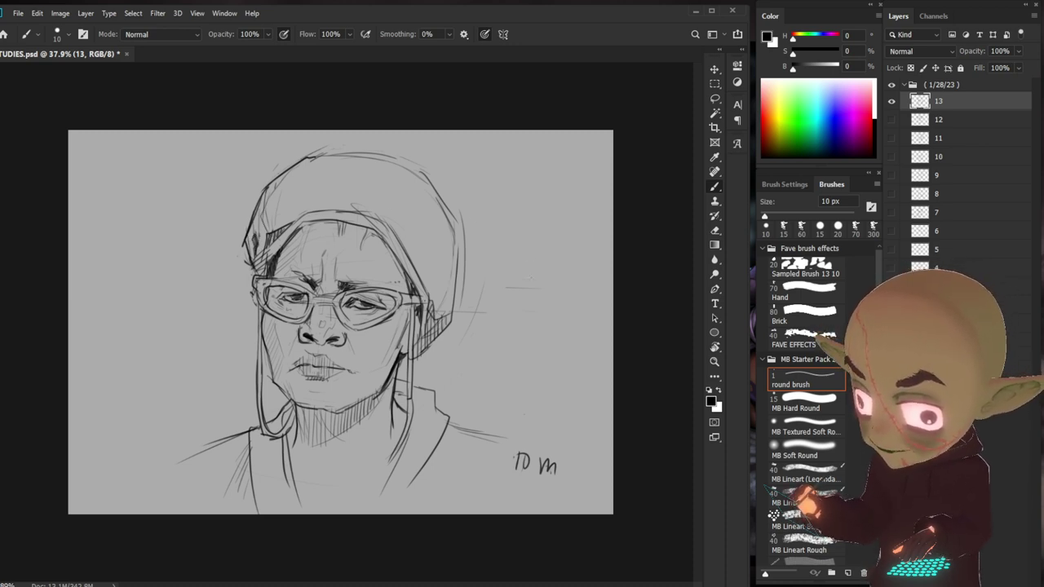
- Hatch shading on the neck below the chin, the collar and the right neck
drag(301, 407, 328, 455)
mouse_move(297, 419)
mouse_down()
mouse_move(285, 438)
mouse_move(292, 465)
mouse_move(286, 426)
mouse_up()
drag(396, 390, 390, 405)
drag(399, 393, 390, 416)
mouse_move(393, 407)
mouse_down()
mouse_move(383, 444)
mouse_move(389, 436)
mouse_up()
drag(395, 428, 380, 450)
drag(370, 408, 340, 435)
drag(346, 431, 307, 450)
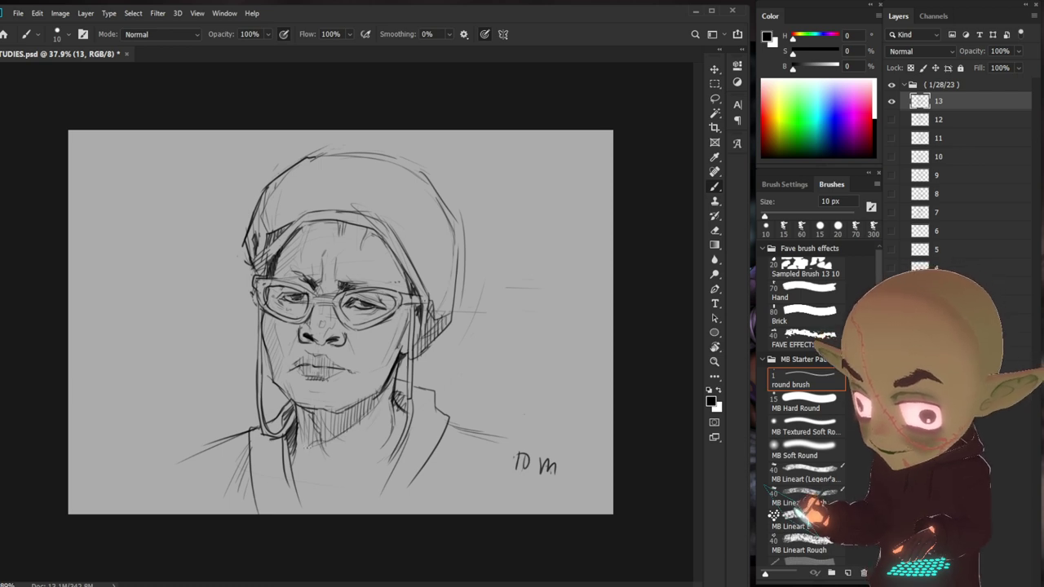
- Build up hatching across the left chest, collar and neck
drag(303, 403, 295, 421)
drag(310, 407, 298, 452)
drag(313, 421, 311, 451)
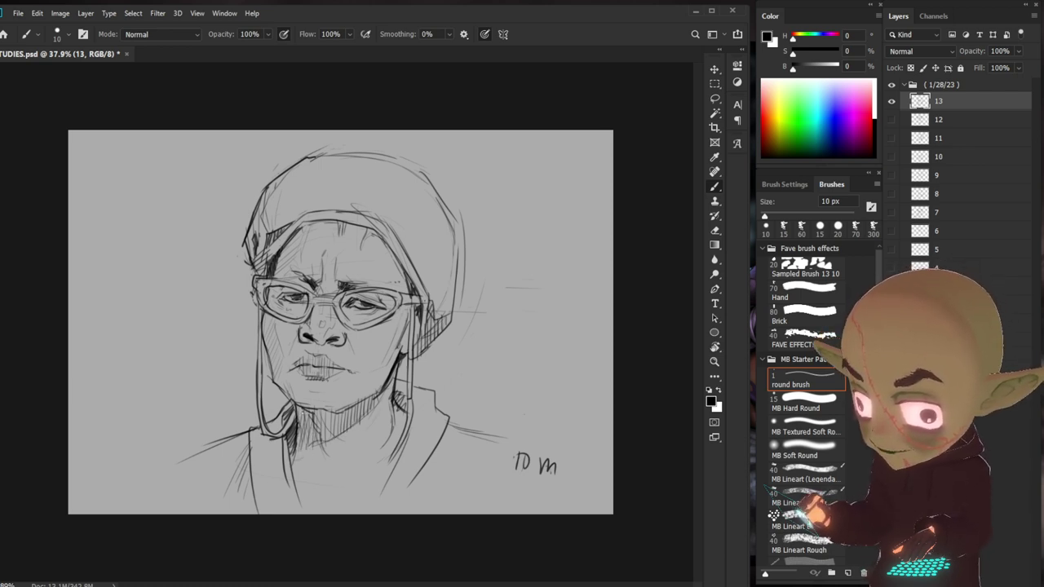
mouse_move(316, 408)
mouse_down()
mouse_move(301, 424)
mouse_move(310, 437)
mouse_up()
drag(310, 408, 303, 421)
mouse_move(318, 408)
mouse_down()
mouse_move(310, 438)
mouse_move(305, 416)
mouse_move(287, 412)
mouse_up()
drag(293, 392, 281, 402)
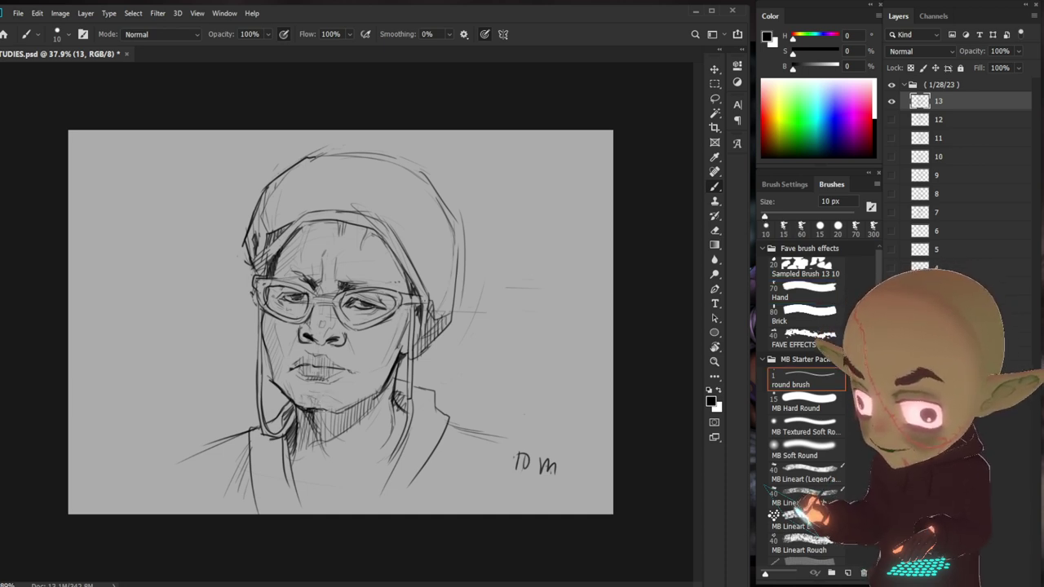
- Hatch shading under the chin and near the collar
drag(335, 414, 398, 393)
mouse_move(396, 430)
mouse_down()
mouse_move(410, 421)
mouse_move(362, 513)
mouse_up()
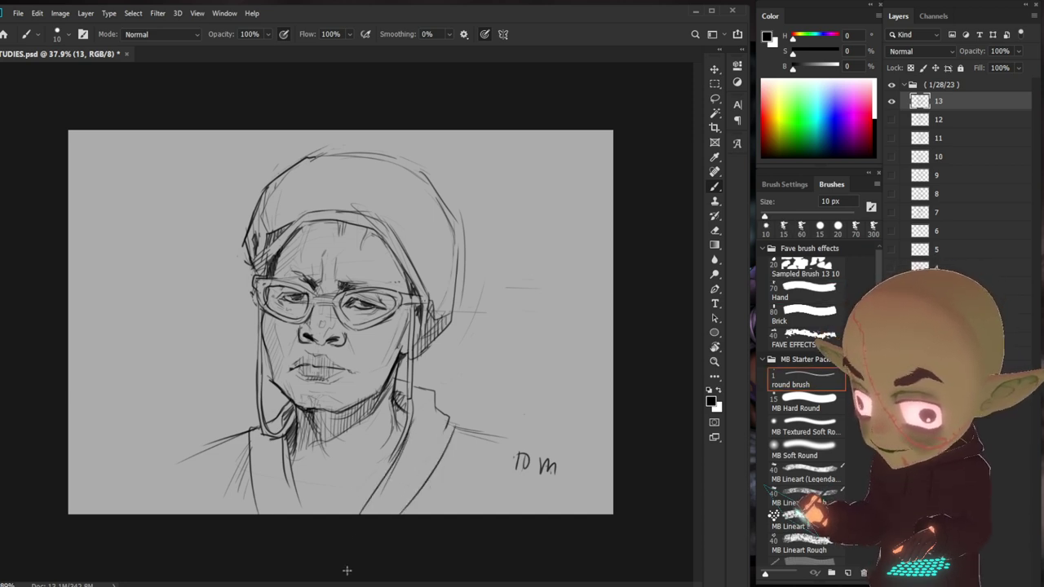
click(804, 292)
key(period)
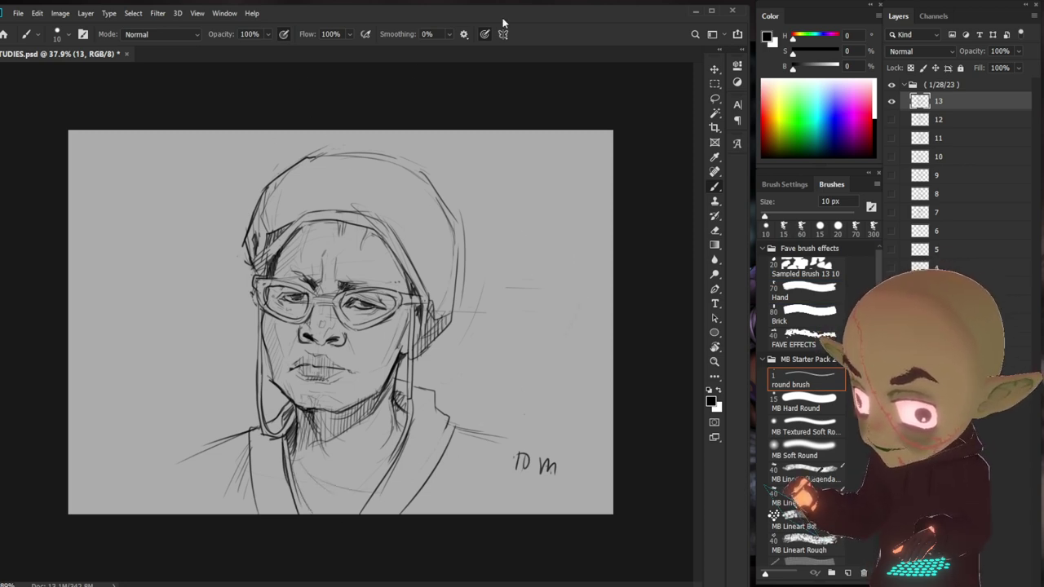
- Hatch the right cheek and hood, mark the left nostril, and hide layer 13
mouse_move(410, 242)
mouse_down()
mouse_move(422, 253)
mouse_move(416, 273)
mouse_move(431, 303)
mouse_up()
mouse_move(440, 266)
mouse_down()
mouse_move(440, 302)
mouse_move(450, 302)
mouse_up()
drag(457, 211, 452, 333)
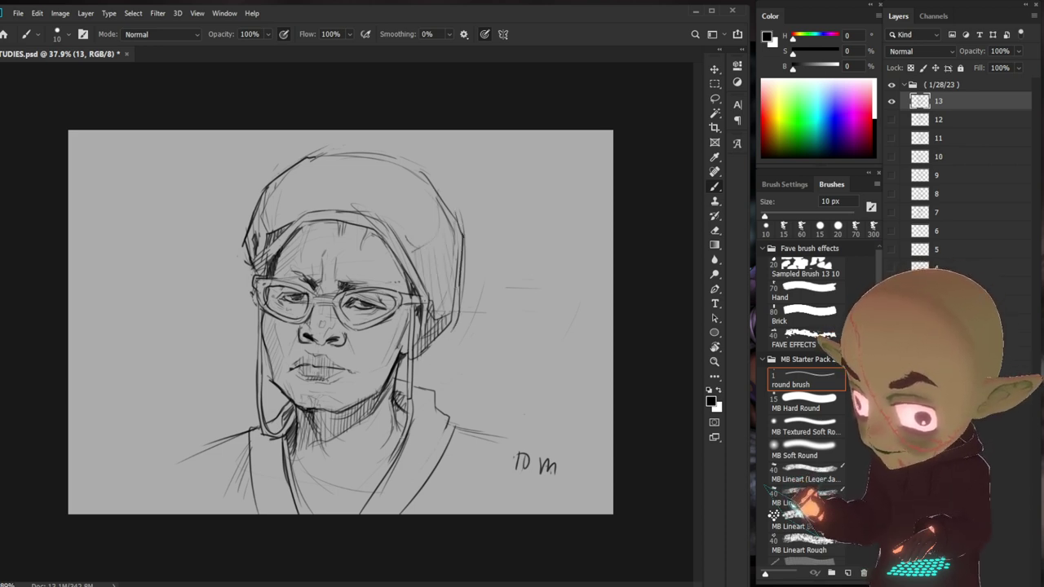
drag(305, 334, 312, 337)
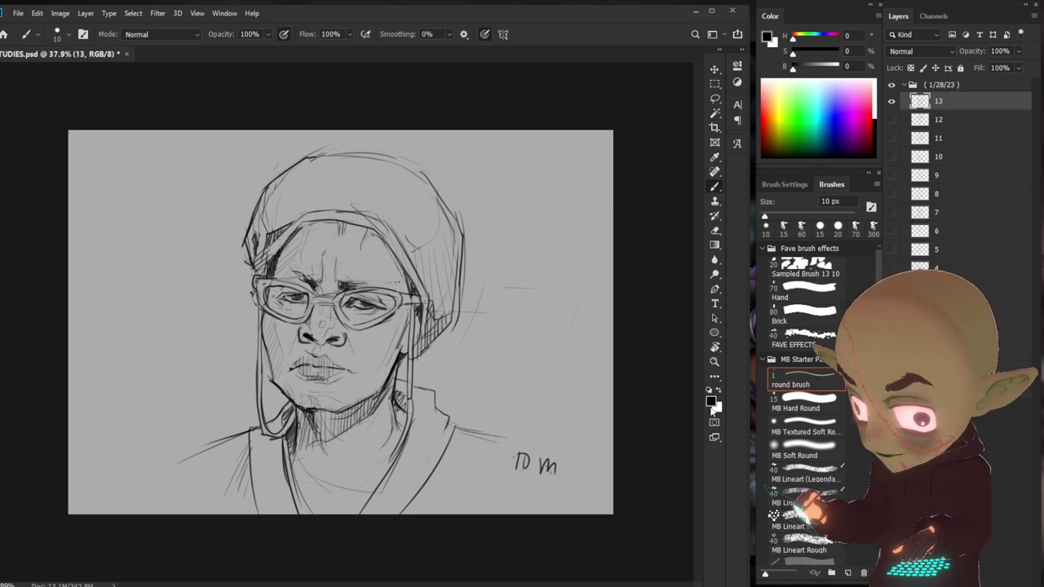
click(892, 101)
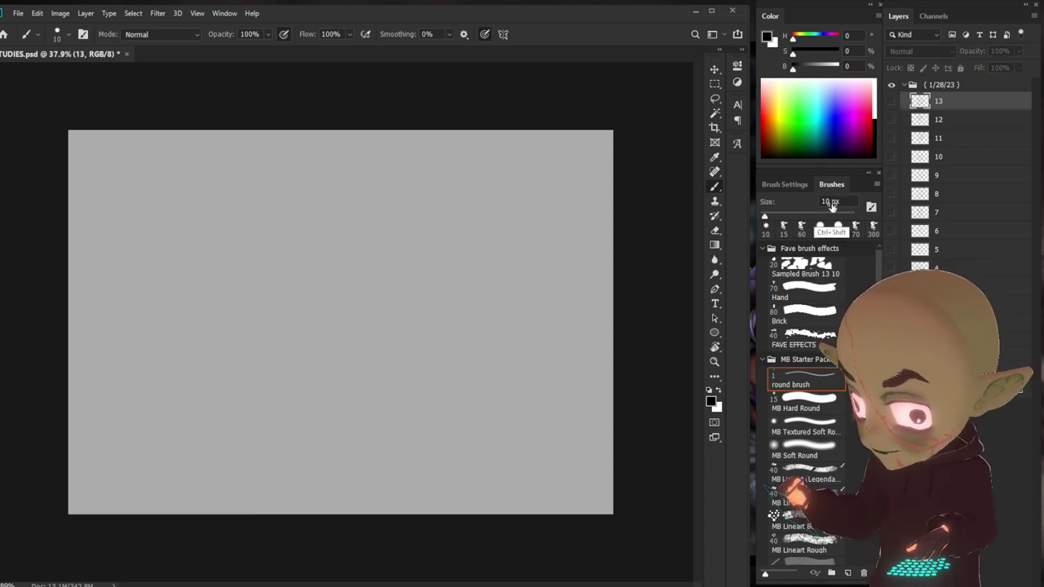
- Create a new layer named 14 and write the 10m time note in the corner
key(ctrl+shift+n)
text(14)
key(Return)
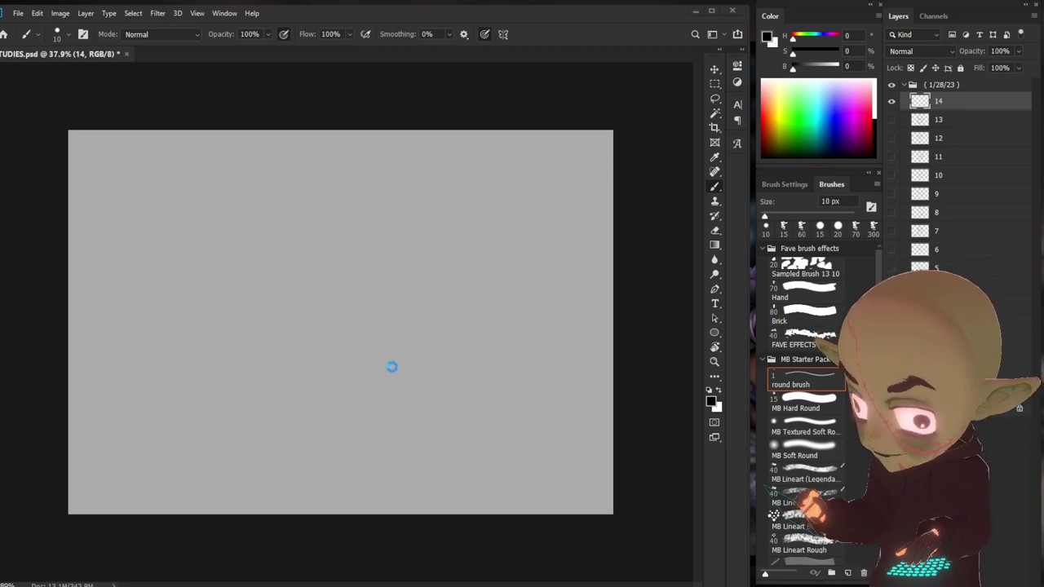
mouse_move(517, 438)
mouse_down()
mouse_move(515, 455)
mouse_move(550, 455)
mouse_up()
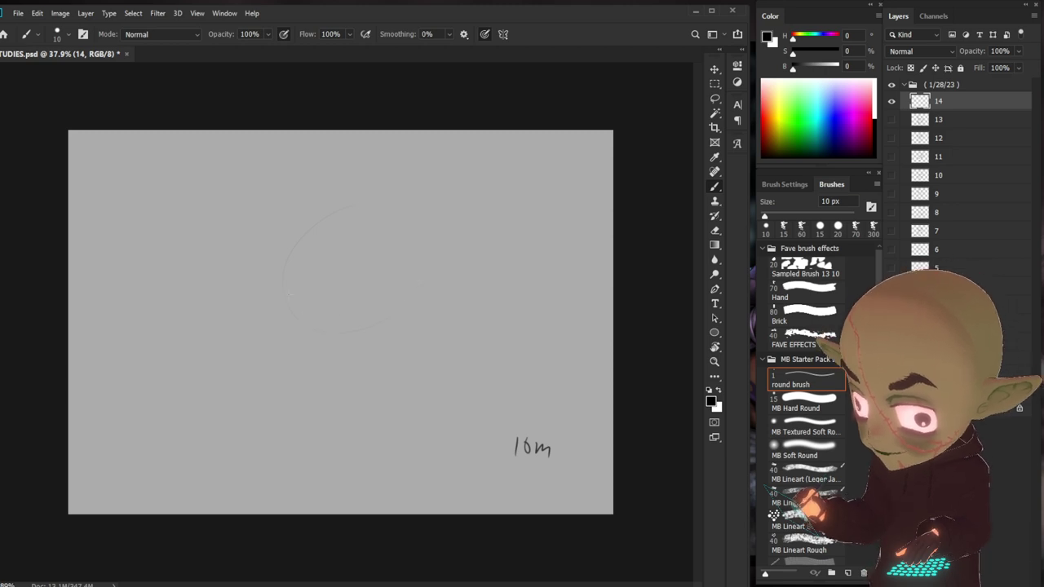
- Block in the new head's sides, jaw corners, top and a construction line
drag(285, 248, 269, 336)
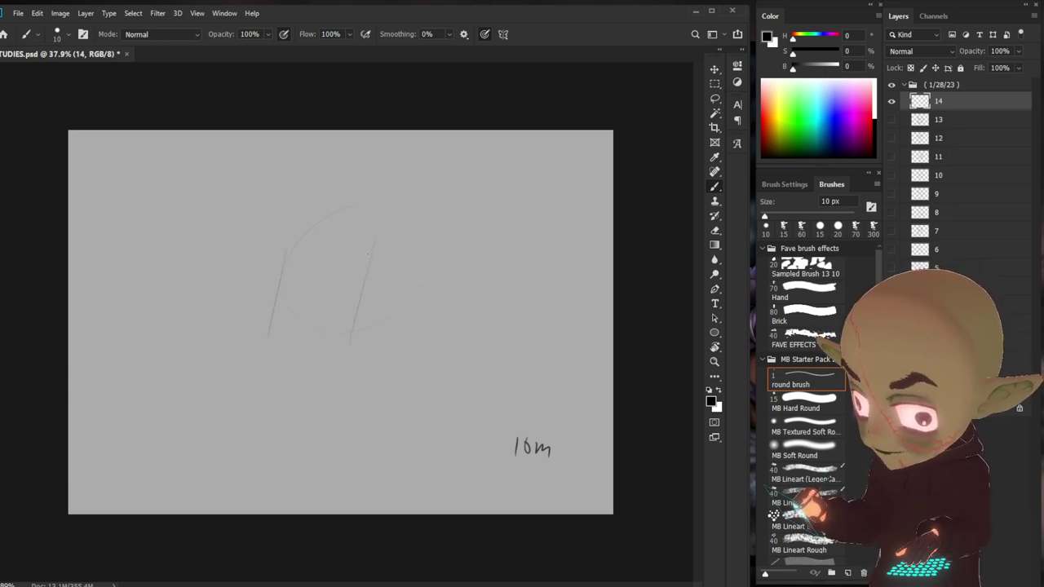
mouse_move(439, 278)
mouse_down()
mouse_move(422, 356)
mouse_move(405, 377)
mouse_up()
mouse_move(275, 333)
mouse_down()
mouse_move(280, 356)
mouse_move(323, 390)
mouse_move(405, 377)
mouse_up()
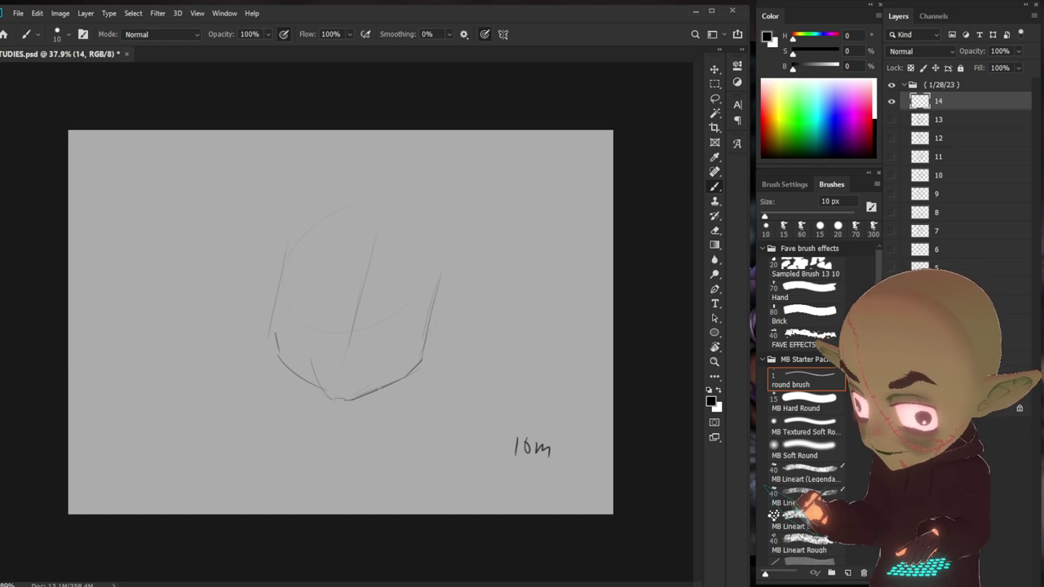
mouse_move(327, 176)
mouse_down()
mouse_move(408, 184)
mouse_move(462, 216)
mouse_move(450, 297)
mouse_move(434, 300)
mouse_up()
mouse_move(419, 224)
mouse_down()
mouse_move(367, 206)
mouse_move(319, 229)
mouse_move(302, 256)
mouse_up()
drag(439, 277, 431, 336)
- Sketch hair at the upper left of the head and undo a stray jaw stroke
click(803, 290)
click(804, 379)
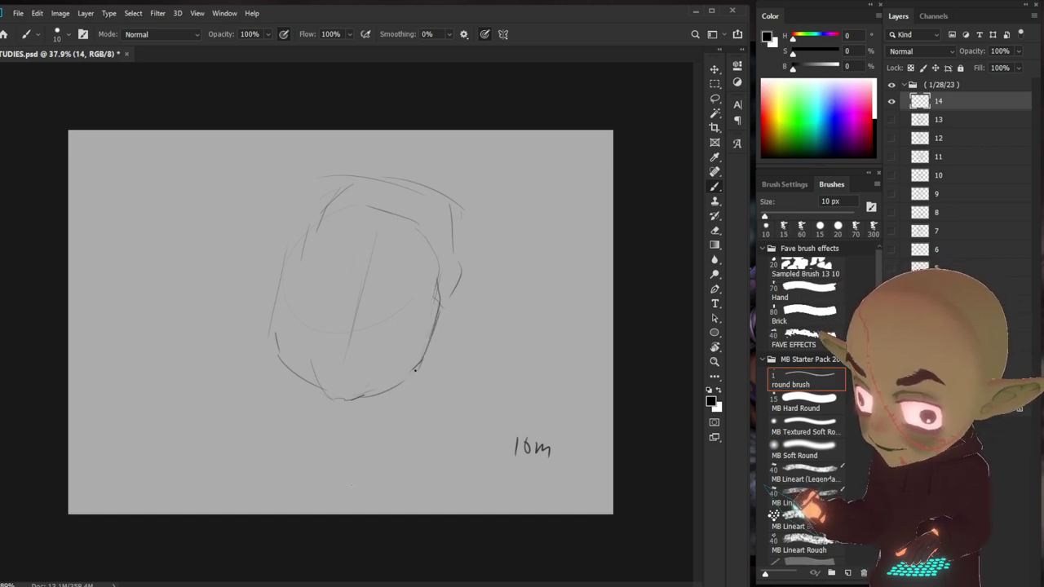
drag(325, 177, 297, 207)
mouse_move(316, 205)
mouse_down()
mouse_move(284, 222)
mouse_move(290, 233)
mouse_move(269, 270)
mouse_move(289, 258)
mouse_move(275, 235)
mouse_up()
mouse_move(292, 239)
mouse_down()
mouse_move(272, 250)
mouse_move(287, 257)
mouse_move(275, 346)
mouse_up()
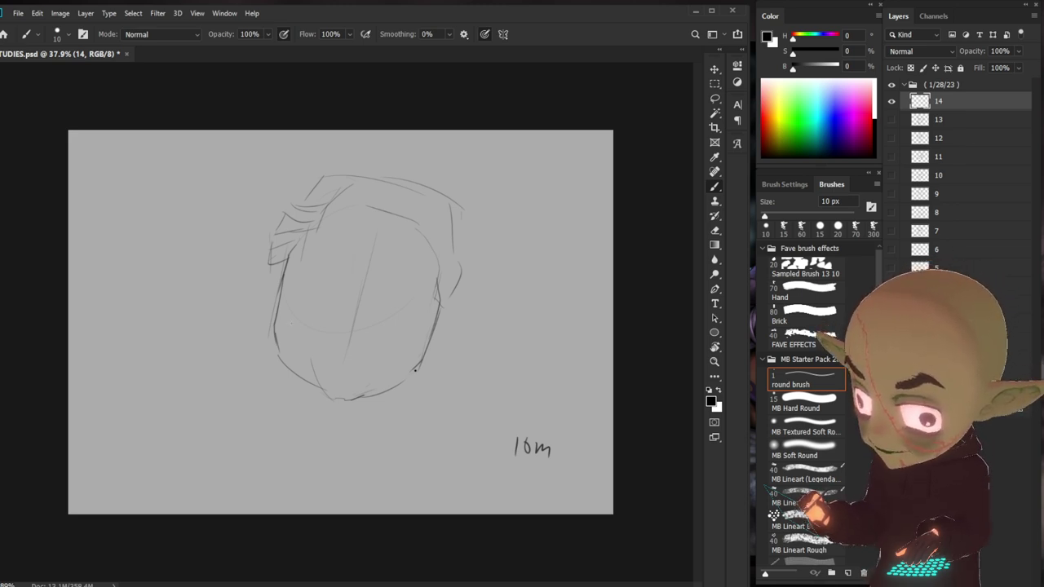
drag(274, 318, 310, 410)
key(ctrl+z)
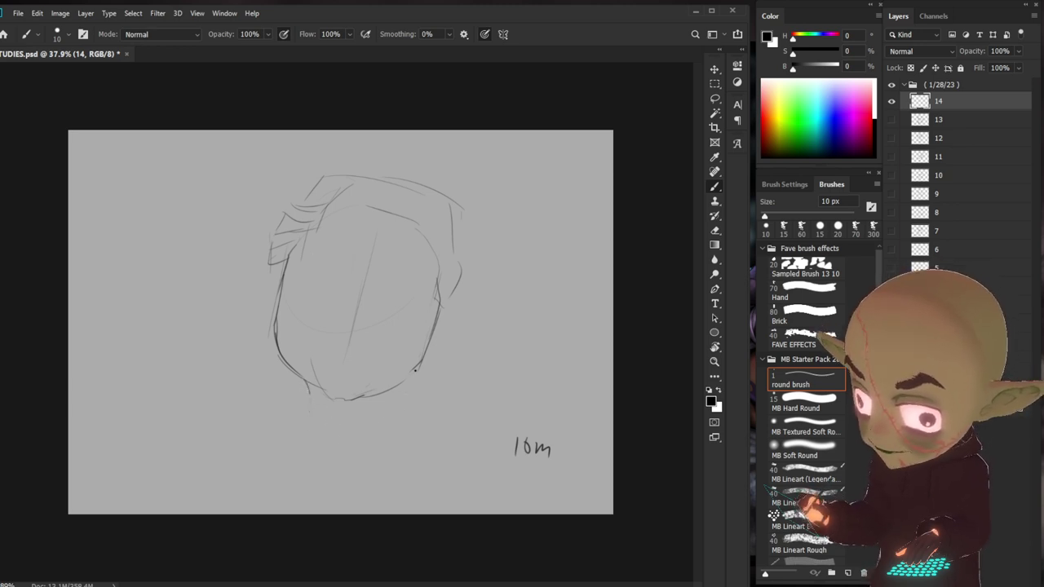
- Draw the neck, chin underside, shoulder, right ear, mouth line and nose
drag(392, 390, 378, 417)
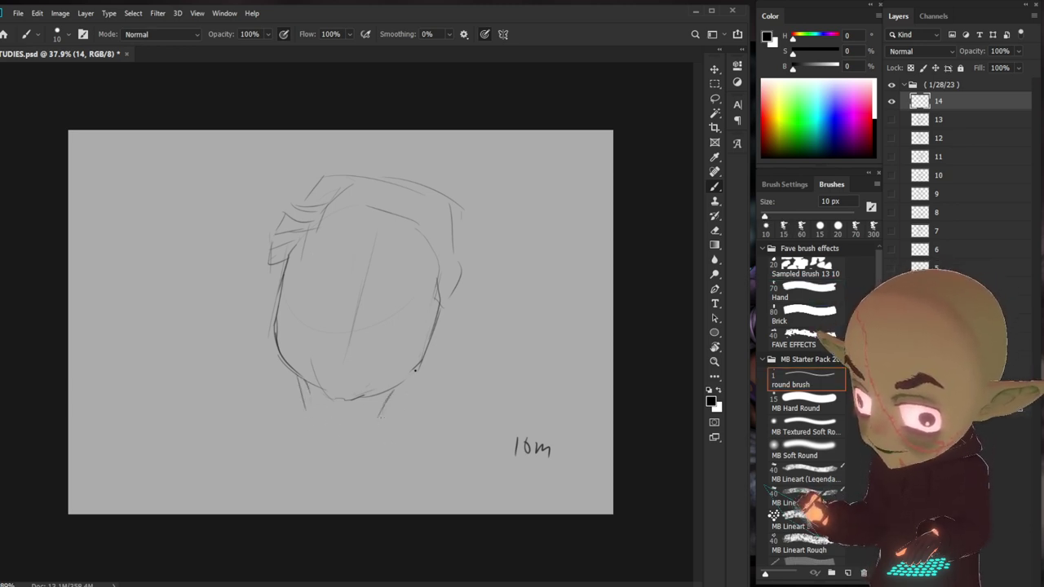
mouse_move(309, 410)
mouse_down()
mouse_move(385, 416)
mouse_move(391, 406)
mouse_move(253, 414)
mouse_up()
drag(391, 413, 445, 430)
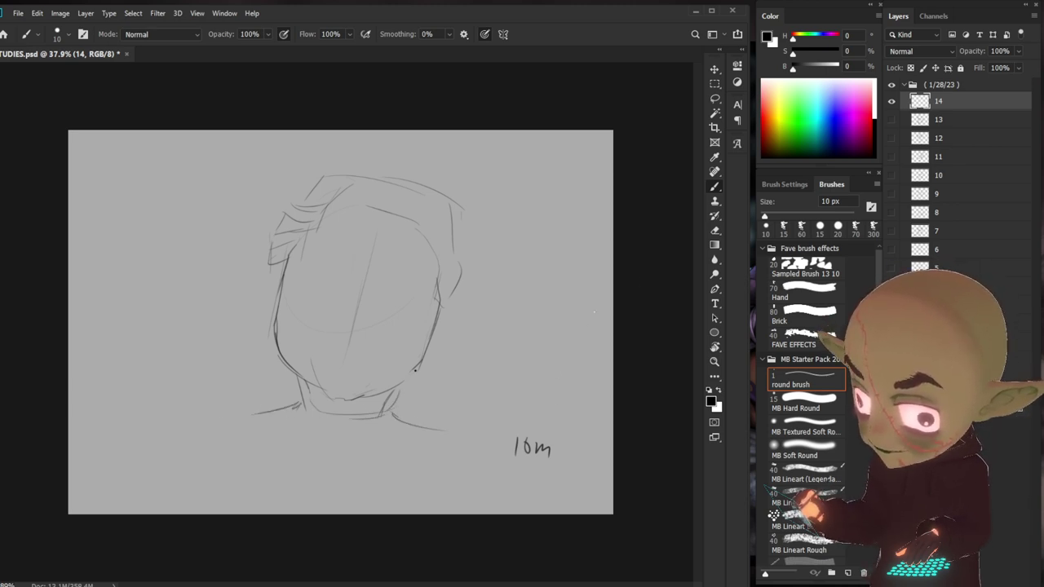
mouse_move(445, 307)
mouse_down()
mouse_move(457, 310)
mouse_move(427, 362)
mouse_up()
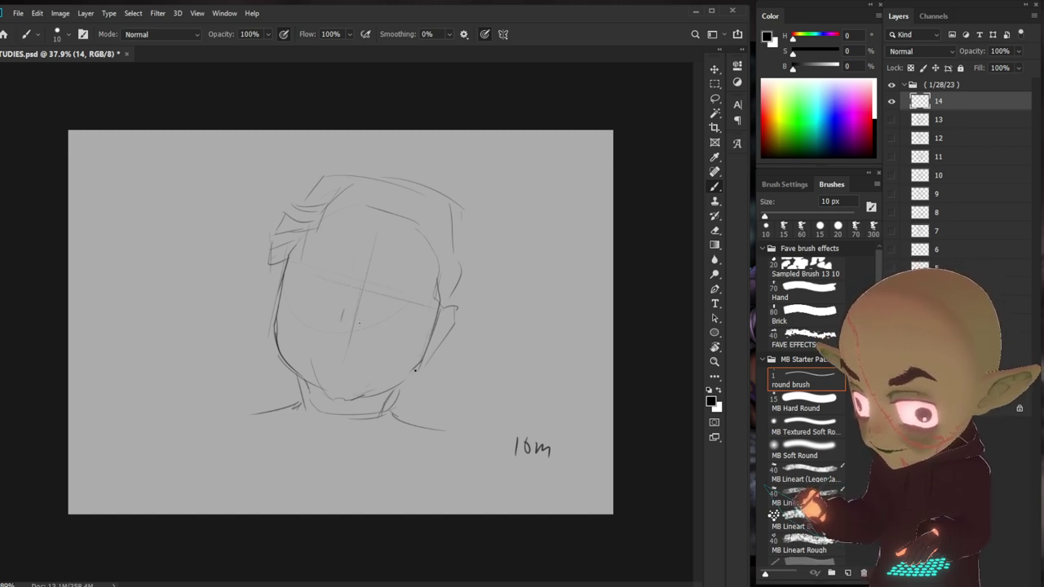
drag(339, 330, 367, 330)
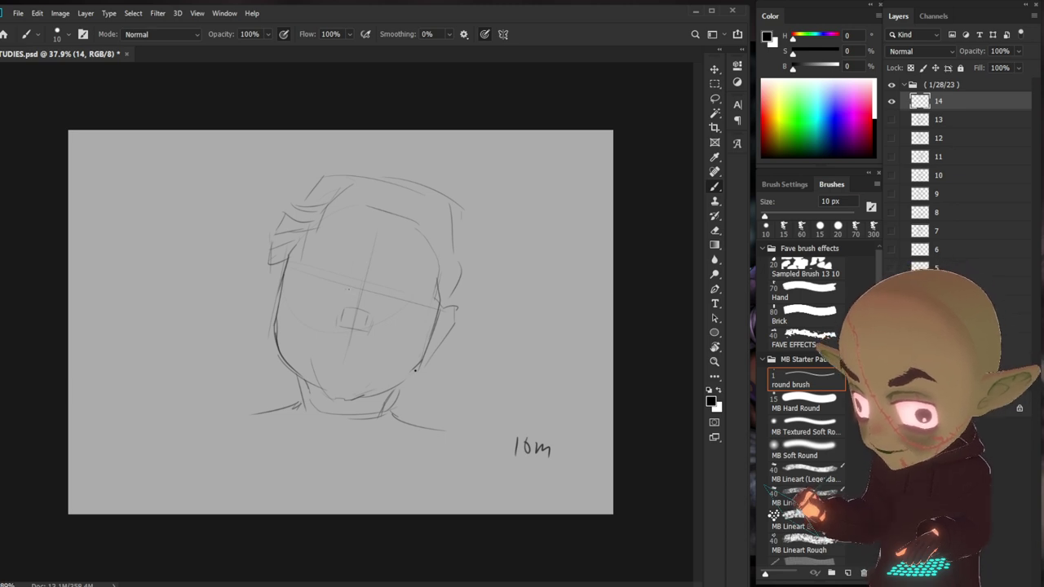
drag(377, 299, 370, 326)
- Mark the eye line, the left brow and the right eye shape
drag(326, 256, 412, 283)
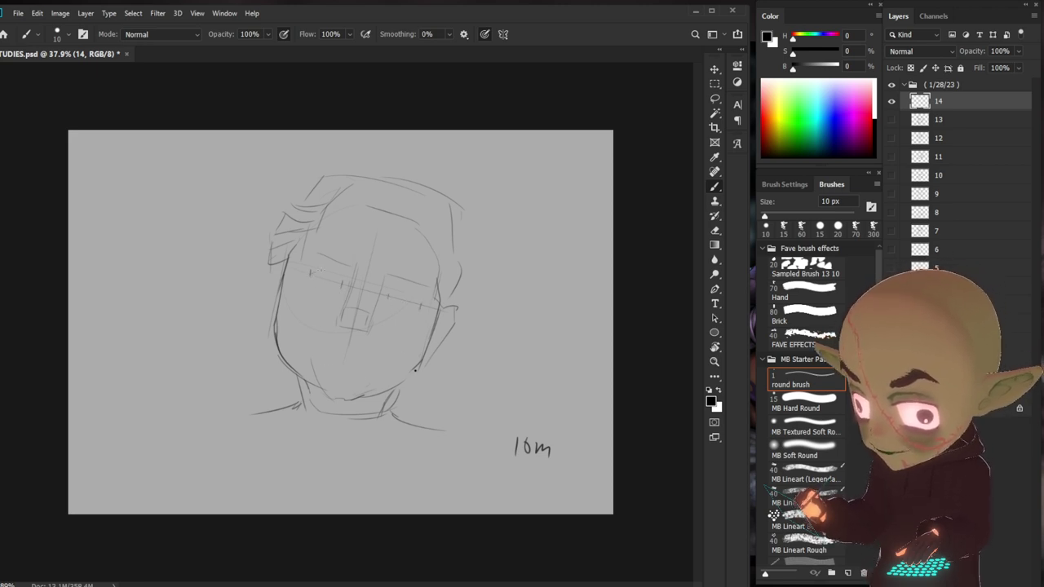
mouse_move(331, 270)
mouse_down()
mouse_move(339, 281)
mouse_move(411, 292)
mouse_up()
drag(317, 265, 333, 270)
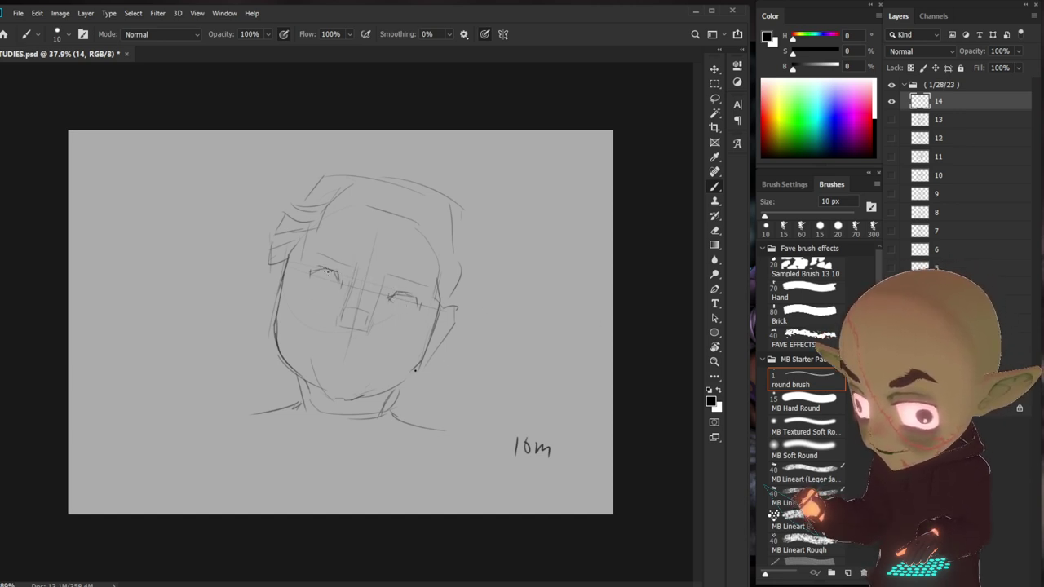
drag(393, 305, 414, 308)
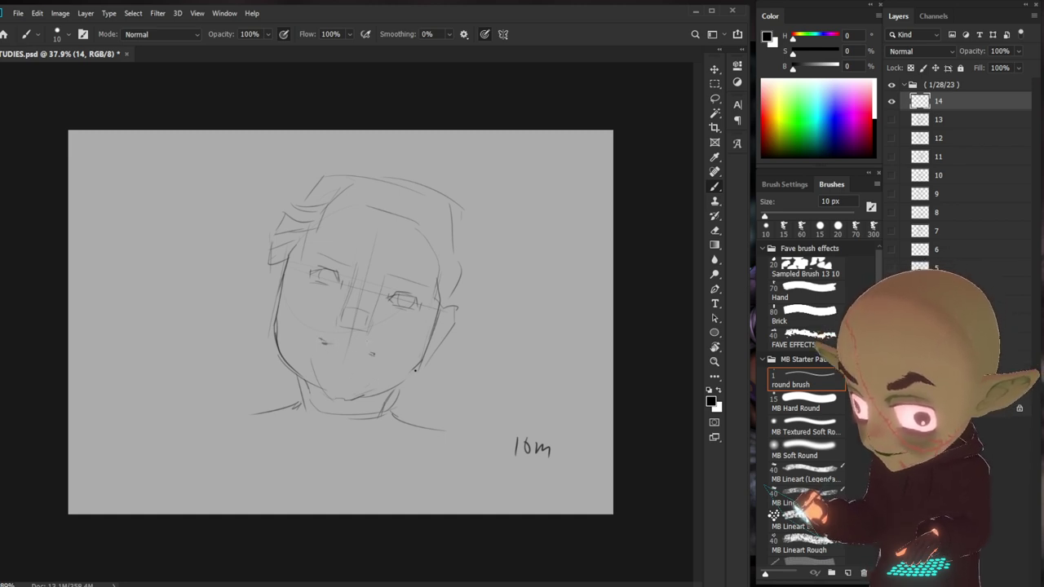
- Redraw the mouth as short marks after undoing a stray stroke
drag(325, 343, 355, 349)
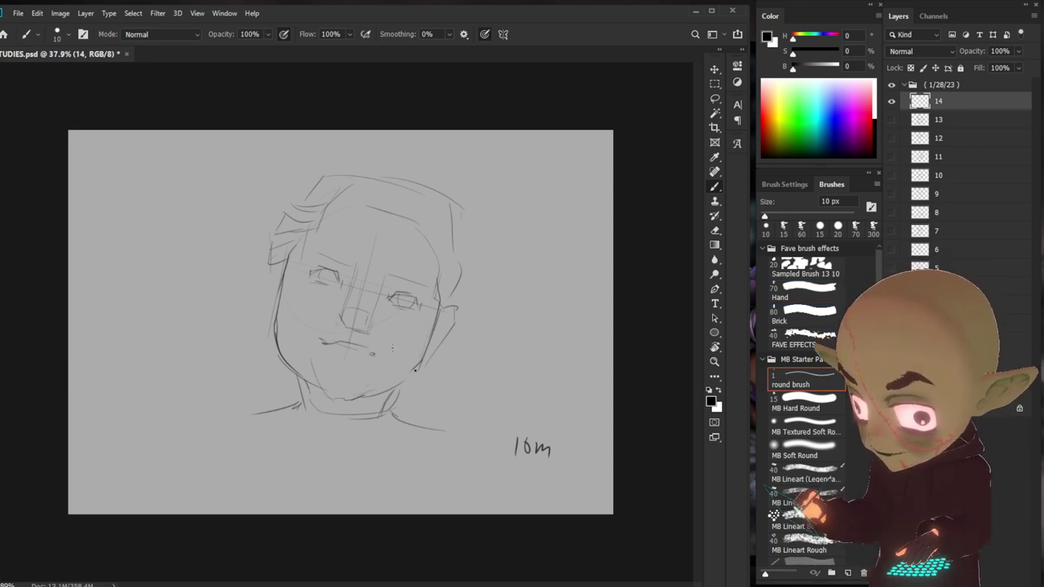
key(ctrl+z)
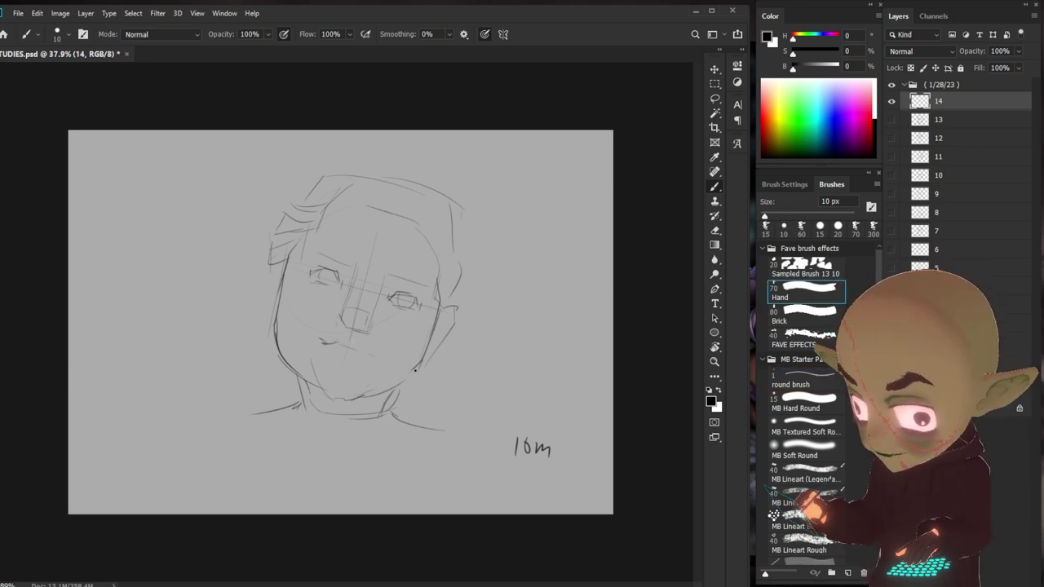
drag(330, 347, 343, 354)
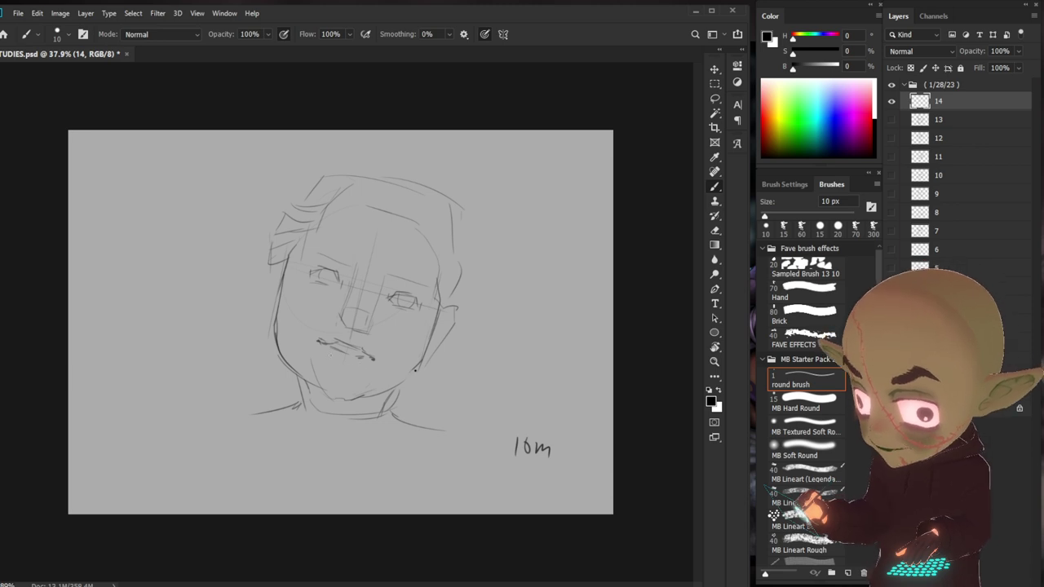
drag(361, 355, 372, 359)
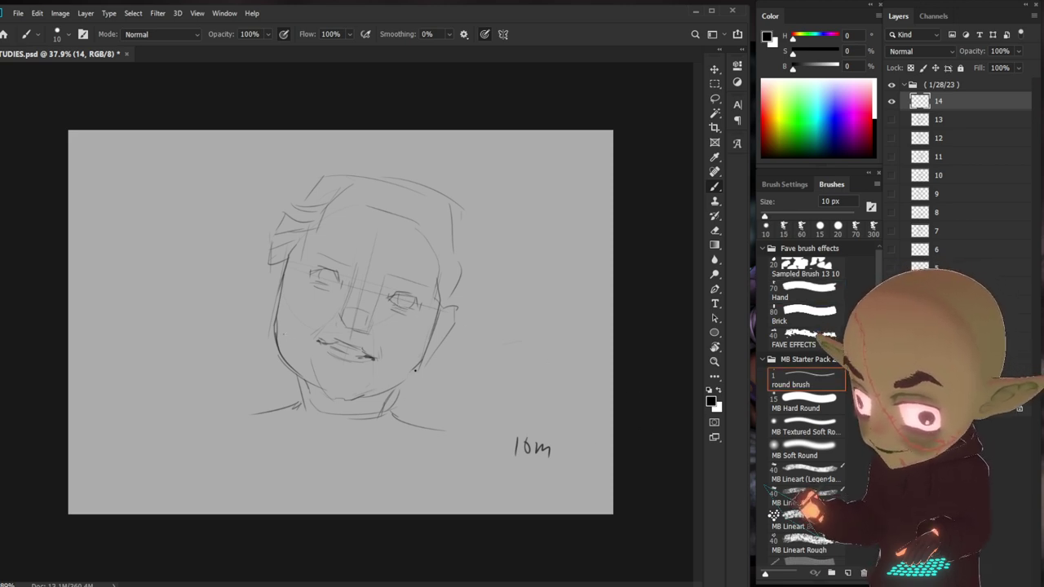
- Strengthen the hair sides, right jaw line and lower chin contour
mouse_move(285, 202)
mouse_down()
mouse_move(257, 329)
mouse_move(285, 385)
mouse_up()
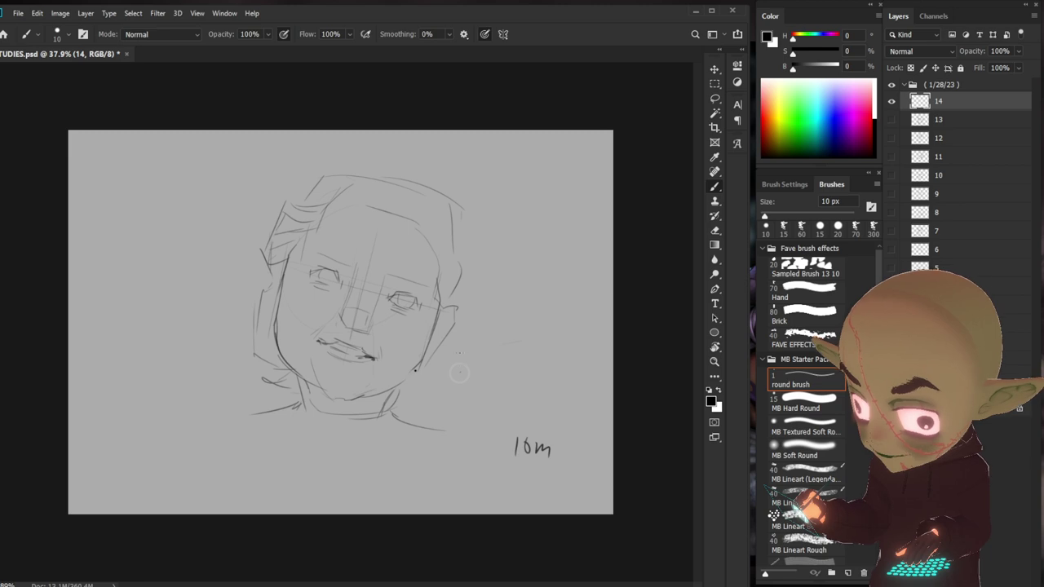
mouse_move(462, 233)
mouse_down()
mouse_move(465, 287)
mouse_move(450, 304)
mouse_up()
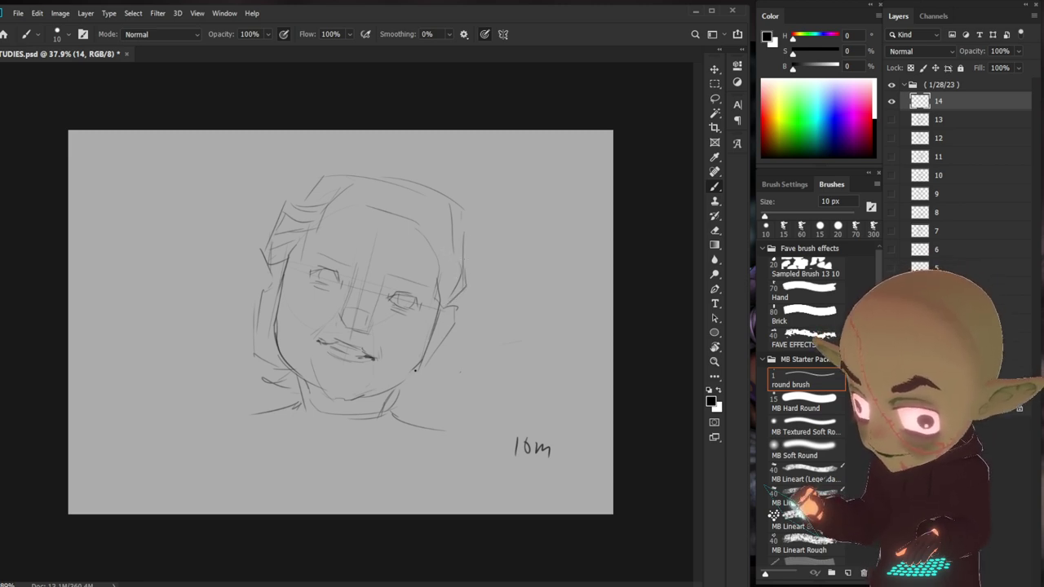
drag(446, 292, 441, 398)
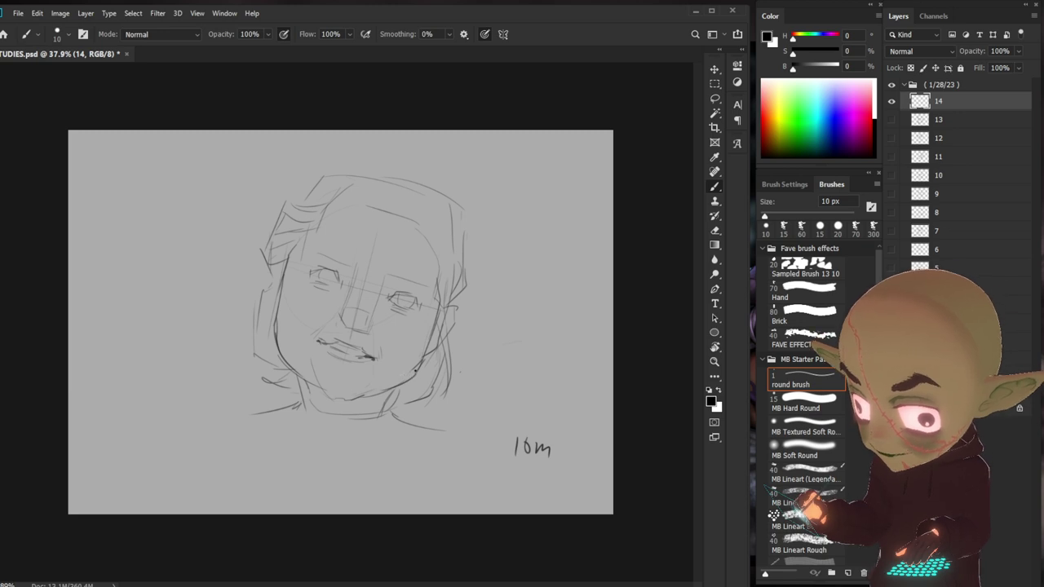
drag(424, 365, 275, 324)
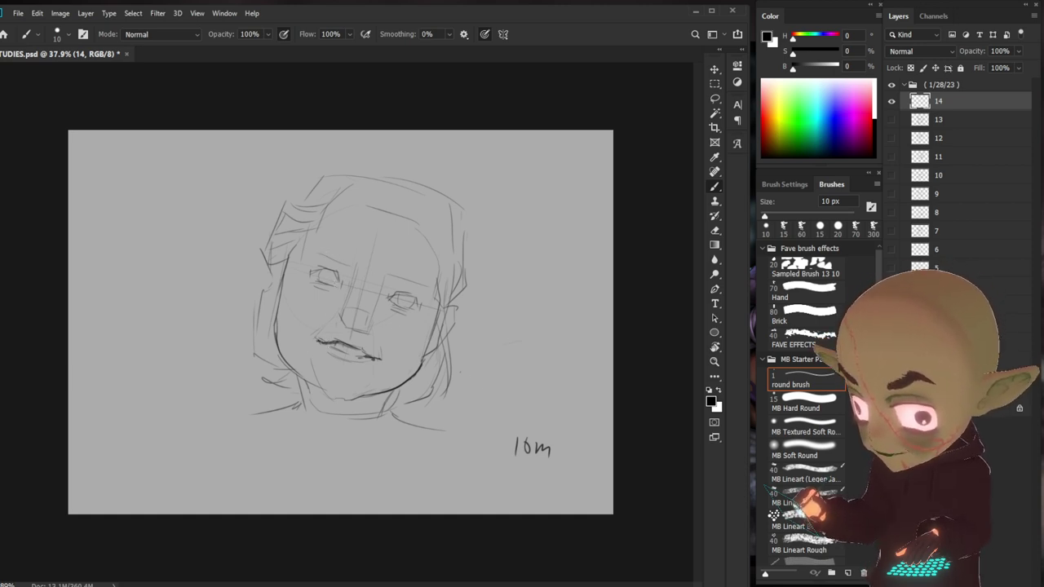
- Darken the shading in both eyes
drag(330, 272, 328, 282)
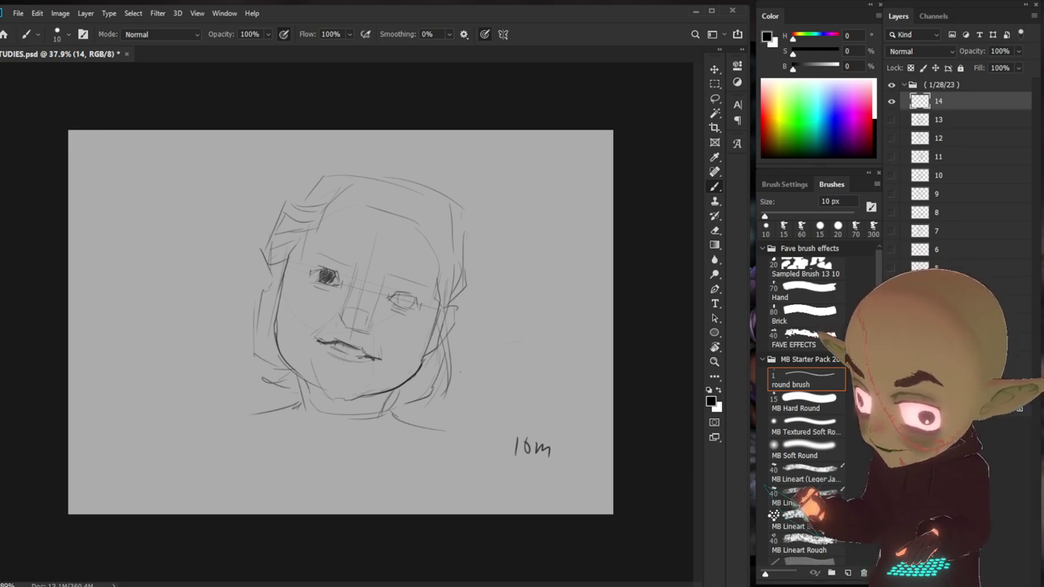
mouse_move(398, 294)
mouse_down()
mouse_move(416, 306)
mouse_move(403, 306)
mouse_up()
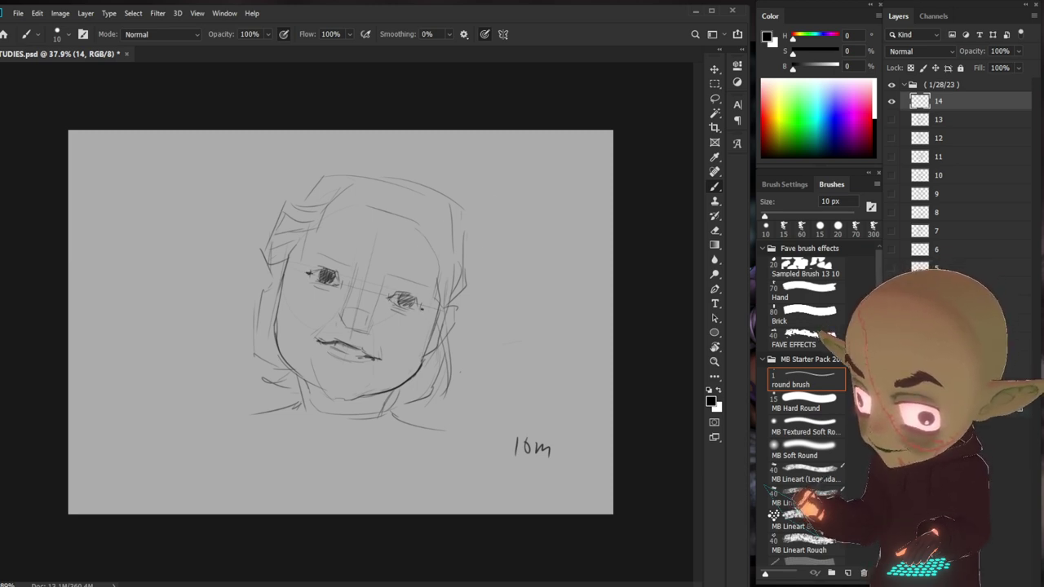
drag(406, 297, 419, 303)
drag(400, 293, 413, 300)
drag(313, 273, 337, 263)
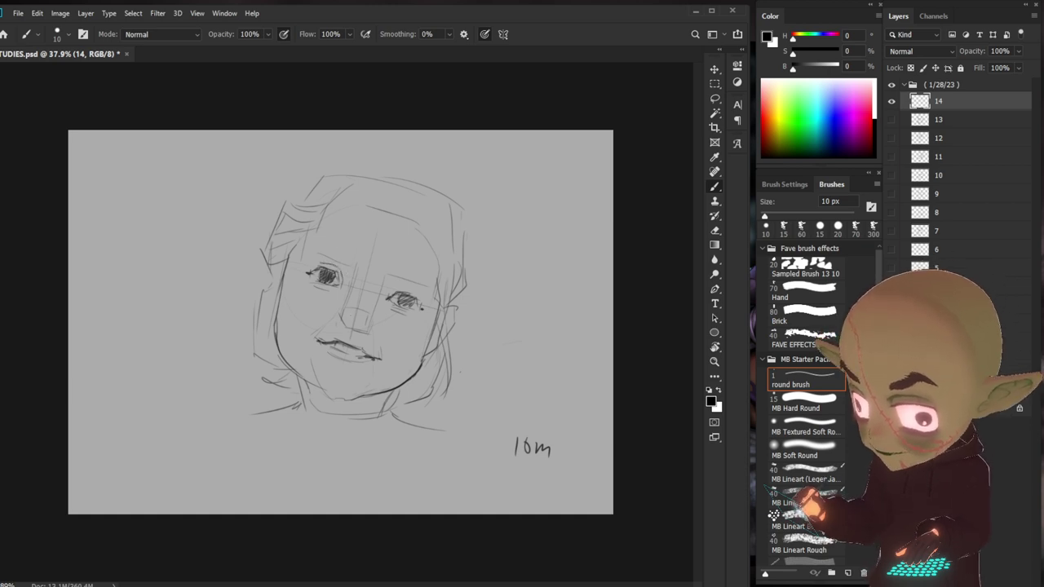
drag(391, 293, 417, 289)
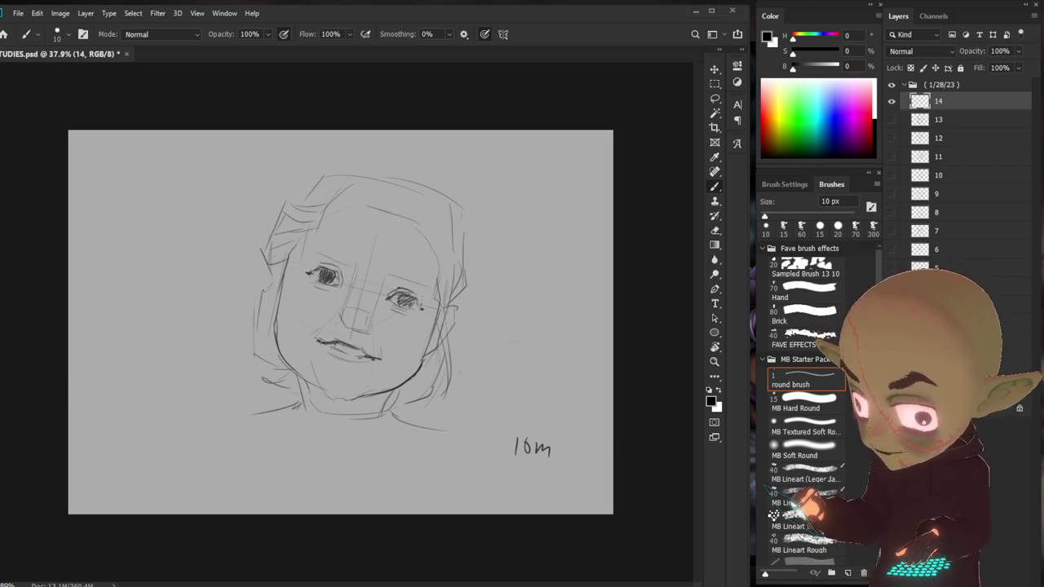
click(803, 291)
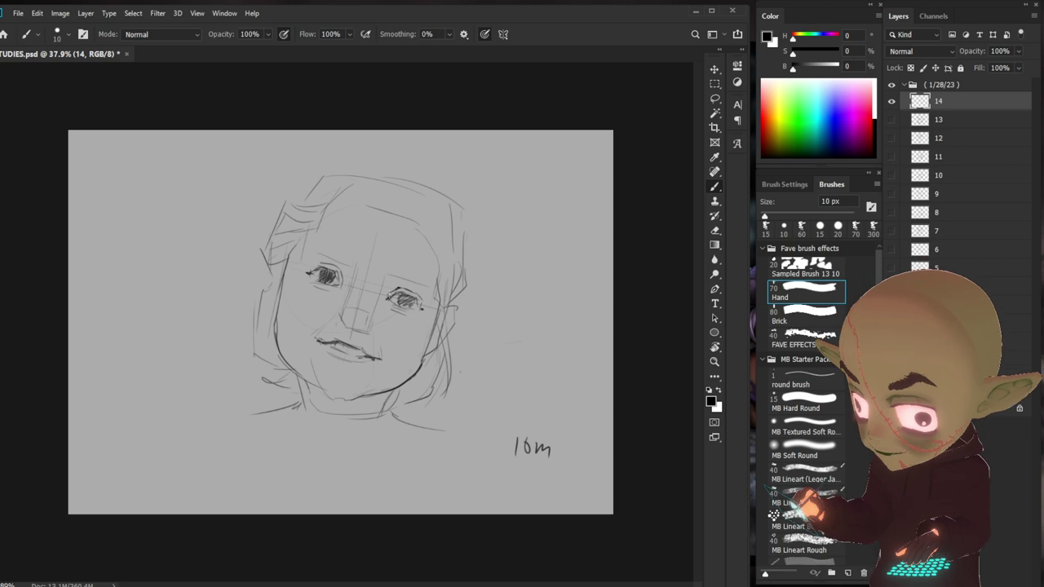
- Draw eyebrows above the right and left eyes, strengthening the left one
click(803, 379)
drag(391, 268, 407, 277)
drag(329, 258, 348, 248)
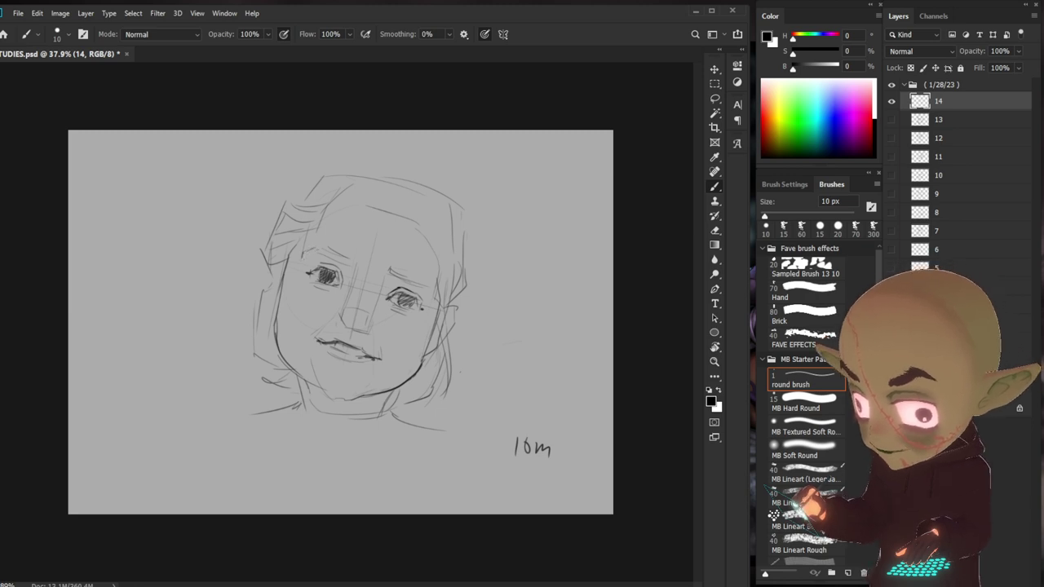
mouse_move(323, 255)
mouse_down()
mouse_move(362, 252)
mouse_move(319, 248)
mouse_move(351, 266)
mouse_up()
- Toggle between the Hand and round brush presets, then darken the right eye
key(comma)
key(comma)
key(comma)
key(period)
key(period)
key(period)
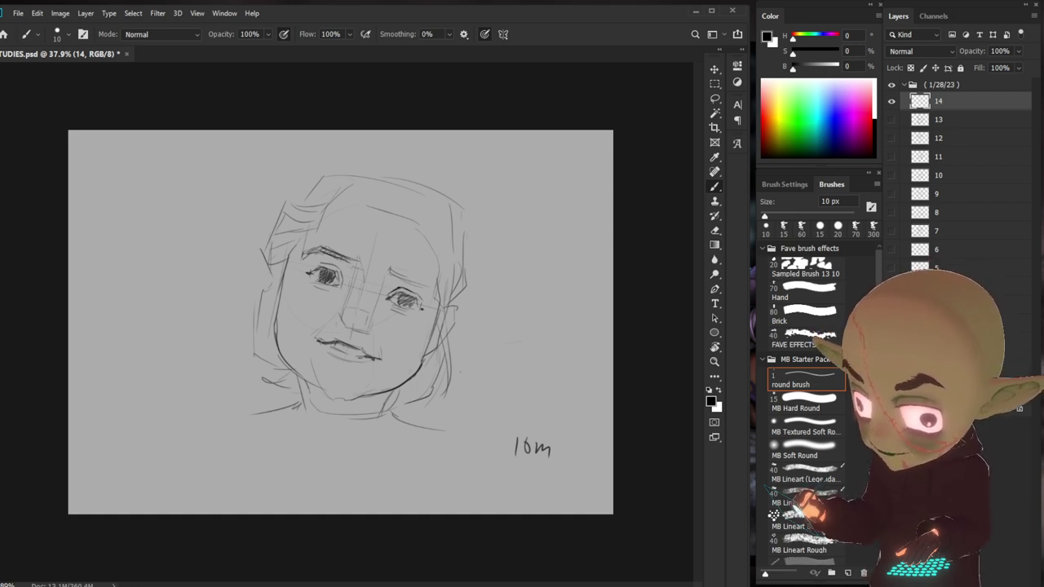
key(comma)
key(comma)
key(comma)
key(period)
key(period)
key(period)
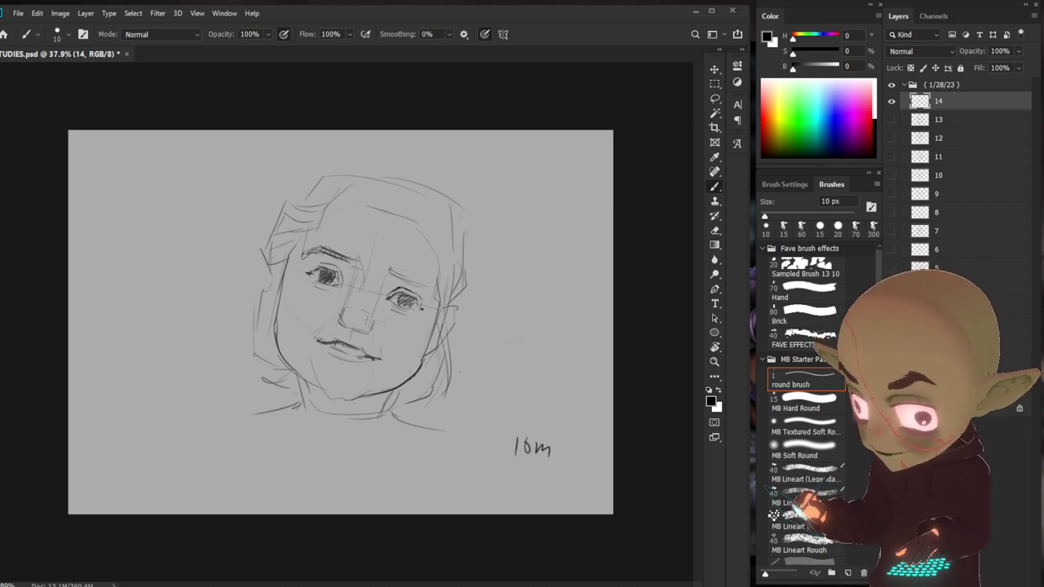
key(comma)
key(comma)
key(comma)
key(period)
key(period)
key(period)
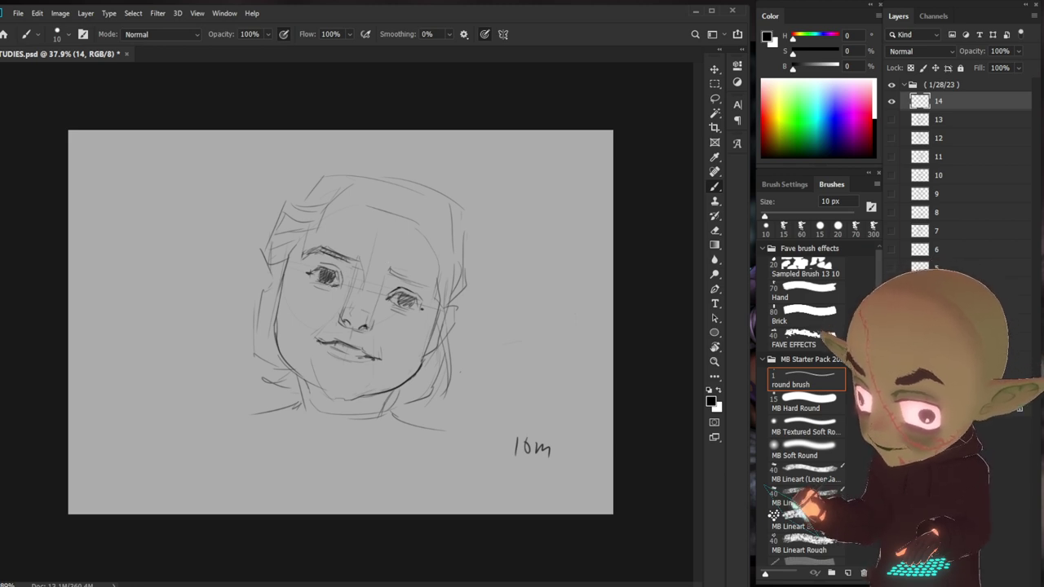
key(comma)
key(comma)
key(comma)
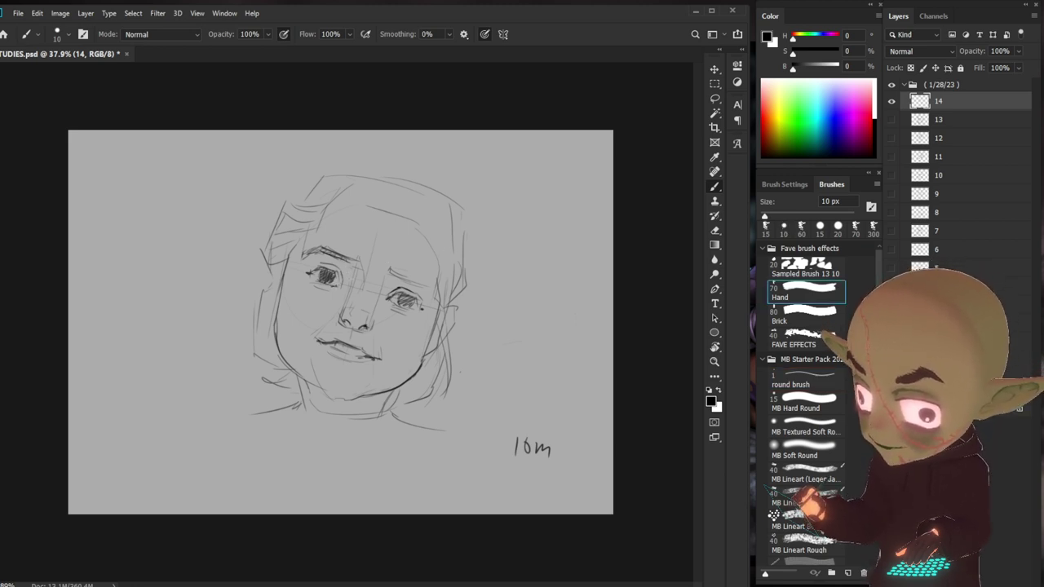
key(period)
key(period)
key(period)
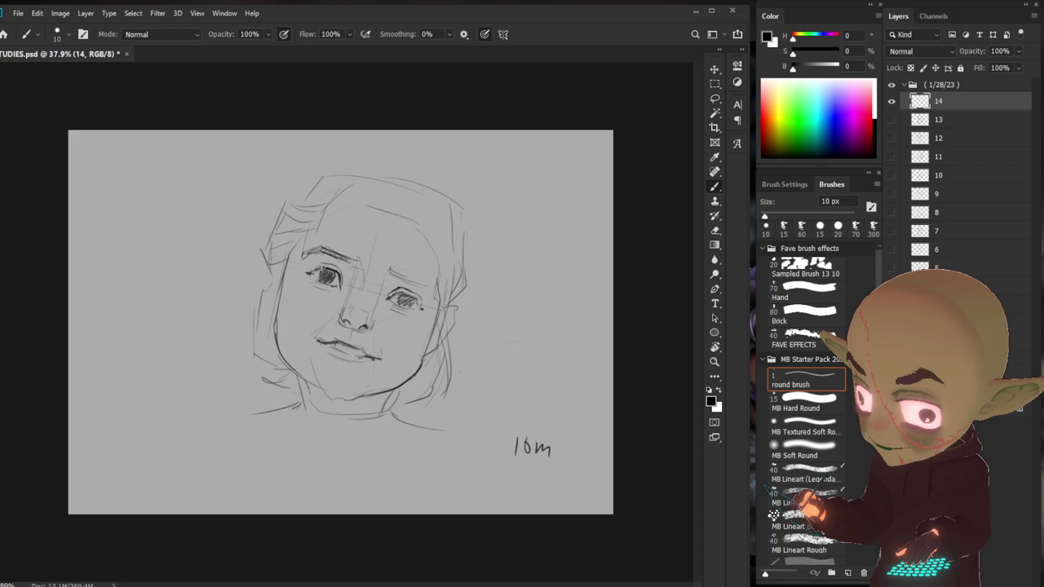
drag(394, 292, 409, 298)
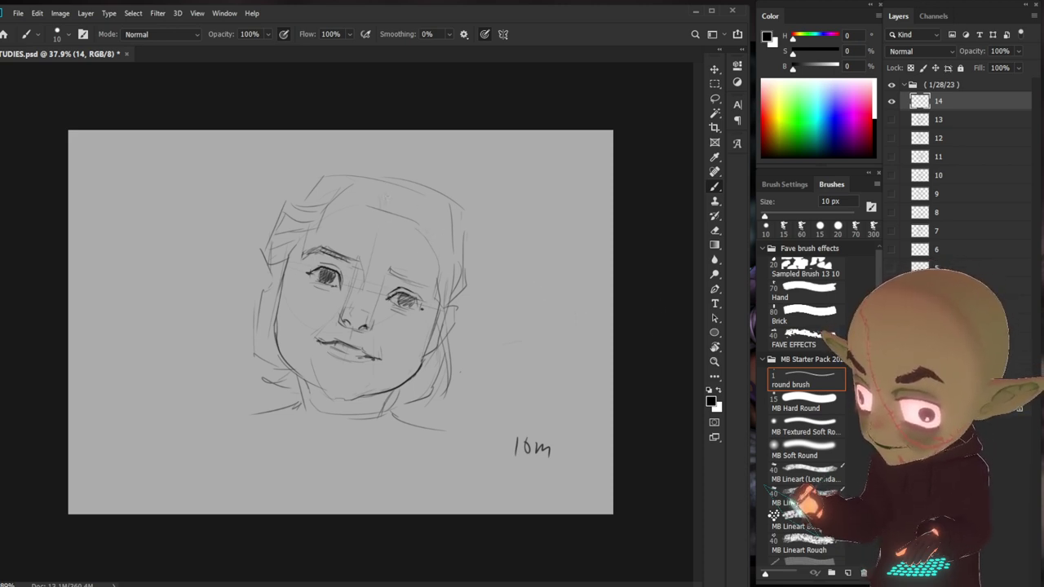
- Draw hair strands across the forehead, the left ear and the hair outline
mouse_move(369, 211)
mouse_down()
mouse_move(388, 261)
mouse_move(382, 244)
mouse_up()
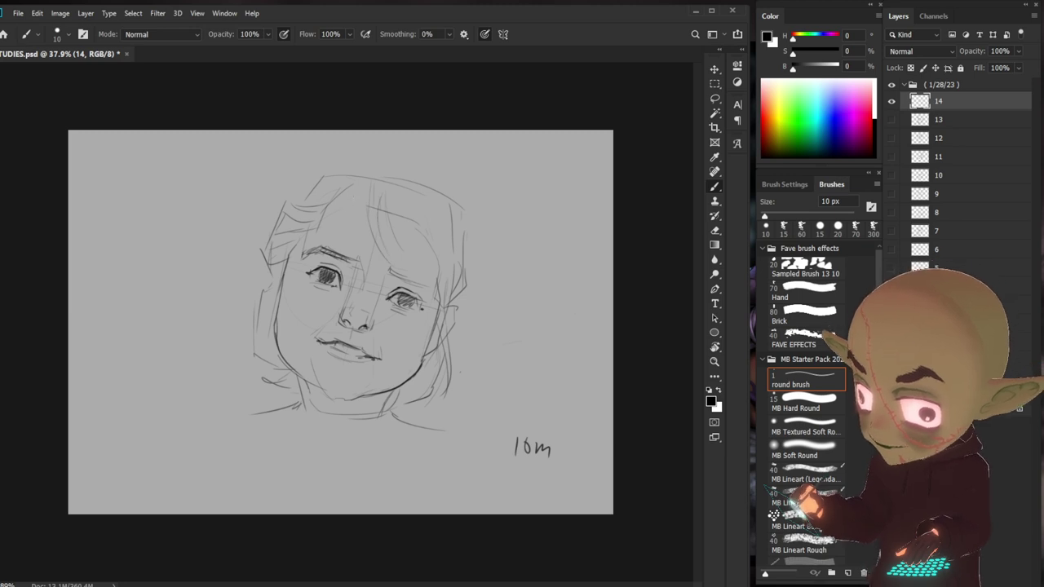
drag(352, 195, 307, 249)
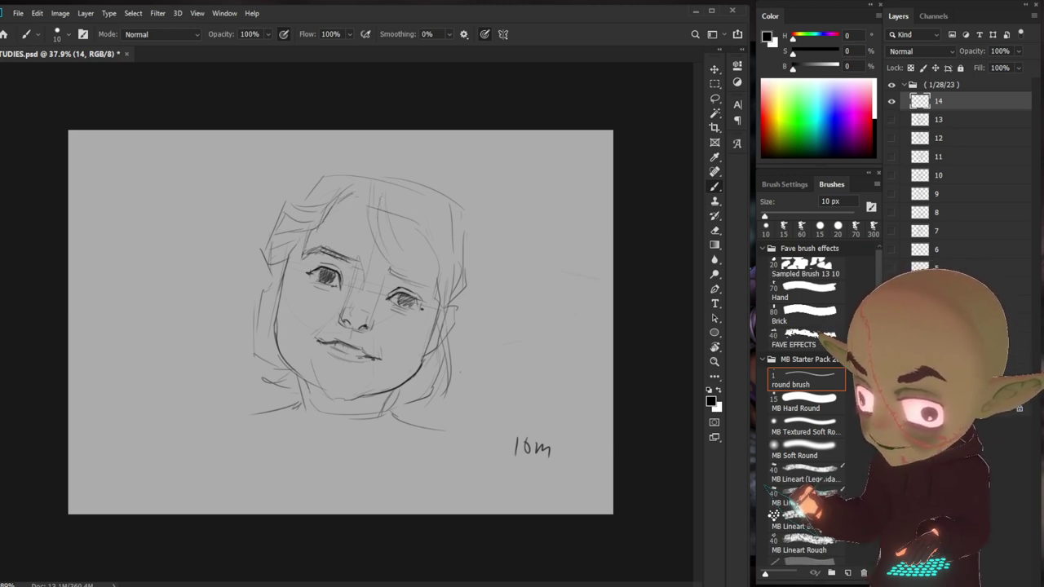
mouse_move(366, 174)
mouse_down()
mouse_move(358, 189)
mouse_move(390, 185)
mouse_move(333, 155)
mouse_move(287, 202)
mouse_move(257, 257)
mouse_move(266, 272)
mouse_up()
drag(302, 218, 267, 271)
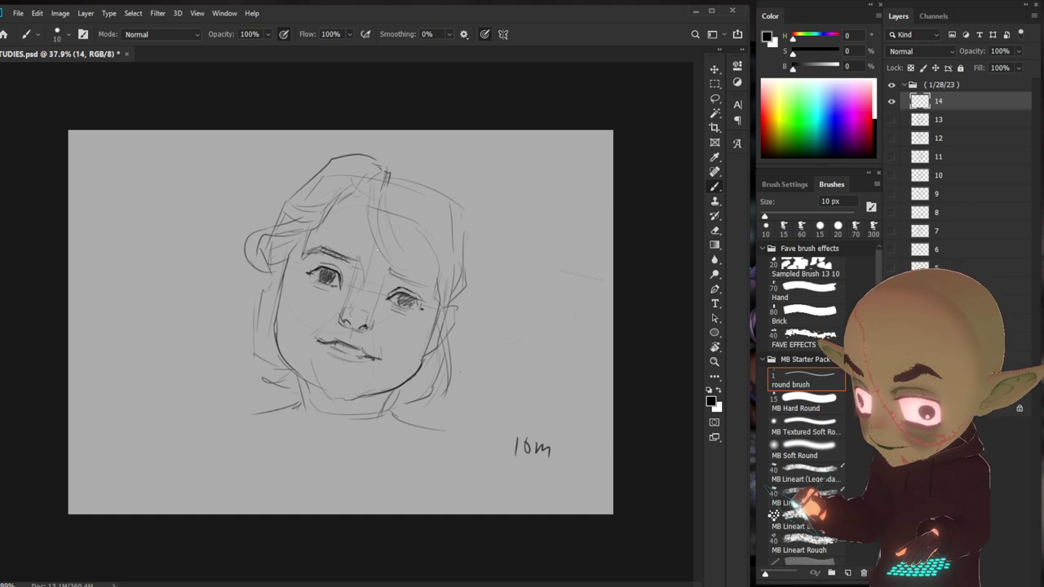
mouse_move(280, 212)
mouse_down()
mouse_move(269, 237)
mouse_move(334, 156)
mouse_move(423, 170)
mouse_move(460, 186)
mouse_move(476, 253)
mouse_move(464, 291)
mouse_up()
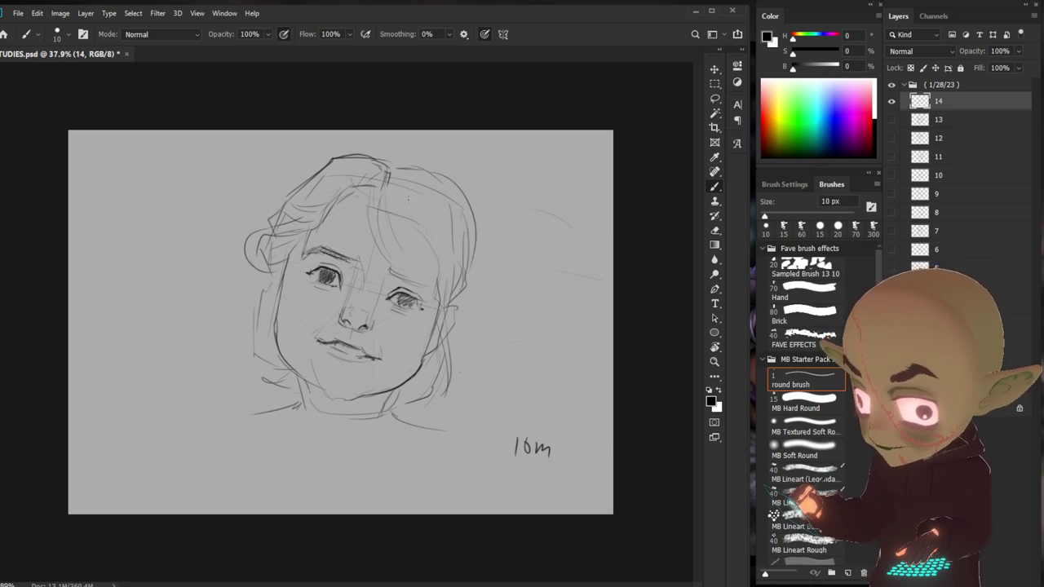
- Darken the shading around both eyes and add a dark mouth stroke
drag(401, 297, 418, 301)
mouse_move(339, 277)
mouse_down()
mouse_move(318, 268)
mouse_move(328, 263)
mouse_up()
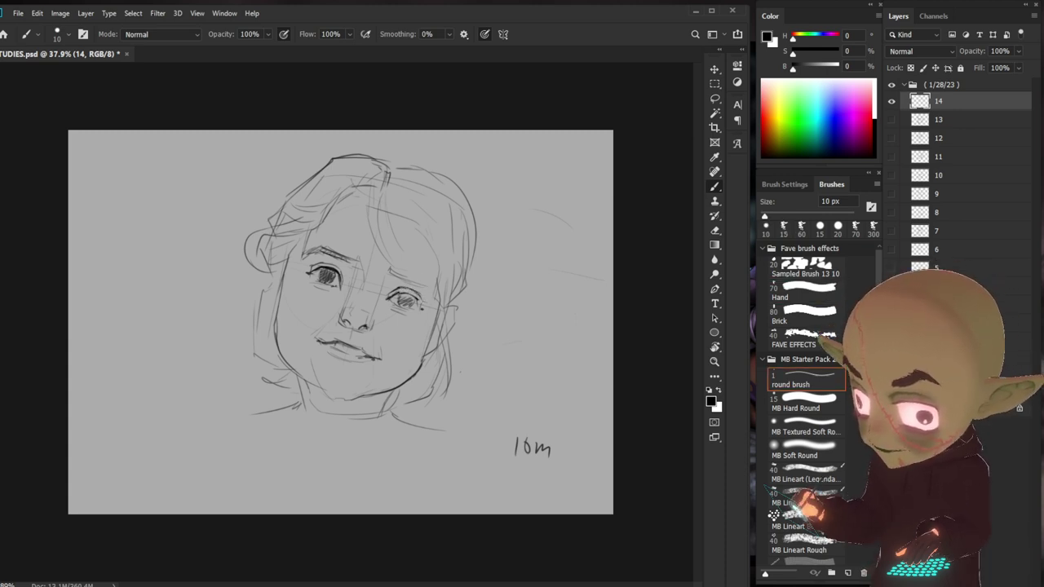
drag(394, 295, 408, 292)
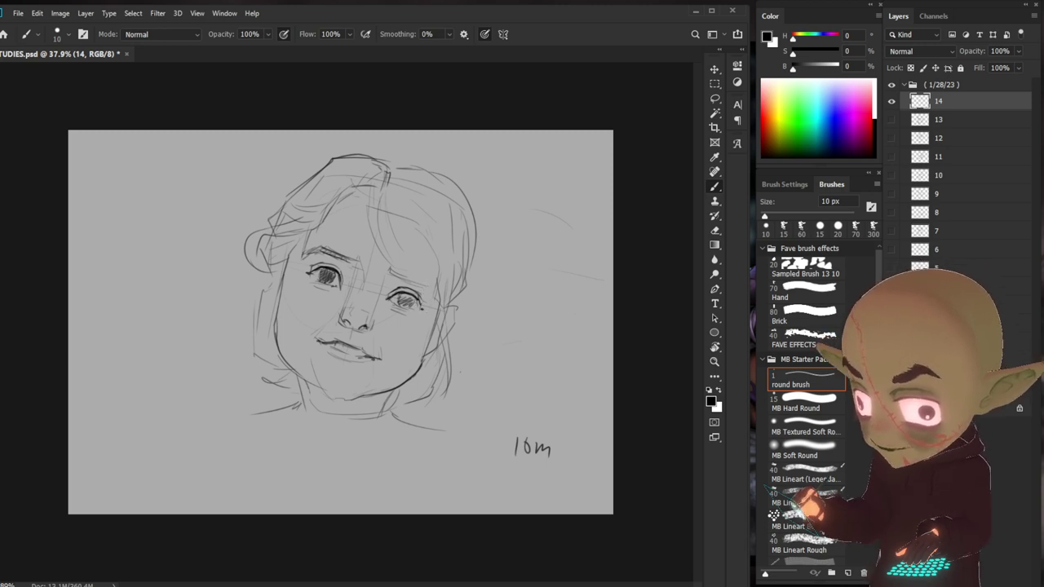
drag(310, 273, 322, 272)
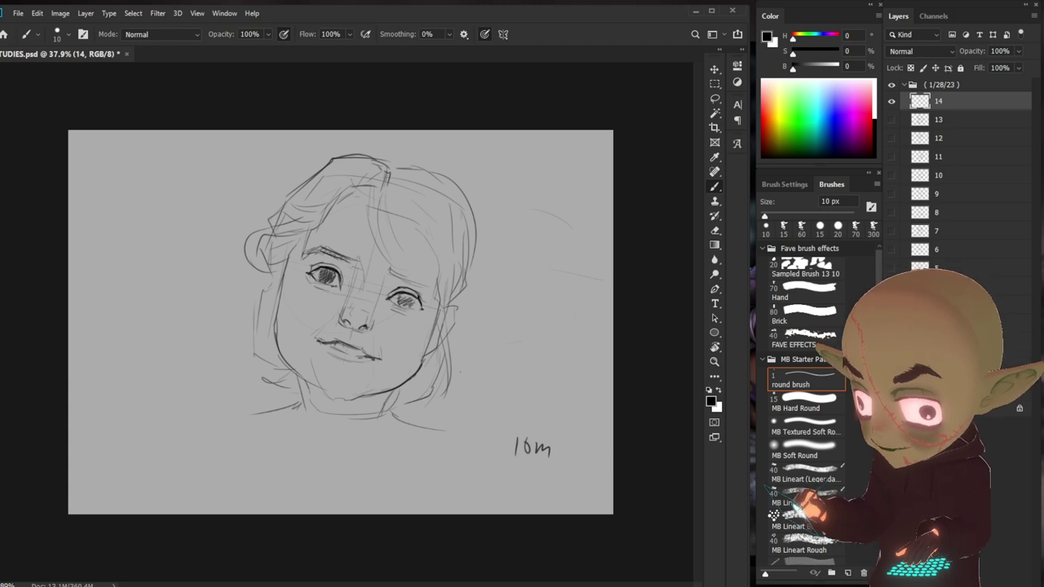
click(804, 291)
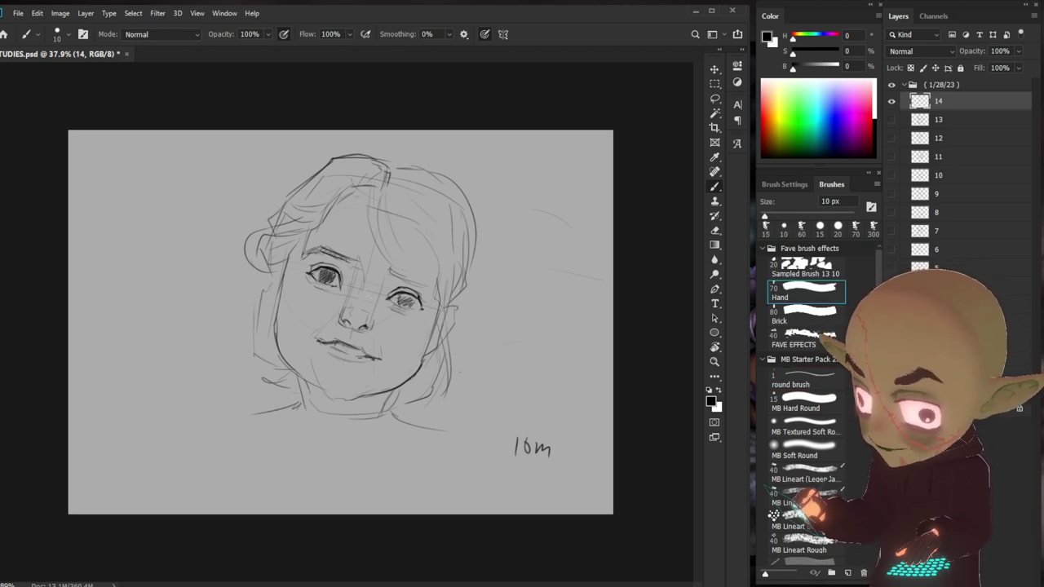
click(804, 377)
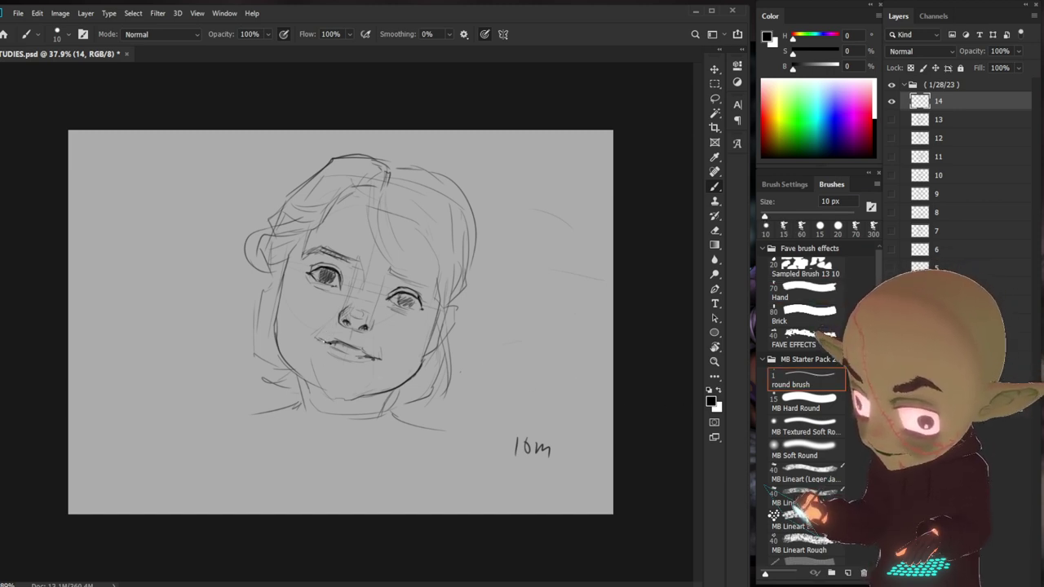
drag(323, 343, 329, 356)
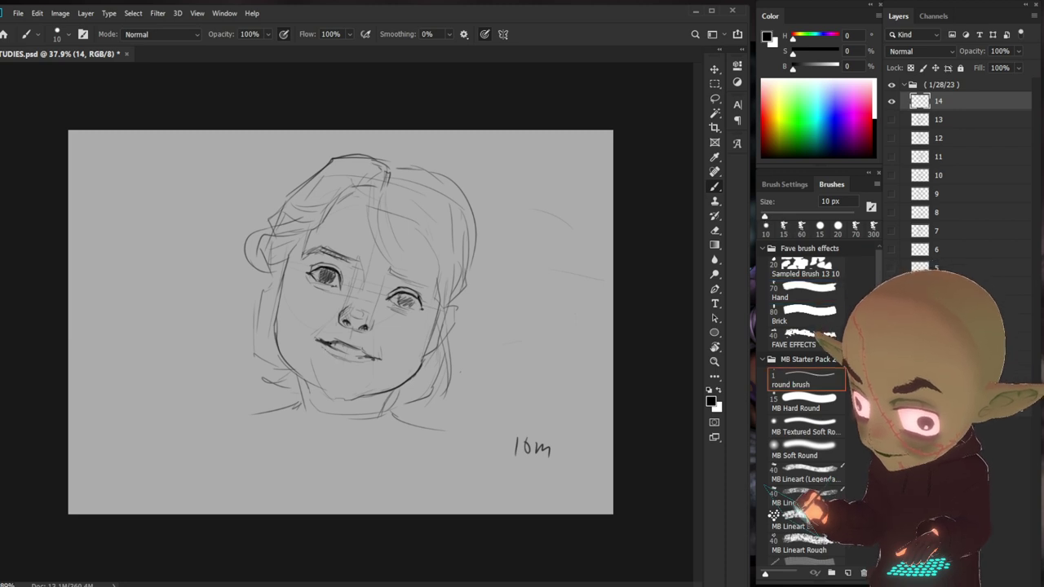
- Darken the chin line while toggling between the Hand and round brush presets
key(comma)
mouse_move(355, 399)
mouse_down()
mouse_move(388, 391)
mouse_move(318, 390)
mouse_up()
key(period)
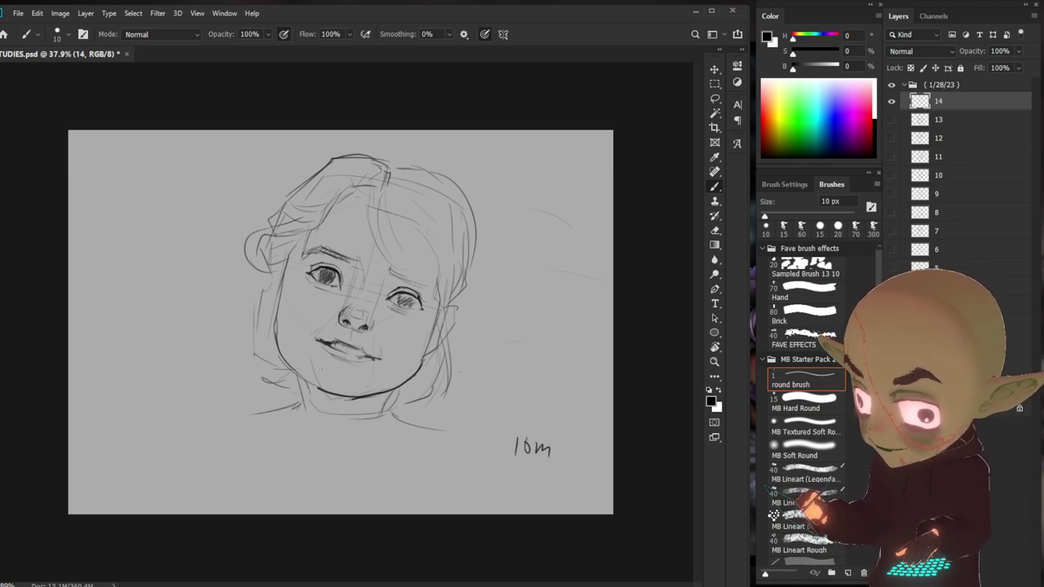
key(comma)
key(period)
key(comma)
key(period)
- Darken the left jaw and cheek contour and shade around the mouth and eyes
mouse_move(320, 389)
mouse_down()
mouse_move(297, 371)
mouse_move(274, 311)
mouse_up()
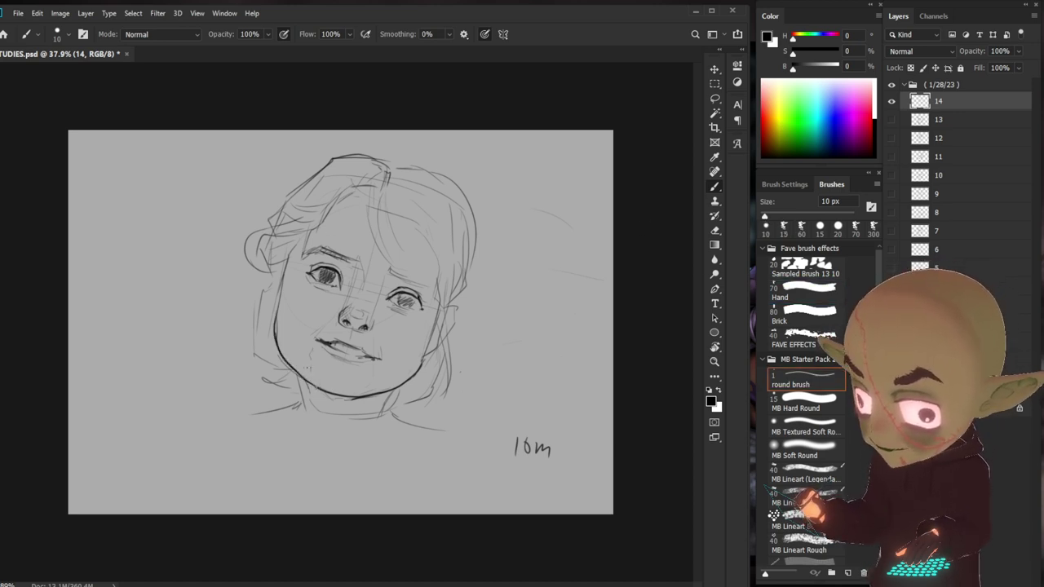
drag(285, 268, 272, 334)
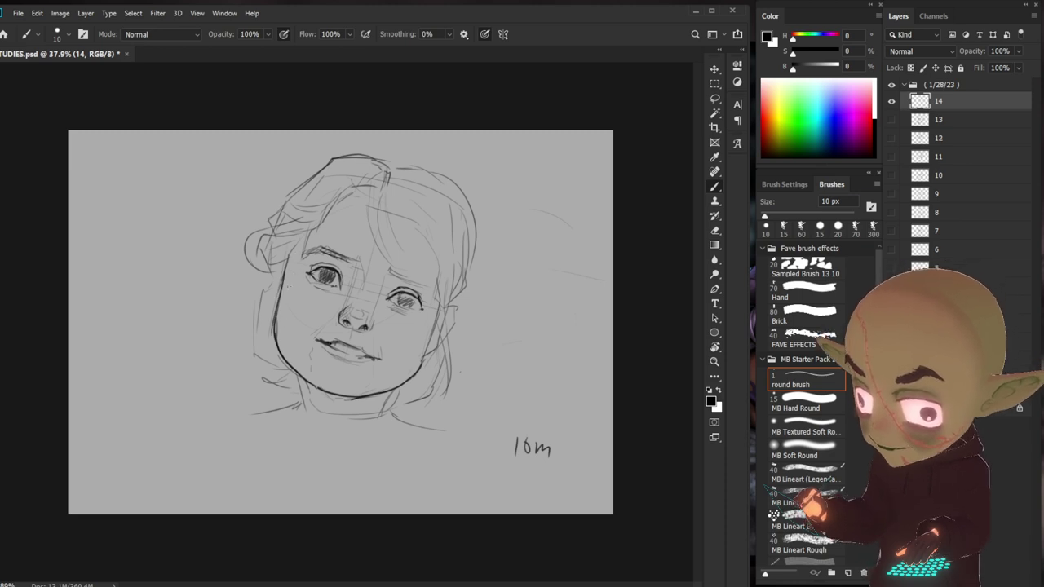
drag(290, 275, 279, 296)
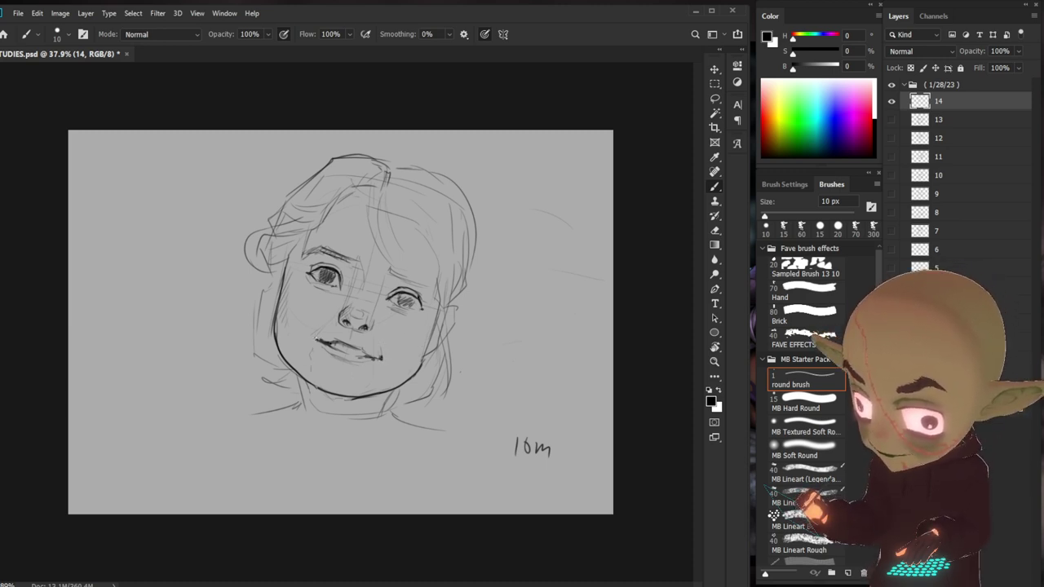
drag(314, 333, 322, 342)
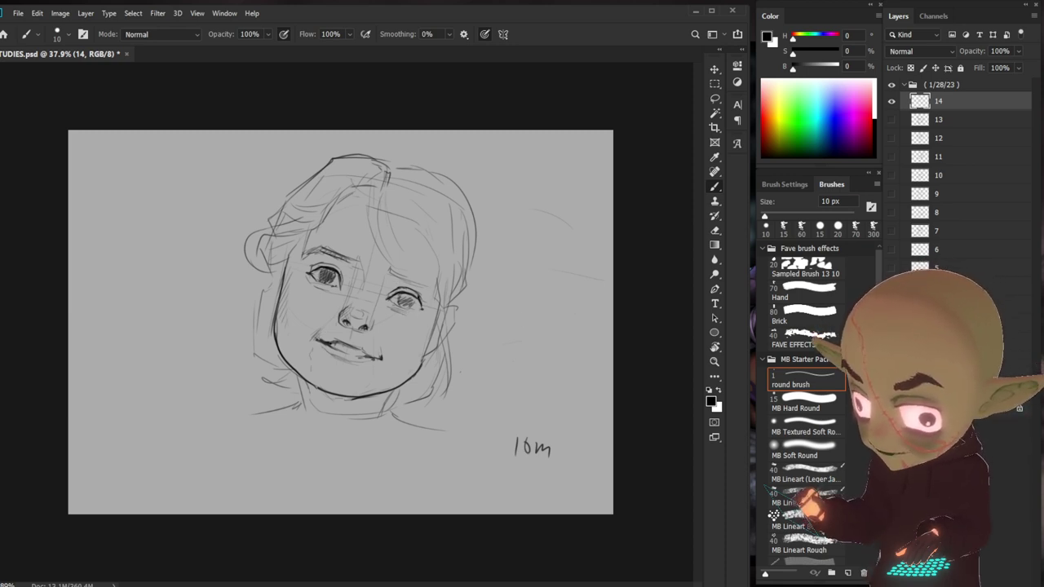
drag(387, 297, 411, 311)
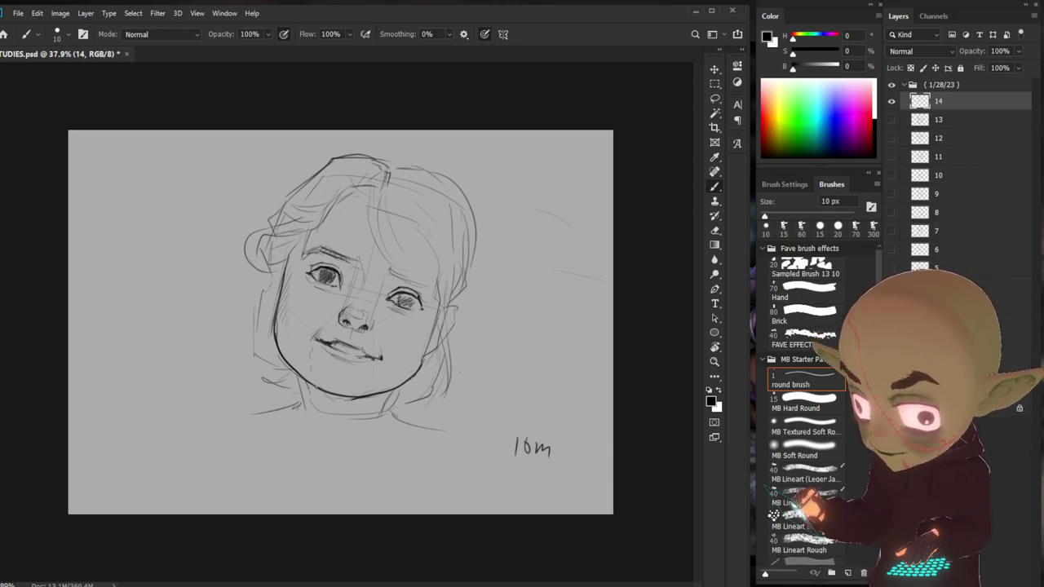
drag(328, 282, 340, 290)
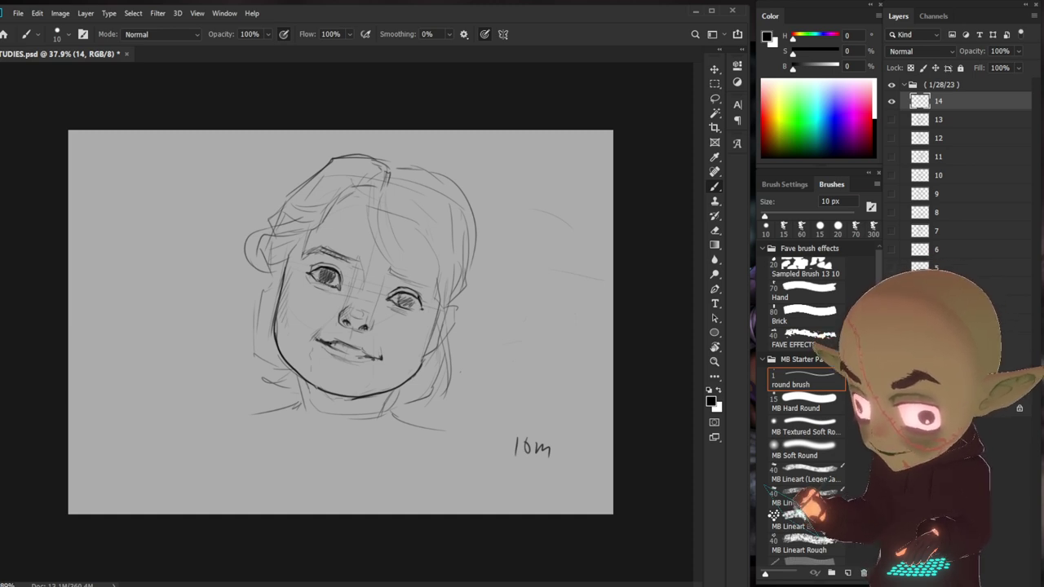
- Brush small dark strokes into and above both of the girl's eyes
click(803, 290)
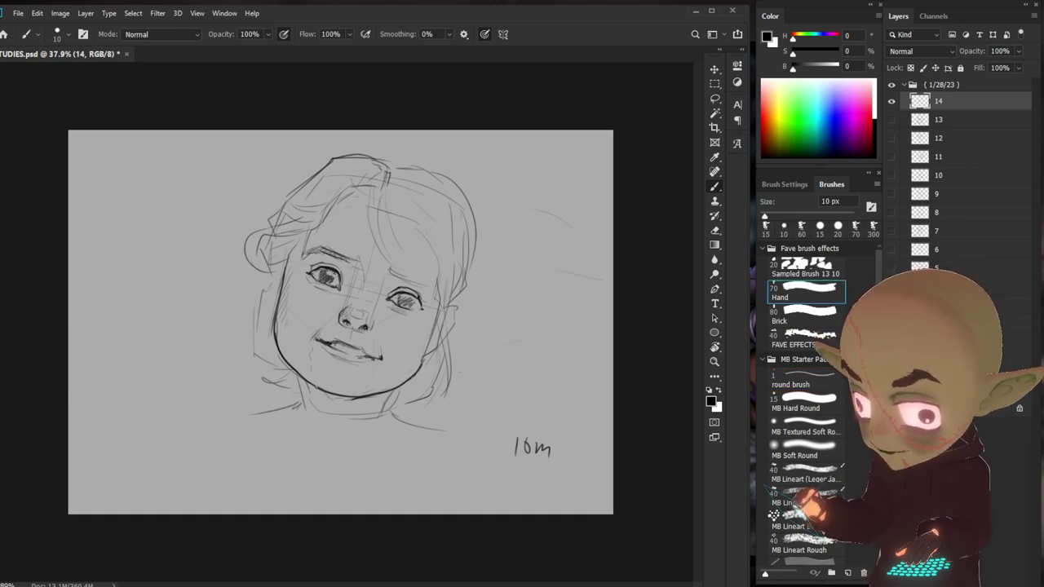
click(804, 379)
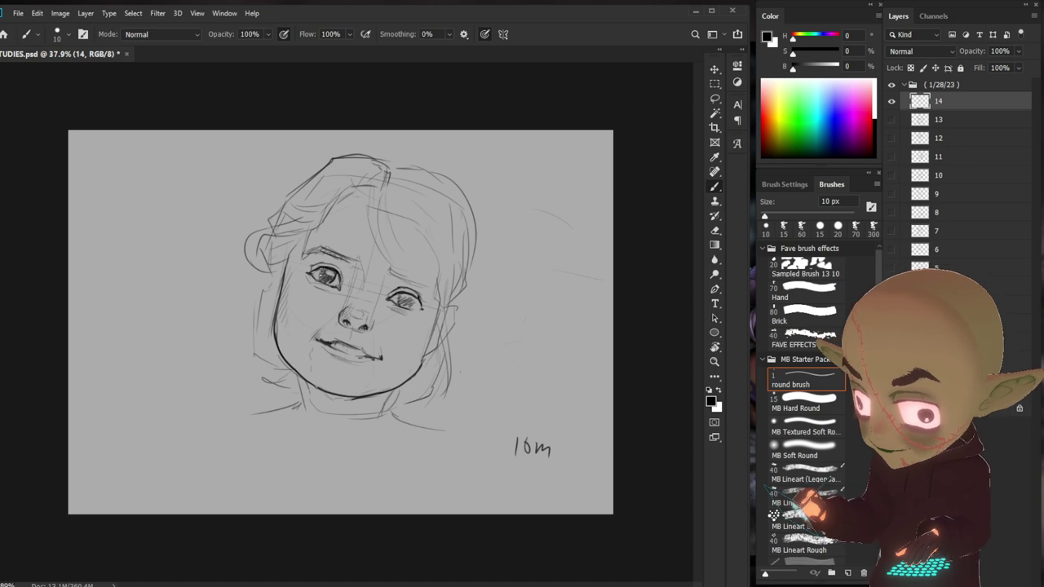
drag(406, 294, 417, 304)
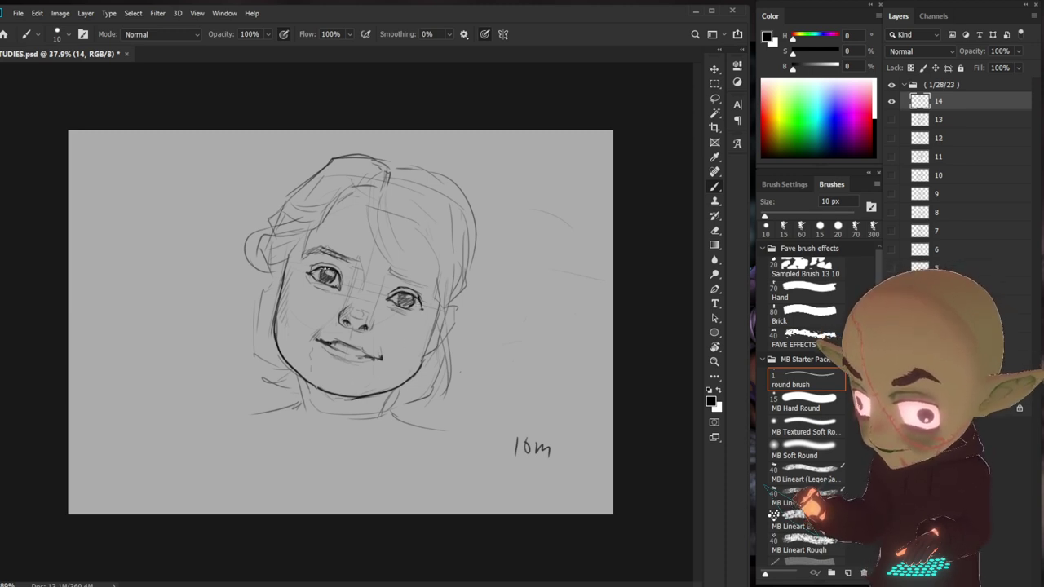
drag(320, 270, 323, 280)
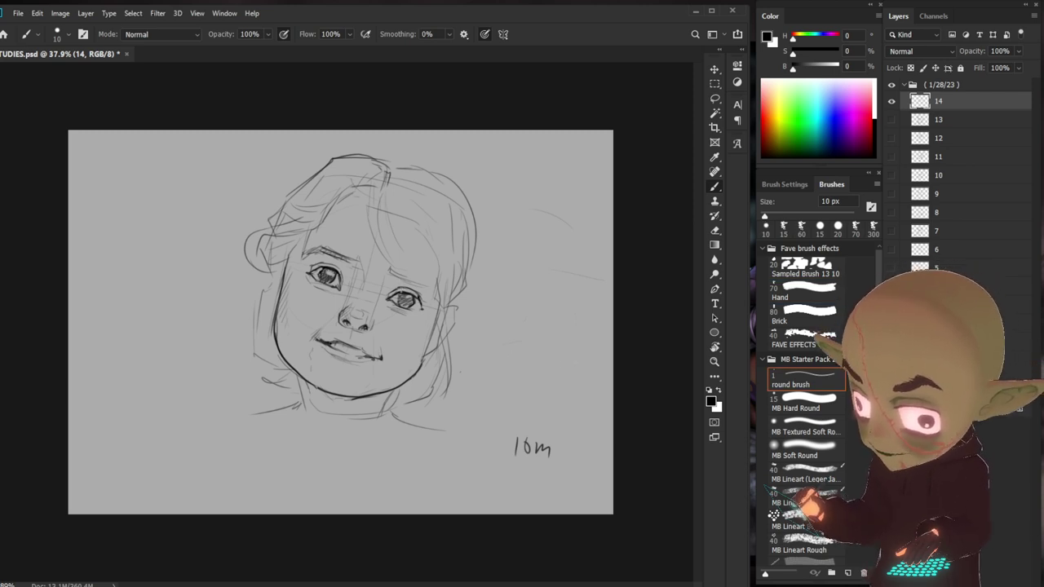
drag(396, 294, 415, 302)
drag(323, 269, 338, 274)
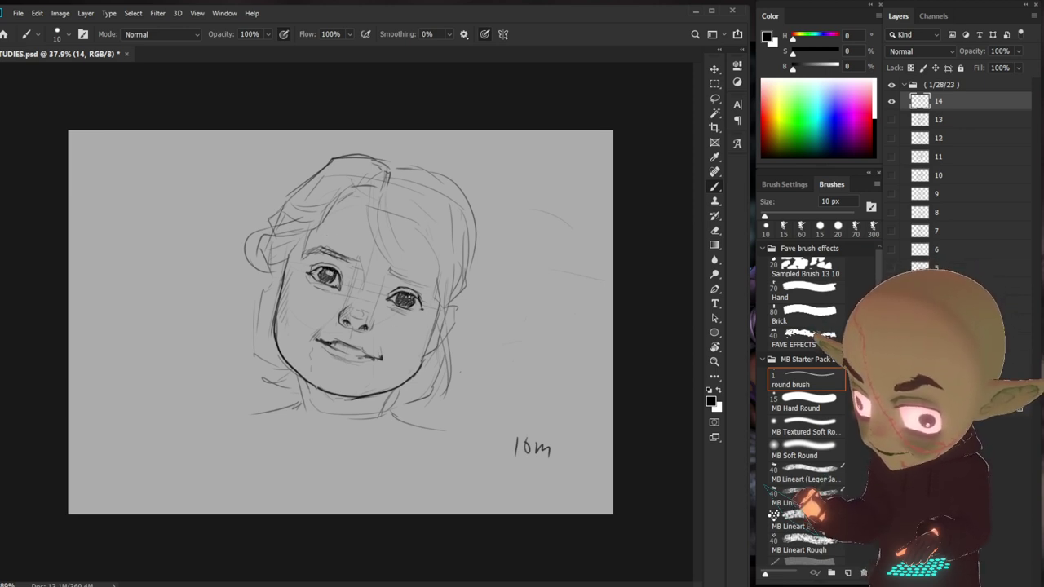
click(803, 290)
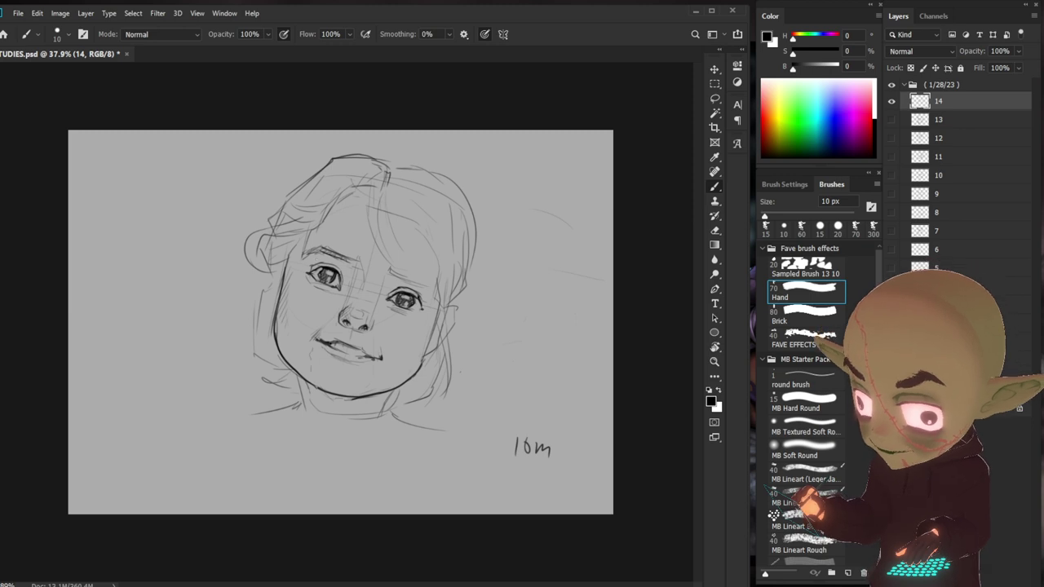
key(period)
key(period)
key(period)
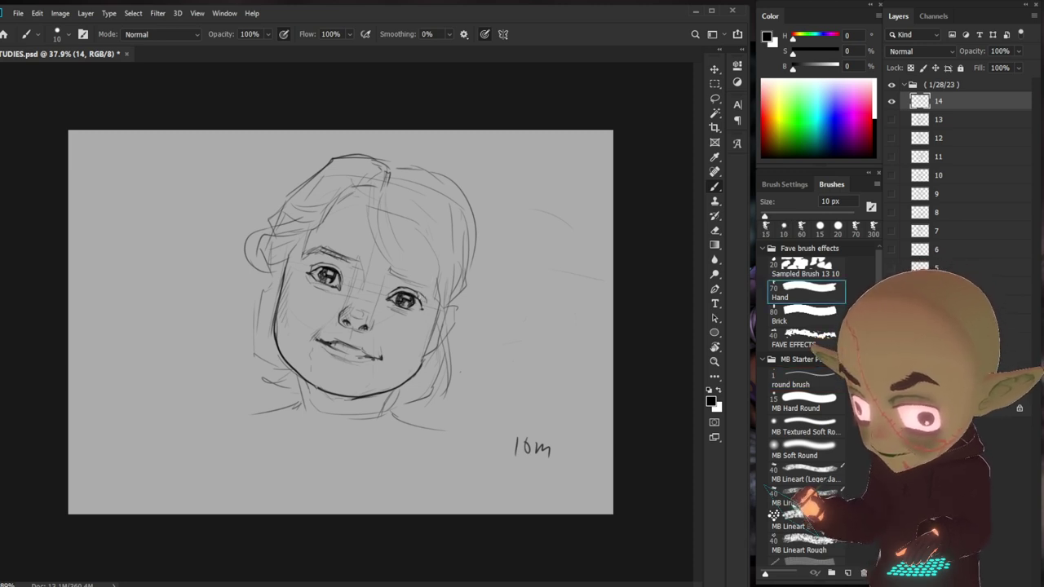
- Add a right eyelid line, then hatch shading along the girl's left cheek and jaw
drag(402, 279, 427, 282)
drag(393, 197, 392, 248)
mouse_move(278, 271)
mouse_down()
mouse_move(269, 315)
mouse_move(279, 278)
mouse_move(276, 296)
mouse_move(262, 287)
mouse_move(255, 349)
mouse_up()
drag(270, 349, 258, 360)
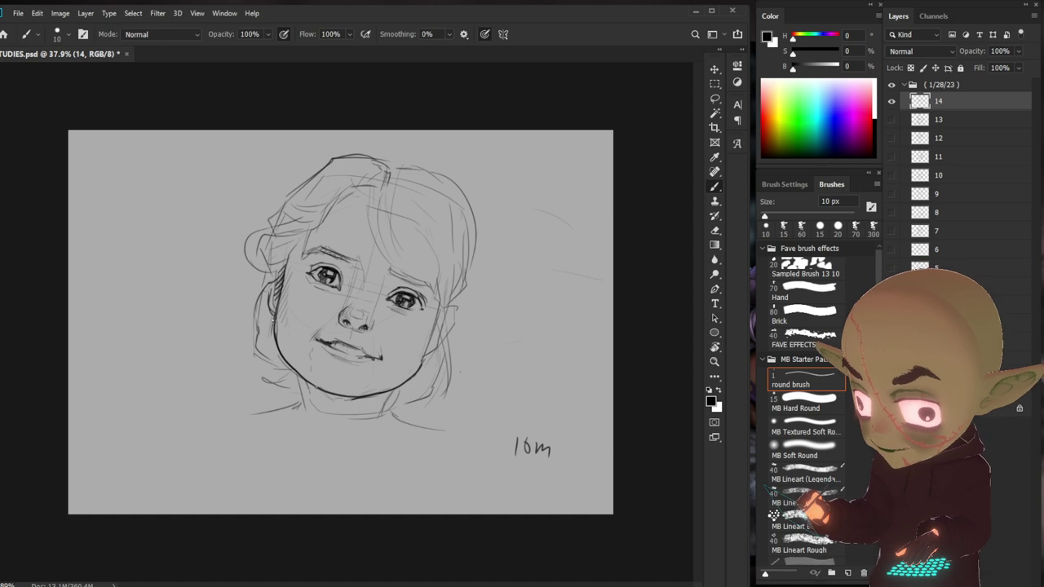
mouse_move(269, 296)
mouse_down()
mouse_move(256, 319)
mouse_move(261, 355)
mouse_move(277, 372)
mouse_up()
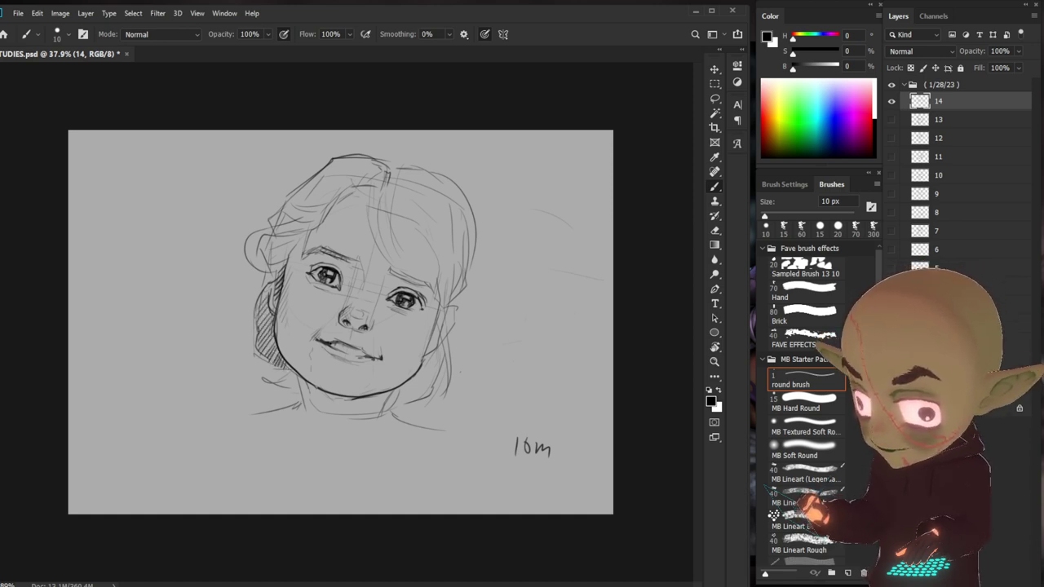
mouse_move(297, 229)
mouse_down()
mouse_move(258, 246)
mouse_move(272, 278)
mouse_up()
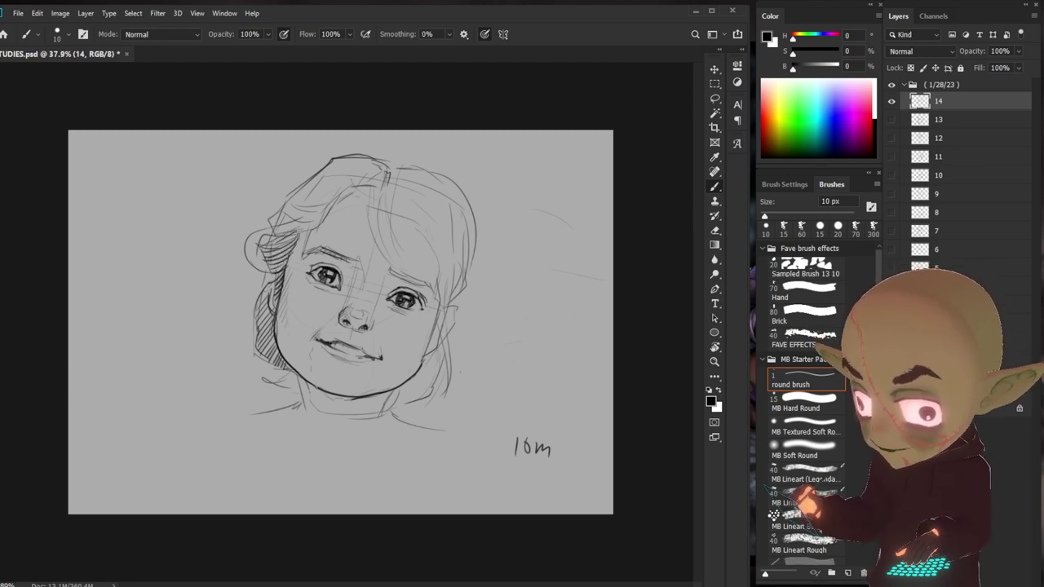
- Darken the girl's left hair near the ear with the Hand and round brushes
click(804, 290)
drag(274, 223, 254, 232)
drag(260, 229, 250, 258)
click(791, 378)
mouse_move(293, 230)
mouse_down()
mouse_move(258, 238)
mouse_move(277, 237)
mouse_up()
- Sketch and hatch strands in the upper-left hair and darken the hairline above the forehead
drag(342, 192, 273, 215)
drag(287, 212, 268, 225)
drag(329, 208, 283, 224)
drag(315, 213, 269, 226)
drag(313, 224, 284, 234)
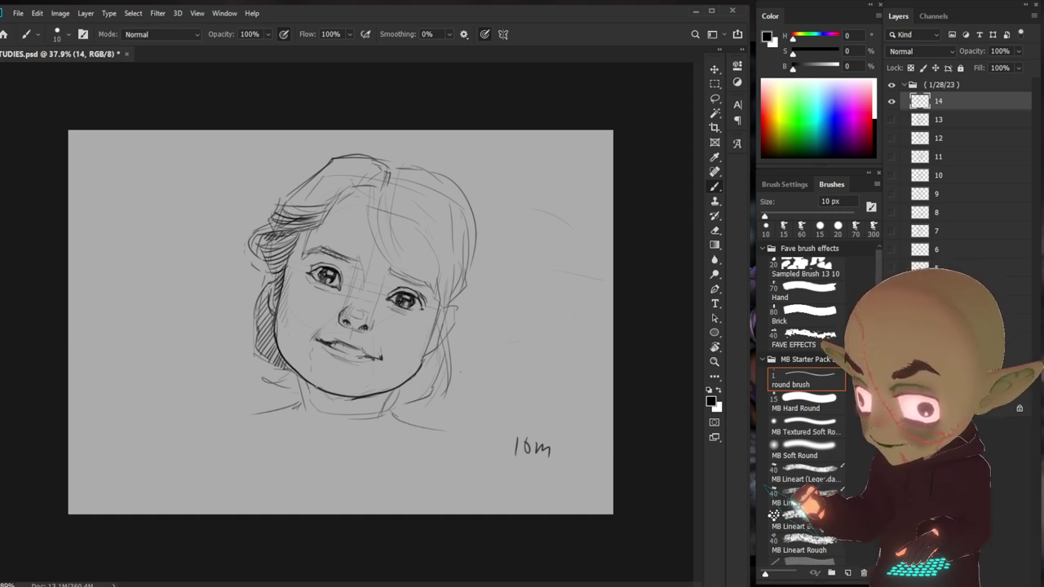
mouse_move(367, 181)
mouse_down()
mouse_move(308, 184)
mouse_move(284, 196)
mouse_move(282, 208)
mouse_up()
drag(325, 182, 293, 201)
drag(311, 196, 287, 208)
drag(306, 200, 284, 209)
drag(364, 181, 351, 192)
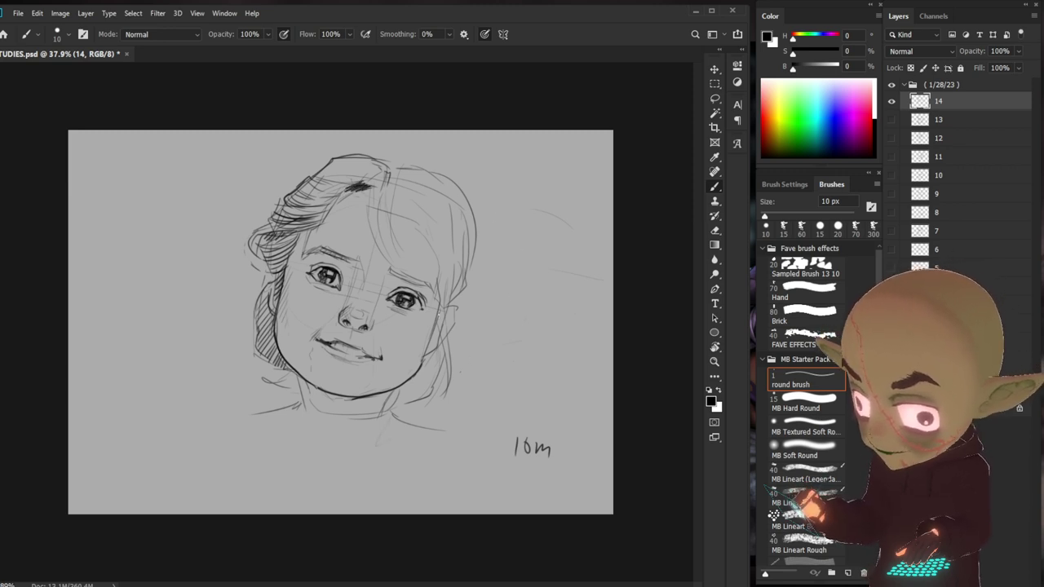
- Darken the right cheek contour and the left neck line
drag(444, 276, 439, 316)
mouse_move(442, 284)
mouse_down()
mouse_move(436, 338)
mouse_move(439, 320)
mouse_up()
mouse_move(441, 323)
mouse_down()
mouse_move(439, 346)
mouse_move(432, 332)
mouse_move(413, 364)
mouse_move(416, 348)
mouse_move(413, 371)
mouse_move(422, 373)
mouse_move(412, 383)
mouse_up()
drag(299, 375, 301, 412)
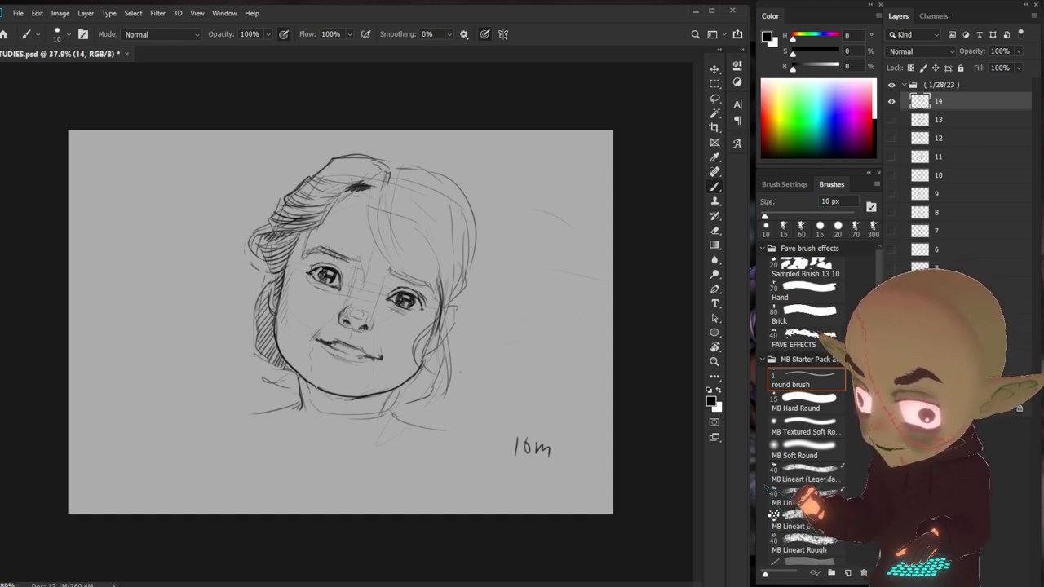
- Accent the eyes and darken the upper lip, mouth and lower lip lines
drag(309, 270, 326, 262)
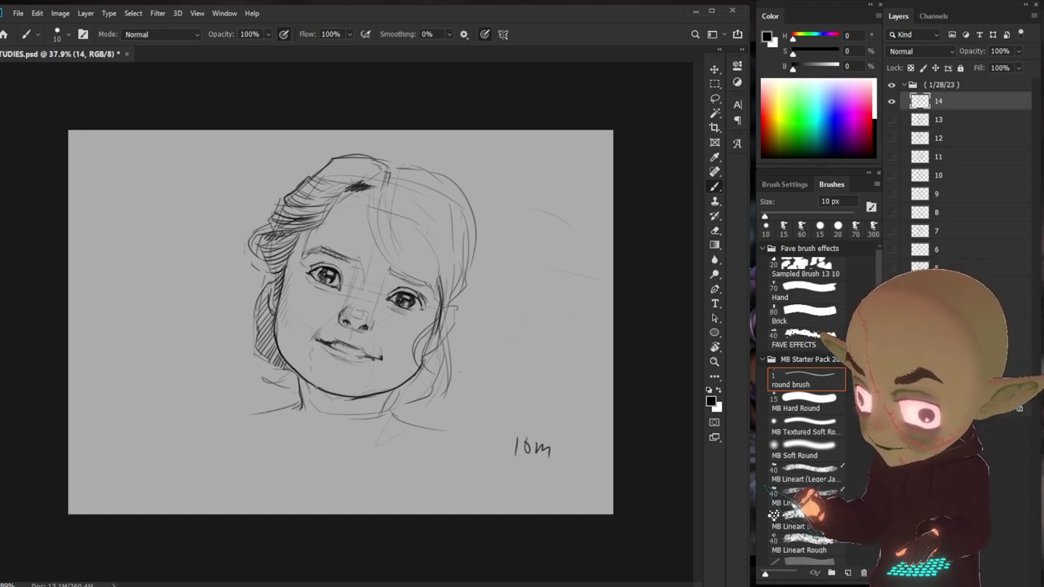
drag(418, 304, 424, 310)
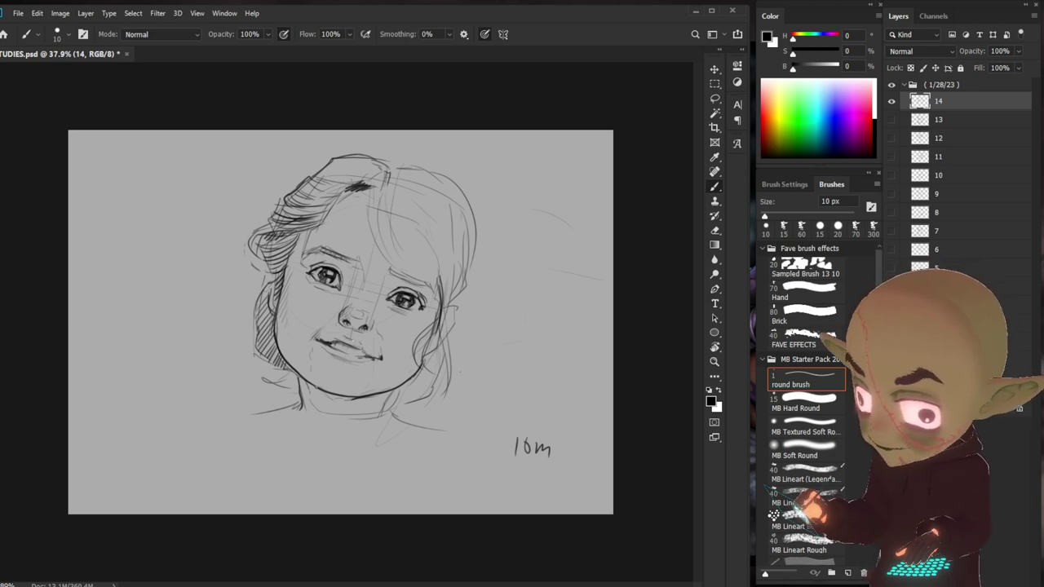
drag(342, 342, 361, 348)
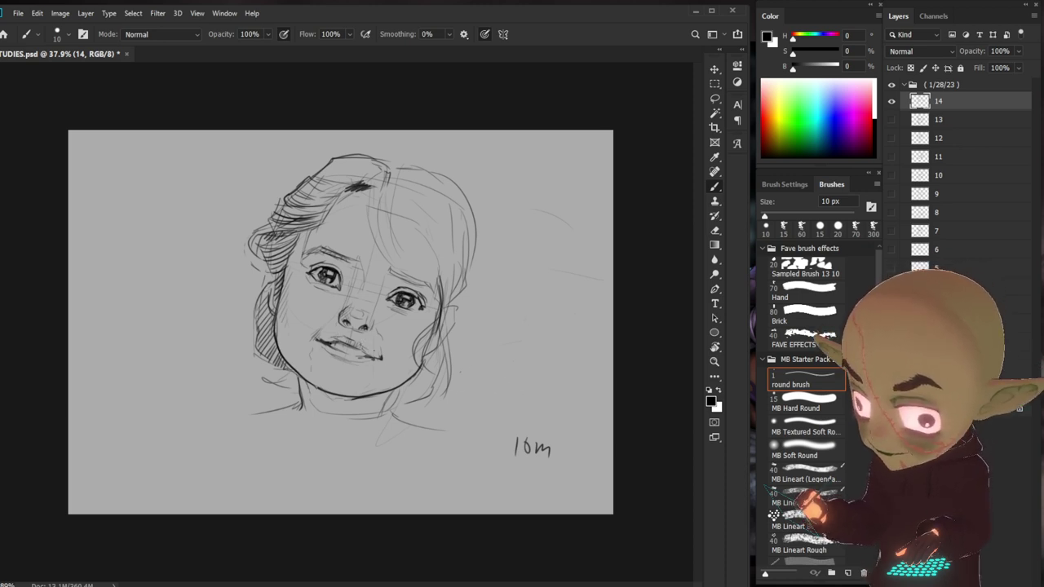
drag(356, 348, 367, 354)
drag(347, 355, 378, 361)
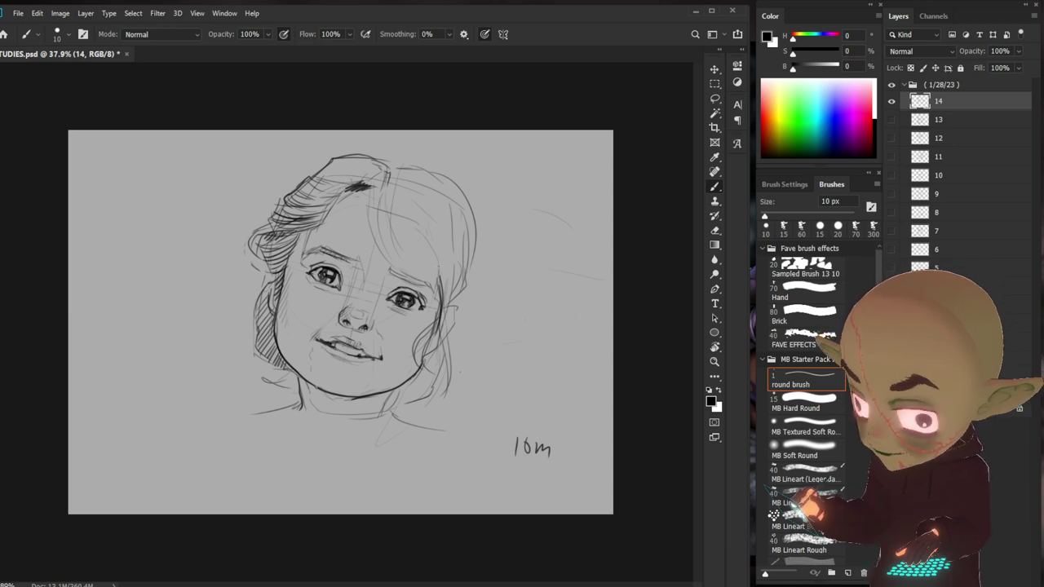
- Add strands along the hair part and right side, undoing and redrawing a right-cheek stroke
mouse_move(375, 180)
mouse_down()
mouse_move(371, 238)
mouse_move(397, 266)
mouse_up()
drag(390, 193, 448, 275)
mouse_move(478, 216)
mouse_down()
mouse_move(477, 284)
mouse_move(444, 343)
mouse_move(452, 331)
mouse_up()
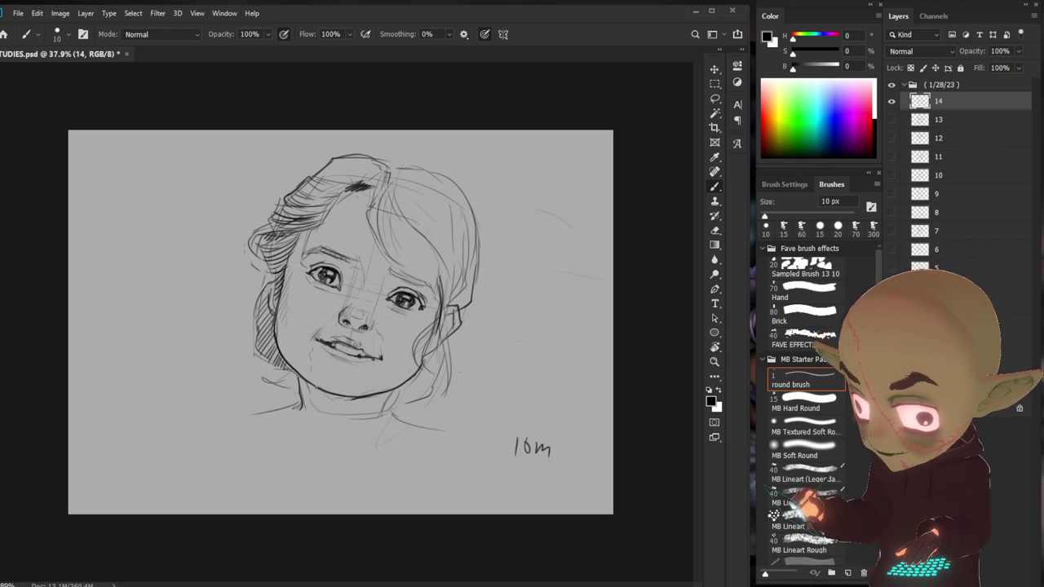
key(ctrl+z)
drag(447, 284, 446, 317)
drag(449, 369, 448, 389)
- Thicken the right hair outline and add short strokes at the top of the hair
drag(457, 211, 449, 315)
drag(463, 269, 452, 306)
mouse_move(470, 235)
mouse_down()
mouse_move(455, 305)
mouse_move(479, 246)
mouse_up()
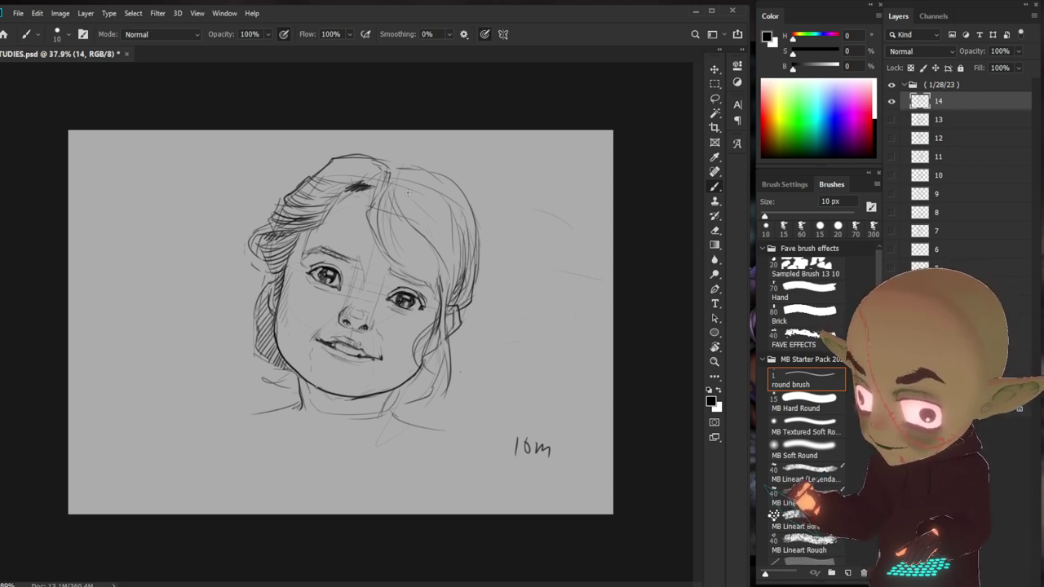
mouse_move(396, 198)
mouse_down()
mouse_move(402, 176)
mouse_move(454, 272)
mouse_up()
mouse_move(397, 184)
mouse_down()
mouse_move(404, 208)
mouse_move(416, 209)
mouse_move(433, 168)
mouse_move(328, 182)
mouse_up()
- Darken the top outline of the hair and add long strands down the right side
mouse_move(387, 165)
mouse_down()
mouse_move(366, 186)
mouse_move(325, 189)
mouse_move(380, 167)
mouse_up()
mouse_move(382, 155)
mouse_down()
mouse_move(337, 158)
mouse_move(315, 178)
mouse_up()
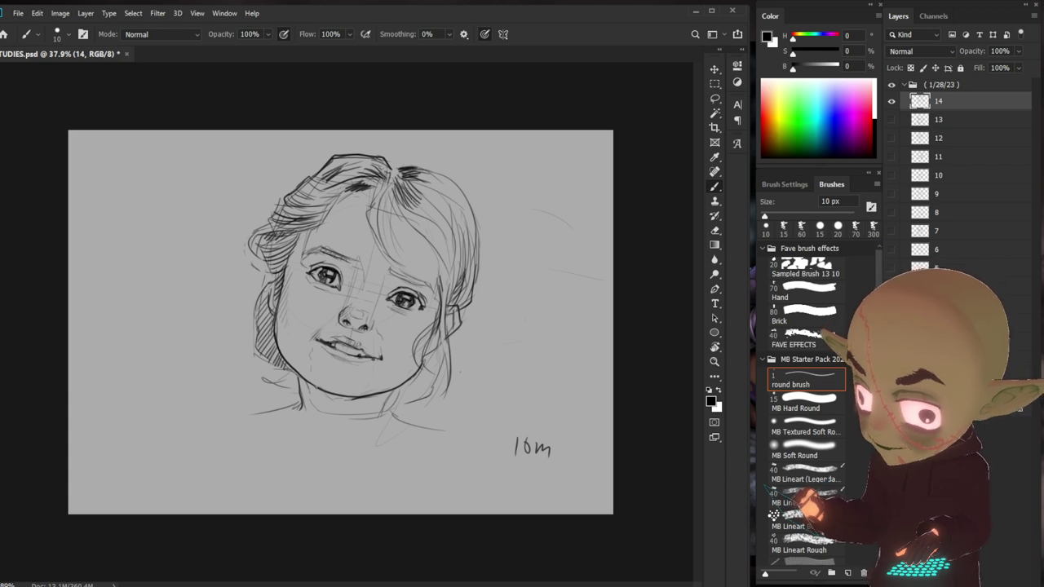
drag(381, 194, 400, 268)
mouse_move(393, 187)
mouse_down()
mouse_move(389, 205)
mouse_move(444, 291)
mouse_up()
drag(400, 214, 446, 303)
- Darken the right eyebrow, nose bridge and eye lashes, ending on the round brush preset
drag(390, 269, 416, 275)
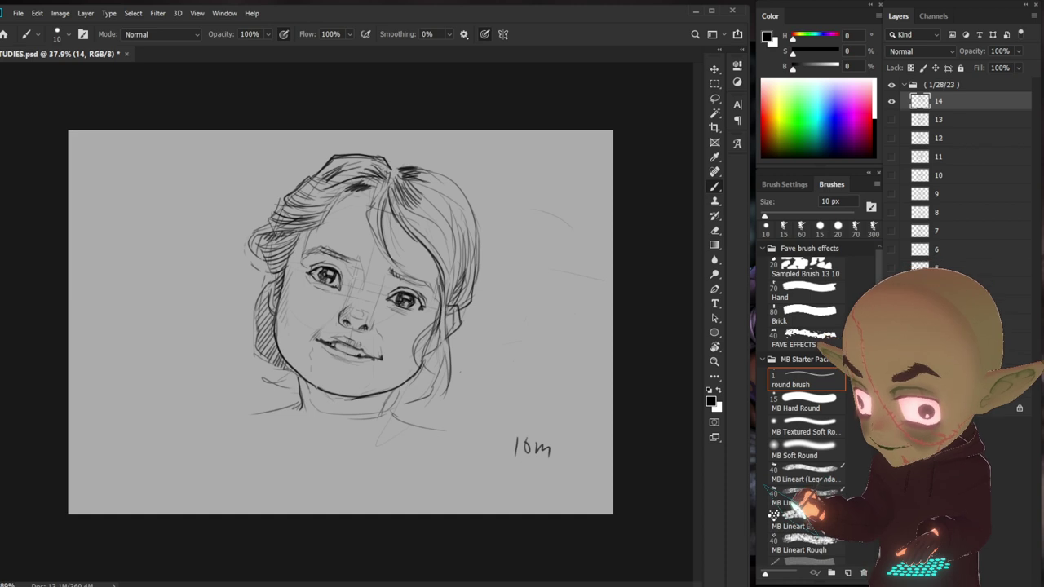
drag(349, 262, 364, 281)
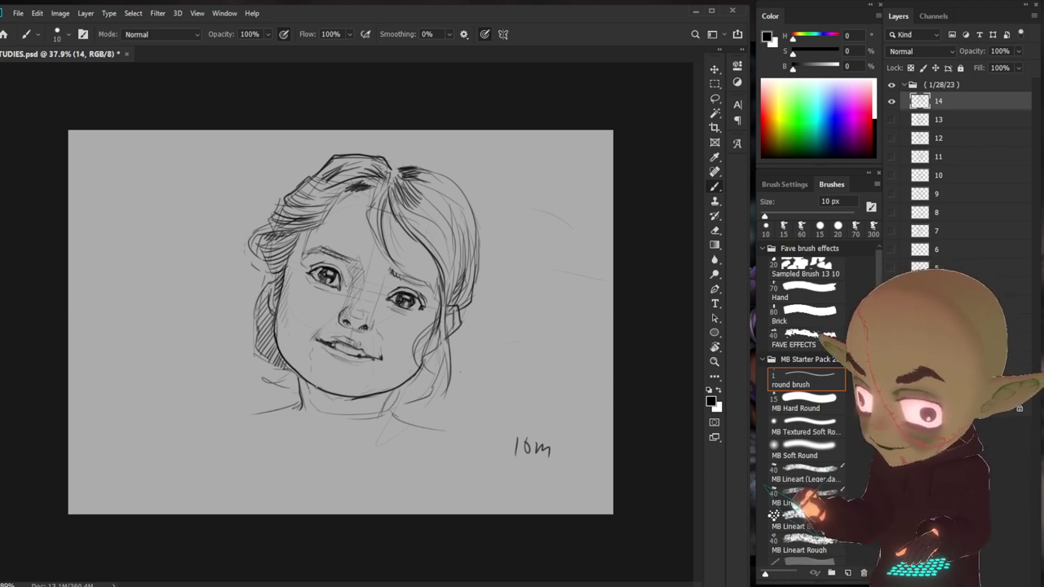
key(b)
key(b)
key(b)
key(b)
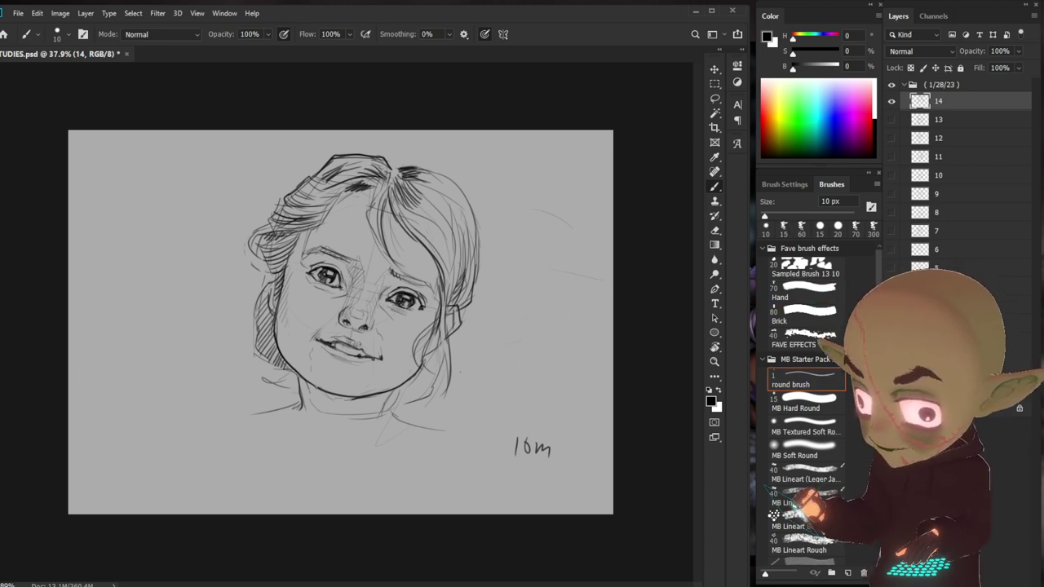
drag(410, 310, 421, 309)
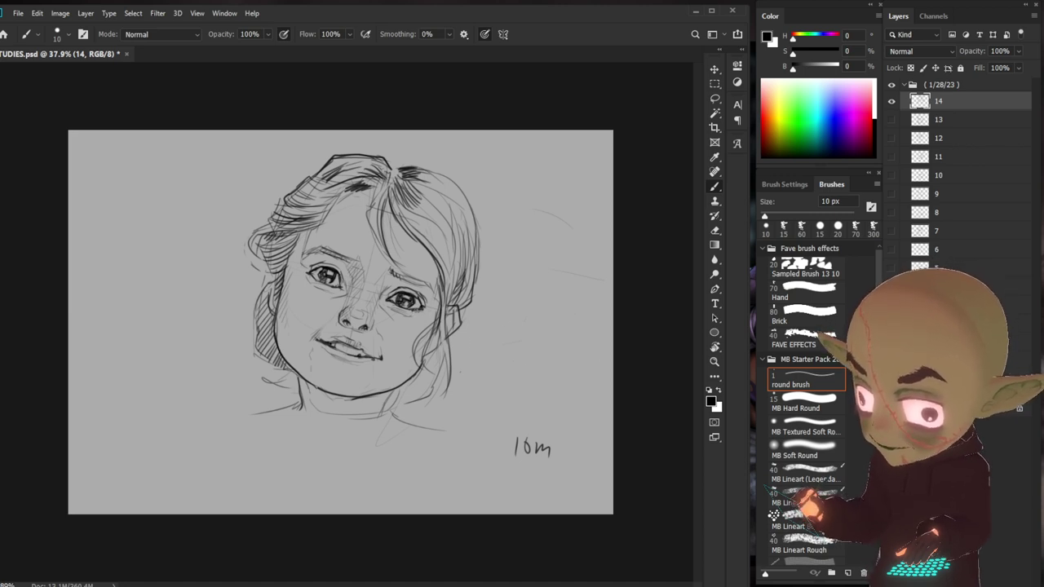
key(comma)
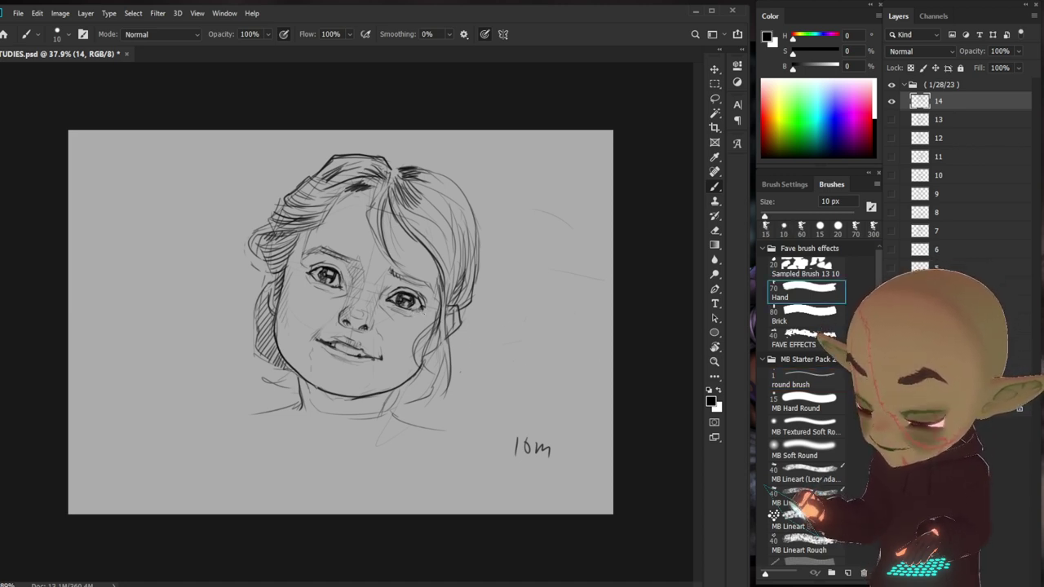
key(period)
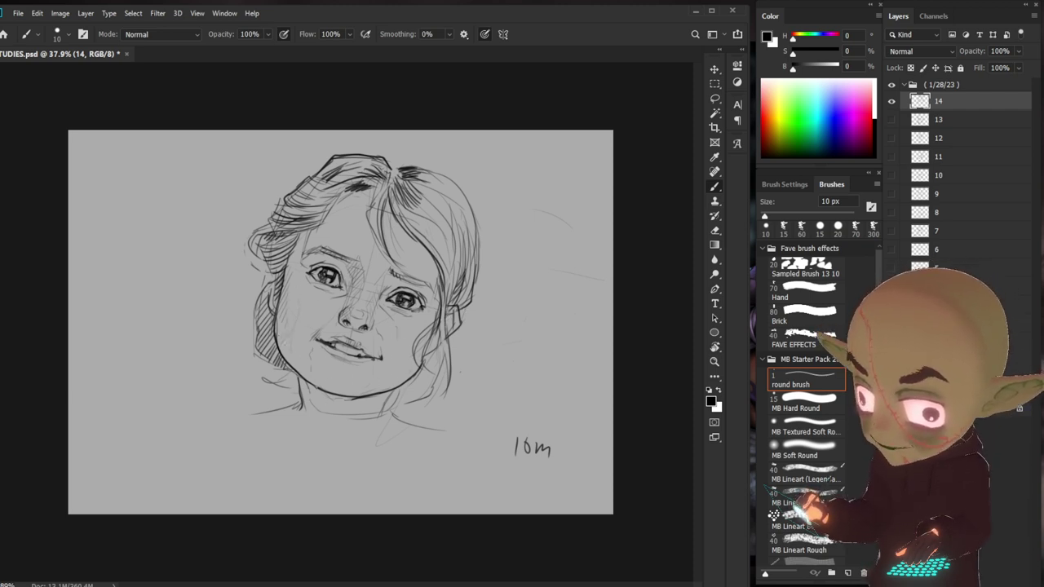
- Draw the left and right sides of the neck below the chin, plus a mark near the left eye
mouse_move(284, 410)
mouse_down()
mouse_move(277, 439)
mouse_move(393, 465)
mouse_up()
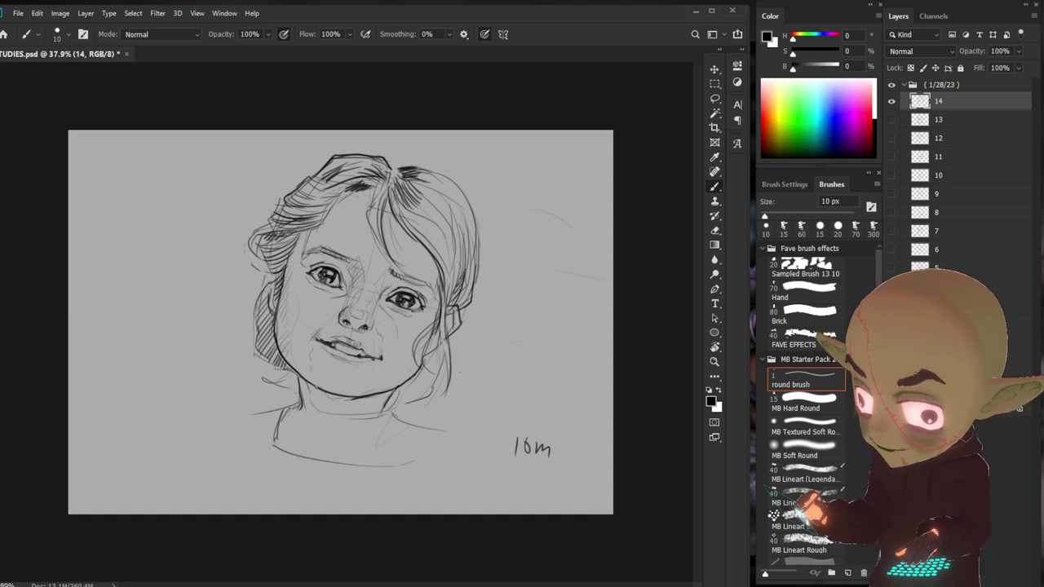
mouse_move(390, 388)
mouse_down()
mouse_move(420, 422)
mouse_move(406, 457)
mouse_move(356, 466)
mouse_up()
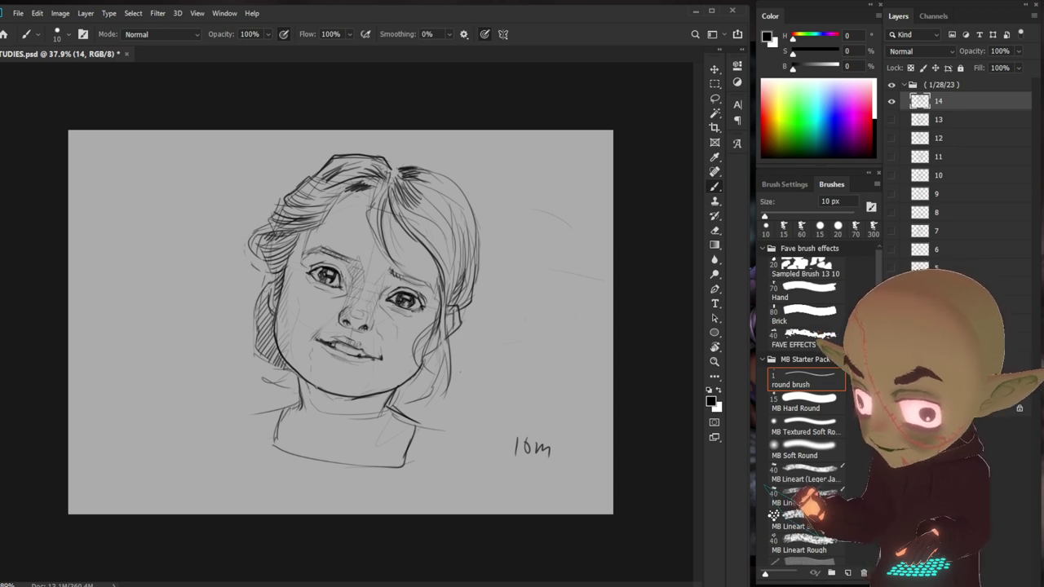
drag(331, 276, 338, 286)
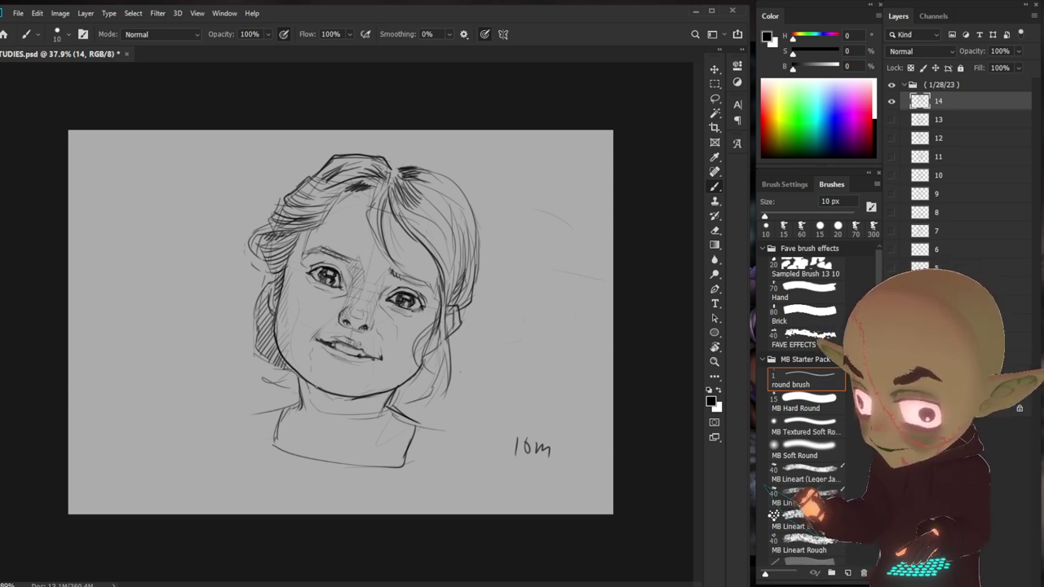
- Toggle between the Hand and round brush presets, ending on the round brush
click(804, 292)
click(803, 380)
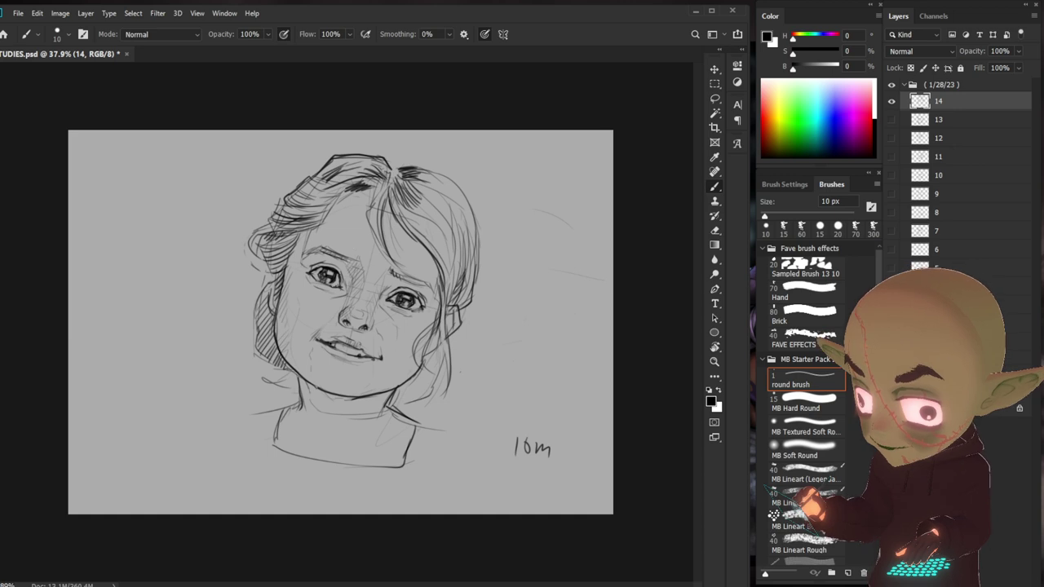
key(comma)
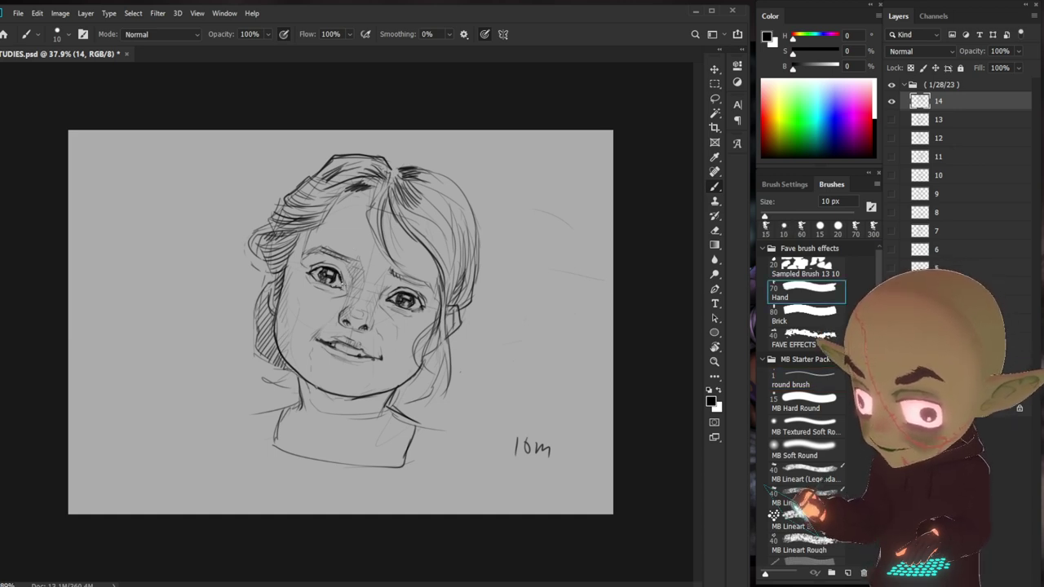
key(period)
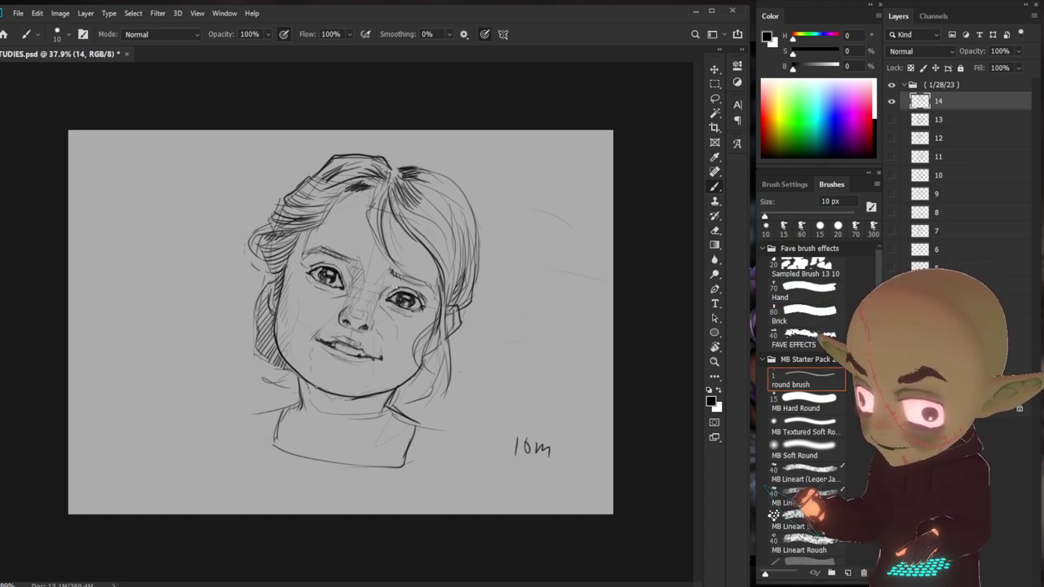
key(comma)
key(period)
key(period)
key(period)
key(period)
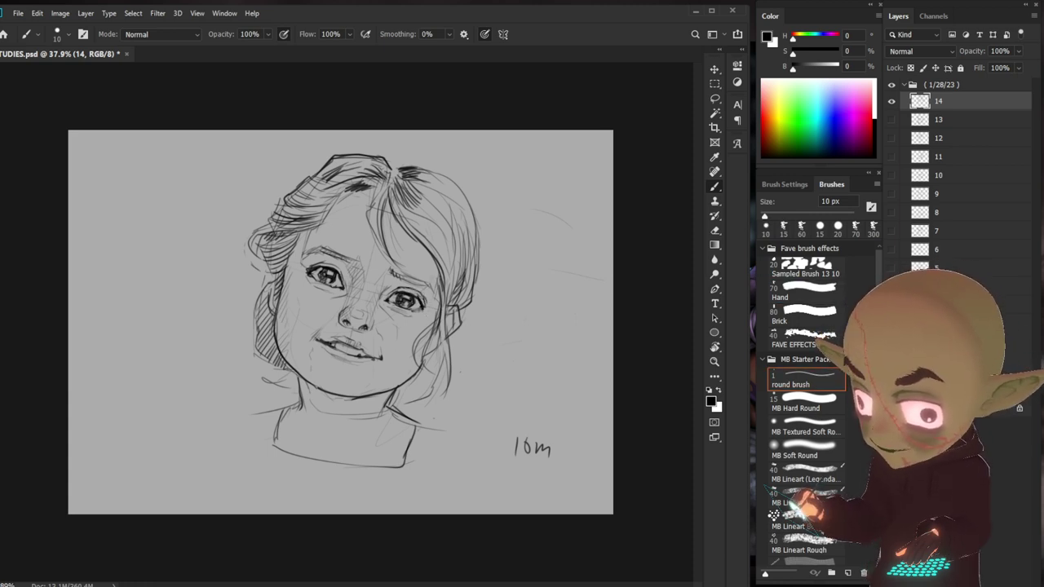
- Add curving strands down the right side of the hair and hatch the shadow beside the neck
drag(455, 184, 480, 280)
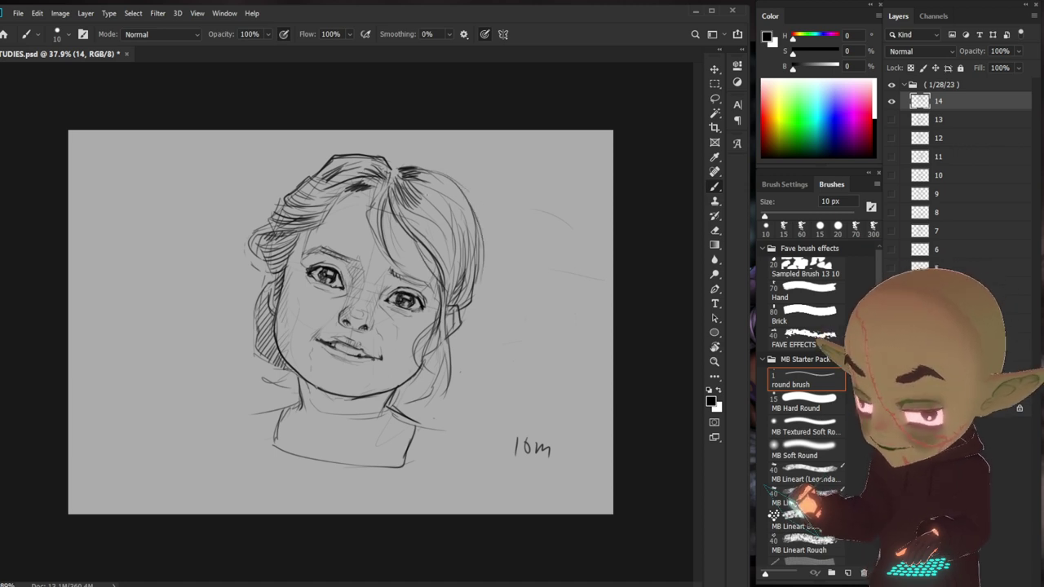
mouse_move(434, 199)
mouse_down()
mouse_move(471, 277)
mouse_move(460, 289)
mouse_up()
drag(436, 225, 457, 295)
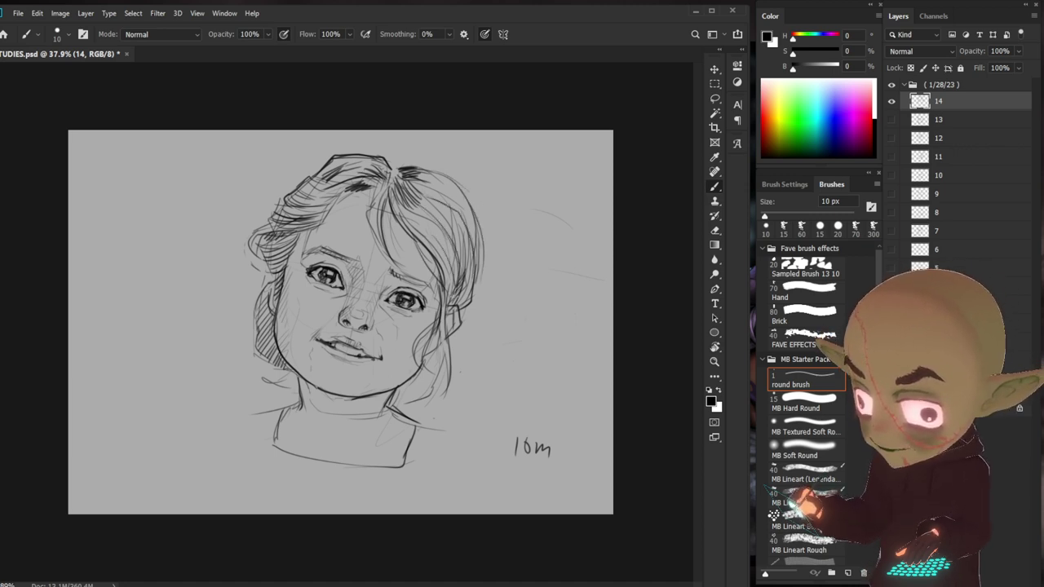
drag(410, 204, 451, 300)
drag(396, 204, 462, 270)
drag(425, 195, 475, 250)
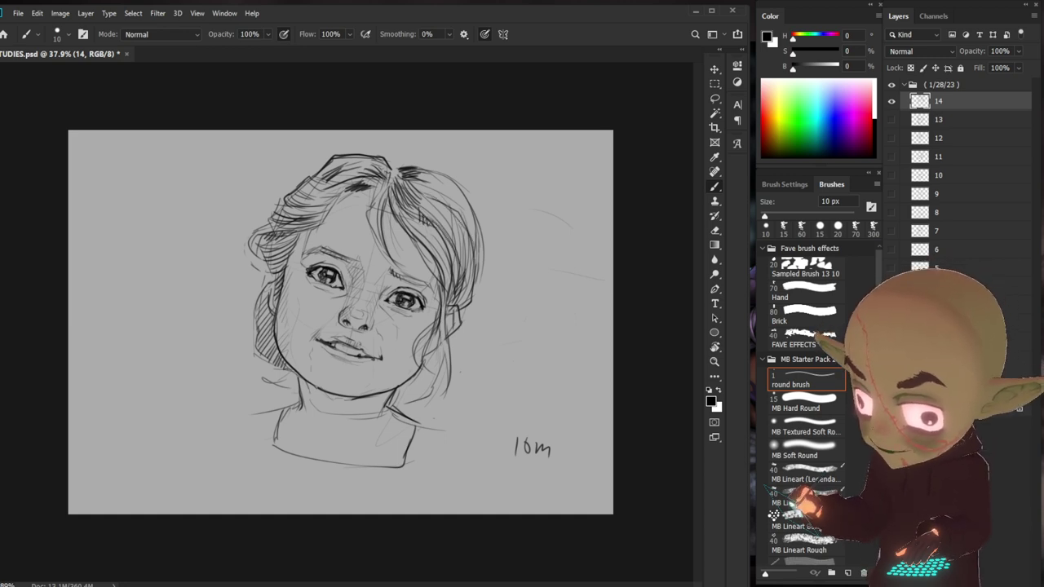
mouse_move(409, 174)
mouse_down()
mouse_move(462, 213)
mouse_move(483, 262)
mouse_up()
mouse_move(447, 179)
mouse_down()
mouse_move(482, 234)
mouse_move(481, 294)
mouse_move(455, 333)
mouse_up()
drag(465, 320, 452, 373)
drag(450, 309, 434, 402)
mouse_move(438, 355)
mouse_down()
mouse_move(395, 393)
mouse_move(400, 405)
mouse_up()
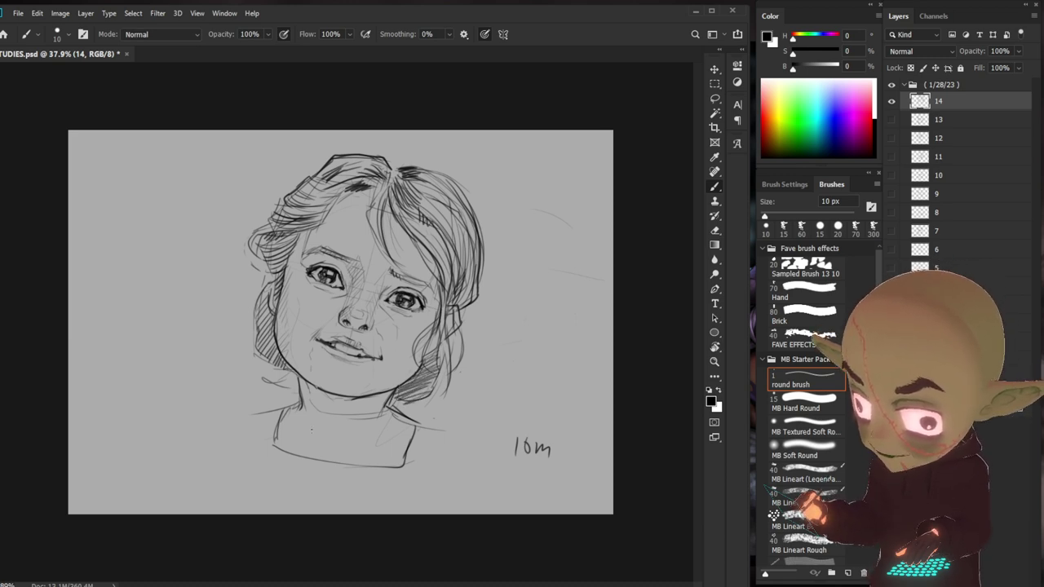
- Draw the left shoulder and shirt outline, then hatch the left shoulder and chest
drag(279, 411, 199, 439)
drag(248, 467, 392, 490)
drag(449, 430, 438, 489)
drag(437, 494, 287, 486)
drag(258, 414, 237, 476)
drag(293, 410, 208, 437)
drag(230, 438, 194, 449)
mouse_move(274, 439)
mouse_down()
mouse_move(193, 453)
mouse_move(206, 488)
mouse_up()
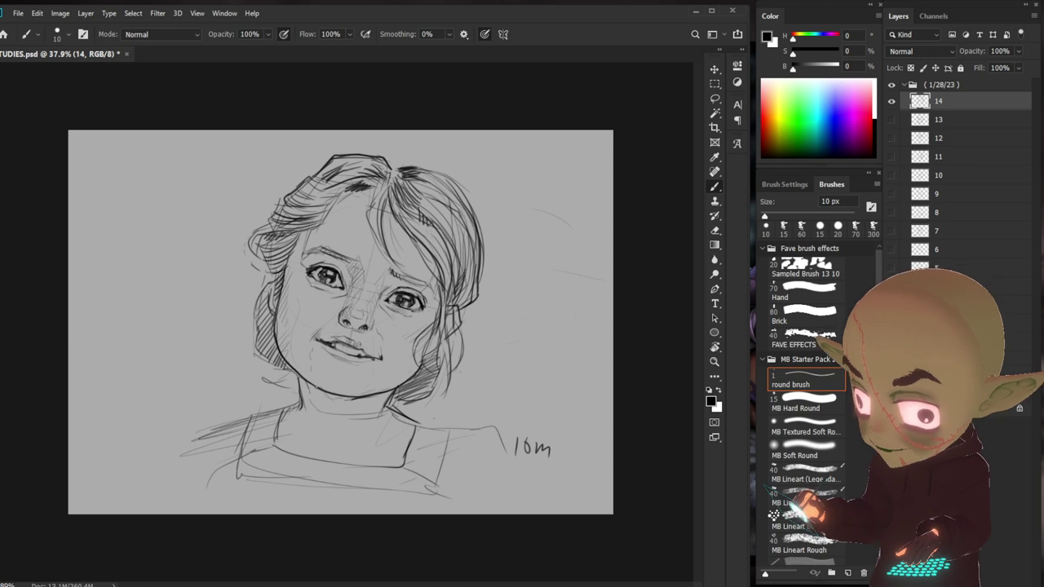
- Darken the right hair hatching and zoom out to view the whole sketch
drag(476, 250, 453, 307)
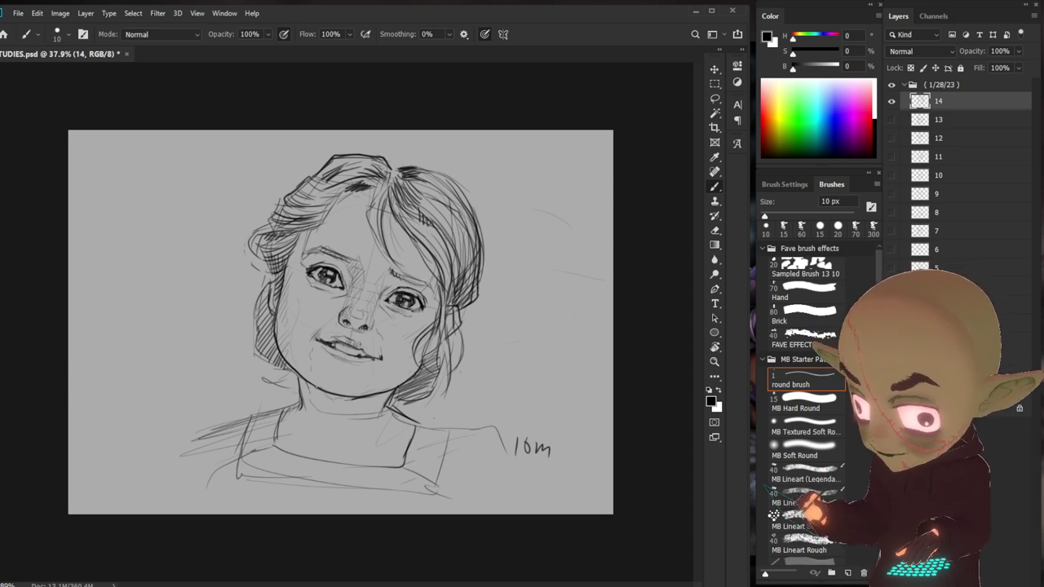
drag(555, 447, 487, 448)
mouse_move(508, 361)
mouse_down()
mouse_move(539, 408)
mouse_move(497, 437)
mouse_up()
key(b)
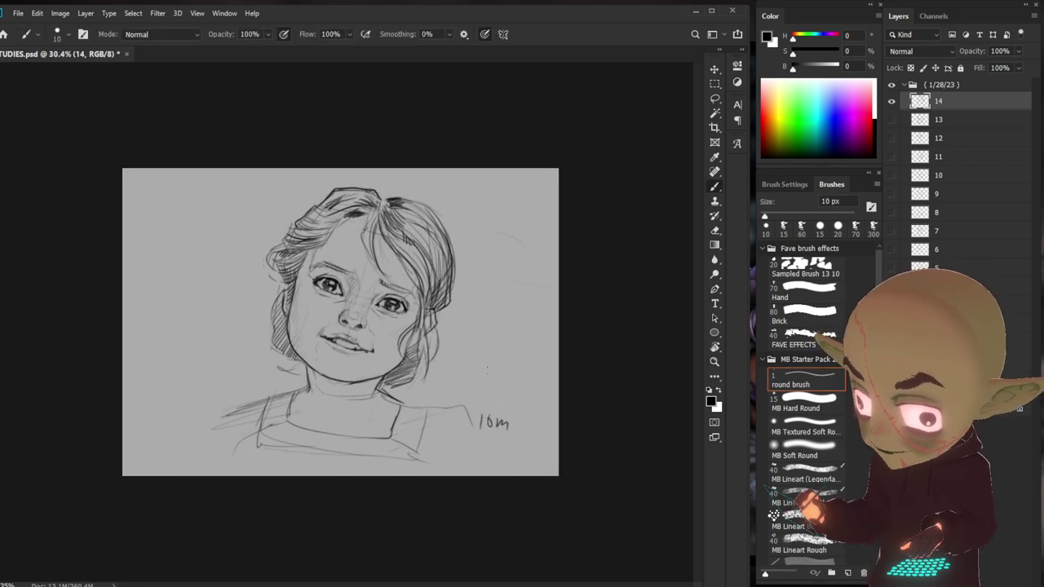
scroll(487, 369, up, 2)
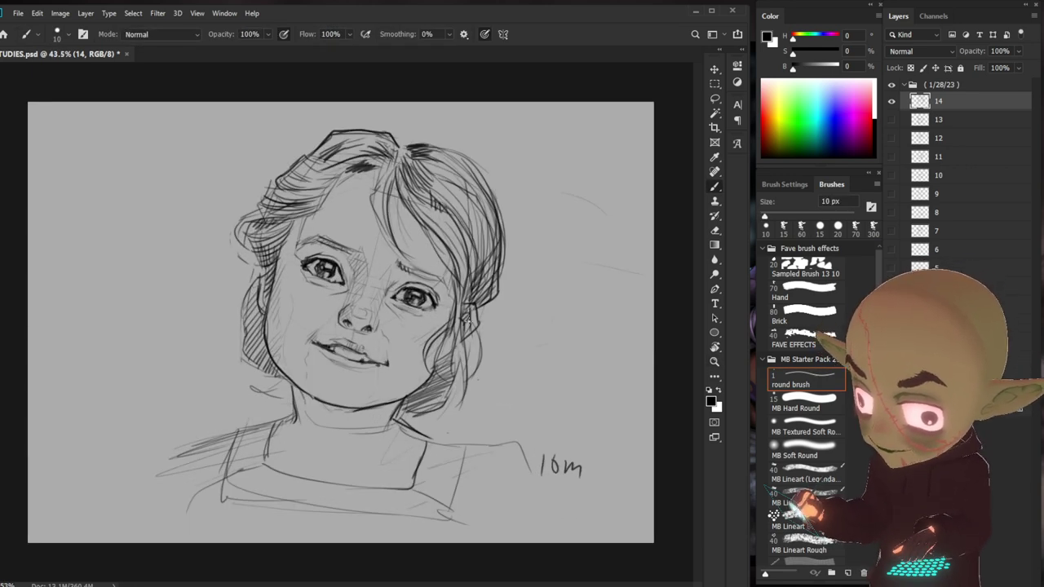
scroll(466, 320, down, 1)
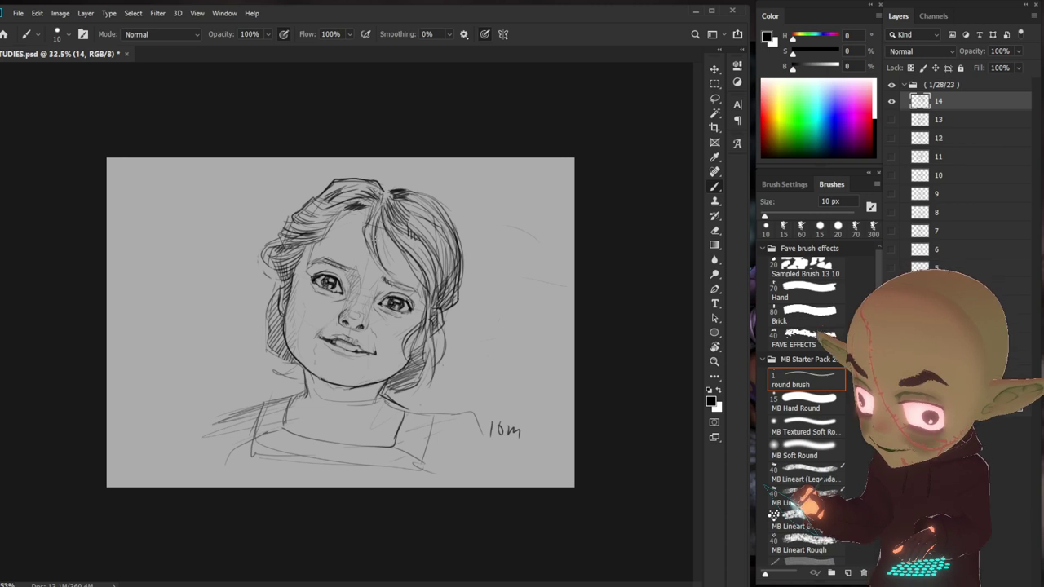
scroll(568, 464, down, 2)
scroll(343, 221, up, 1)
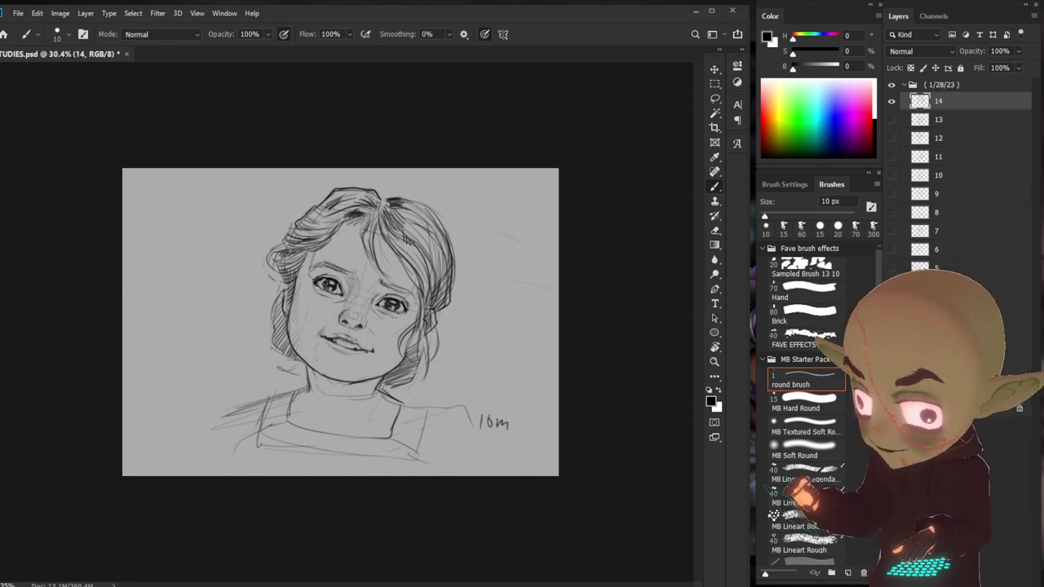
key(comma)
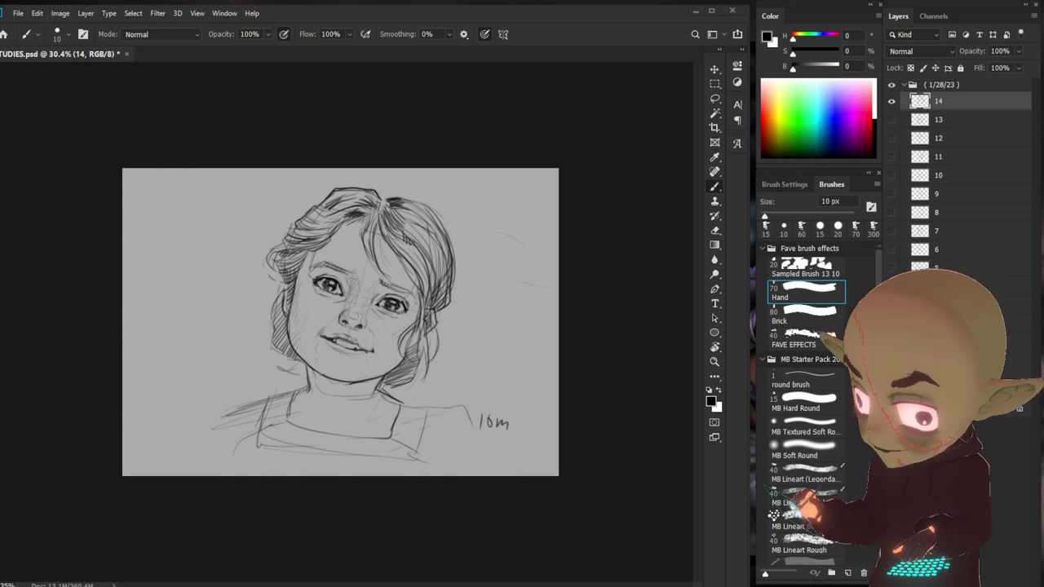
key(z)
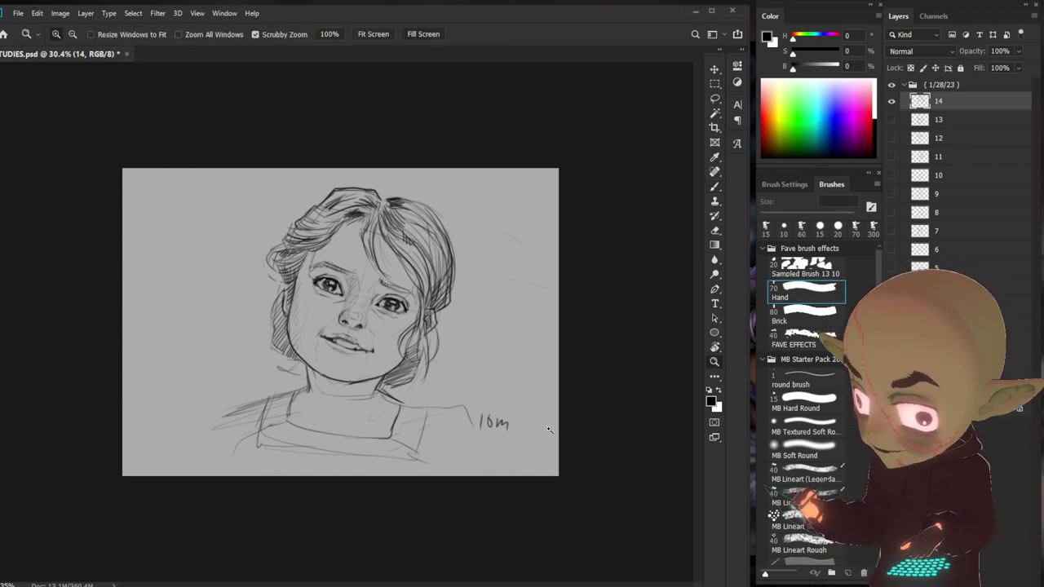
drag(342, 324, 633, 347)
key(b)
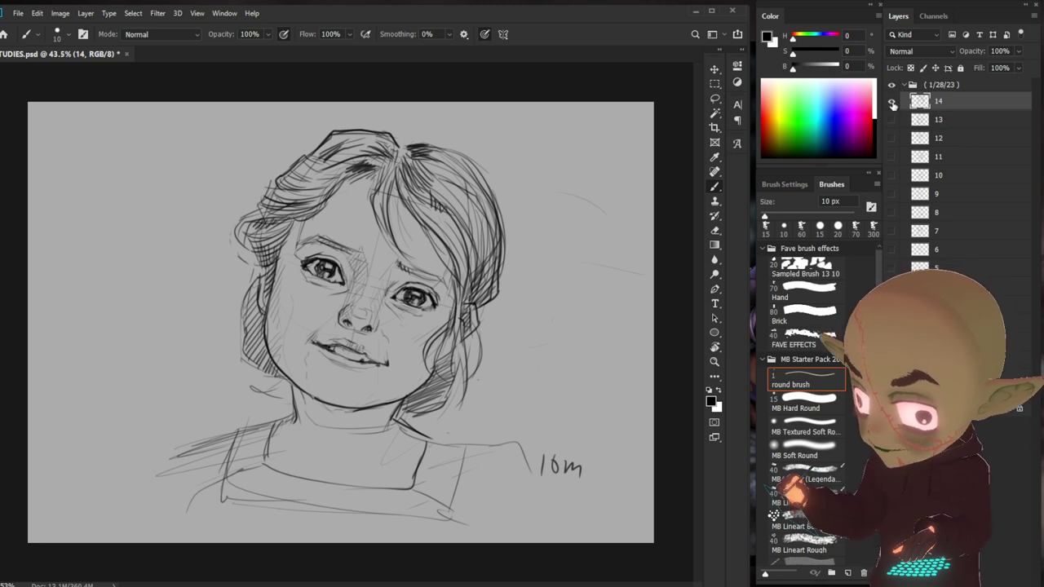
drag(893, 117, 892, 269)
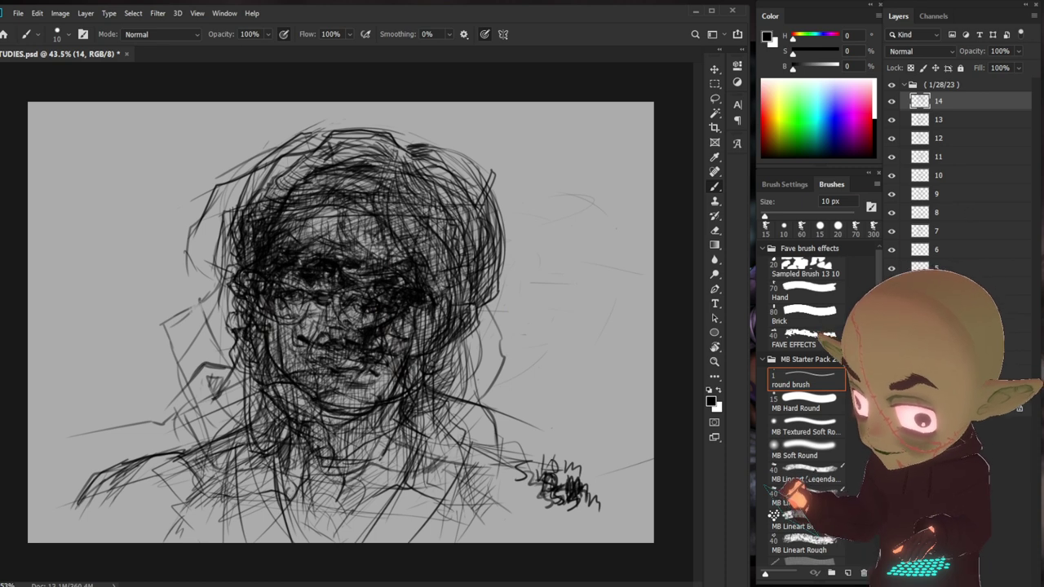
- Shrink all the stacked sketch layers to about 55% and shift them right
key(ctrl+alt+a)
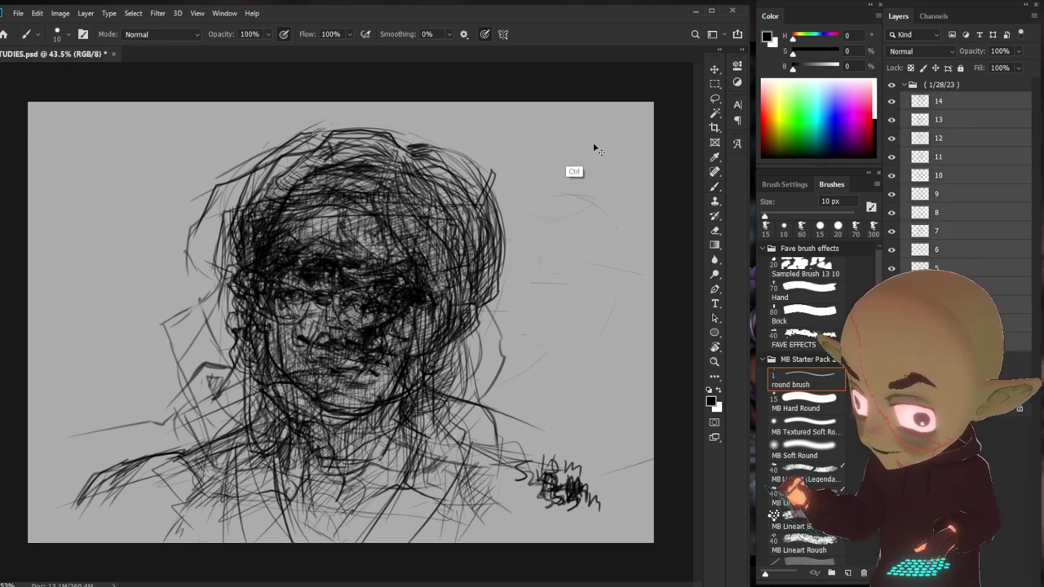
key(ctrl+t)
drag(652, 118, 544, 238)
key(Return)
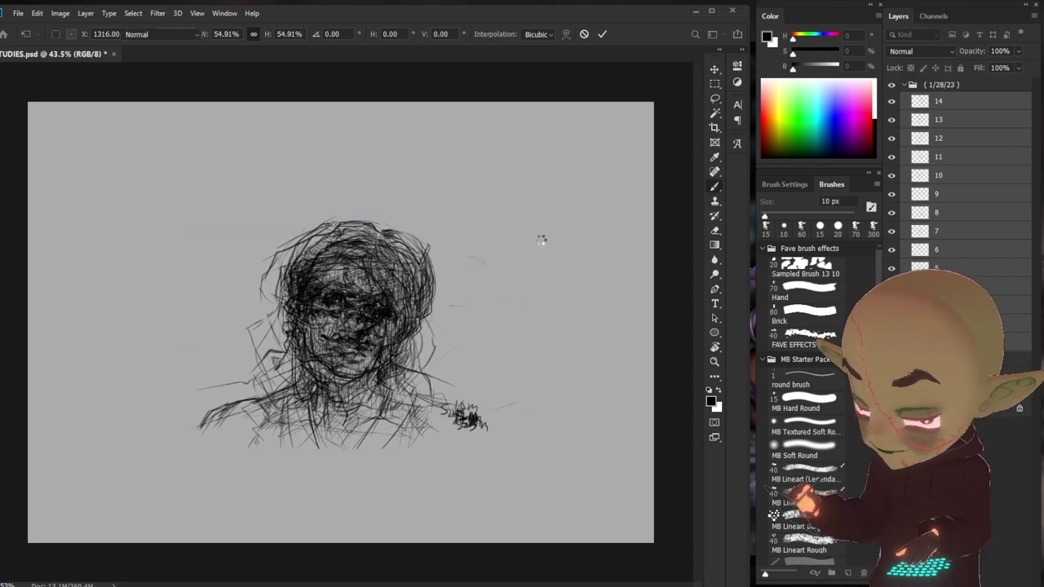
key(v)
drag(462, 358, 552, 353)
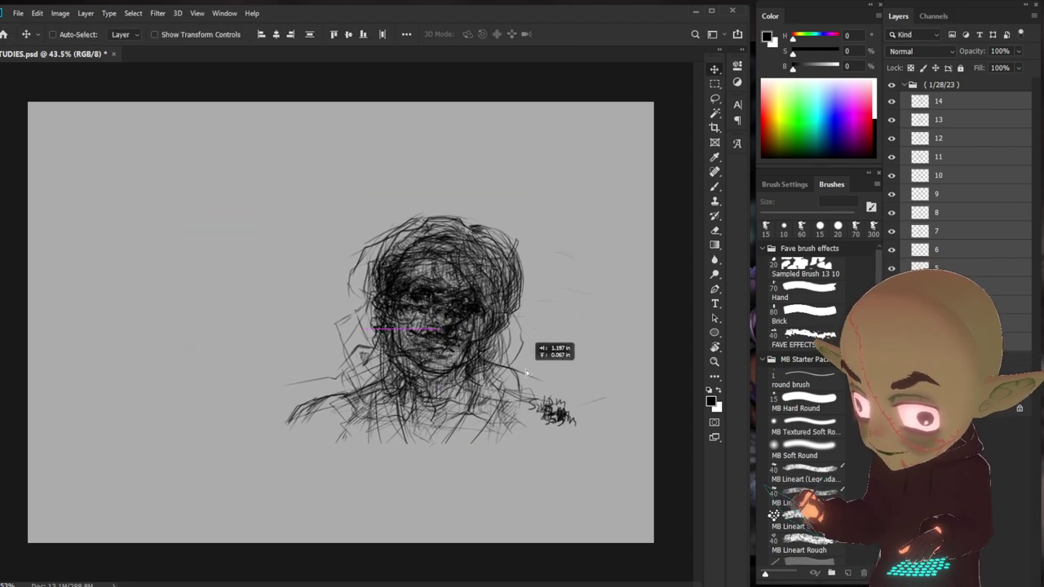
- Pull the layer 14 sketch out of the stack to the left
click(950, 101)
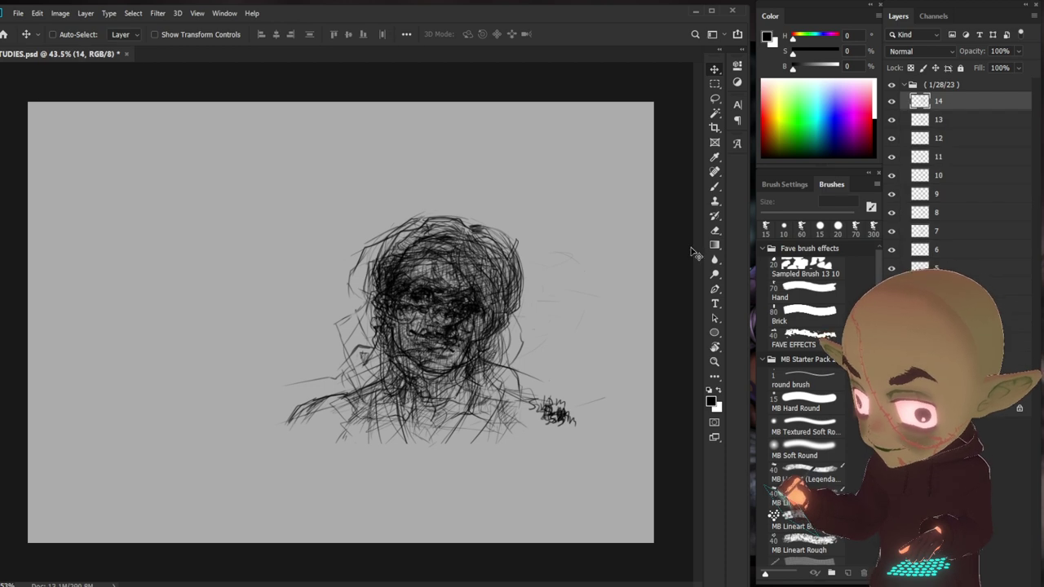
mouse_move(501, 375)
mouse_down()
mouse_move(243, 332)
mouse_move(489, 359)
mouse_up()
key(ctrl+t)
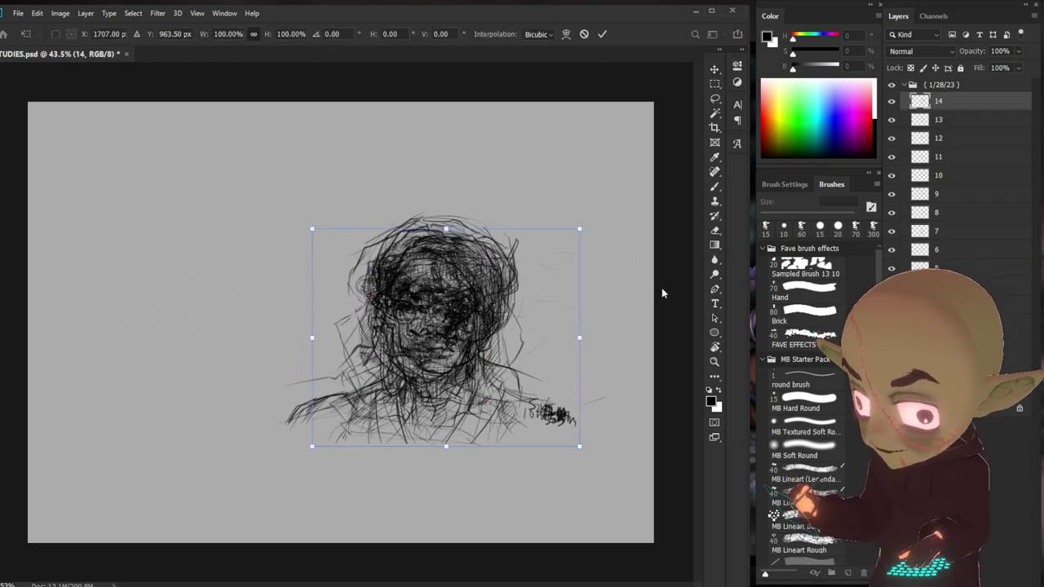
key(Return)
- Shrink the remaining stacked sketches to about half size and move them to the lower right
key(ctrl+alt+a)
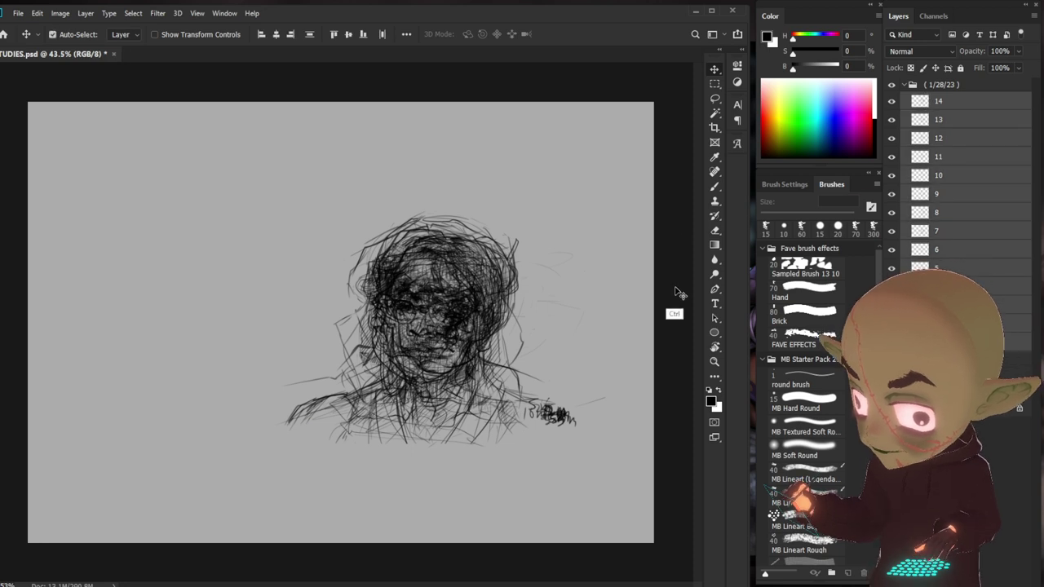
key(ctrl+t)
drag(610, 241, 552, 278)
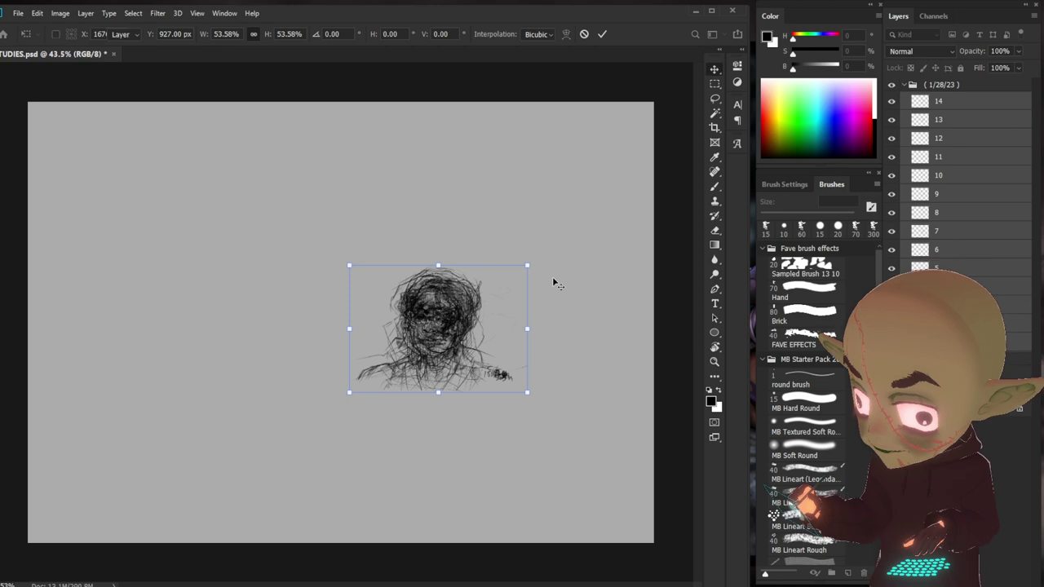
key(Return)
drag(486, 352, 588, 474)
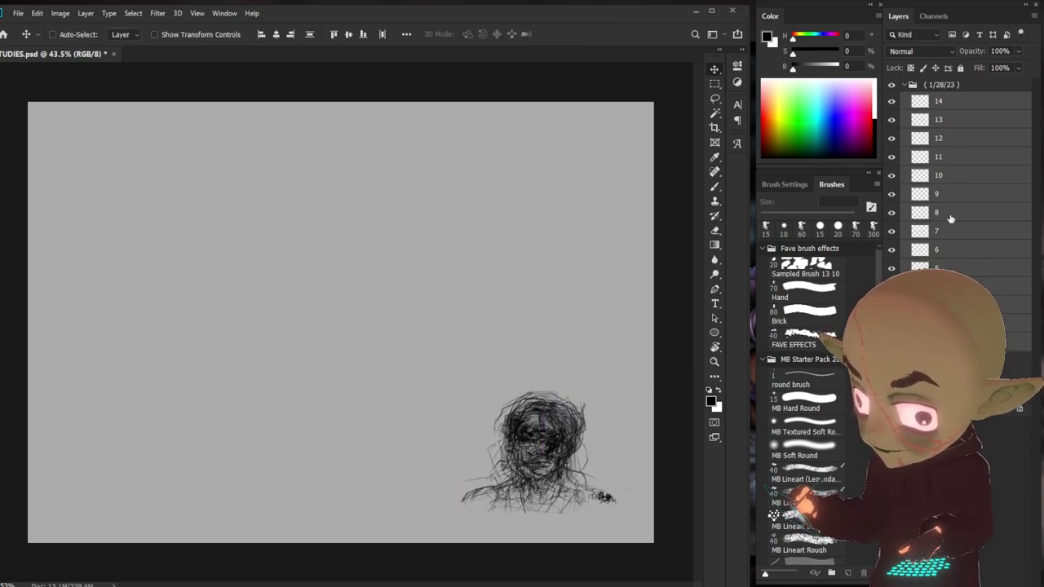
- Place the layer 1 face in the top-left corner, with the layer 2 face beside it
drag(539, 441, 239, 332)
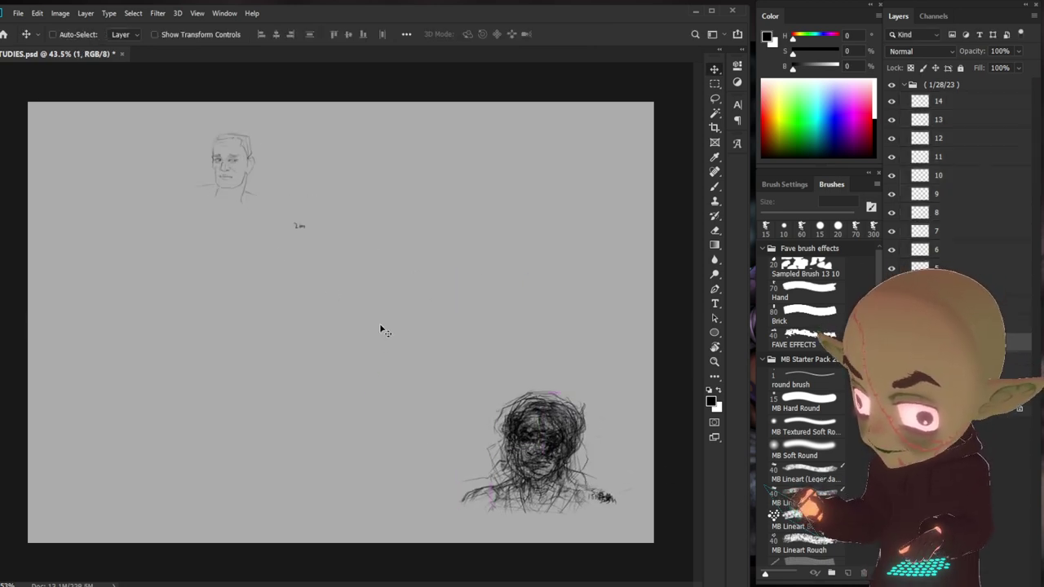
drag(234, 287, 221, 280)
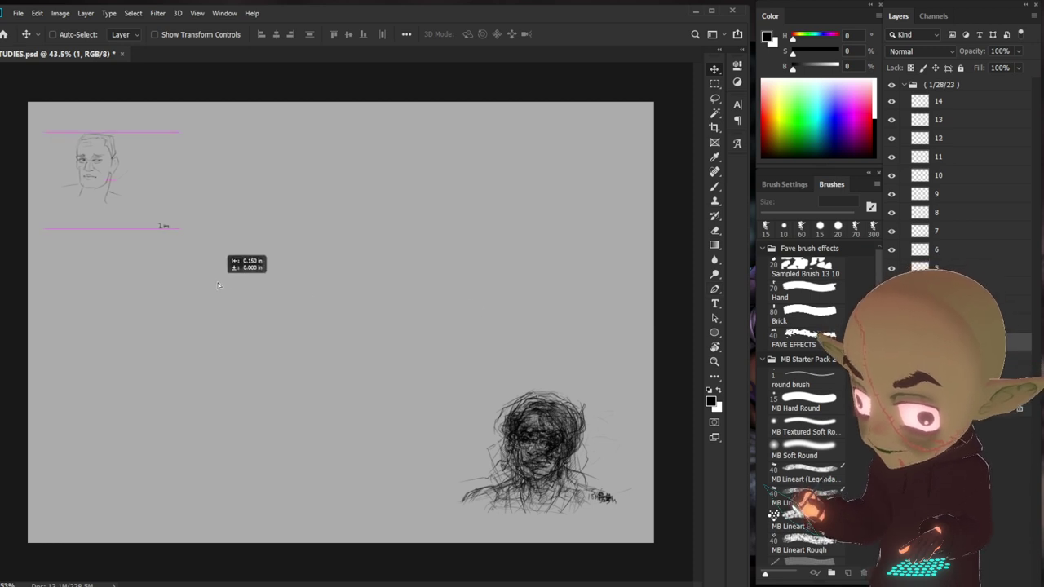
mouse_move(571, 464)
mouse_down()
mouse_move(372, 302)
mouse_move(326, 288)
mouse_up()
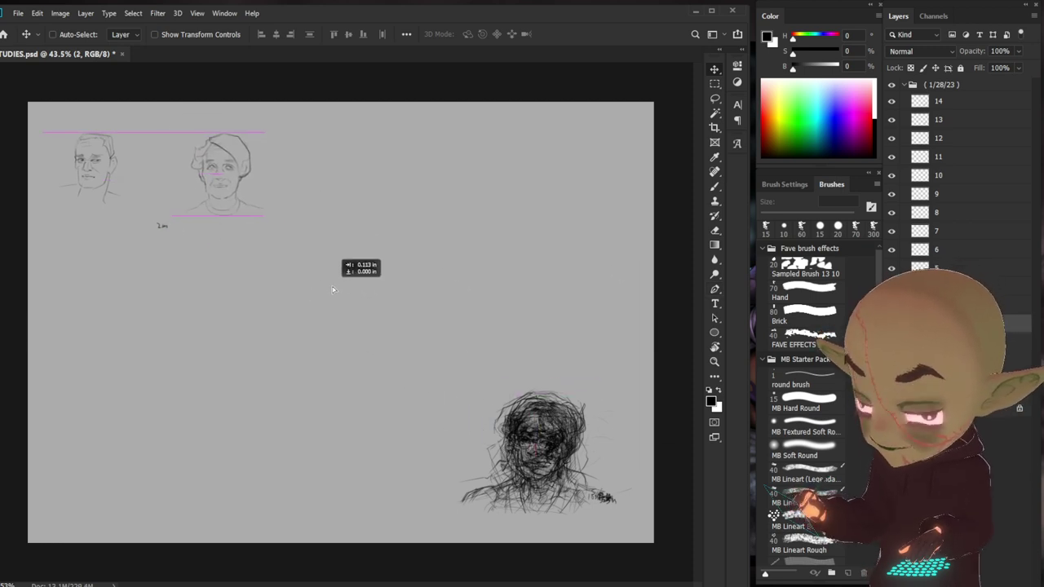
key(b)
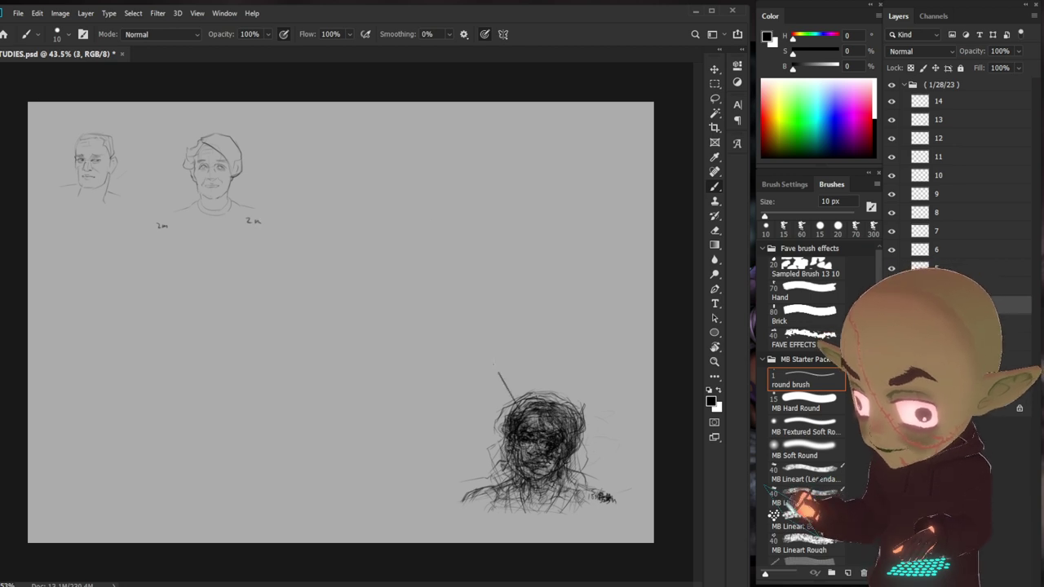
- Move the layer 3 face into the top row, shrinking it slightly to line up
key(ctrl+shift+alt+n)
key(v)
drag(571, 464, 421, 321)
key(ctrl+t)
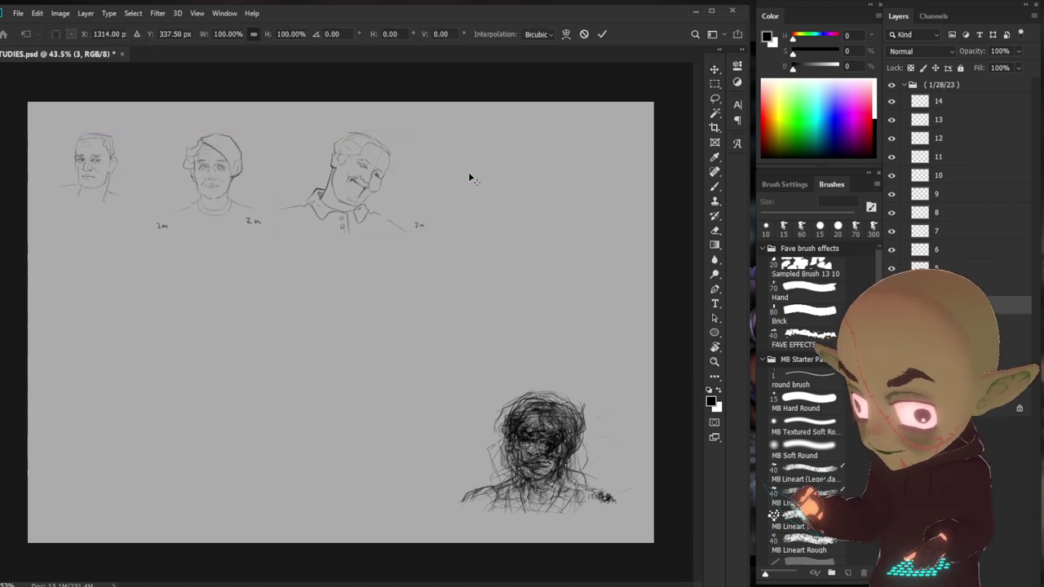
drag(427, 136, 417, 141)
key(Return)
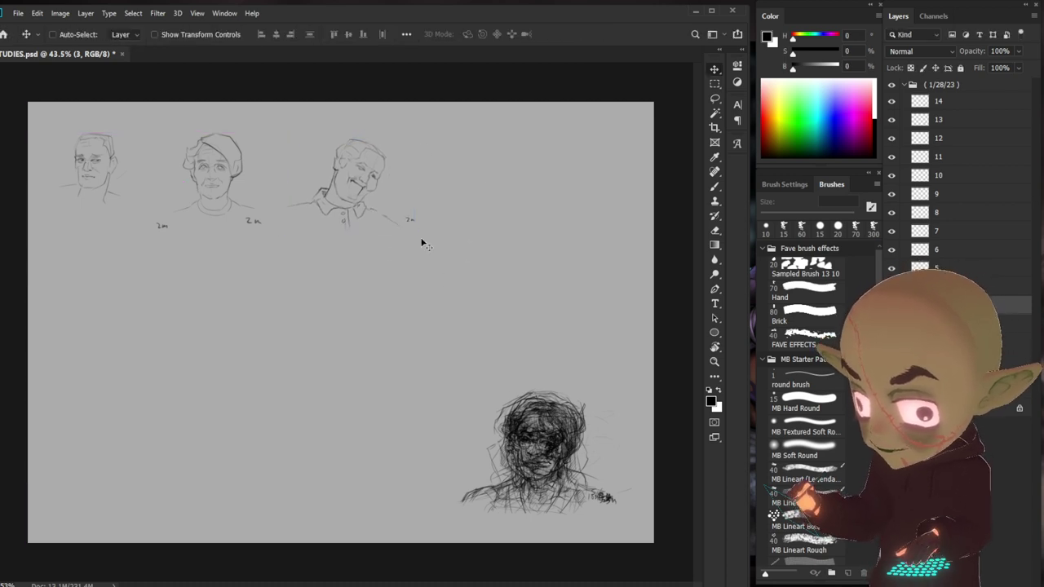
drag(385, 273, 368, 270)
- Place the layer 4 head beside the third face and move its time label nearby
key(alt+bracketright)
mouse_move(603, 506)
mouse_down()
mouse_move(546, 244)
mouse_move(570, 261)
mouse_up()
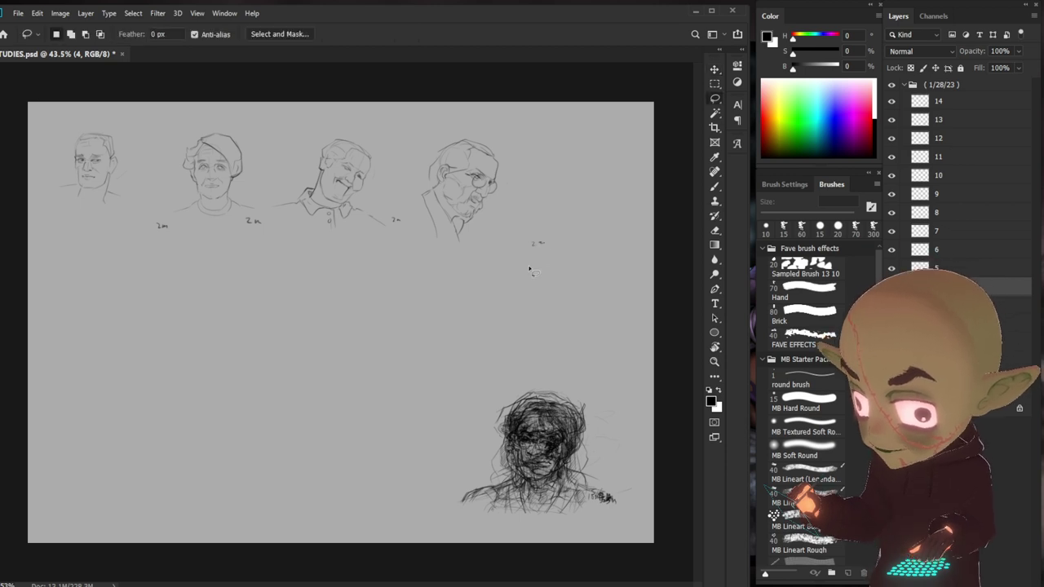
drag(535, 245, 478, 239)
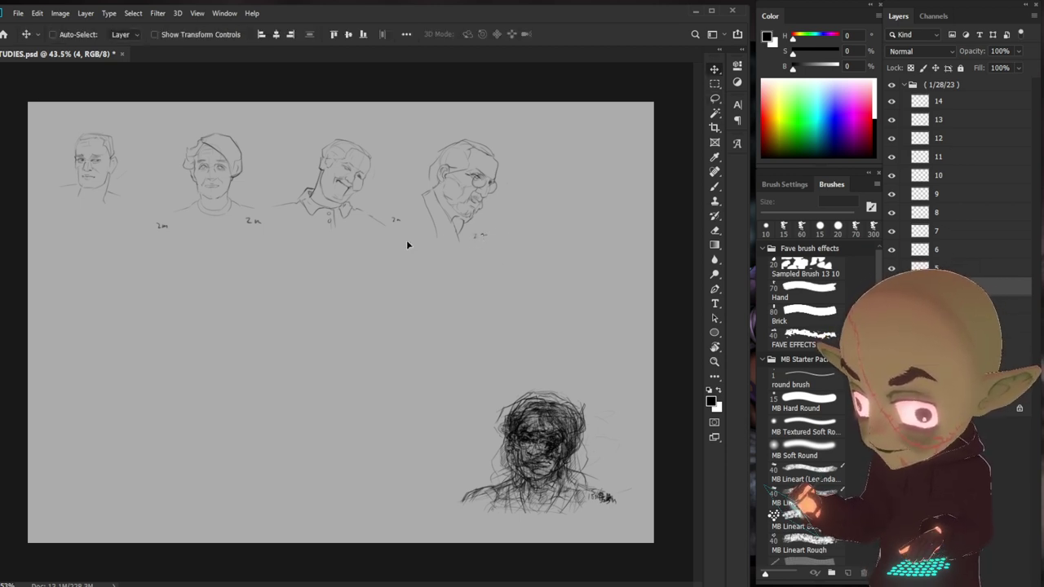
drag(416, 247, 398, 230)
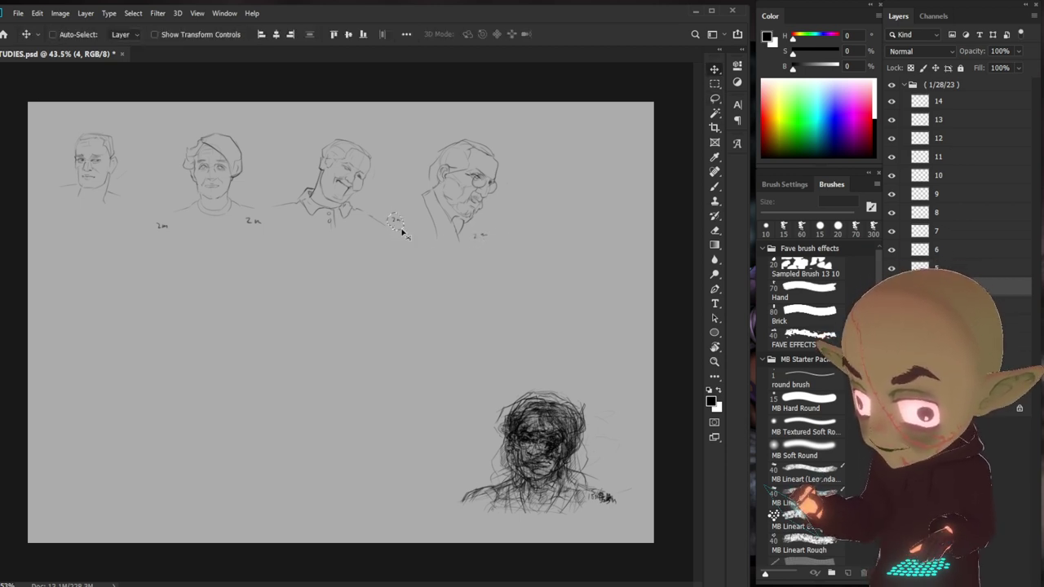
click(364, 232)
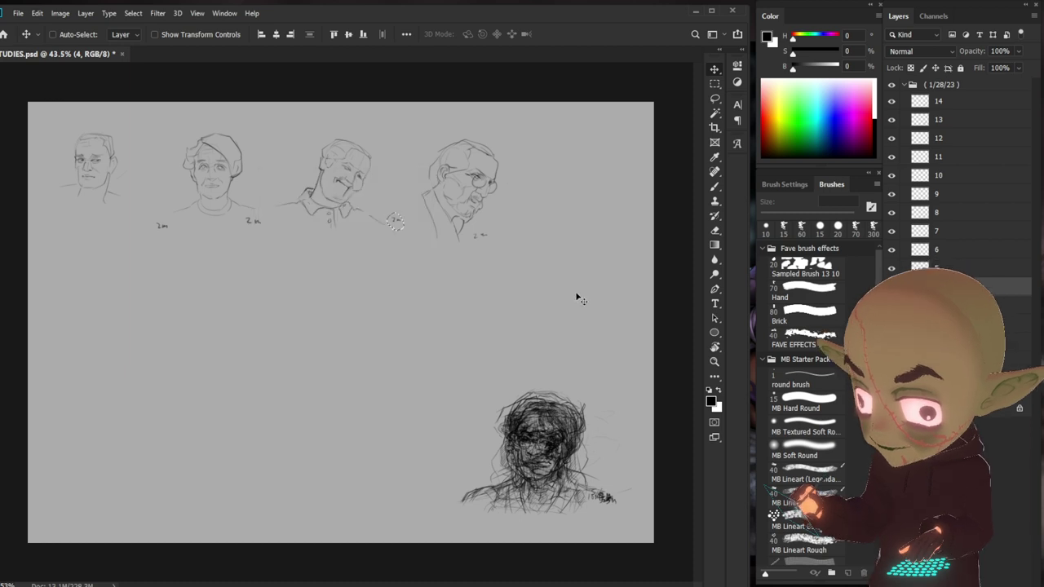
- End the top row with the layer 5 face and start the second row with layer 6
drag(576, 299, 568, 422)
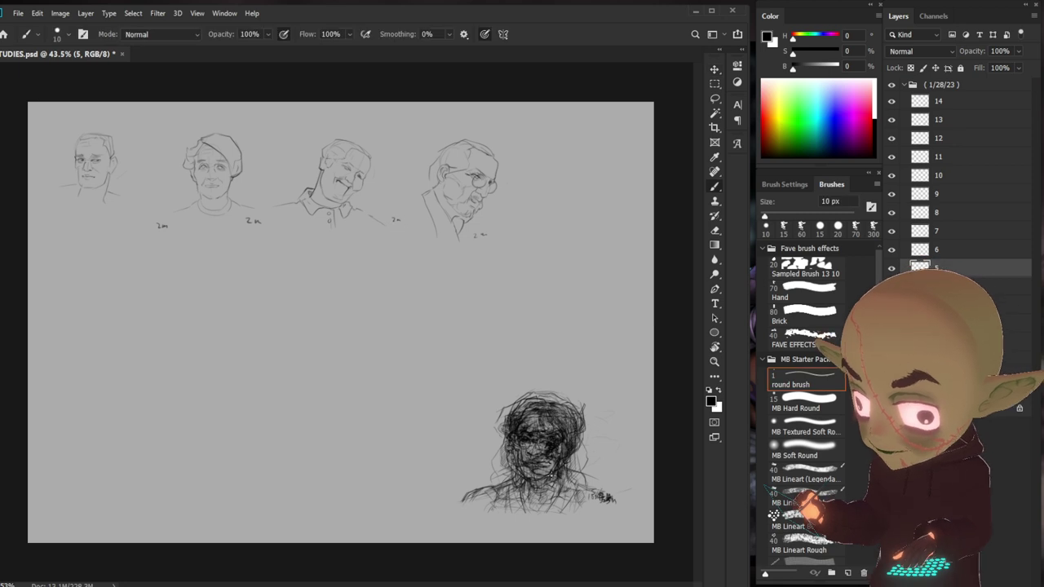
mouse_move(568, 424)
mouse_down()
mouse_move(571, 462)
mouse_move(587, 308)
mouse_up()
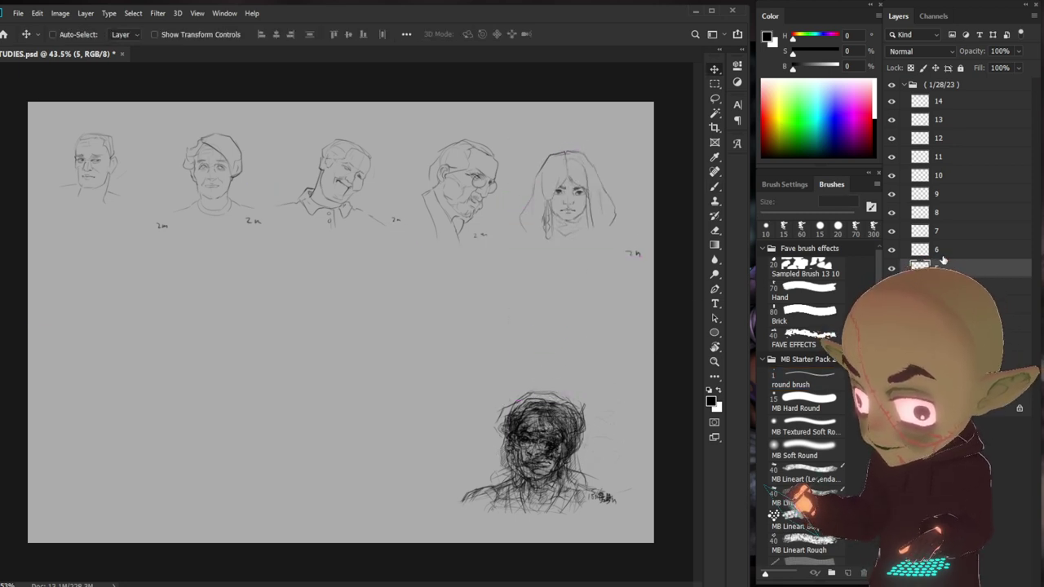
click(938, 251)
drag(538, 457, 197, 371)
- Place the layer 7 face next in the second row, shrinking it slightly
click(938, 232)
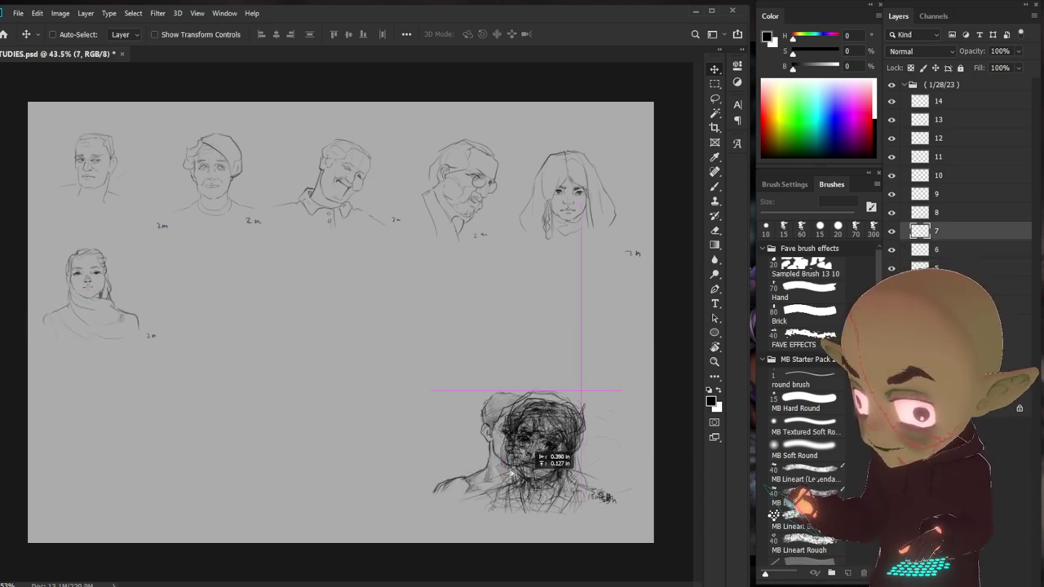
drag(538, 449, 318, 404)
key(ctrl+t)
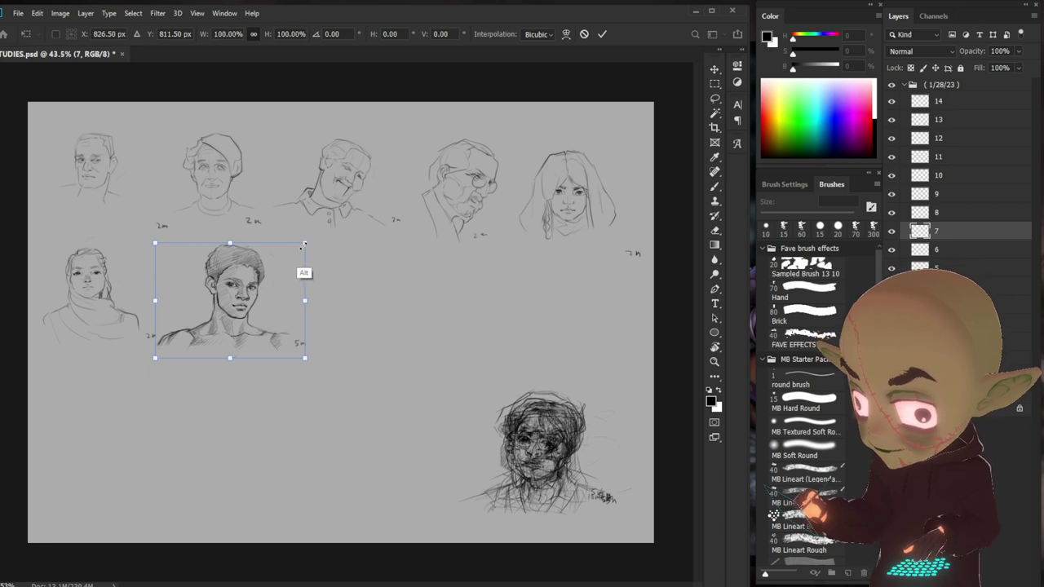
drag(304, 243, 296, 247)
key(Return)
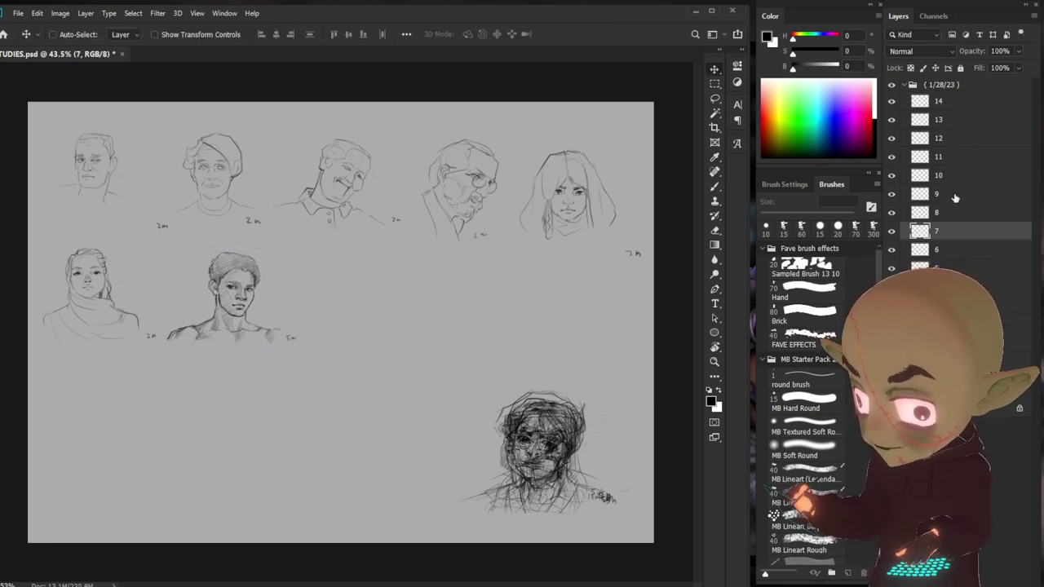
- Add the layer 8 face and the layer 9 profile head, scaled to about 90%, to the second row
click(938, 212)
drag(586, 558, 421, 404)
click(939, 195)
drag(558, 504, 522, 363)
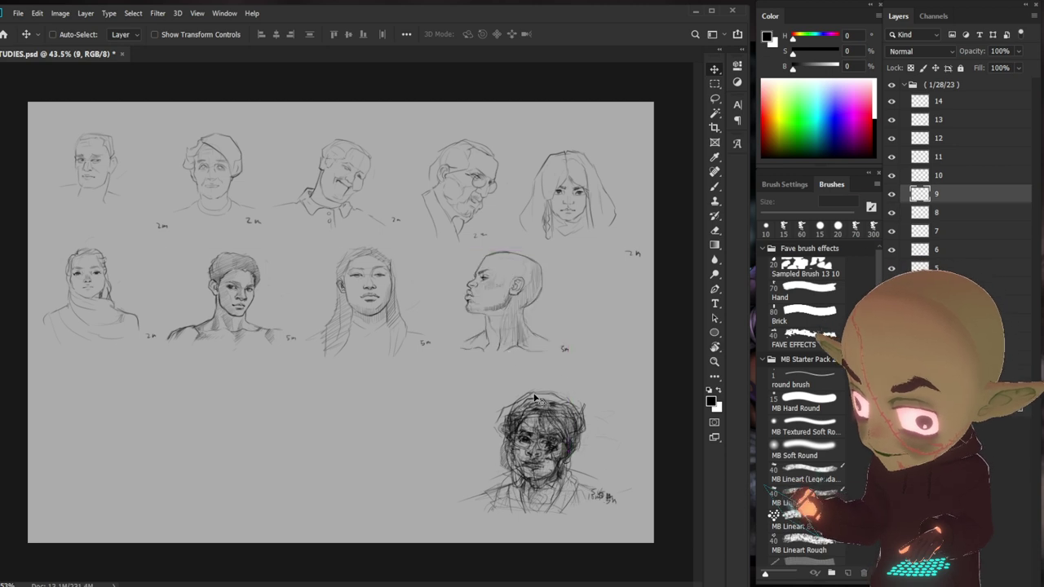
key(ctrl+t)
drag(552, 252, 547, 262)
drag(501, 326, 487, 326)
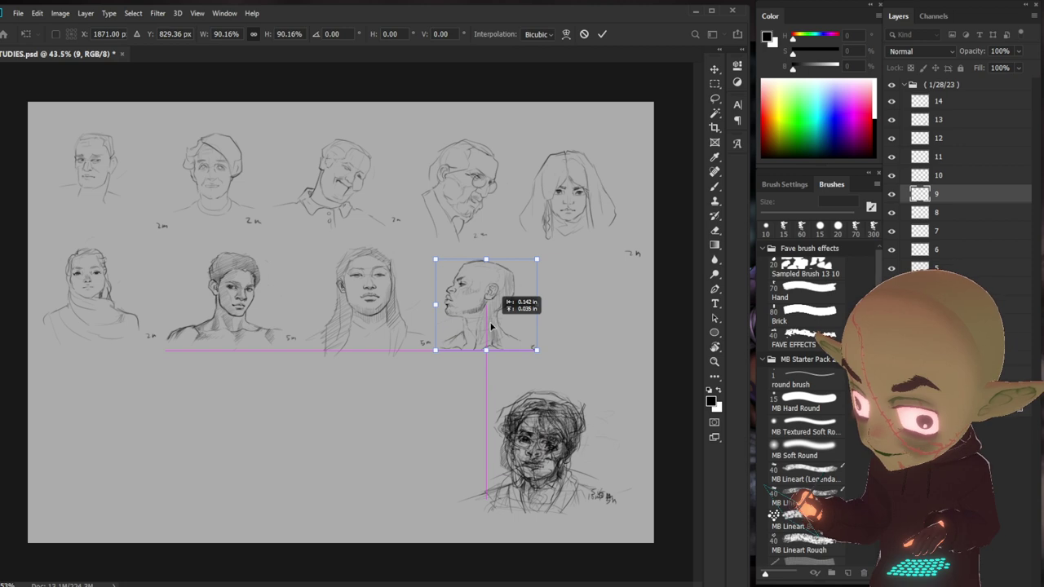
key(Return)
- End the second row with the layer 10 old man and start the third row with layer 11
click(938, 175)
mouse_move(608, 457)
mouse_down()
mouse_move(659, 291)
mouse_move(650, 314)
mouse_move(608, 307)
mouse_up()
key(ctrl+t)
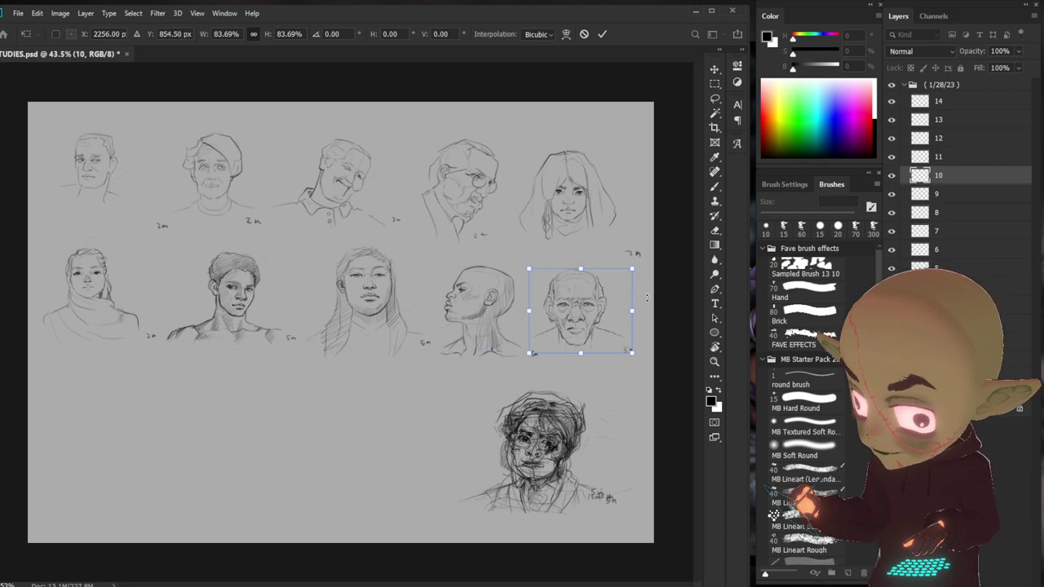
key(Return)
key(alt+bracketright)
drag(605, 493, 186, 486)
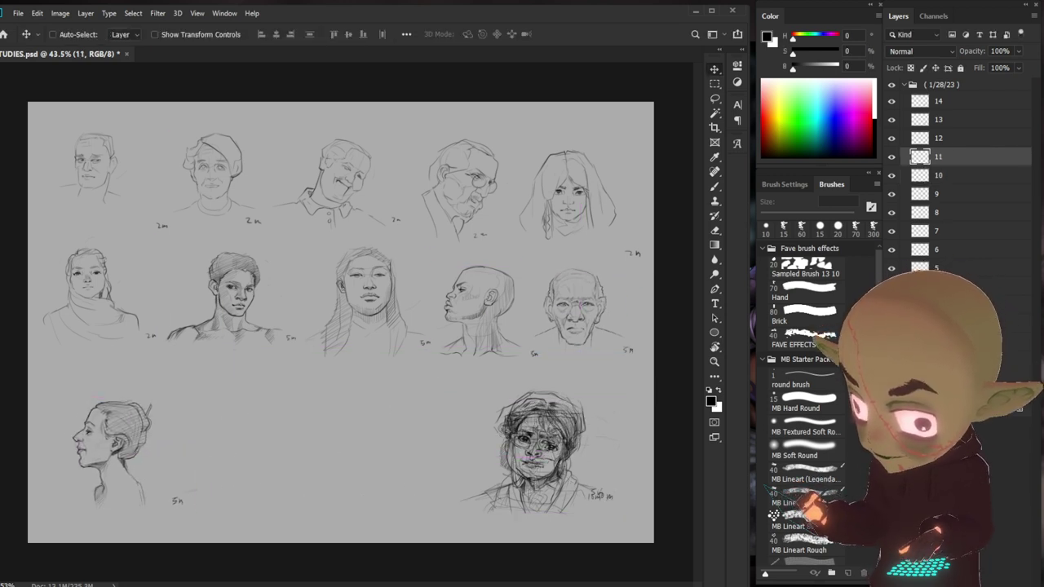
- Move the layer 12 hat-wearing man to the bottom middle, scaled to about 86%
click(985, 138)
drag(583, 491, 312, 498)
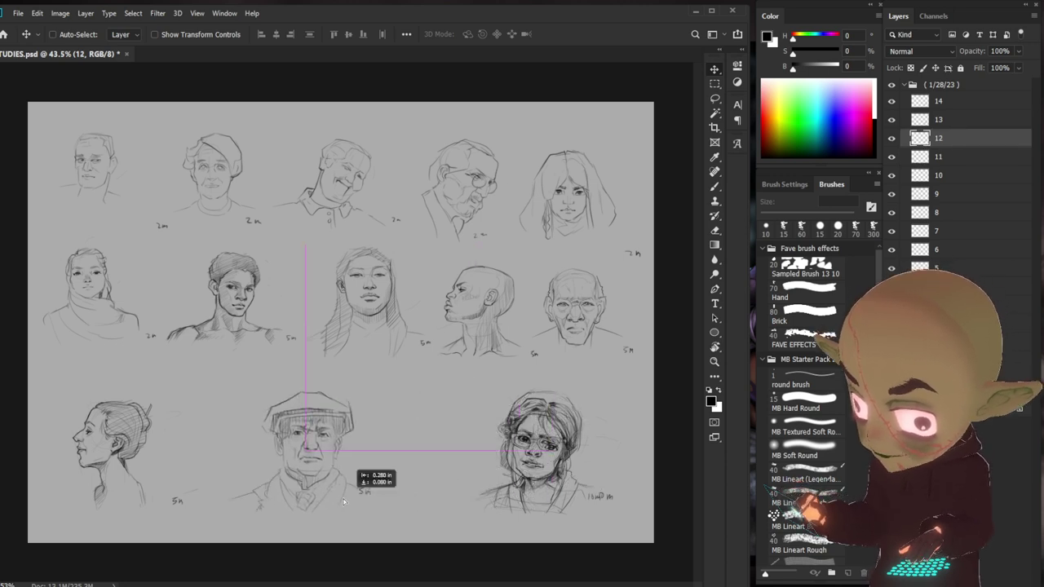
key(ctrl+t)
drag(350, 384, 310, 454)
key(Return)
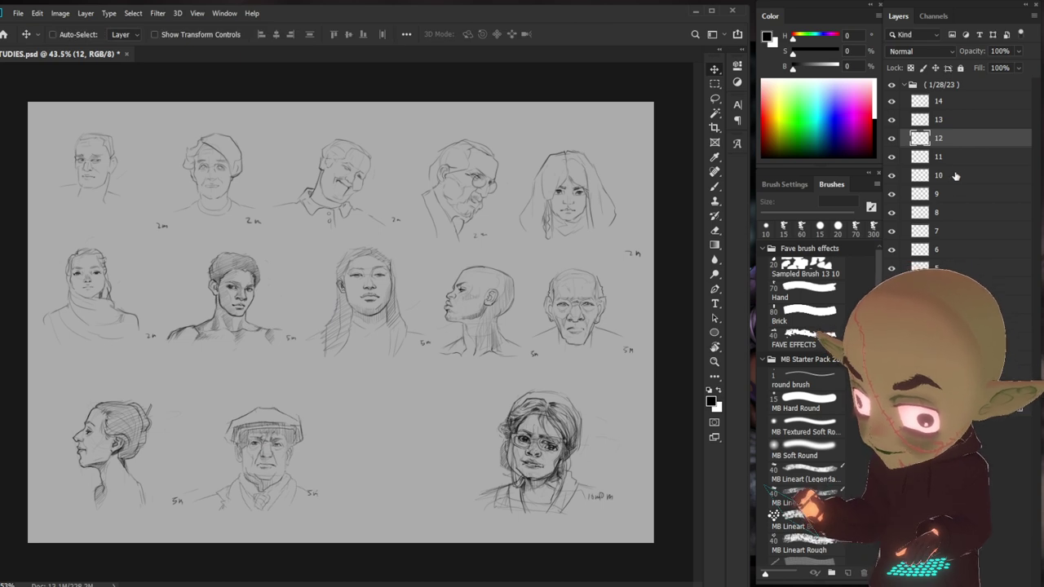
- Shift the 5m label, the capped man and the glasses woman left into even bottom-row spacing
ctrl+click(493, 334)
key(l)
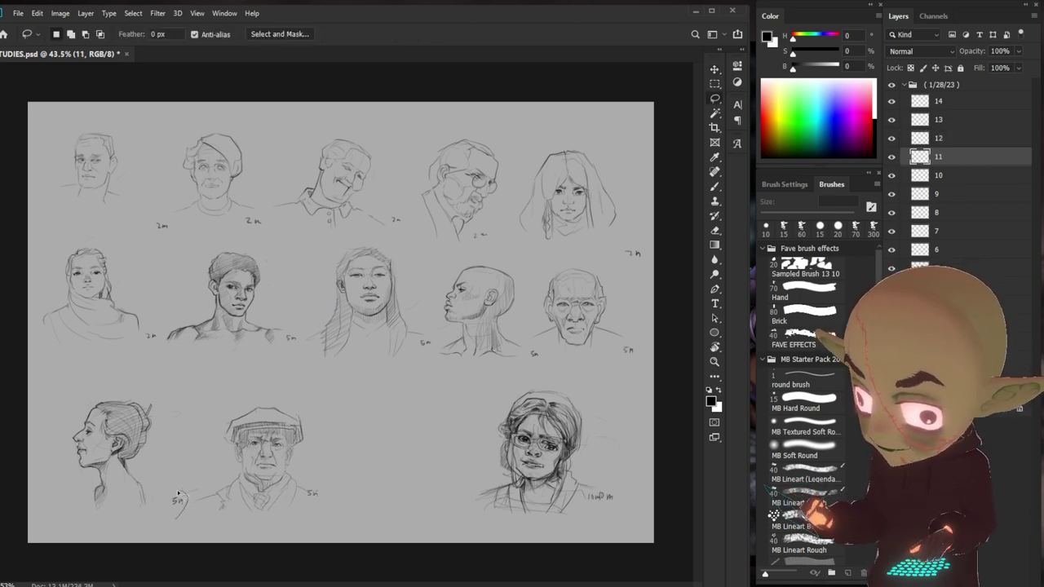
key(v)
drag(176, 499, 162, 507)
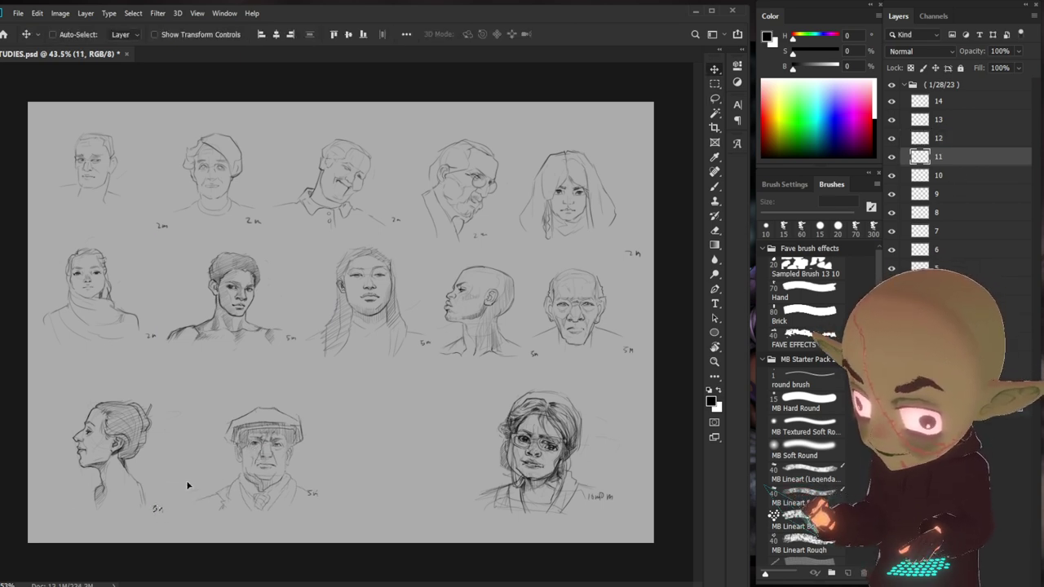
key(alt+bracketright)
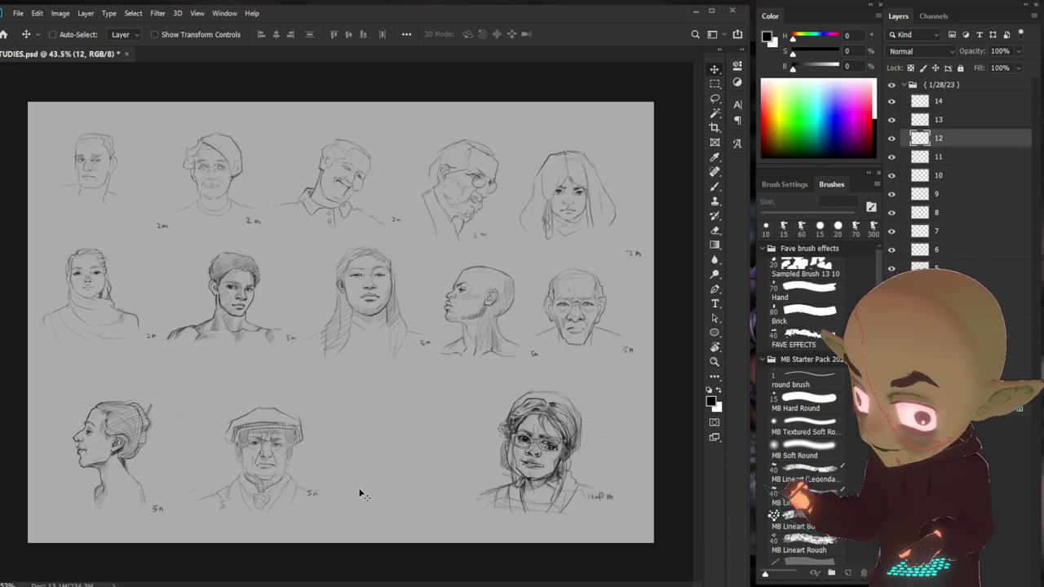
drag(362, 495, 340, 500)
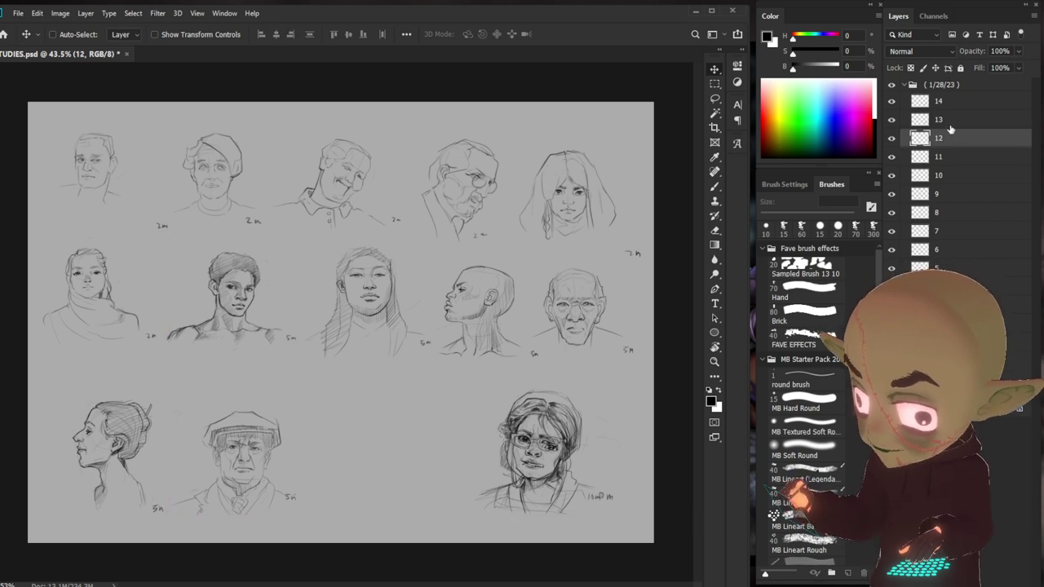
click(946, 122)
drag(578, 500, 428, 506)
key(alt+bracketright)
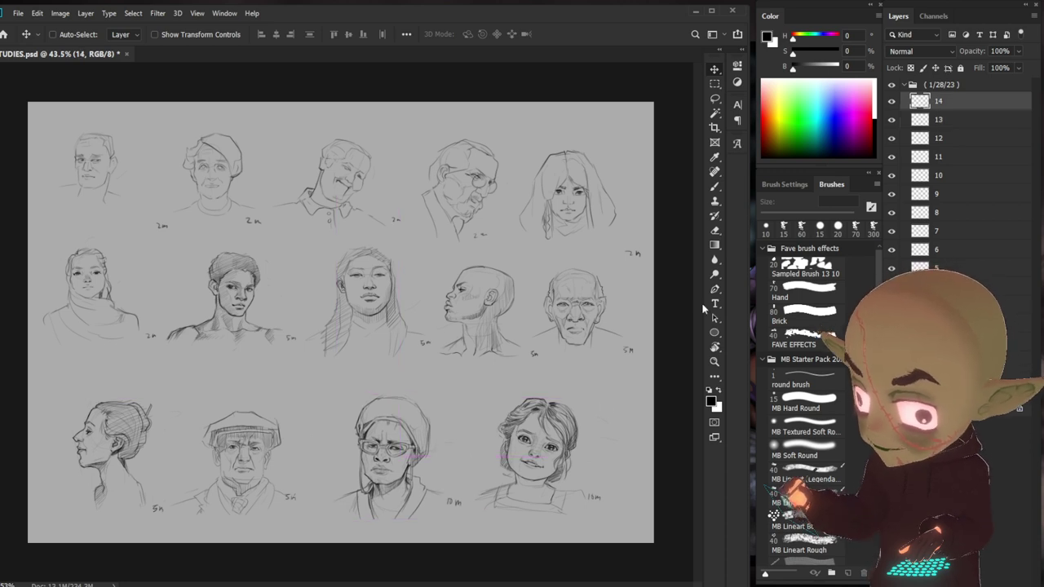
- Nudge the layer 14 girl sketch into place and zoom to check the lower-right corner
drag(571, 452, 583, 441)
key(z)
drag(583, 506, 600, 507)
scroll(600, 507, down, 2)
key(v)
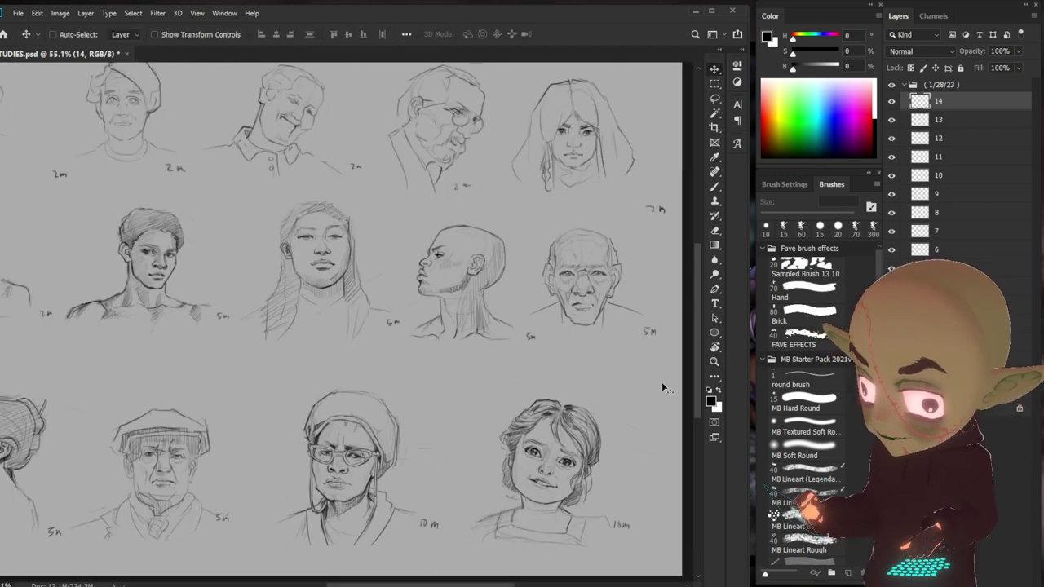
key(z)
mouse_move(662, 382)
mouse_down()
mouse_move(485, 490)
mouse_move(514, 490)
mouse_up()
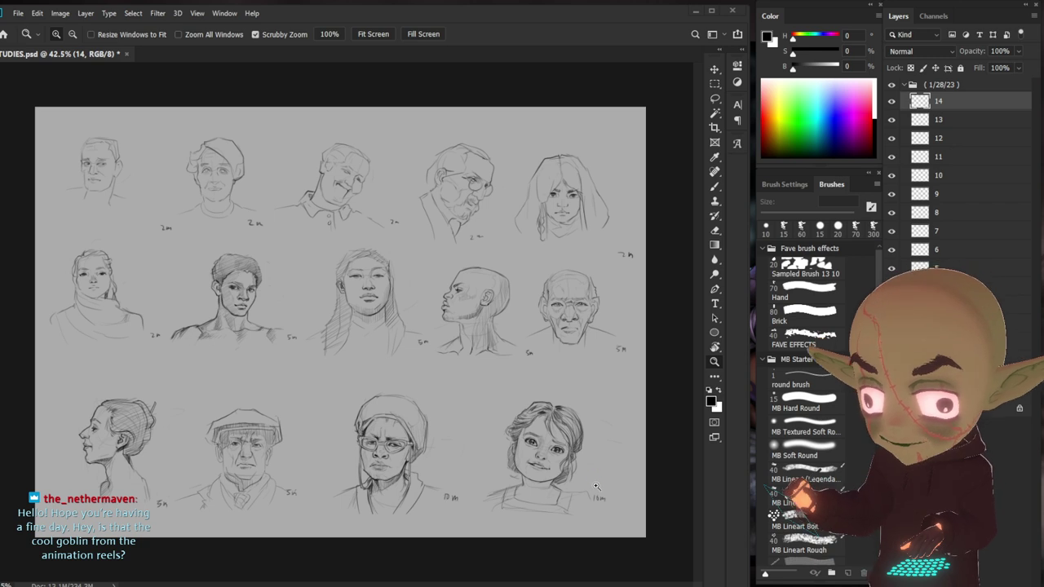
- Review the assembled sheet and save the studies PSD
scroll(596, 487, up, 1)
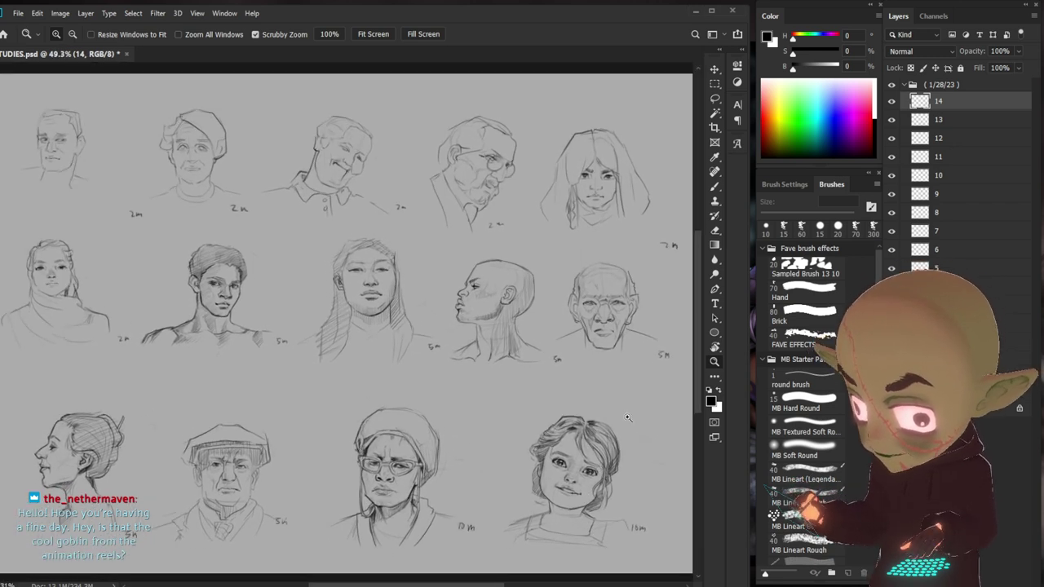
scroll(620, 445, down, 1)
scroll(607, 481, down, 1)
key(ctrl+s)
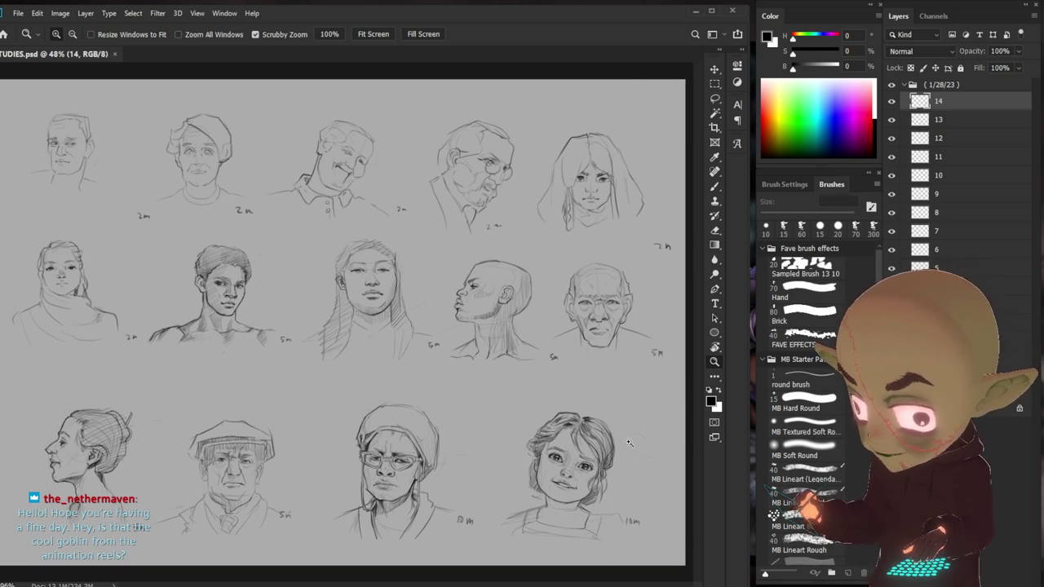
key(ctrl+alt+a)
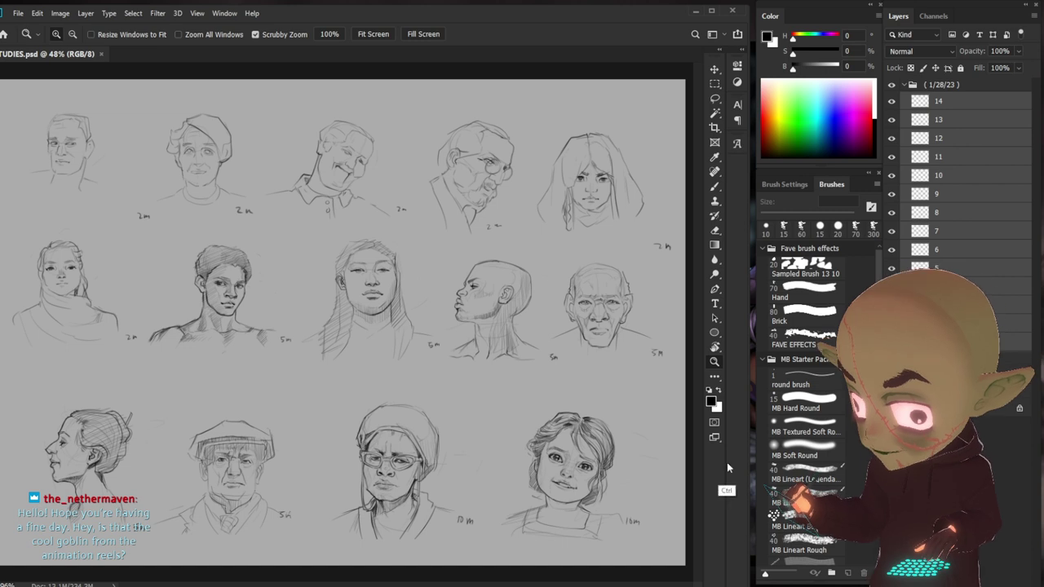
- Group the selected sketch layers into a group named 1
key(ctrl+g)
double_click(946, 98)
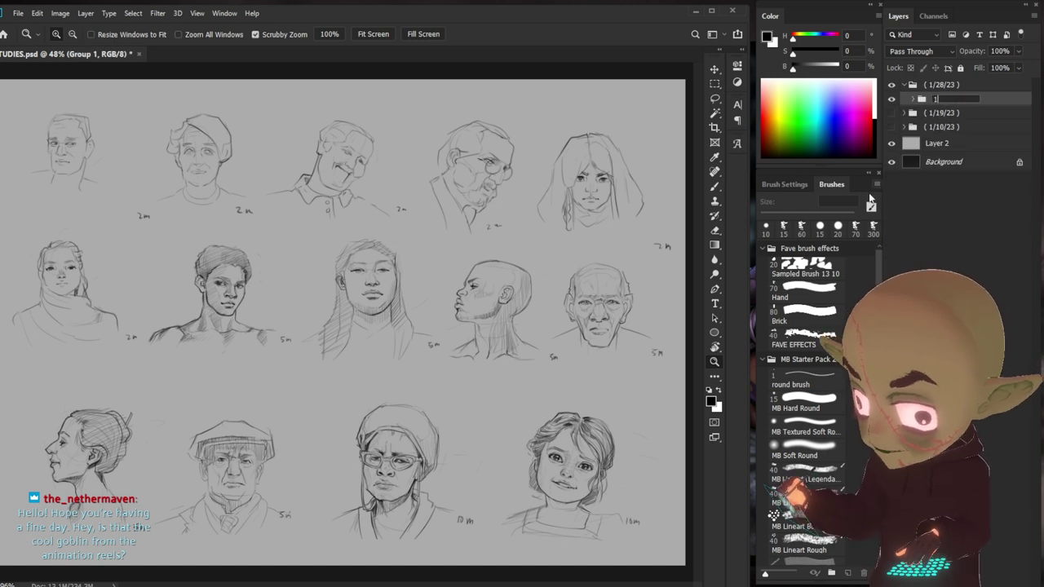
text(1)
key(Return)
- Check the 1/19/23 and 1/10/23 folder naming and rename the new group to A
click(908, 117)
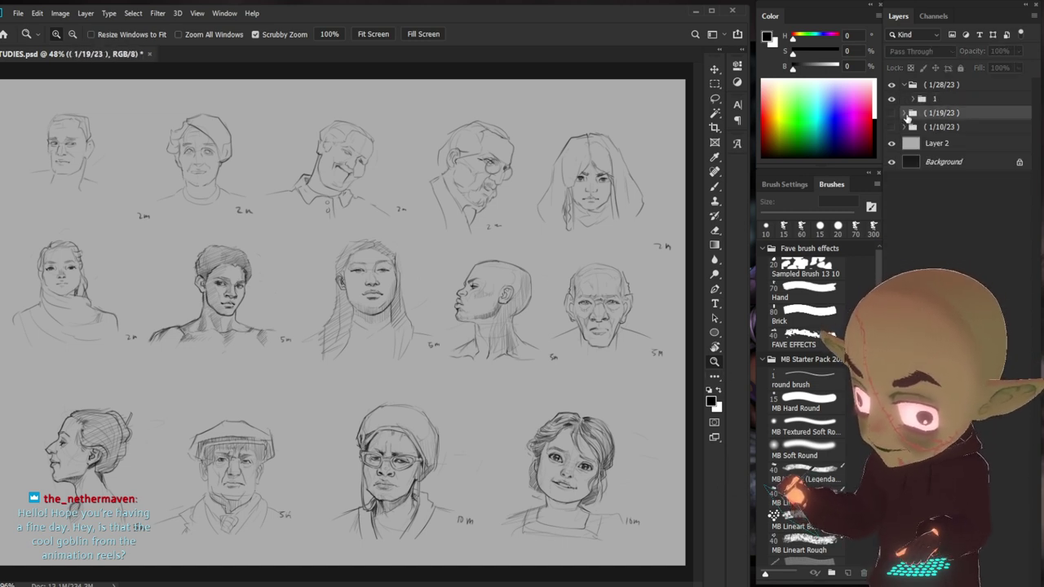
click(906, 114)
click(907, 115)
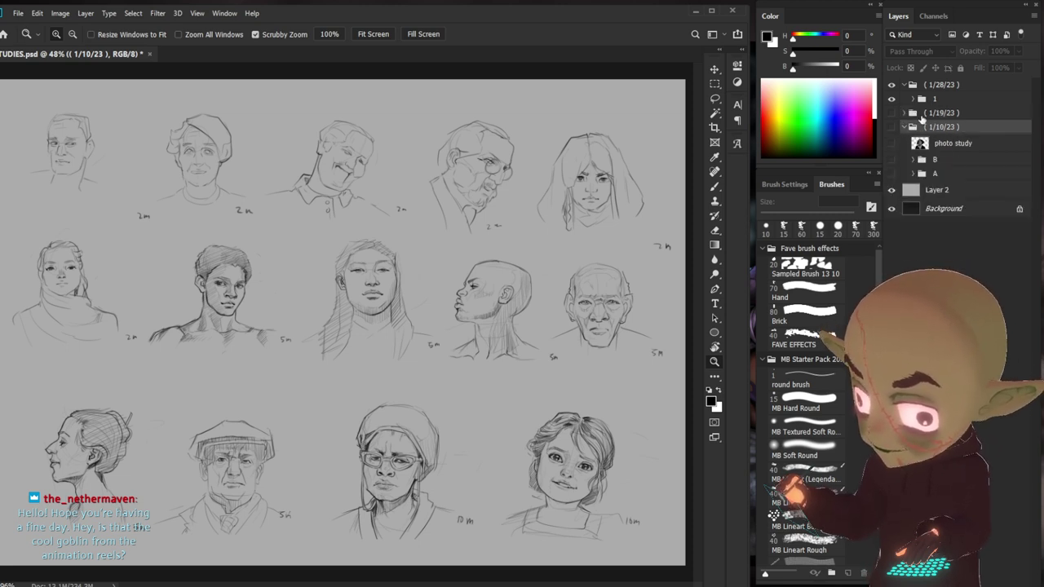
double_click(935, 99)
text(A)
key(Return)
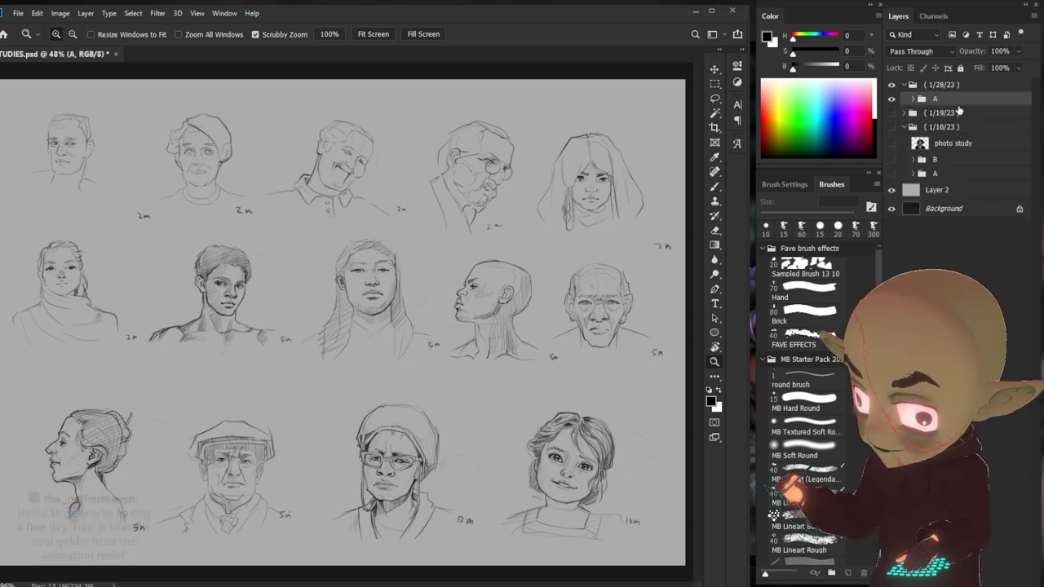
- Add an empty layer named 1 in the 1/28/23 folder and hide group A
key(ctrl+shift+n)
text(1)
key(Return)
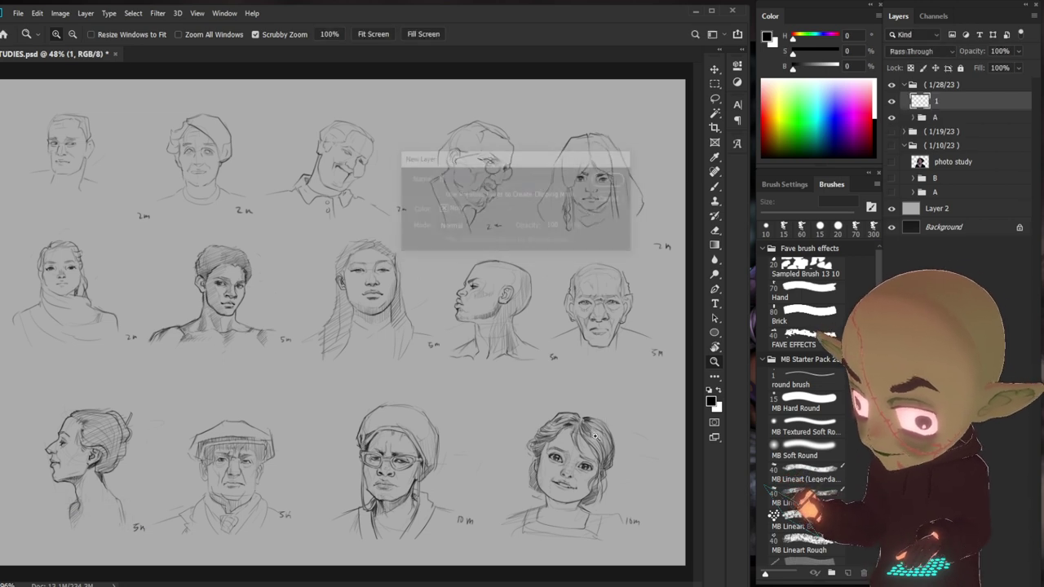
click(892, 118)
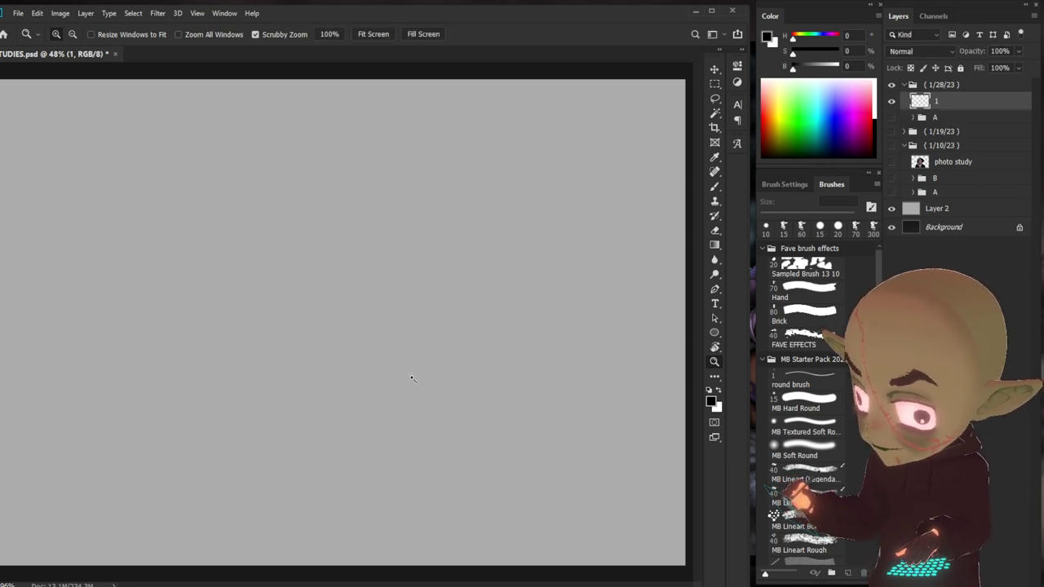
drag(413, 380, 413, 430)
- Hide empty layer 1, show group A again and zoom in on the sketches
click(892, 100)
click(892, 118)
drag(514, 402, 588, 404)
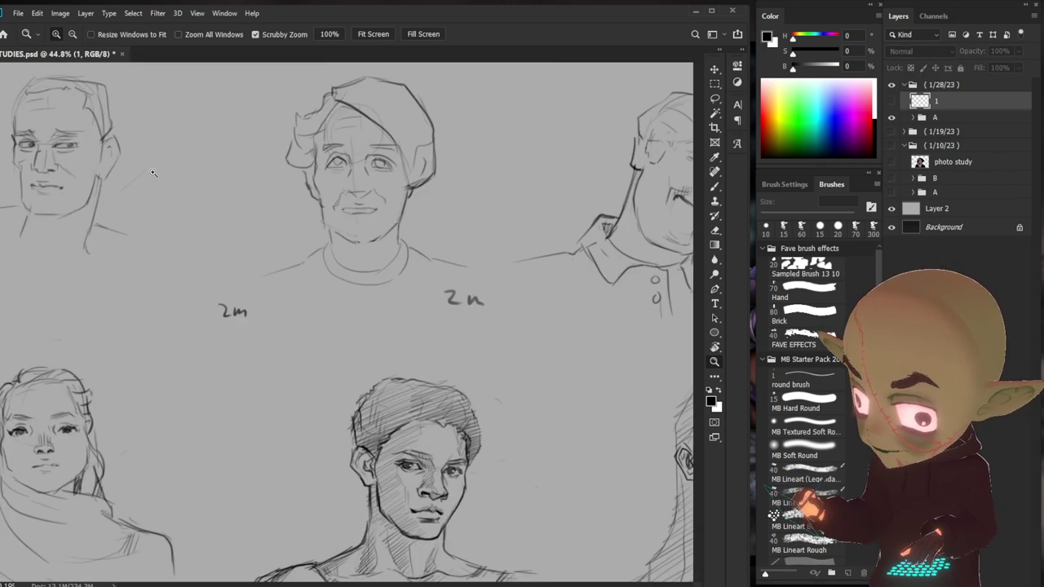
mouse_move(294, 585)
mouse_down()
mouse_move(421, 585)
mouse_move(412, 585)
mouse_up()
drag(543, 416, 486, 416)
mouse_move(398, 584)
mouse_down()
mouse_move(361, 584)
mouse_move(538, 580)
mouse_up()
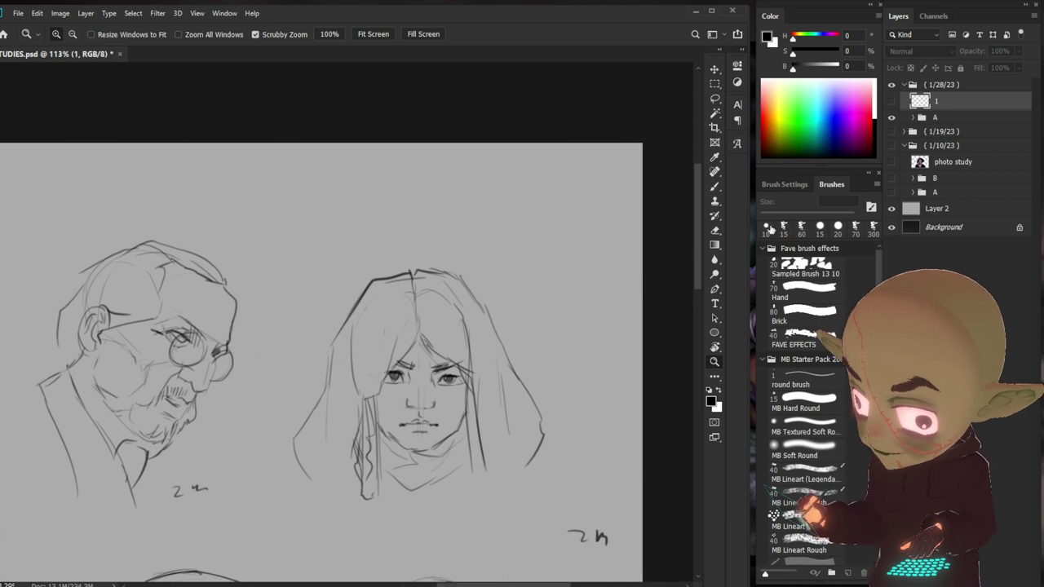
- Pan around the canvas with the scrollbars to inspect all fourteen portraits
drag(699, 263, 696, 348)
drag(544, 583, 254, 584)
drag(696, 337, 693, 425)
drag(353, 584, 520, 576)
scroll(552, 466, down, 3)
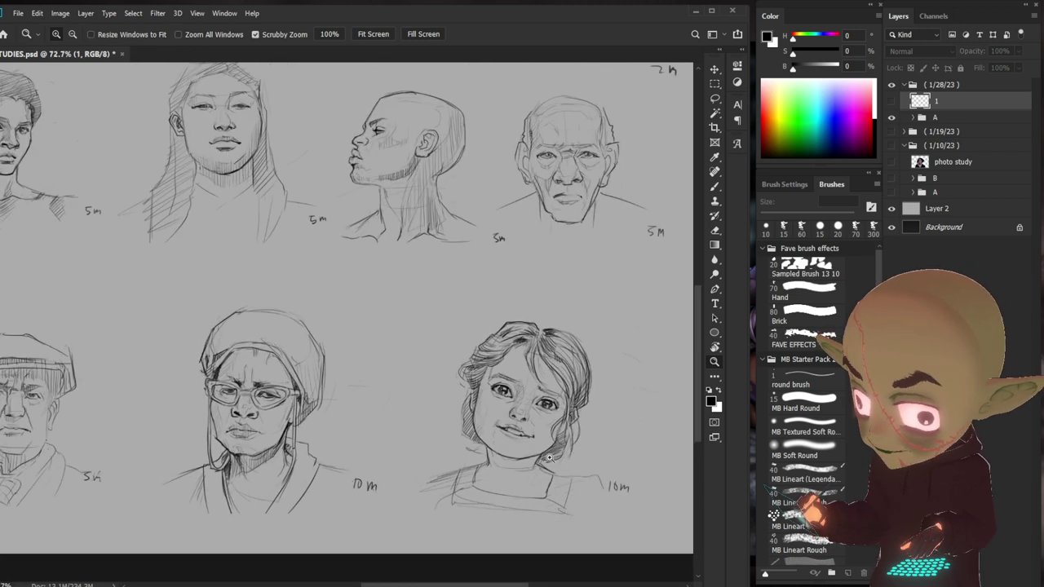
scroll(567, 466, down, 1)
scroll(562, 466, down, 1)
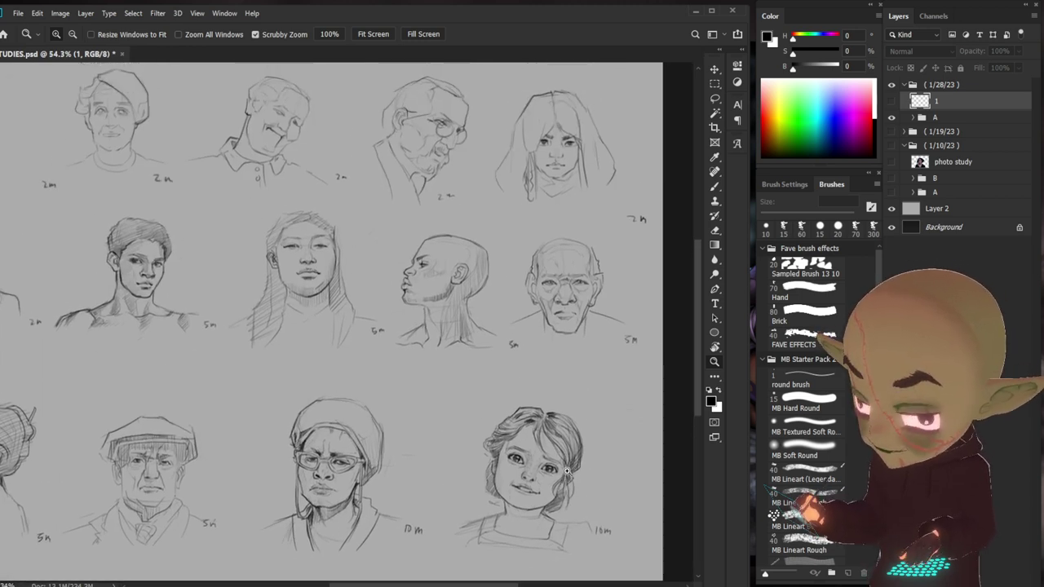
scroll(555, 466, down, 2)
scroll(543, 465, down, 1)
scroll(543, 466, up, 2)
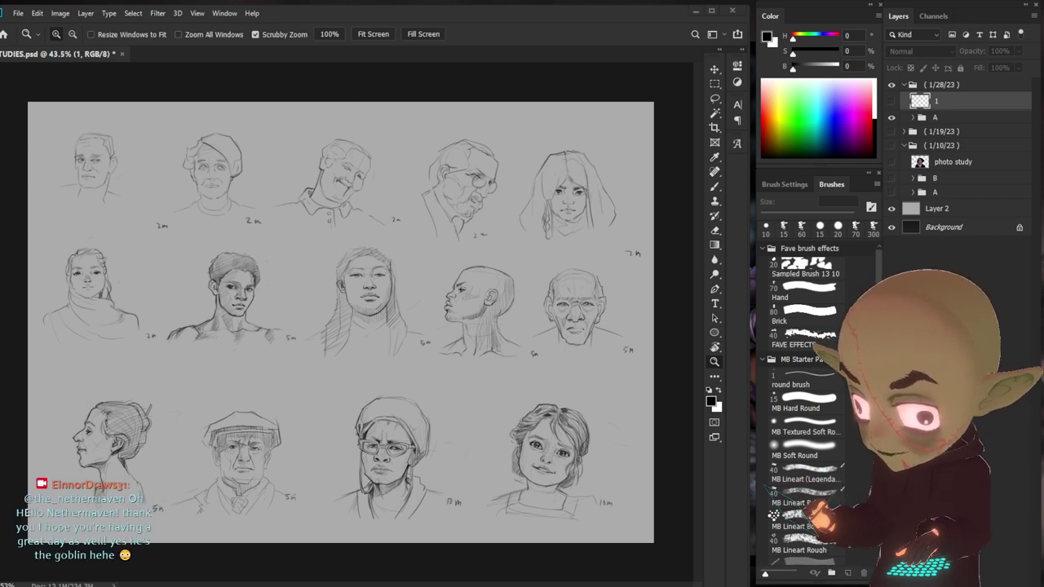
- Fit the whole three-row sheet in the window and save the studies PSD
mouse_move(543, 460)
mouse_down()
mouse_move(562, 444)
mouse_move(453, 466)
mouse_up()
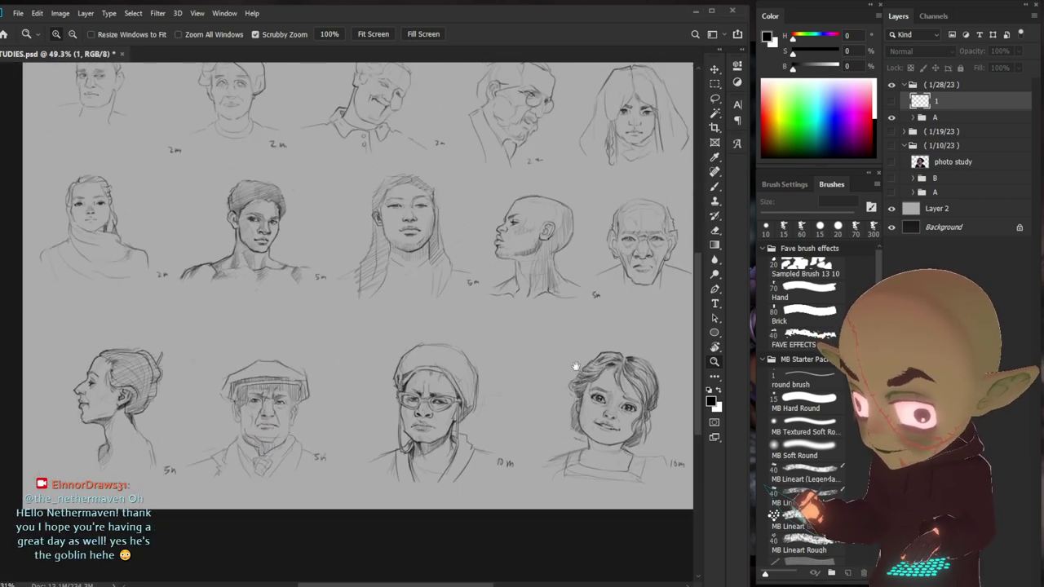
key(ctrl+0)
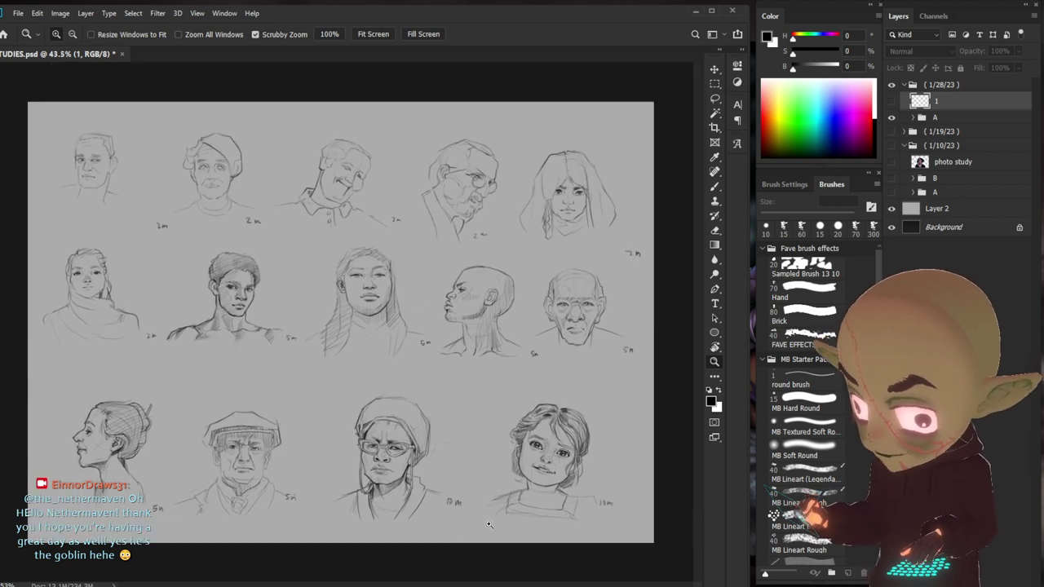
drag(488, 526, 494, 525)
key(ctrl+s)
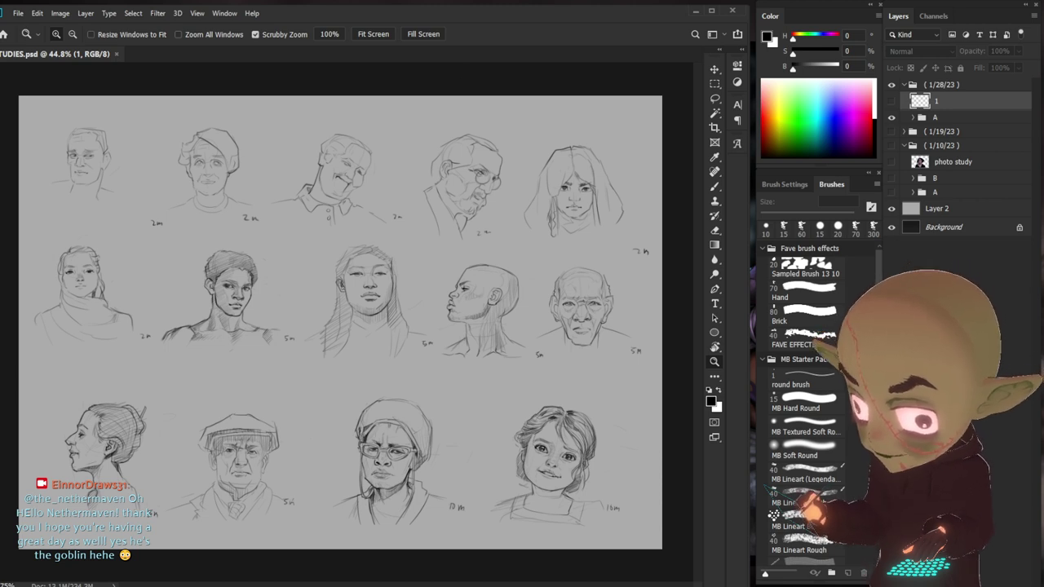
- Zoom out and back in on the centre to review the finished sheet
drag(463, 269, 435, 250)
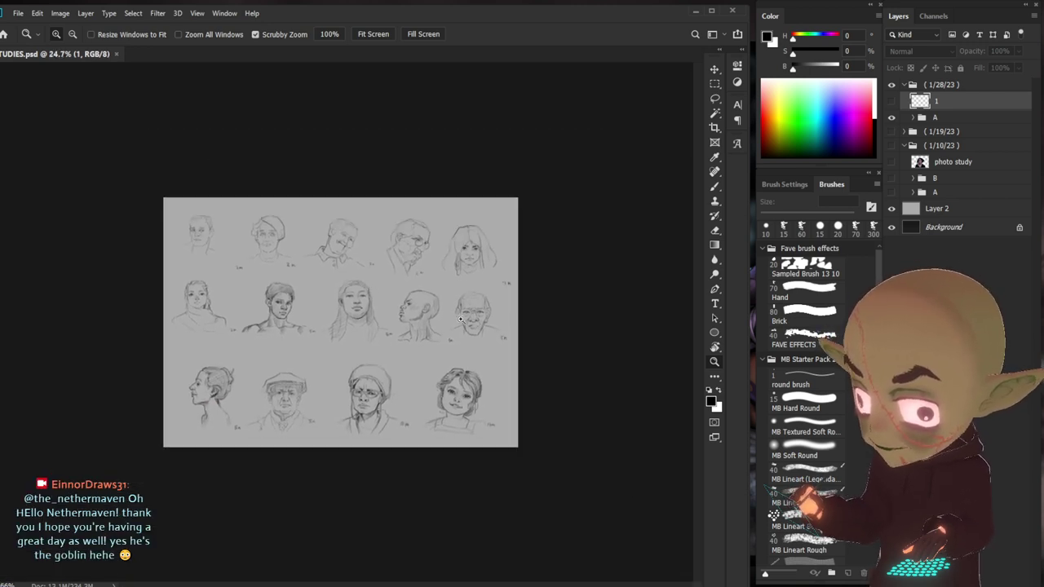
drag(462, 309, 463, 151)
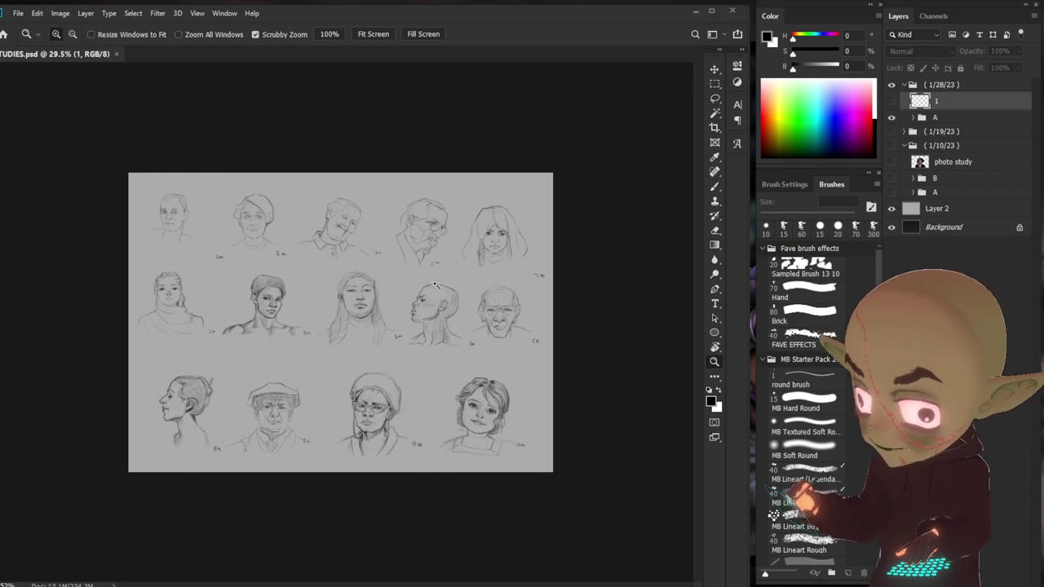
click(413, 176)
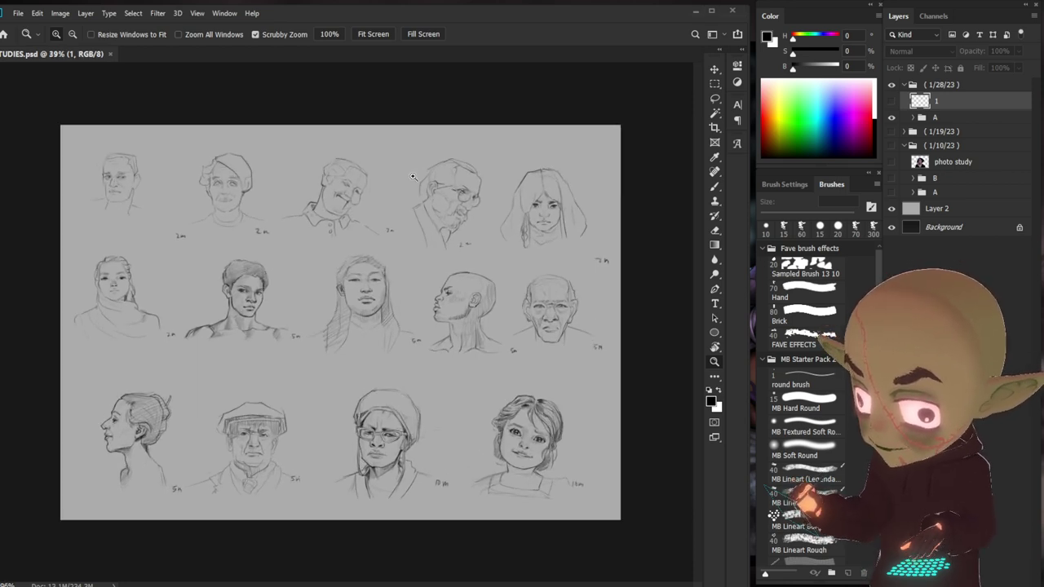